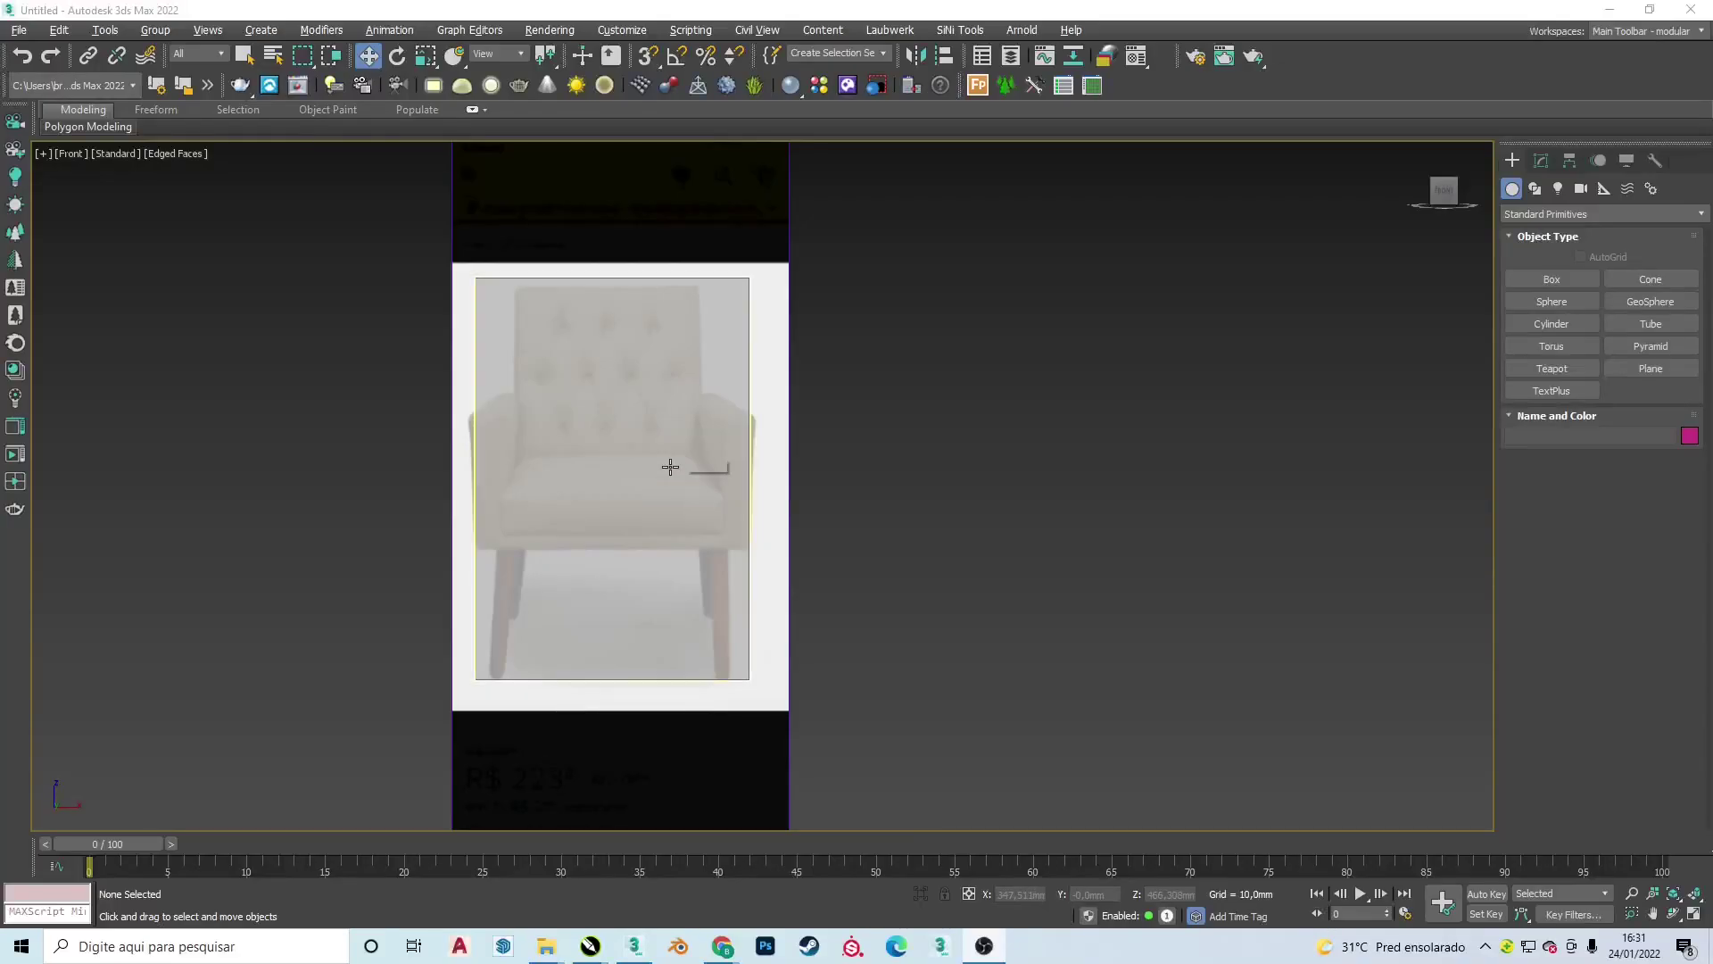
- Show the Front viewport with the upholstered armchair reference image on its plane
right_click(1077, 424)
- Draw a plane over the chair backrest with 4 length and 8 width segments
left_click(1650, 368)
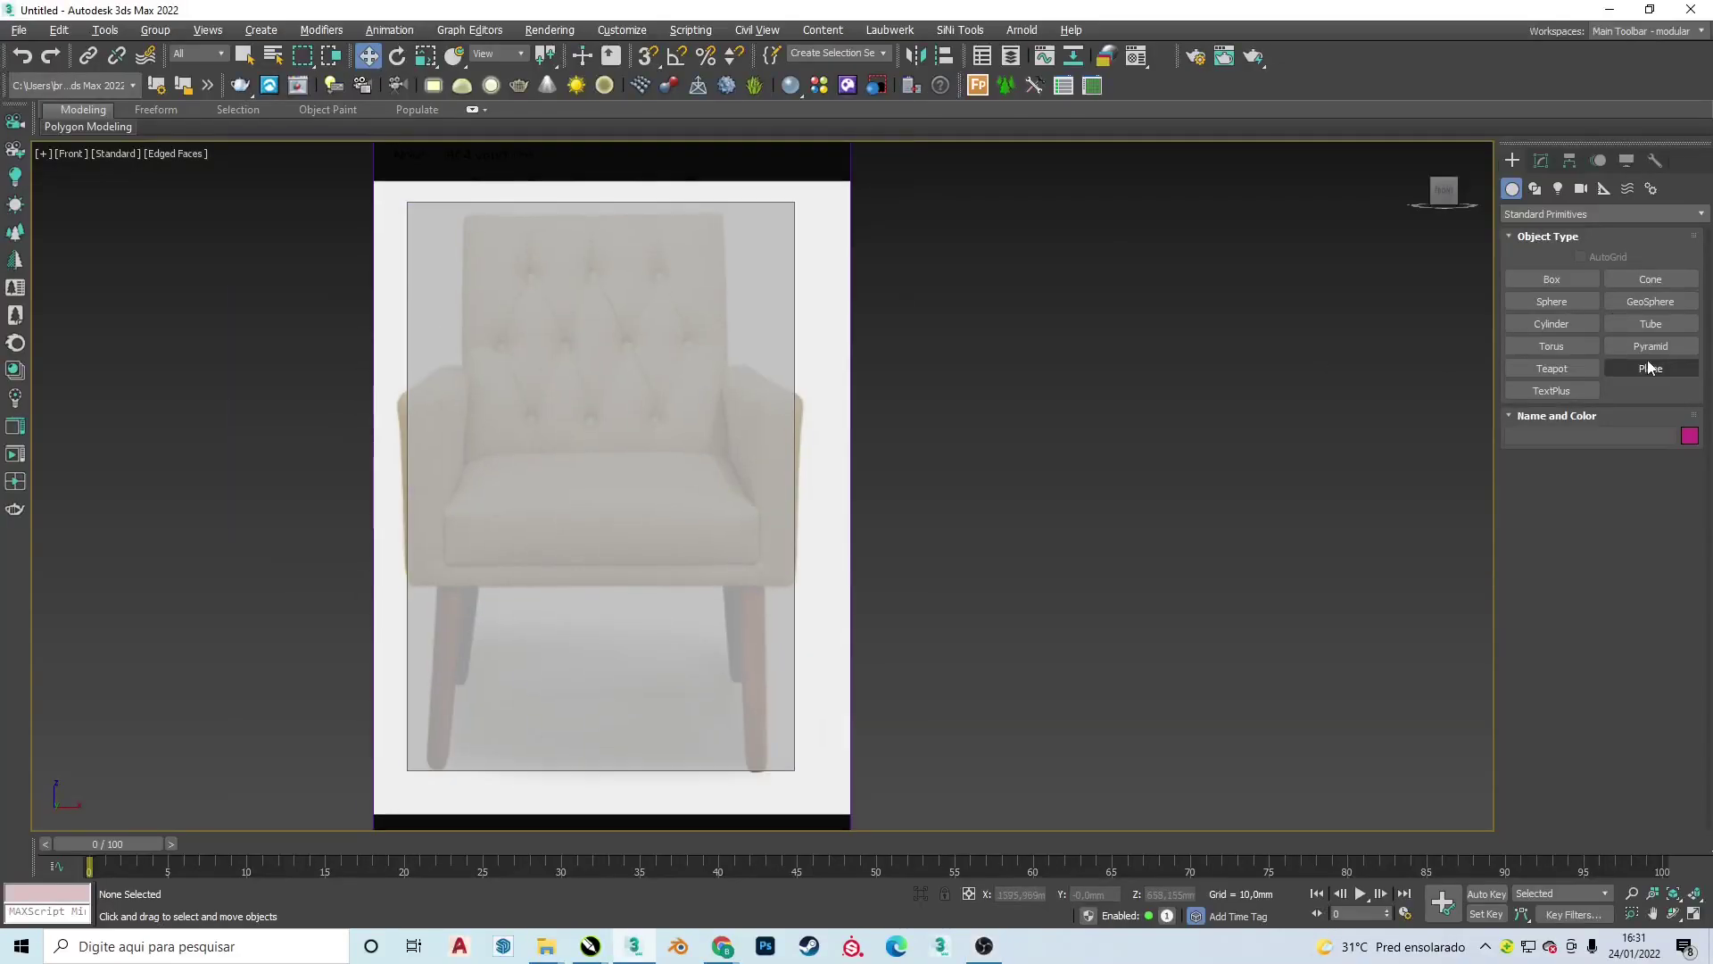
left_click_drag(460, 212, 730, 476)
key("z")
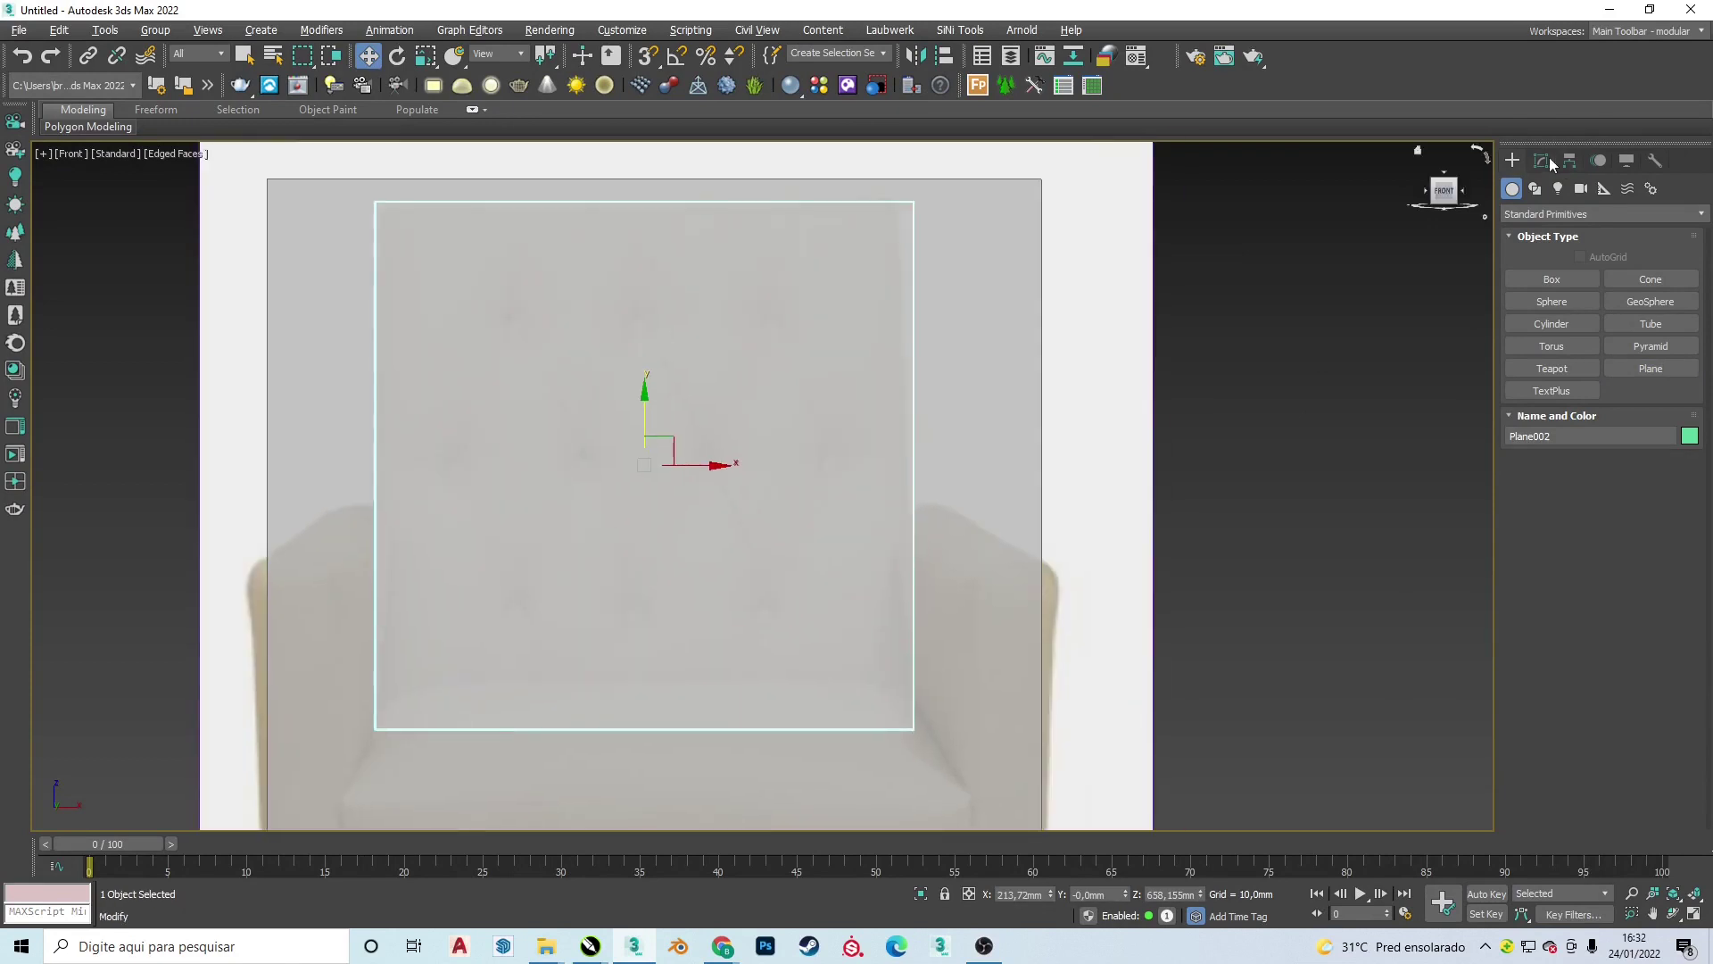
left_click(1541, 159)
right_click(1034, 223)
left_click(1088, 275)
double_click(1626, 481)
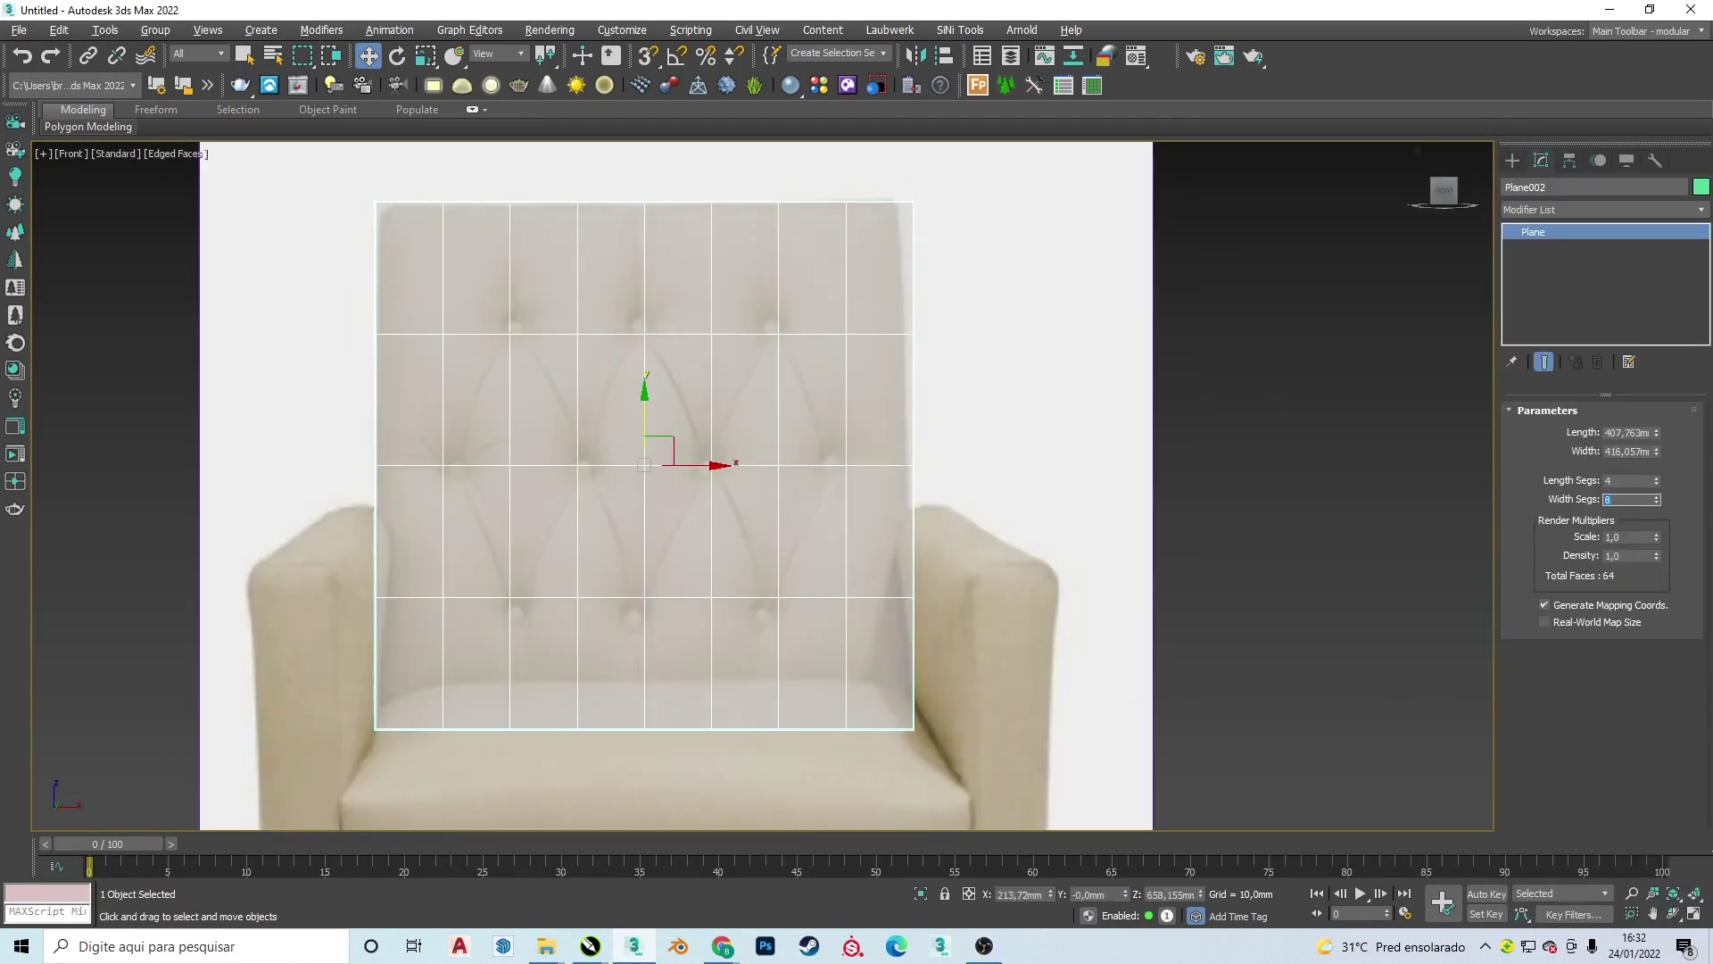
- Convert the plane to Editable Poly and cut diagonal edges tracing the diamond tufting
right_click(874, 459)
left_click(1097, 675)
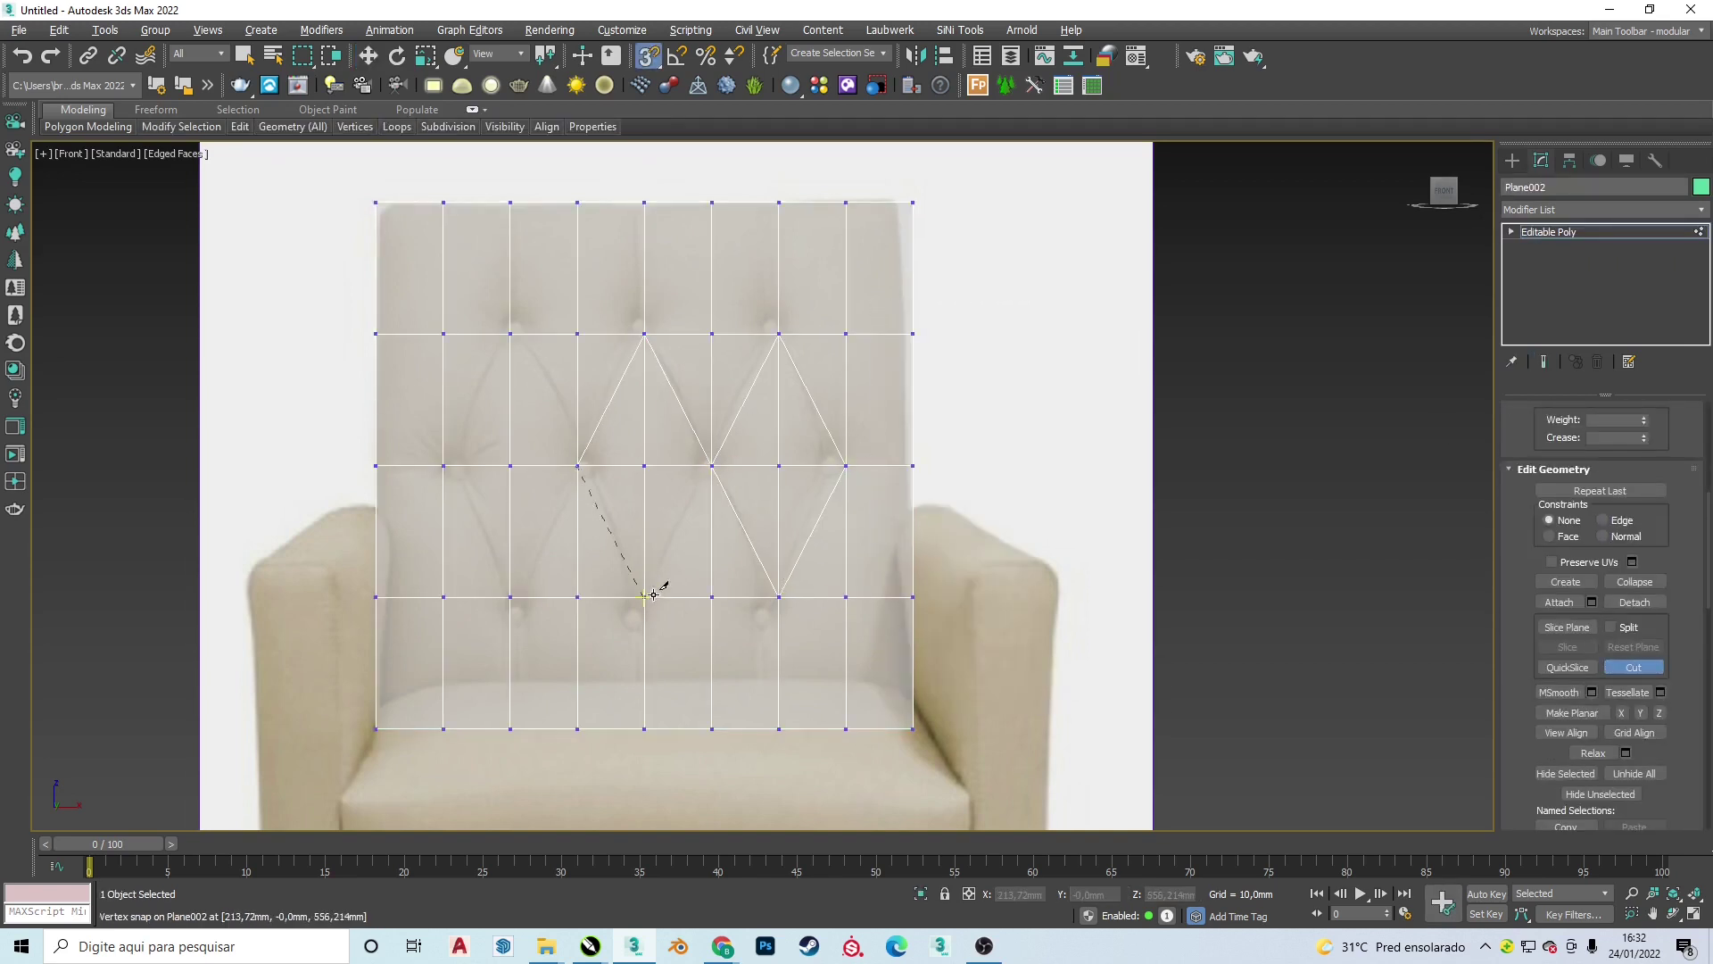
left_click(505, 596)
left_click(443, 465)
right_click(1133, 546)
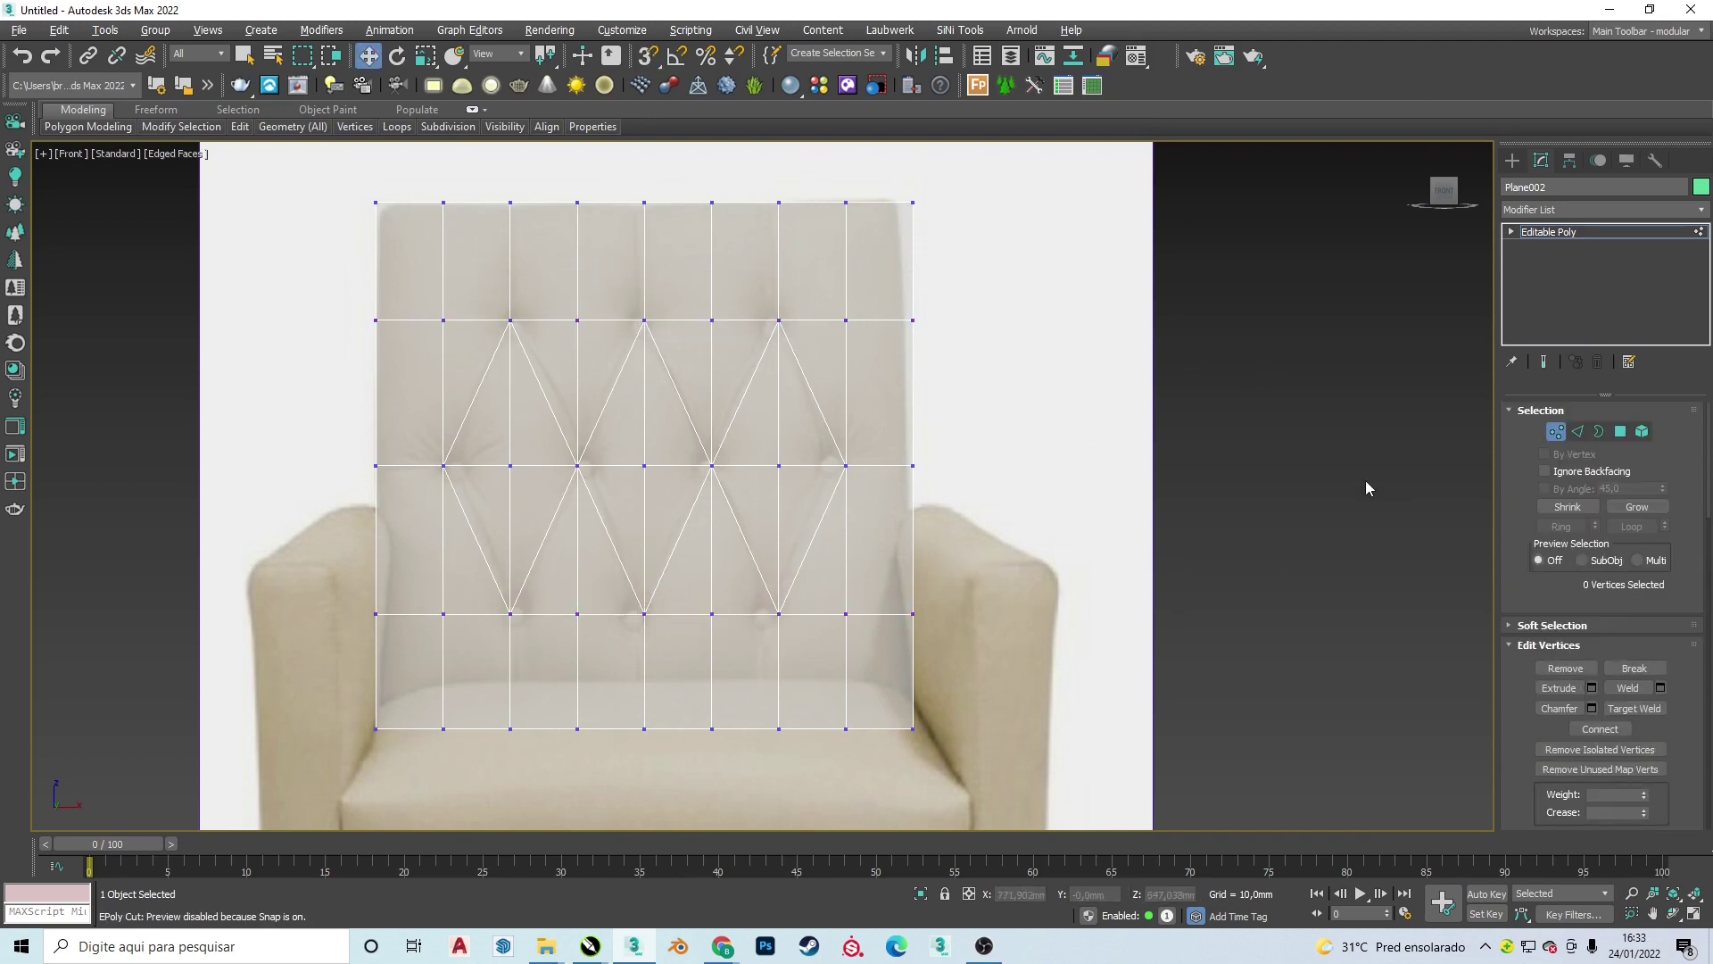
- Chamfer the five selected tuft-point vertices into small hexagons
left_click(578, 465, "ctrl")
left_click(645, 319, "ctrl")
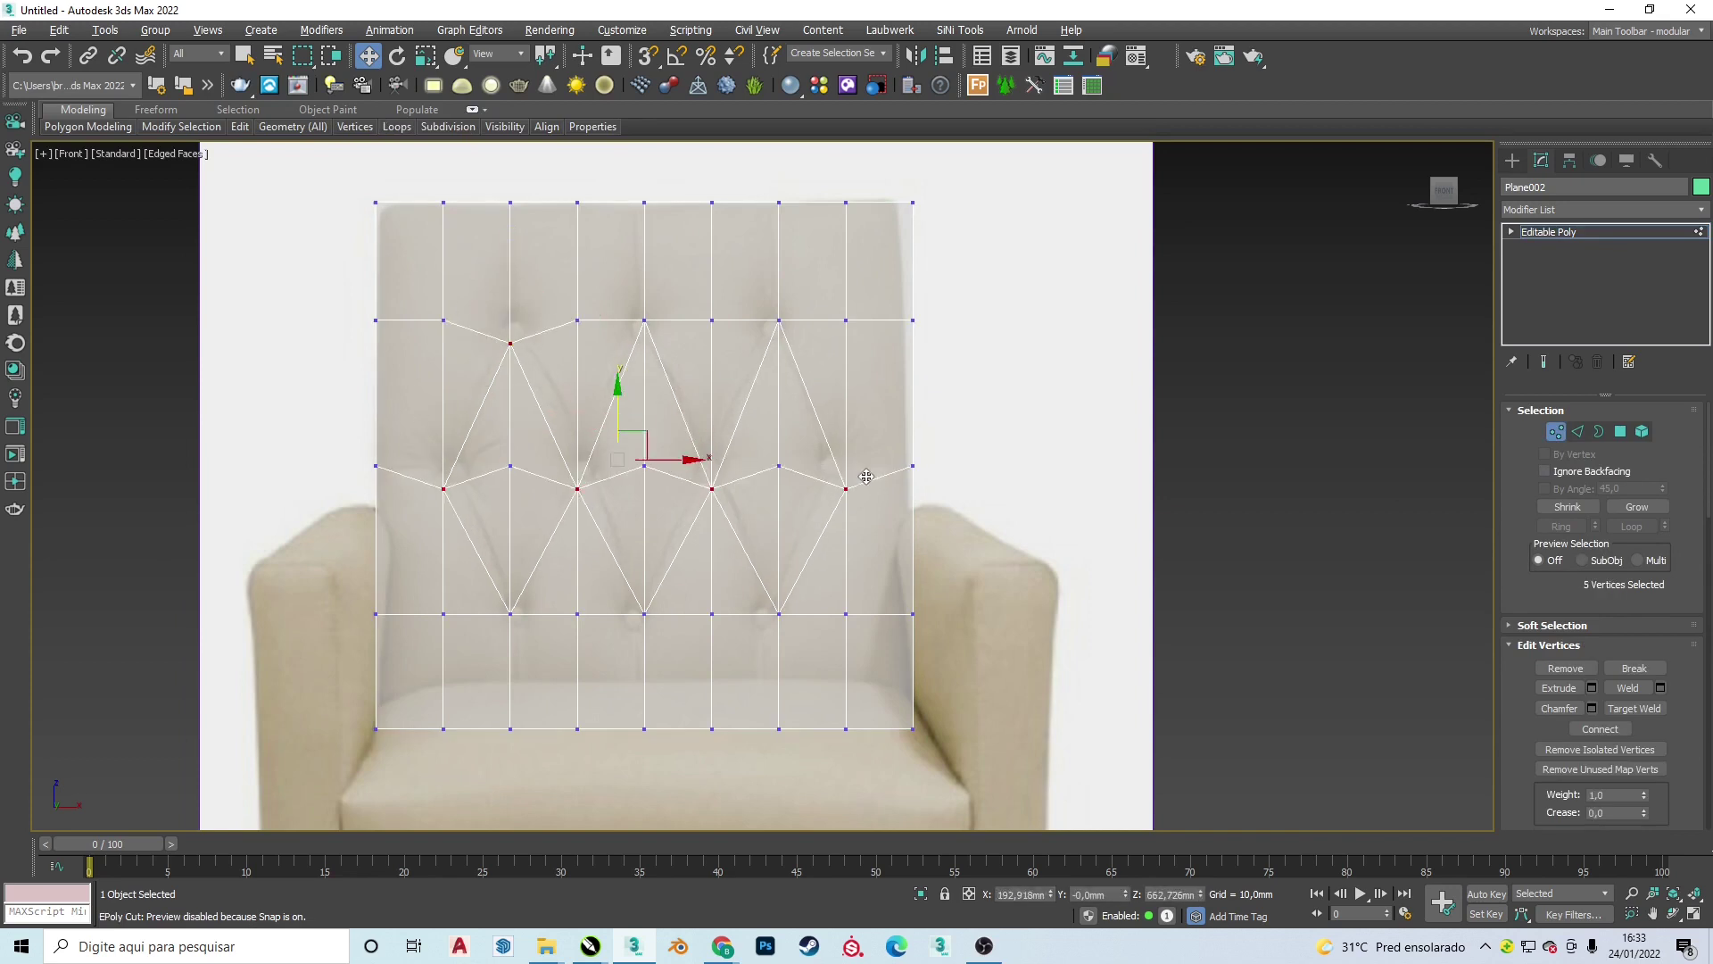
left_click(779, 320, "ctrl")
left_click(846, 464, "ctrl")
left_click(712, 464, "ctrl")
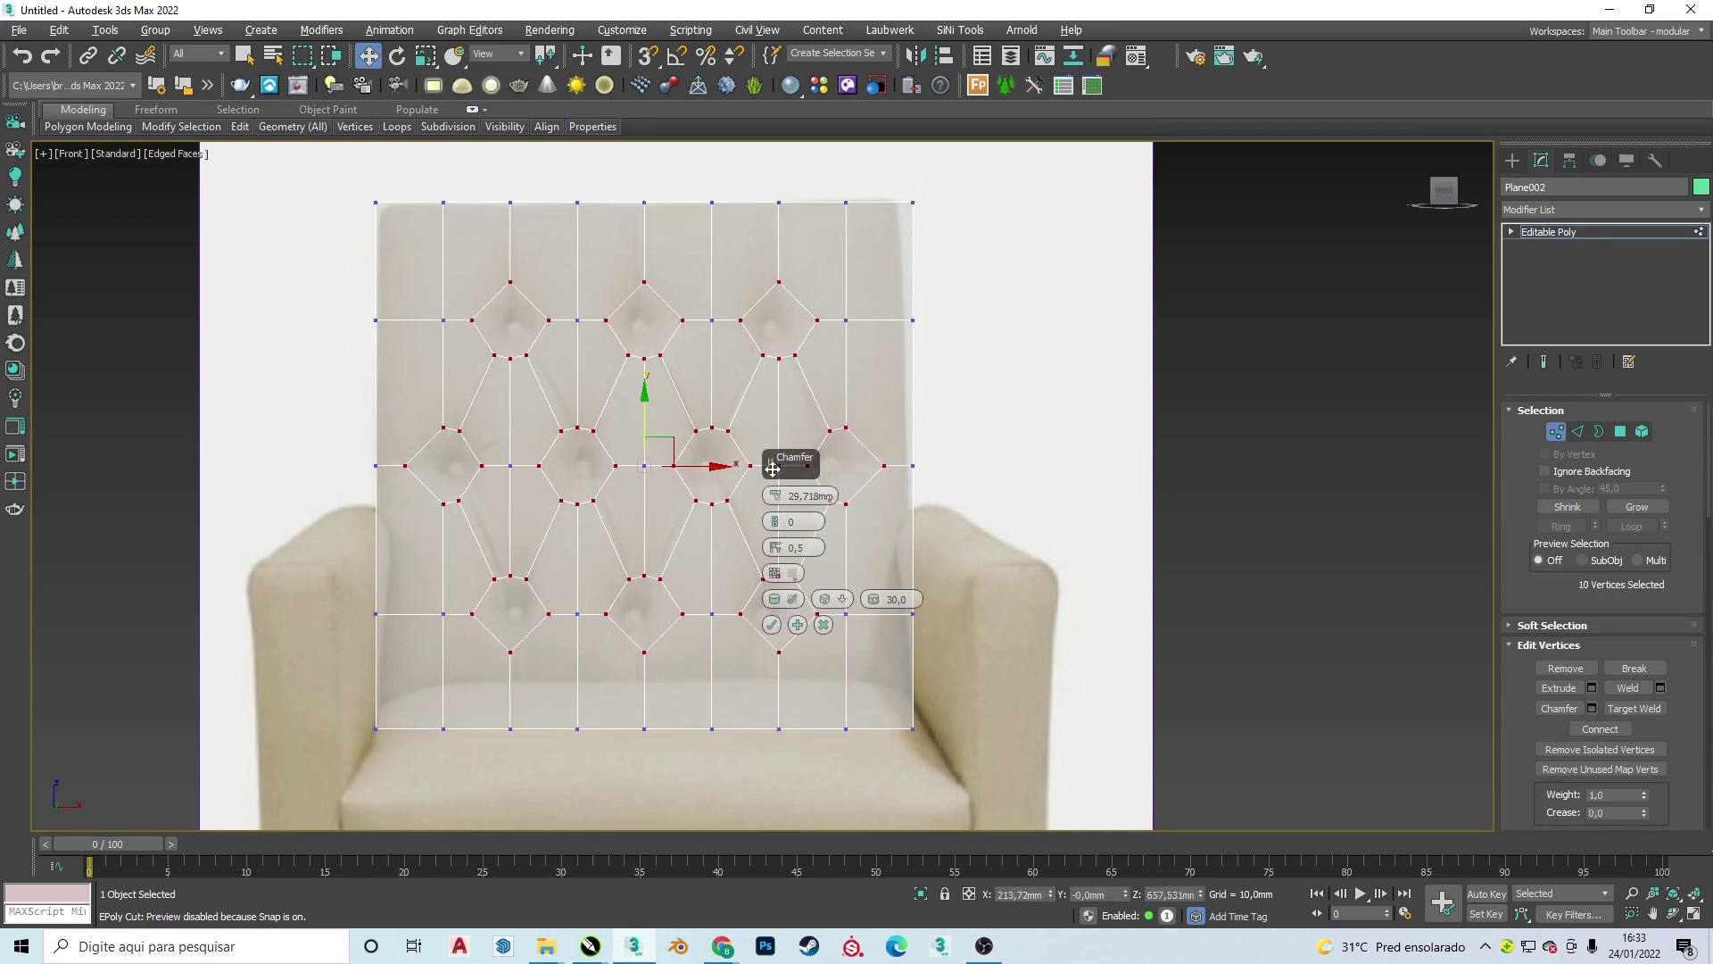
left_click(773, 625)
- Select the hexagon polygons and scale them up to 120%
key("4")
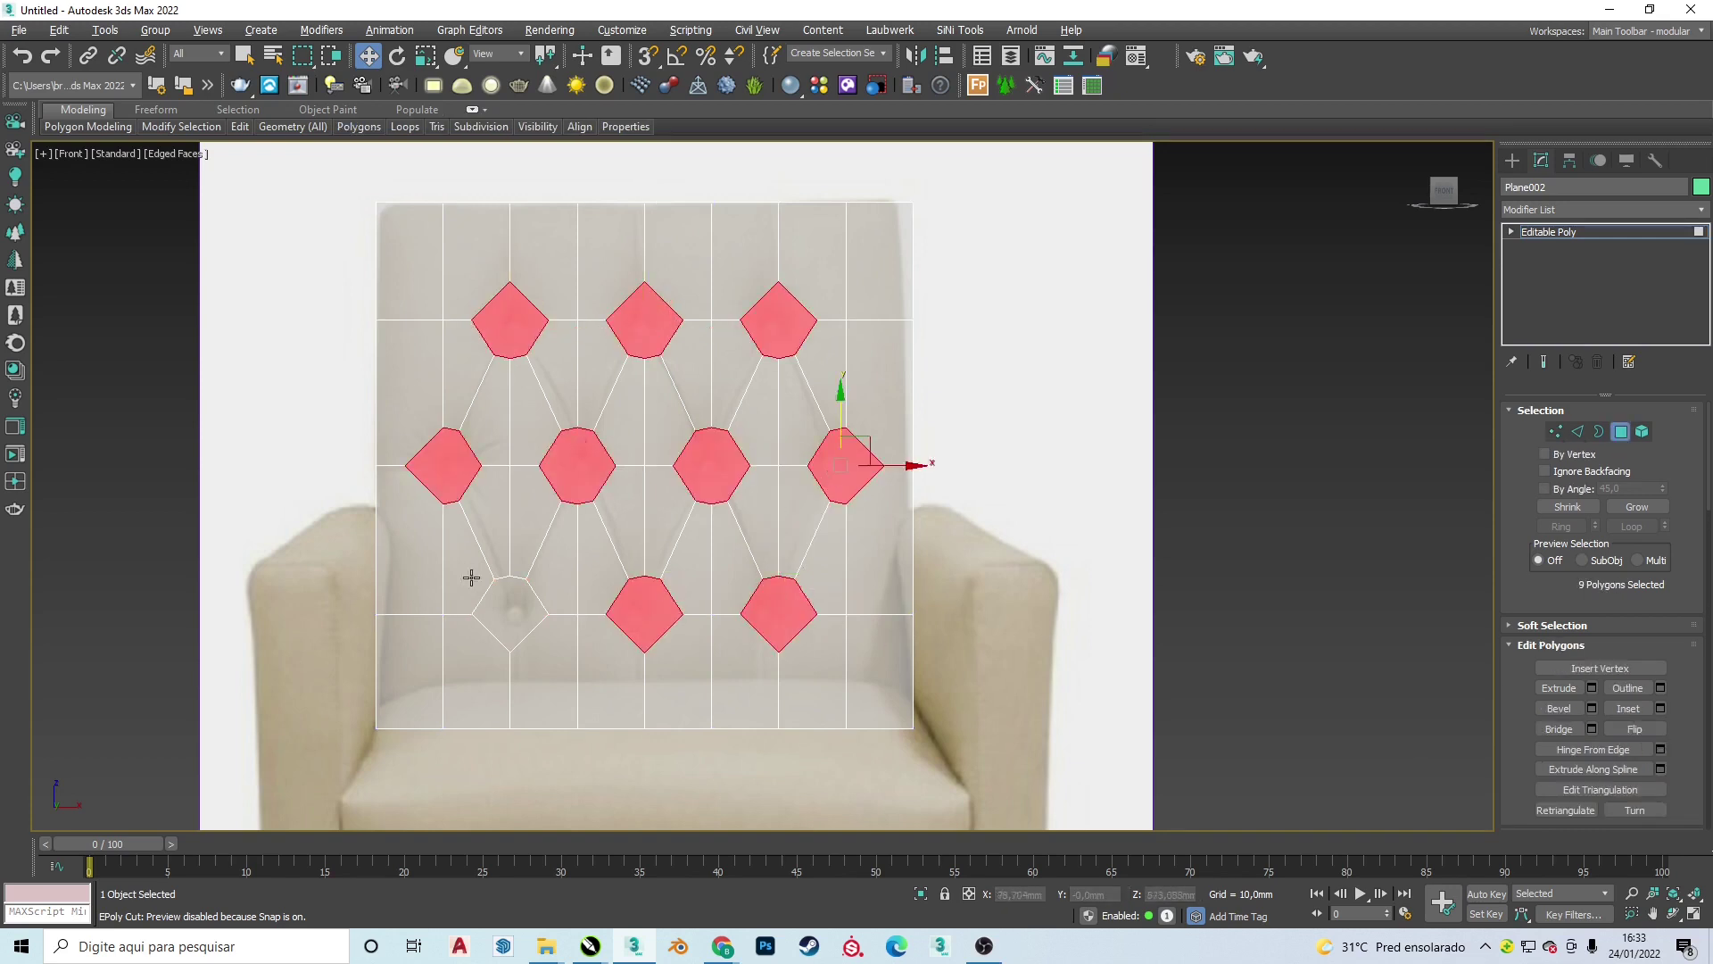
left_click(504, 611, "ctrl")
left_click(370, 174)
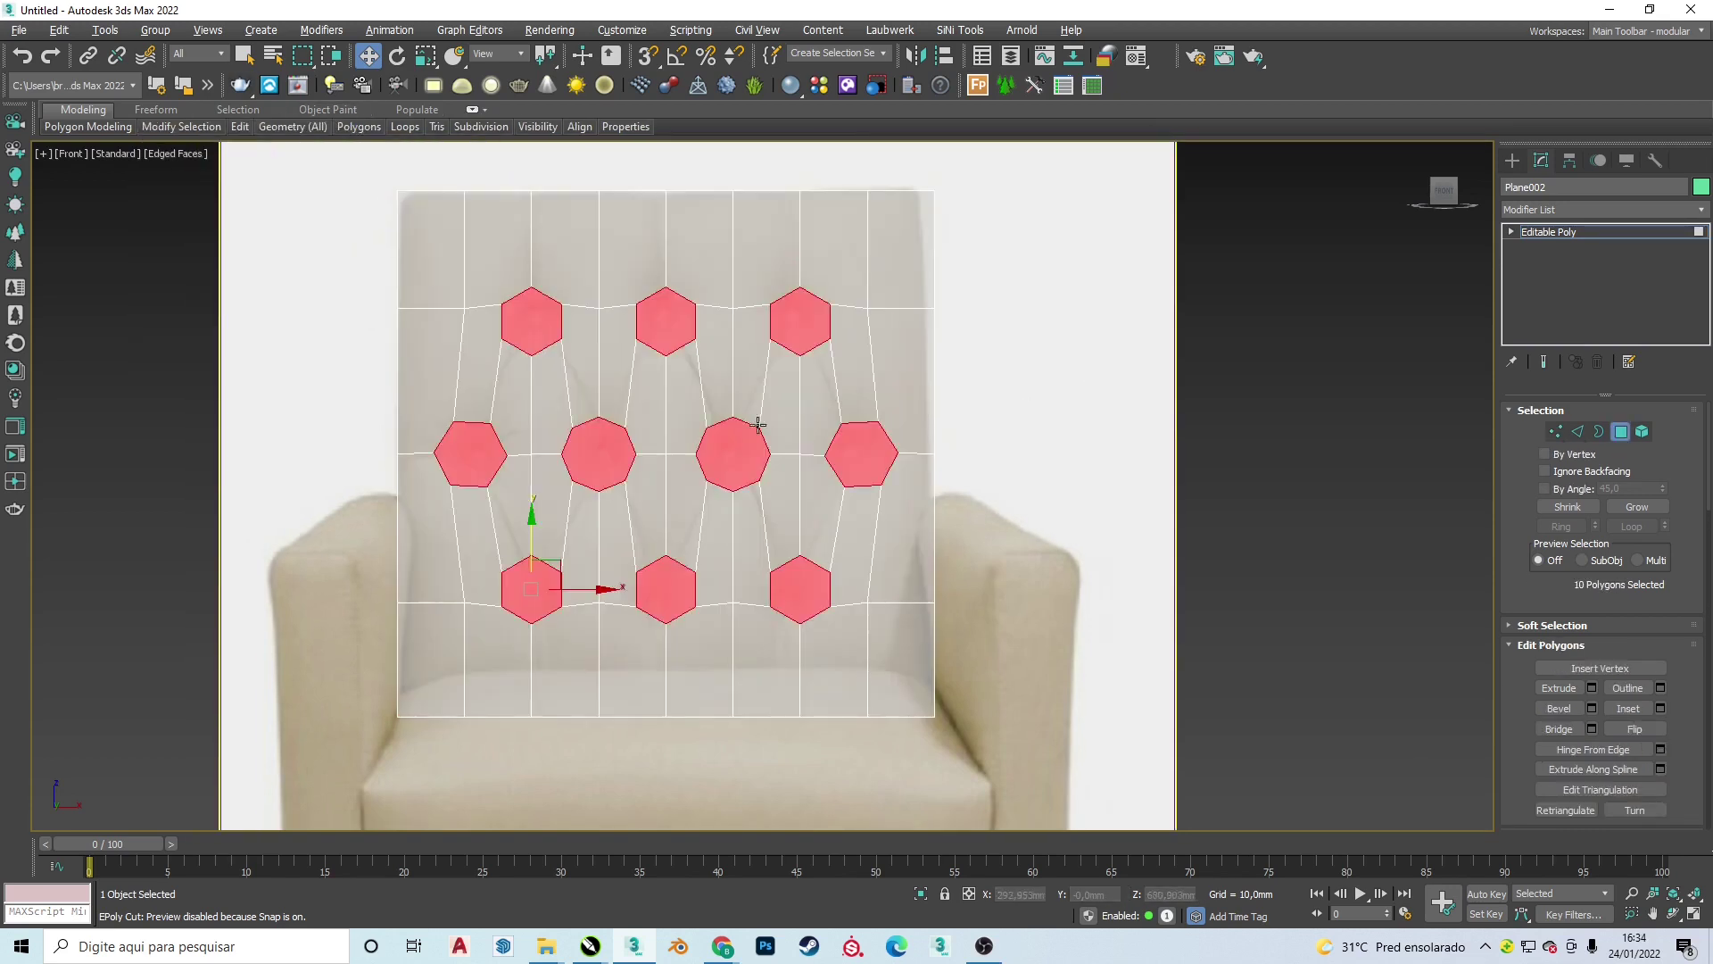
key("r")
left_click_drag(533, 576, 534, 552)
- Inset the selected hexagons into button rings and view the panel at an angle
left_click(1660, 708)
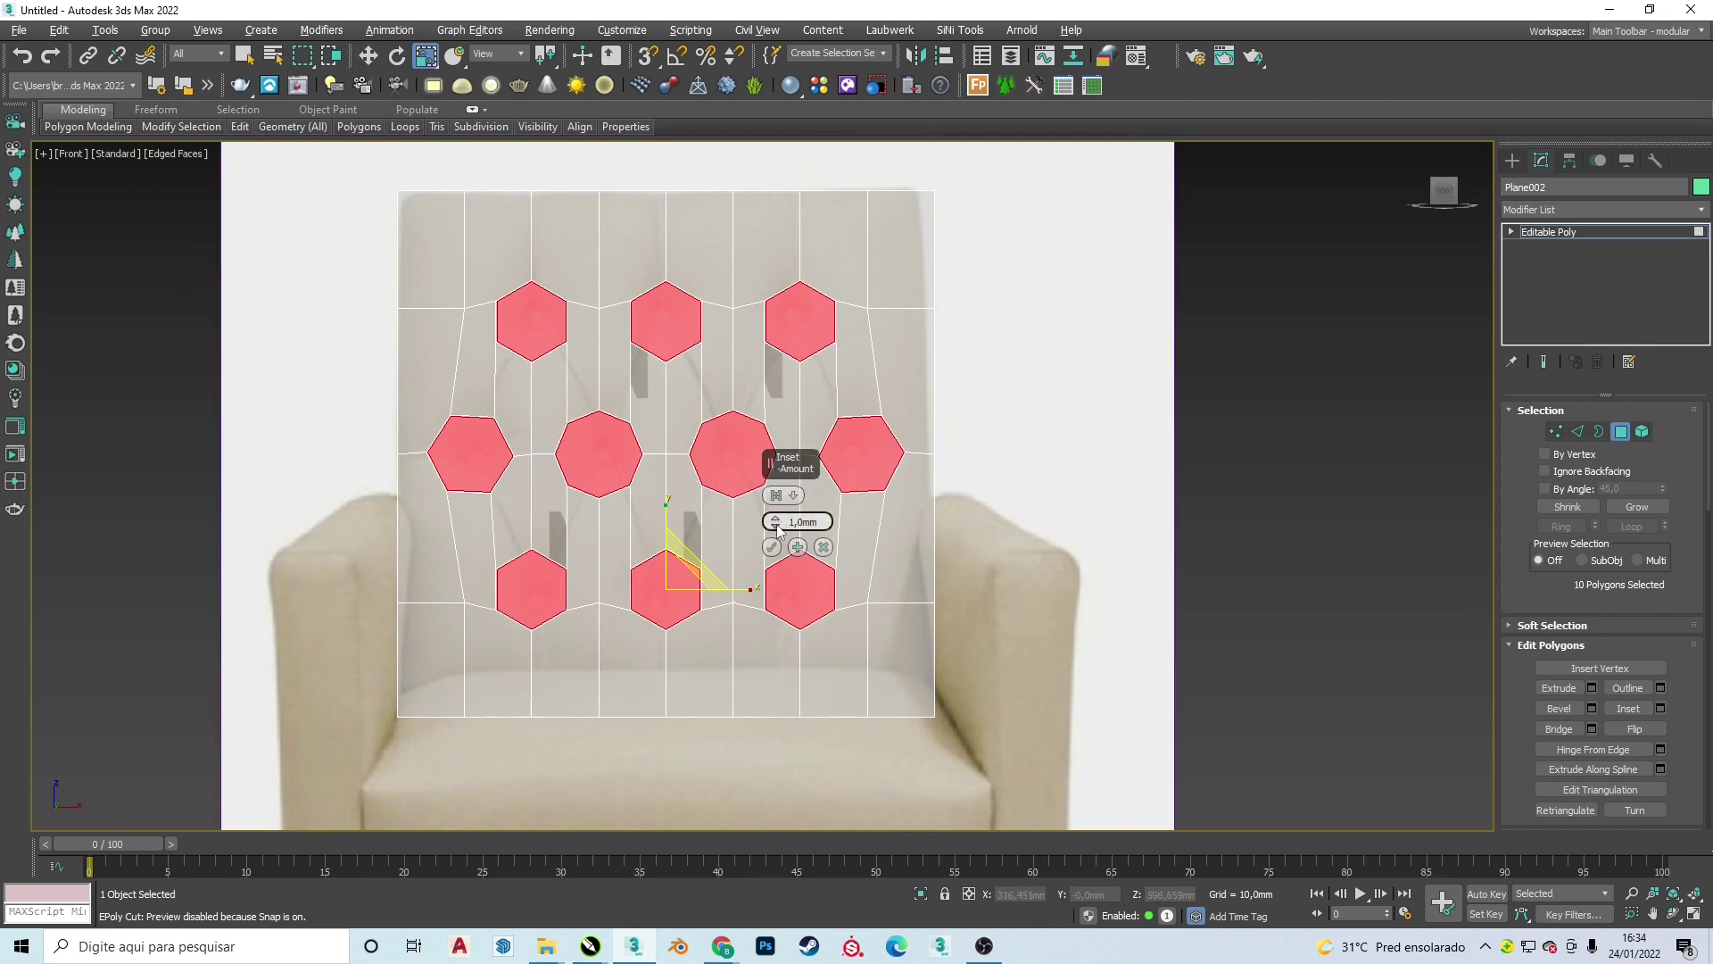
left_click_drag(775, 521, 776, 509)
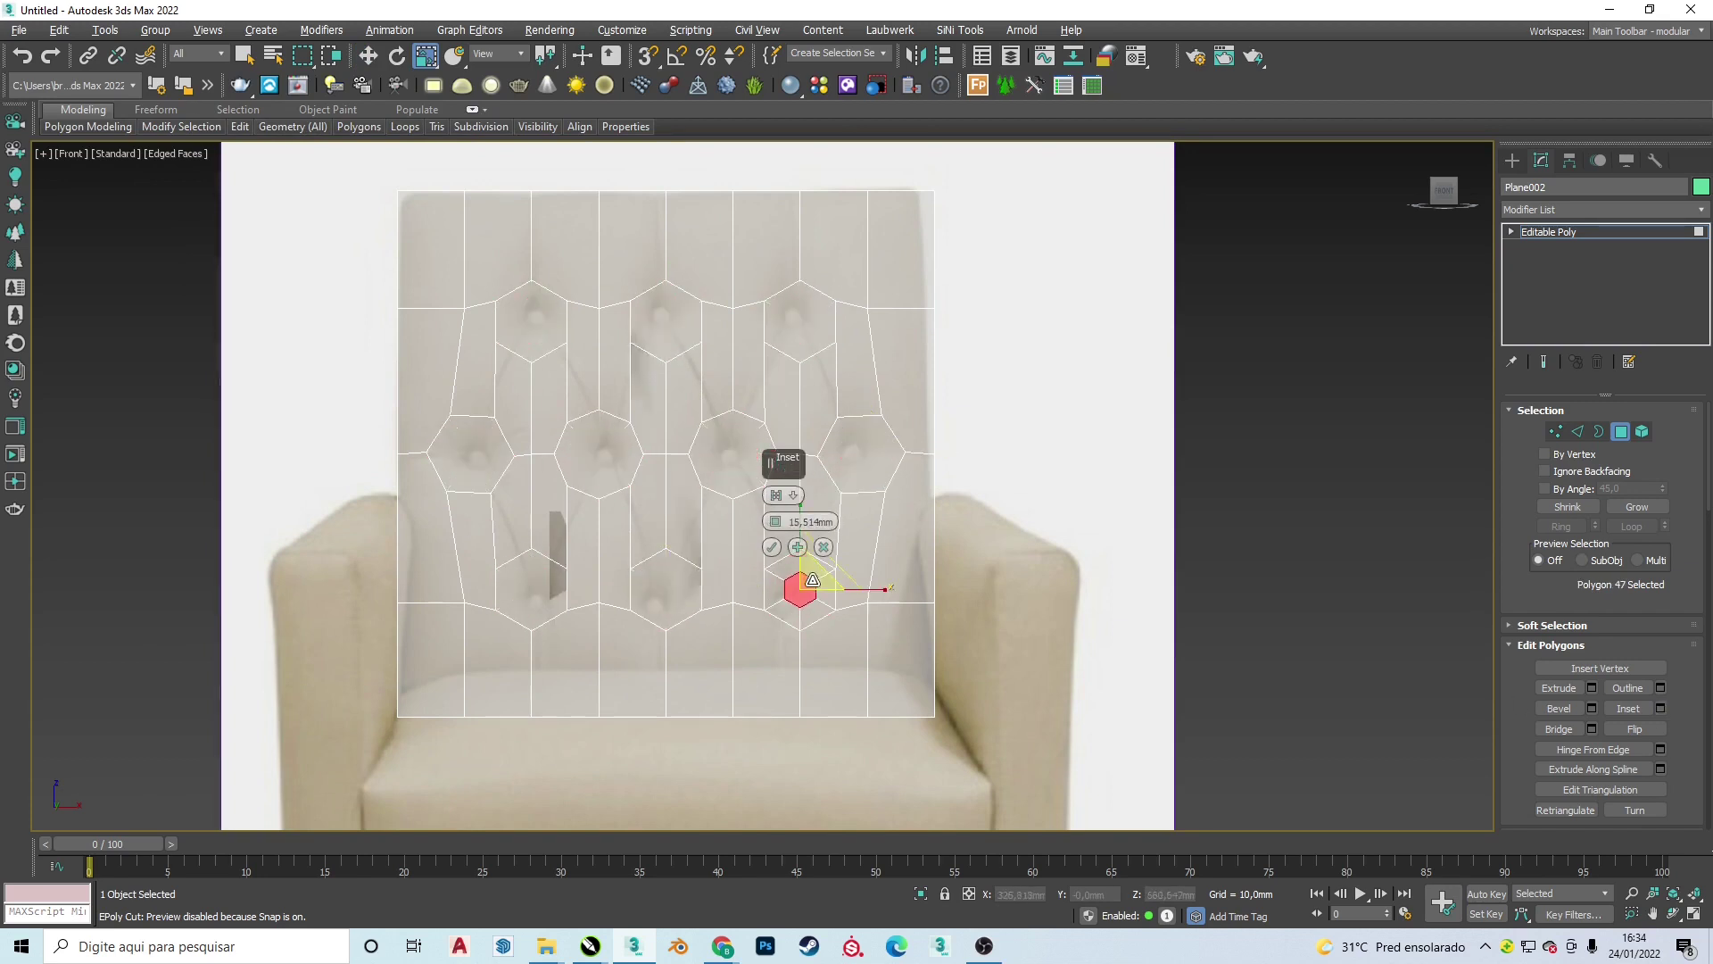
key("ctrl+z")
mouse_move(774, 535)
middle_mouse_down("alt")
mouse_move(776, 560)
mouse_move(523, 599)
middle_mouse_up("alt")
- In Vertex mode on the front view, move the diamond's top vertex right
key("w")
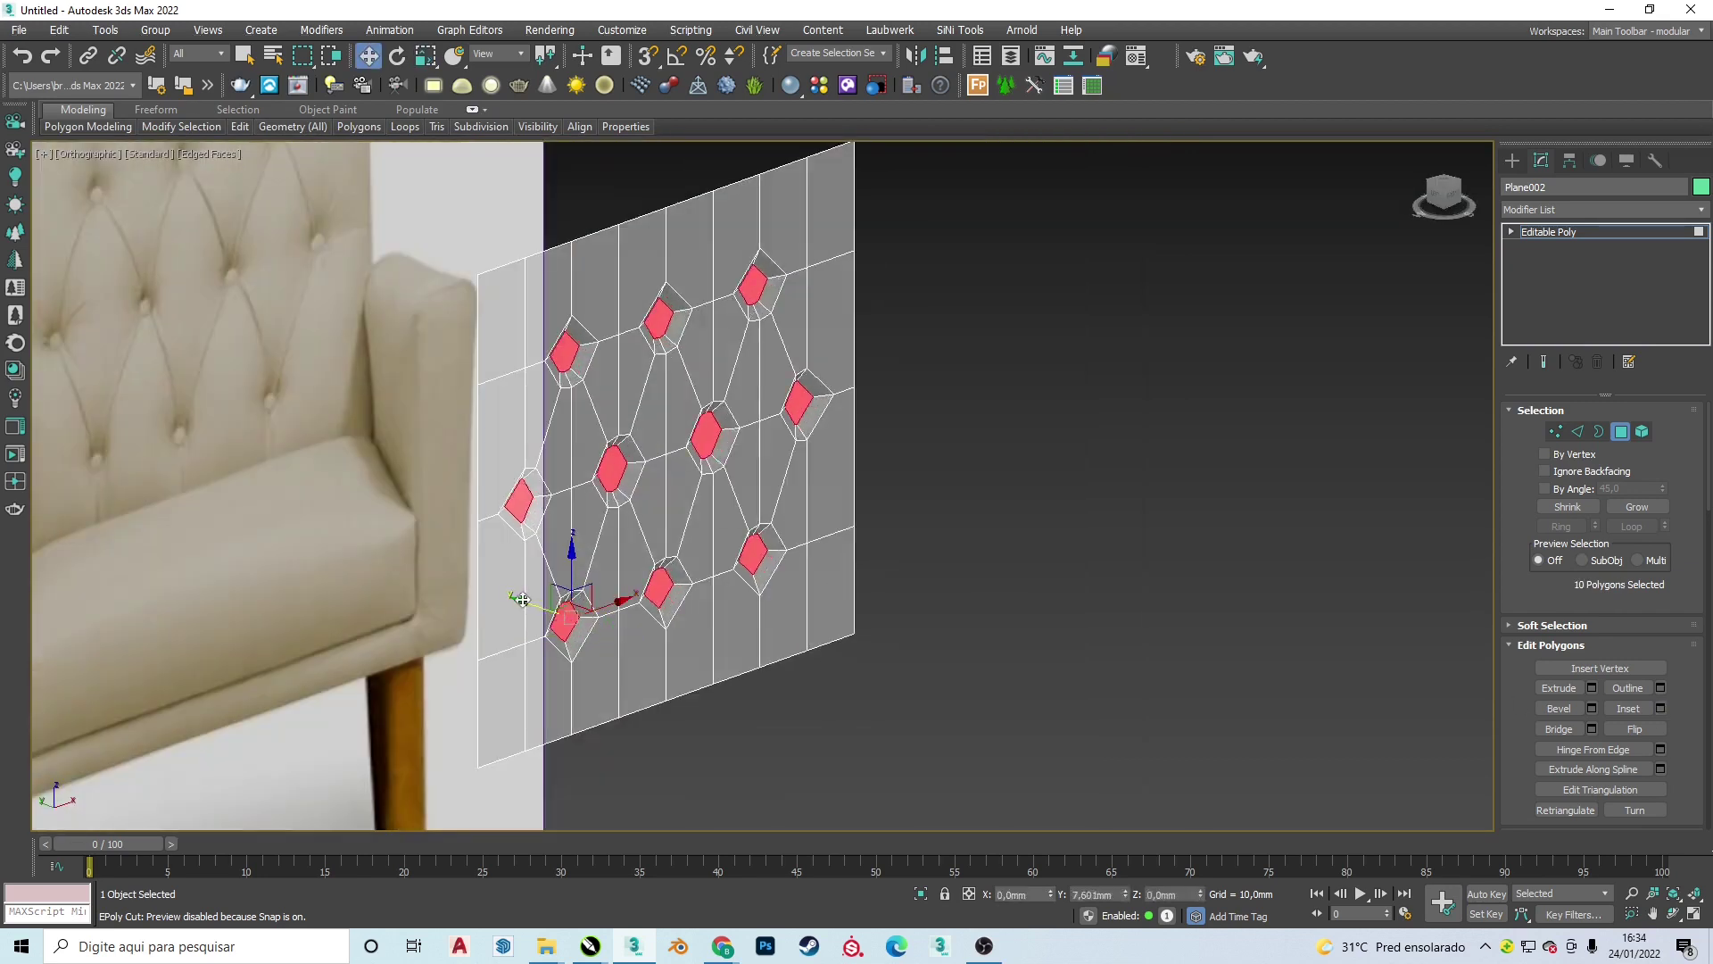
scroll(1659, 711, "down", 3)
left_click(1073, 454)
key("f")
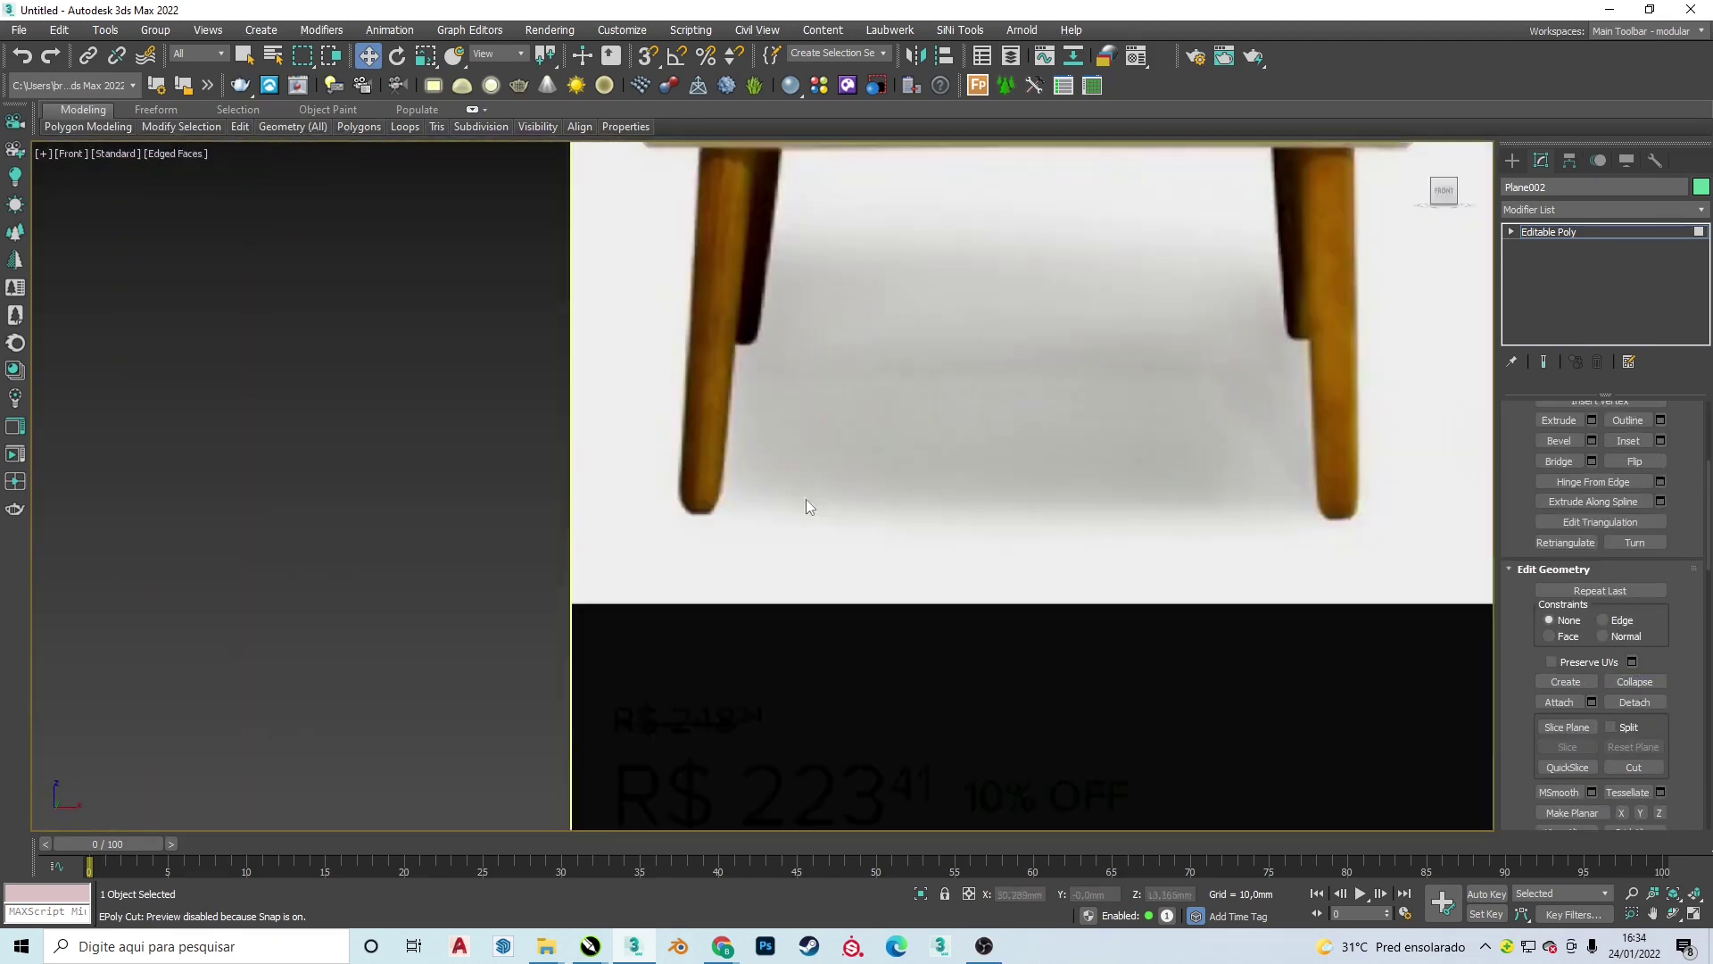
key("z")
key("1")
scroll(1040, 414, "up", 2)
left_click(1040, 413)
scroll(938, 319, "up", 3)
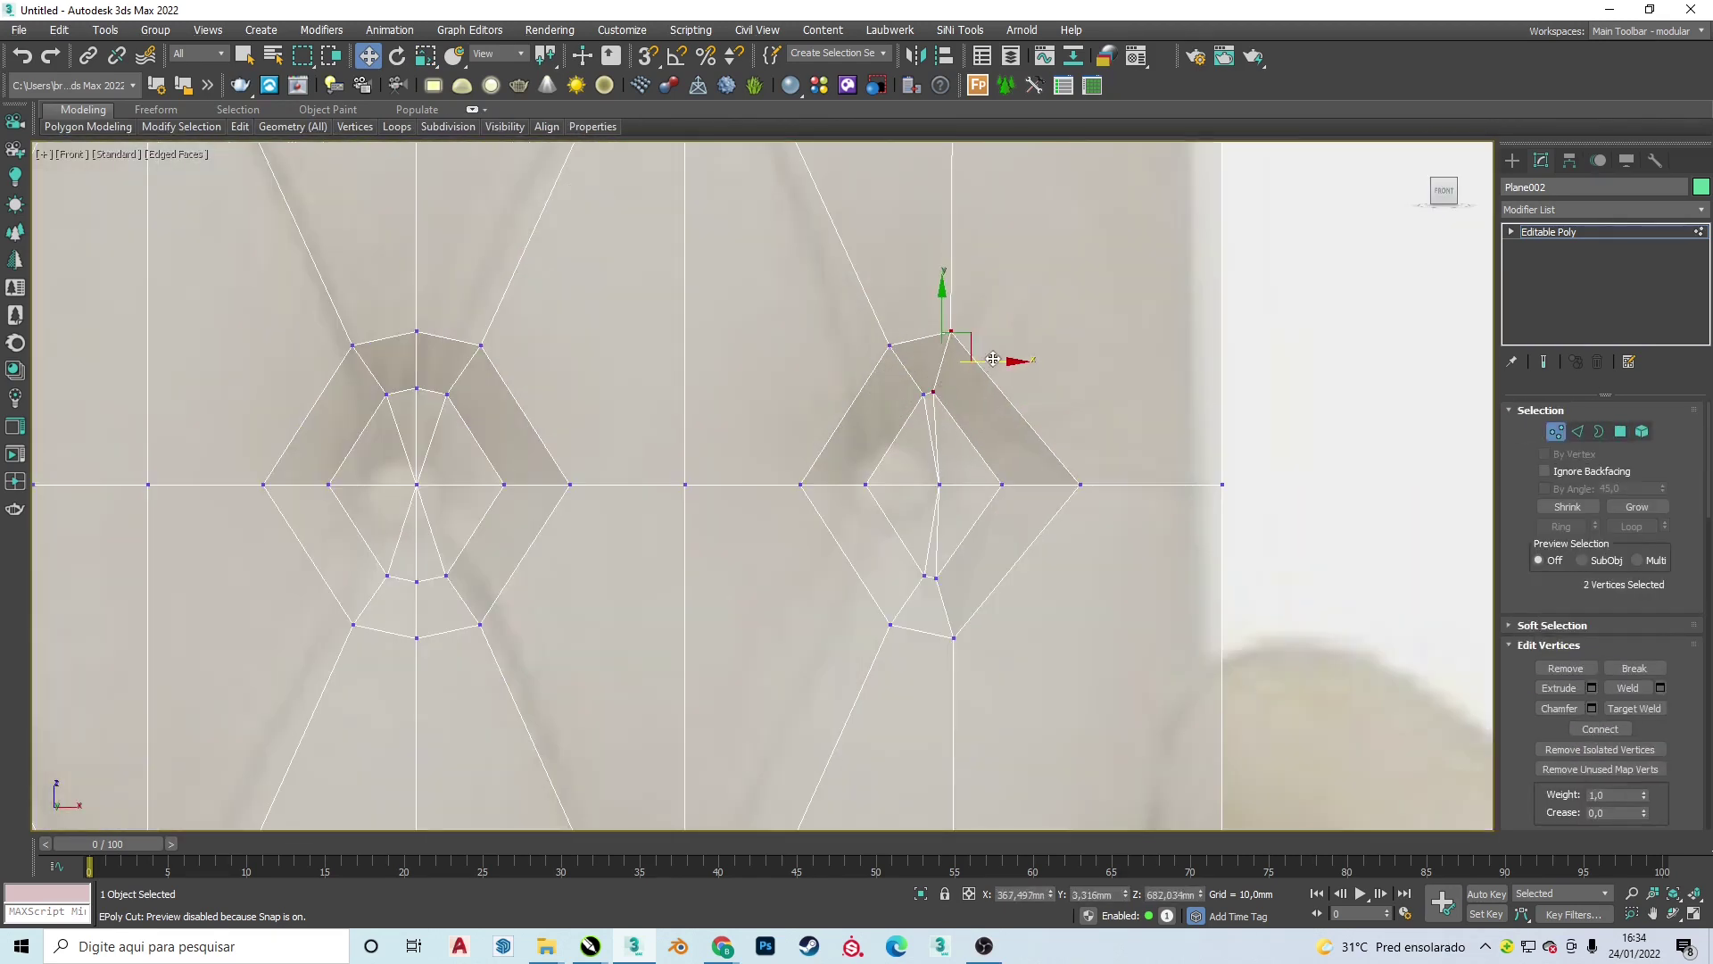
left_click_drag(953, 333, 1017, 330)
- Shift vertices around the right diamond tip left to straighten the diamond
left_click_drag(1158, 429, 1008, 524)
scroll(1027, 616, "down", 3)
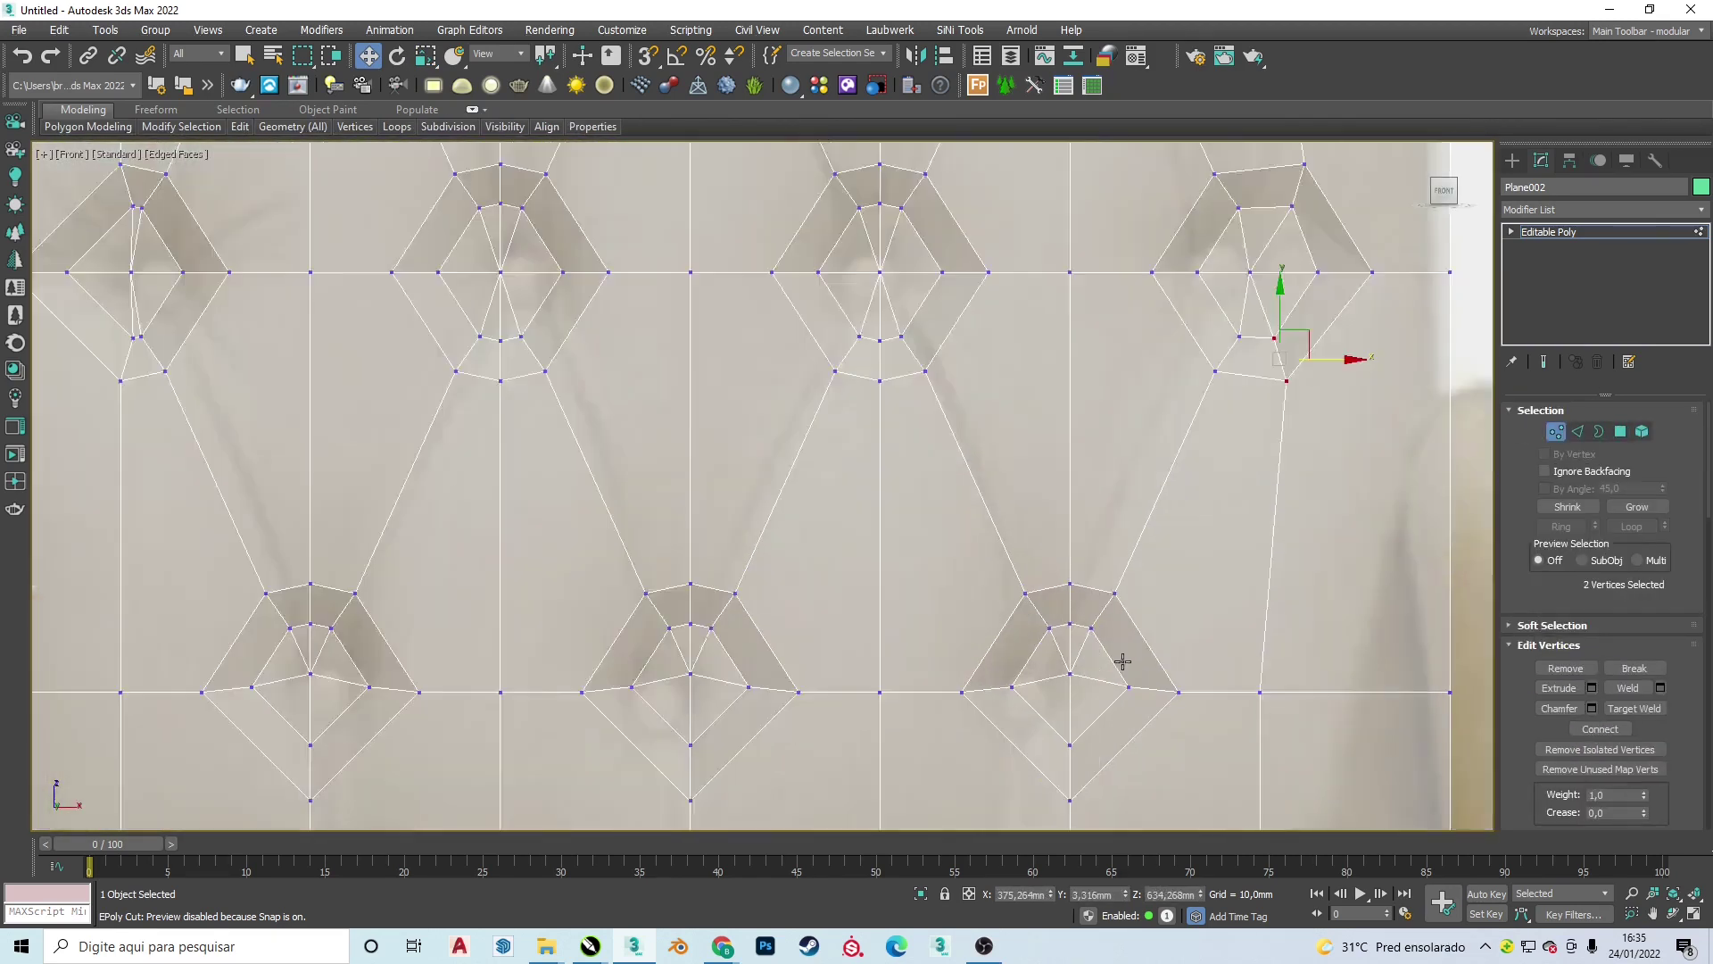
scroll(1027, 616, "down", 4)
scroll(656, 455, "up", 6)
left_click_drag(655, 591, 614, 591)
key("alt+Tab")
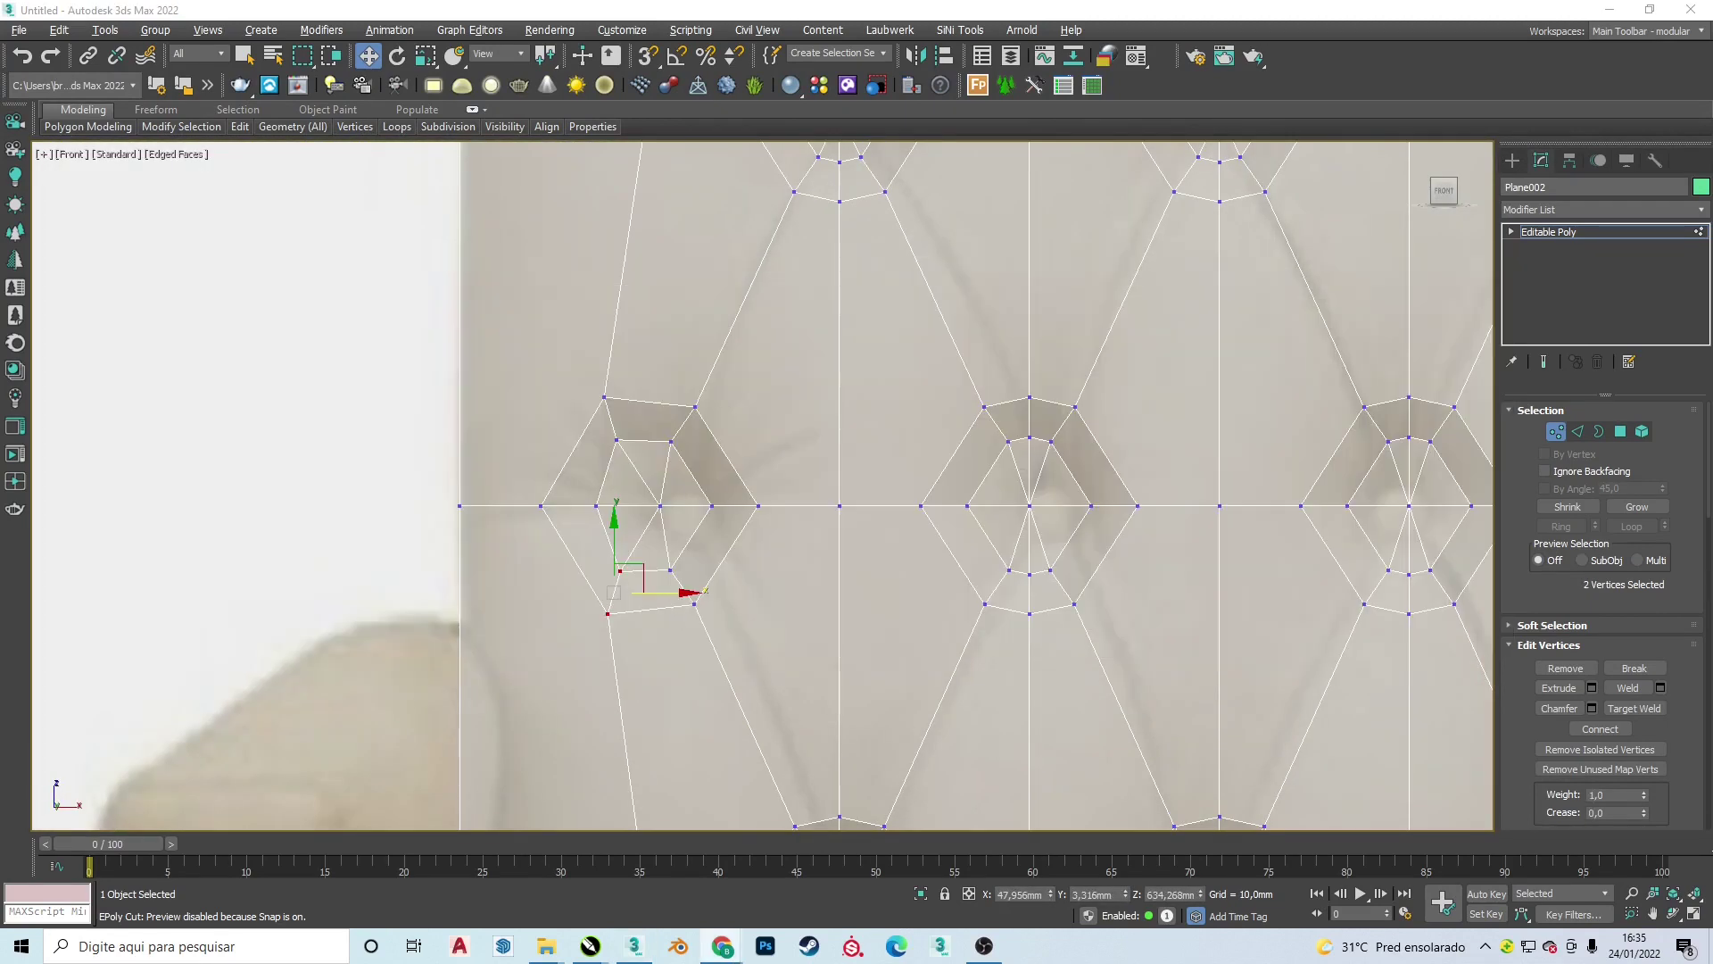
- Check the ten button centres pushed back as recesses from an orbited view
scroll(614, 591, "down", 5)
middle_click_drag(613, 591, 738, 306, "alt")
scroll(739, 306, "up", 4)
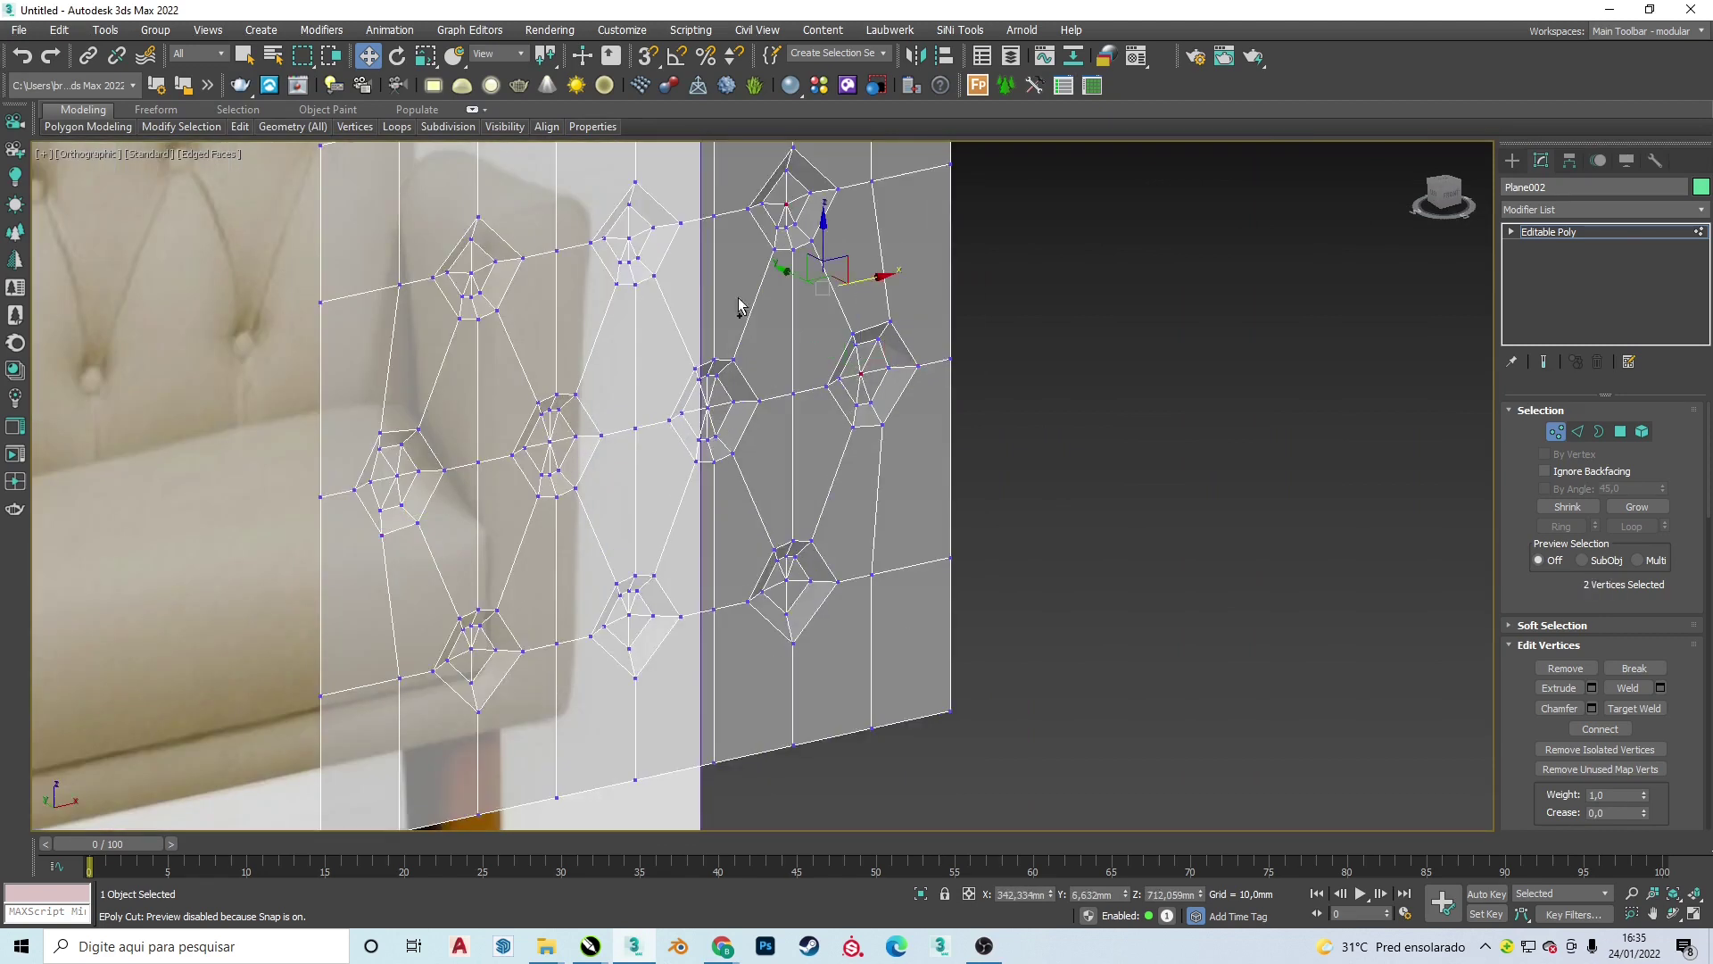
middle_click_drag(386, 484, 571, 406, "alt")
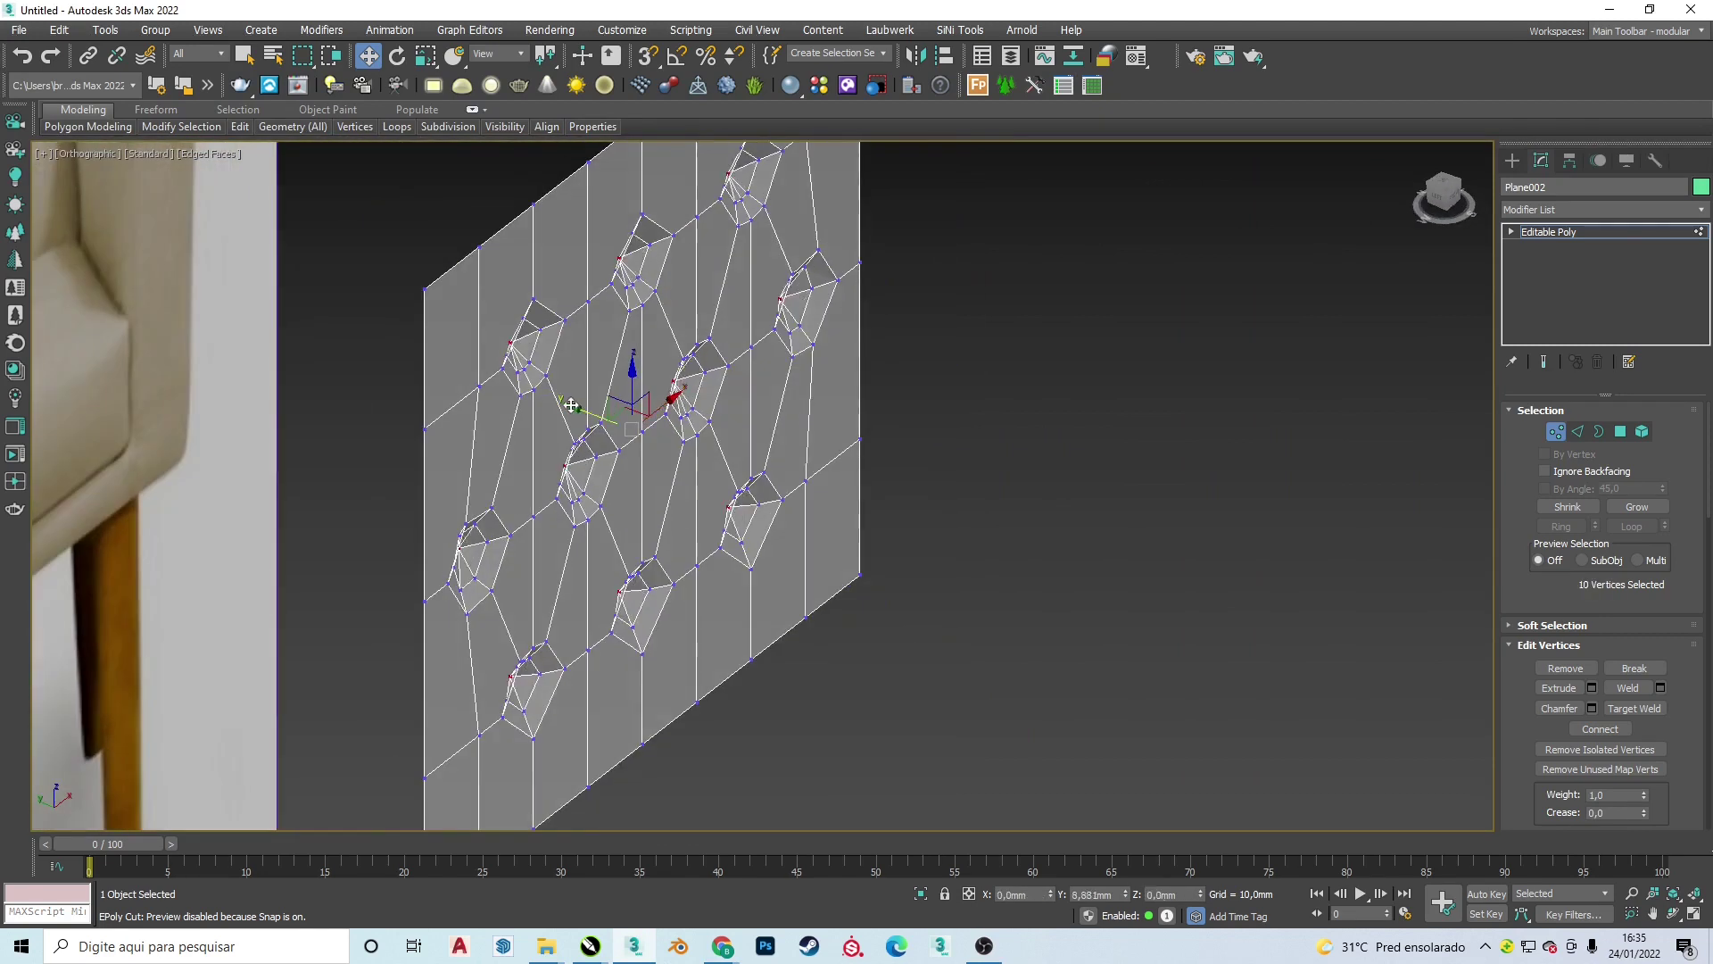
key("f")
scroll(727, 354, "up", 4)
key("2")
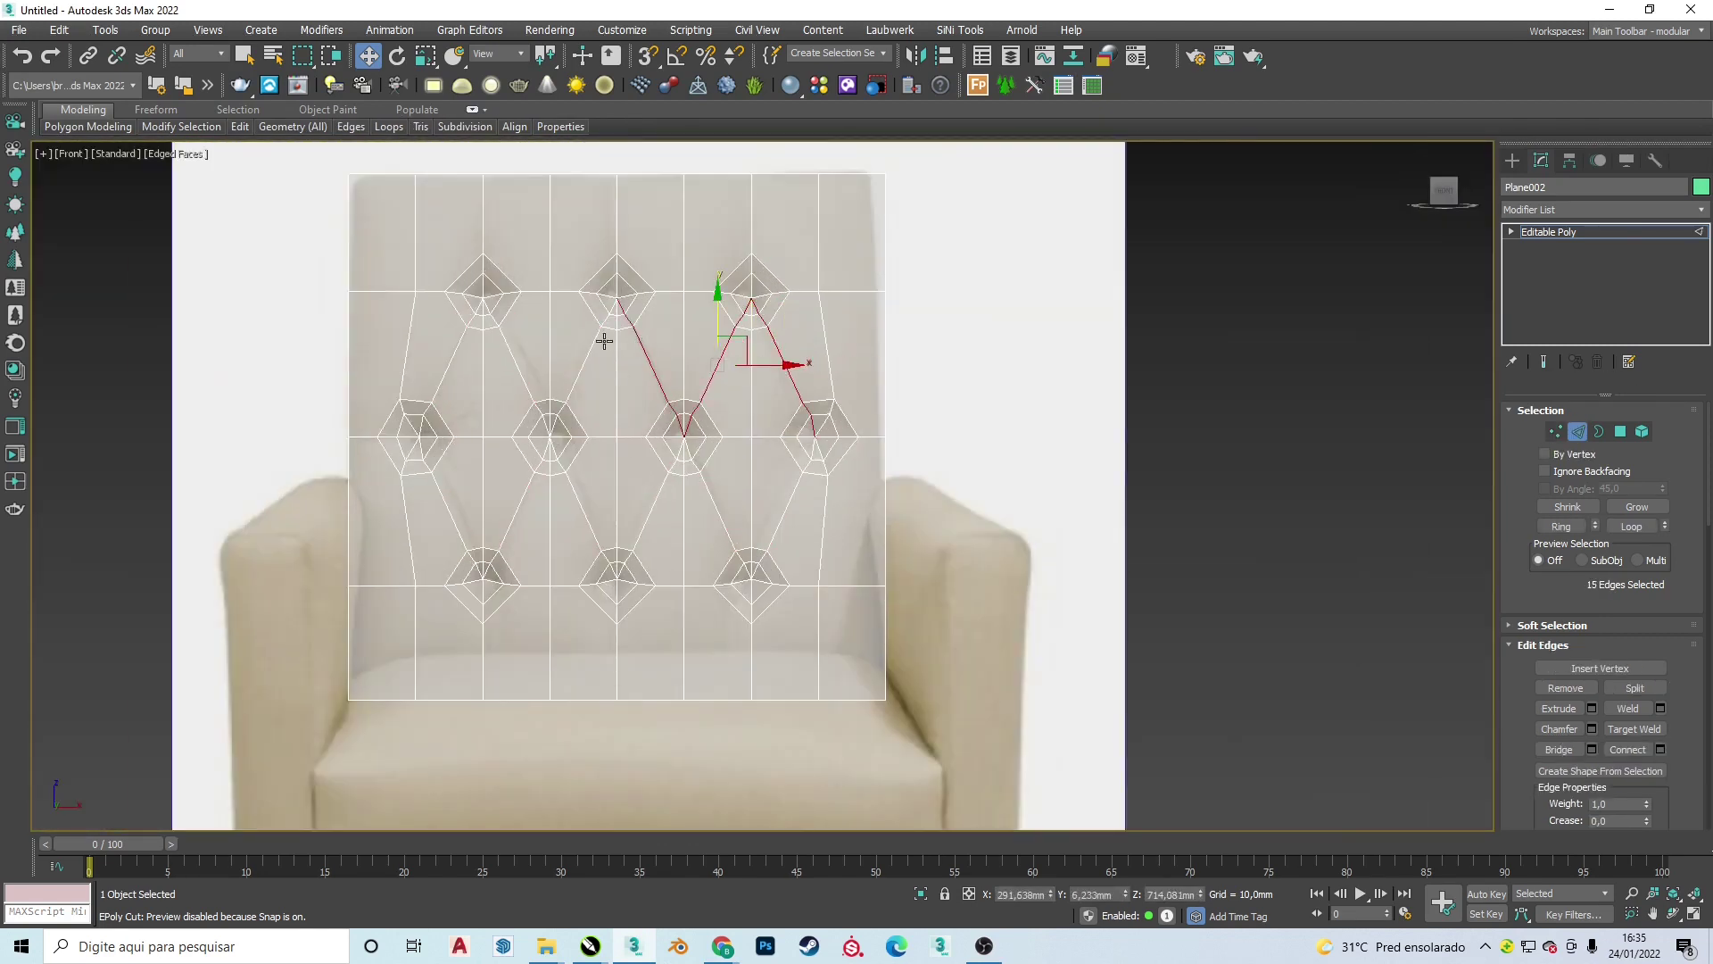
- Chamfer the diamond seam edges at 2,932 mm and smooth the panel with TurboSmooth
middle_click_drag(715, 501, 1679, 654, "alt")
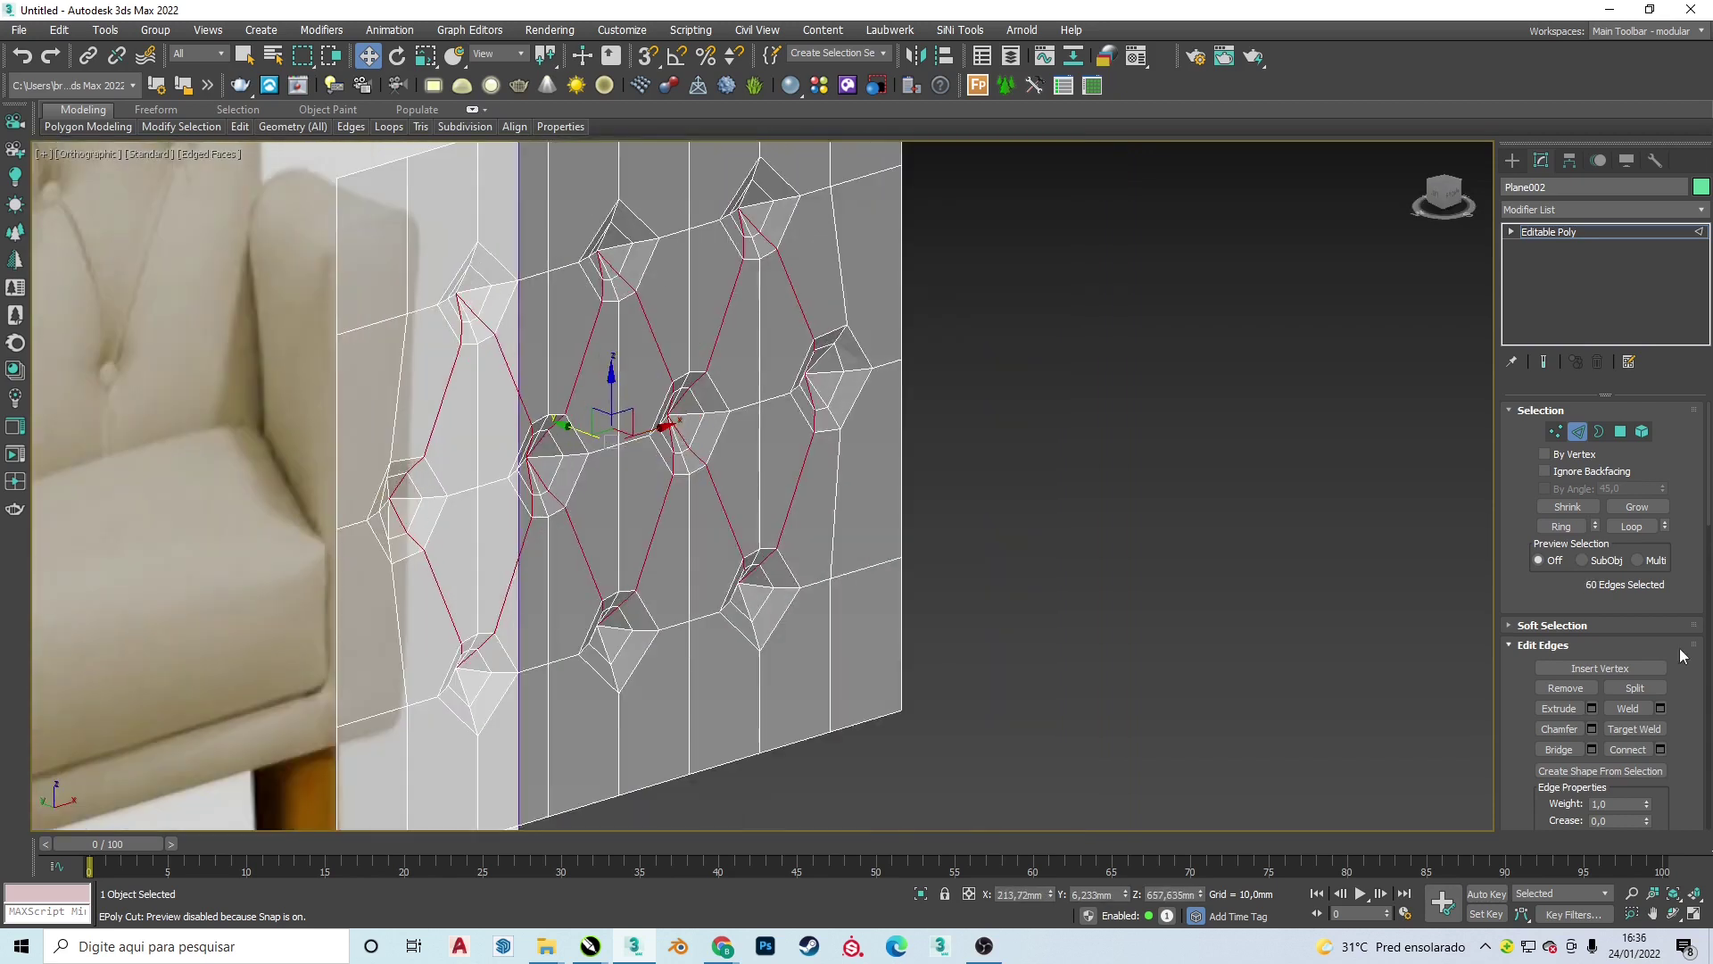
left_click(1592, 728)
key("f")
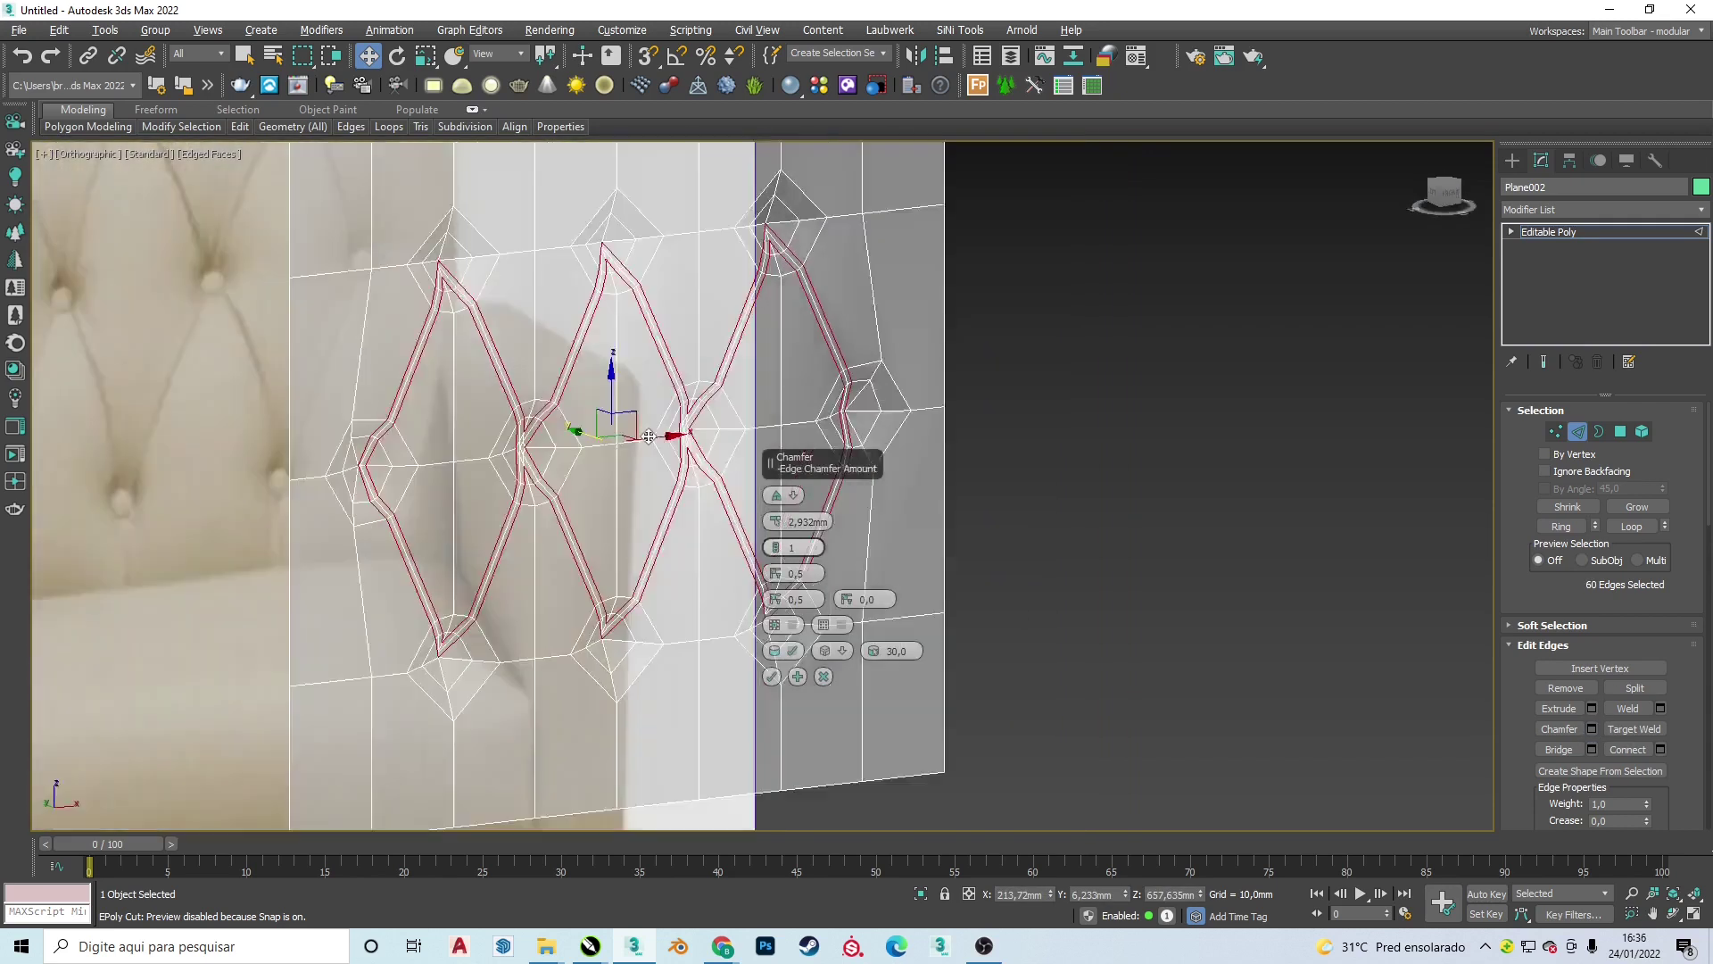
scroll(544, 509, "up", 3)
scroll(500, 482, "up", 3)
middle_click_drag(464, 464, 415, 443, "alt")
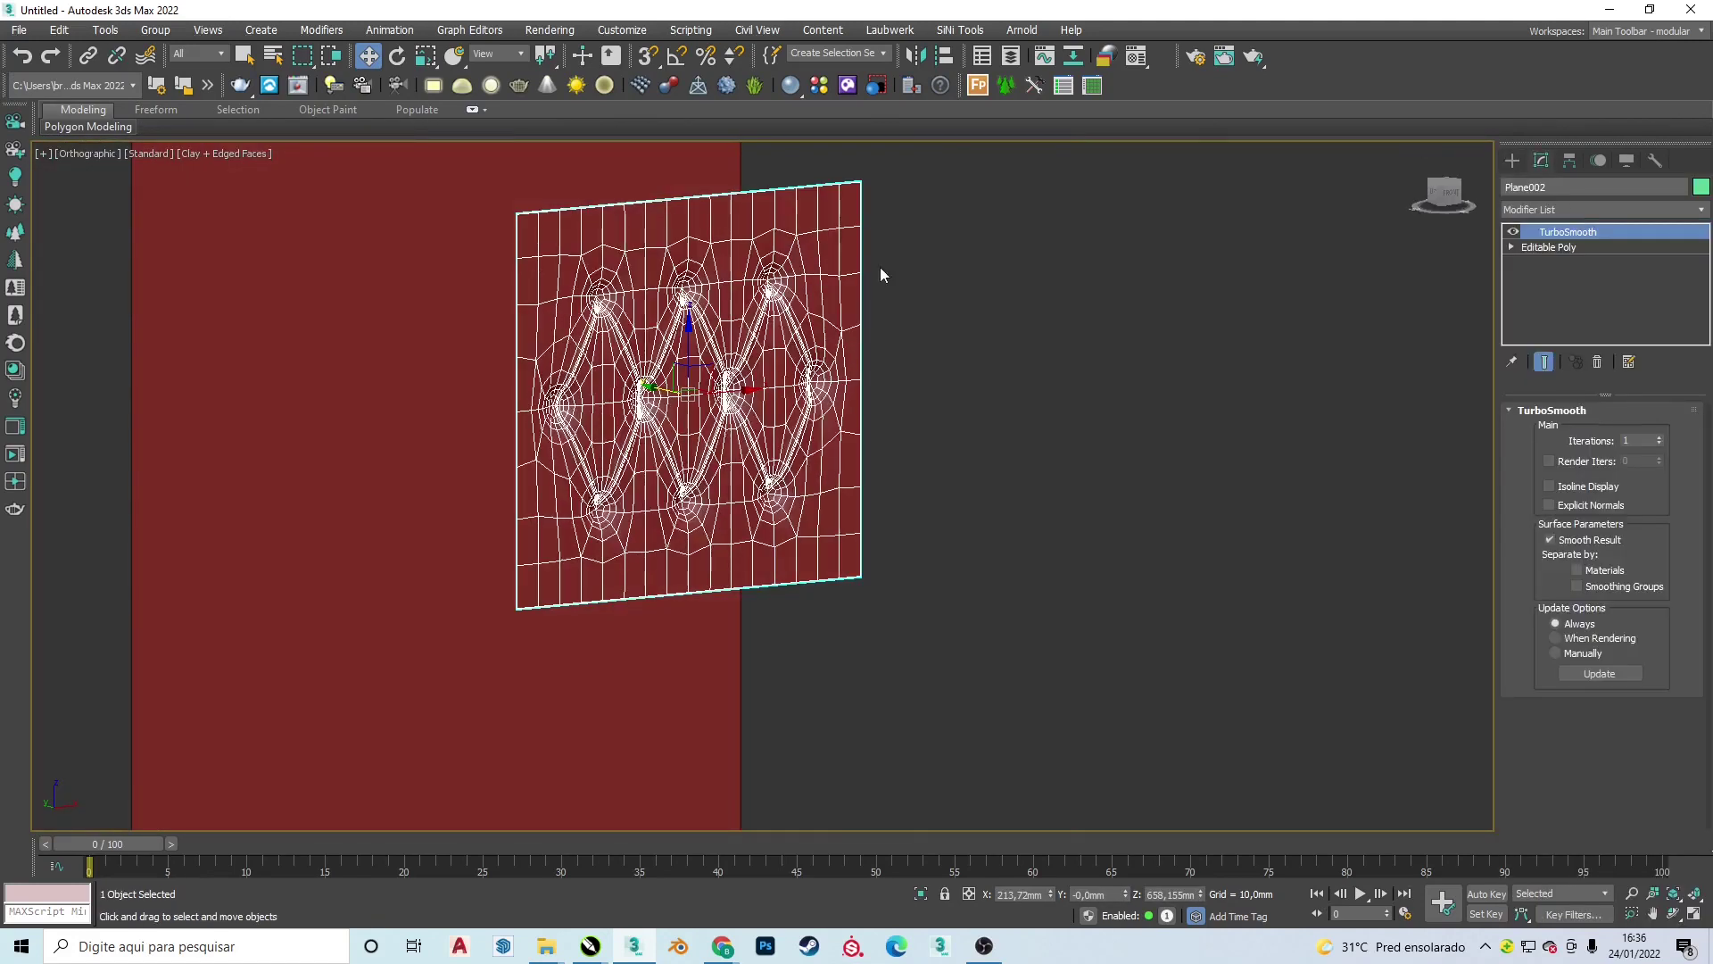
- Chamfer the vertical edges running down from the lower buttons into pleat grooves
scroll(794, 393, "up", 10)
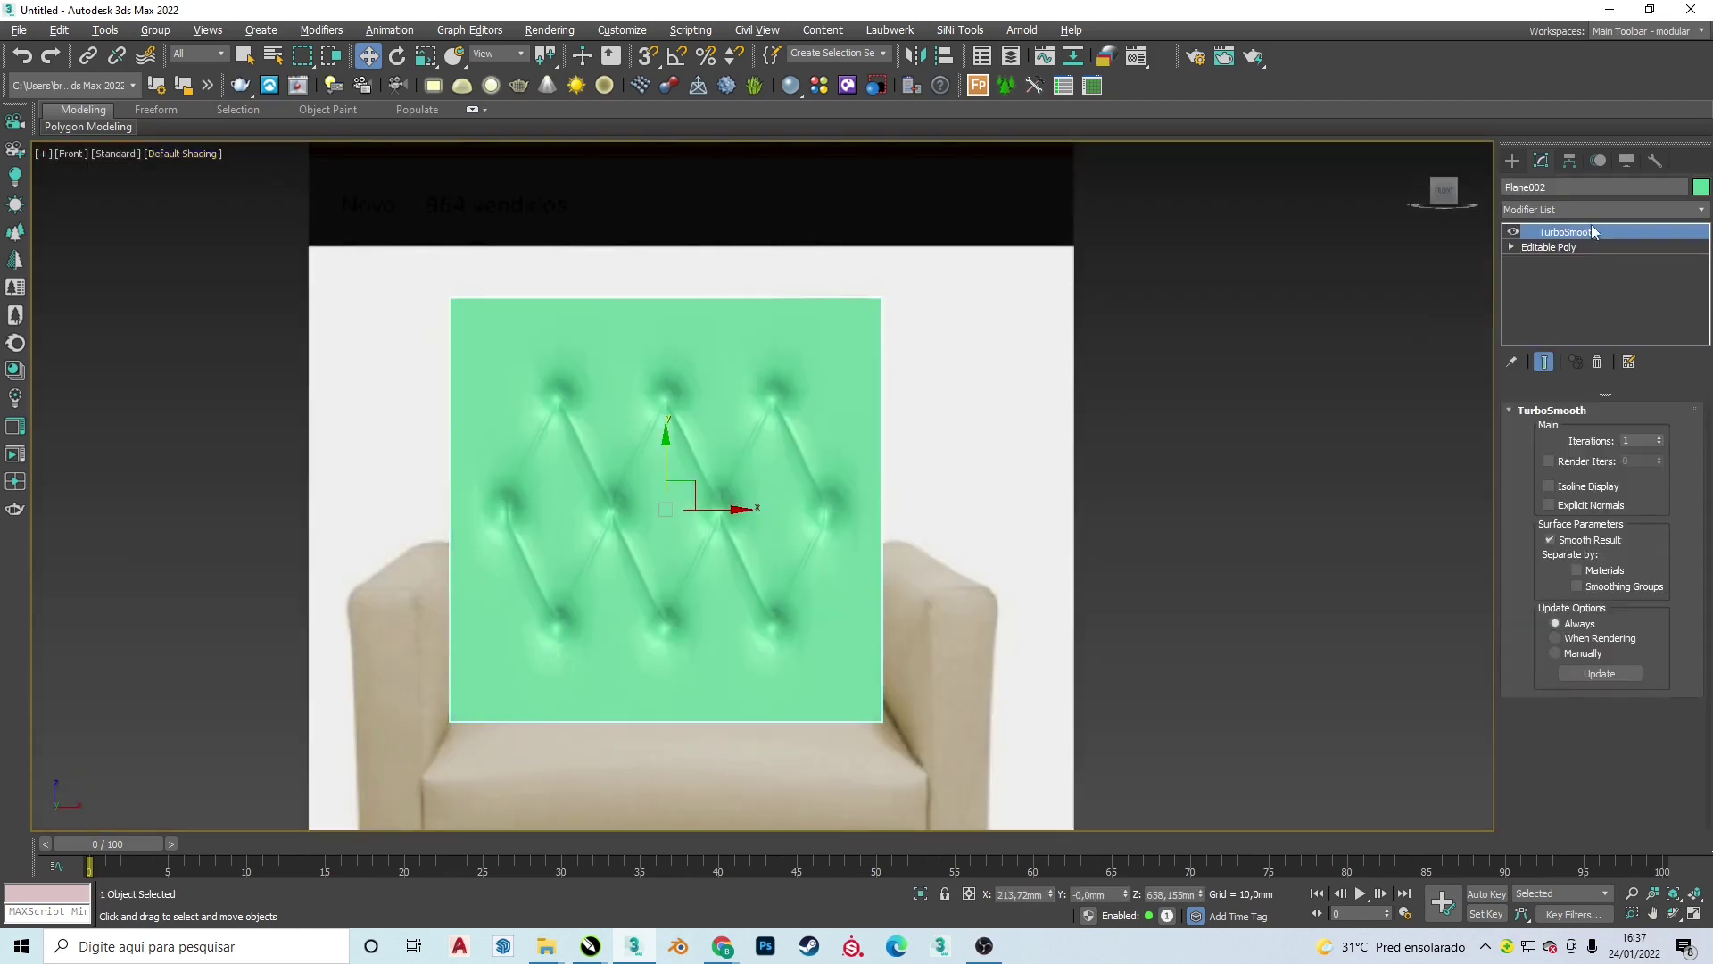
left_click(1549, 247)
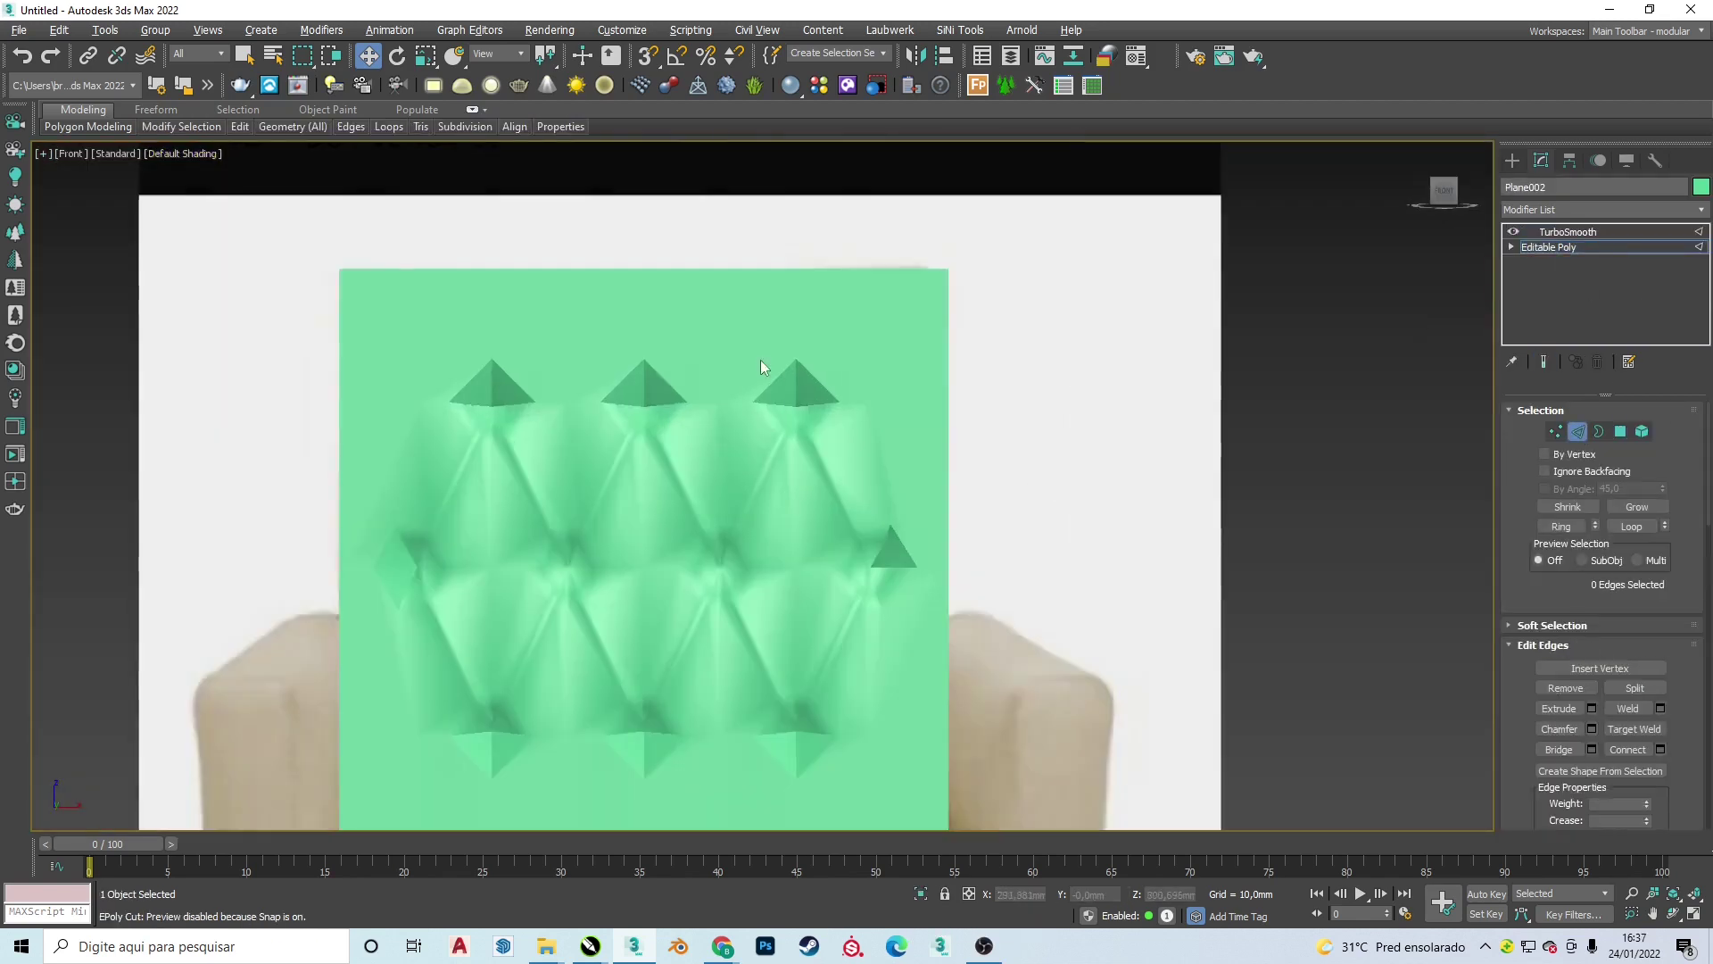
key("F4")
middle_click_drag(678, 334, 563, 241)
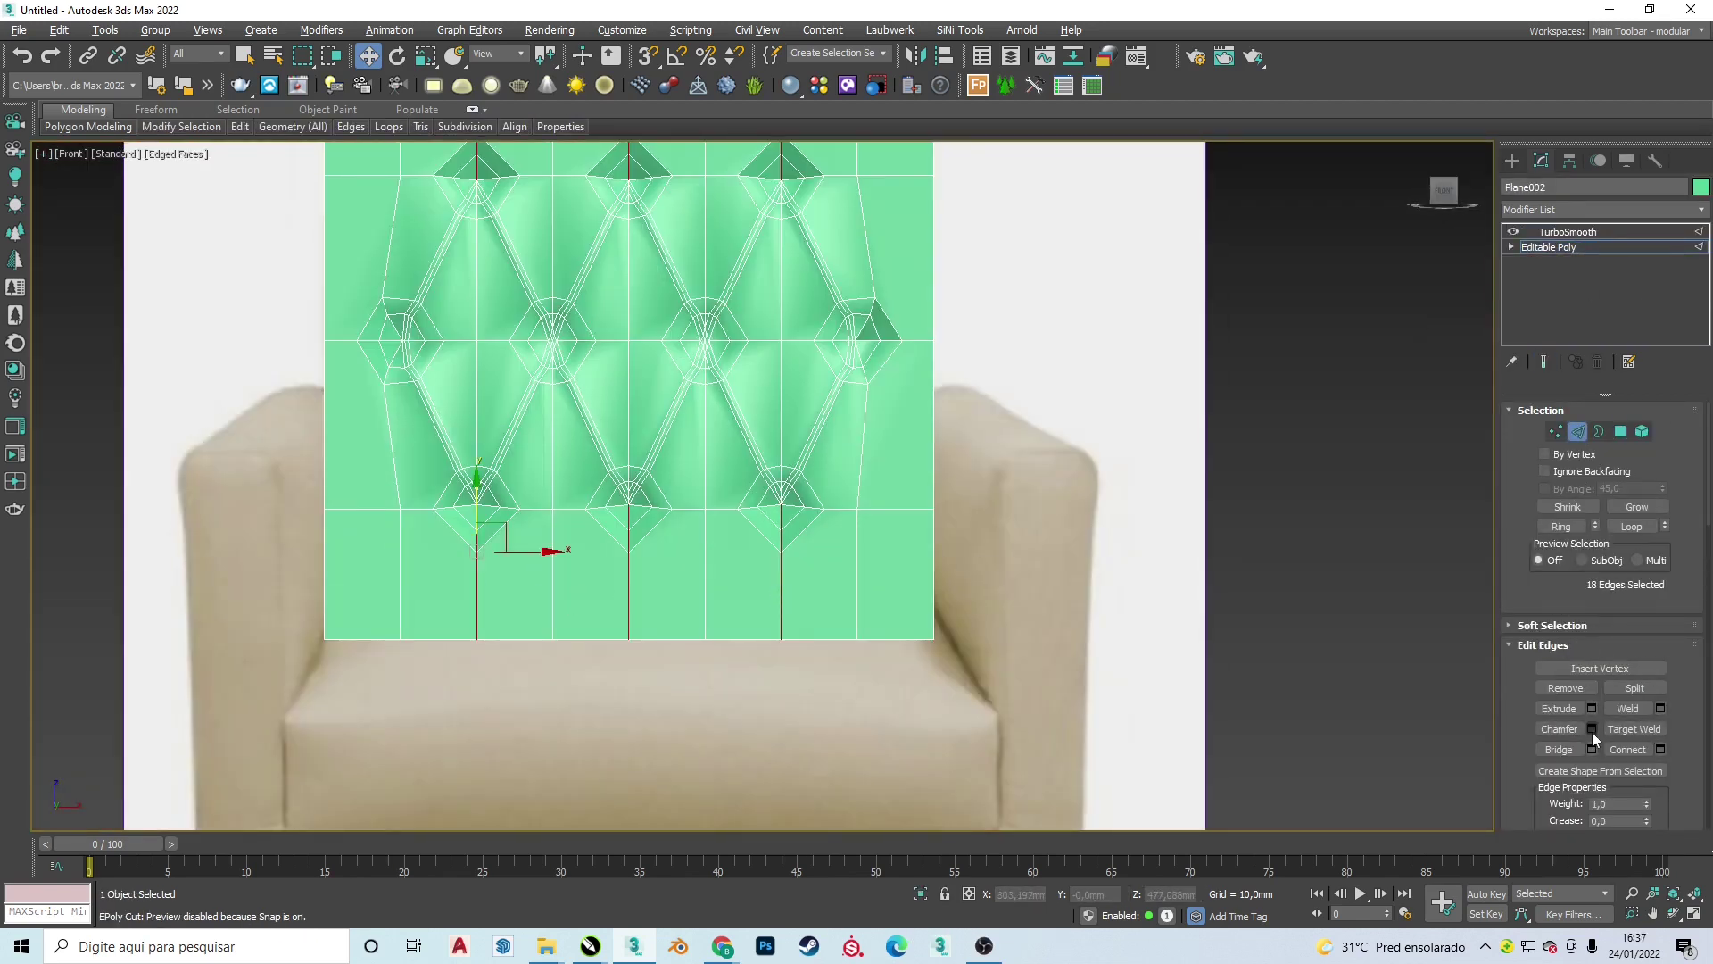
left_click(1592, 729)
left_click(767, 673)
scroll(609, 534, "up", 3)
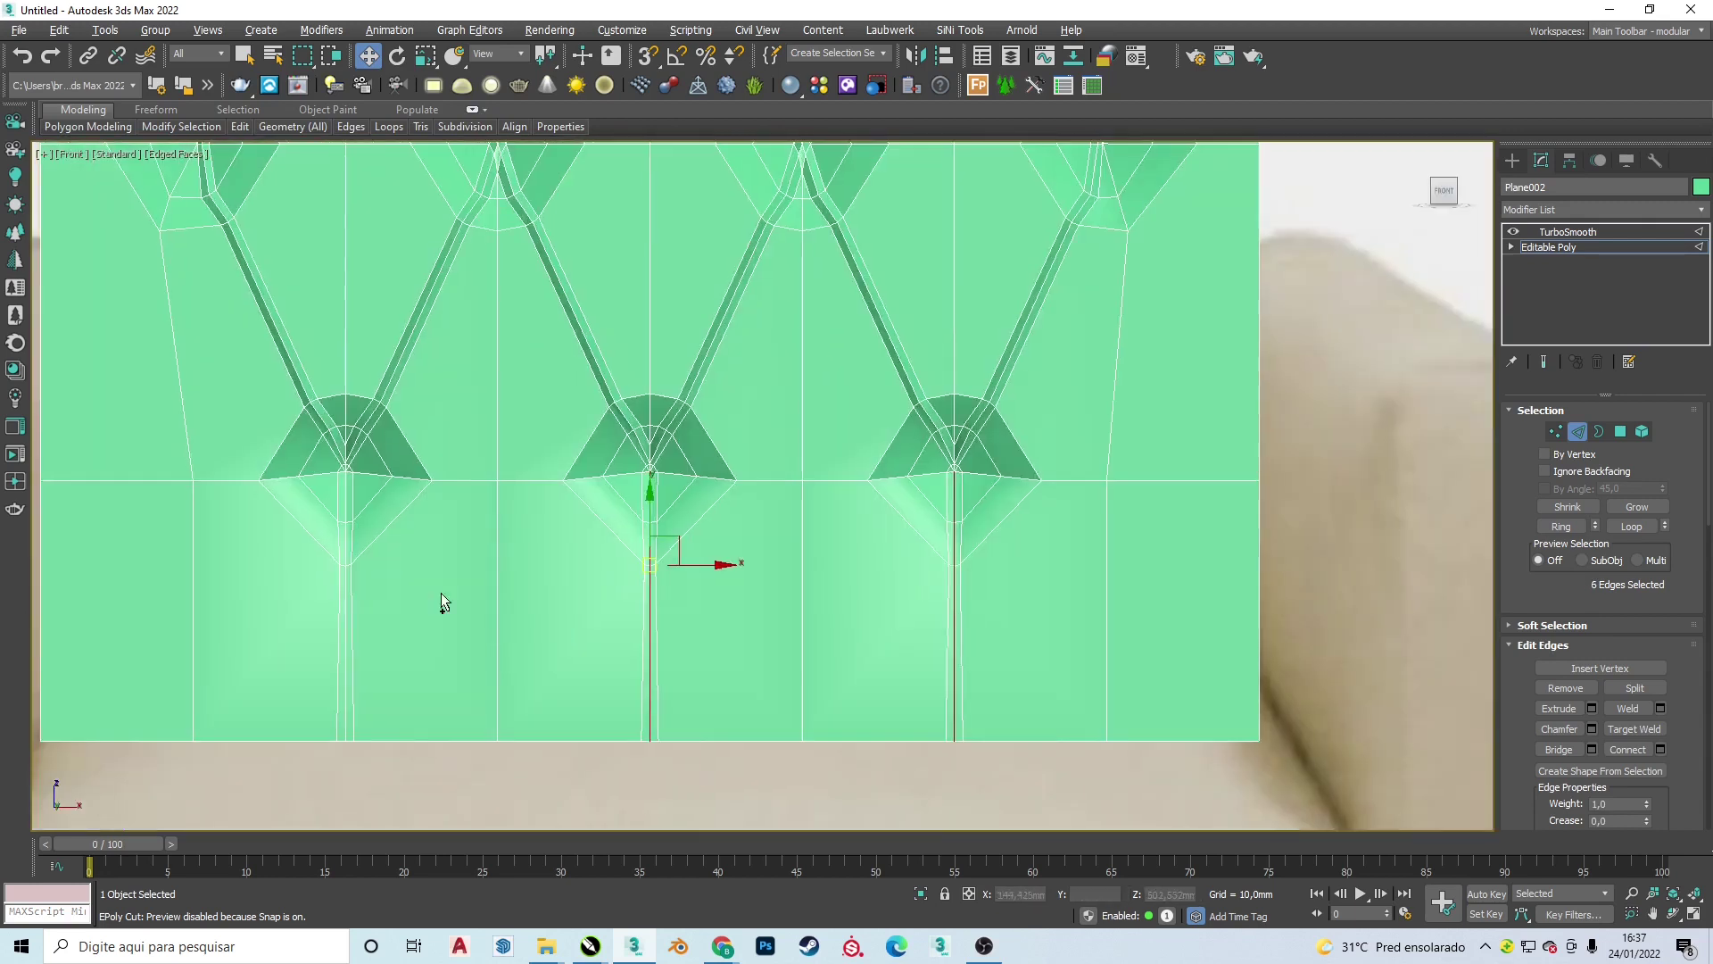
middle_click_drag(444, 602, 708, 321)
scroll(497, 260, "down", 5)
scroll(439, 366, "up", 3)
mouse_move(439, 367)
middle_mouse_down("alt")
mouse_move(546, 438)
mouse_move(462, 259)
middle_mouse_up("alt")
scroll(462, 260, "down", 3)
- Move the tufted panel beside the chair and place a copy further right
key("f")
left_click_drag(589, 437, 1026, 437)
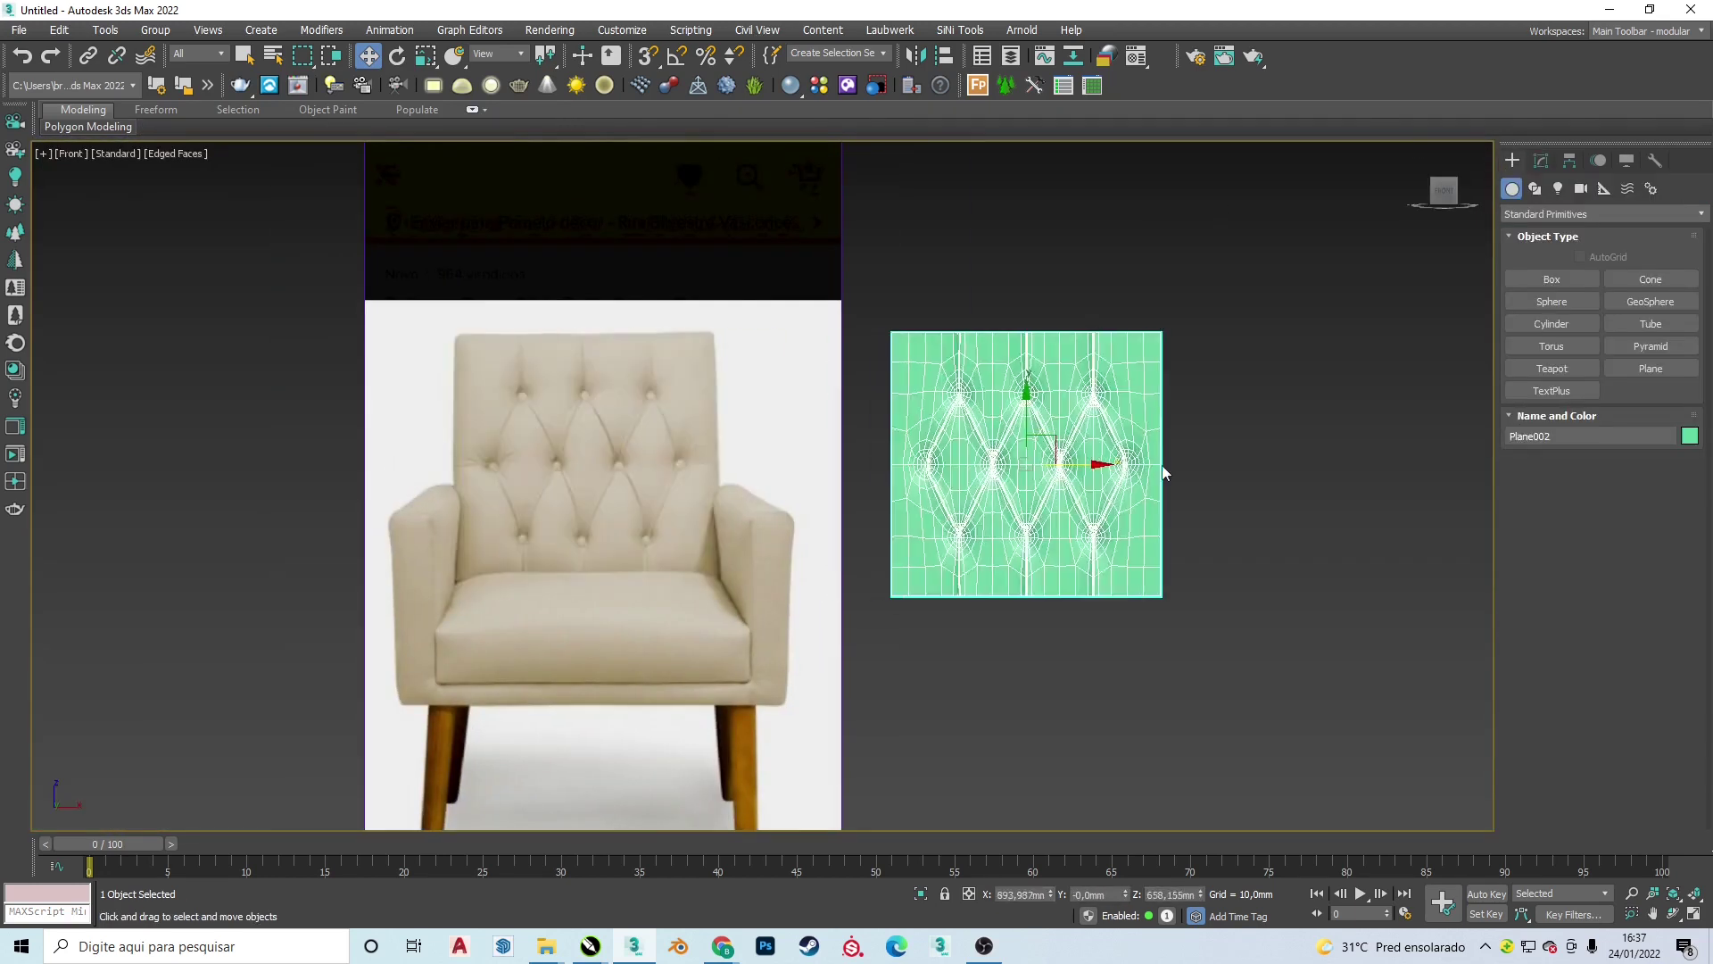
middle_click_drag(1151, 453, 979, 452)
left_click_drag(856, 437, 1164, 437, "shift")
left_click(858, 548)
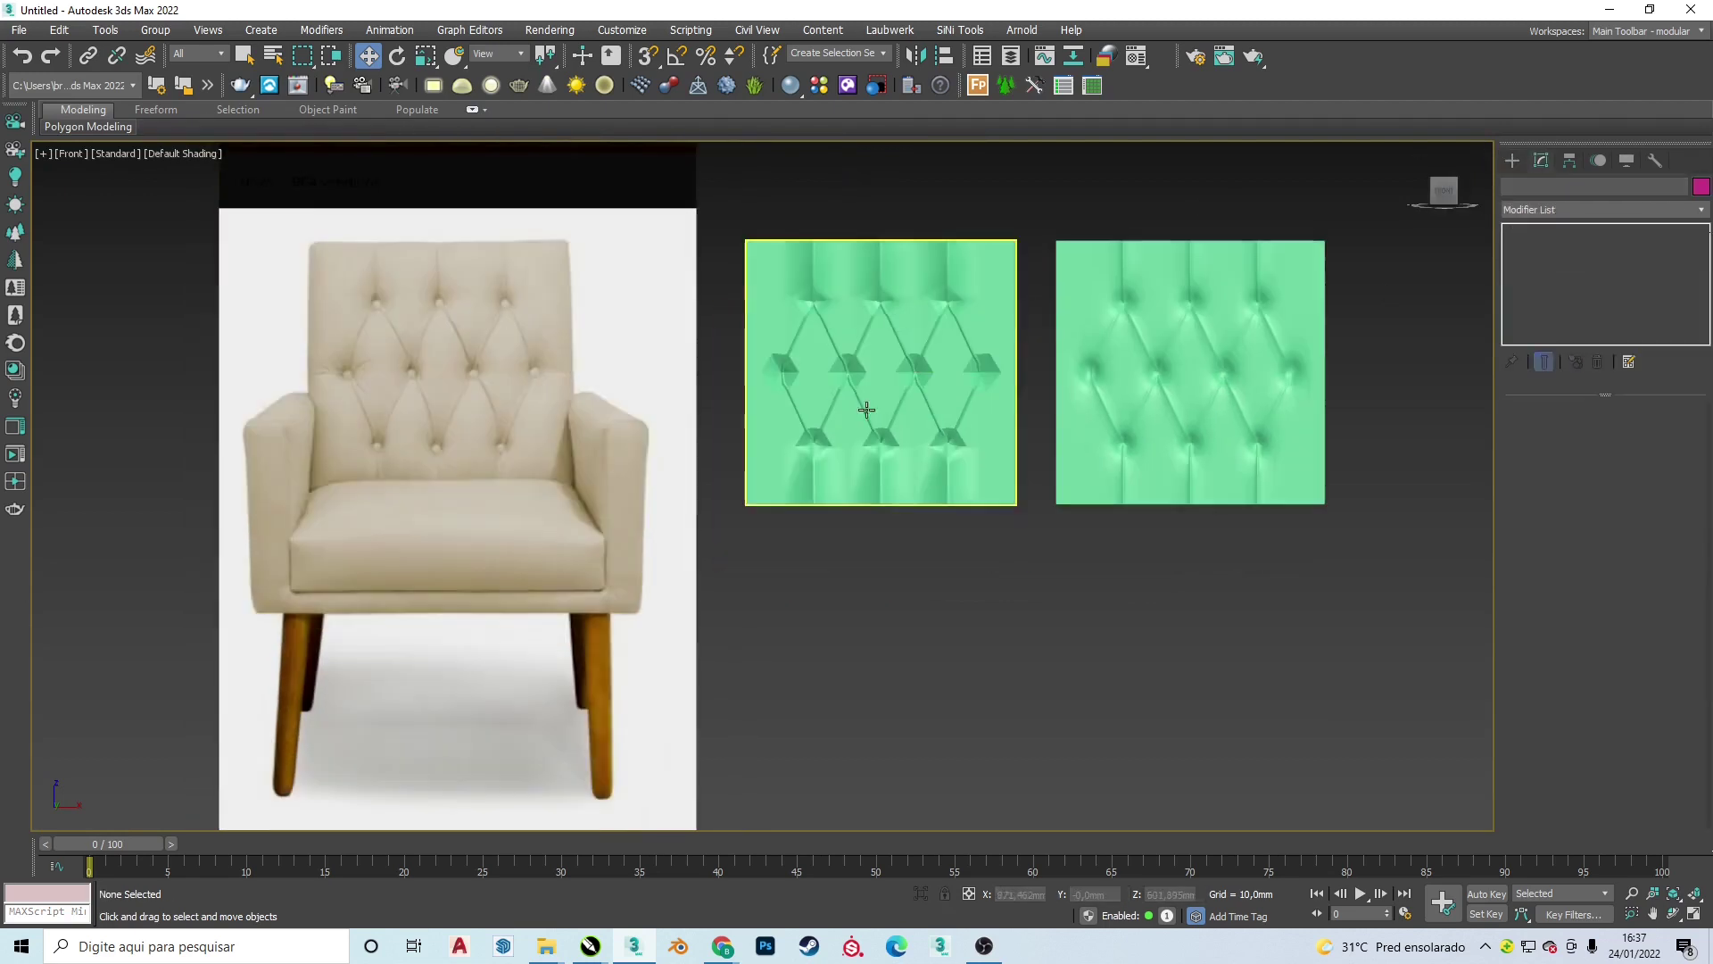
- With snapping on, cut a horizontal edge line through the left panel's middle tufts
scroll(1040, 566, "up", 5)
left_click(919, 390)
scroll(919, 390, "up", 2)
scroll(841, 440, "down", 3)
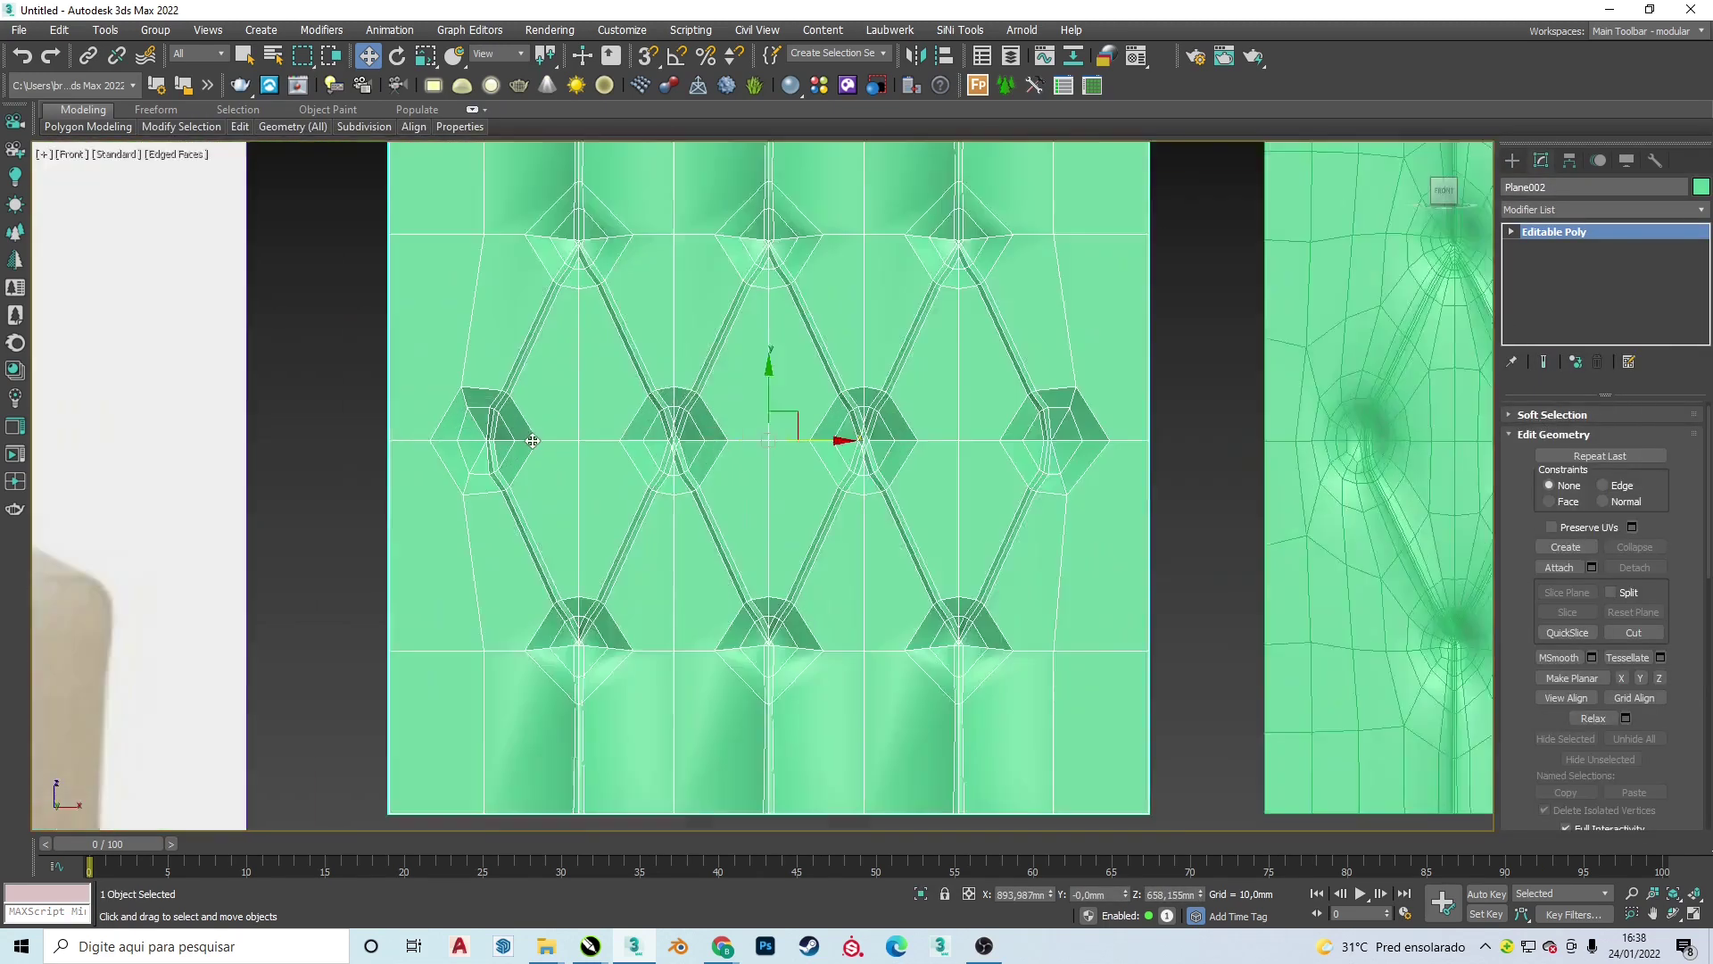
scroll(777, 490, "up", 3)
key("s")
key("alt+c")
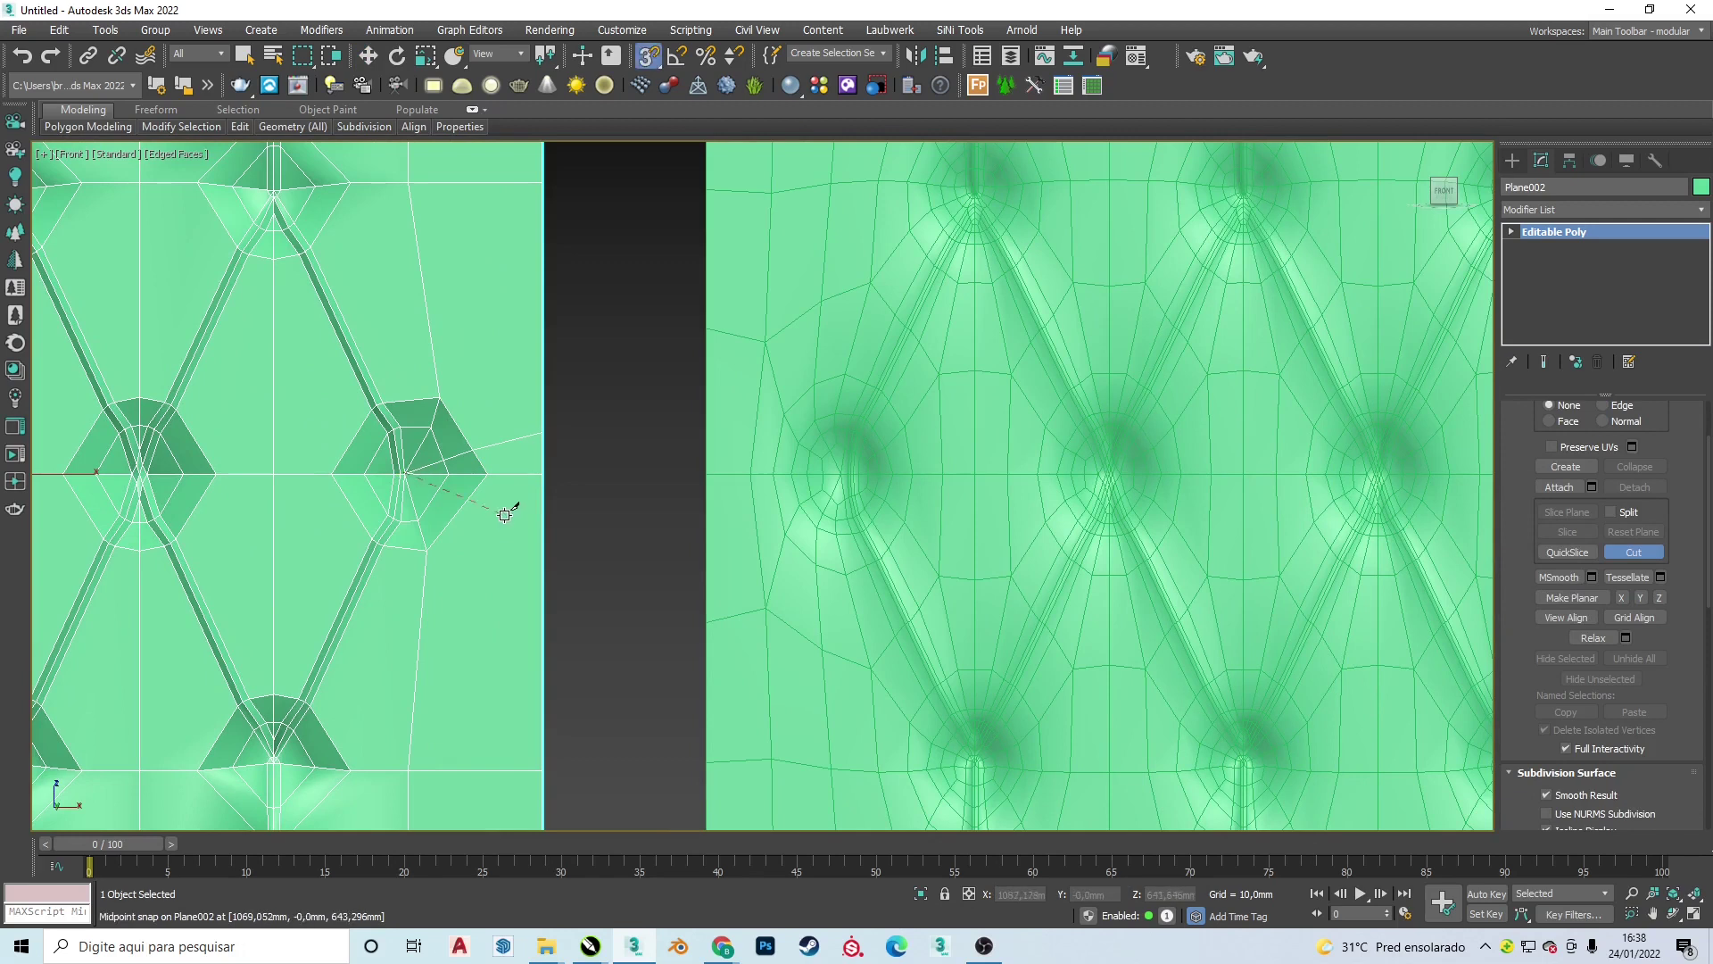
left_click(543, 522)
scroll(342, 479, "down", 2)
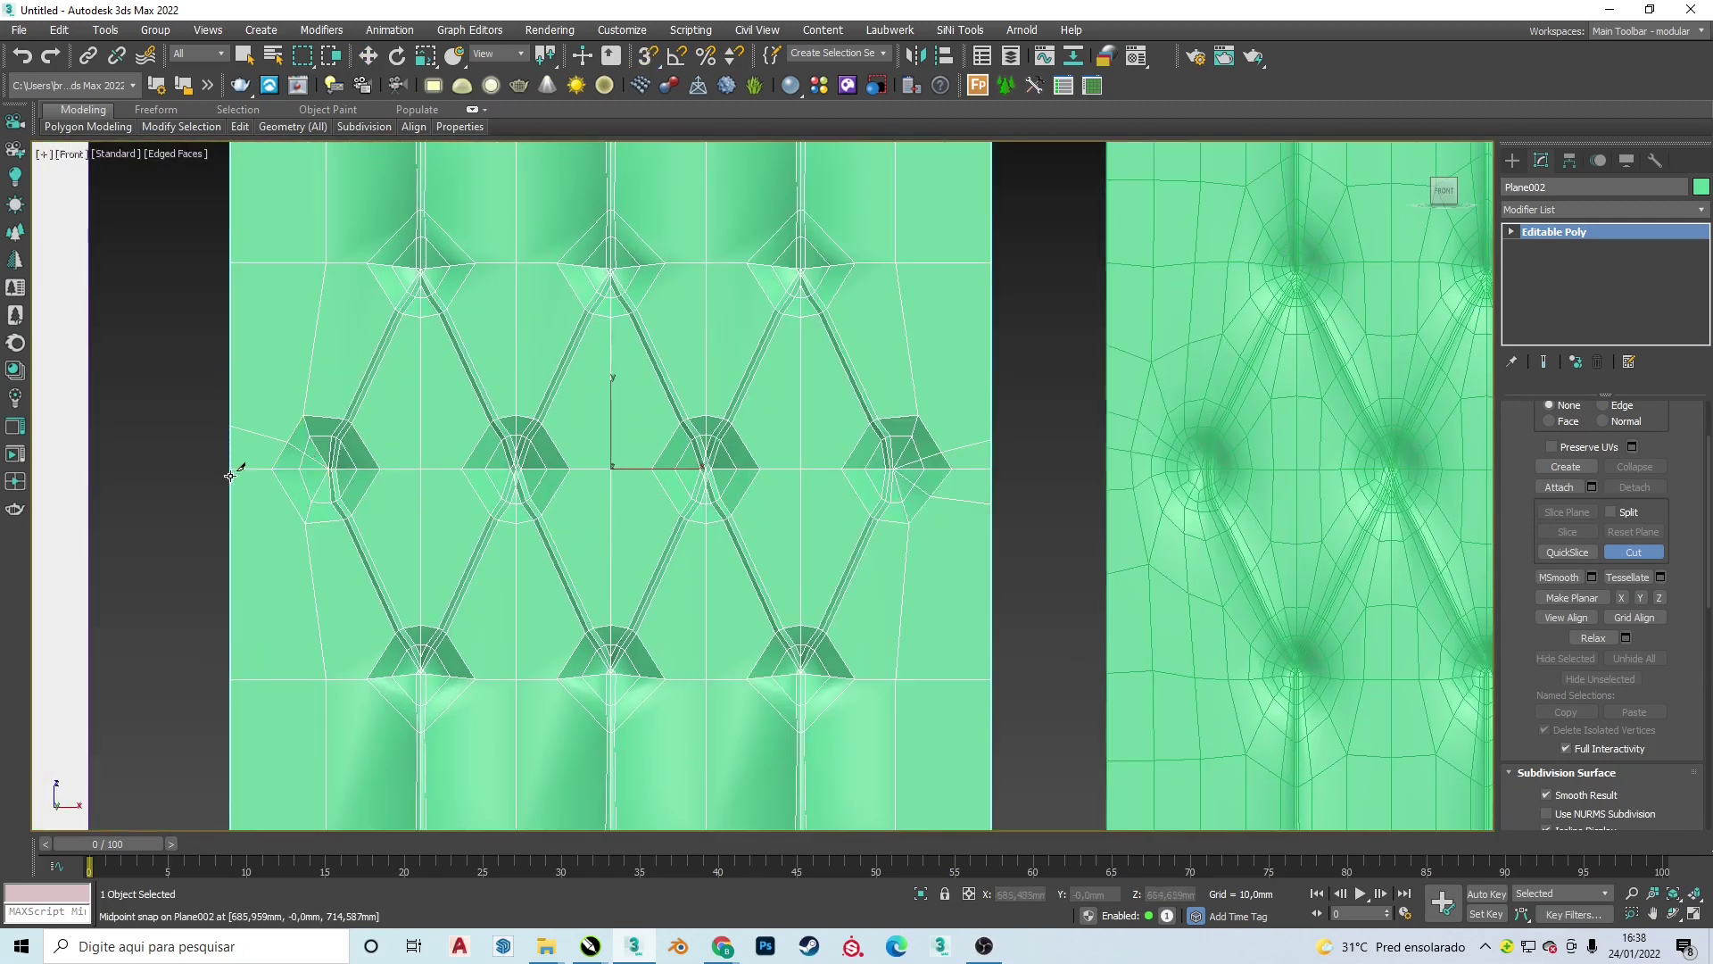
right_click(234, 522)
- Chamfer the new horizontal cut edges into side pleats
key("2")
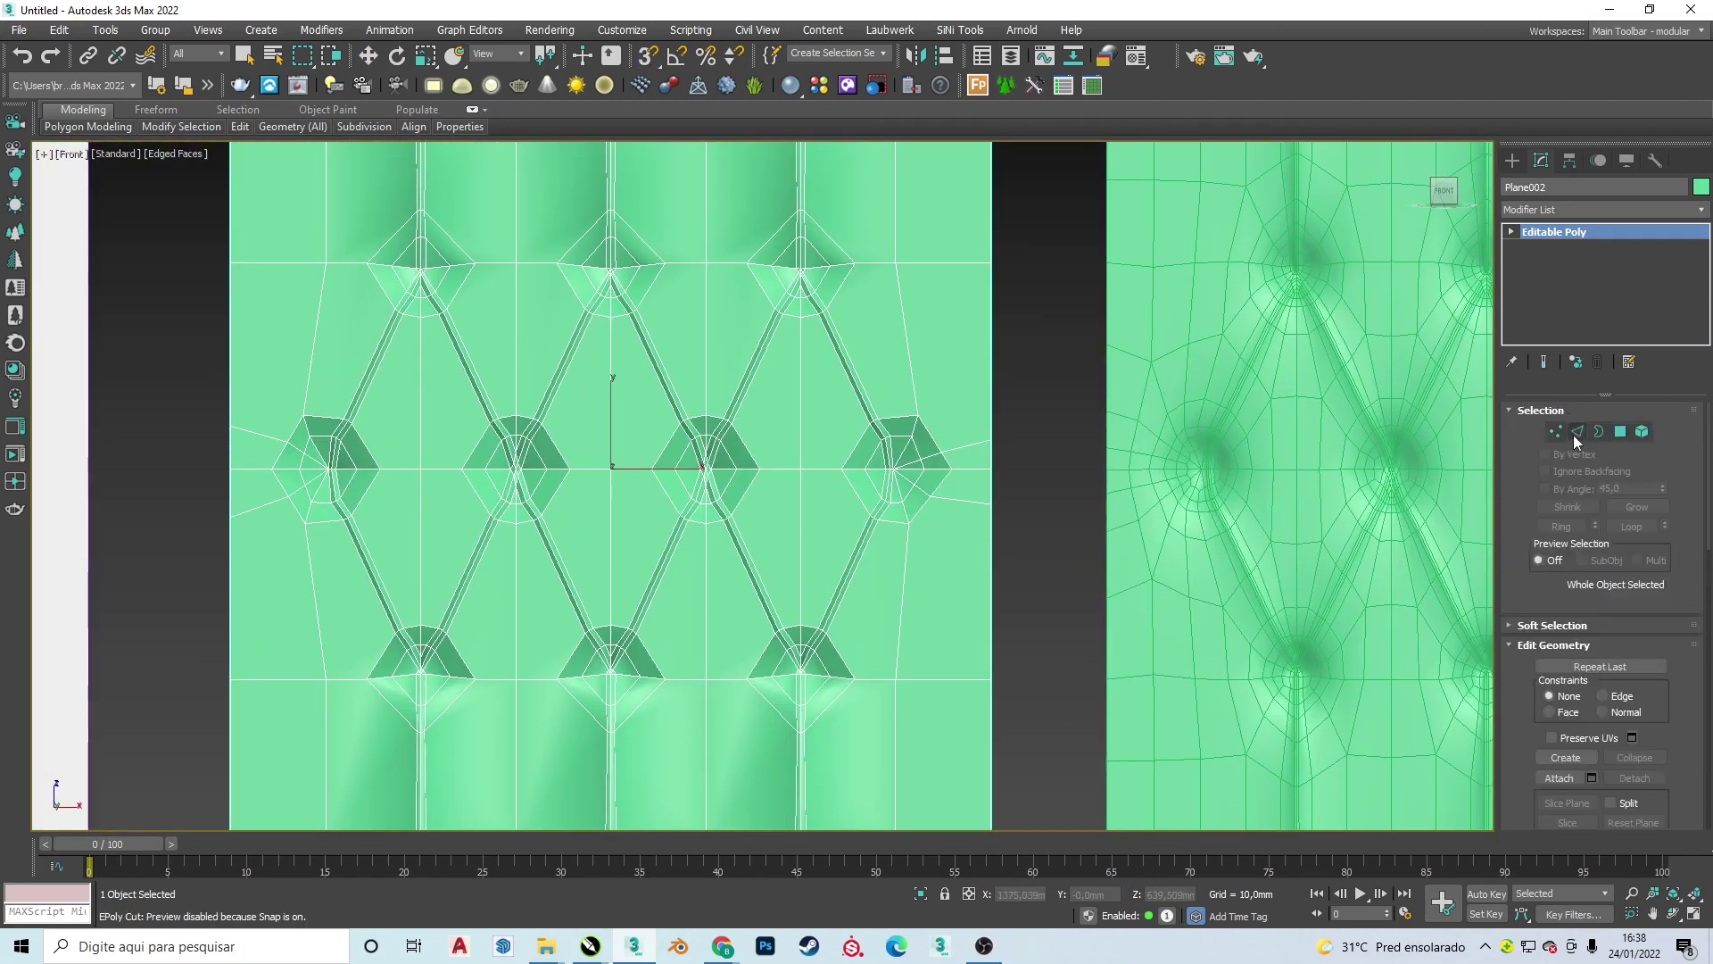
left_click(1591, 728)
scroll(892, 499, "up", 2)
mouse_move(892, 500)
middle_mouse_down()
mouse_move(713, 500)
mouse_move(904, 480)
middle_mouse_up()
key("f")
key("1")
scroll(914, 633, "up", 3)
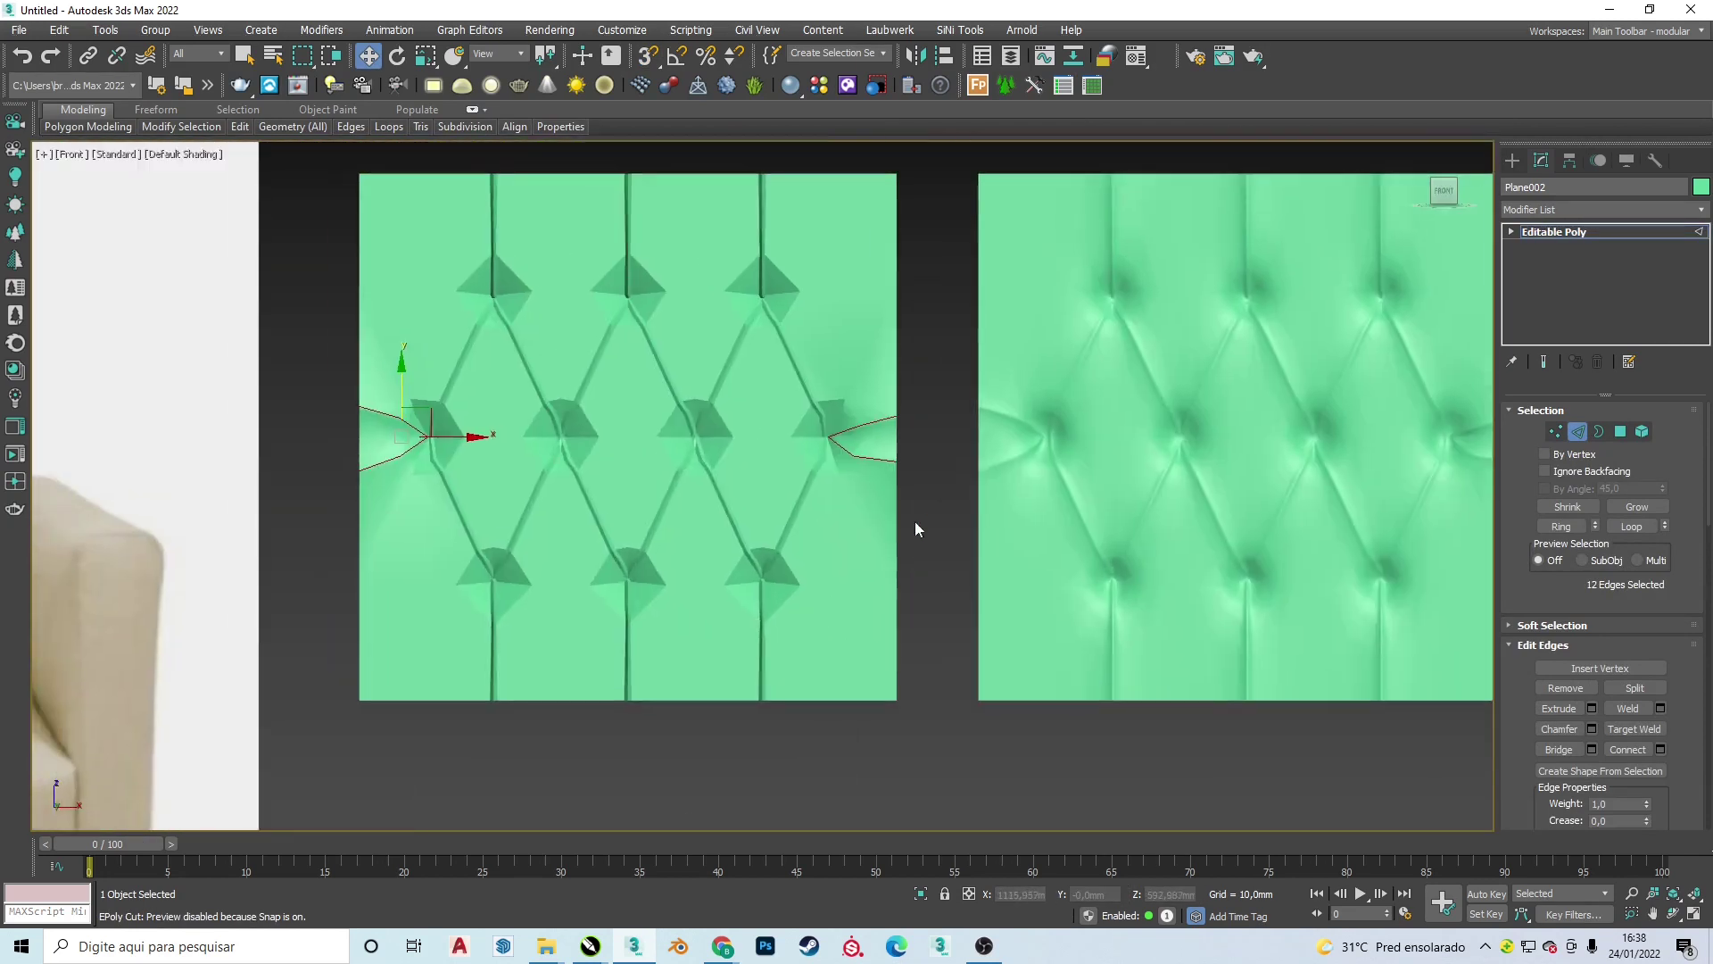
- Frame both panels next to the chair reference with the edge overlay hidden
middle_click_drag(515, 465, 612, 433, "alt")
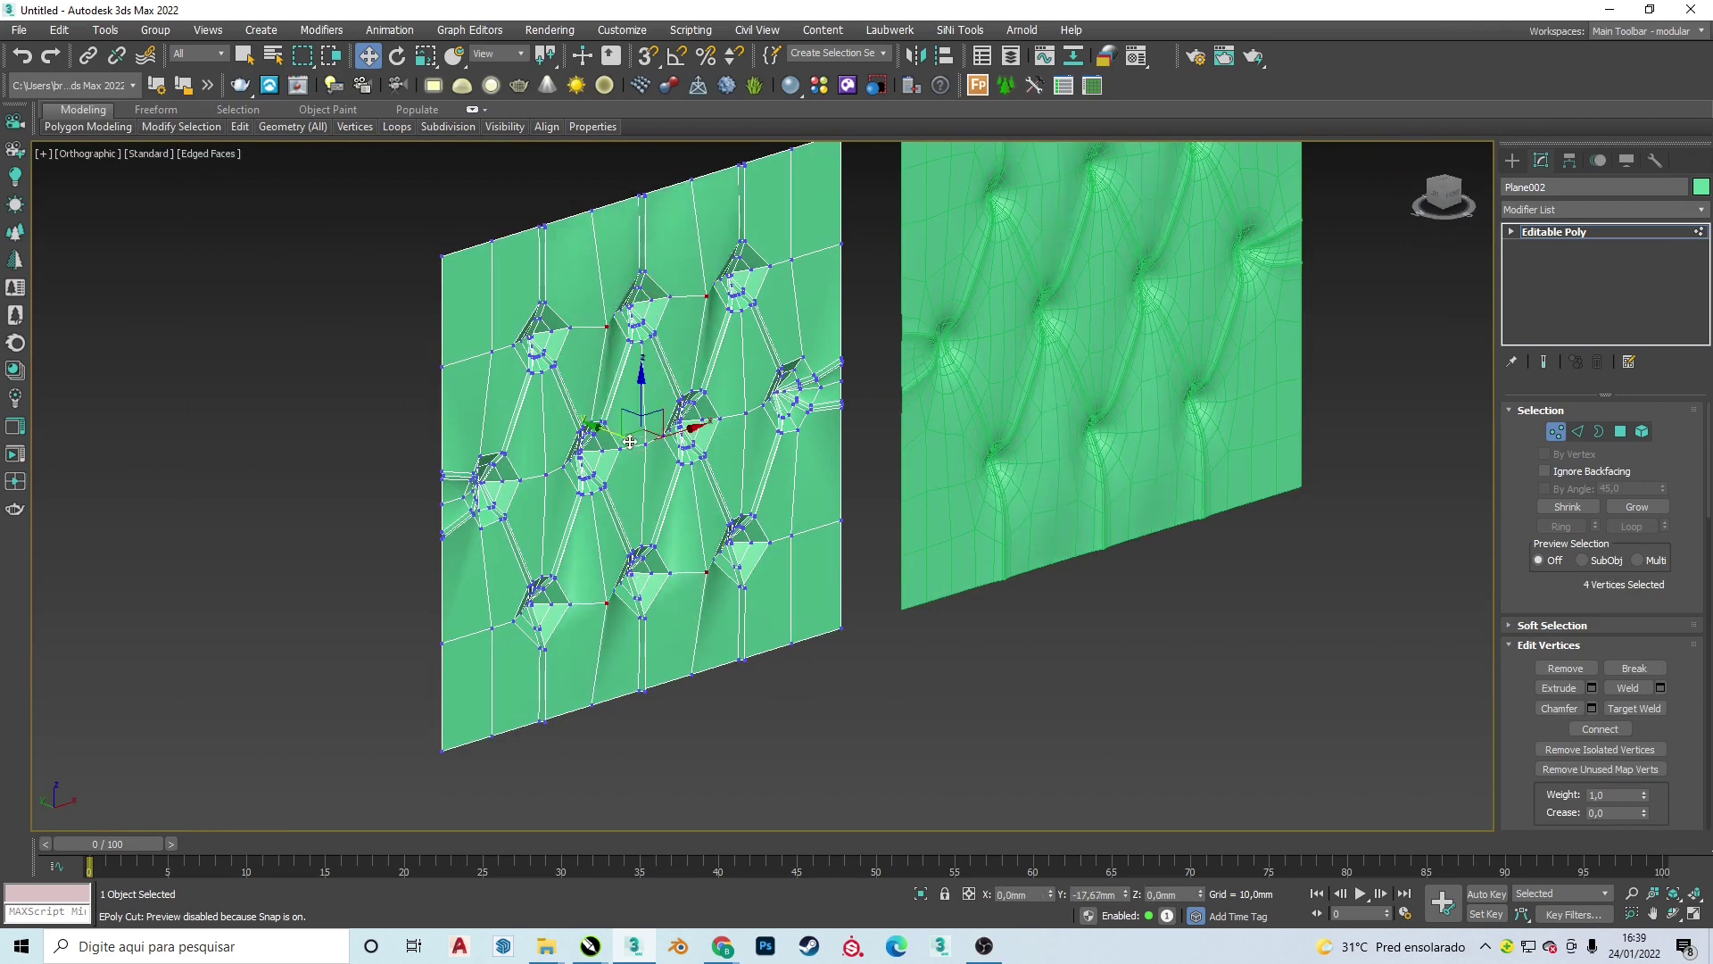
key("f")
scroll(785, 555, "down", 5)
middle_click_drag(821, 561, 952, 615)
key("F4")
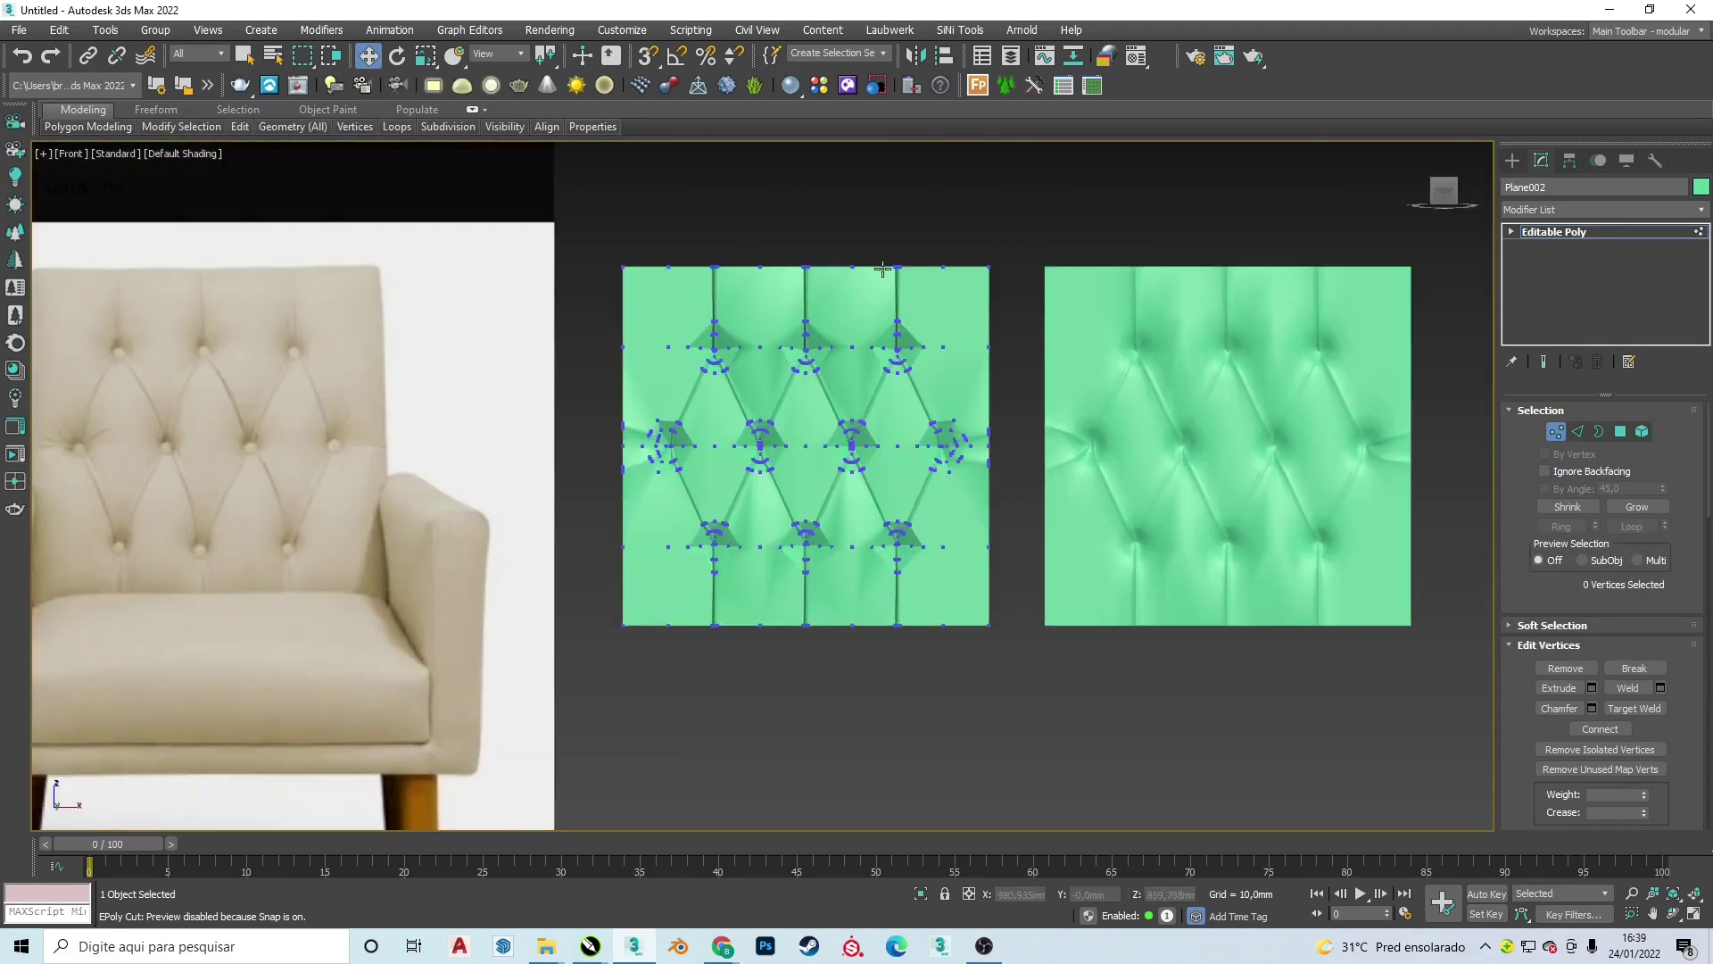
- Select and adjust vertices along the panel's top edge where the cut meets the seams
middle_click_drag(1067, 549, 1107, 609)
key("6")
left_click_drag(1042, 257, 790, 354)
key("1")
scroll(791, 353, "up", 5)
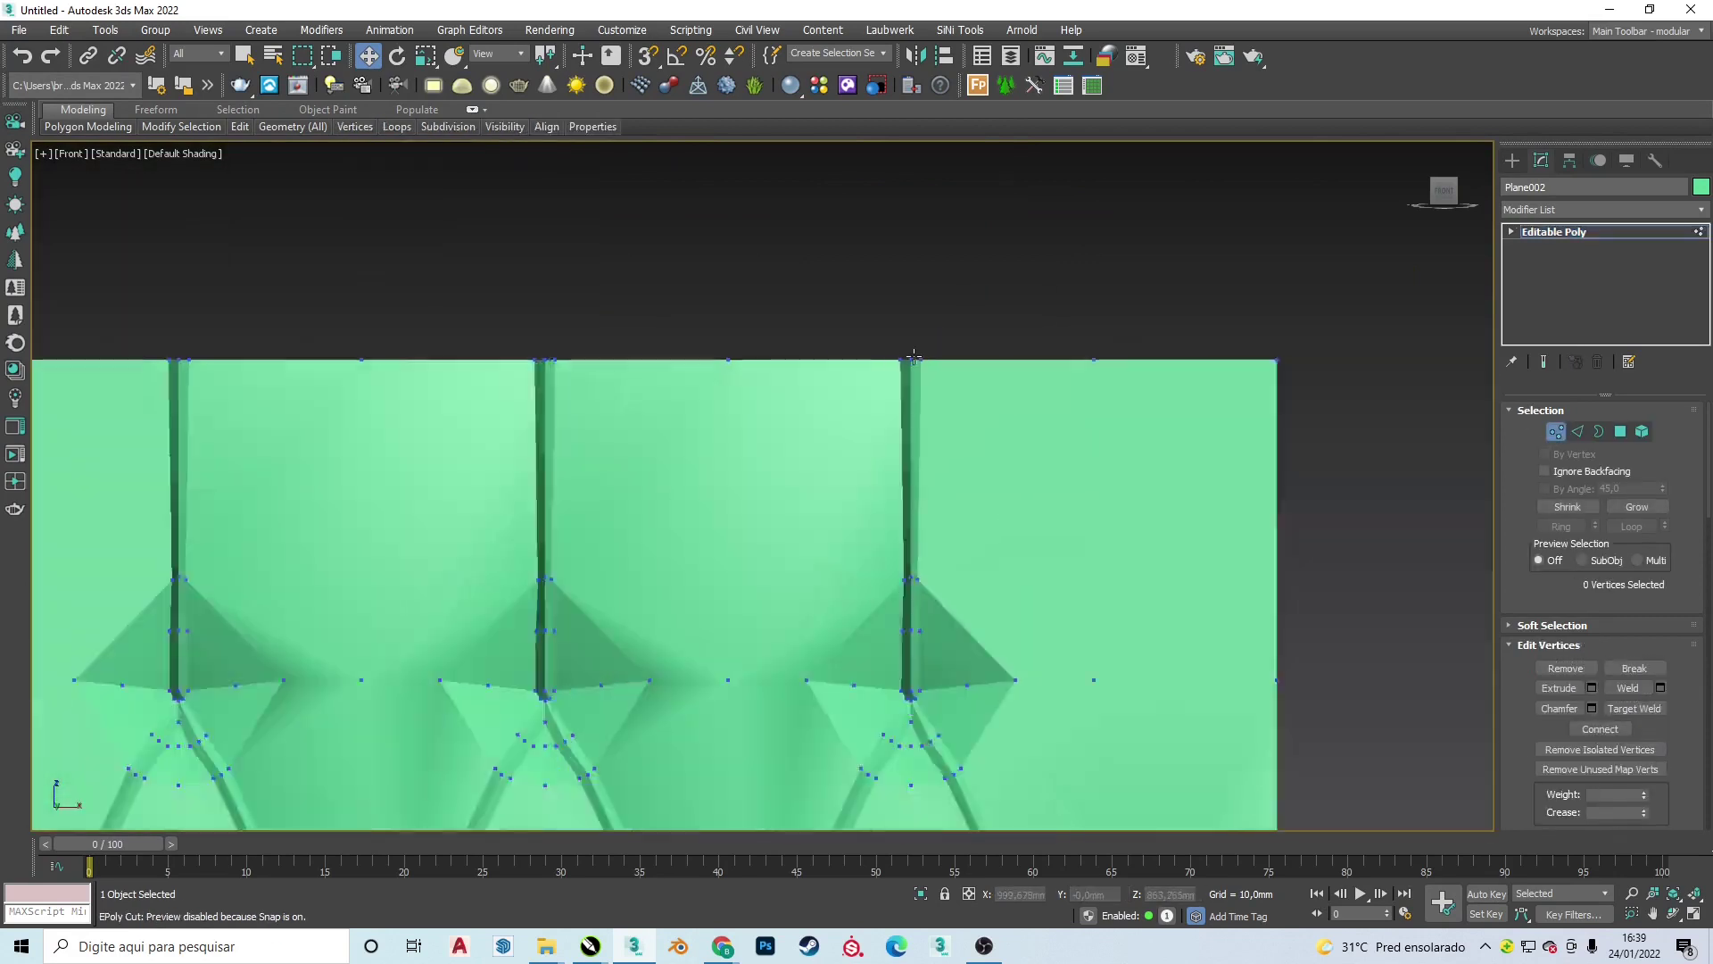
left_click(1265, 325)
mouse_move(1276, 339)
middle_mouse_down()
mouse_move(733, 522)
mouse_move(803, 500)
middle_mouse_up()
left_click(748, 451)
middle_click_drag(748, 450, 802, 411, "alt")
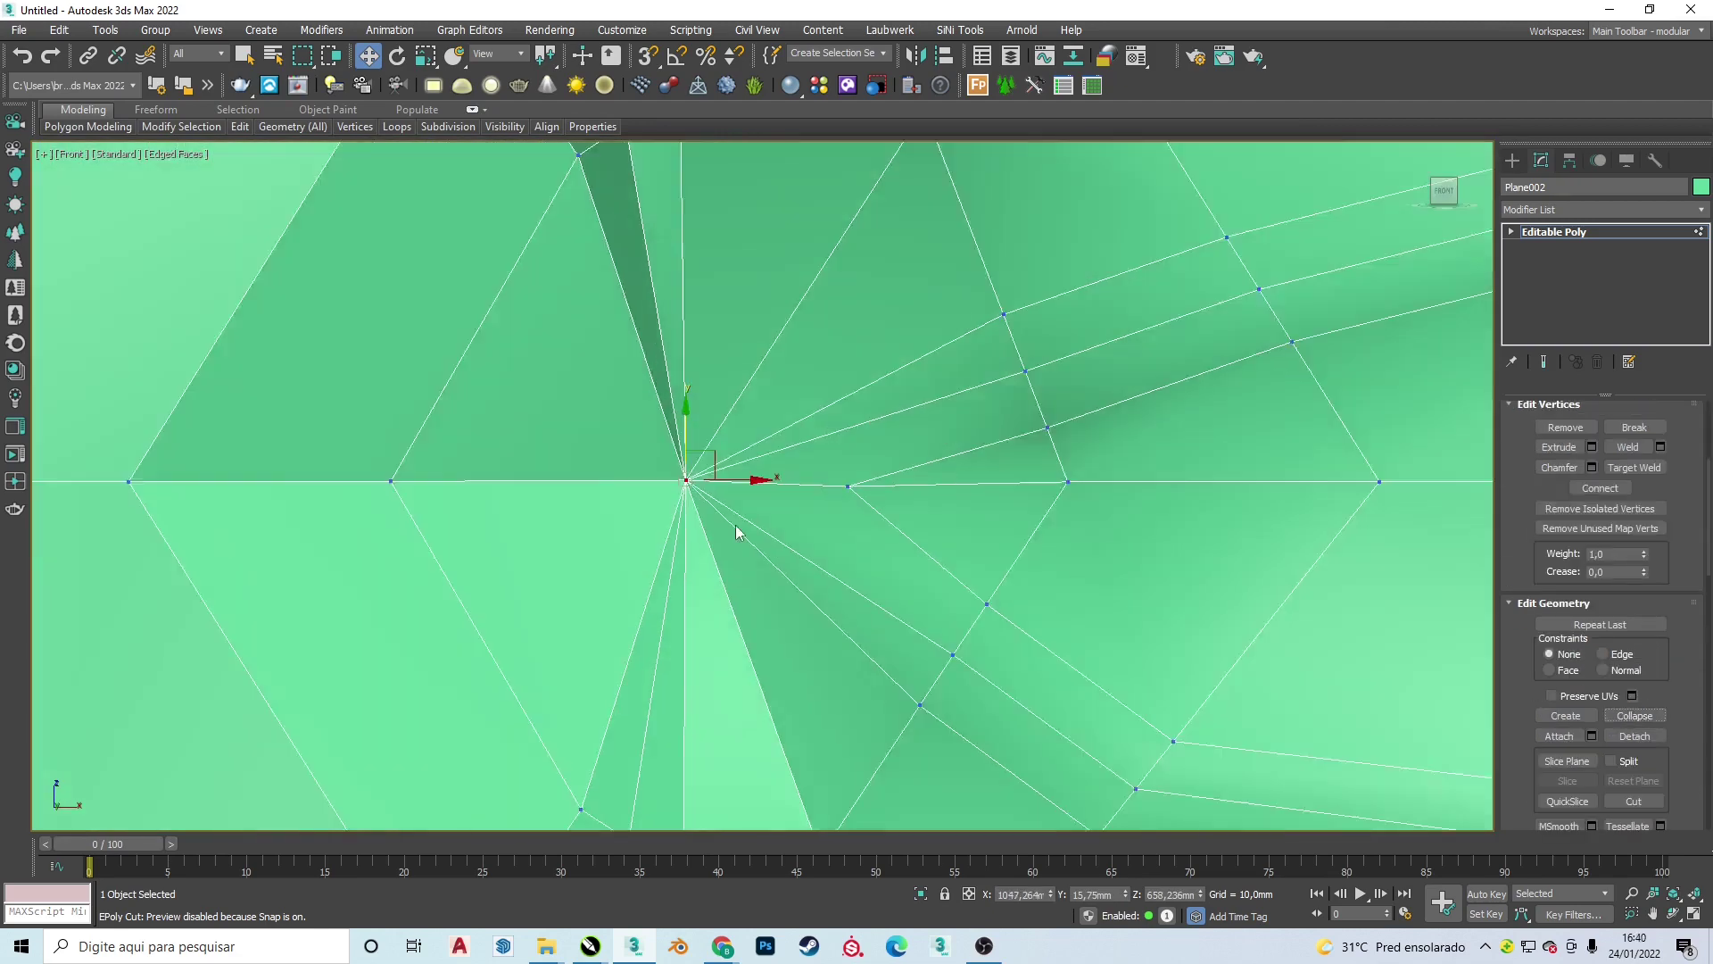
- Select the vertex at a tuft's fan centre and zoom to check it
scroll(763, 486, "down", 3)
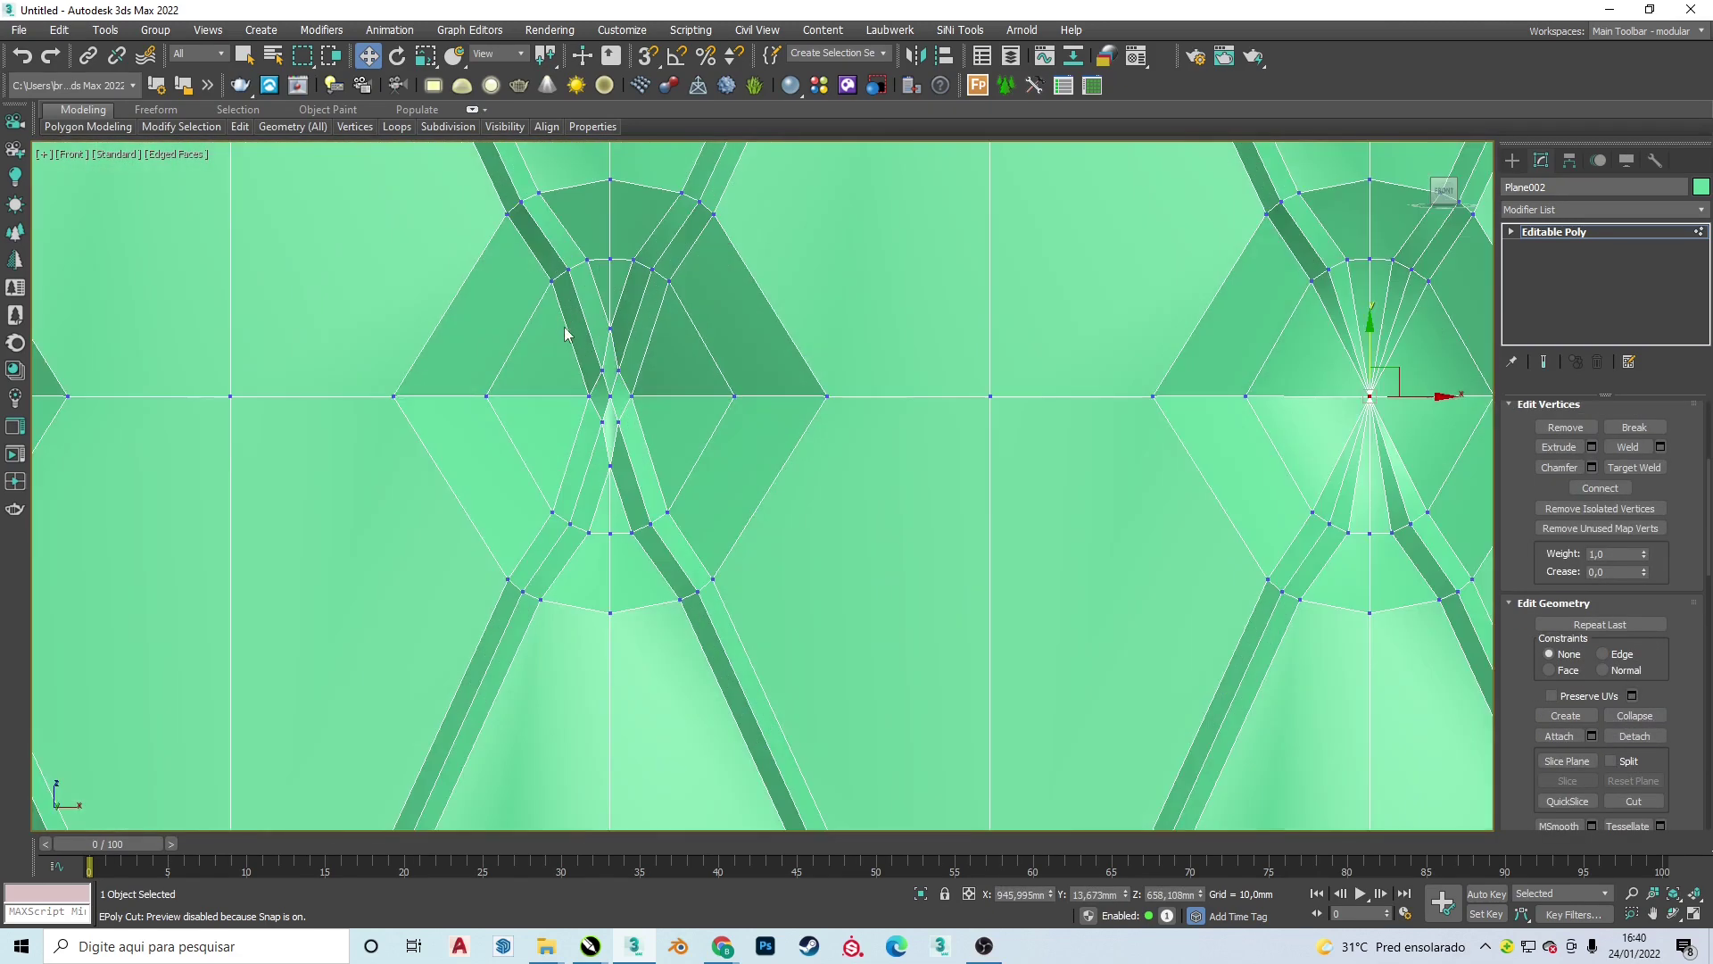
scroll(763, 486, "down", 2)
scroll(553, 414, "up", 4)
scroll(553, 414, "up", 3)
left_click(628, 546)
scroll(806, 557, "down", 1)
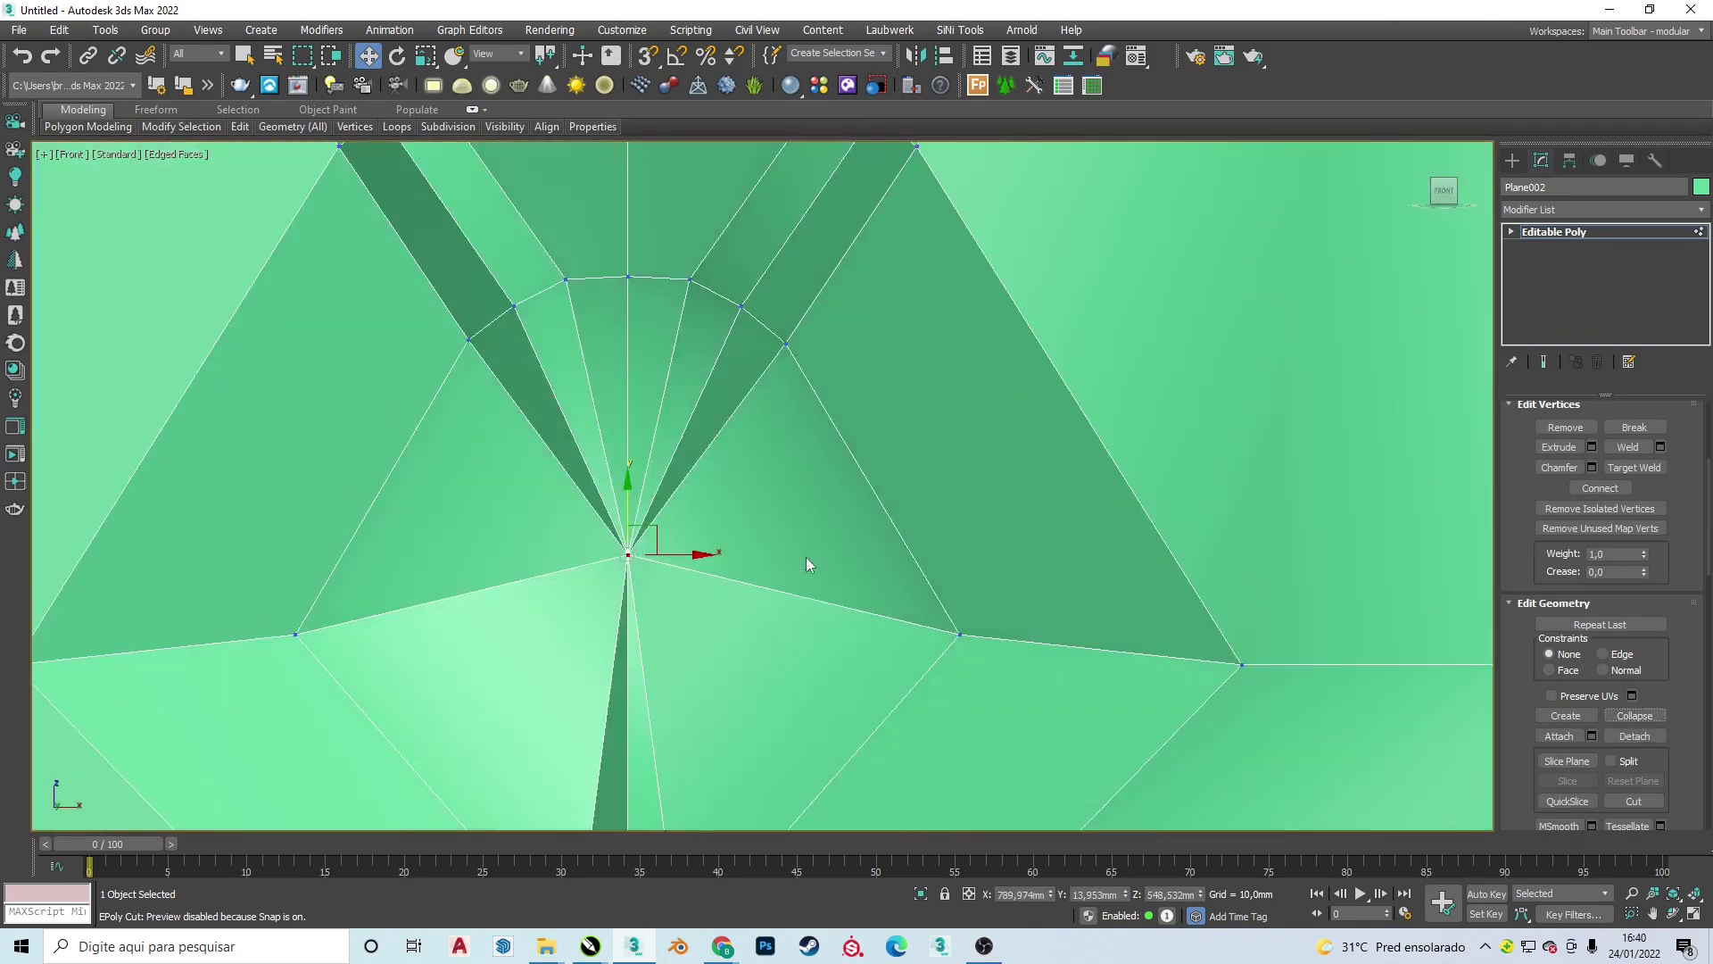
scroll(806, 557, "down", 2)
scroll(907, 437, "down", 2)
scroll(1096, 562, "down", 1)
scroll(1094, 562, "up", 3)
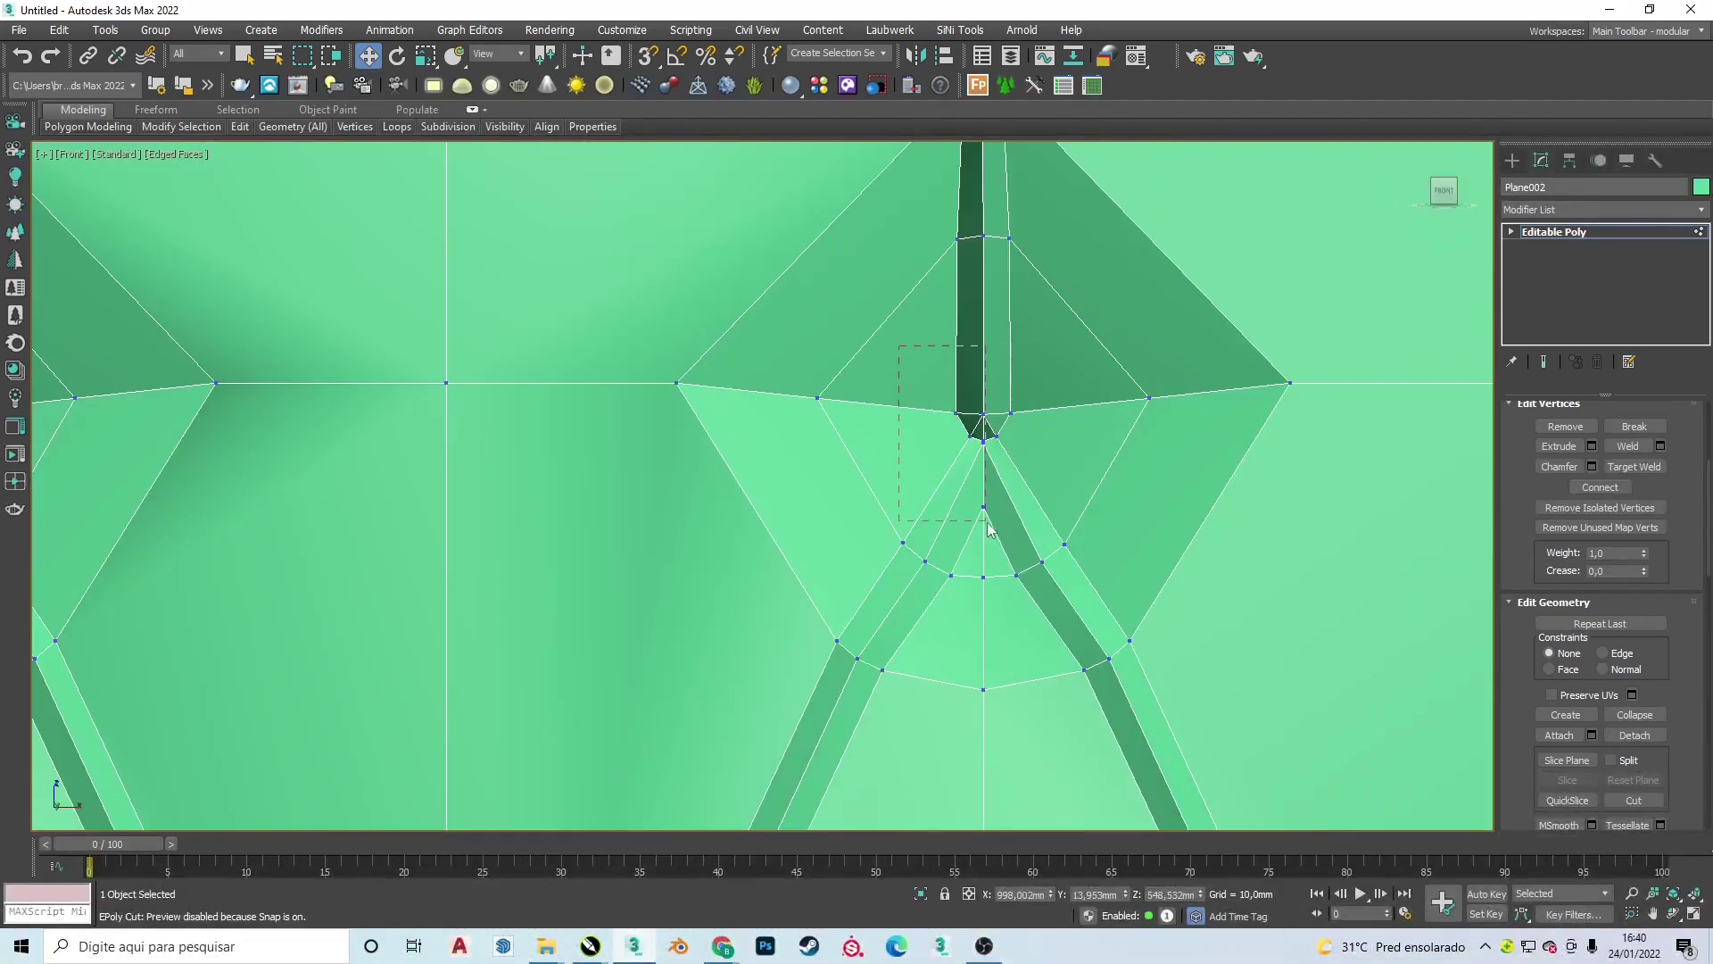
scroll(990, 441, "down", 1)
scroll(1077, 626, "down", 1)
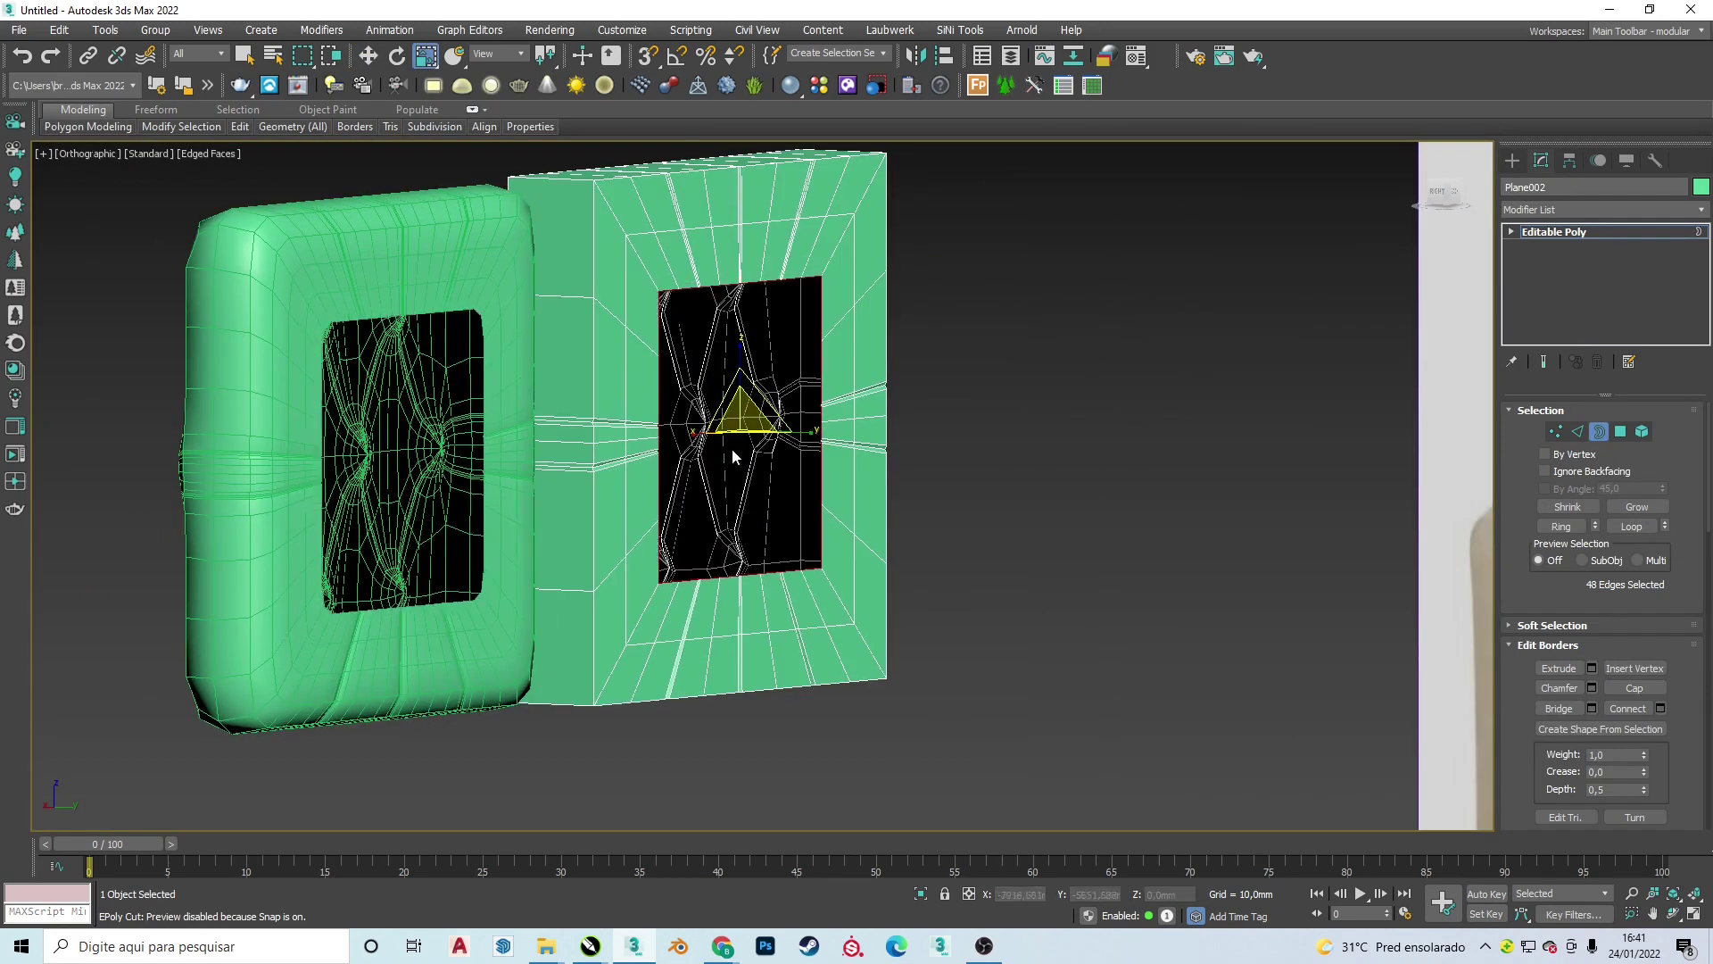
- Extrude the panel's border backward into side walls, turning it into a solid block
scroll(1651, 739, "down", 3)
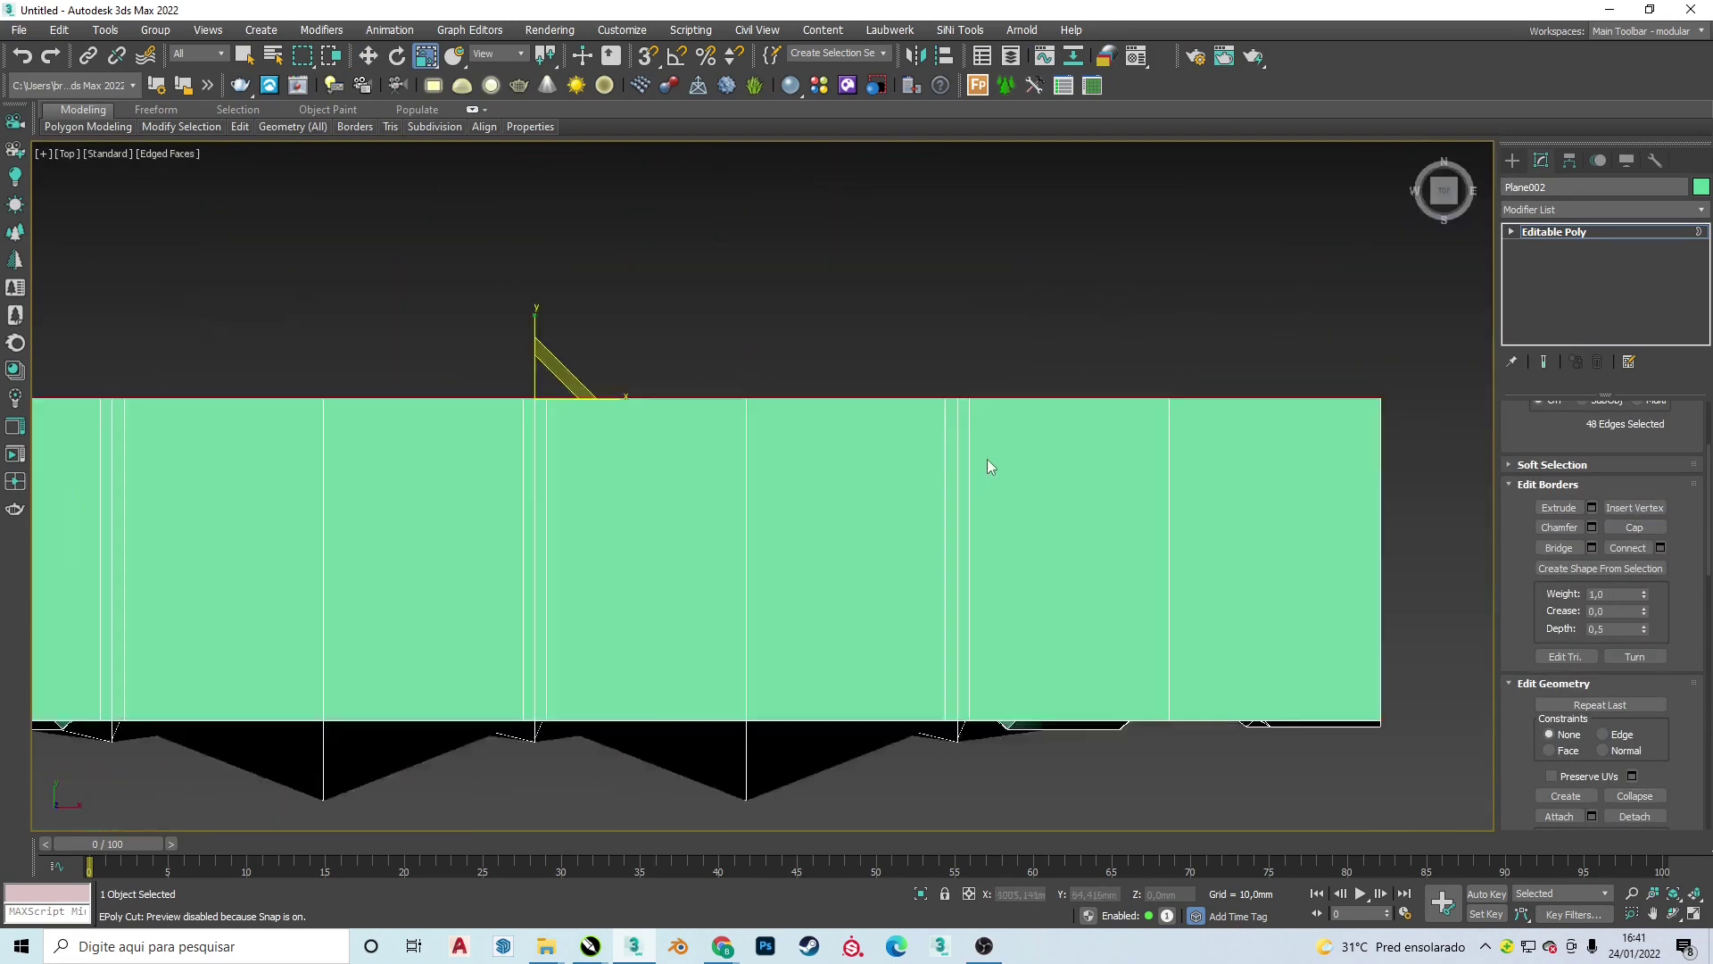
- Connect vertex pairs across the extruded side band with new edges in Top view
scroll(896, 355, "down", 5)
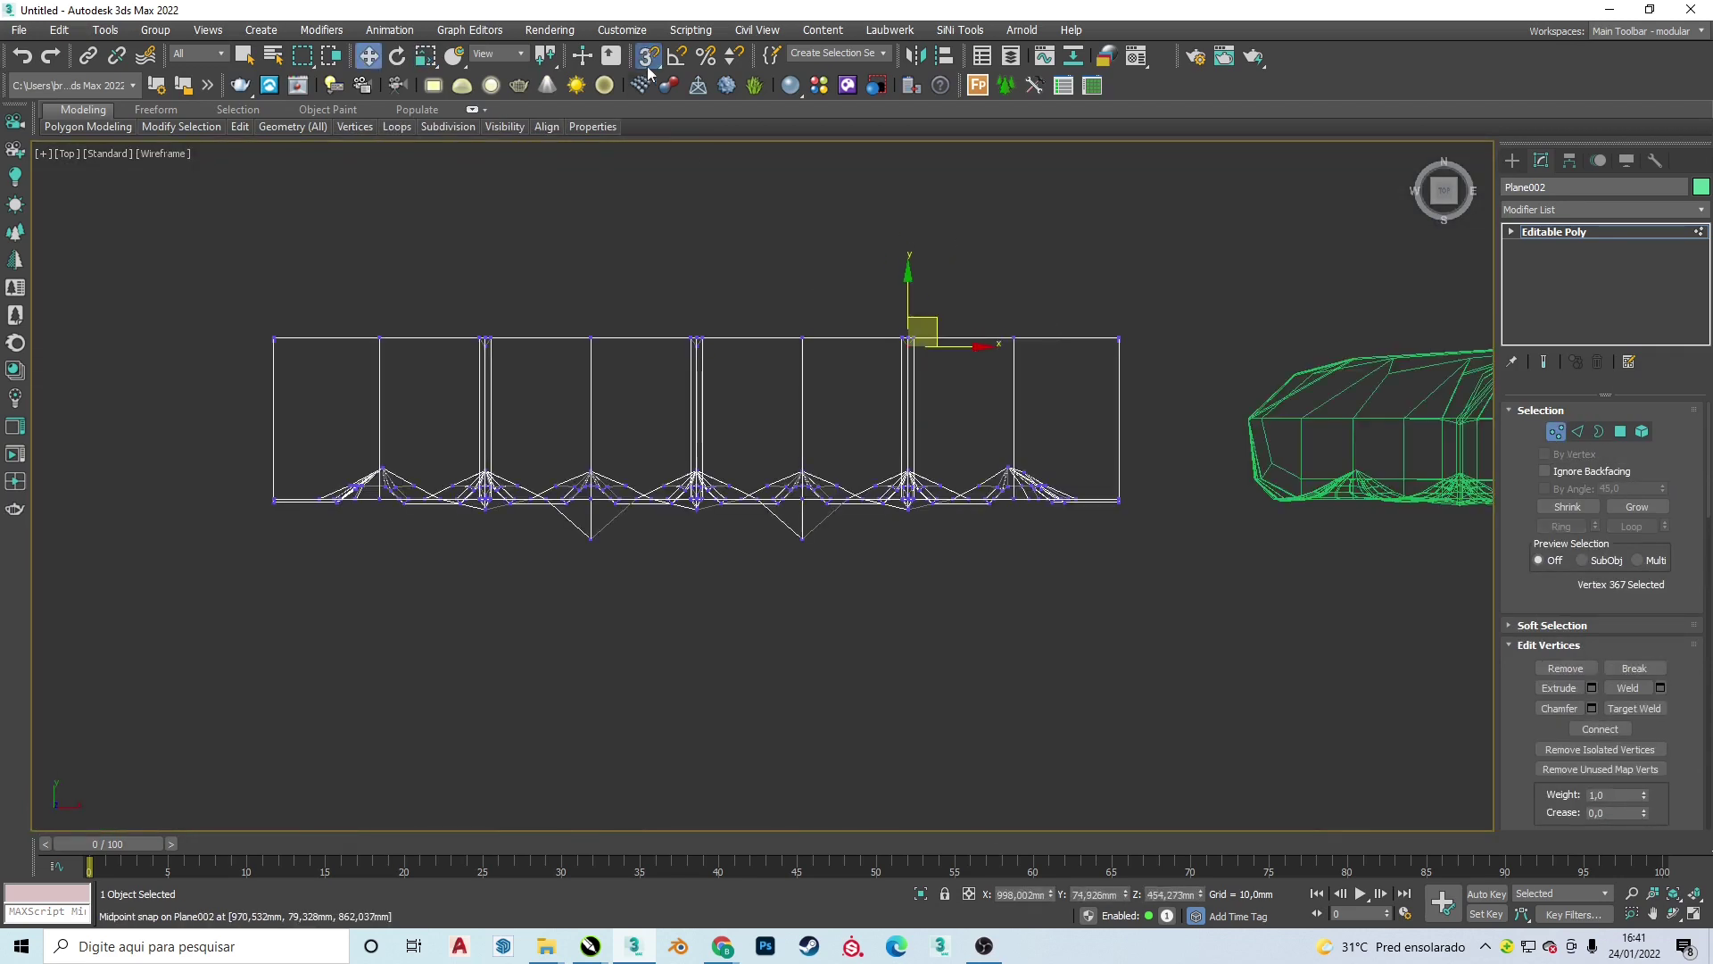
scroll(943, 421, "up", 2)
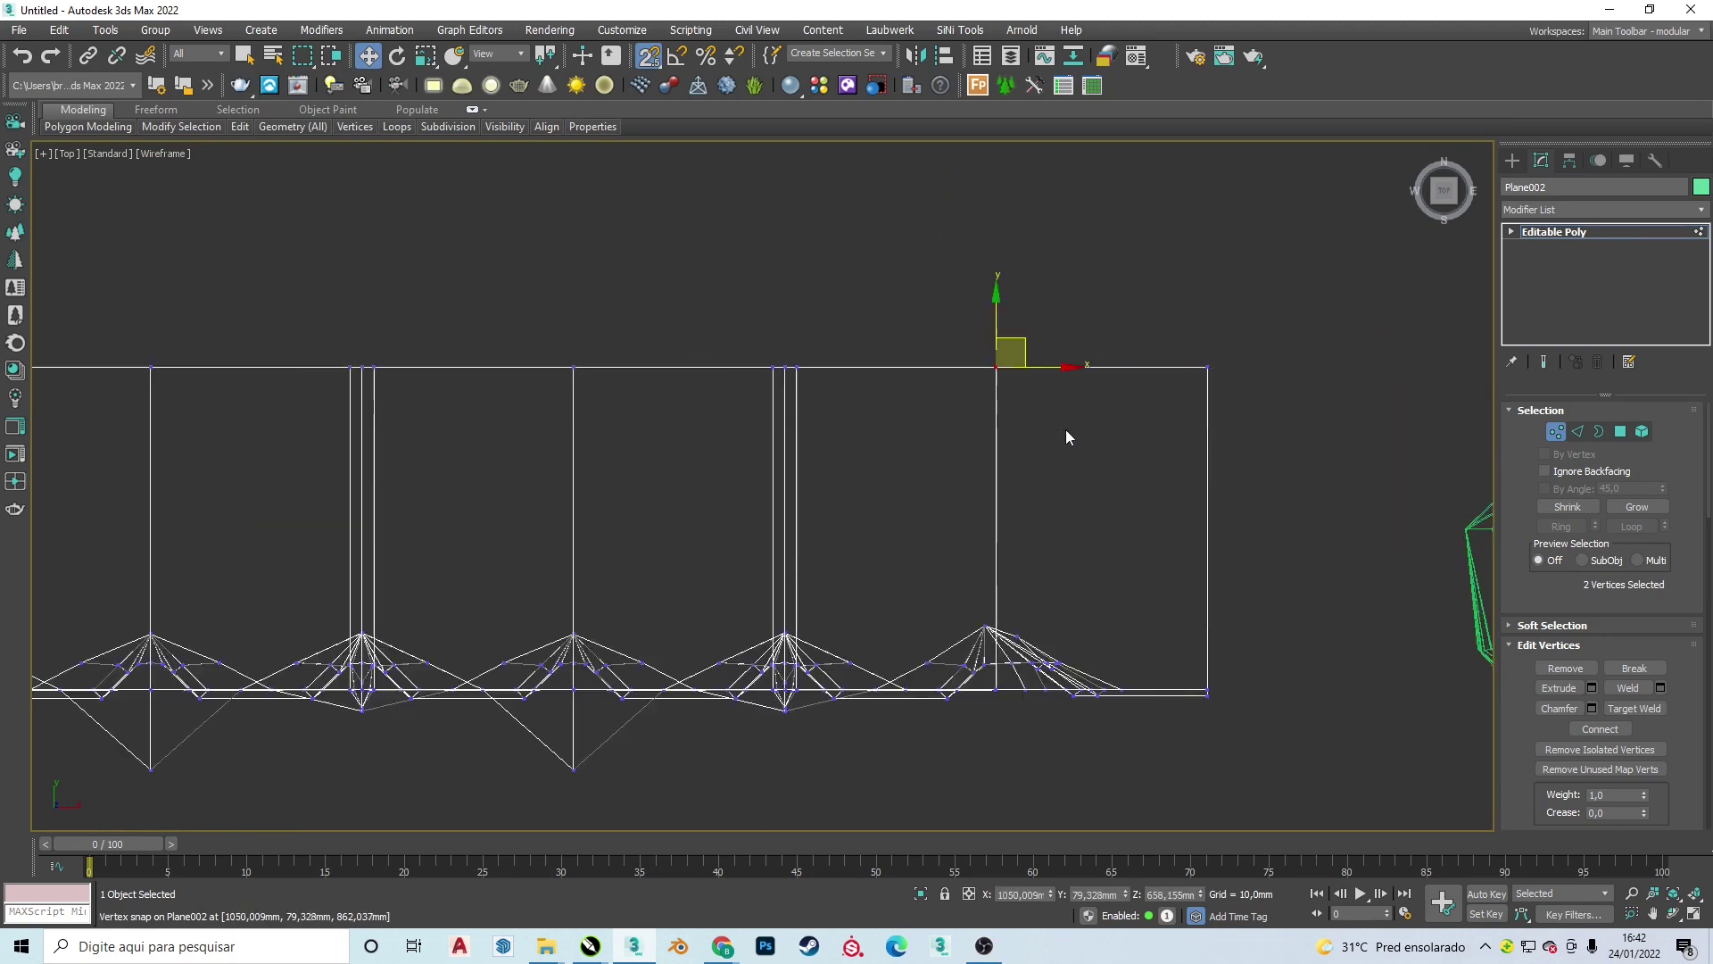
left_click(1600, 729)
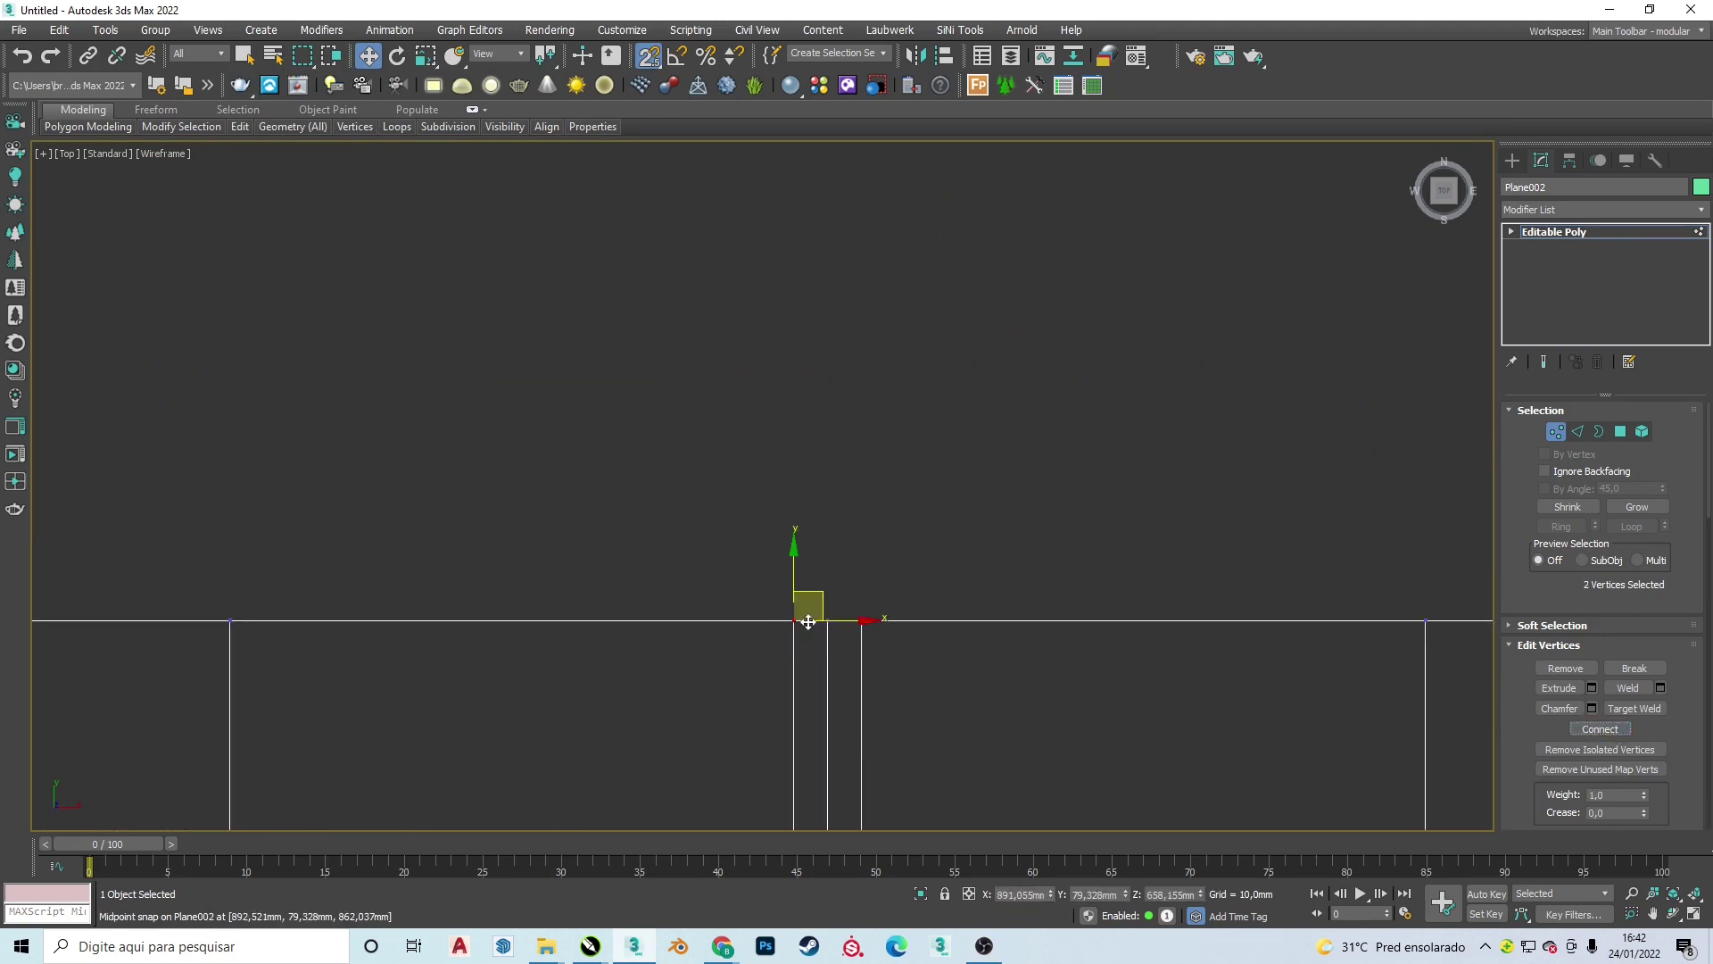
mouse_move(808, 622)
middle_mouse_down()
mouse_move(906, 581)
mouse_move(455, 528)
mouse_move(947, 618)
middle_mouse_up()
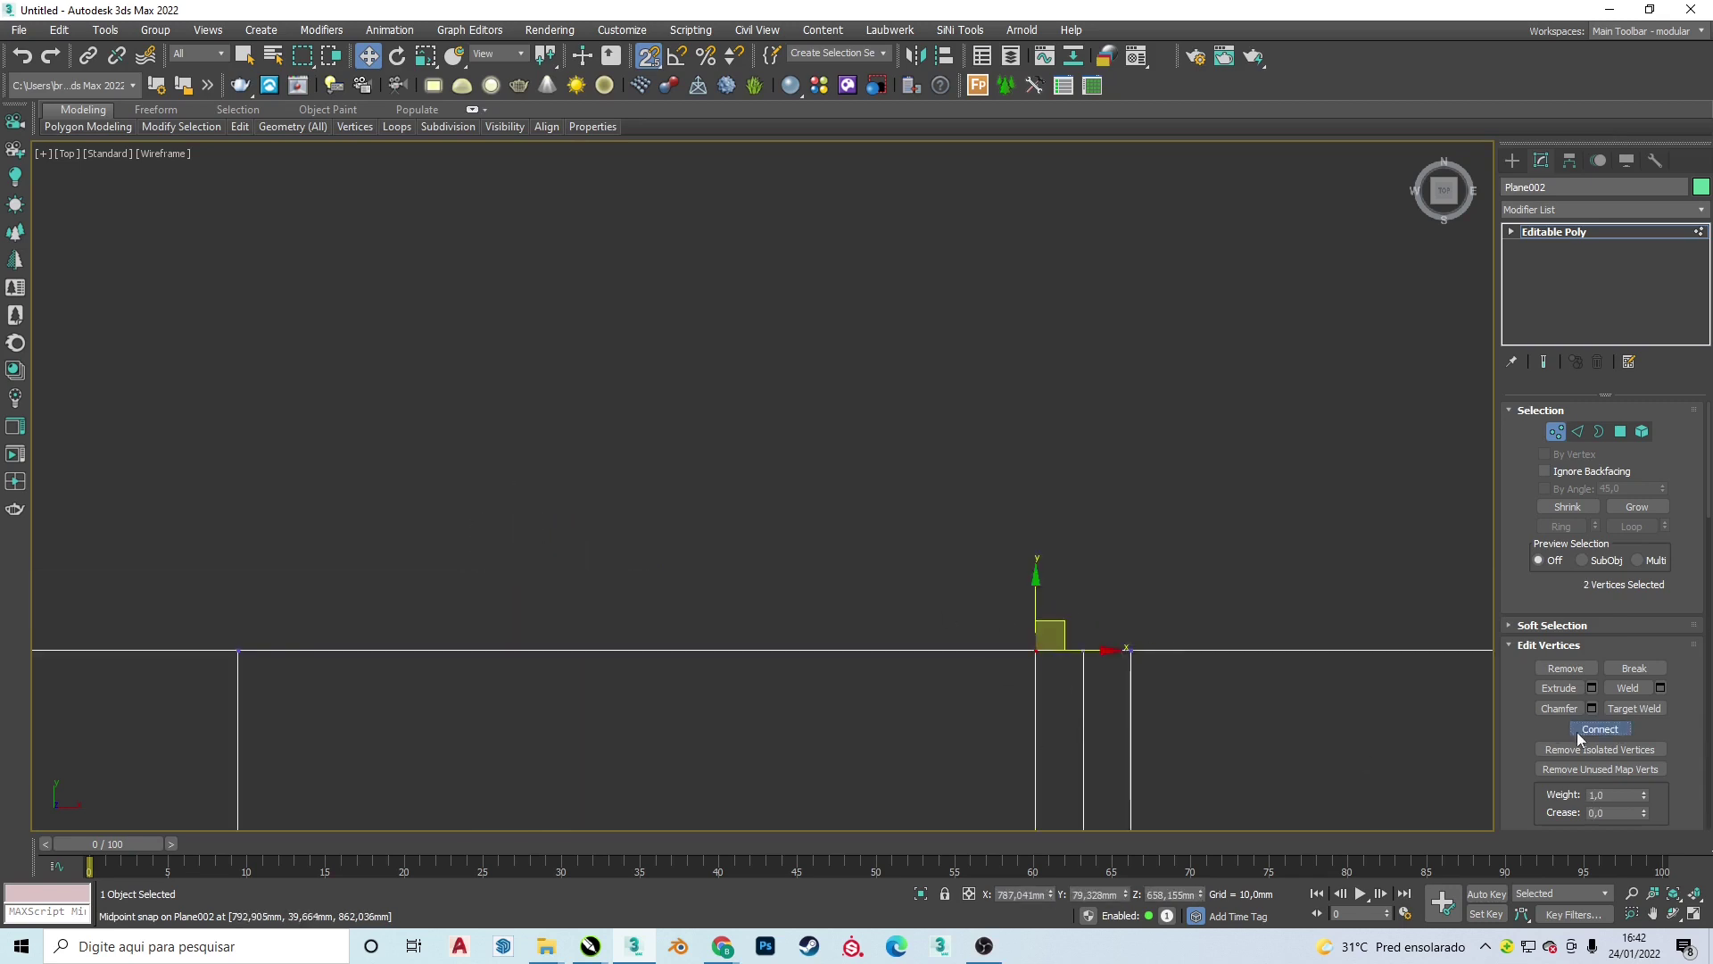
left_click(1434, 207)
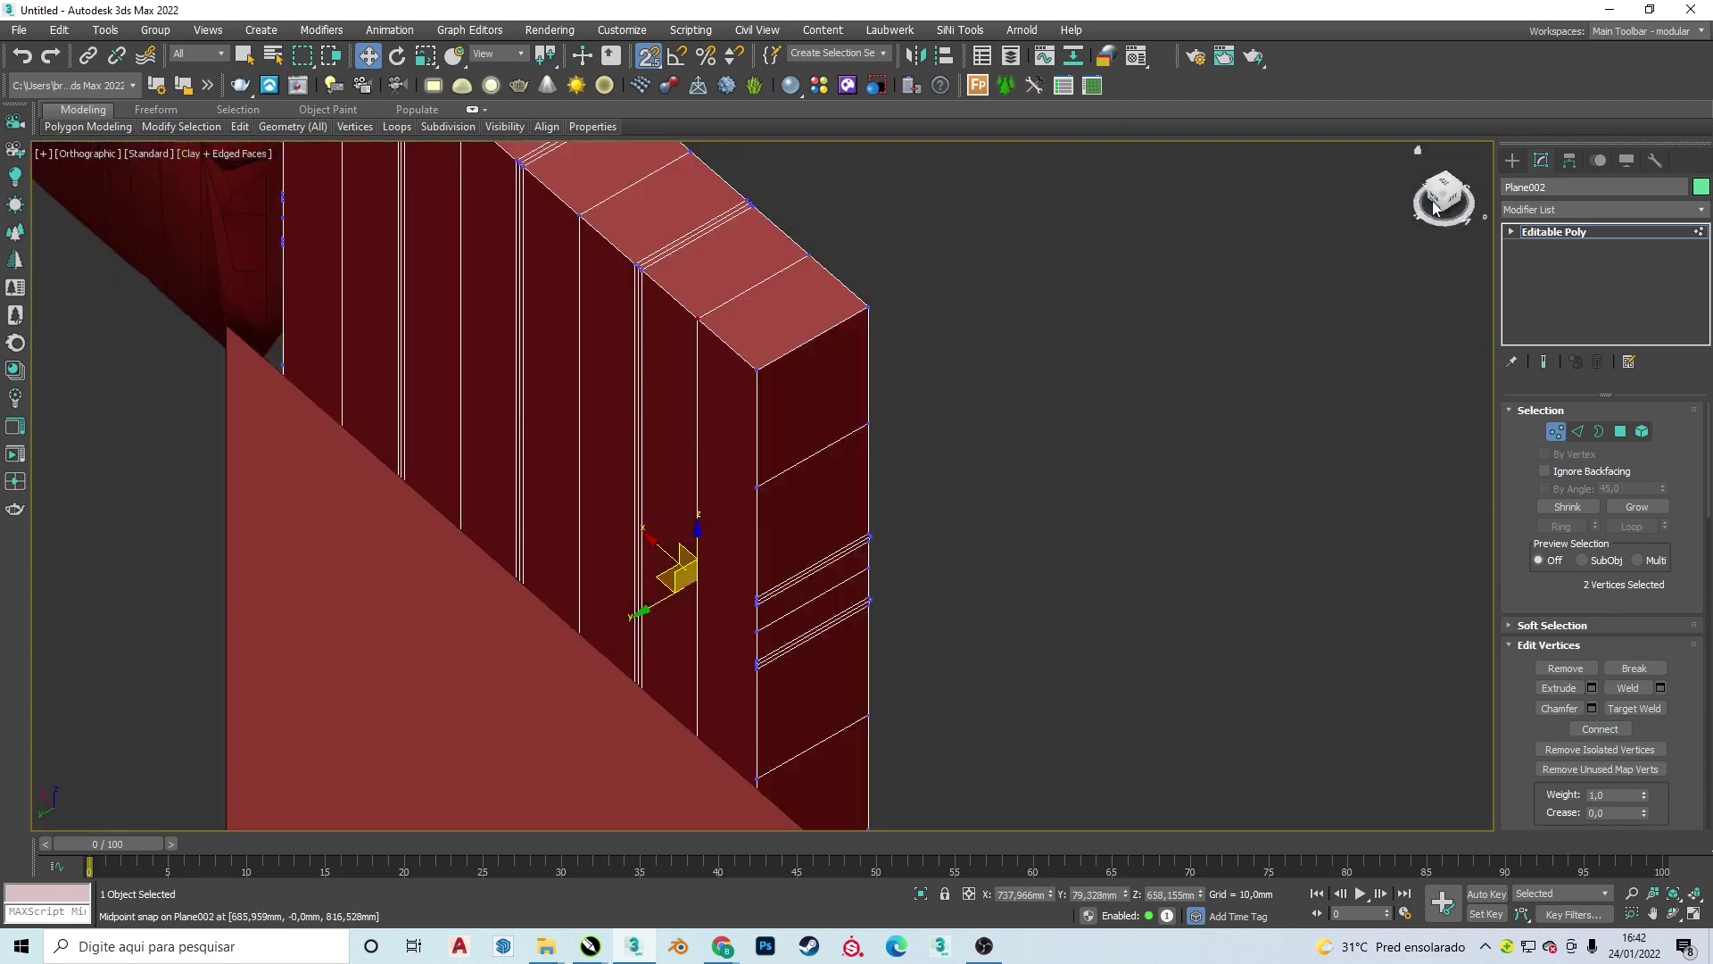
- In Back view, cut a horizontal edge across the back of the tufted panel
left_click(1434, 207)
scroll(1606, 713, "down", 5)
left_click(1633, 801)
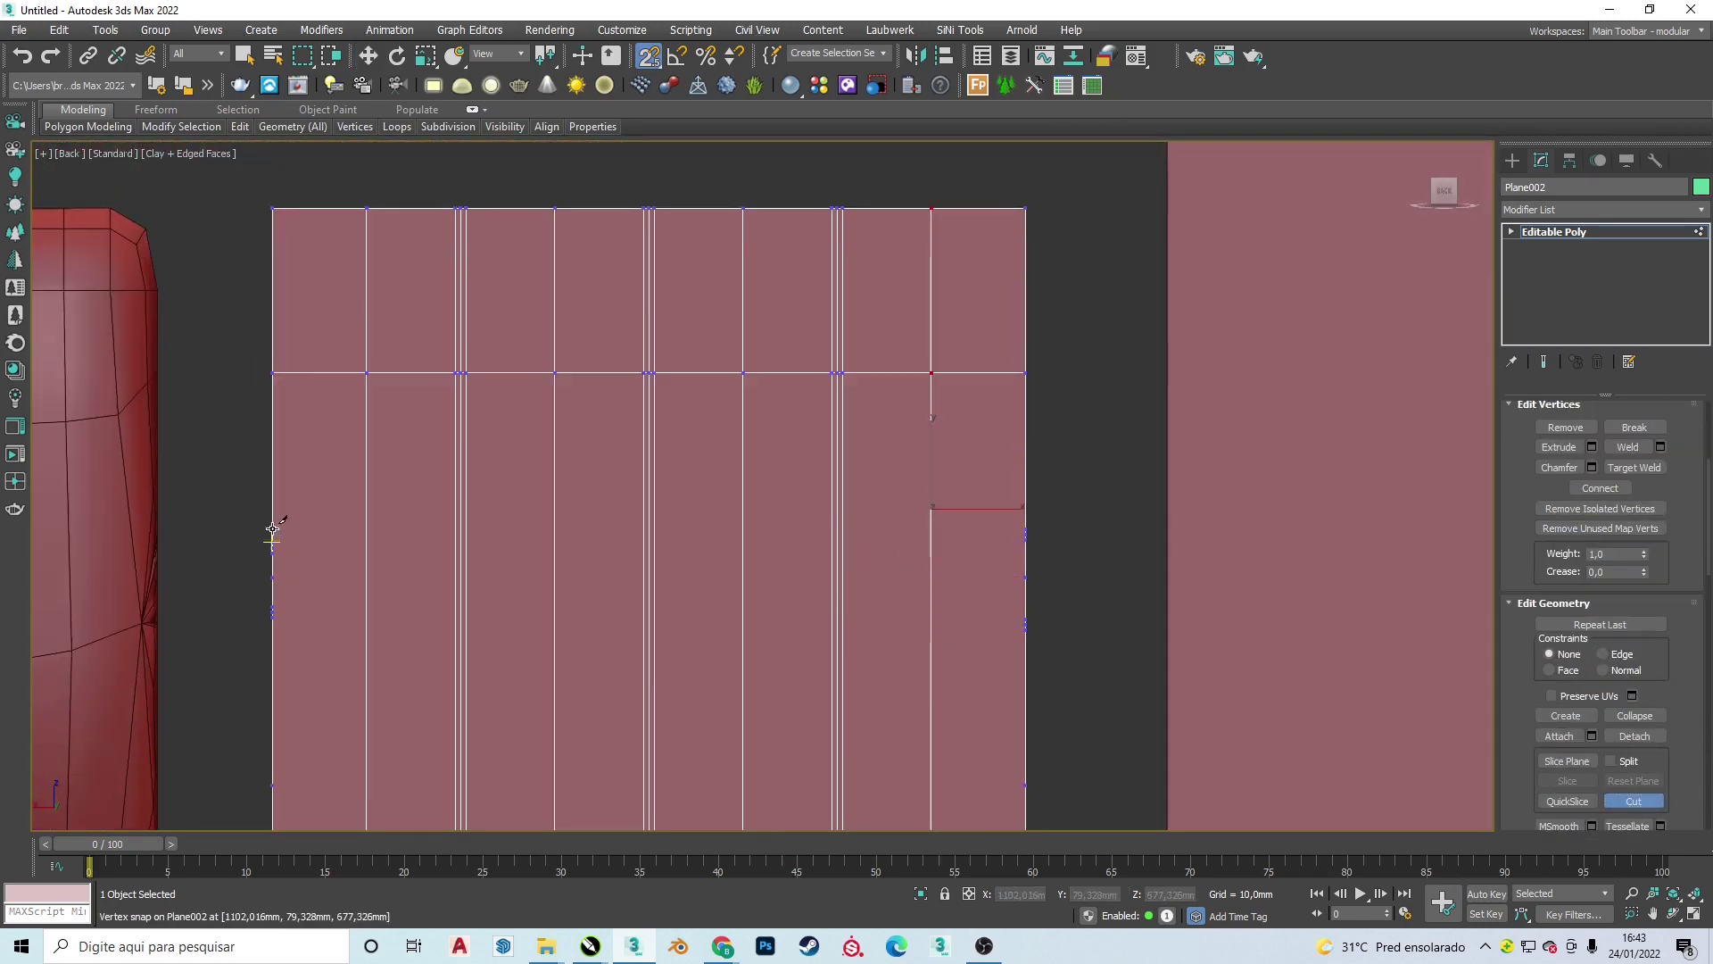
scroll(723, 520, "up", 2)
middle_click_drag(724, 520, 1008, 665)
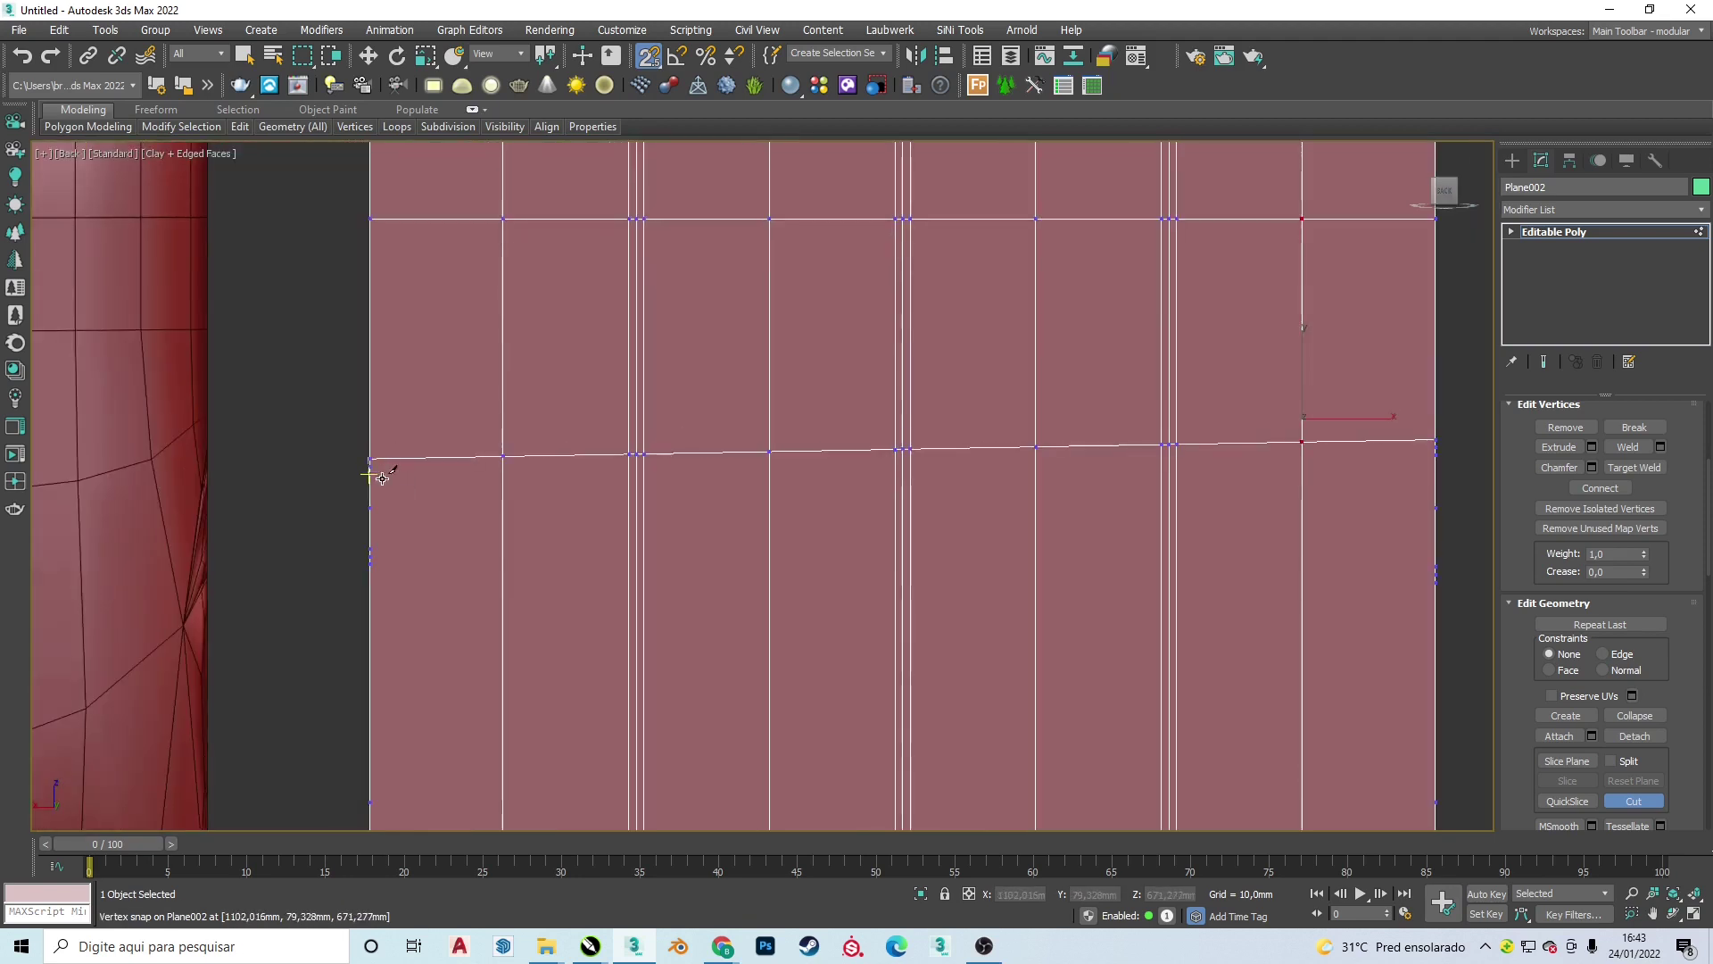
left_click(1435, 508)
- Pan and orbit around the panel, checking Top view and the angled view
middle_click_drag(1438, 561, 1368, 490)
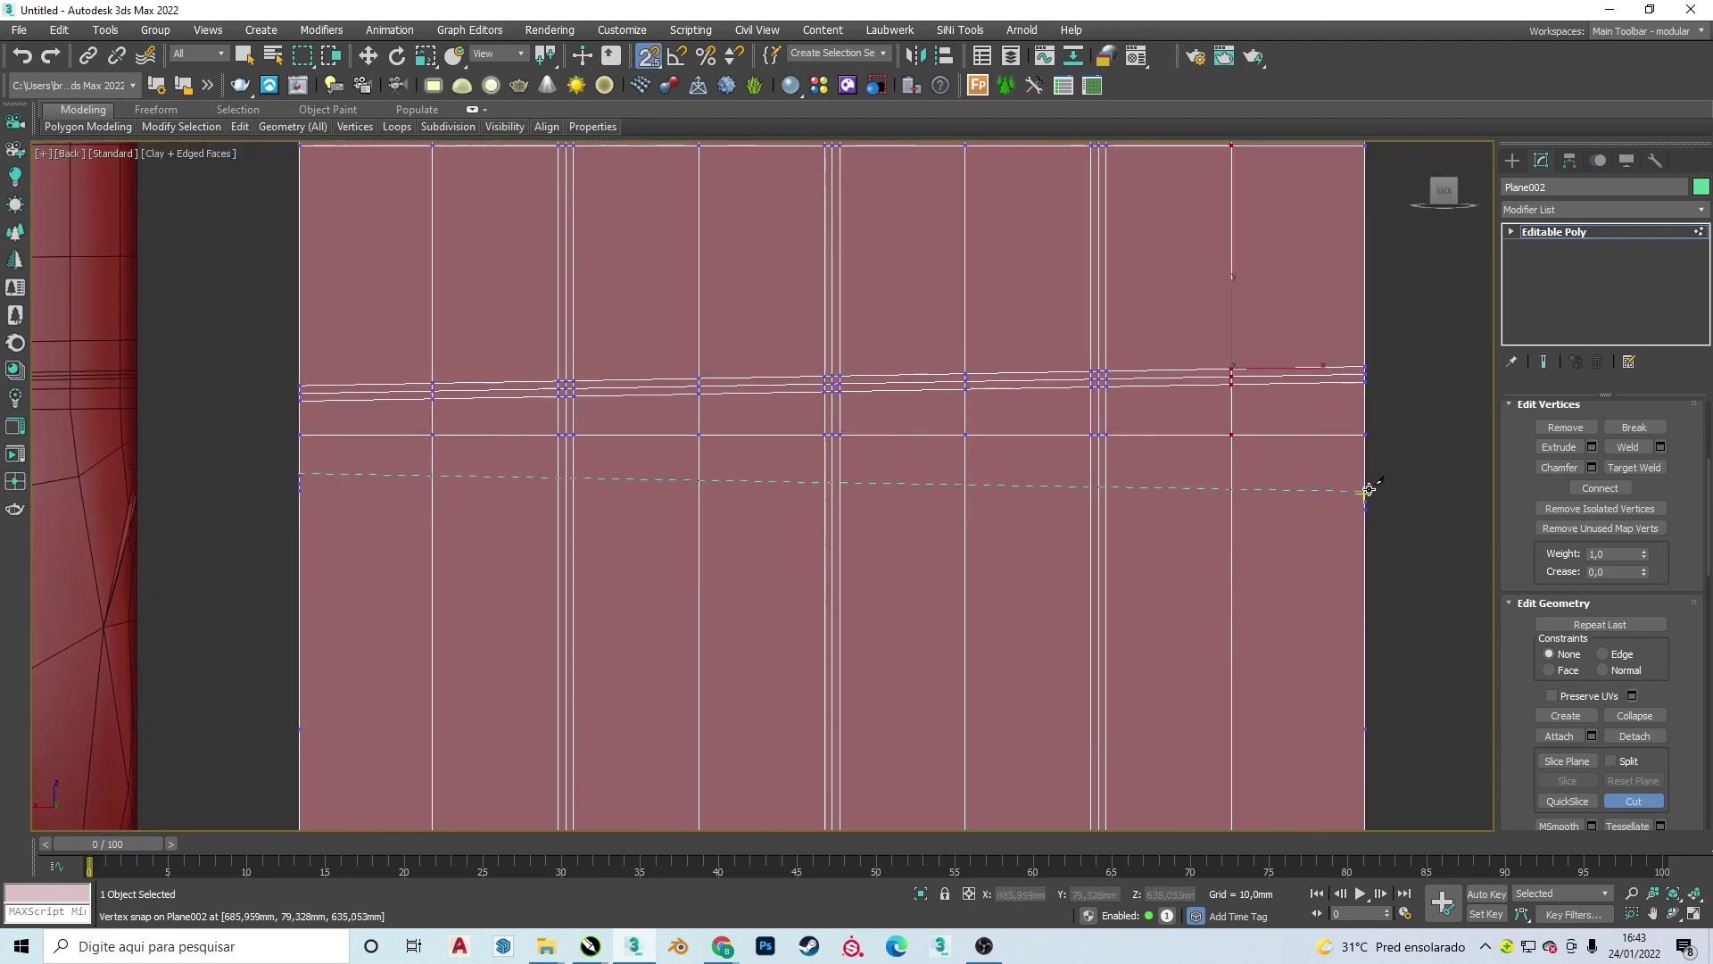
middle_click_drag(1268, 629, 1301, 472)
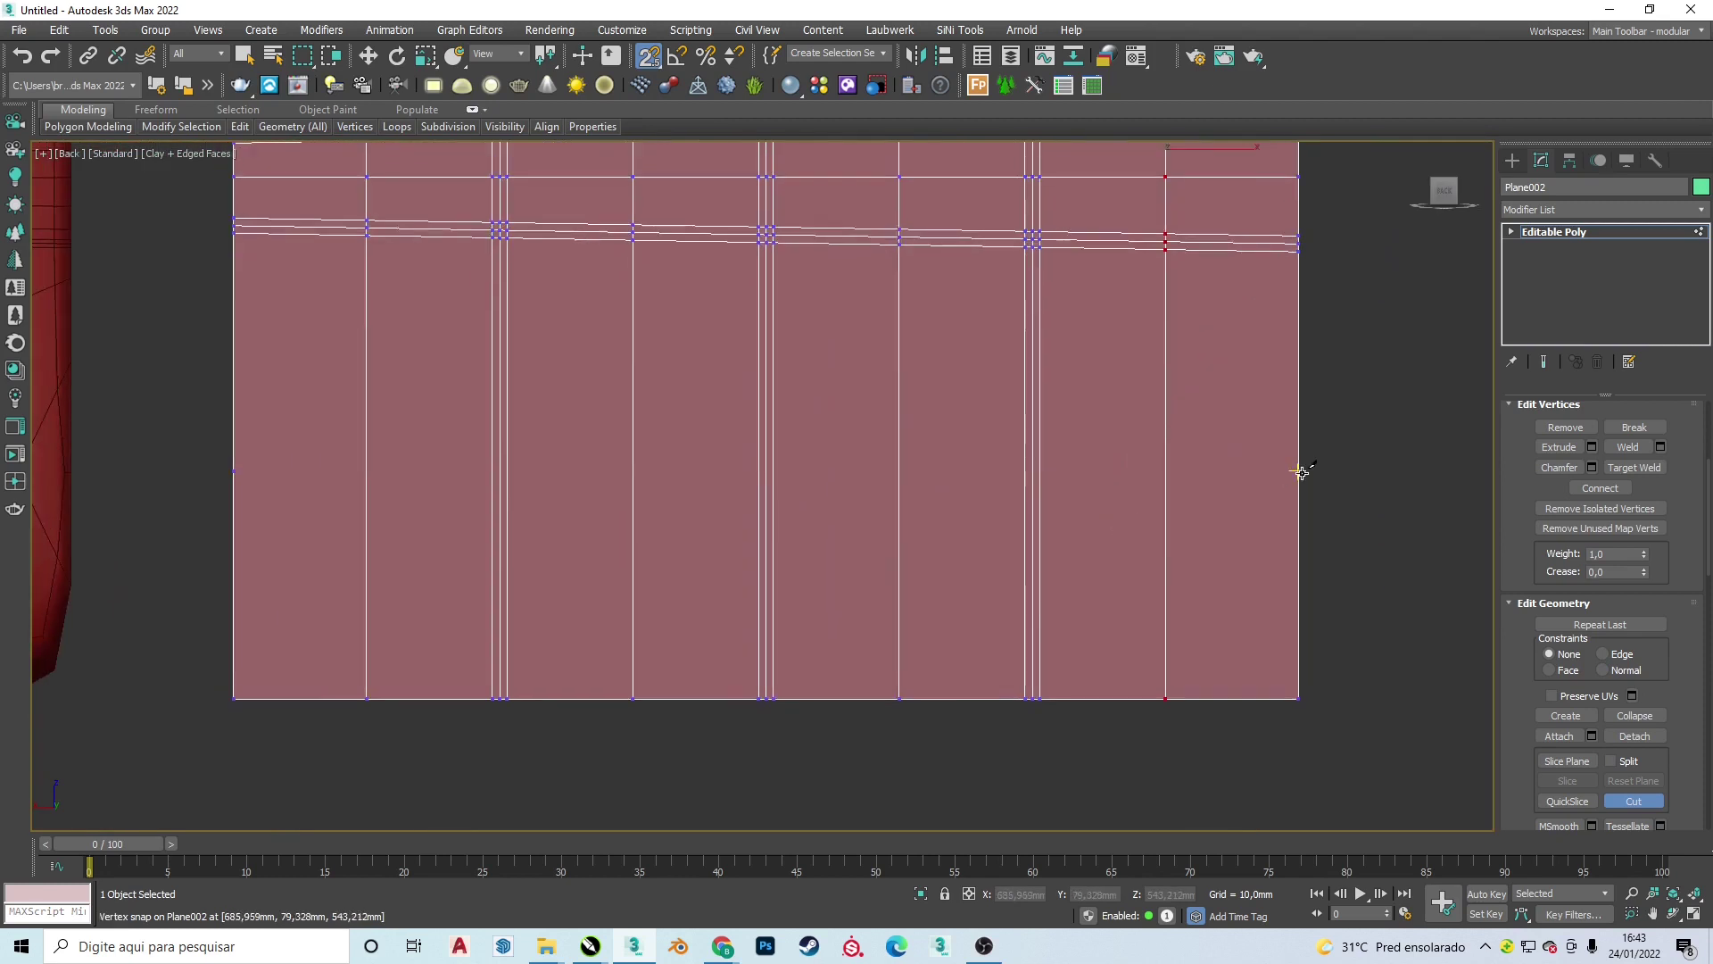
middle_click_drag(806, 529, 857, 500, "alt")
key("alt+Tab")
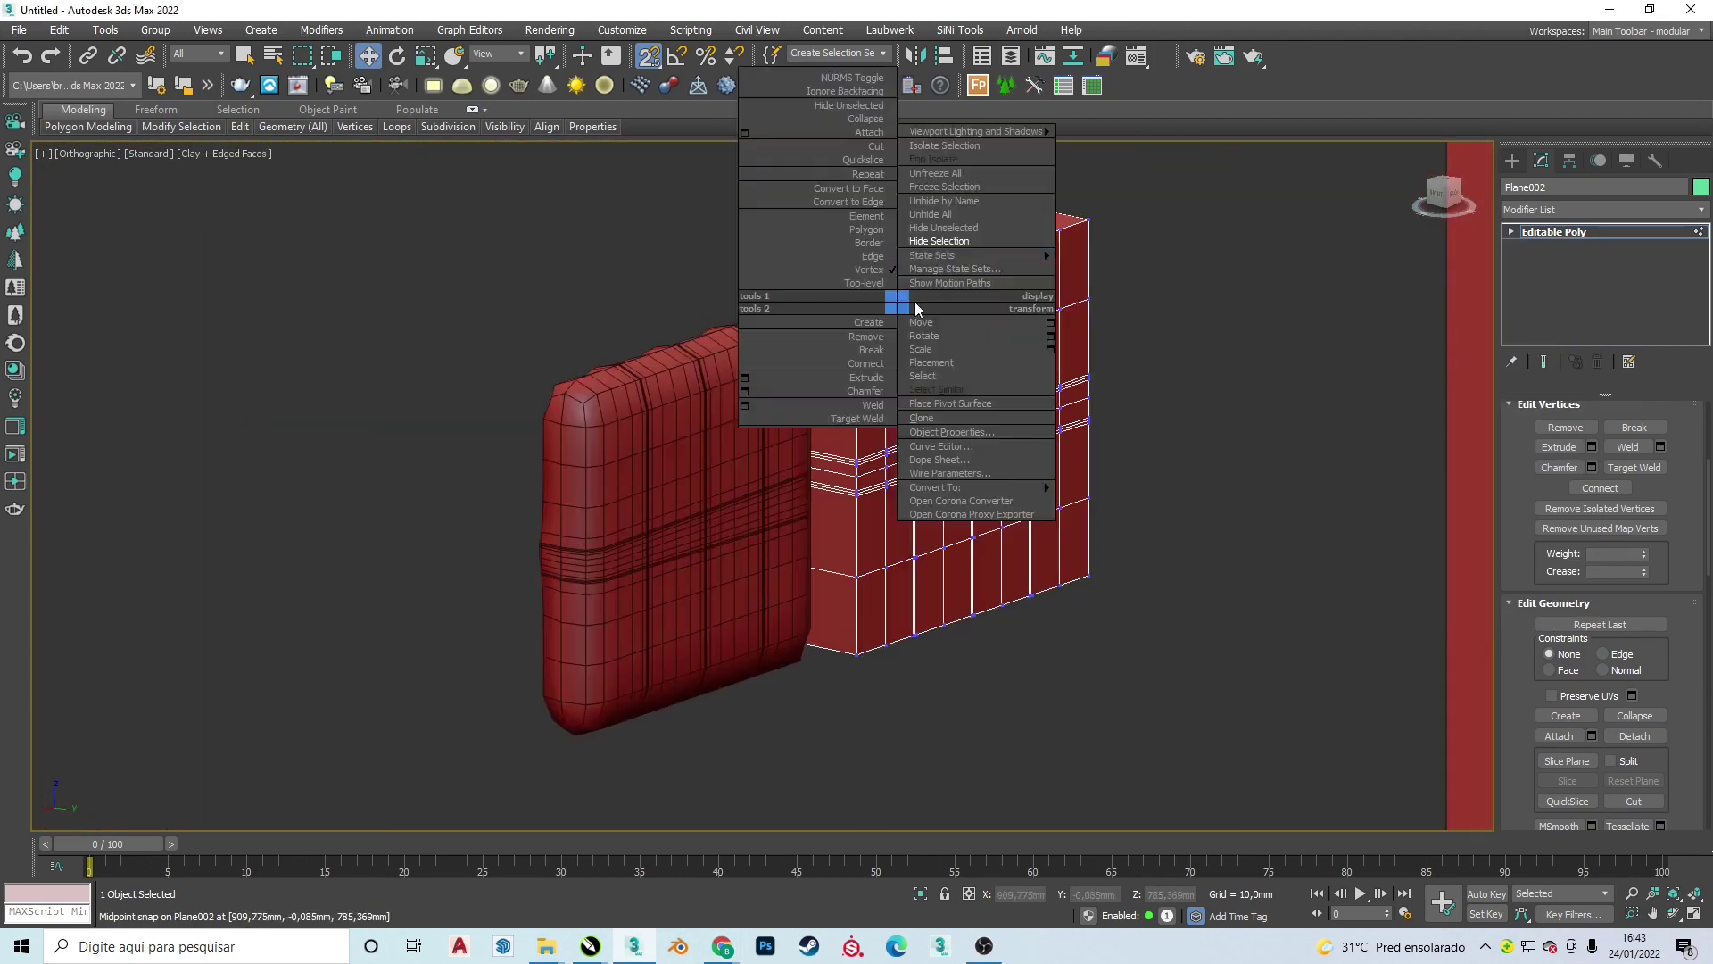
key("t")
key("shift+z")
right_click(988, 230)
- In Top view, connect the selected edges with a new loop and adjust its pinch
left_click(1058, 86)
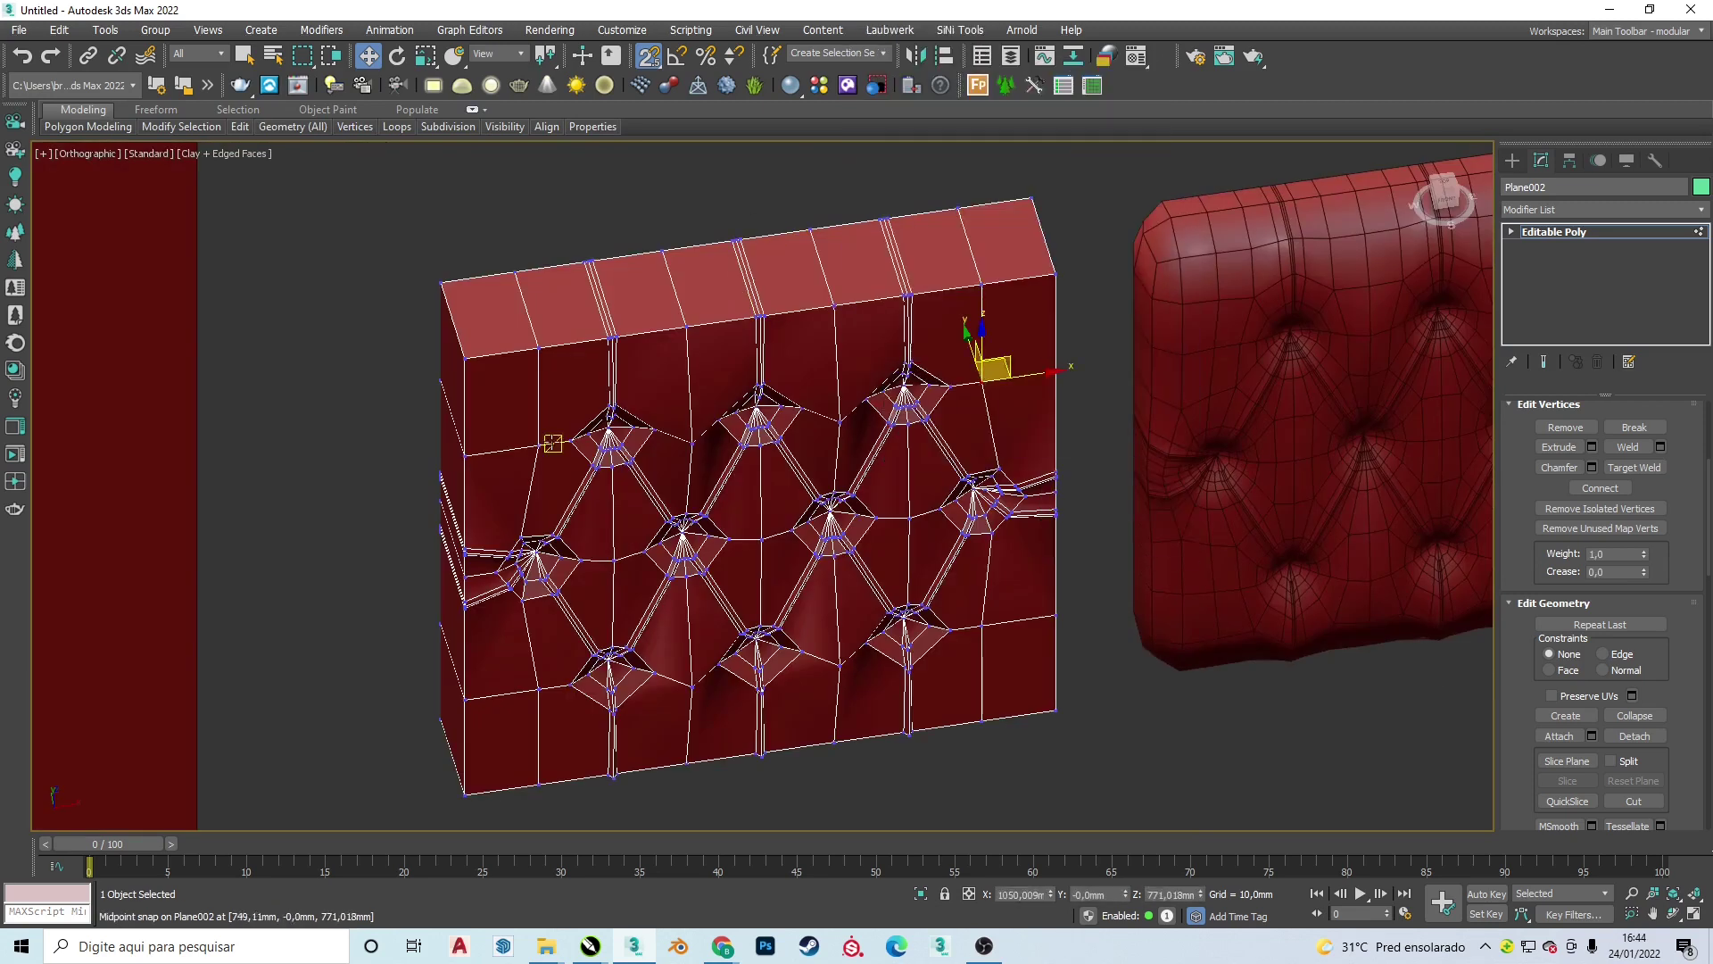
key("t")
key("2")
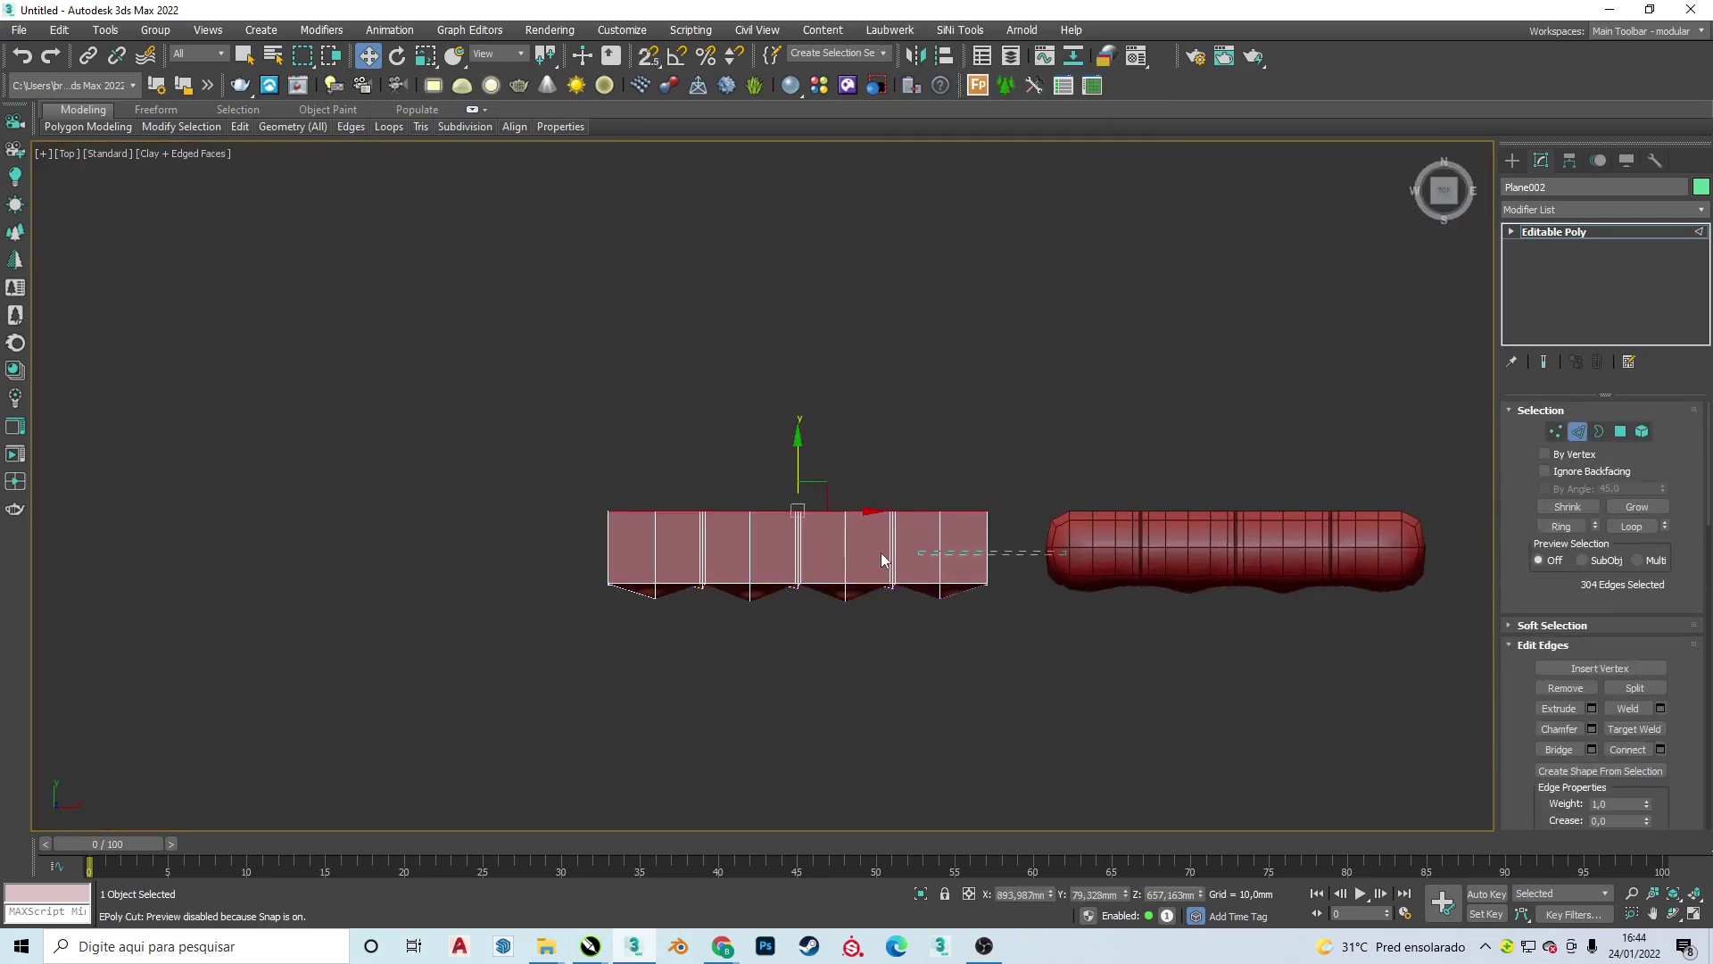
key("ctrl+shift+e")
left_click_drag(775, 521, 756, 452)
key("shift+z")
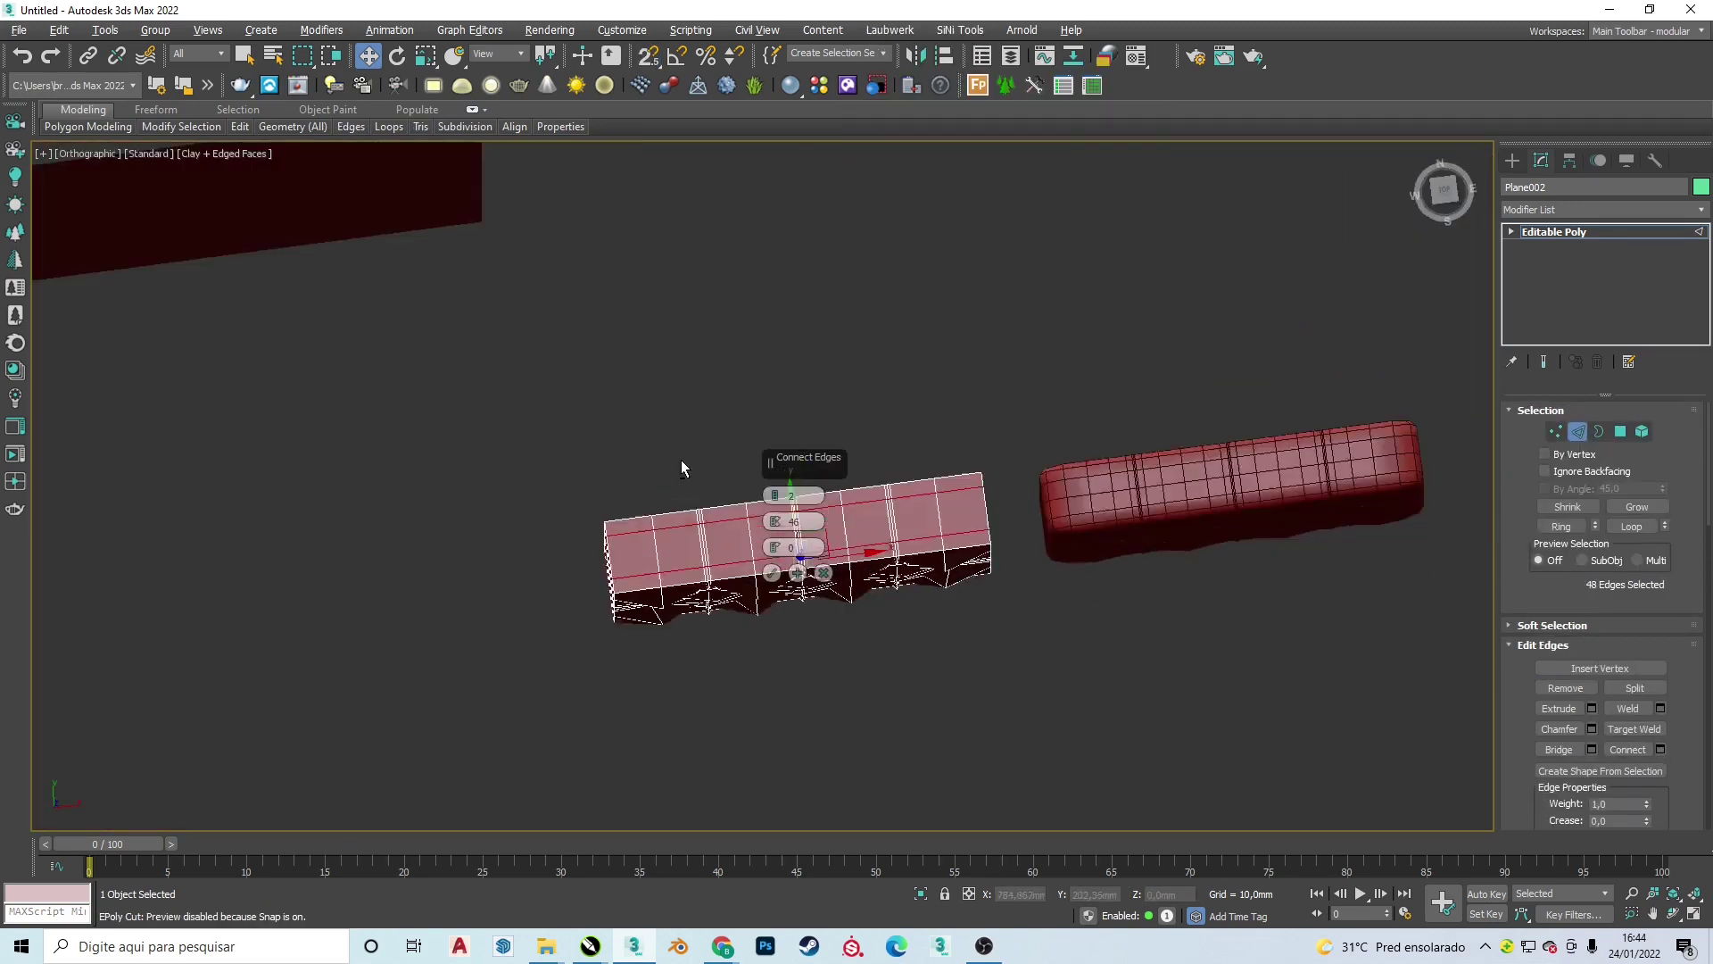
key("shift+z")
- Return to Front view in normal shaded display and frame Plane002 with edges shown
key("f")
key("F4")
left_click(1511, 160)
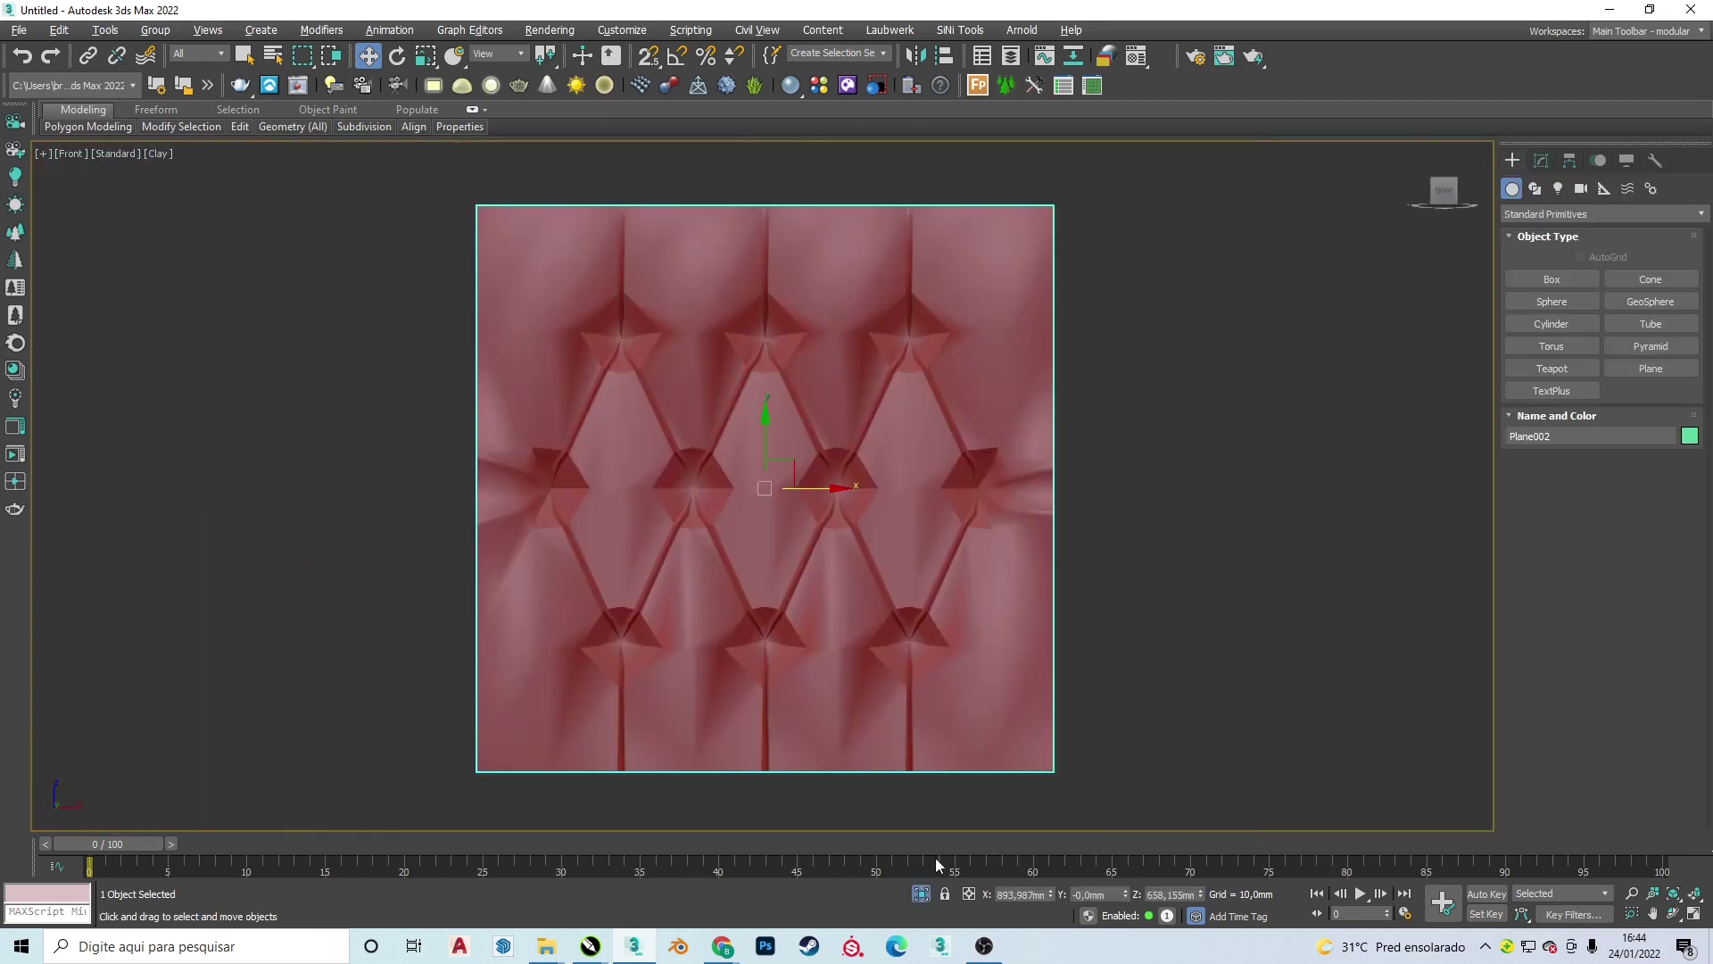
left_click(161, 153)
left_click(969, 321)
key("z")
key("F4")
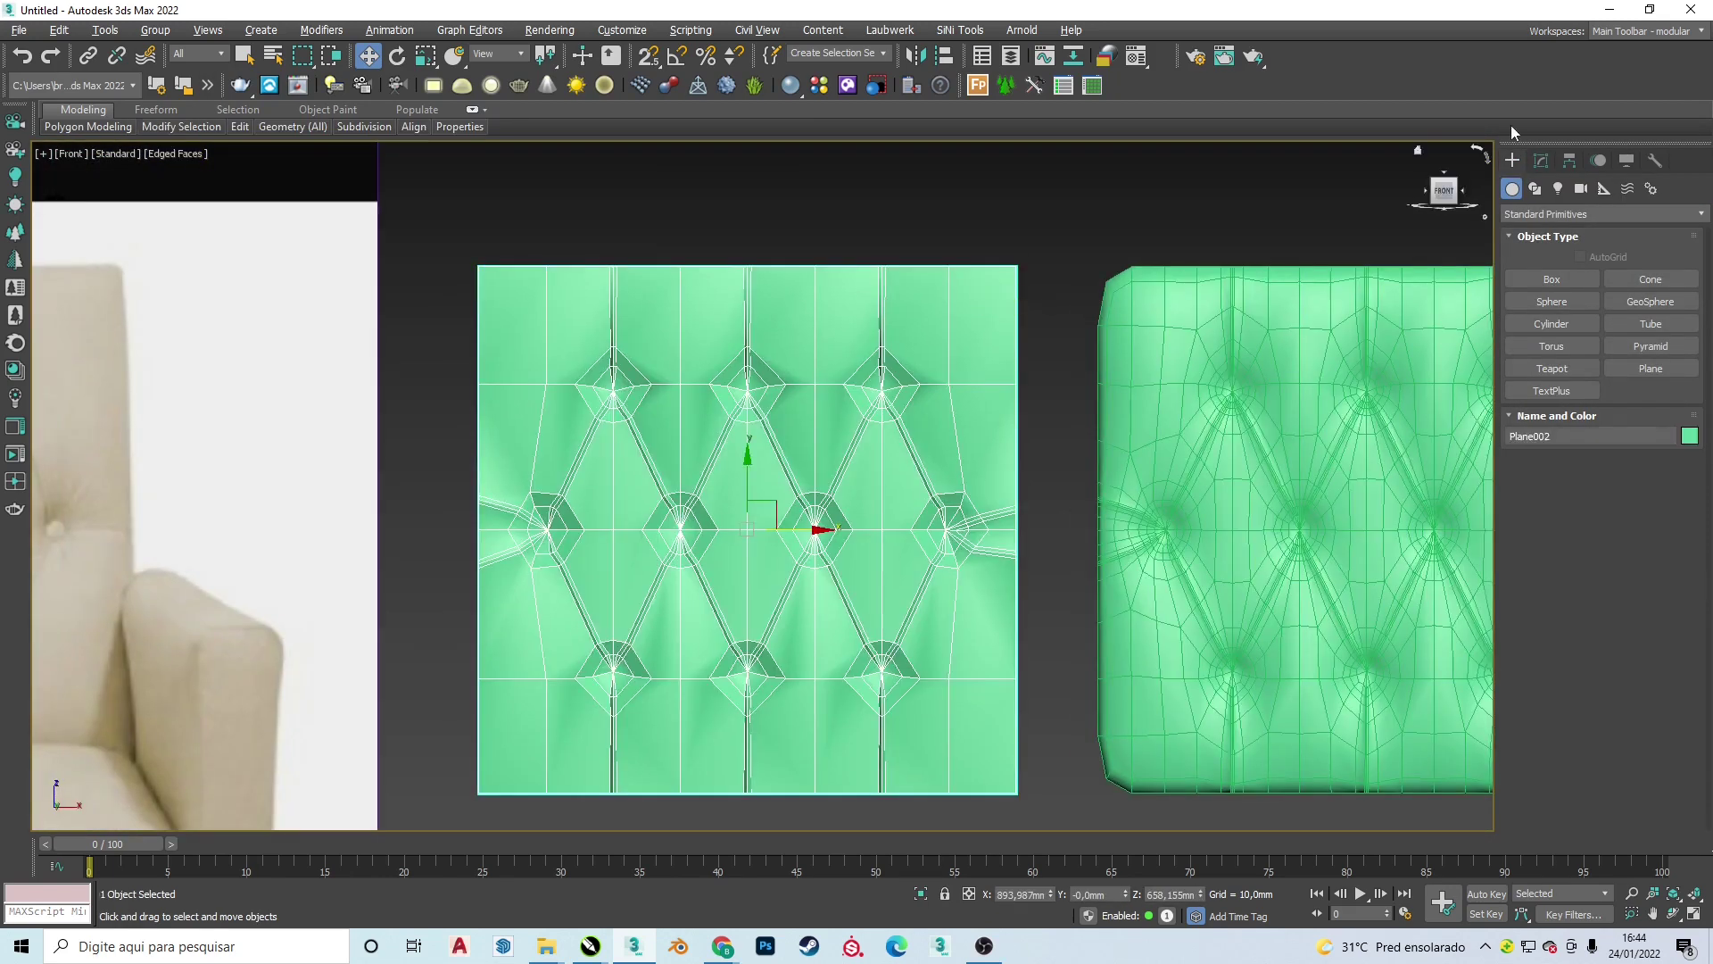
- Connect Plane002's selected edges into new rows and slide them toward the bottom
left_click(1541, 159)
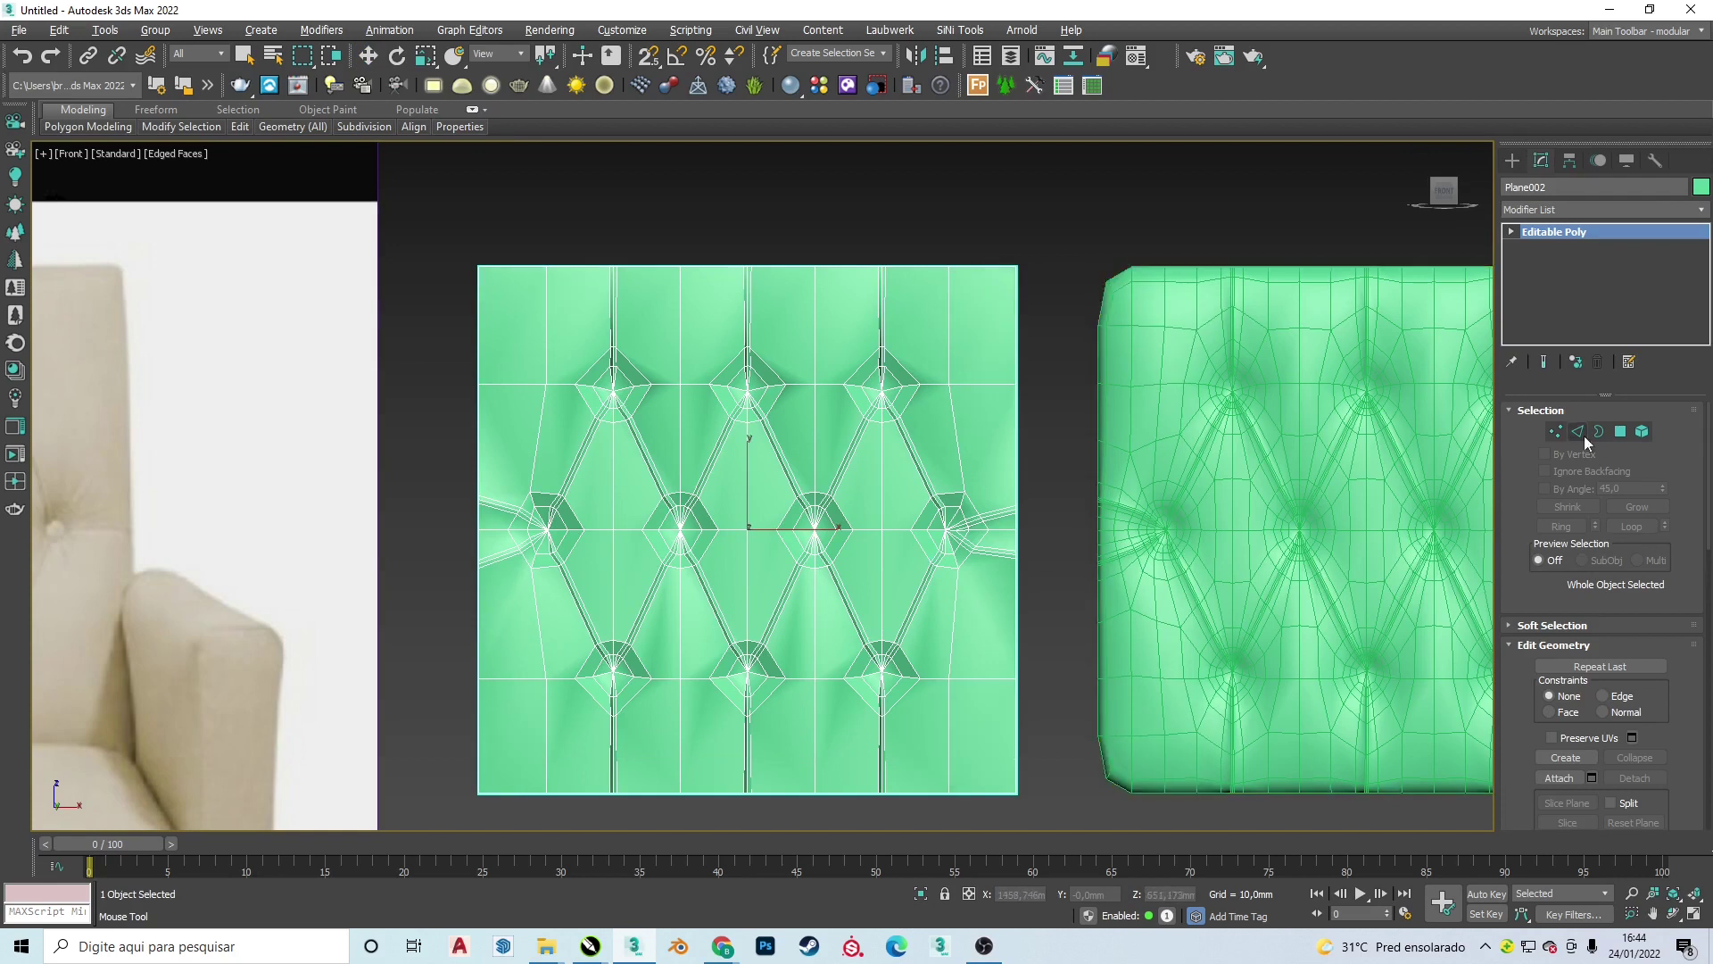
left_click(1581, 433)
left_click(1661, 748)
left_click_drag(776, 526, 741, 464)
right_click(775, 521)
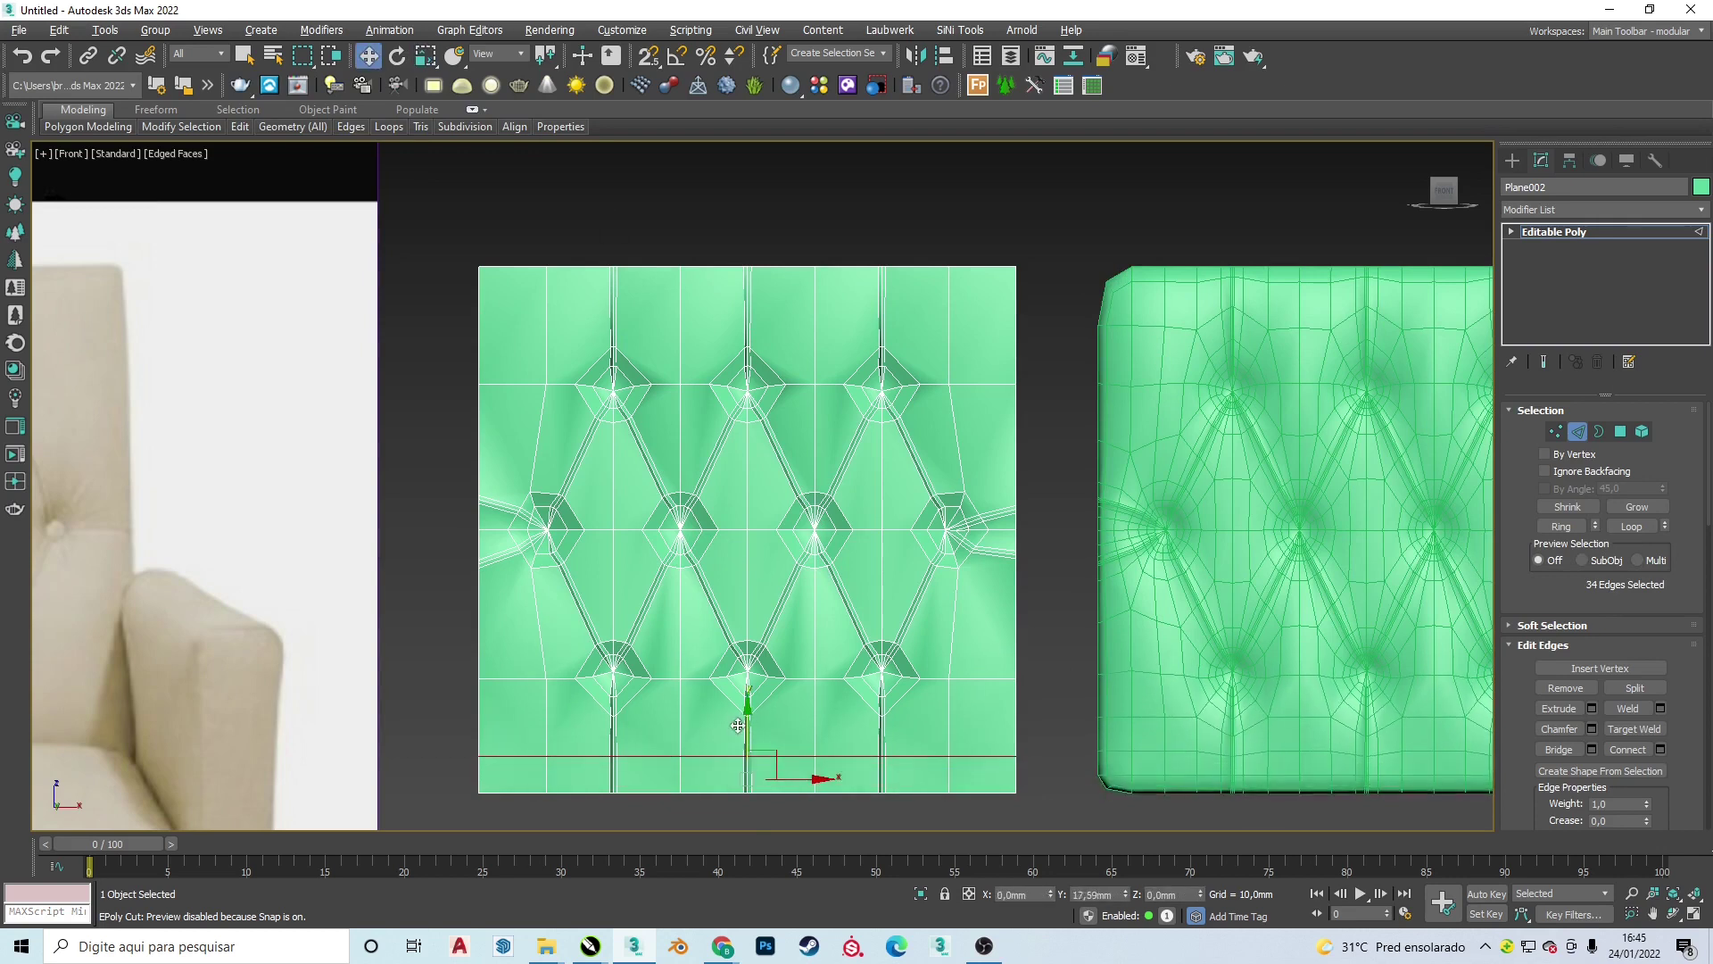
- Add connecting edge loops slid near the top border and near the left border
key("ctrl+shift+e")
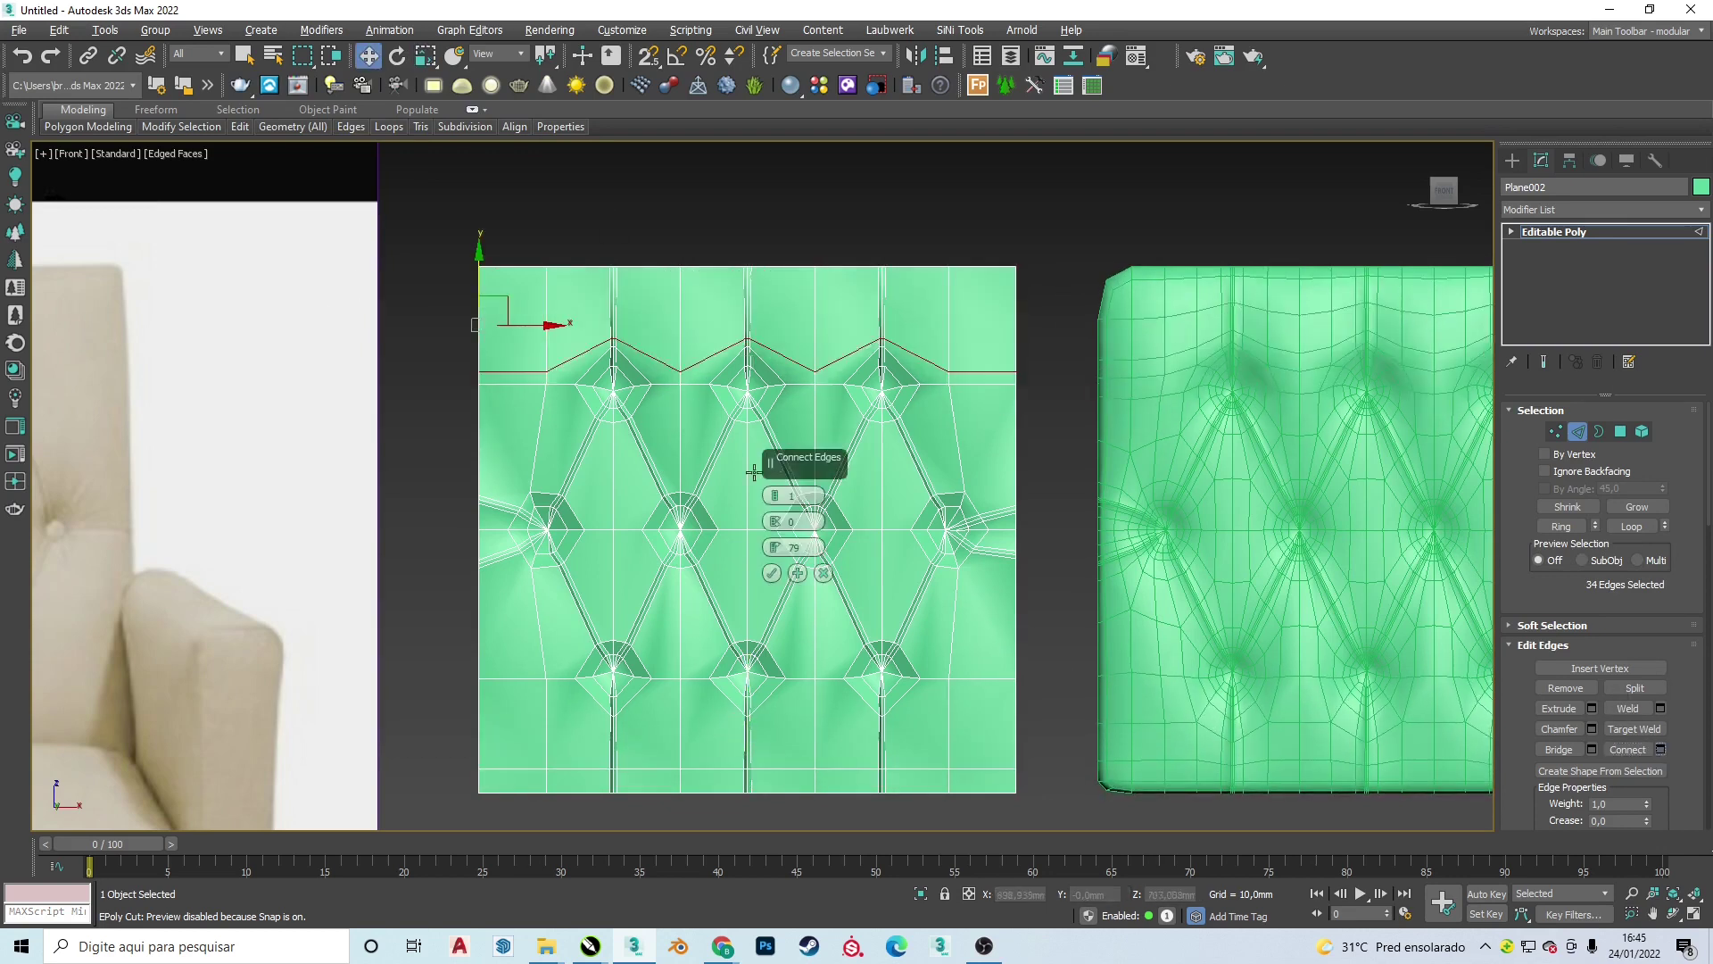
left_click_drag(775, 547, 726, 152)
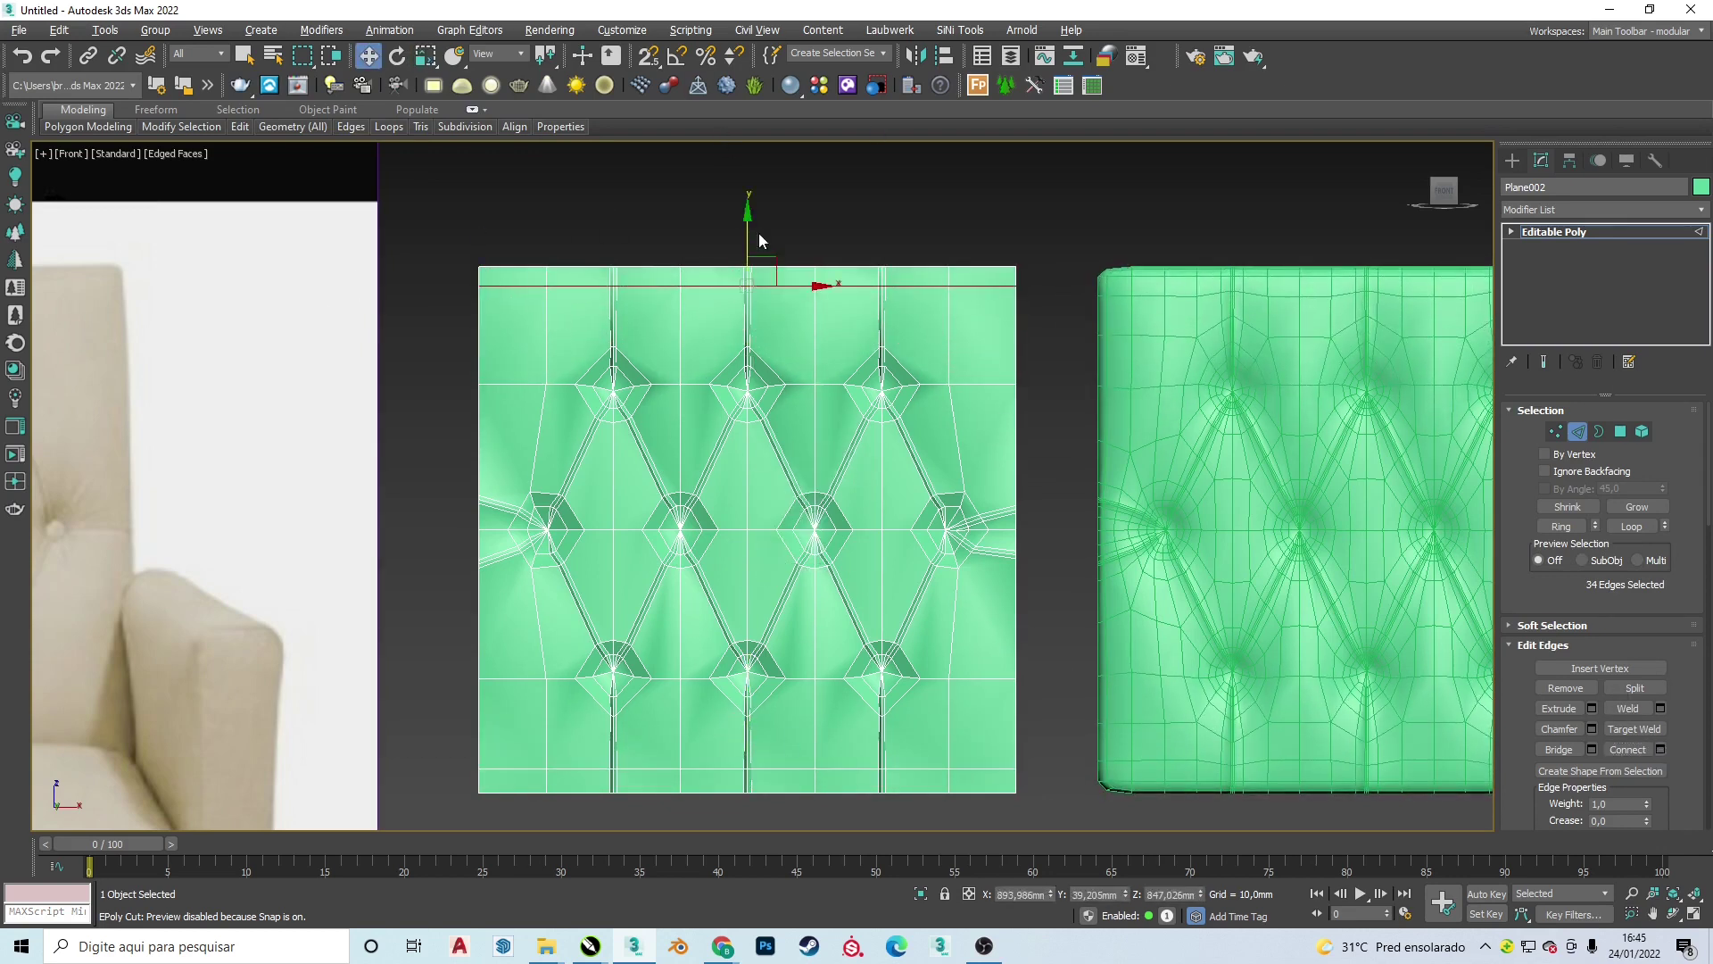
left_click(564, 264)
left_click(1661, 749)
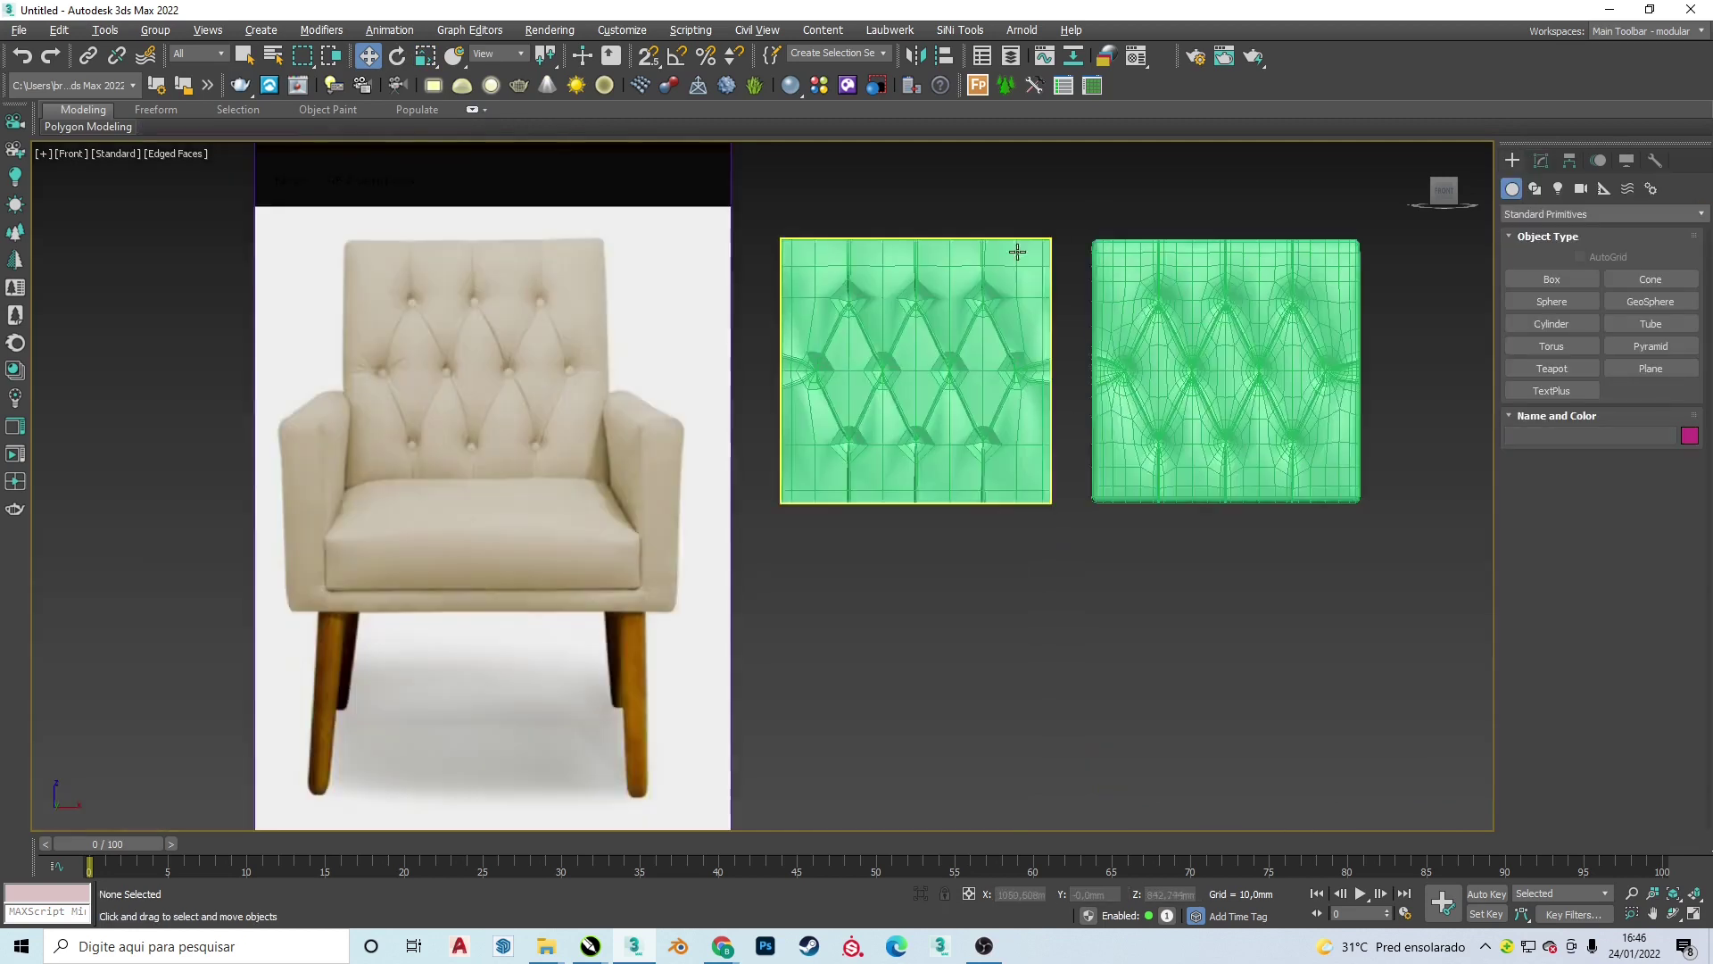
- Draw Box002 beside the chair and set its dimensions to 59, 300 and 550 mm
scroll(875, 468, "up", 3)
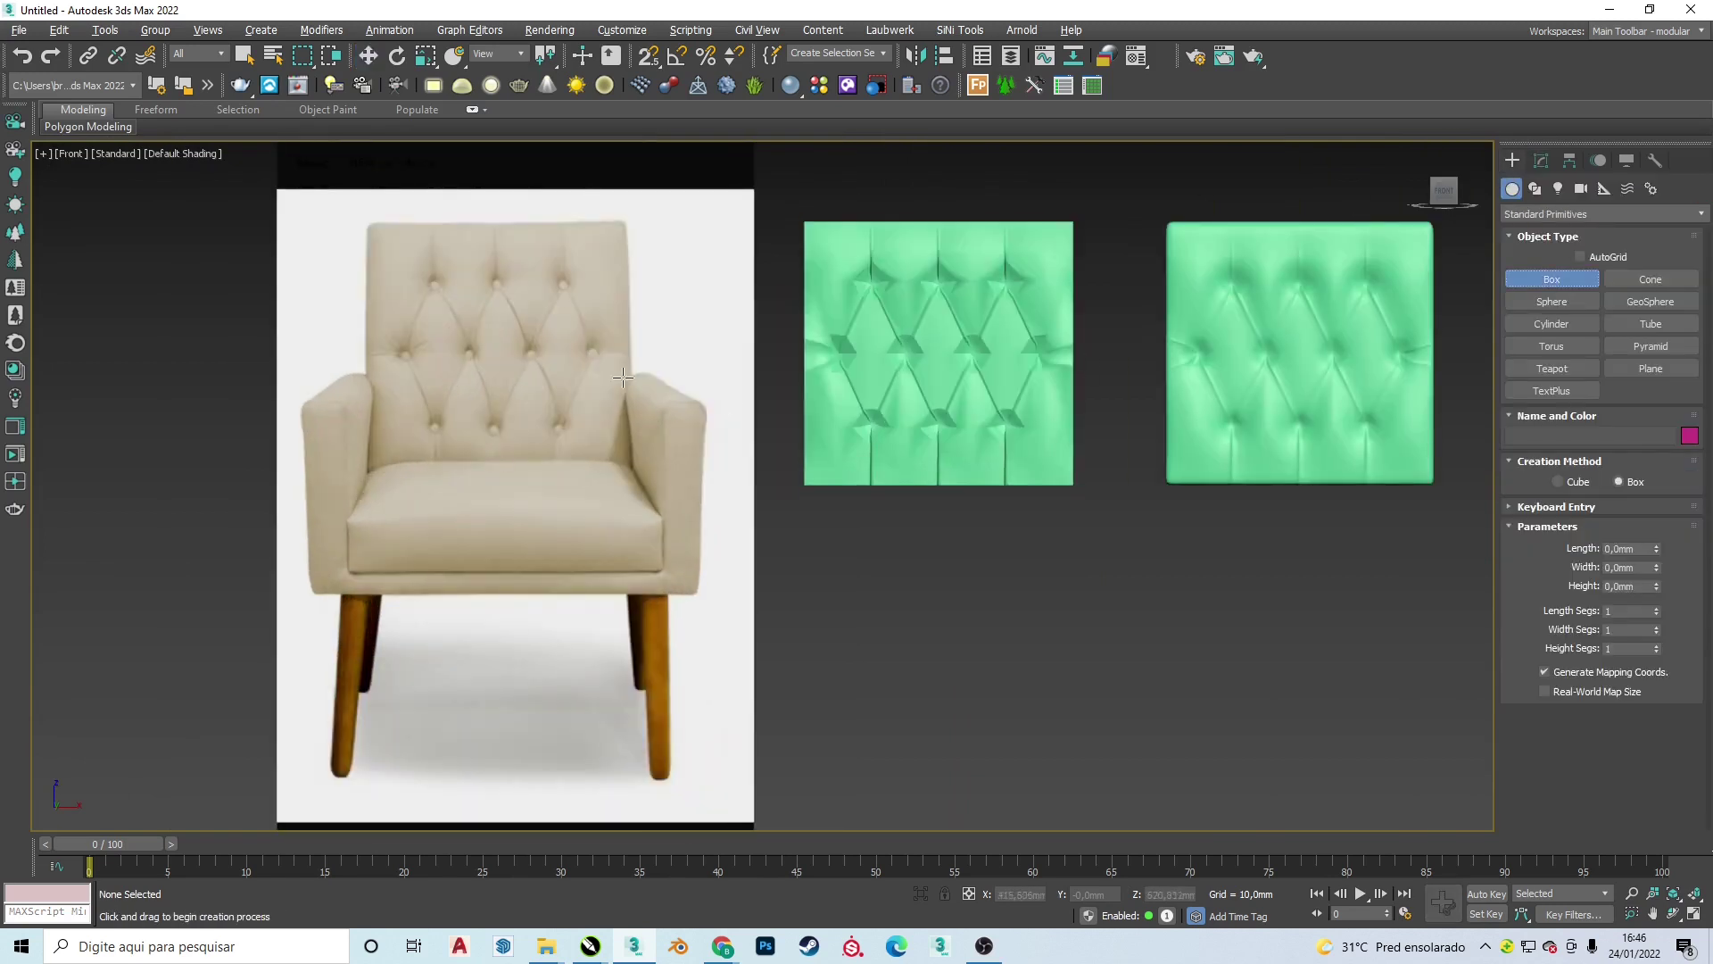
key("w")
middle_click_drag(348, 546, 474, 441, "alt")
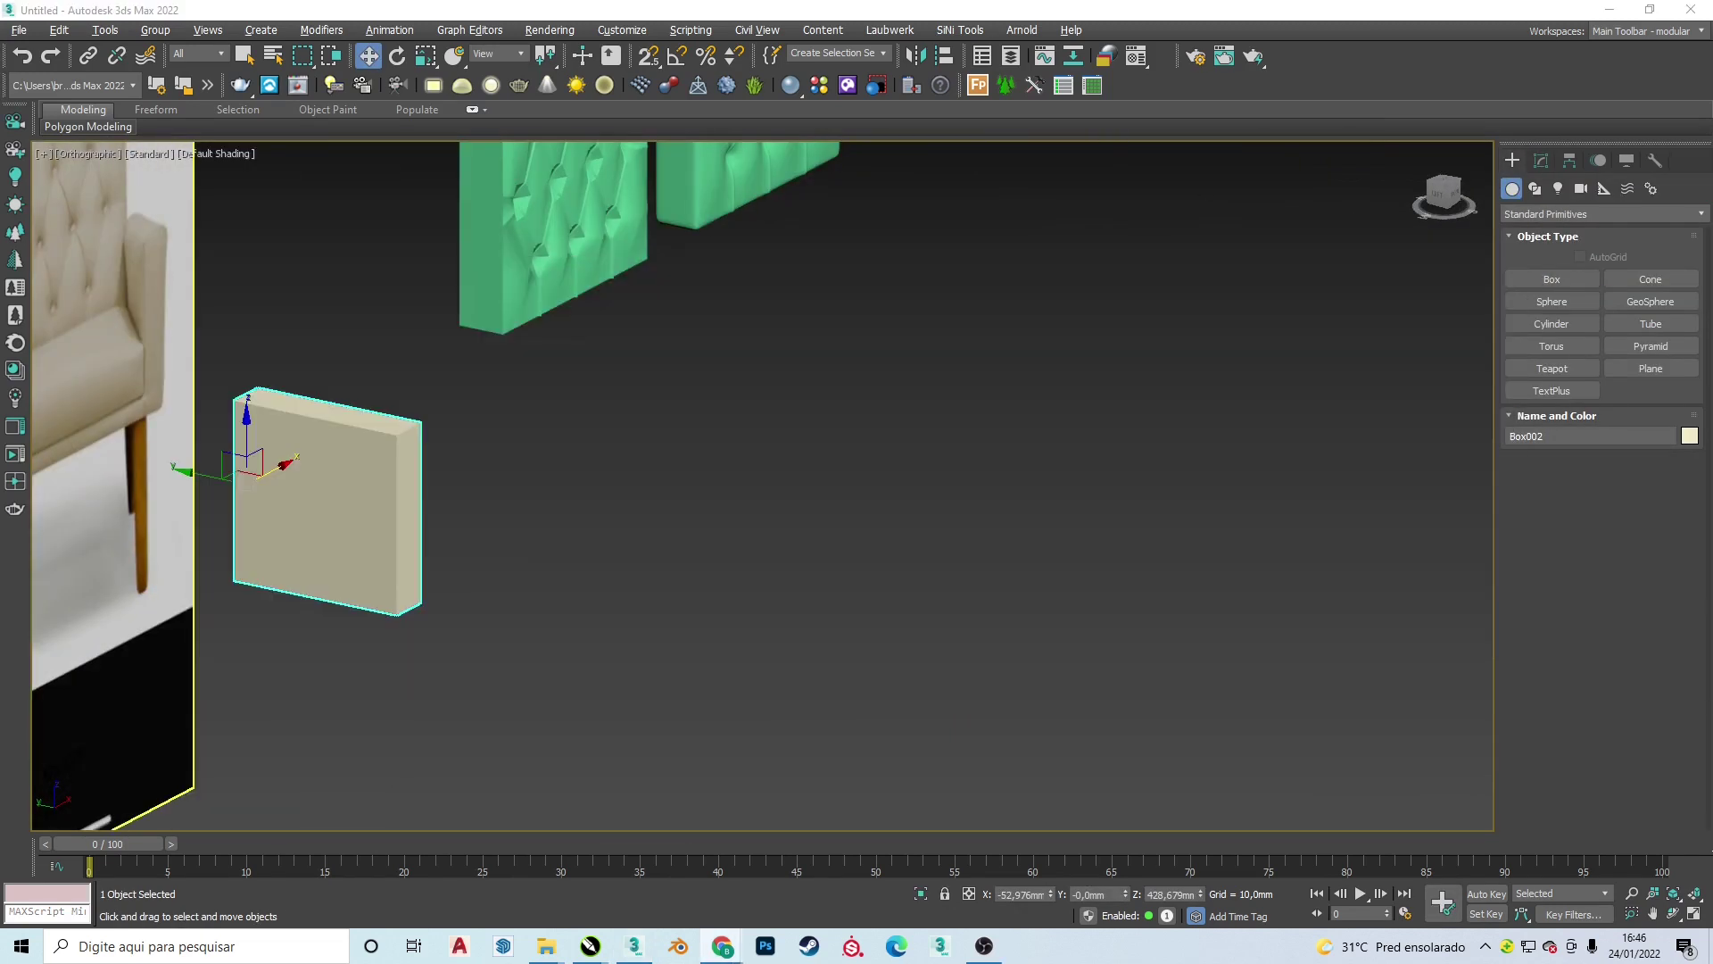
left_click(1541, 160)
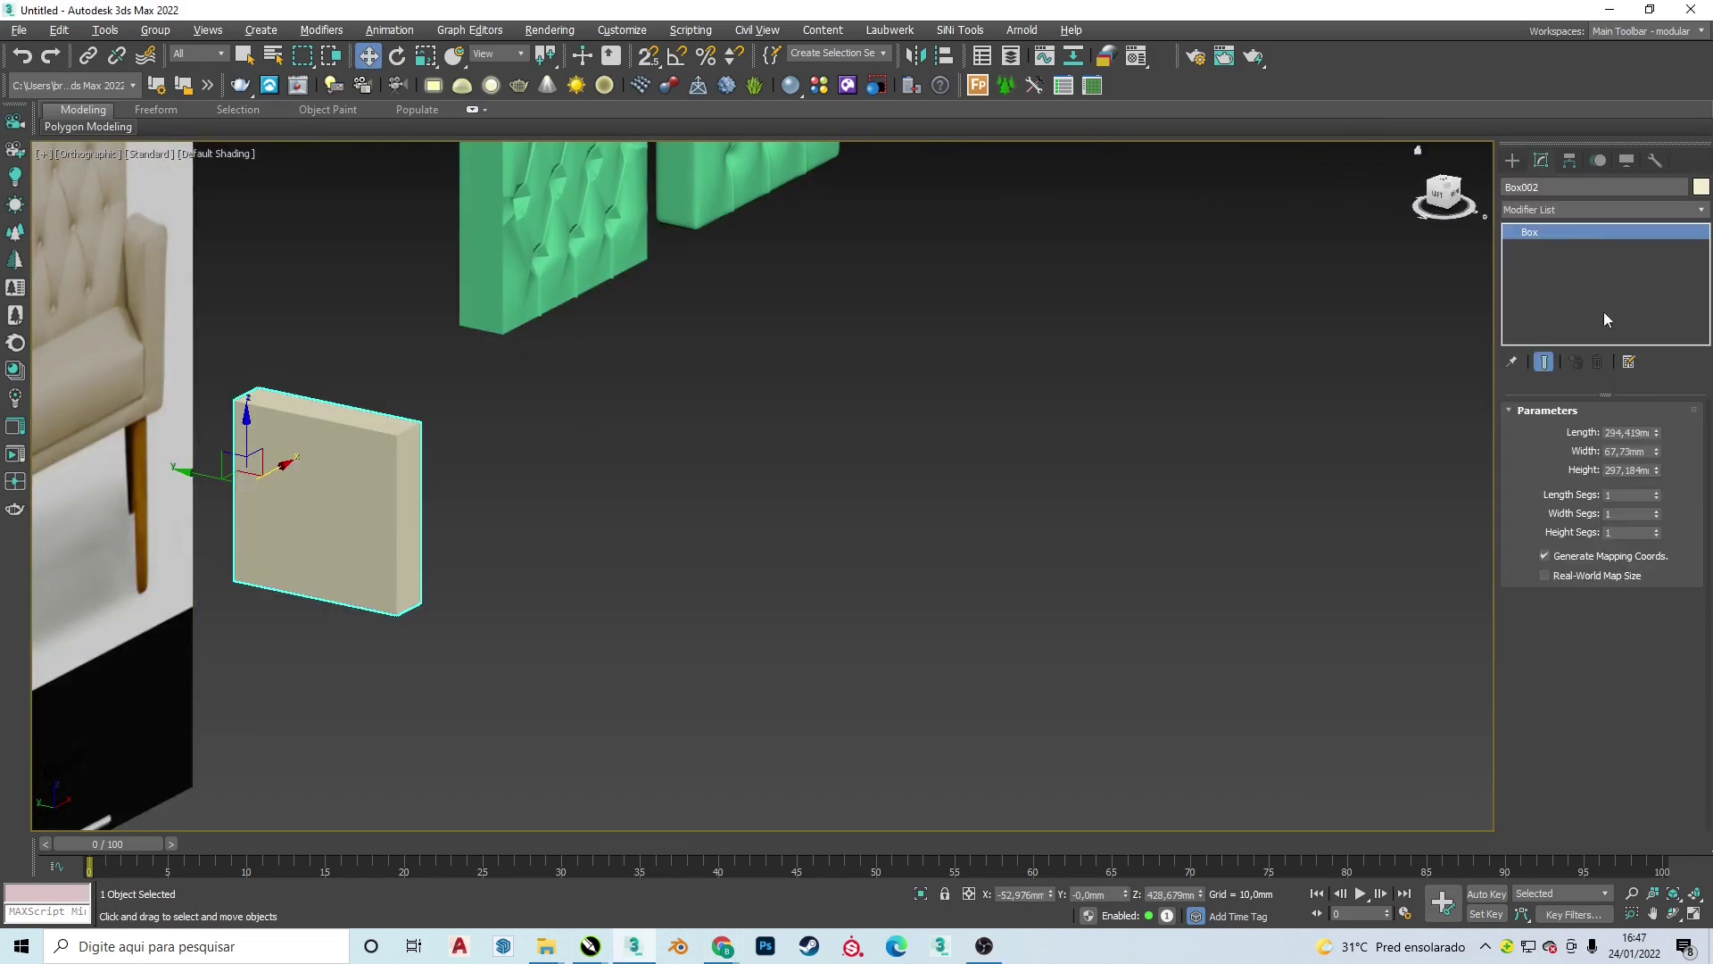
type("59")
key("Return")
type("300")
key("Tab")
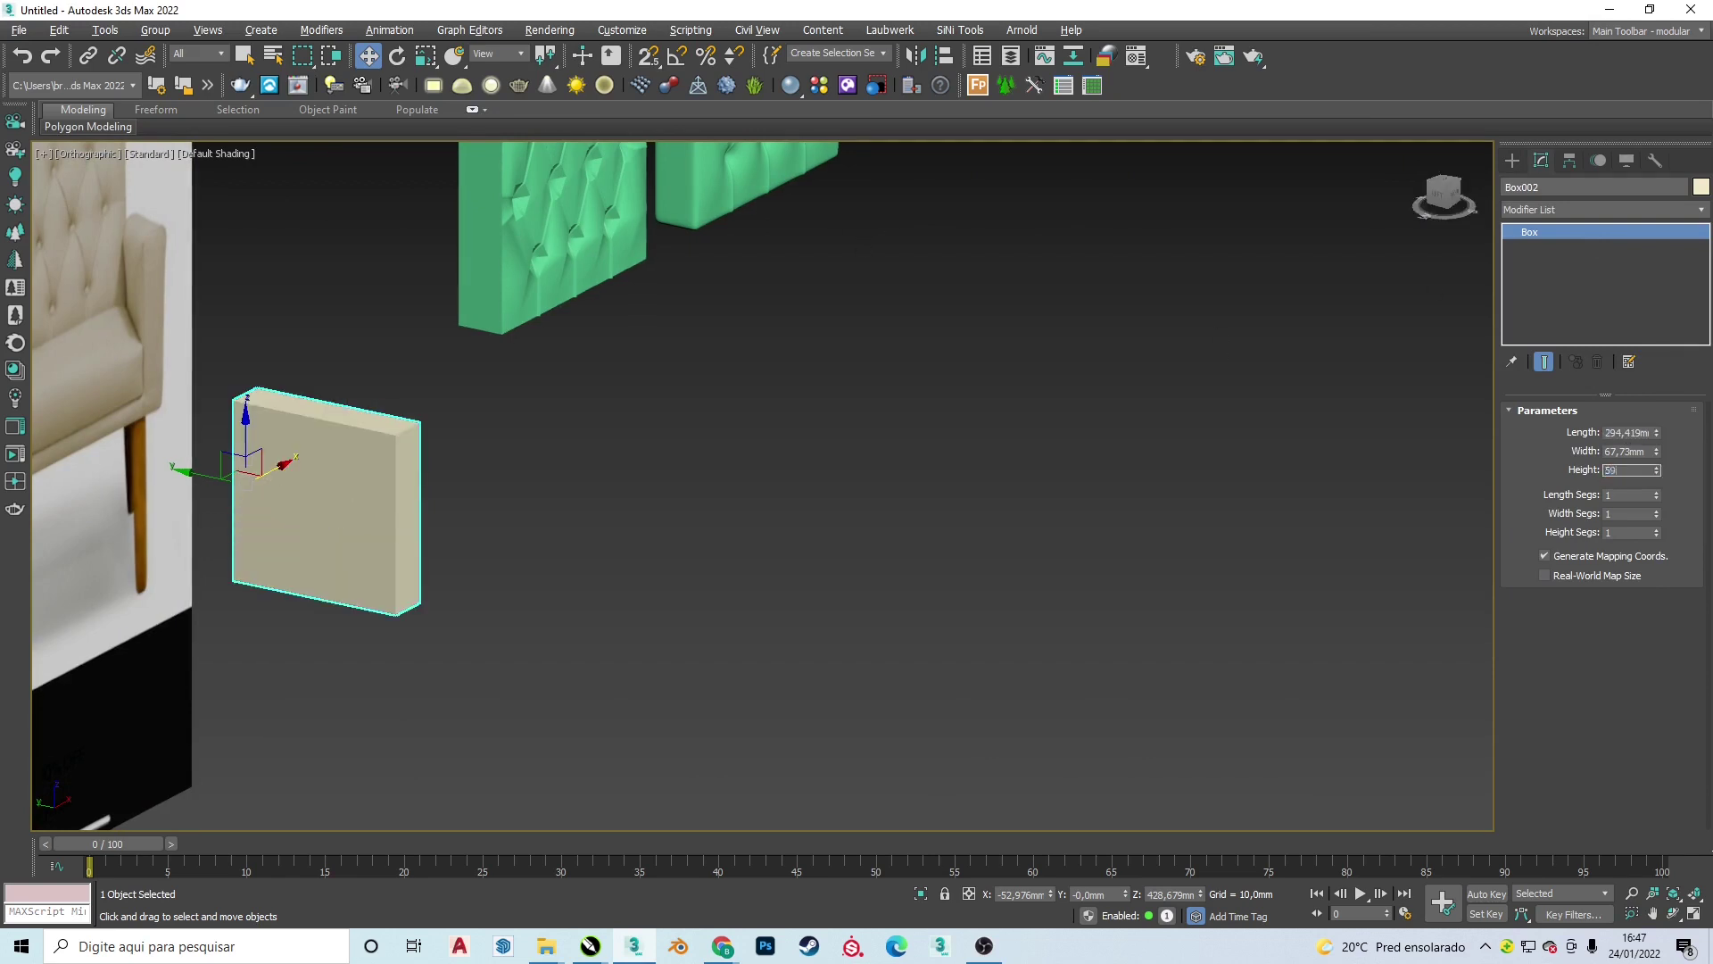
type("550")
key("Return")
left_click(818, 375)
- Move Box002 onto the chair's left side and select its bottom vertices and face
key("f")
left_click_drag(1236, 268, 660, 304)
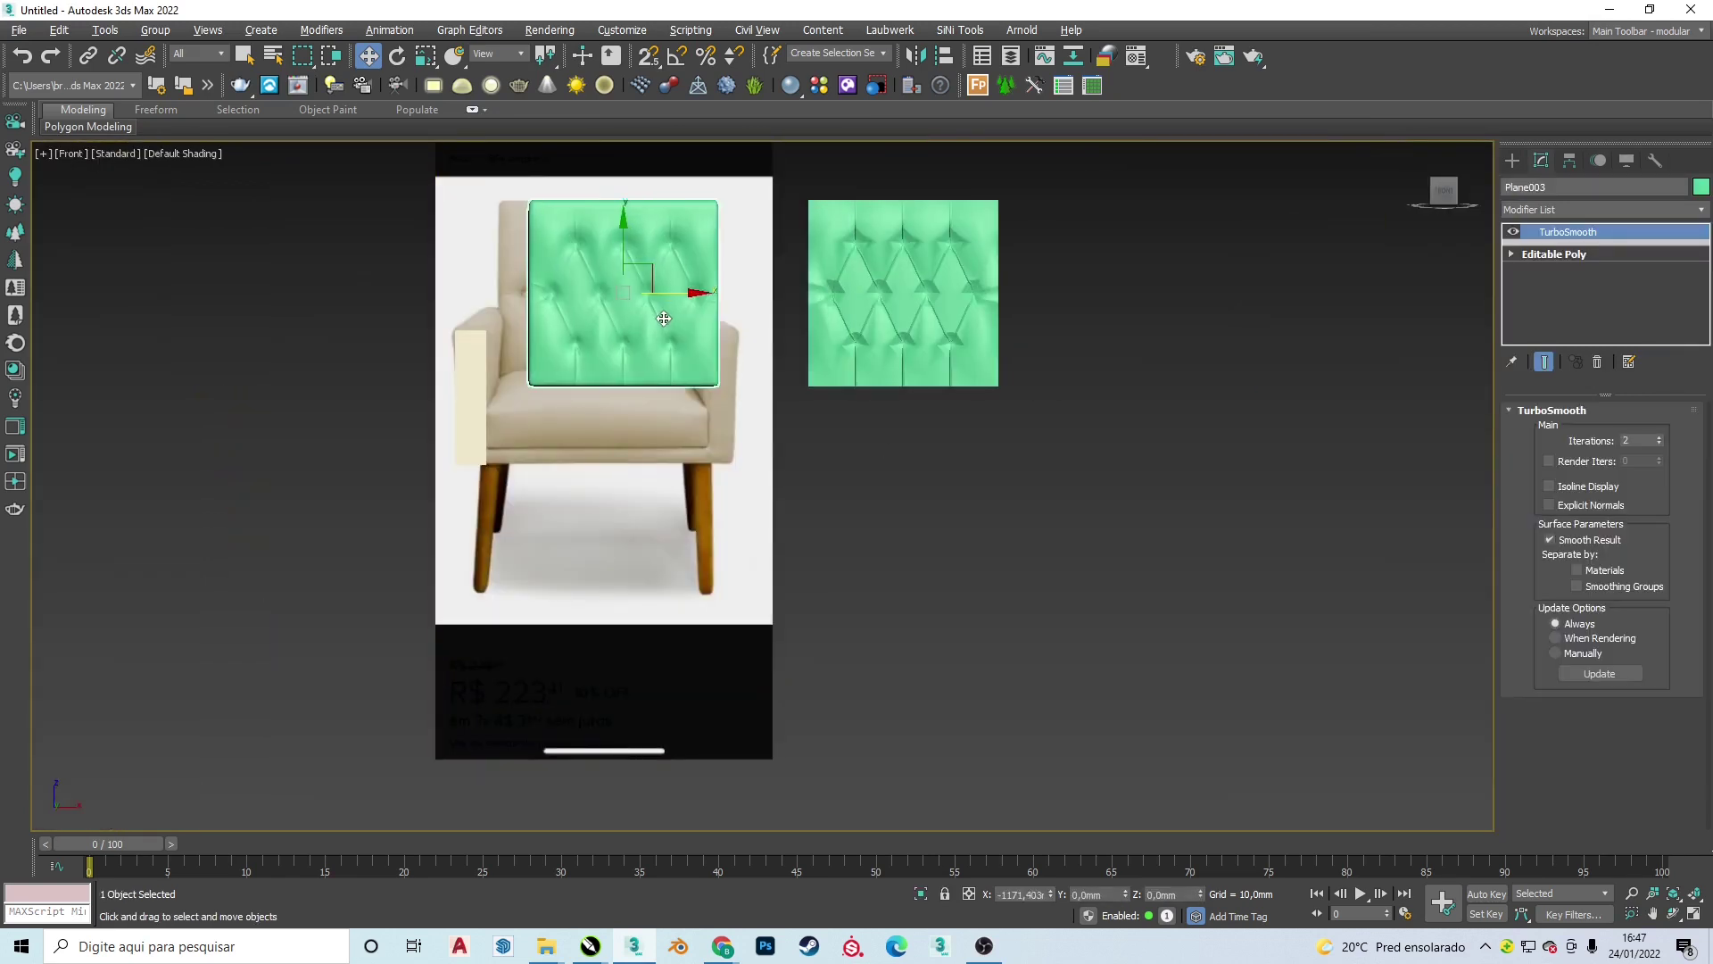
scroll(514, 443, "up", 3)
left_click(1555, 431)
left_click_drag(419, 489, 491, 459)
scroll(451, 437, "up", 2)
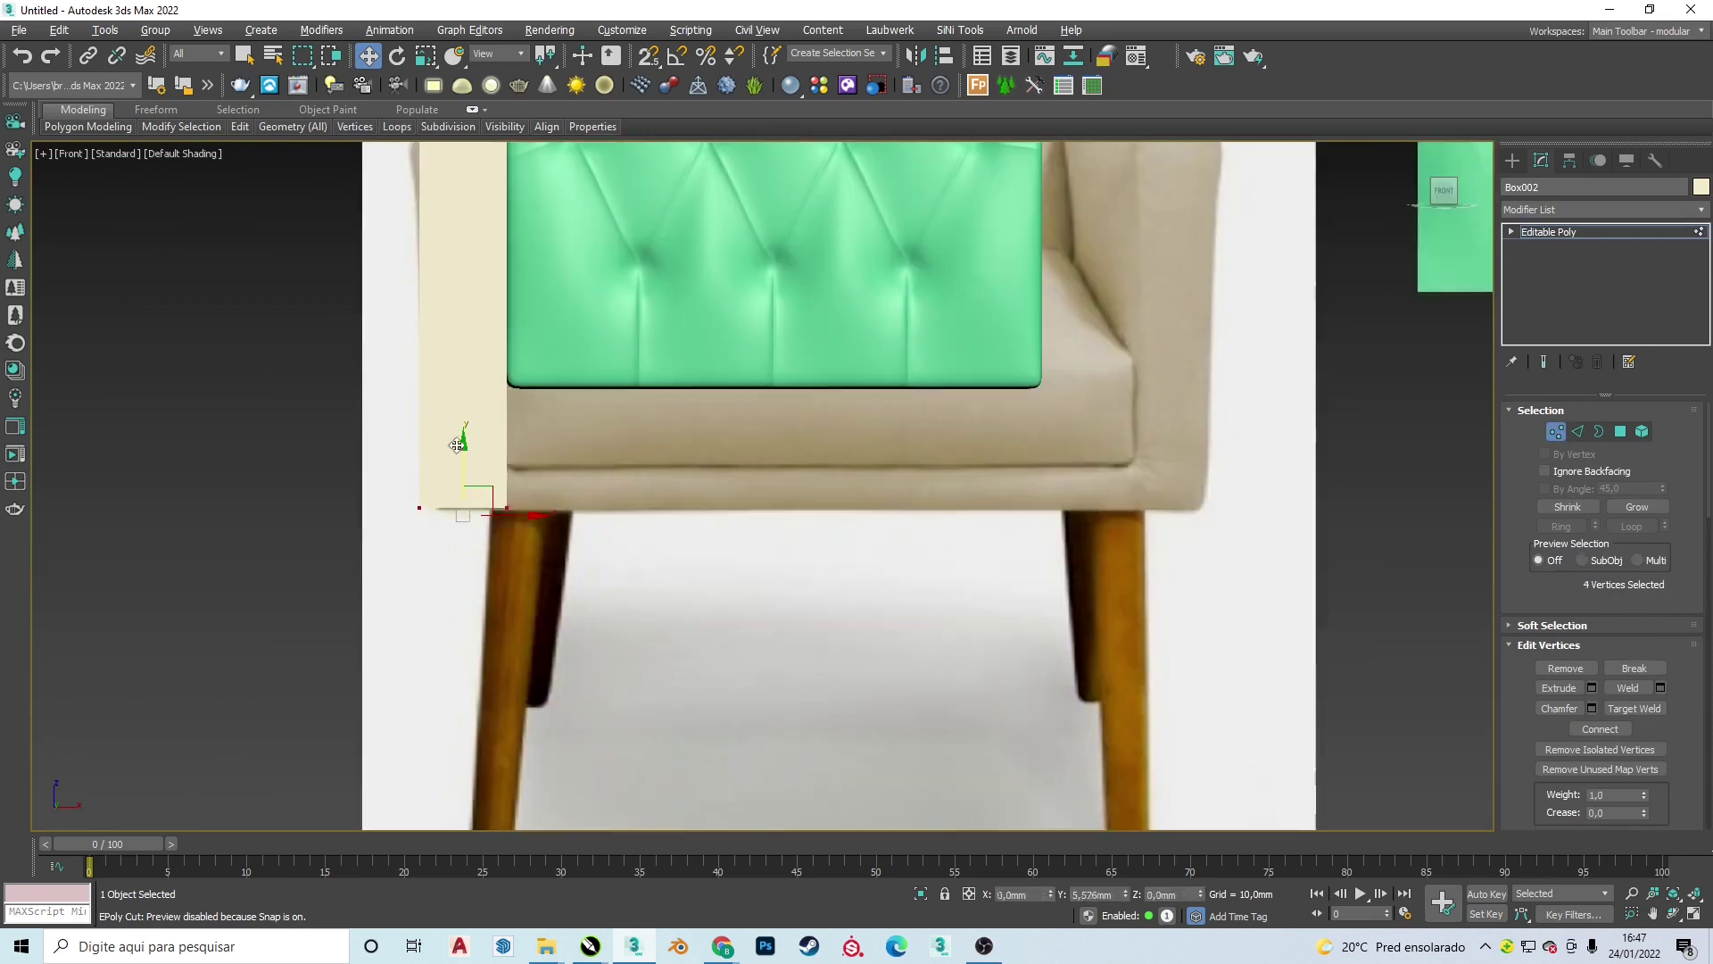
key("4")
left_click(458, 411)
scroll(554, 508, "up", 3)
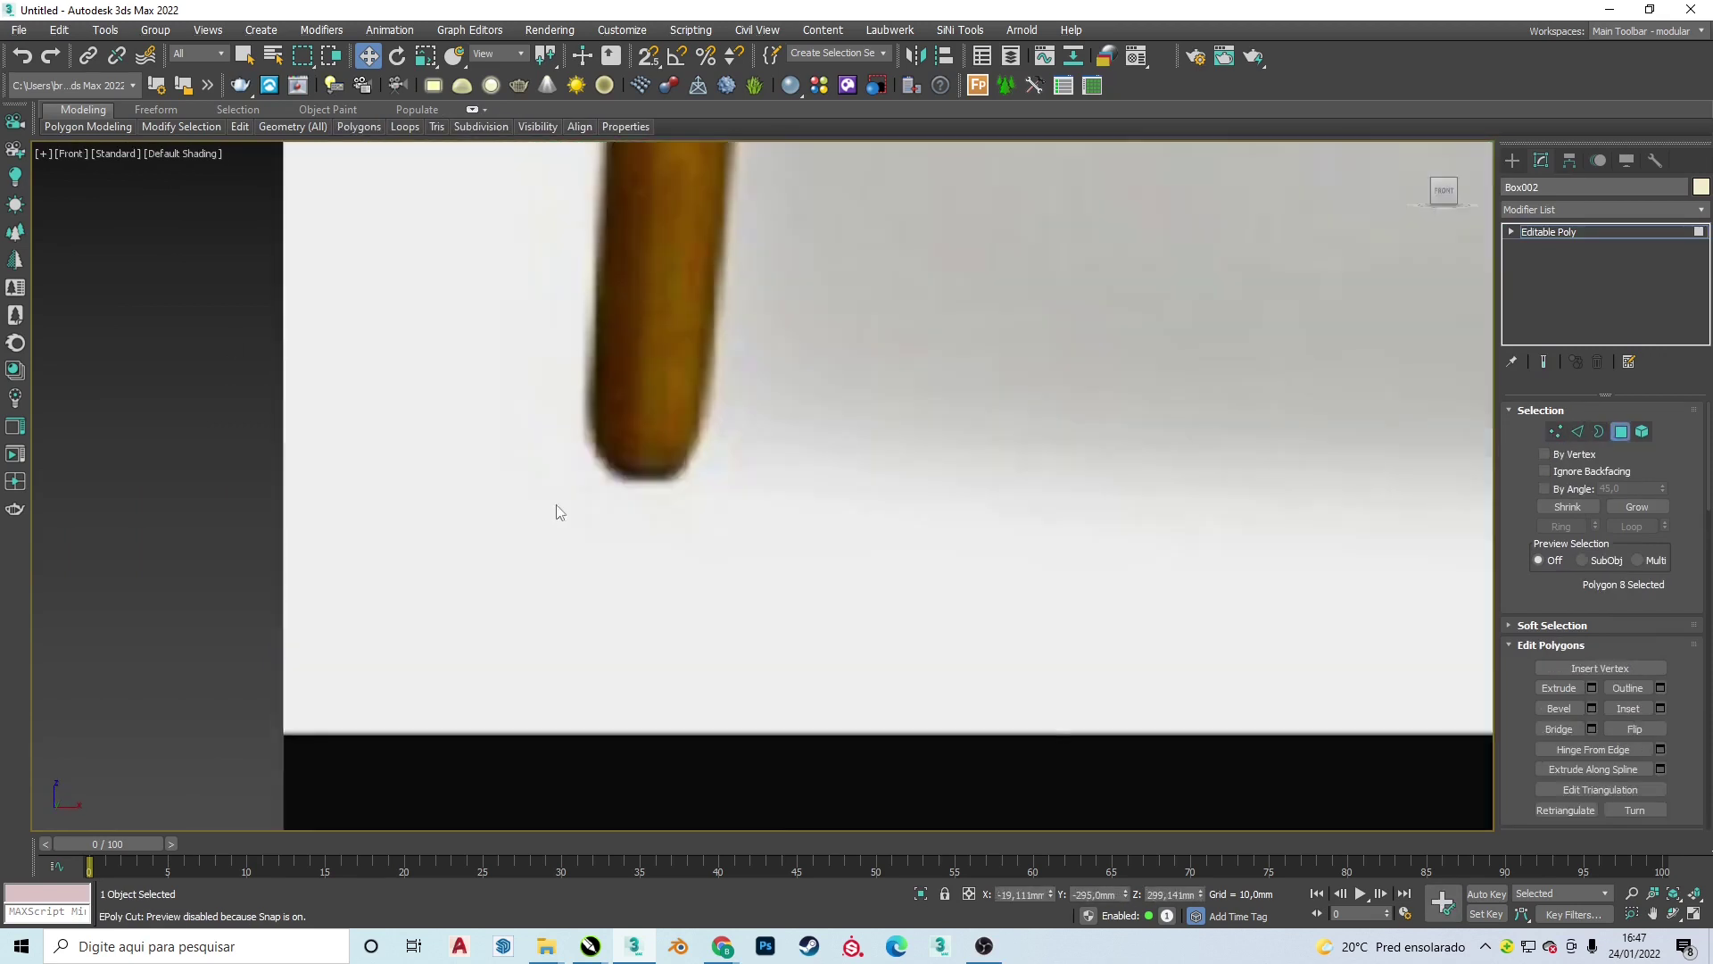
scroll(544, 417, "down", 5)
scroll(543, 417, "down", 2)
scroll(1018, 420, "down", 3)
- Mirror the bar into a U-shaped frame with Symmetry and enable dimension measuring
left_click(1568, 209)
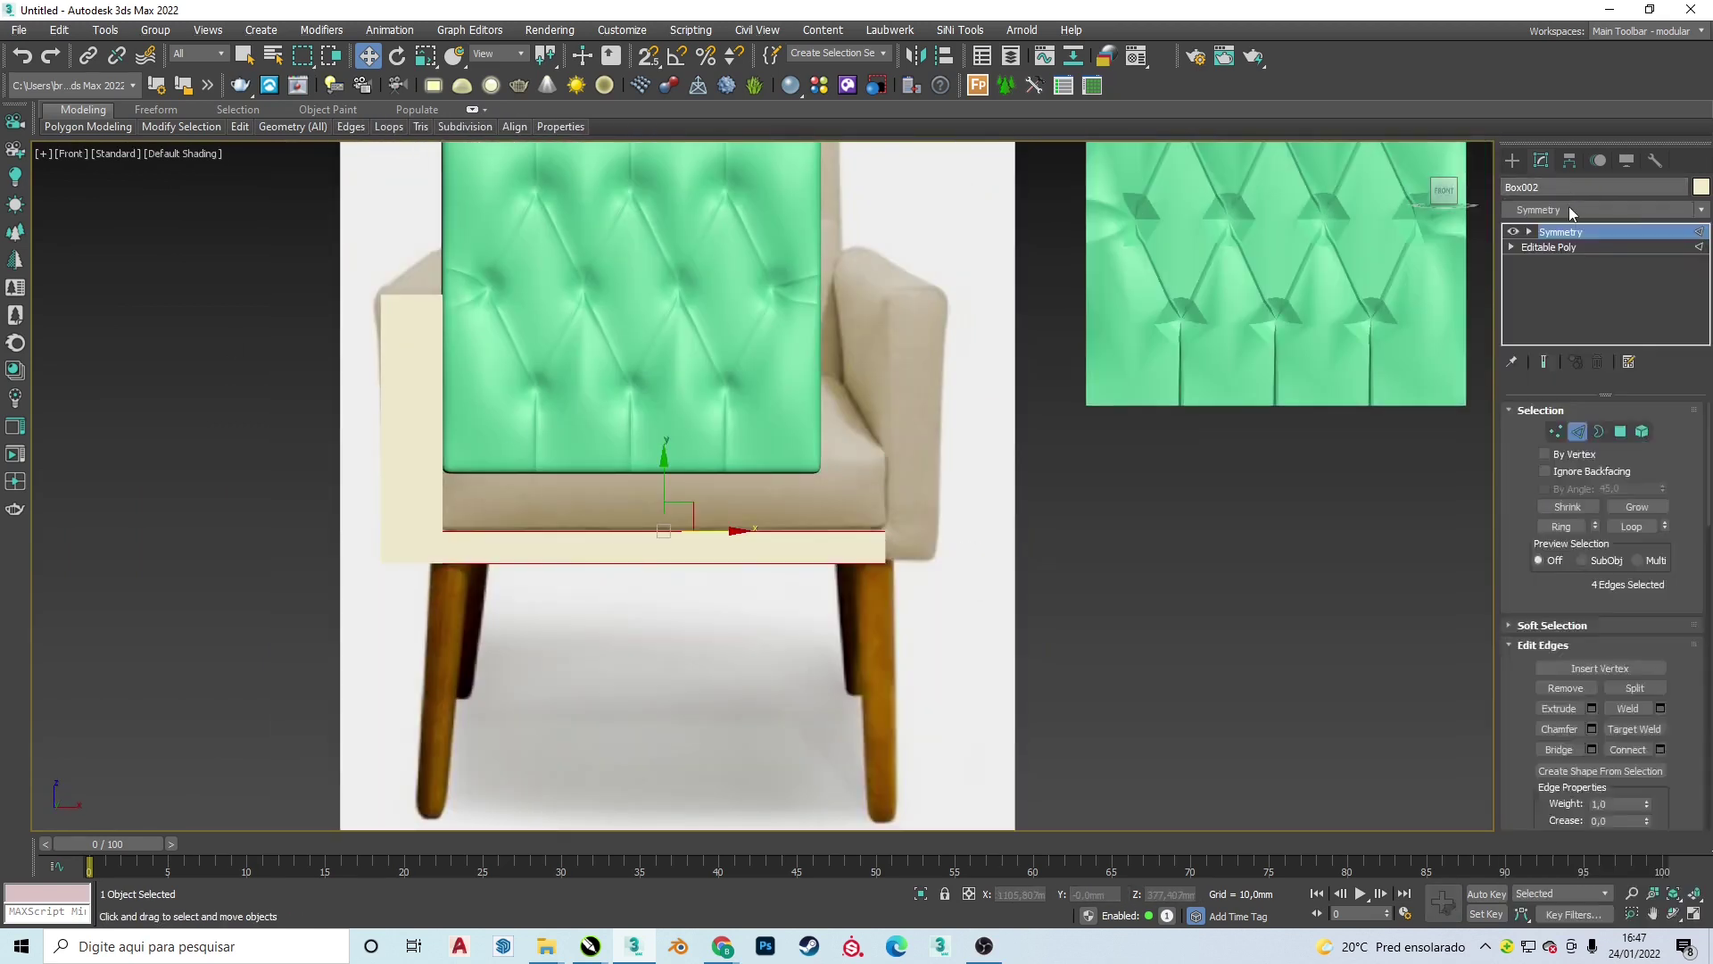
left_click(1578, 510)
scroll(843, 446, "down", 2)
left_click(1512, 160)
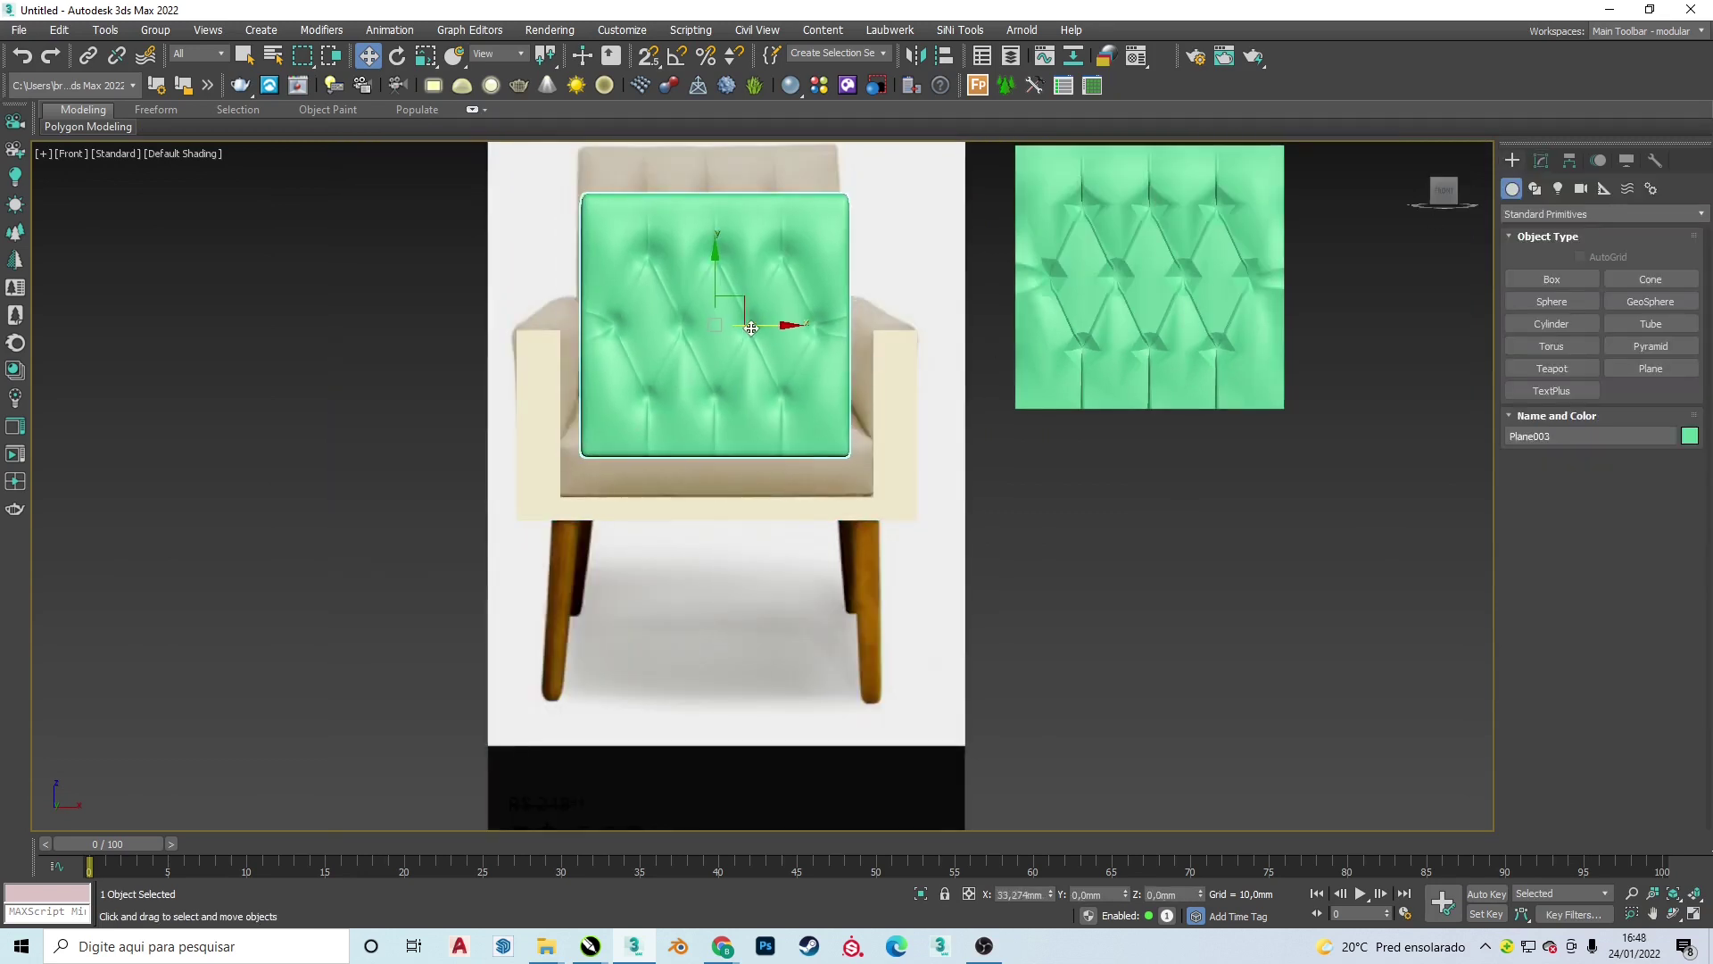
left_click(1655, 160)
left_click(1624, 335)
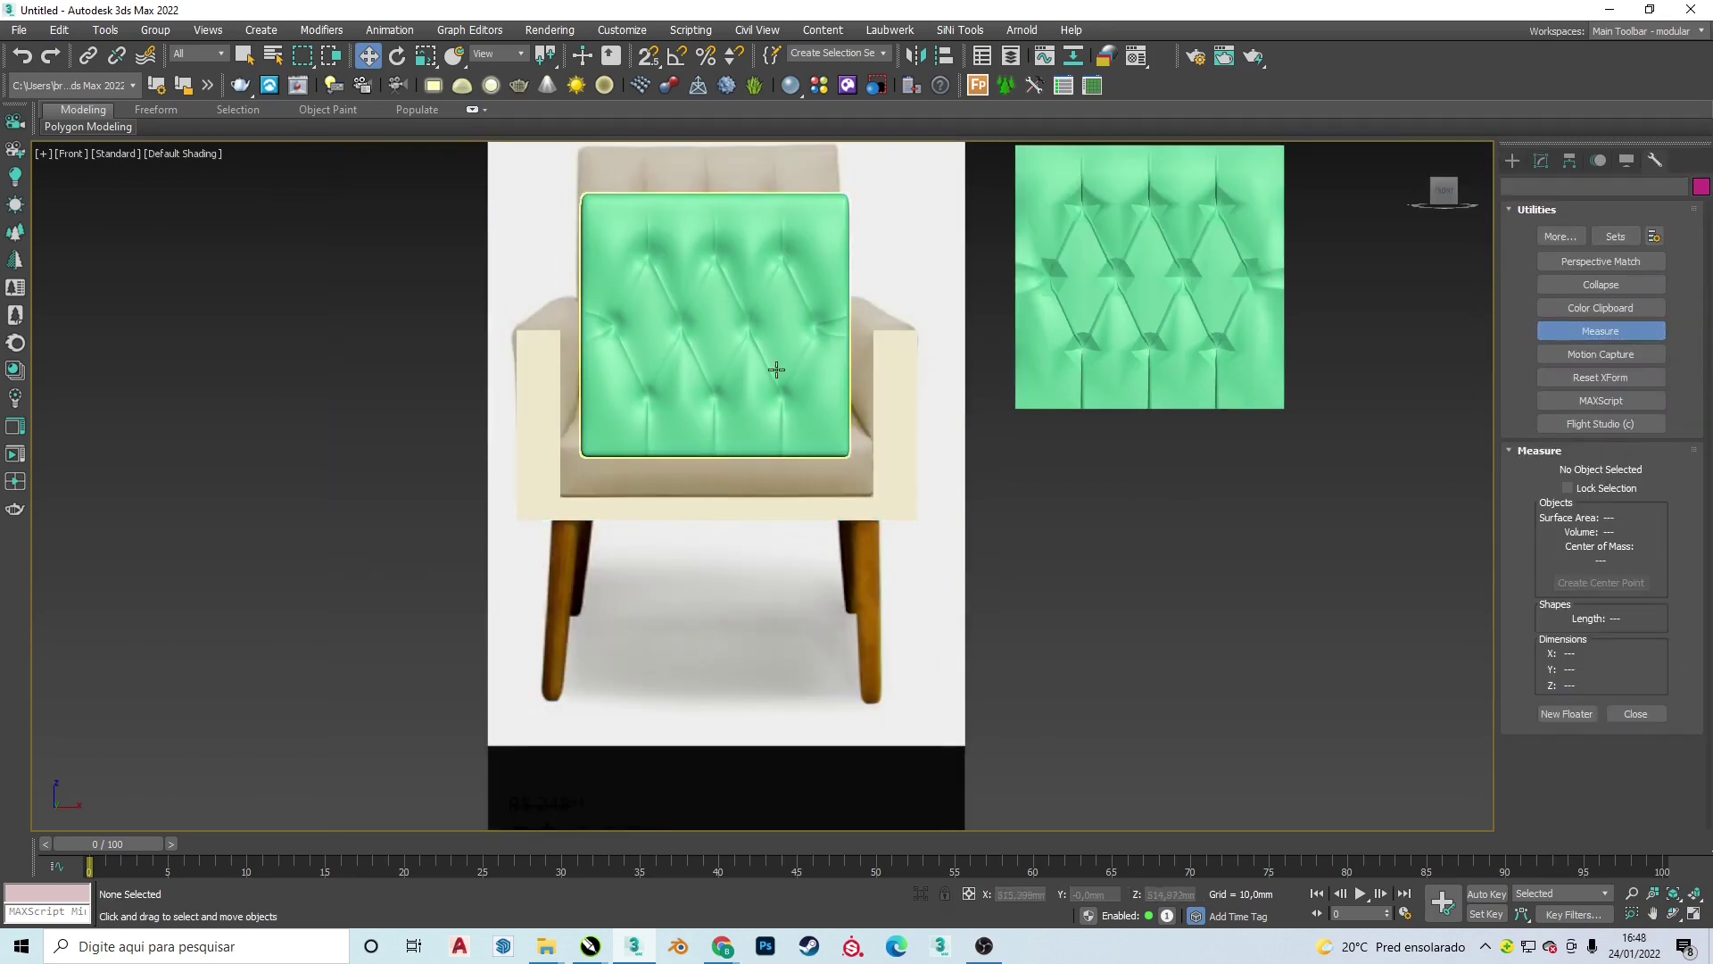
- Scale the tufted cushion plane to 114% wide and taller, then frame it in Left view
key("r")
left_click(776, 370)
mouse_move(769, 327)
left_mouse_down()
mouse_move(792, 329)
mouse_move(728, 254)
left_mouse_up()
key("r")
key("p")
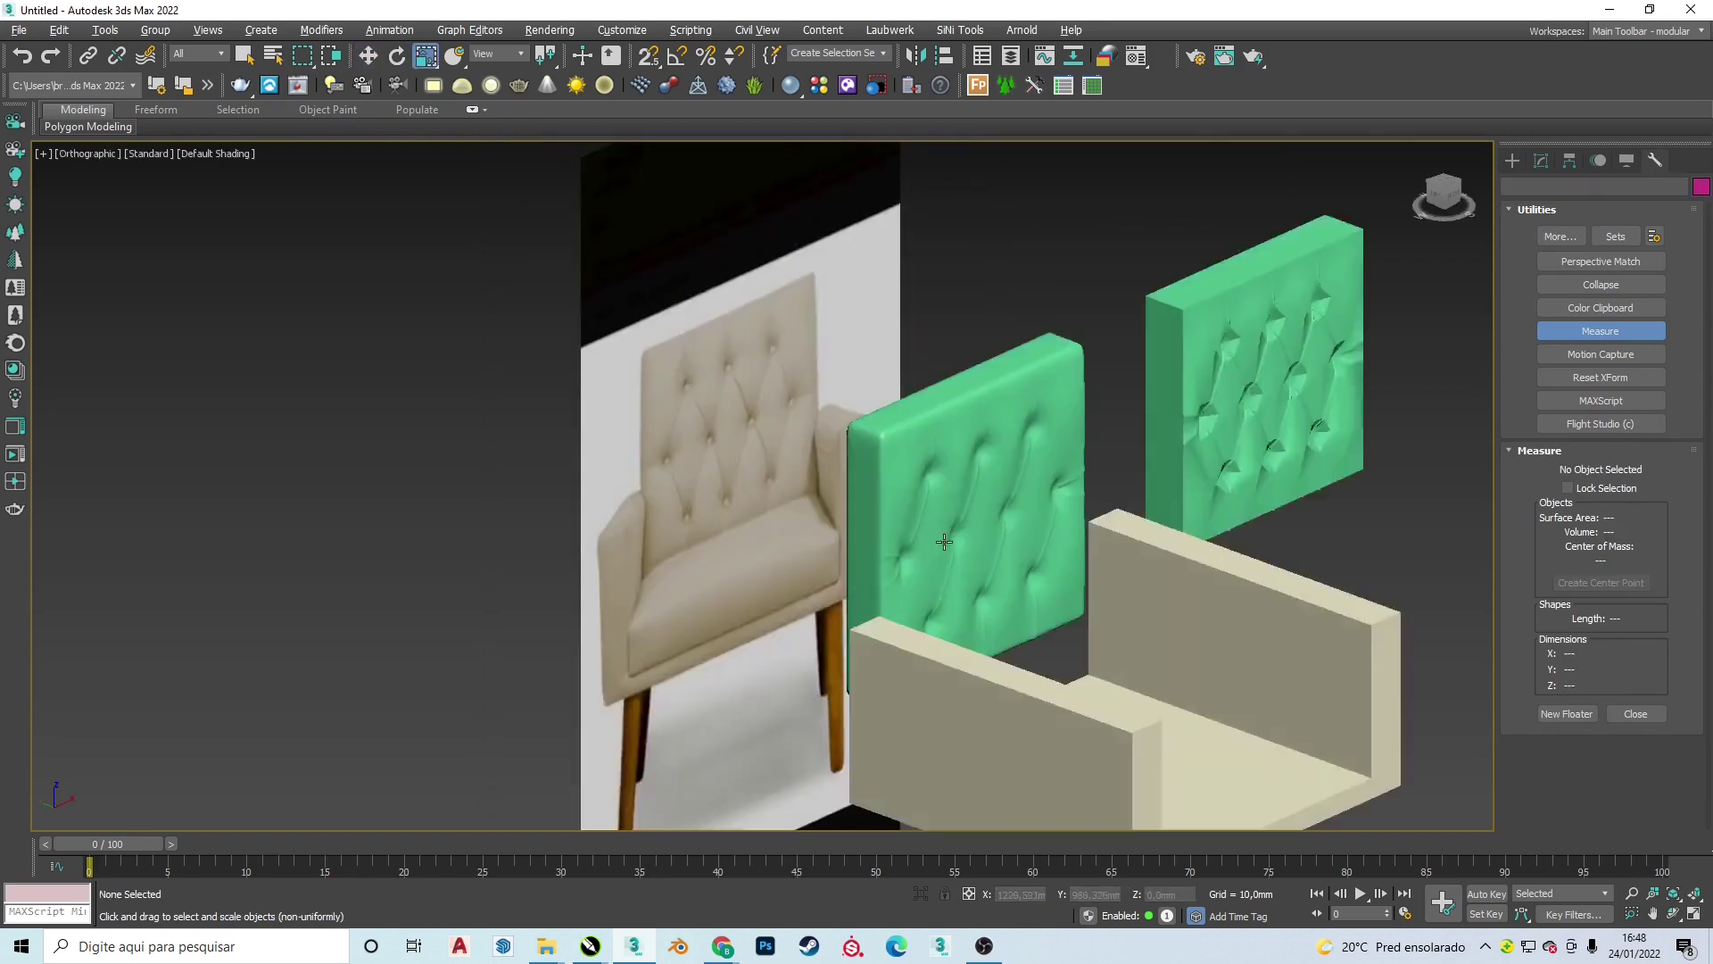
key("l")
key("z")
- Undo the last change and select the vertices on Box002's top edge
key("w")
scroll(729, 297, "up", 2)
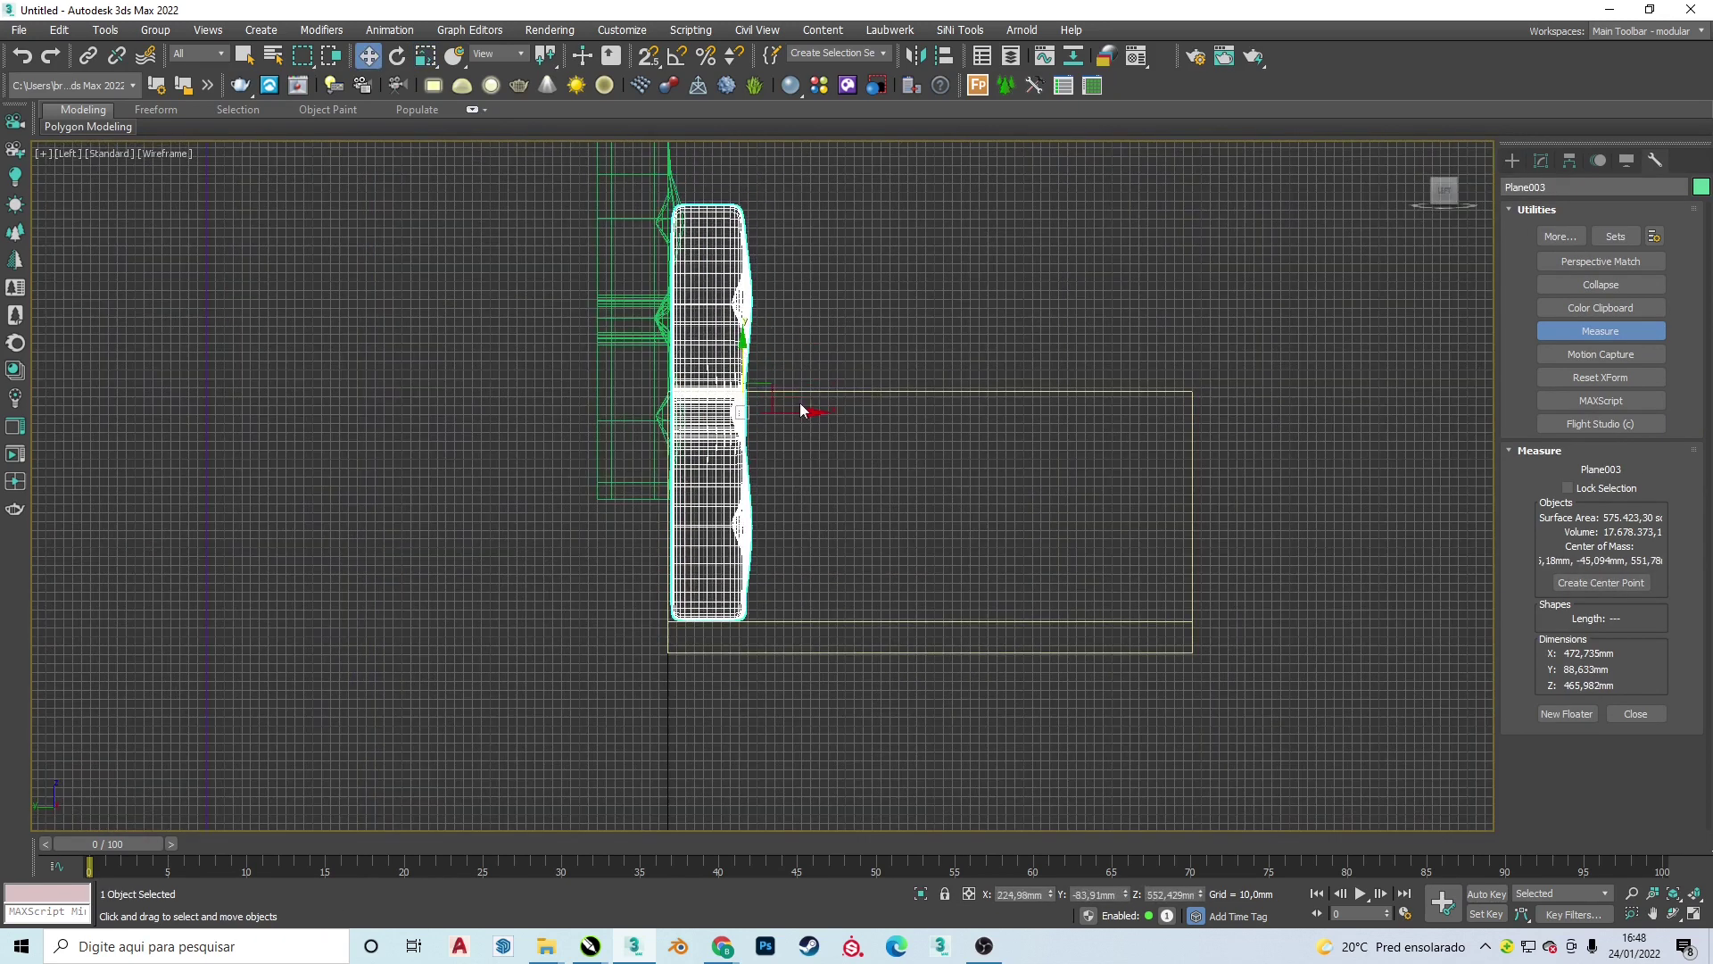
key("ctrl+z")
key("ctrl+z")
key("ctrl+z")
key("1")
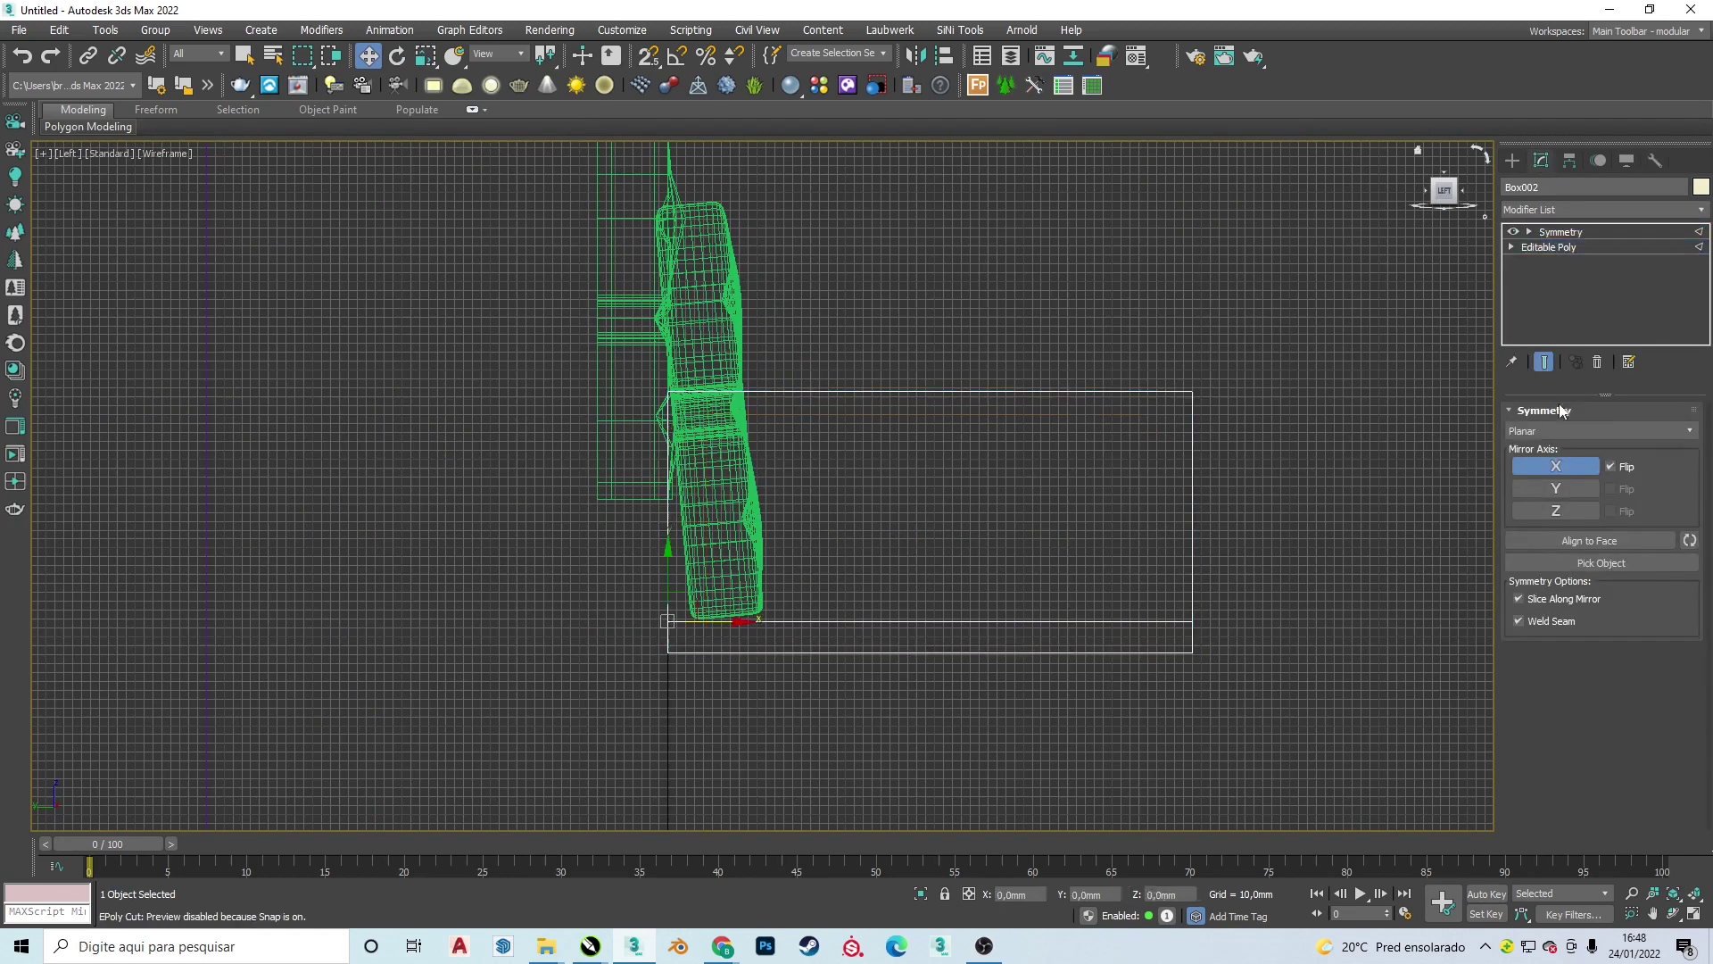
left_click(723, 391)
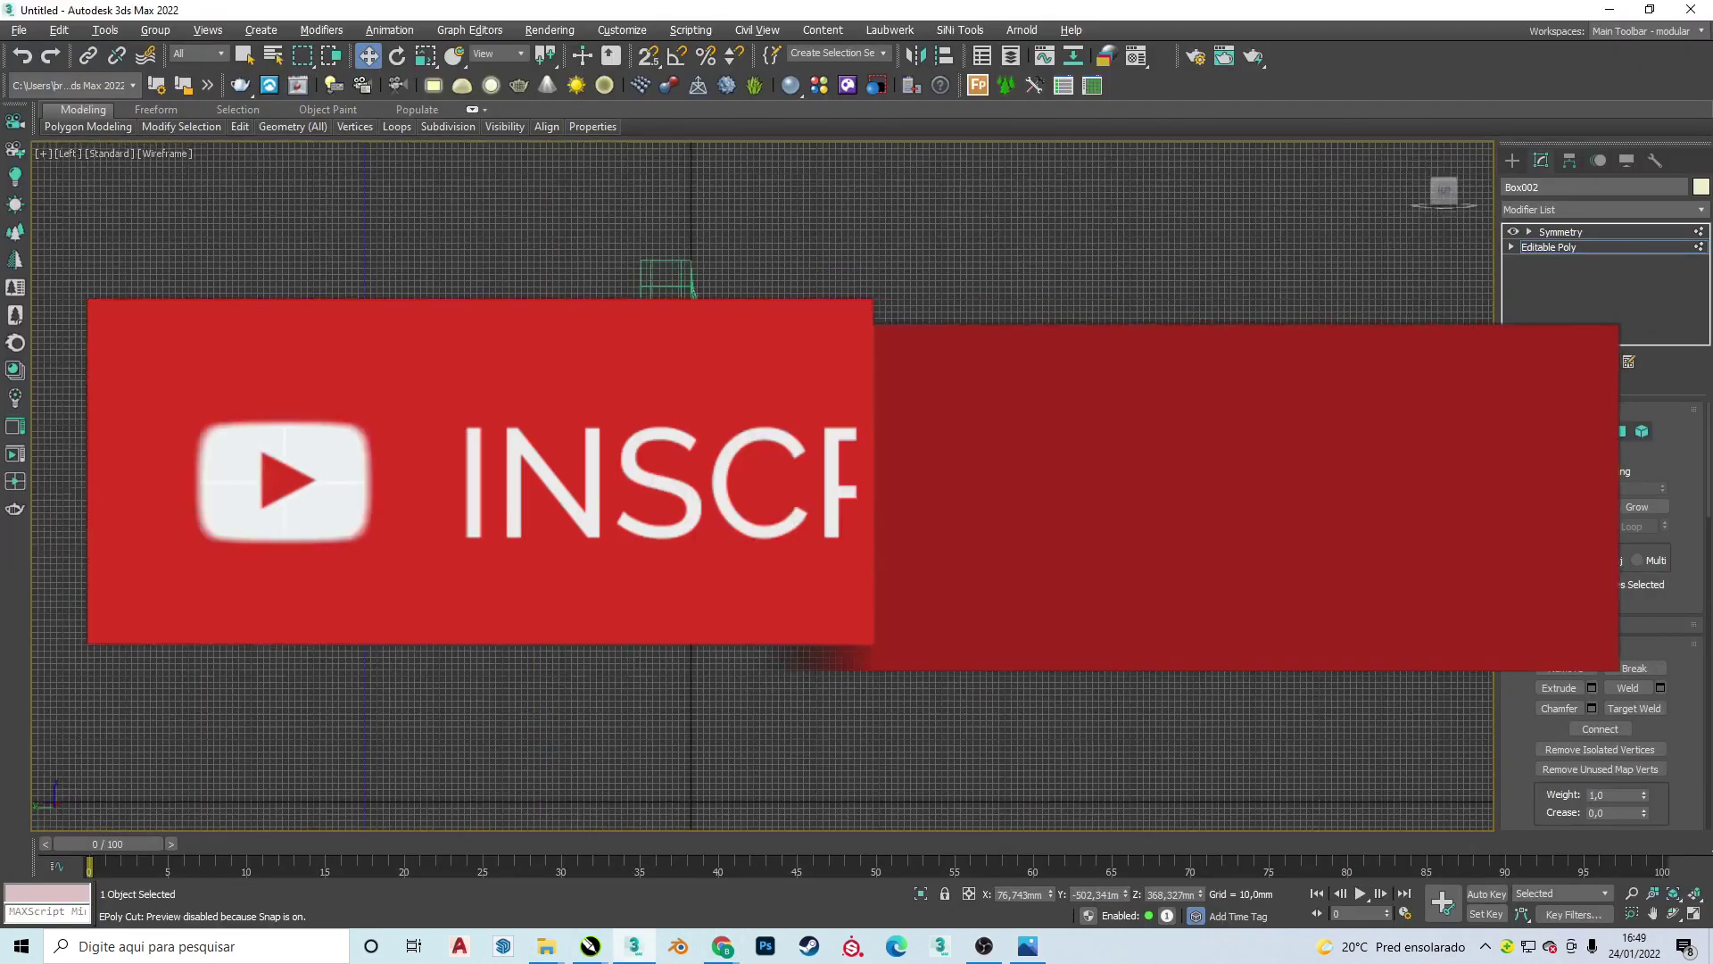
- Frame the green cushion in Front view with shaded surfaces and edged faces
key("f")
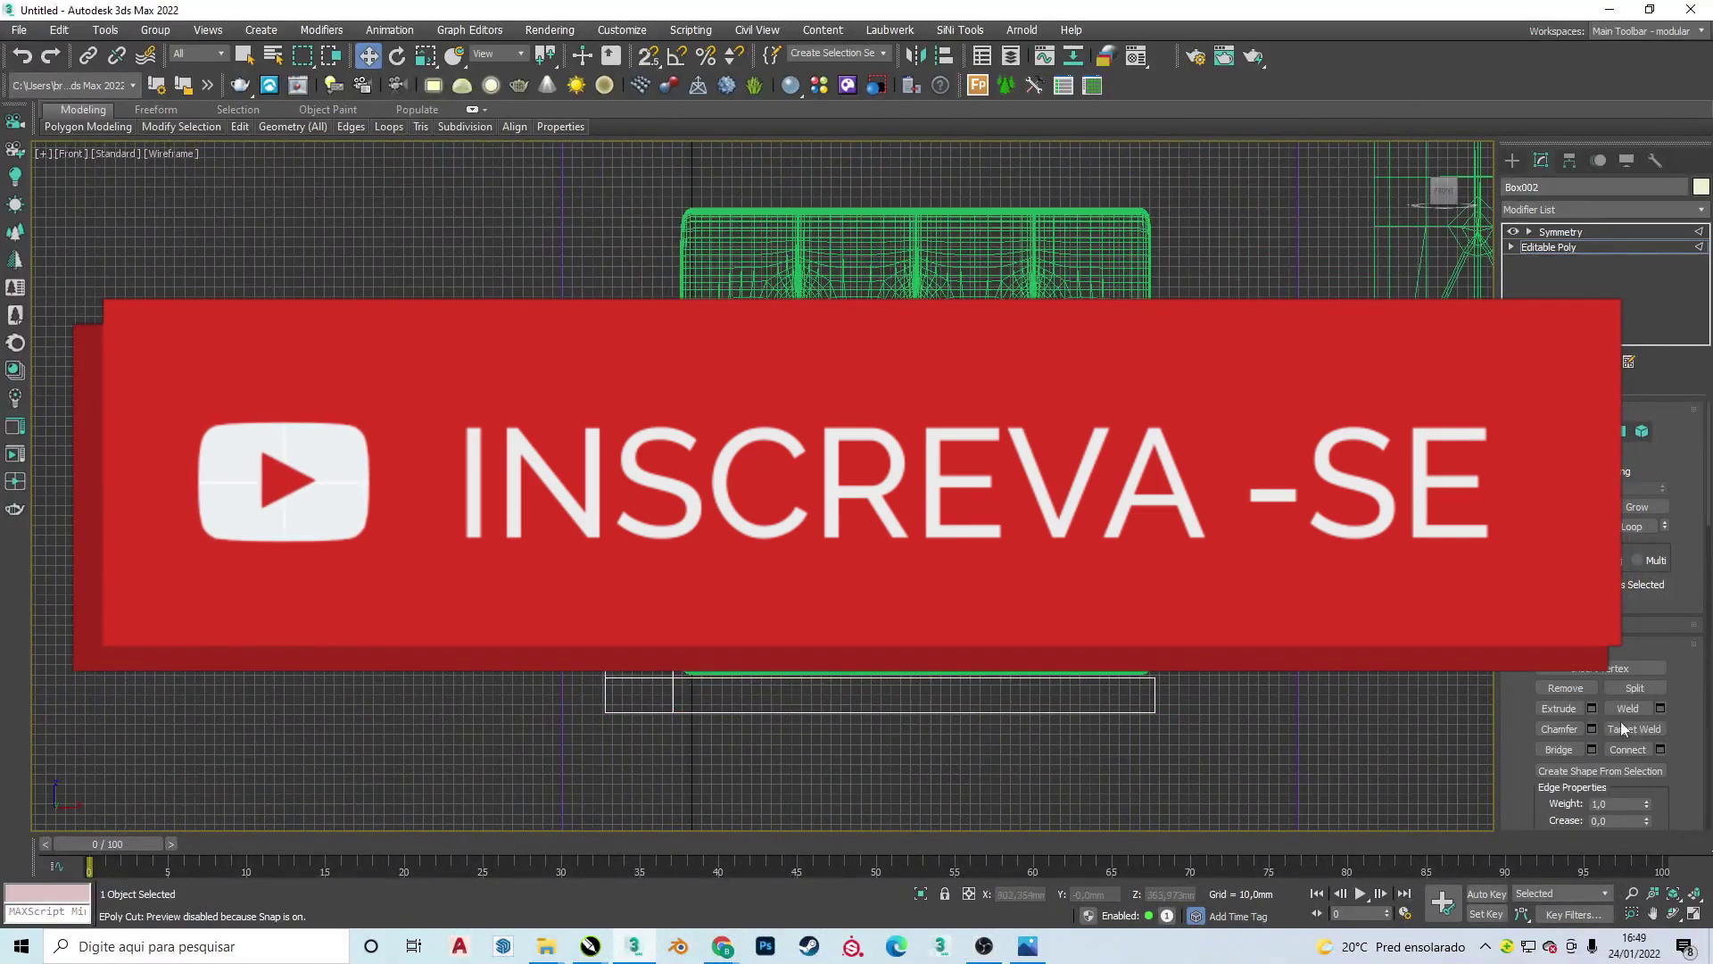
key("z")
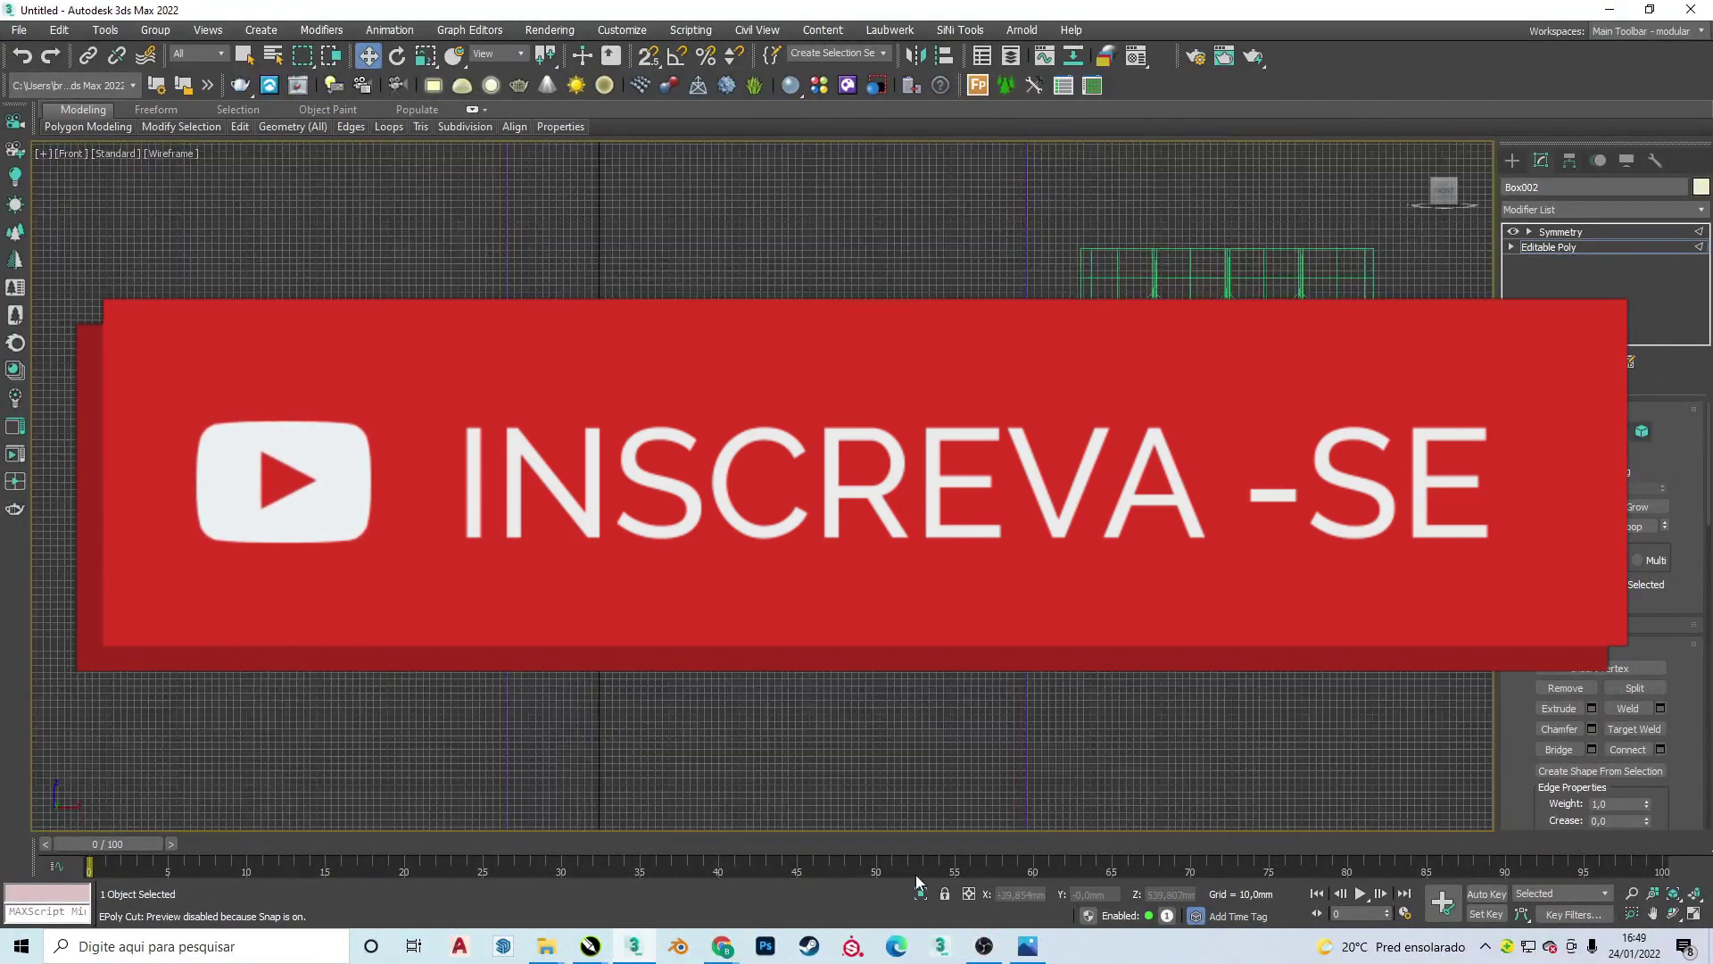
key("F3")
key("F4")
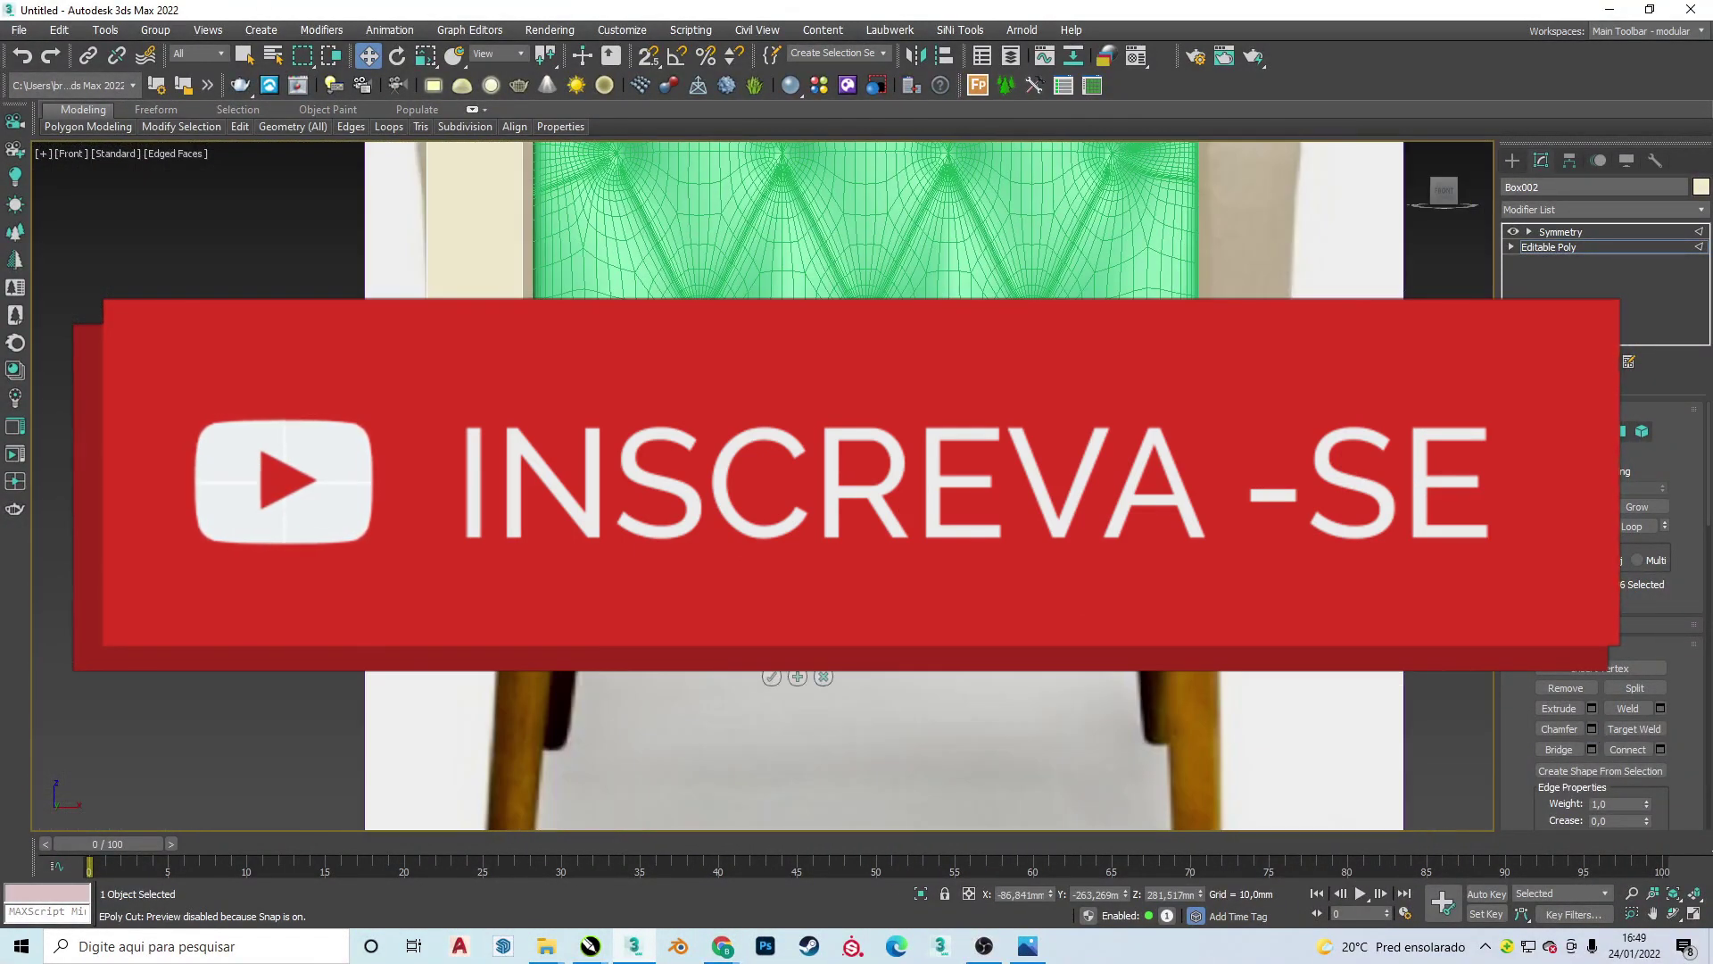
- Chamfer the frame's outline edge loops by 2,677 mm
key("t")
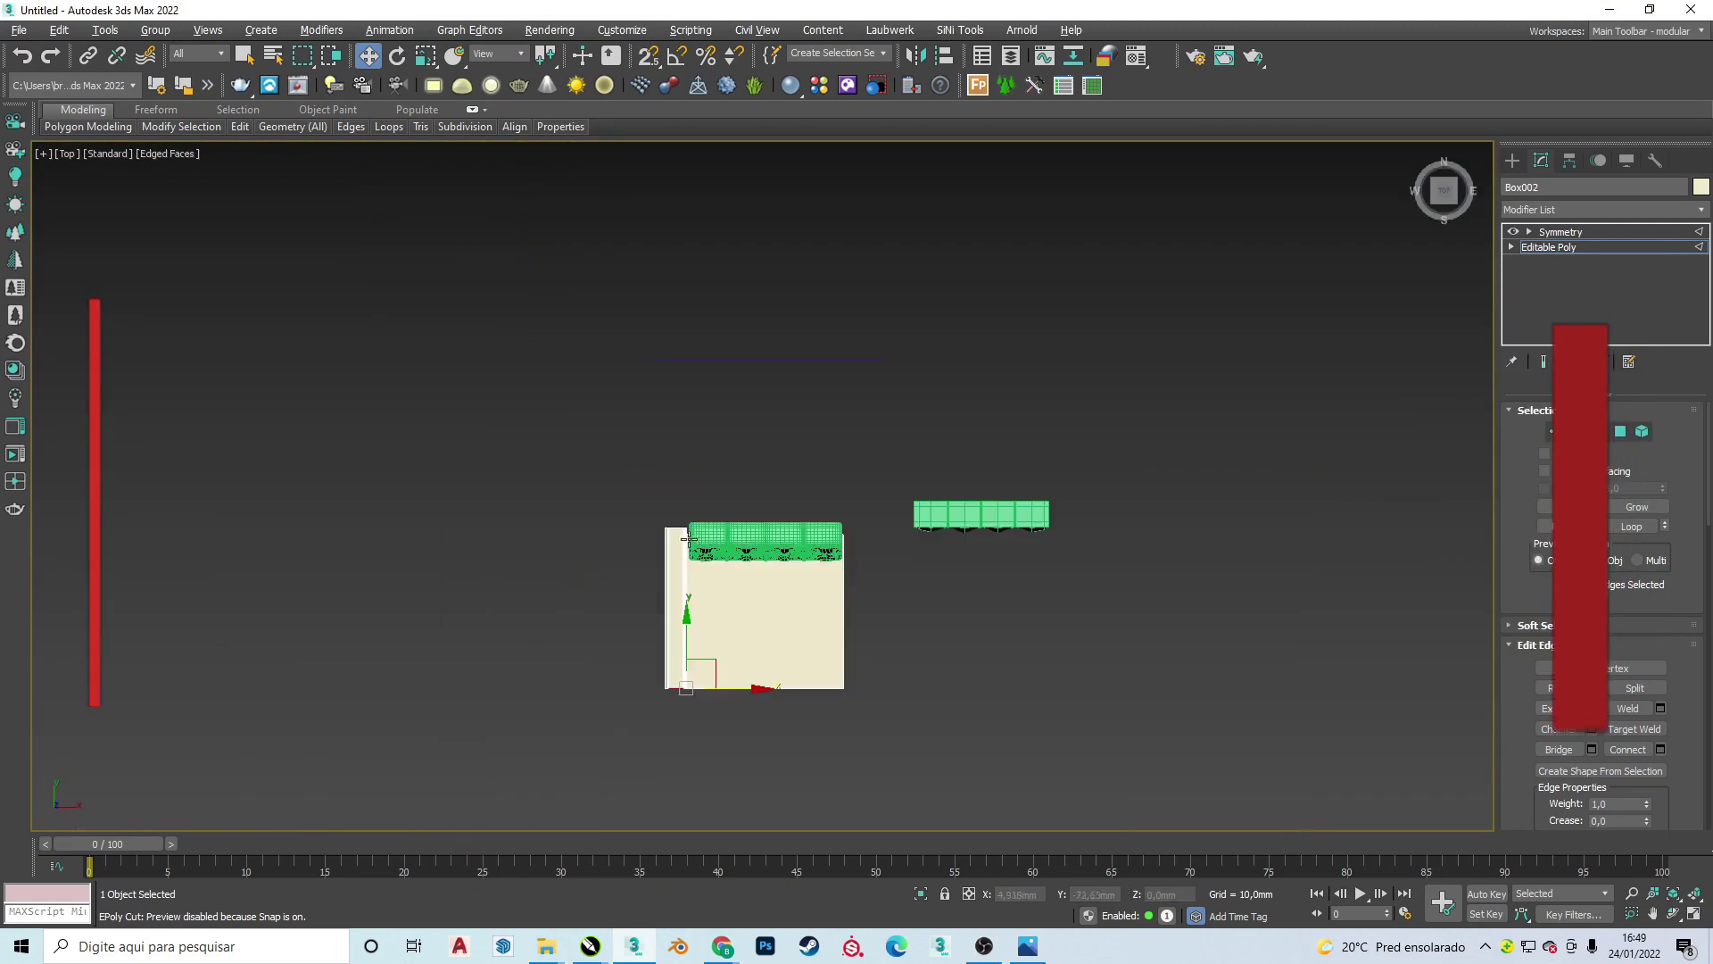
middle_click_drag(584, 473, 719, 699, "alt")
scroll(719, 699, "up", 5)
double_click(585, 668)
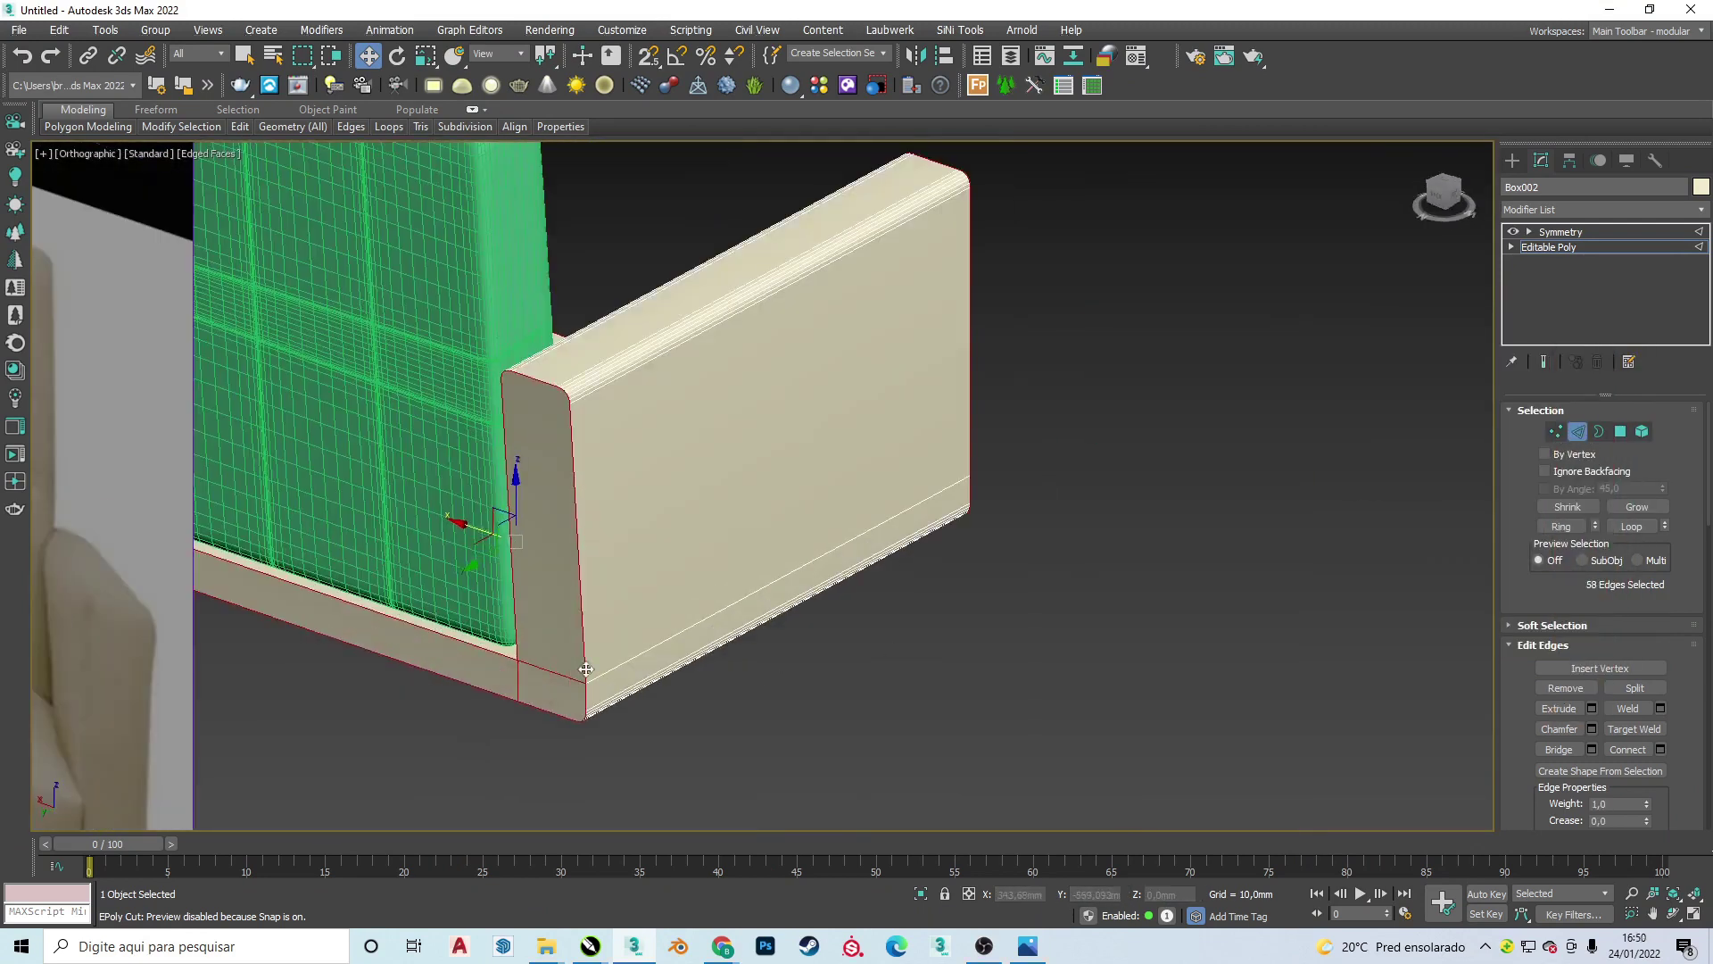
left_click(1590, 729)
key("Return")
- Add a TurboSmooth modifier to the seat frame in Front view
key("f")
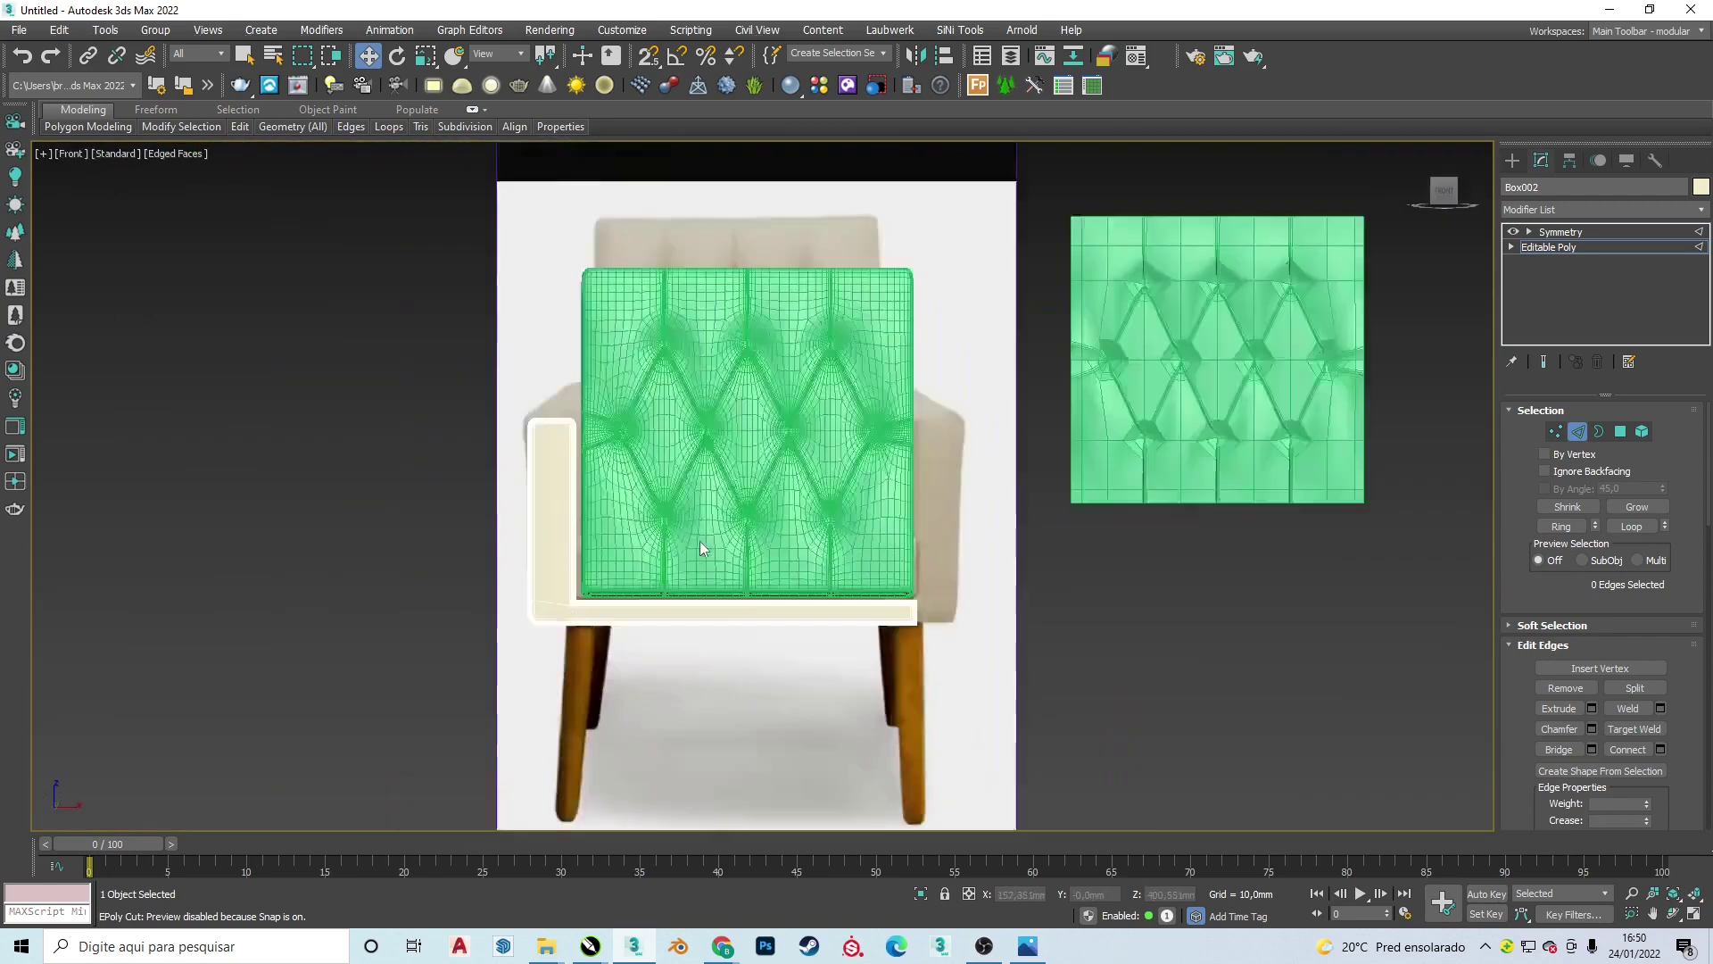
left_click(1569, 206)
type("turbo")
key("Return")
left_click(1548, 262)
key("z")
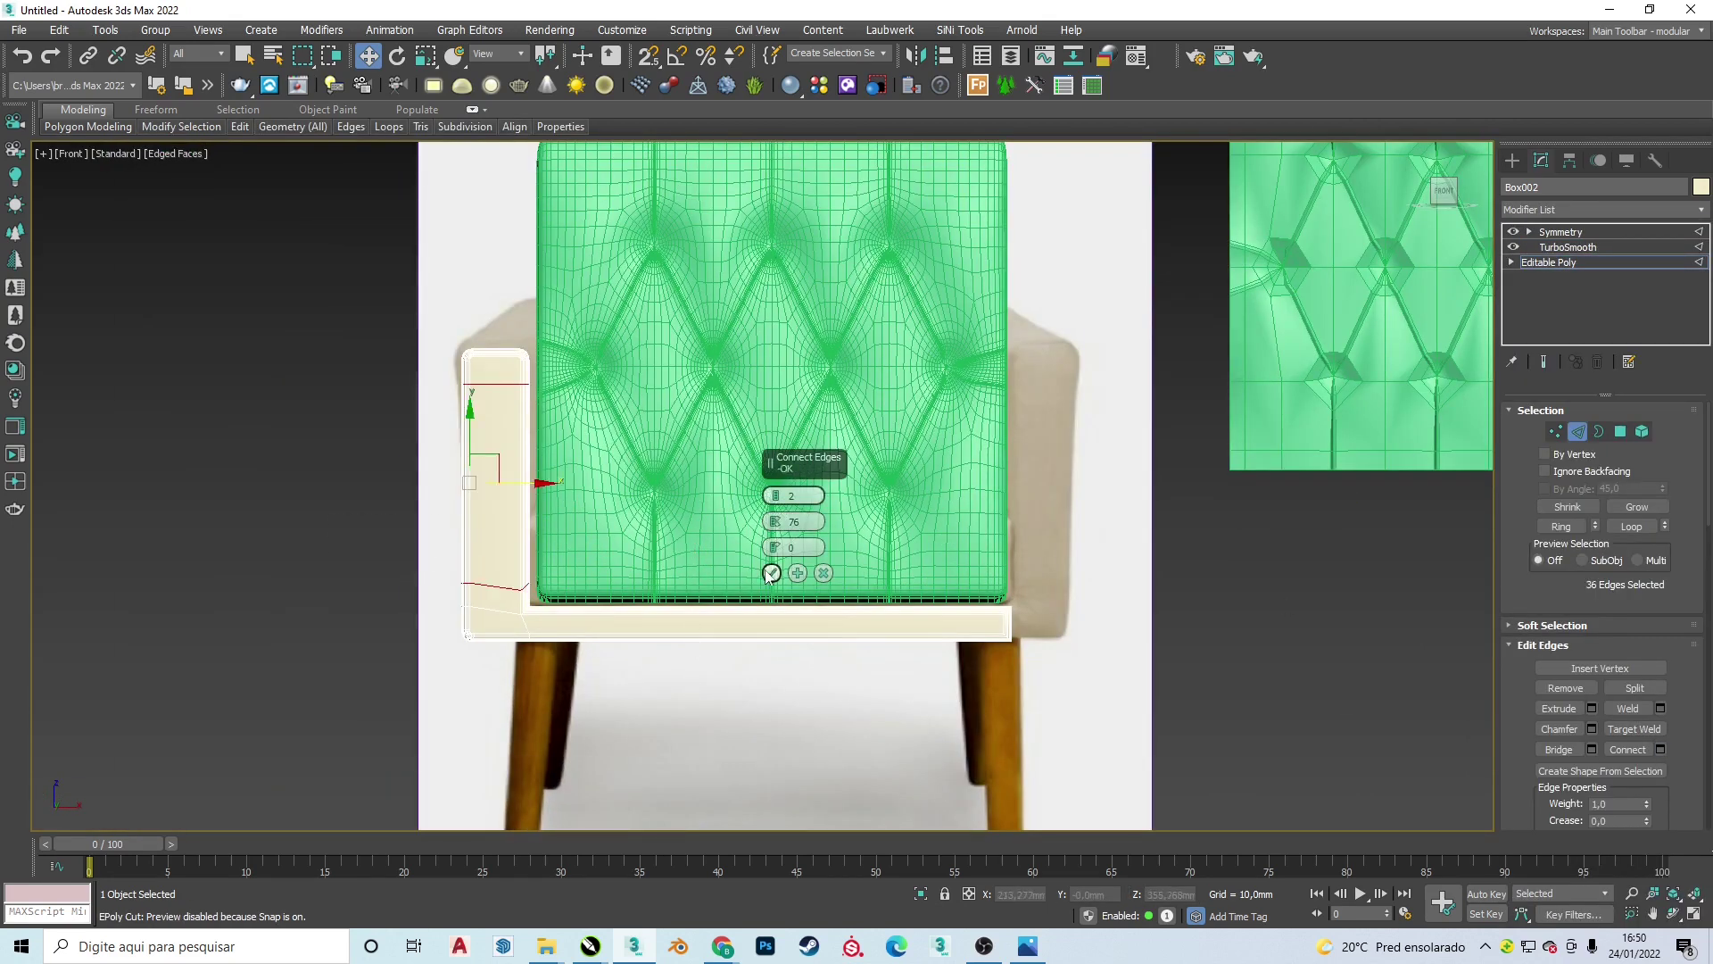
left_click(1567, 247)
- Return to the frame's vertices and adjust a vertex on the rounded corner
scroll(535, 348, "up", 5)
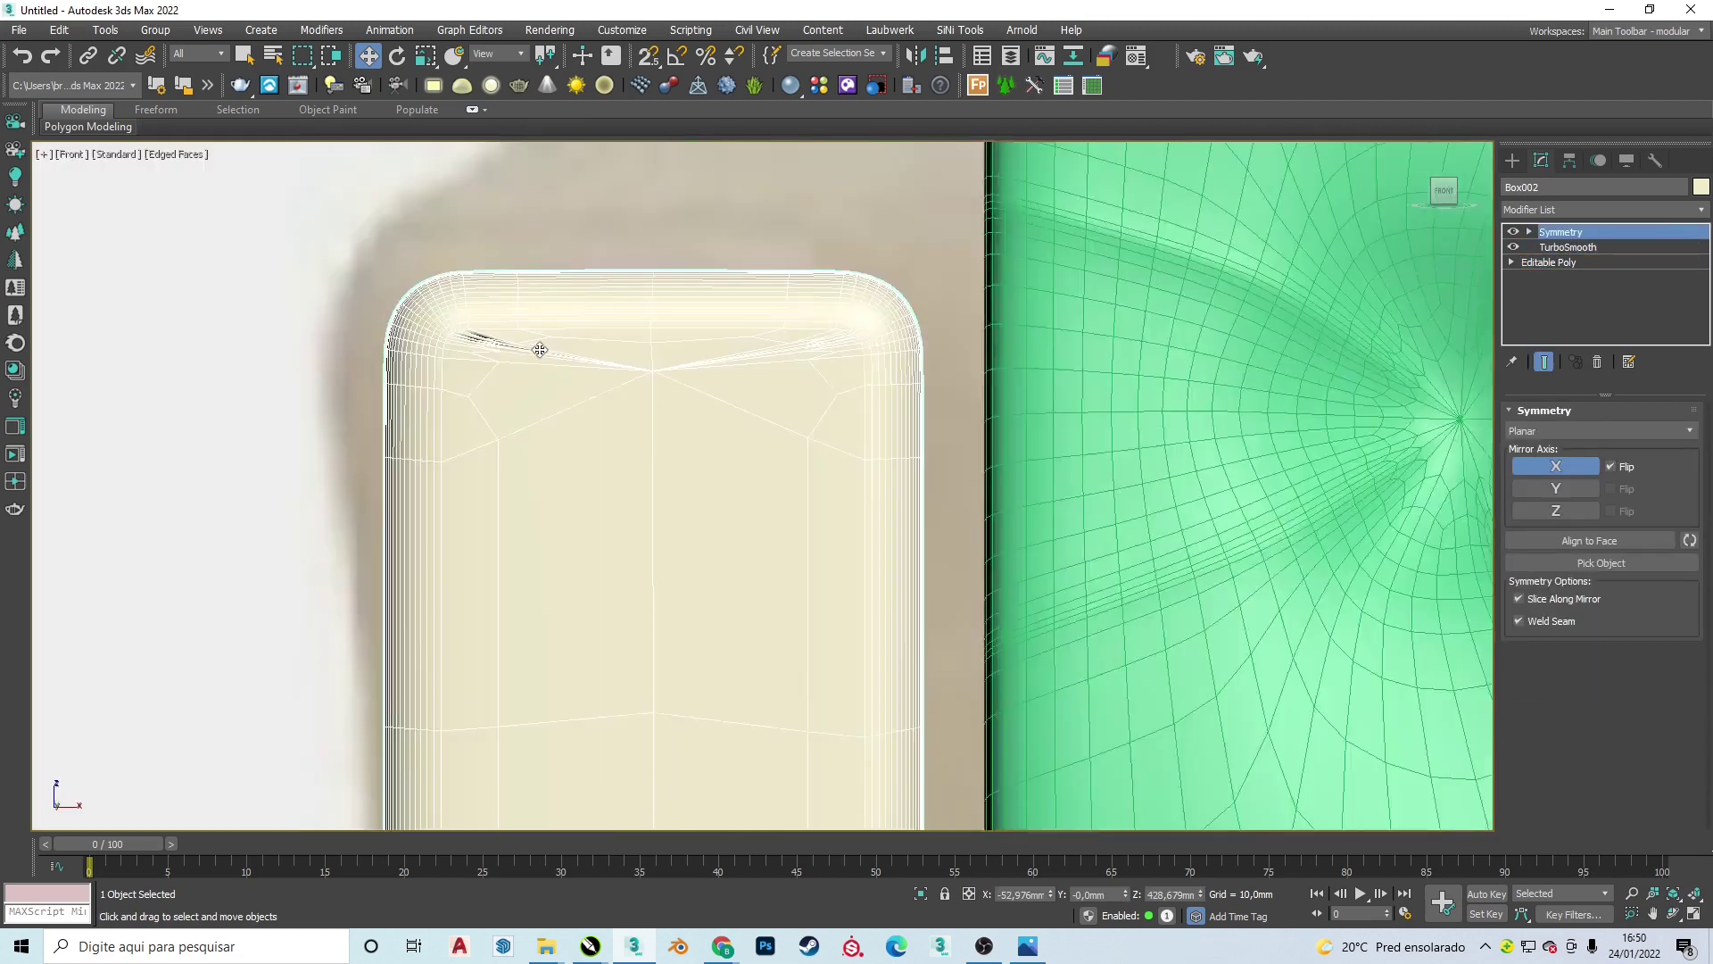
scroll(535, 348, "up", 3)
left_click(1562, 262)
scroll(1597, 535, "down", 3)
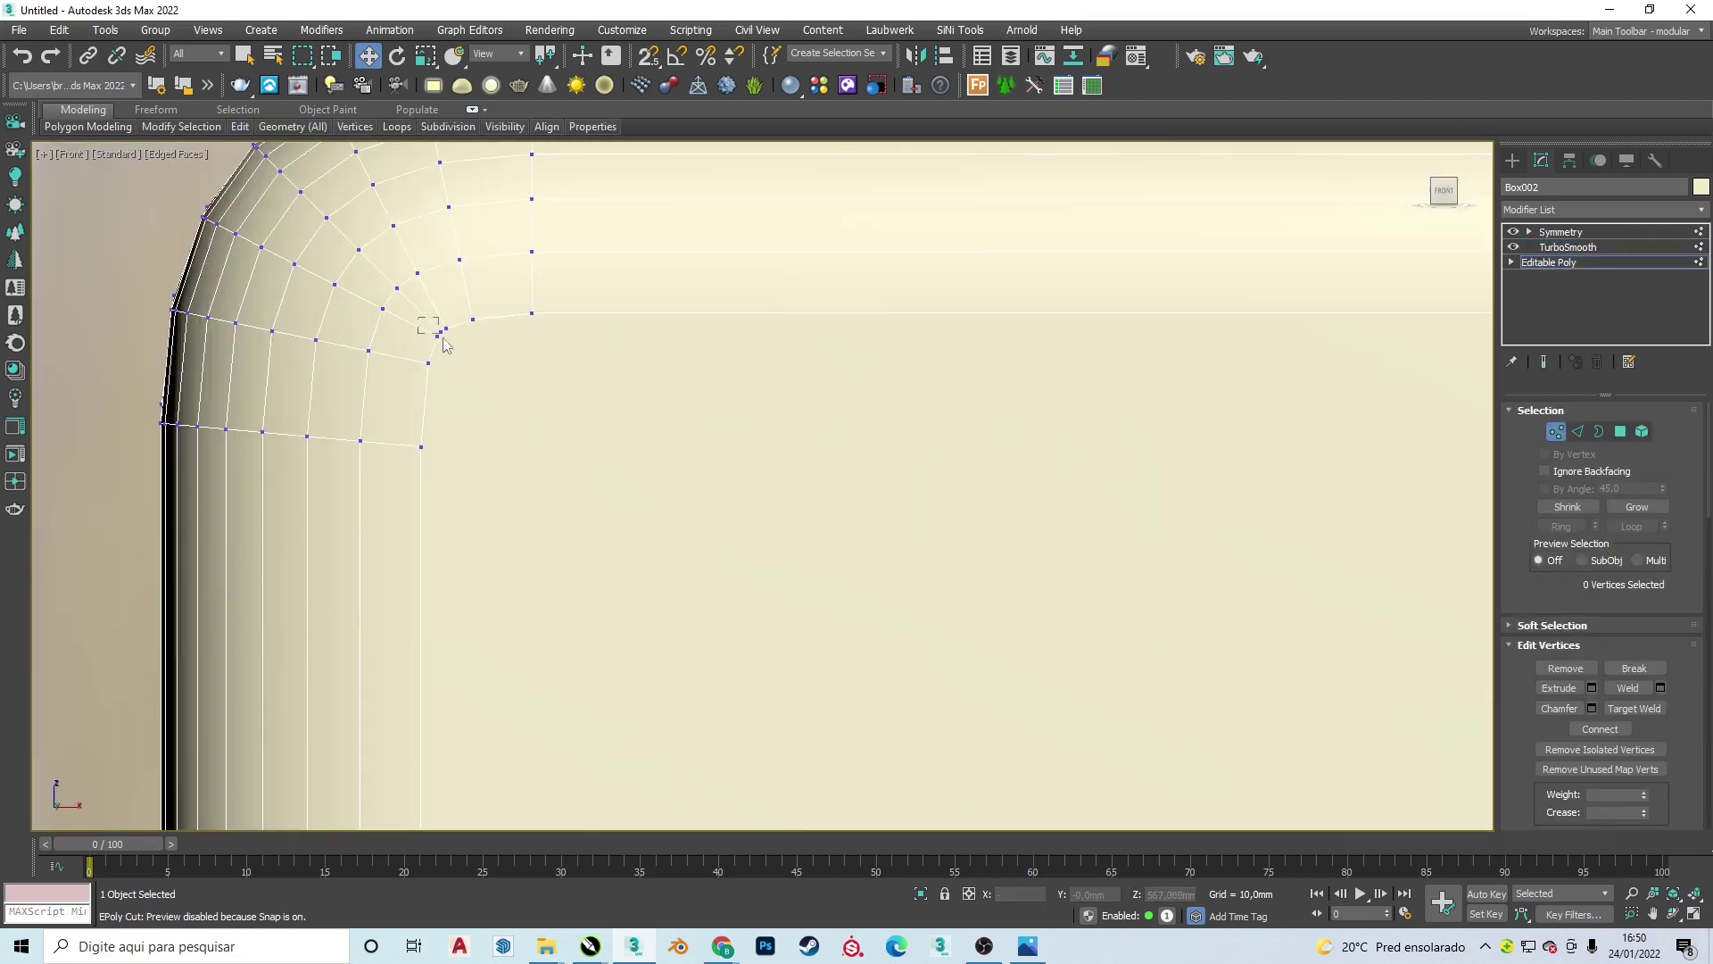
scroll(1258, 379, "down", 4)
scroll(1127, 450, "down", 2)
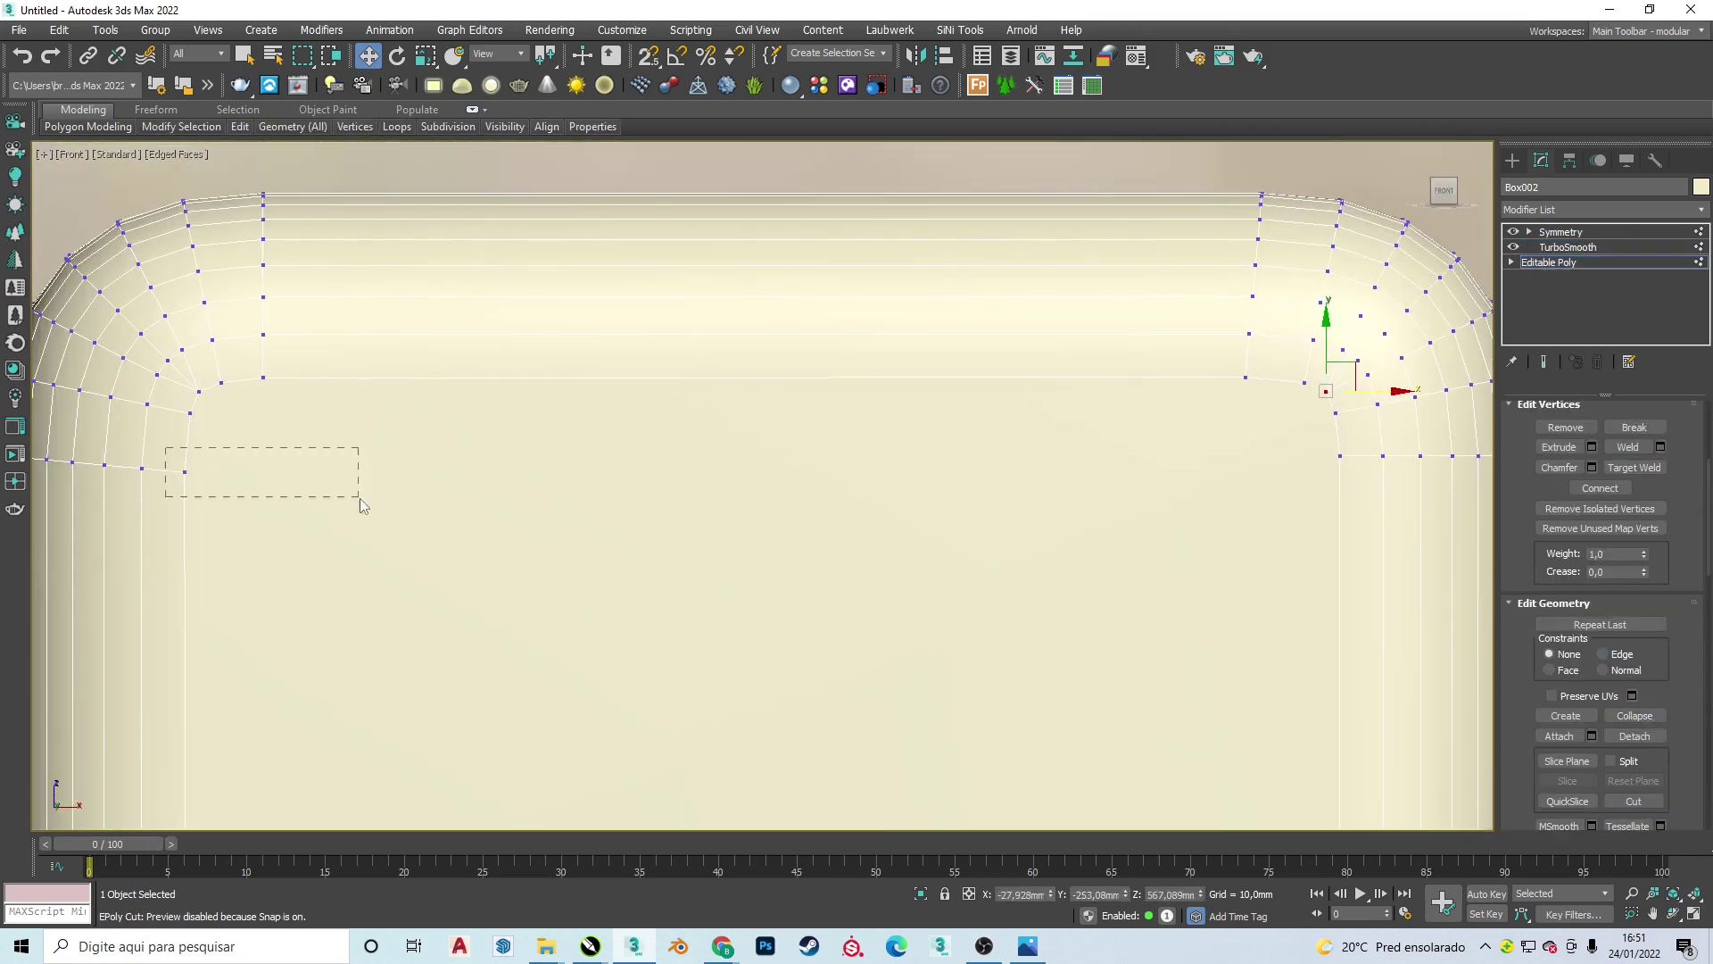
left_click_drag(379, 527, 165, 451)
scroll(1664, 636, "up", 1)
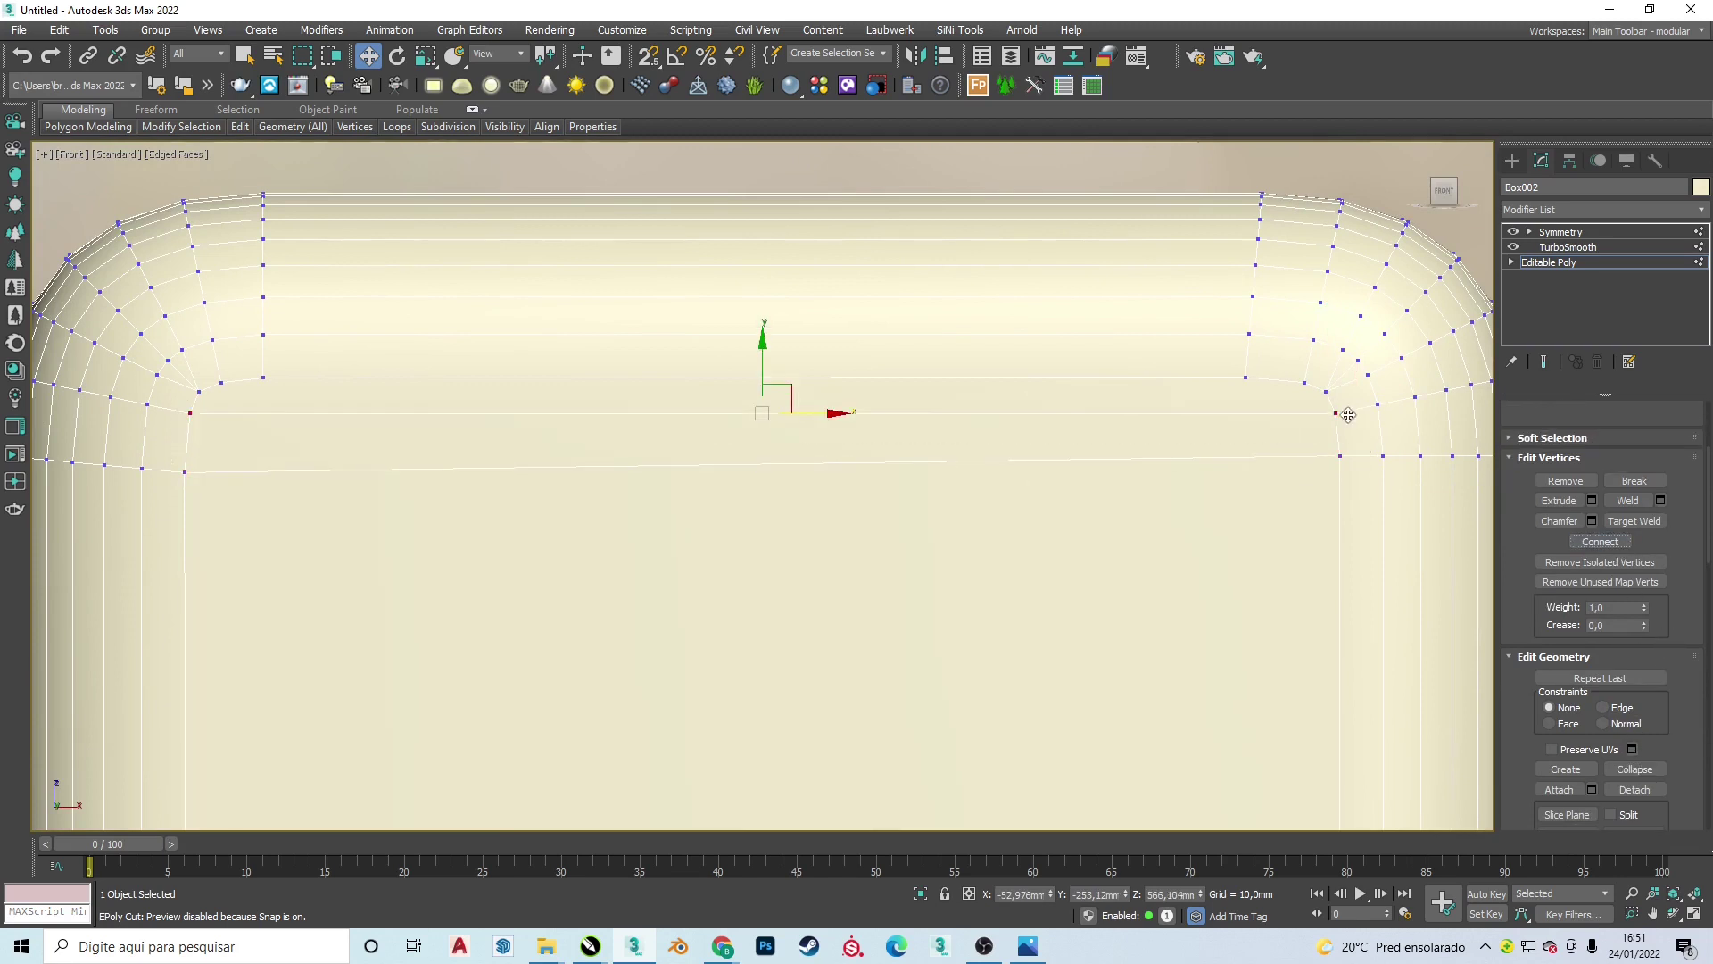
scroll(482, 388, "up", 3)
left_click(1640, 773)
scroll(890, 485, "down", 2)
scroll(741, 428, "up", 1)
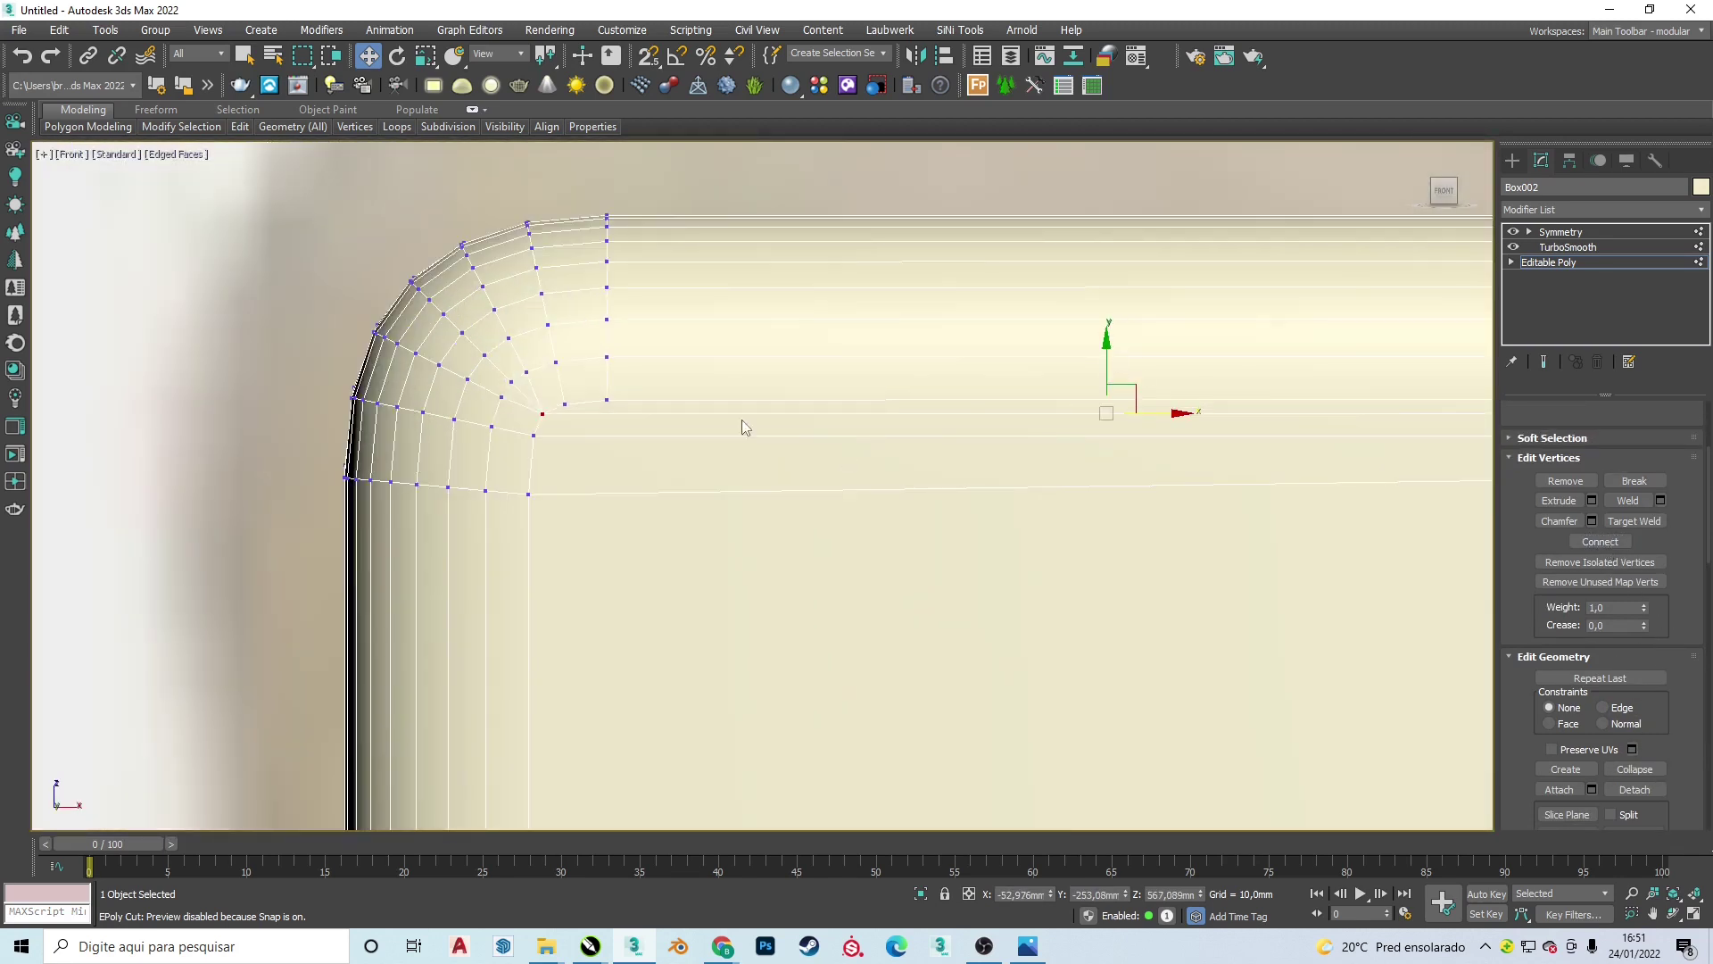
scroll(549, 395, "up", 1)
scroll(770, 506, "down", 2)
scroll(1061, 410, "up", 2)
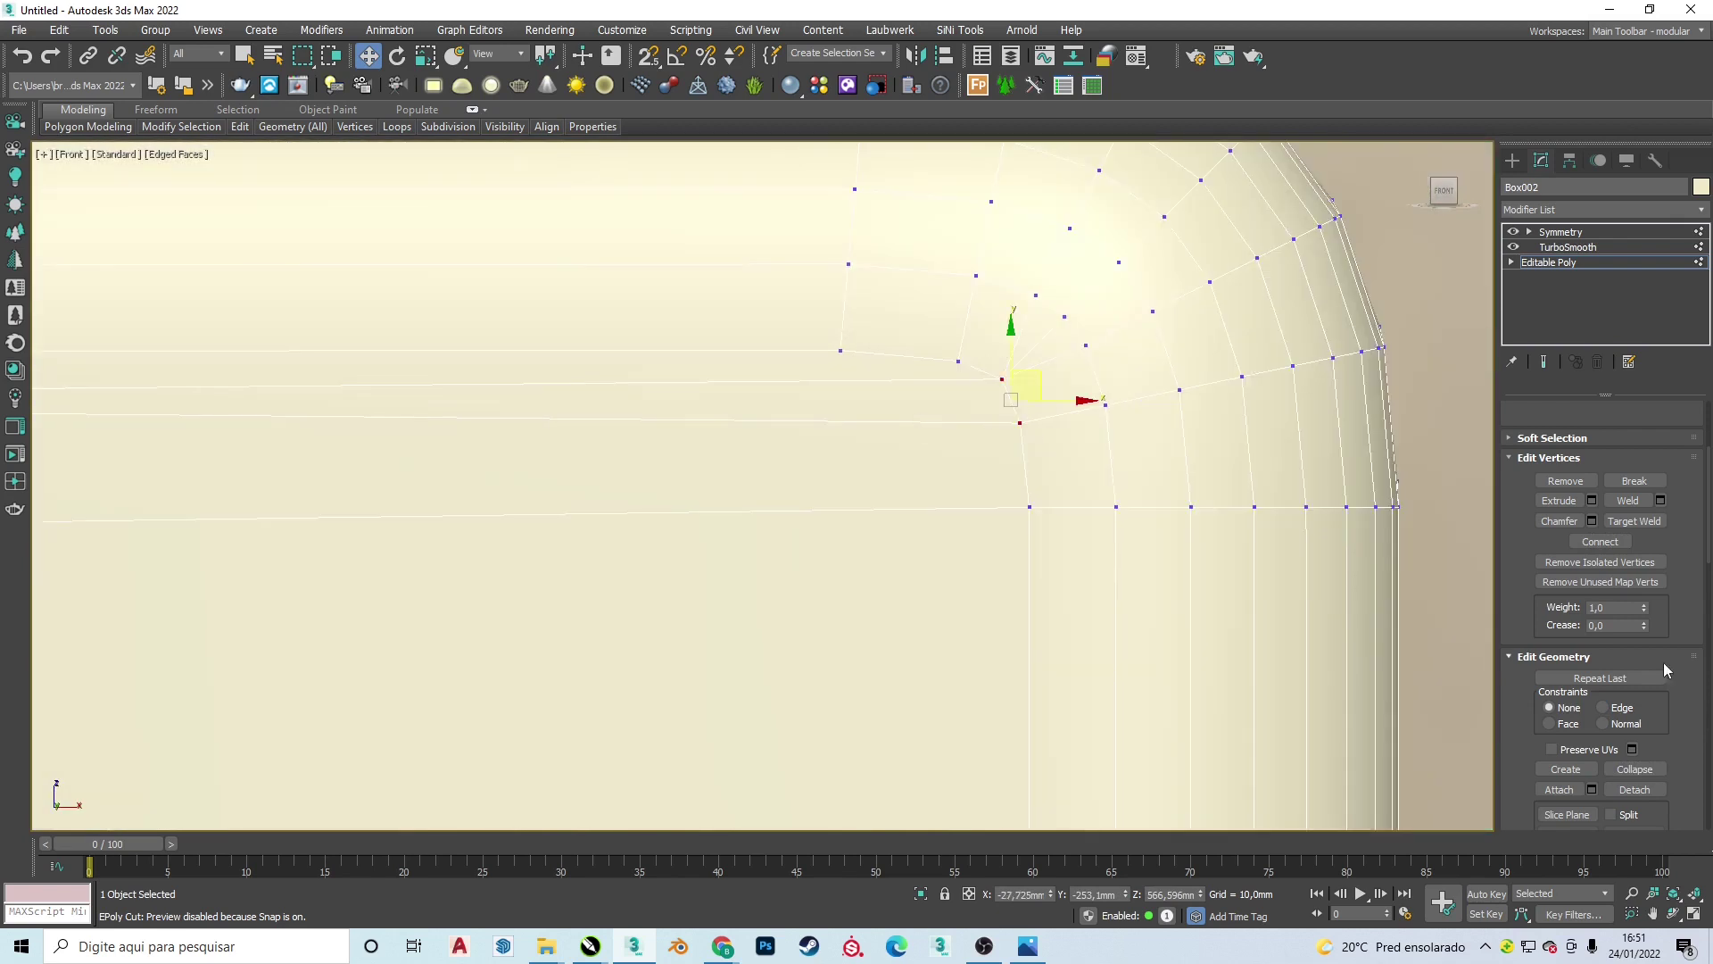
scroll(333, 440, "up", 1)
scroll(1044, 410, "down", 2)
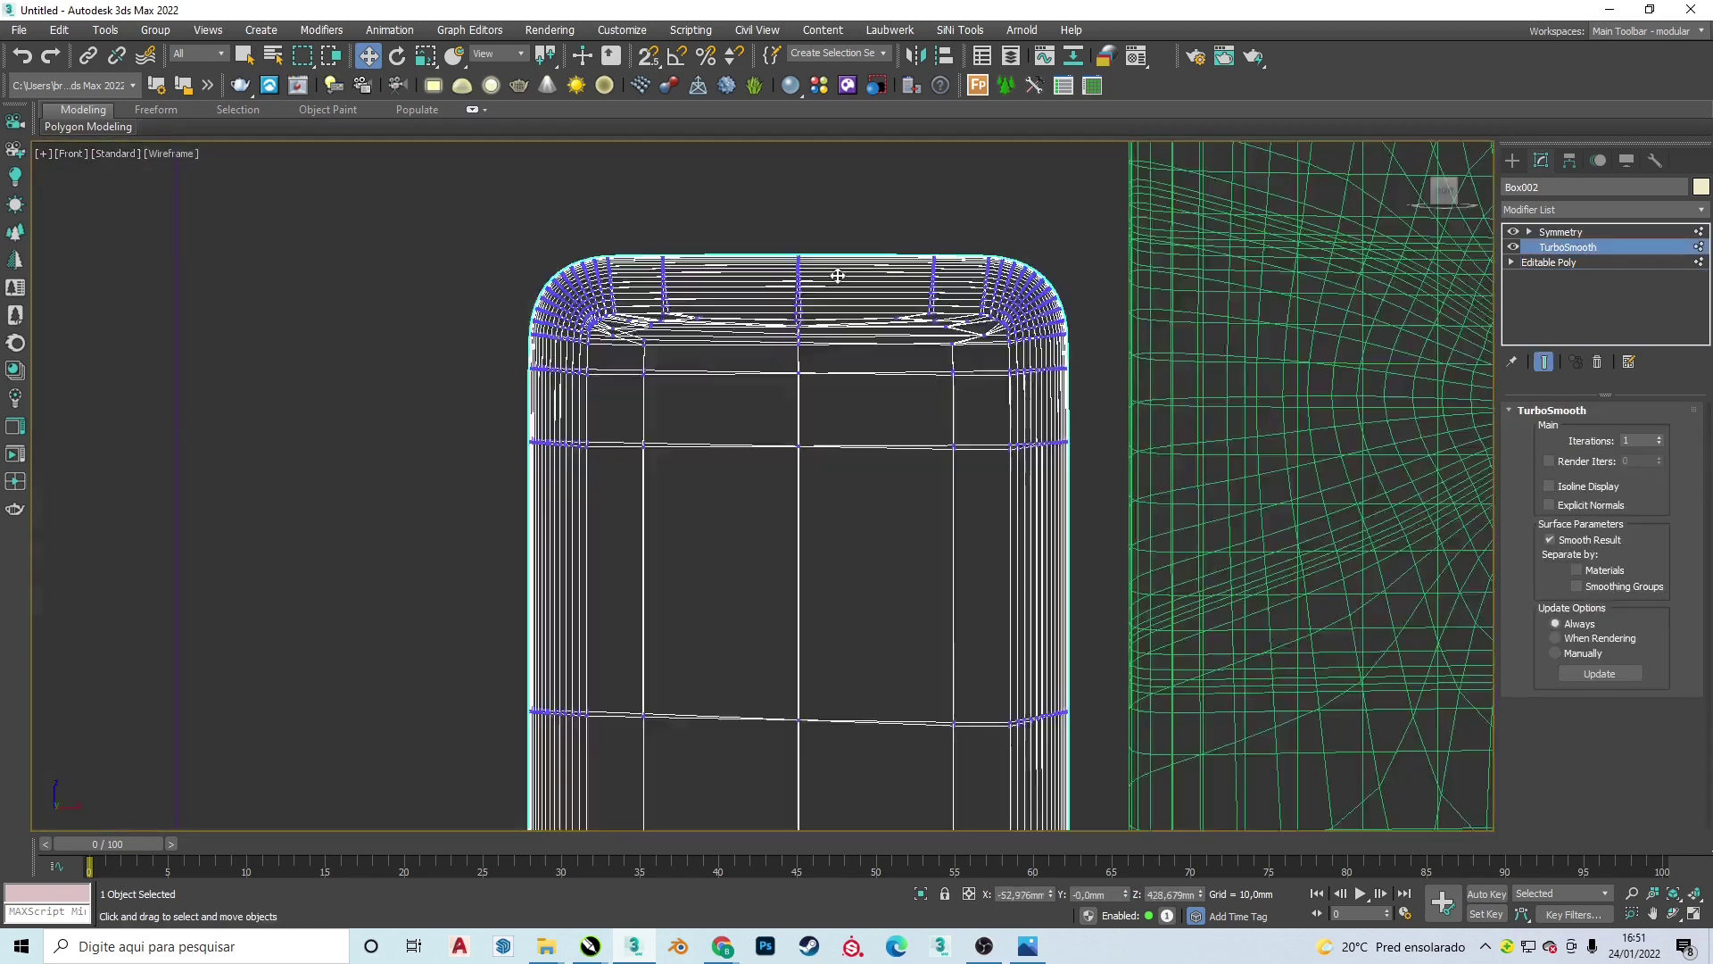
- In wireframe Left view, select Box002's bottom back corner vertices to slant the frame
left_click(1545, 262)
key("F3")
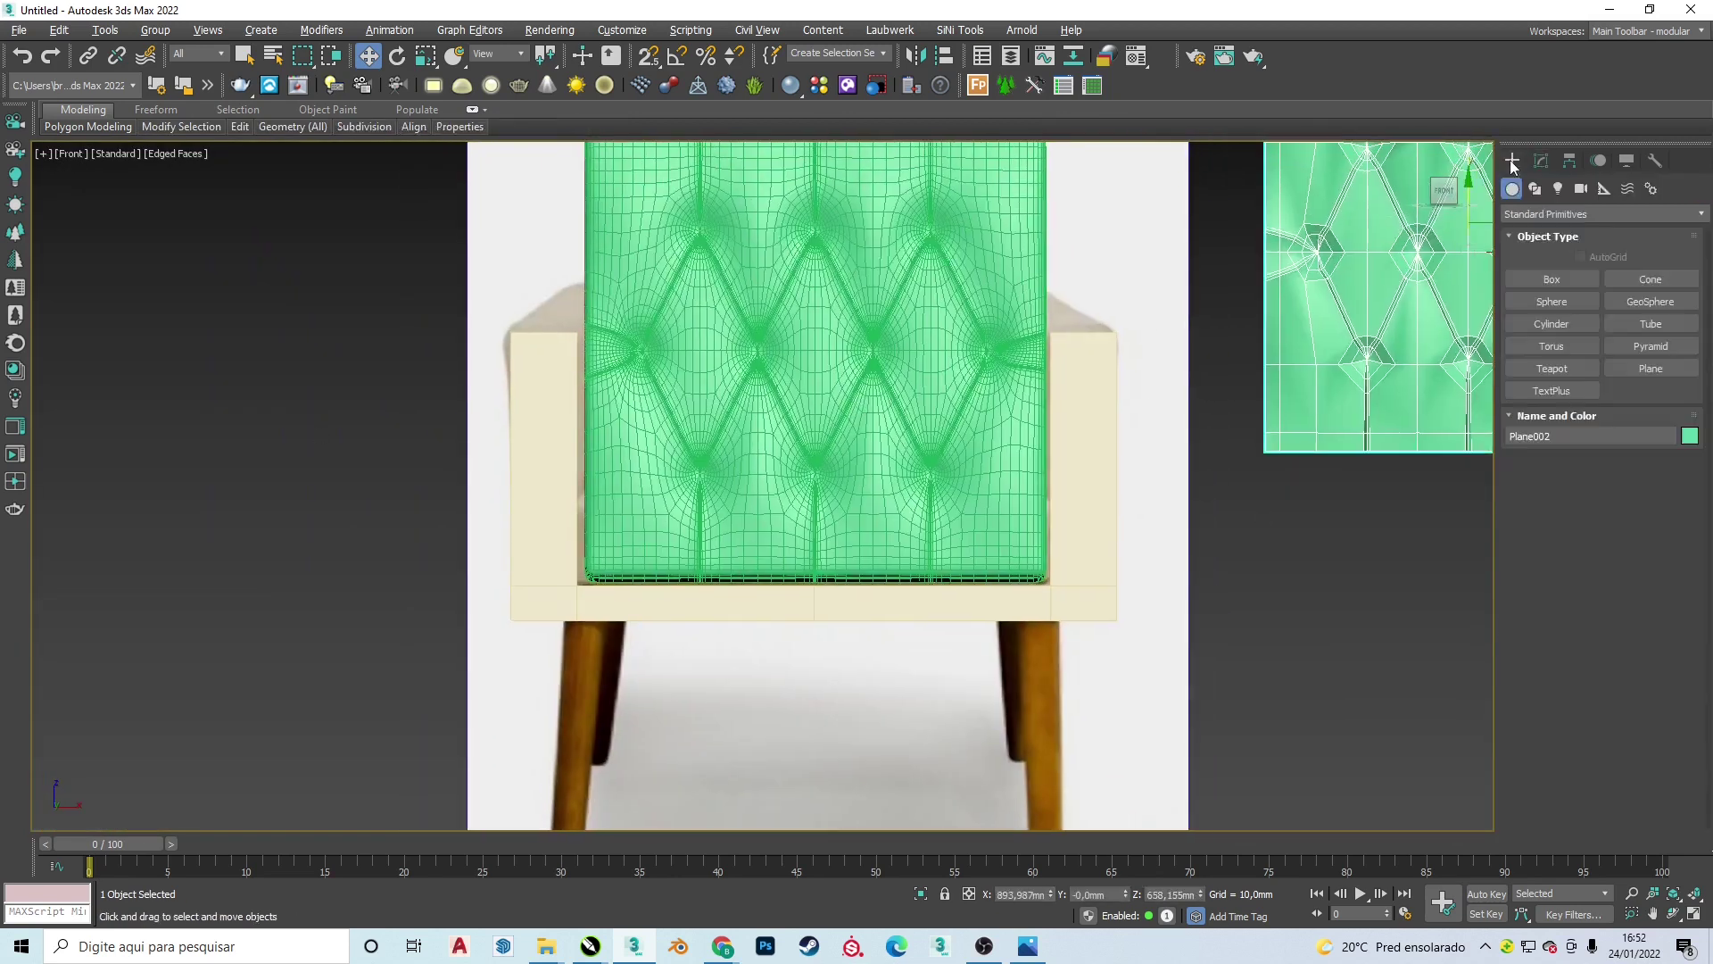
scroll(541, 446, "up", 2)
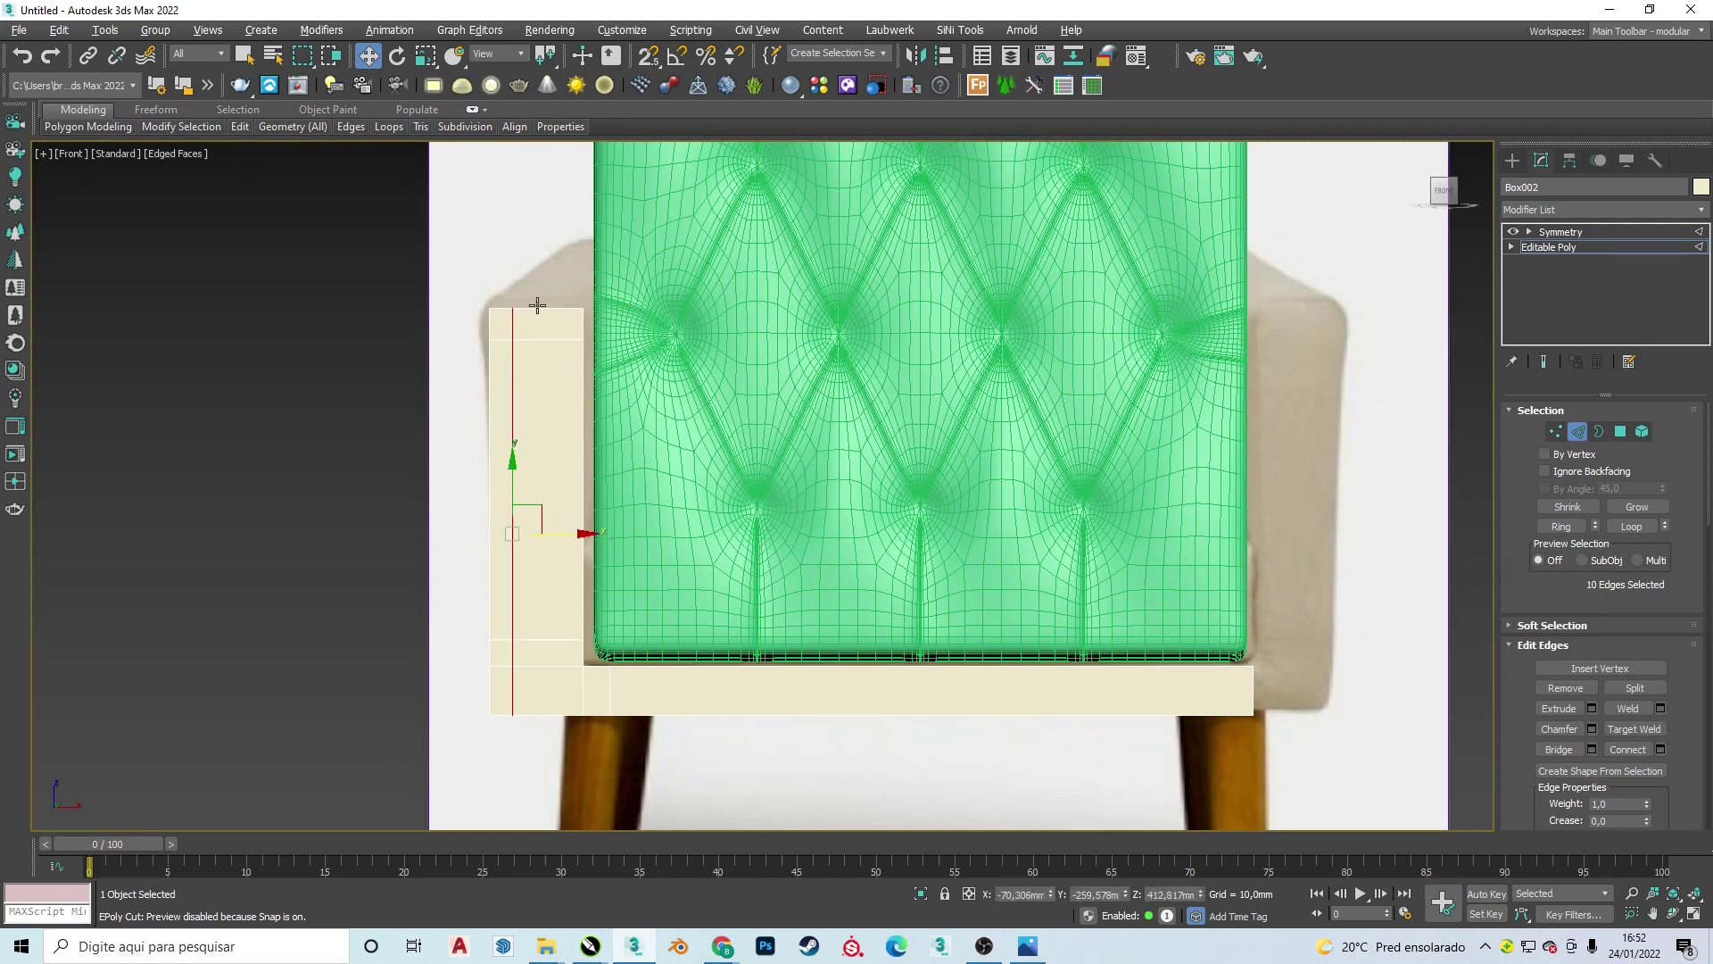
key("l")
key("1")
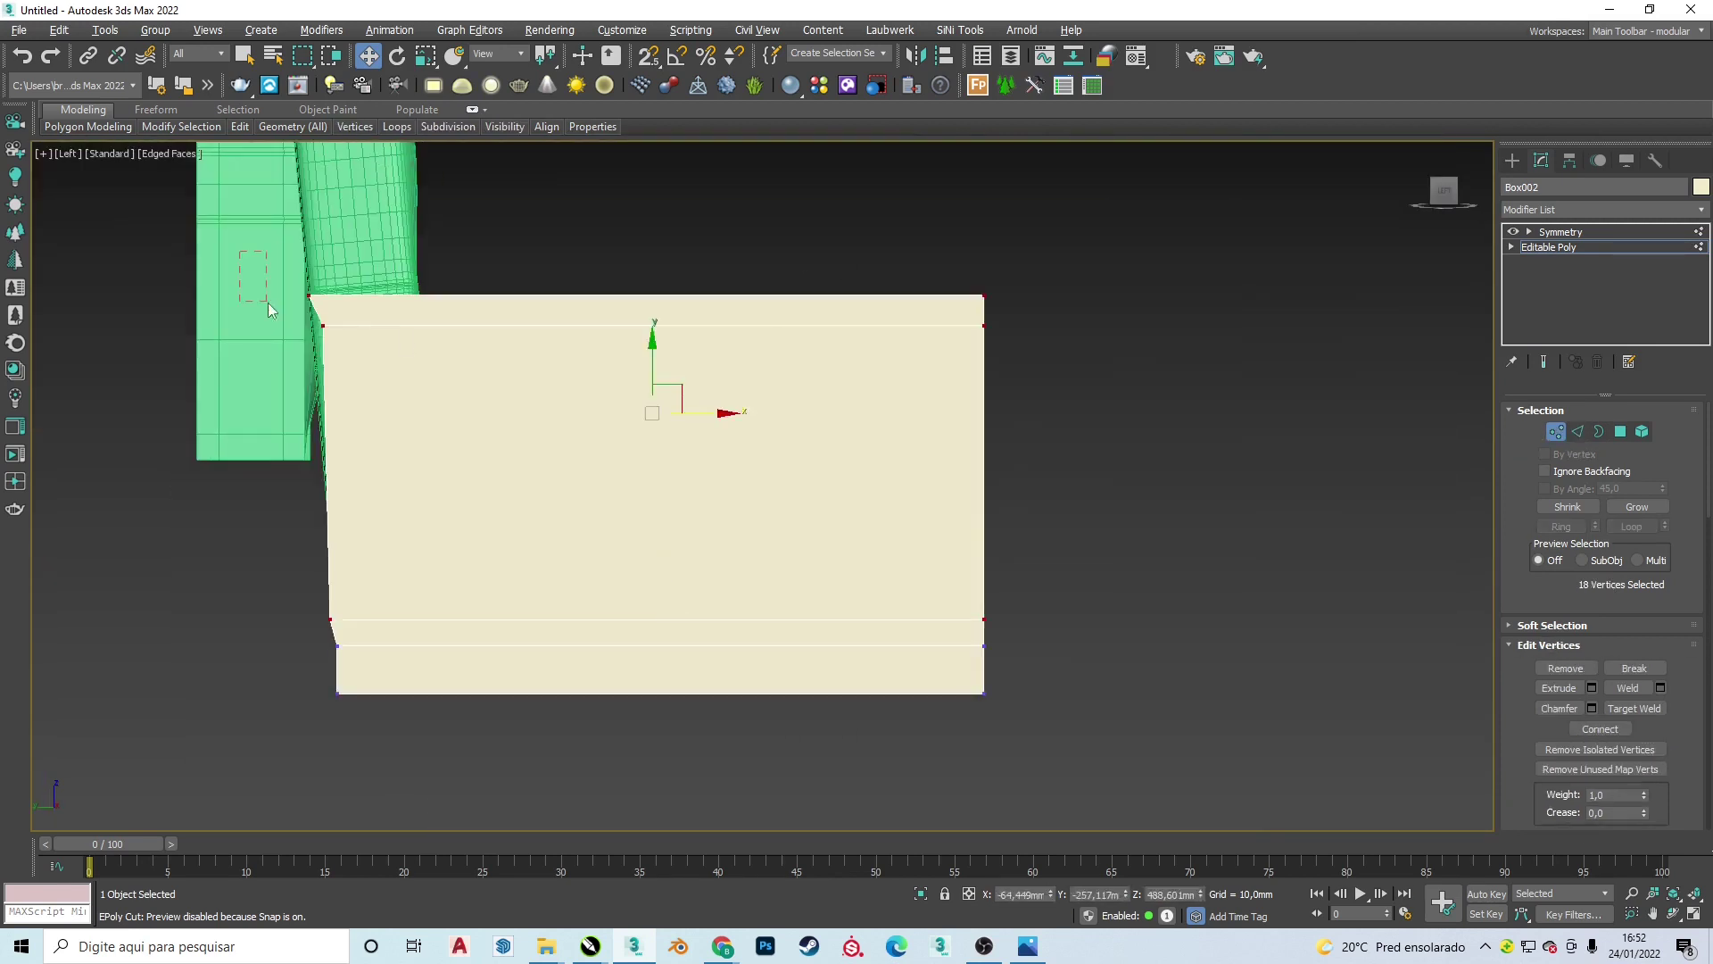
key("t")
key("l")
key("r")
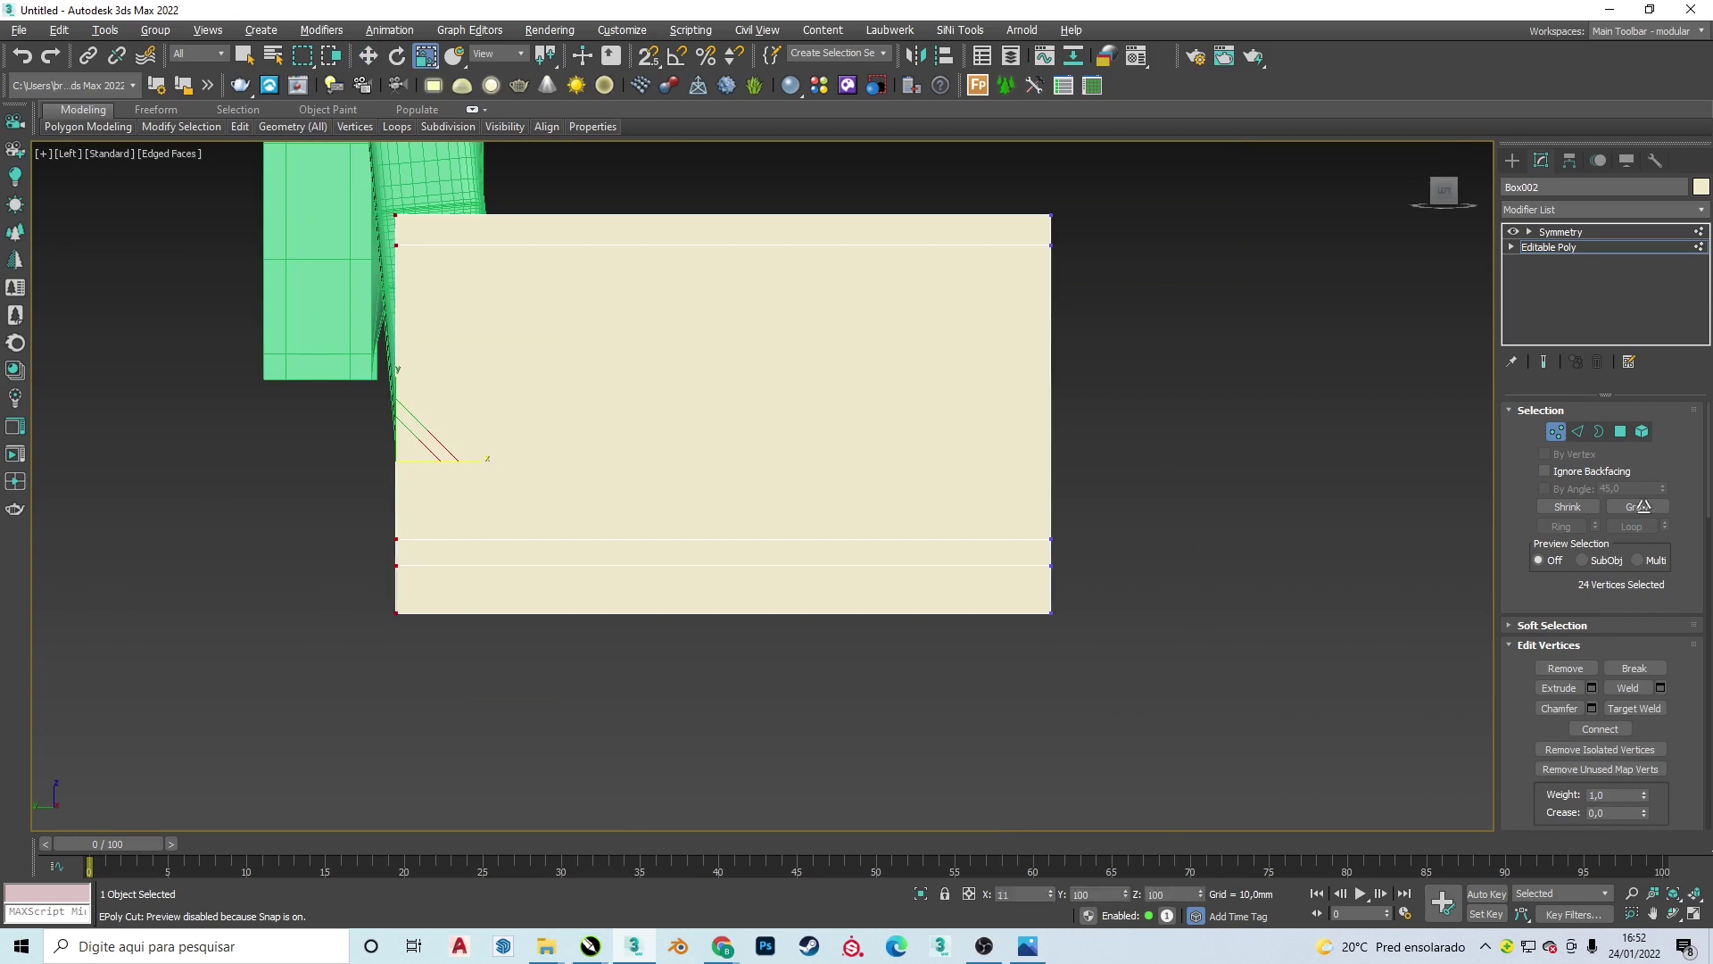
key("w")
left_click_drag(415, 596, 389, 622)
scroll(391, 621, "up", 2)
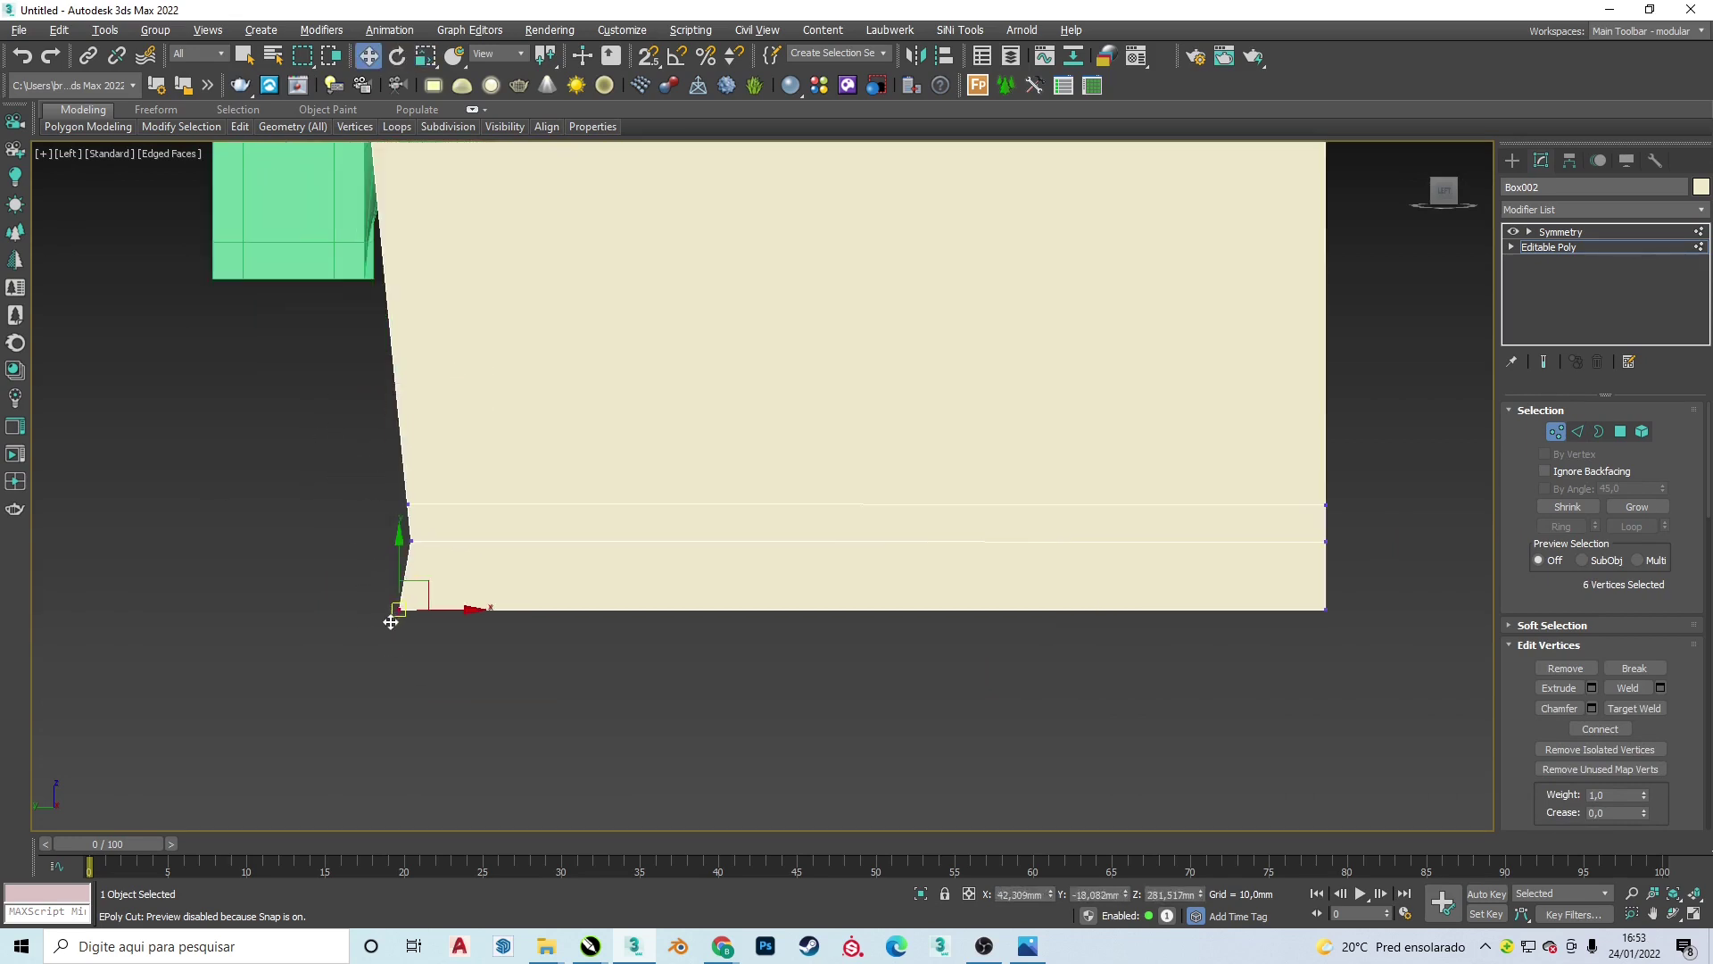
scroll(597, 643, "down", 2)
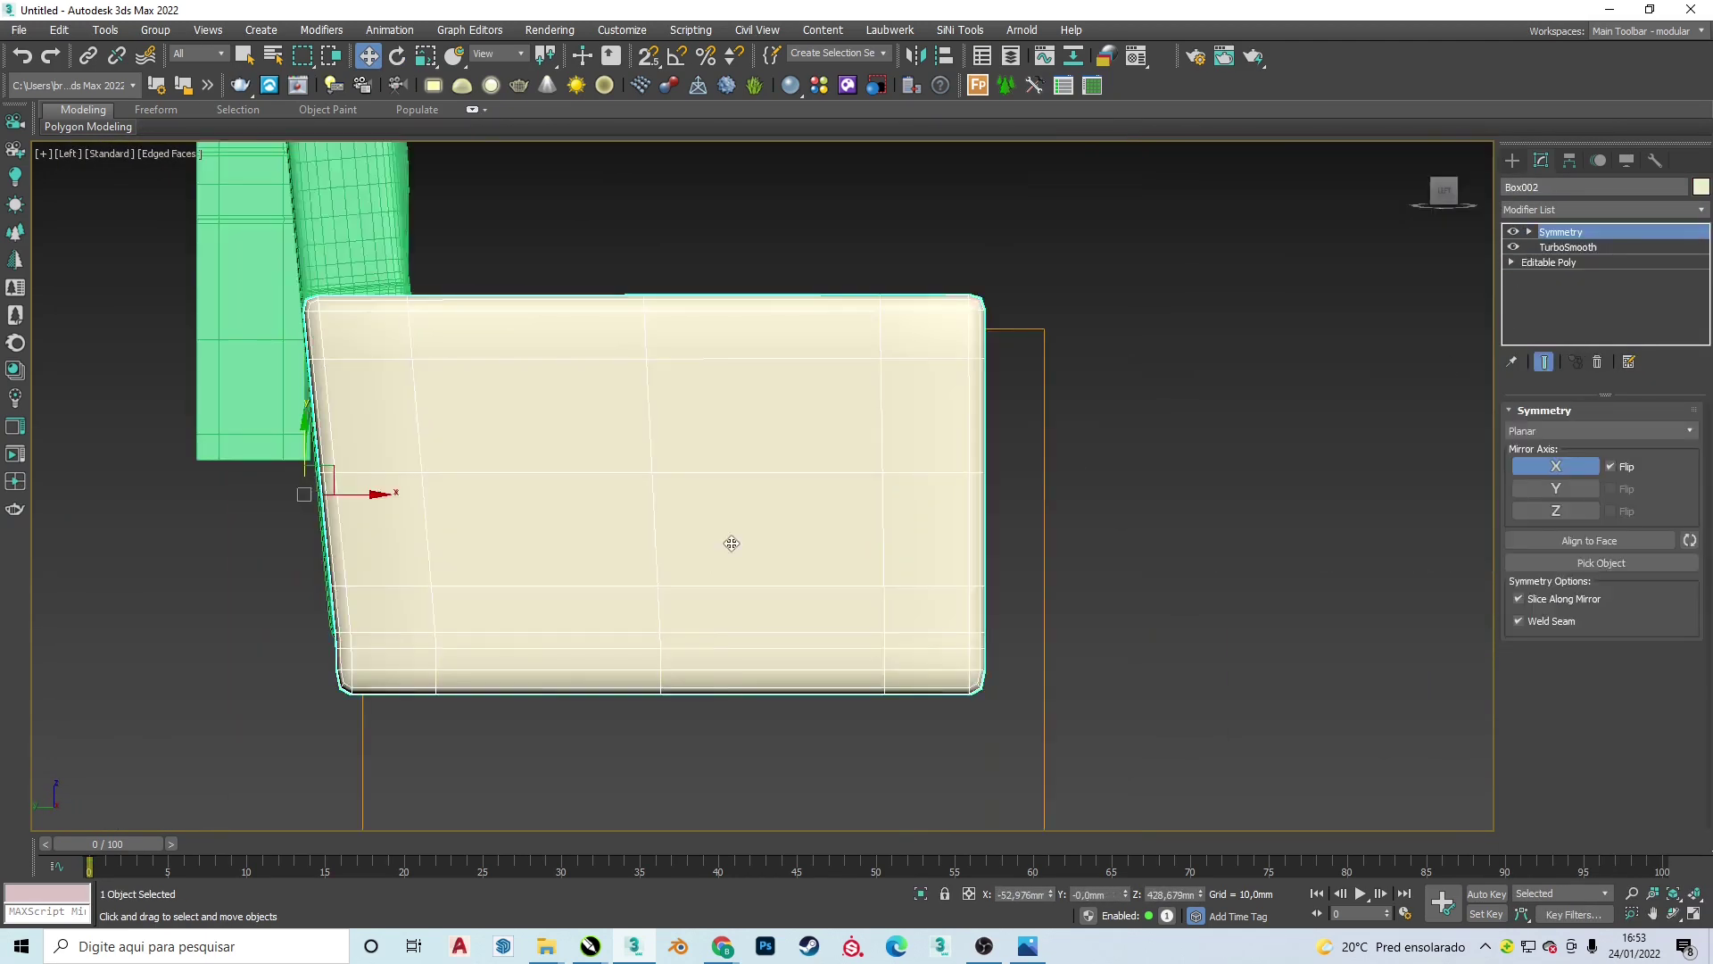
- Drop to the backrest's base mesh edges and add an FFD 2x2x2 modifier
scroll(731, 542, "up", 3)
left_click(1548, 261)
key("2")
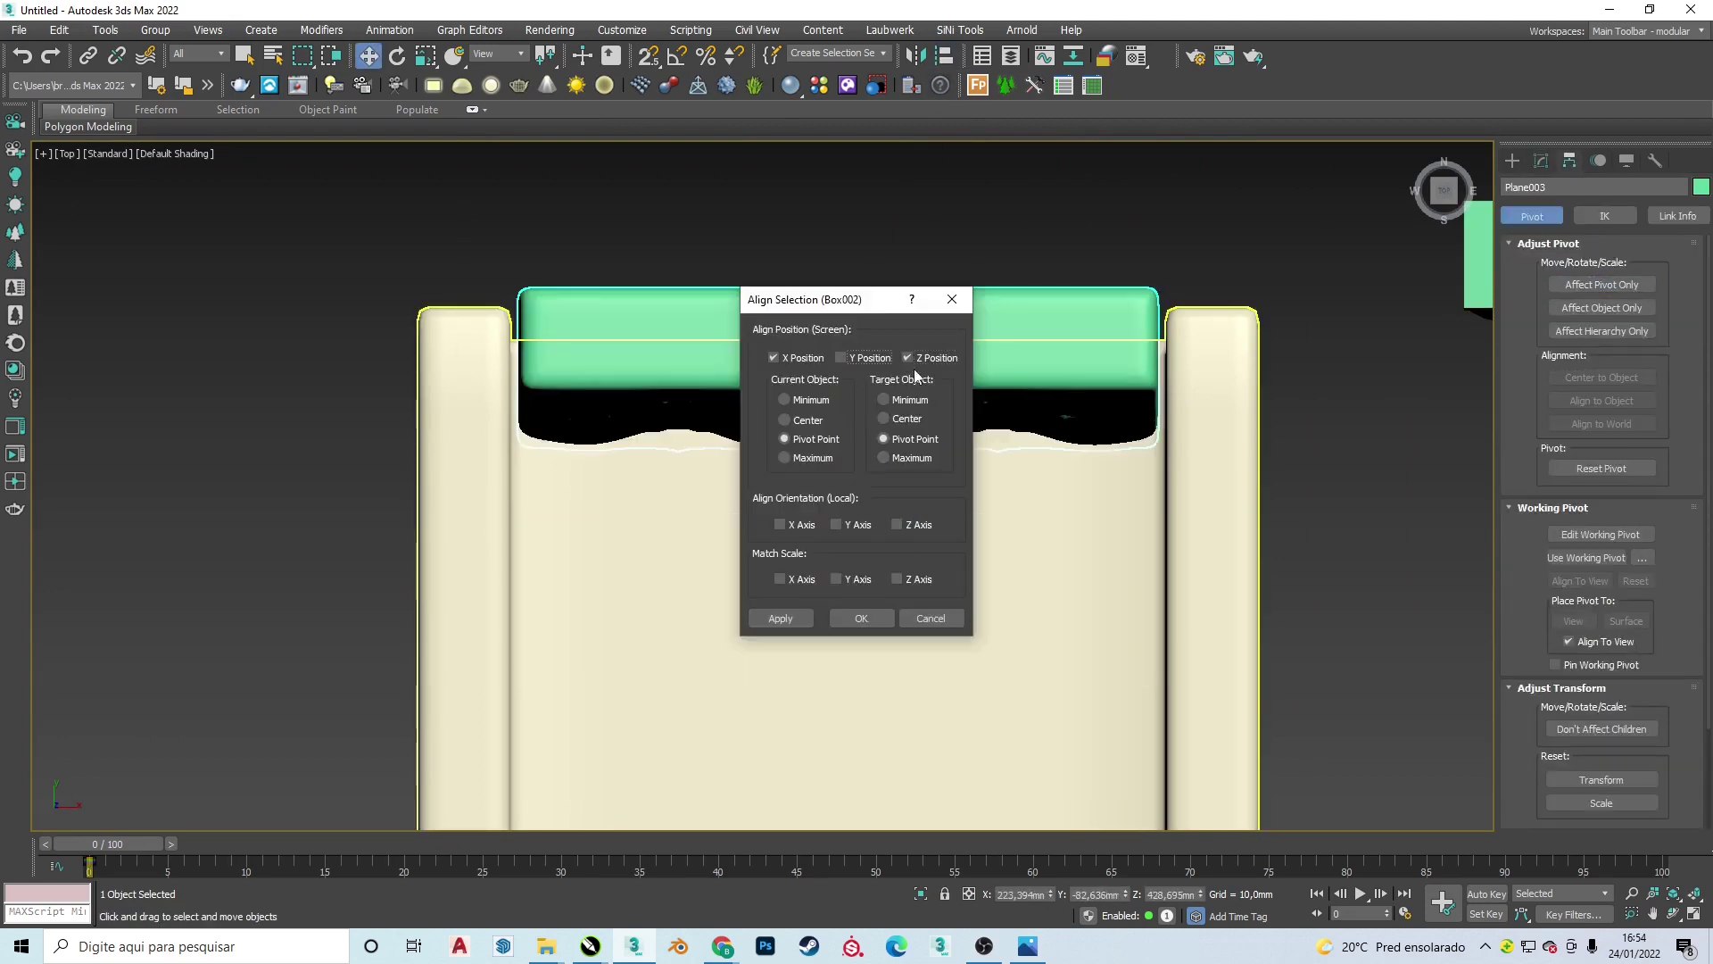
left_click(1558, 209)
left_click(1561, 375)
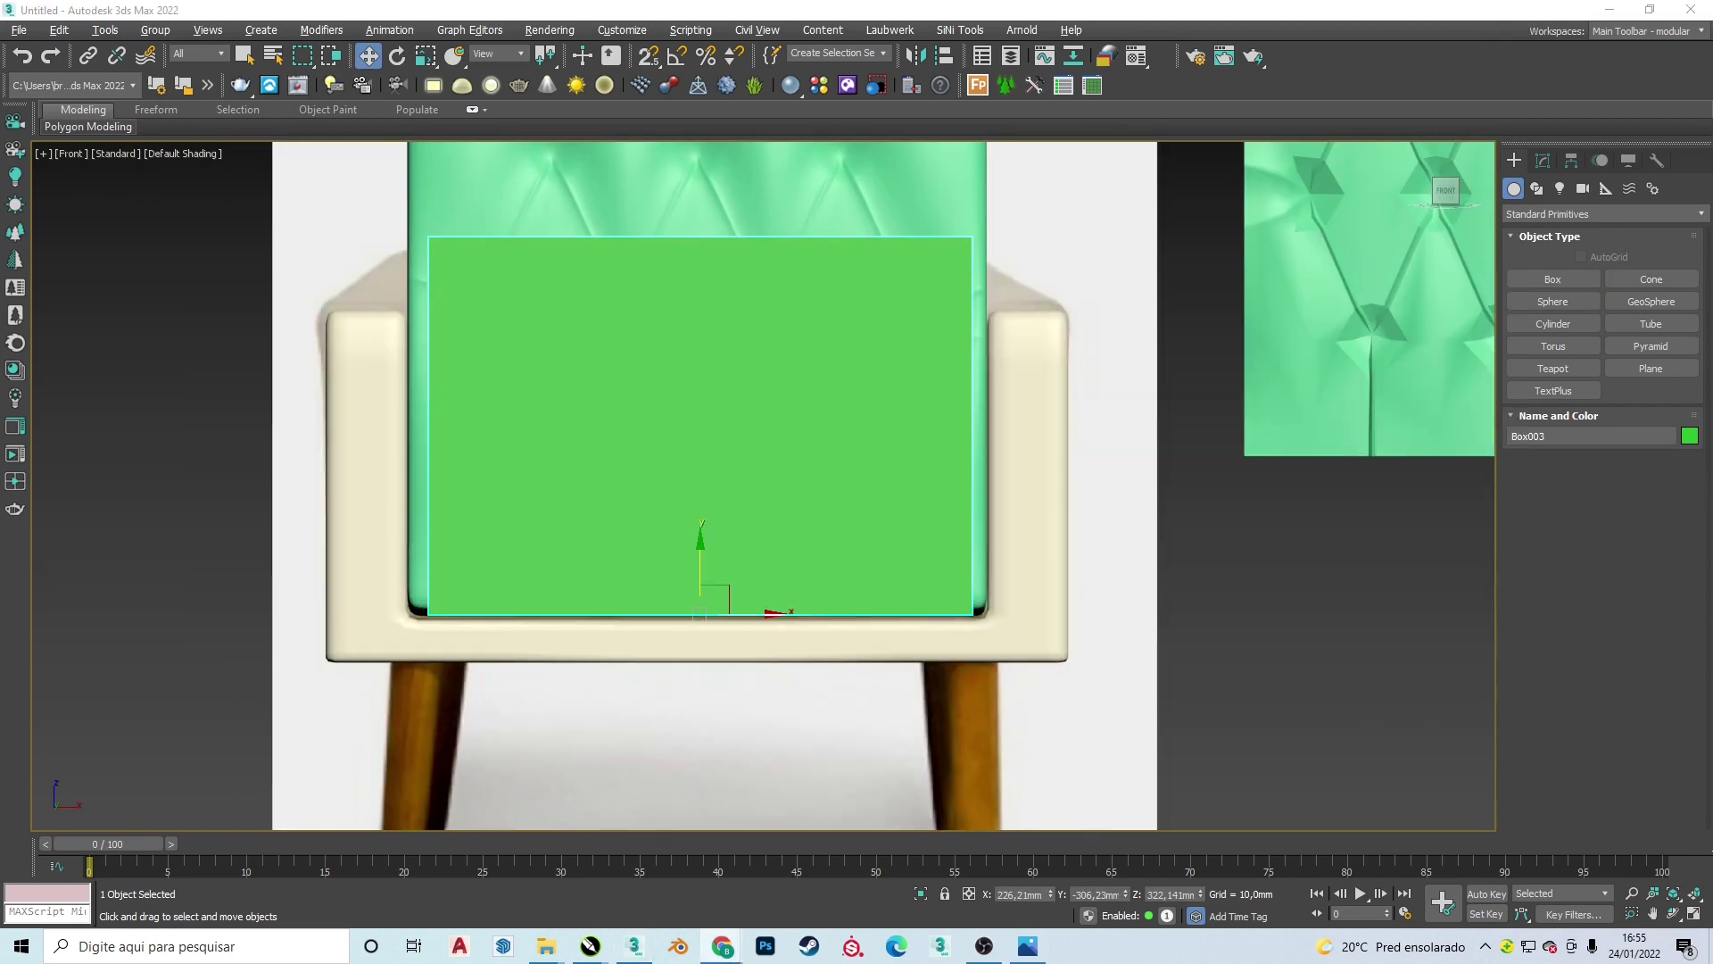
- Lower Box003's height and set its width to 480 mm, showing edged faces
left_click(1544, 160)
left_click_drag(1657, 467, 1647, 473)
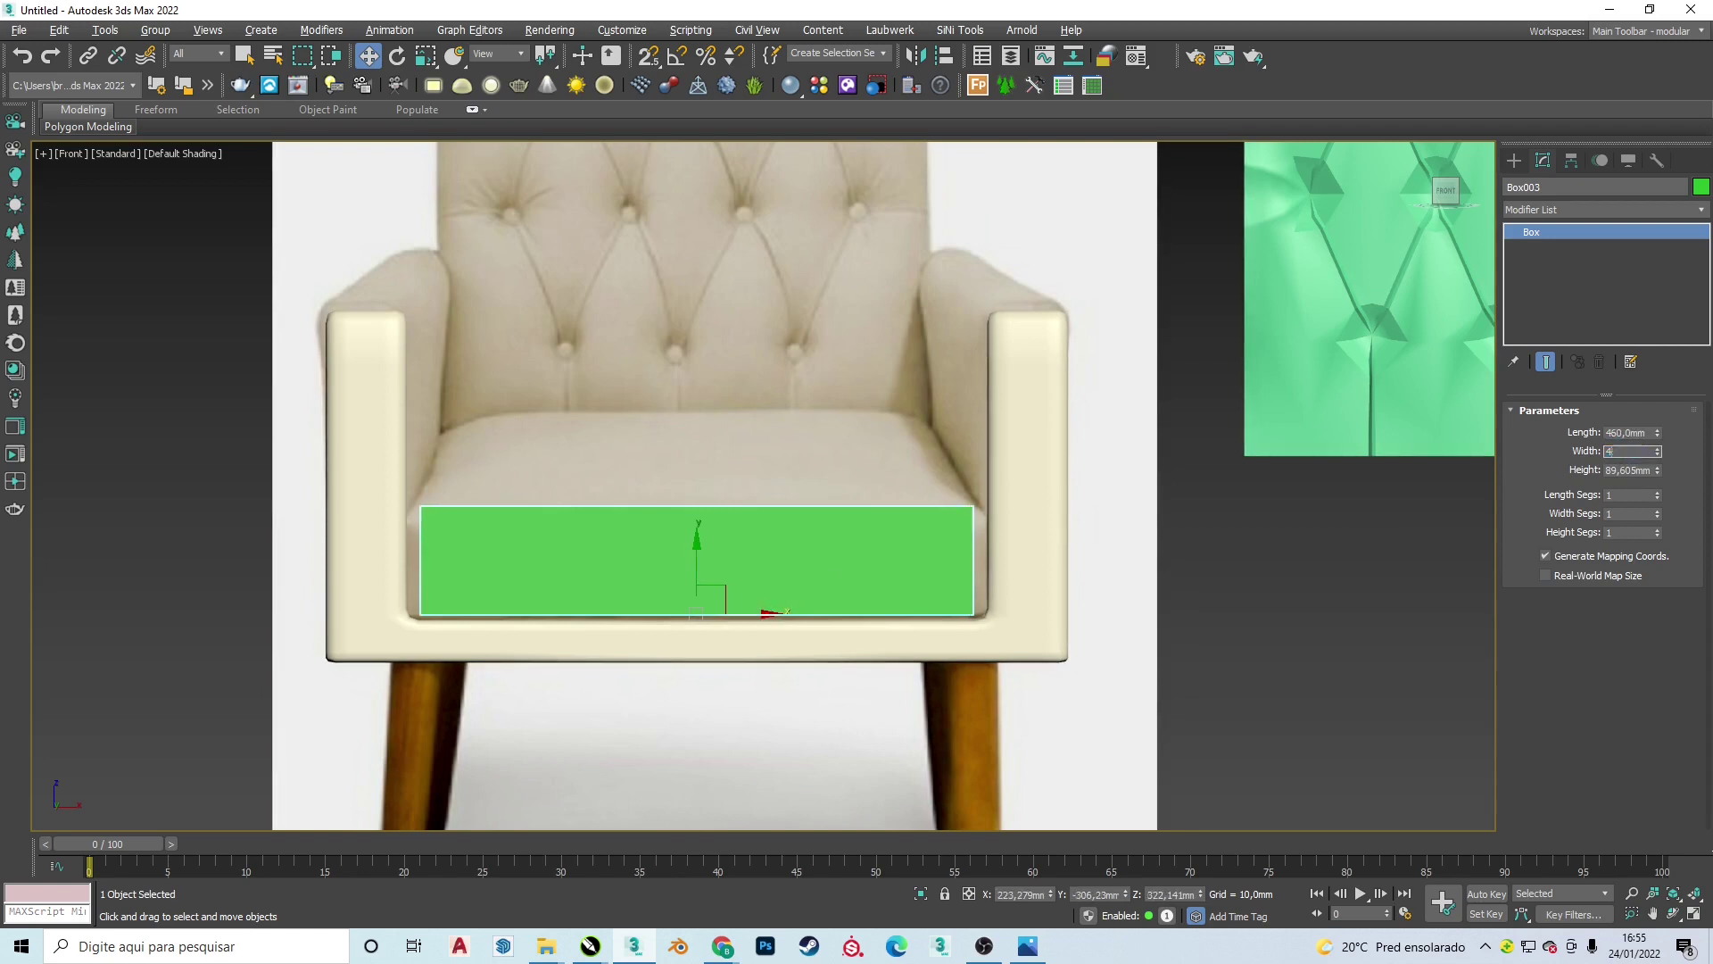
type("0")
key("Return")
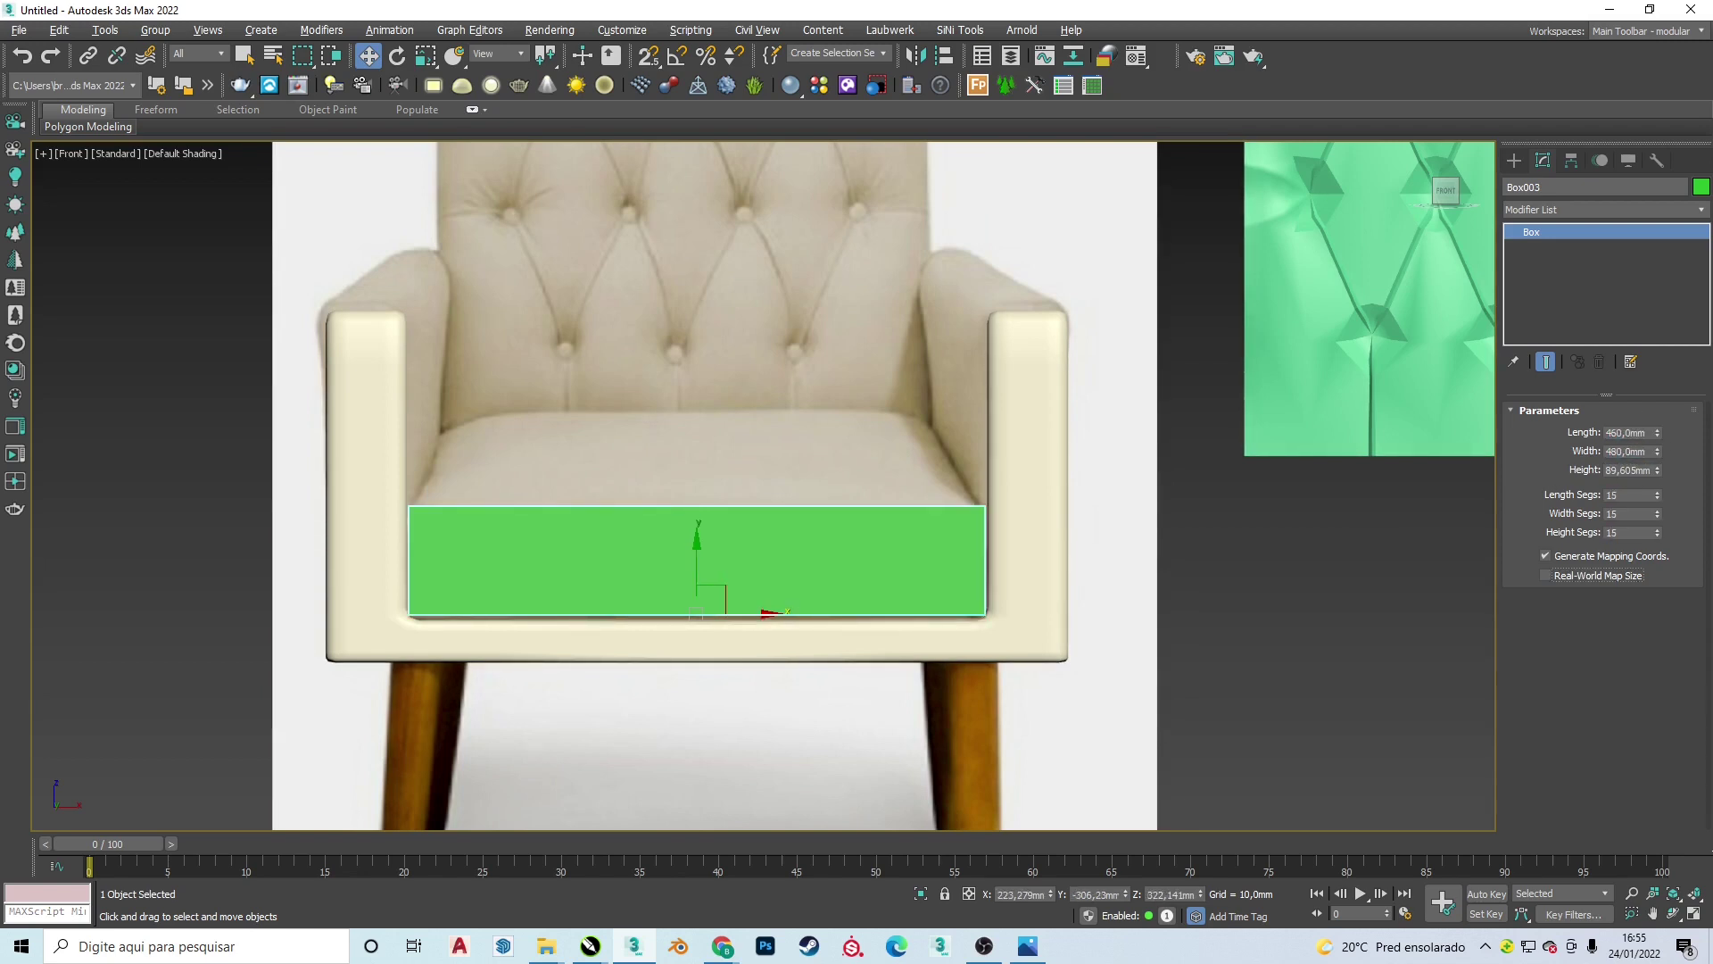
key("F4")
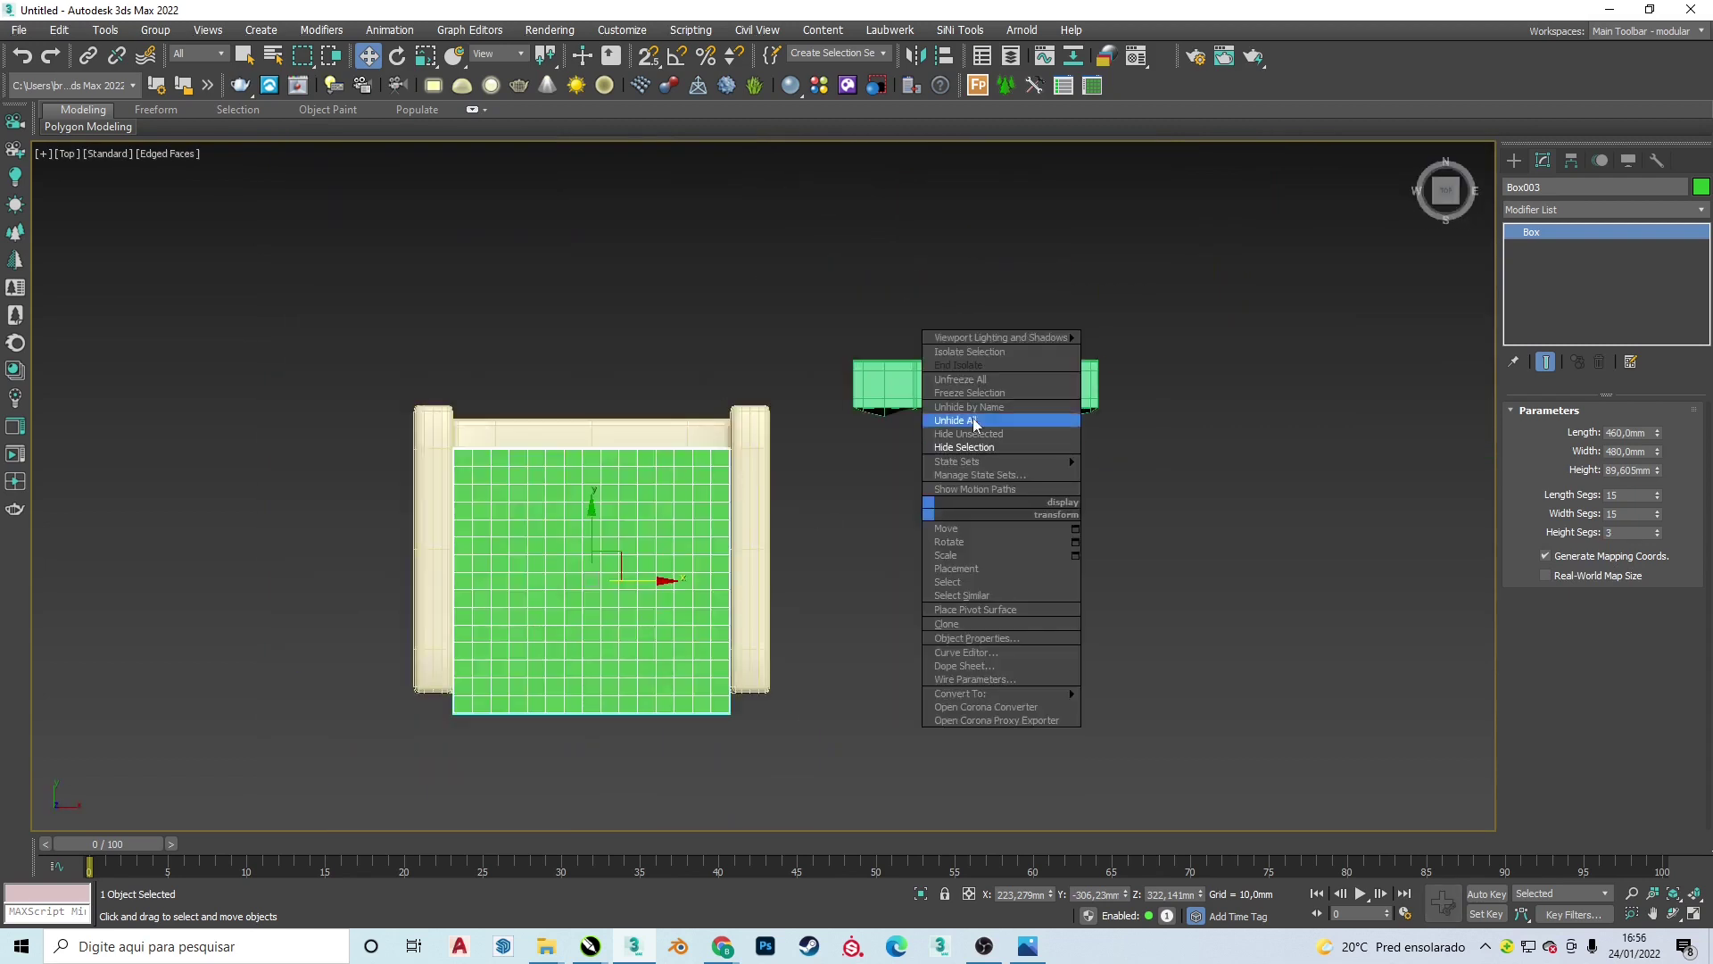
middle_click_drag(625, 464, 740, 473, "alt")
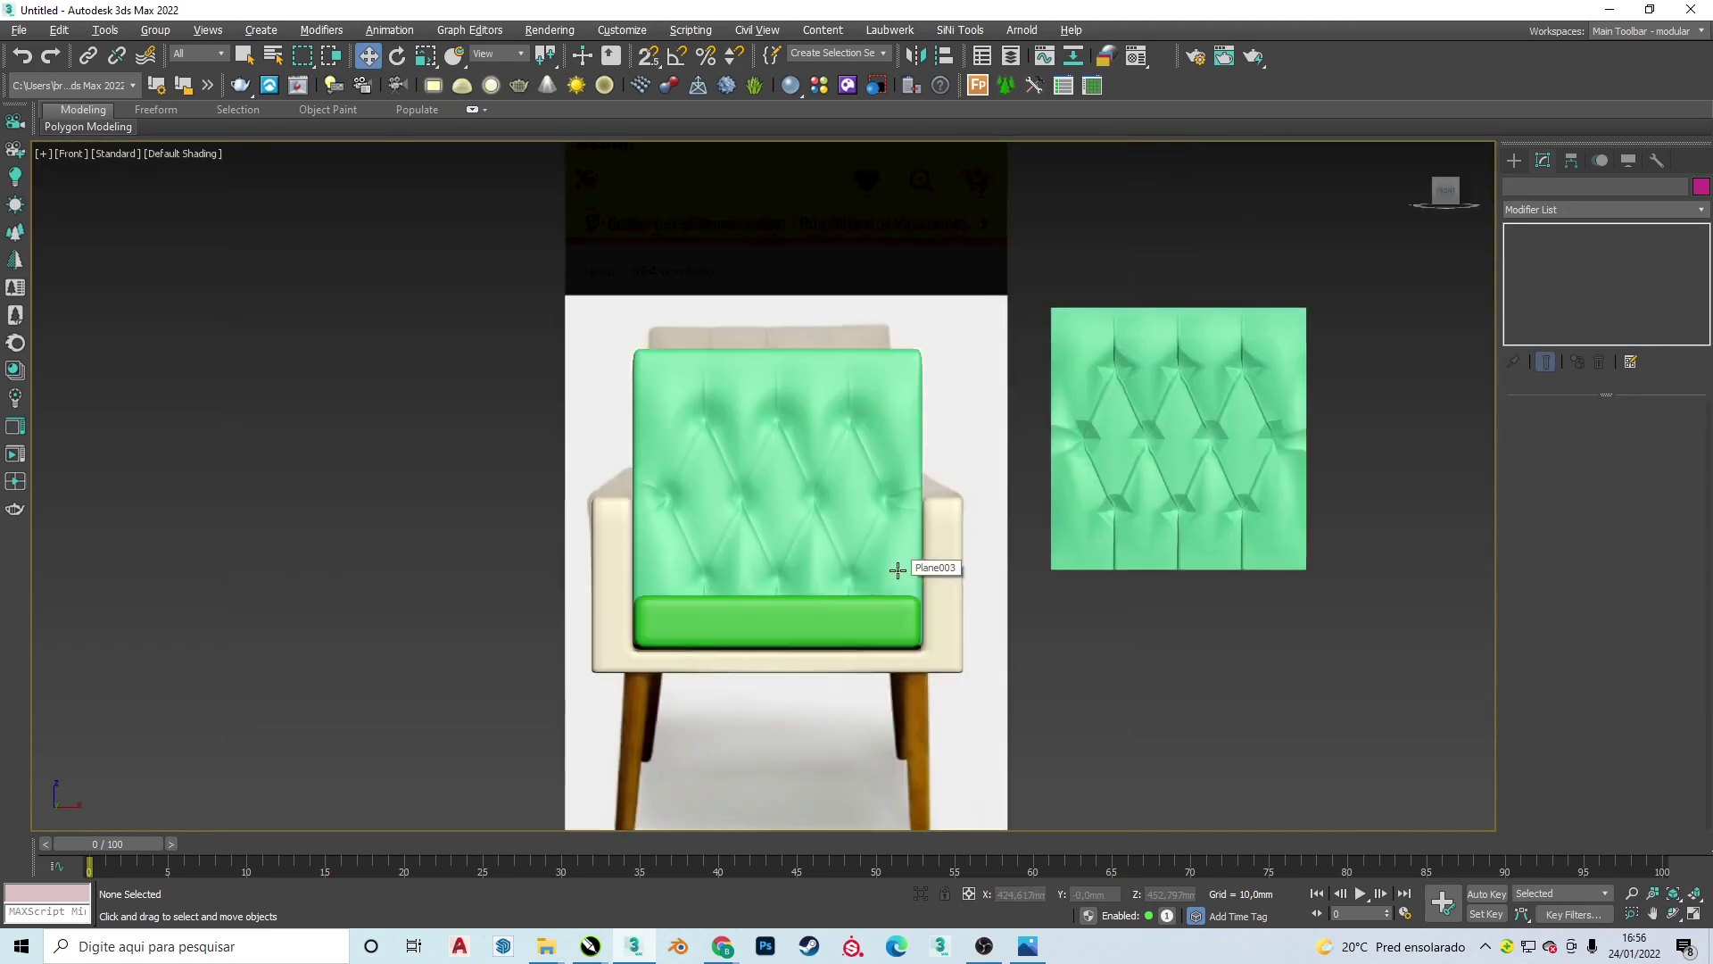
- Add a Cloth modifier to the seat Box003 and set it as a Cotton cloth object
key("alt+Tab")
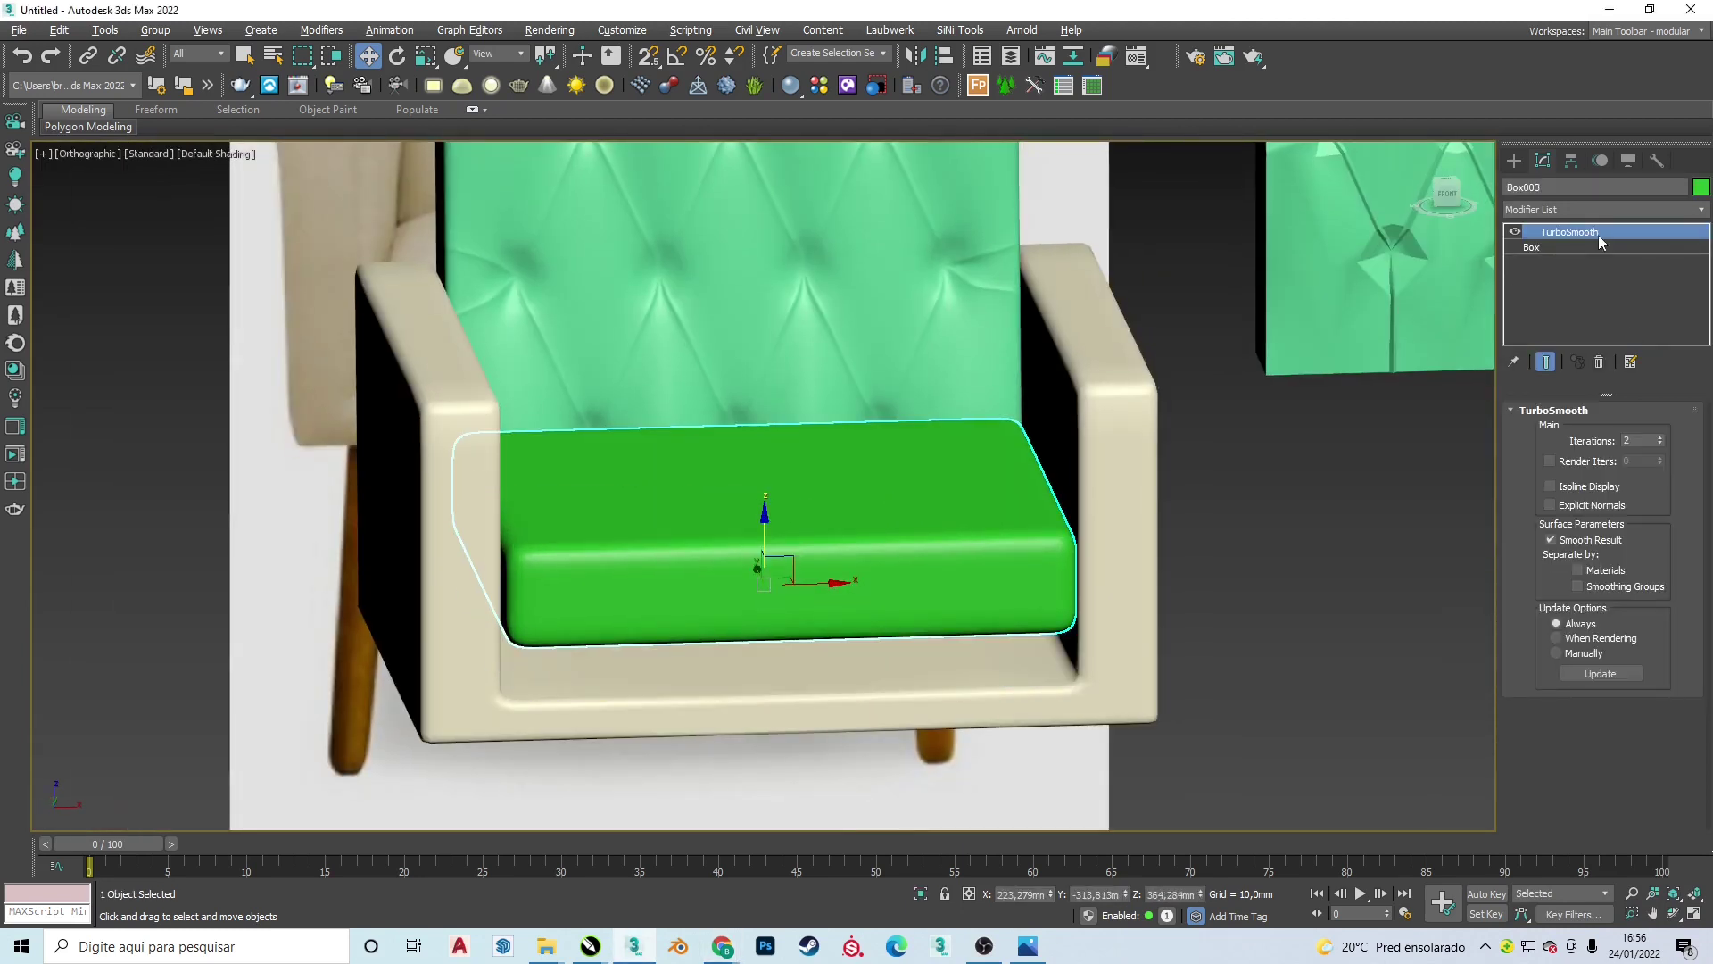
left_click(1598, 211)
left_click(1599, 437)
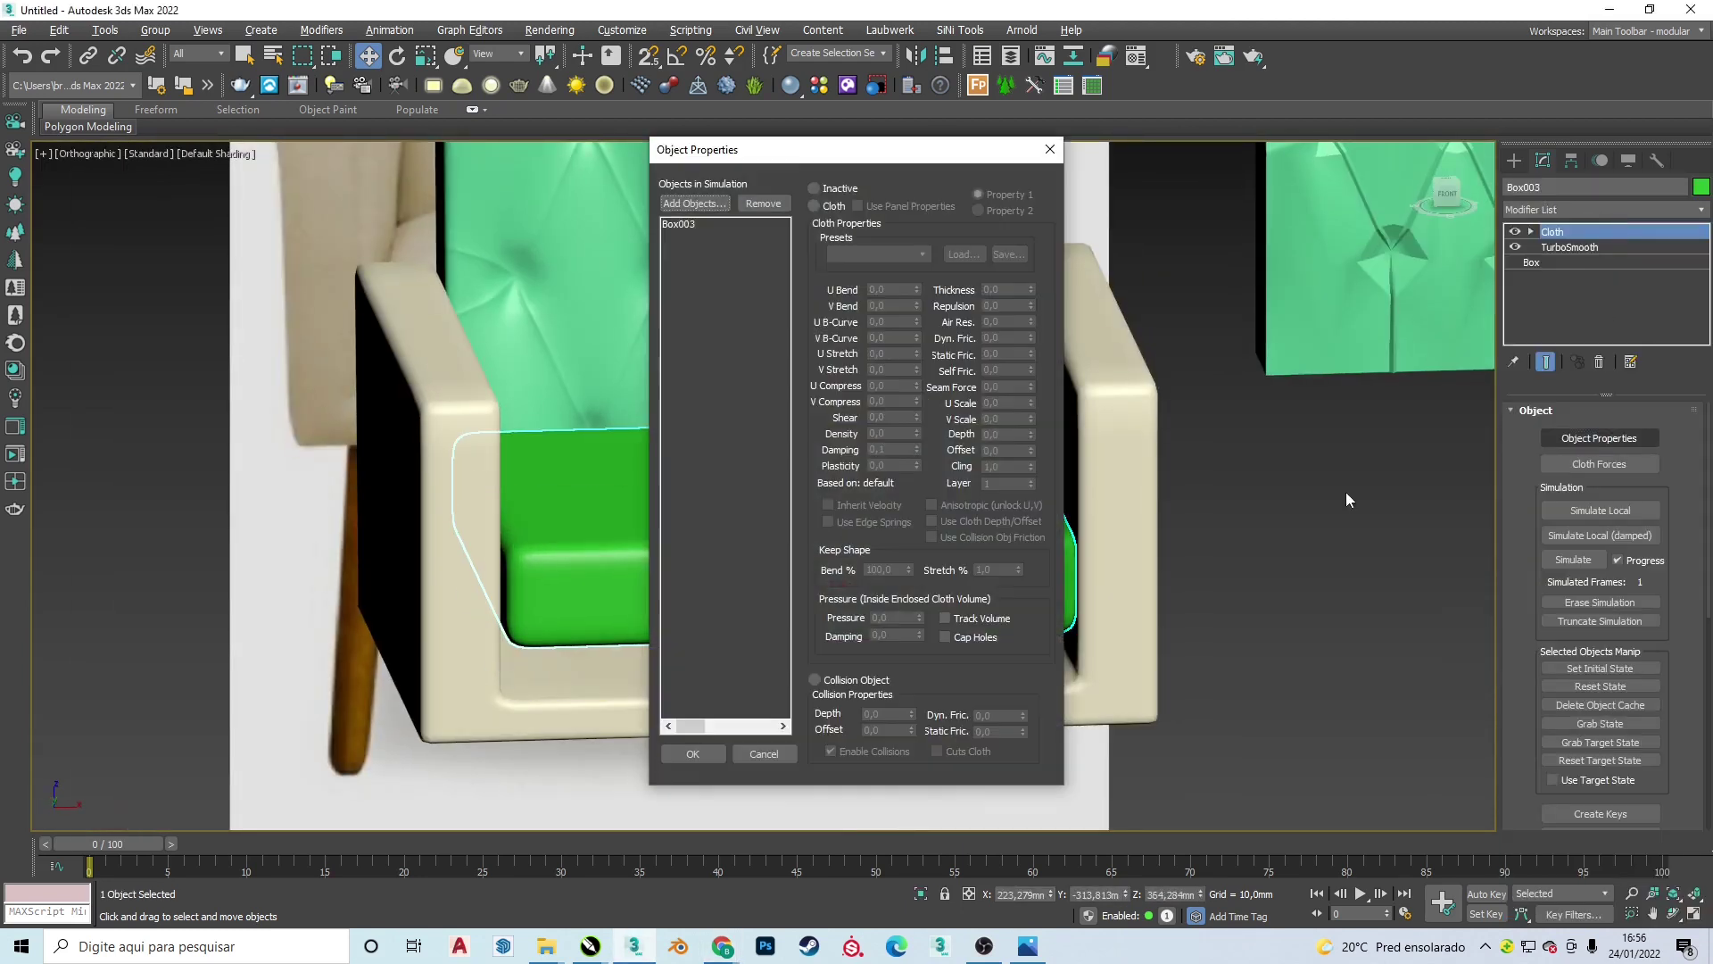
left_click(834, 207)
left_click(694, 203)
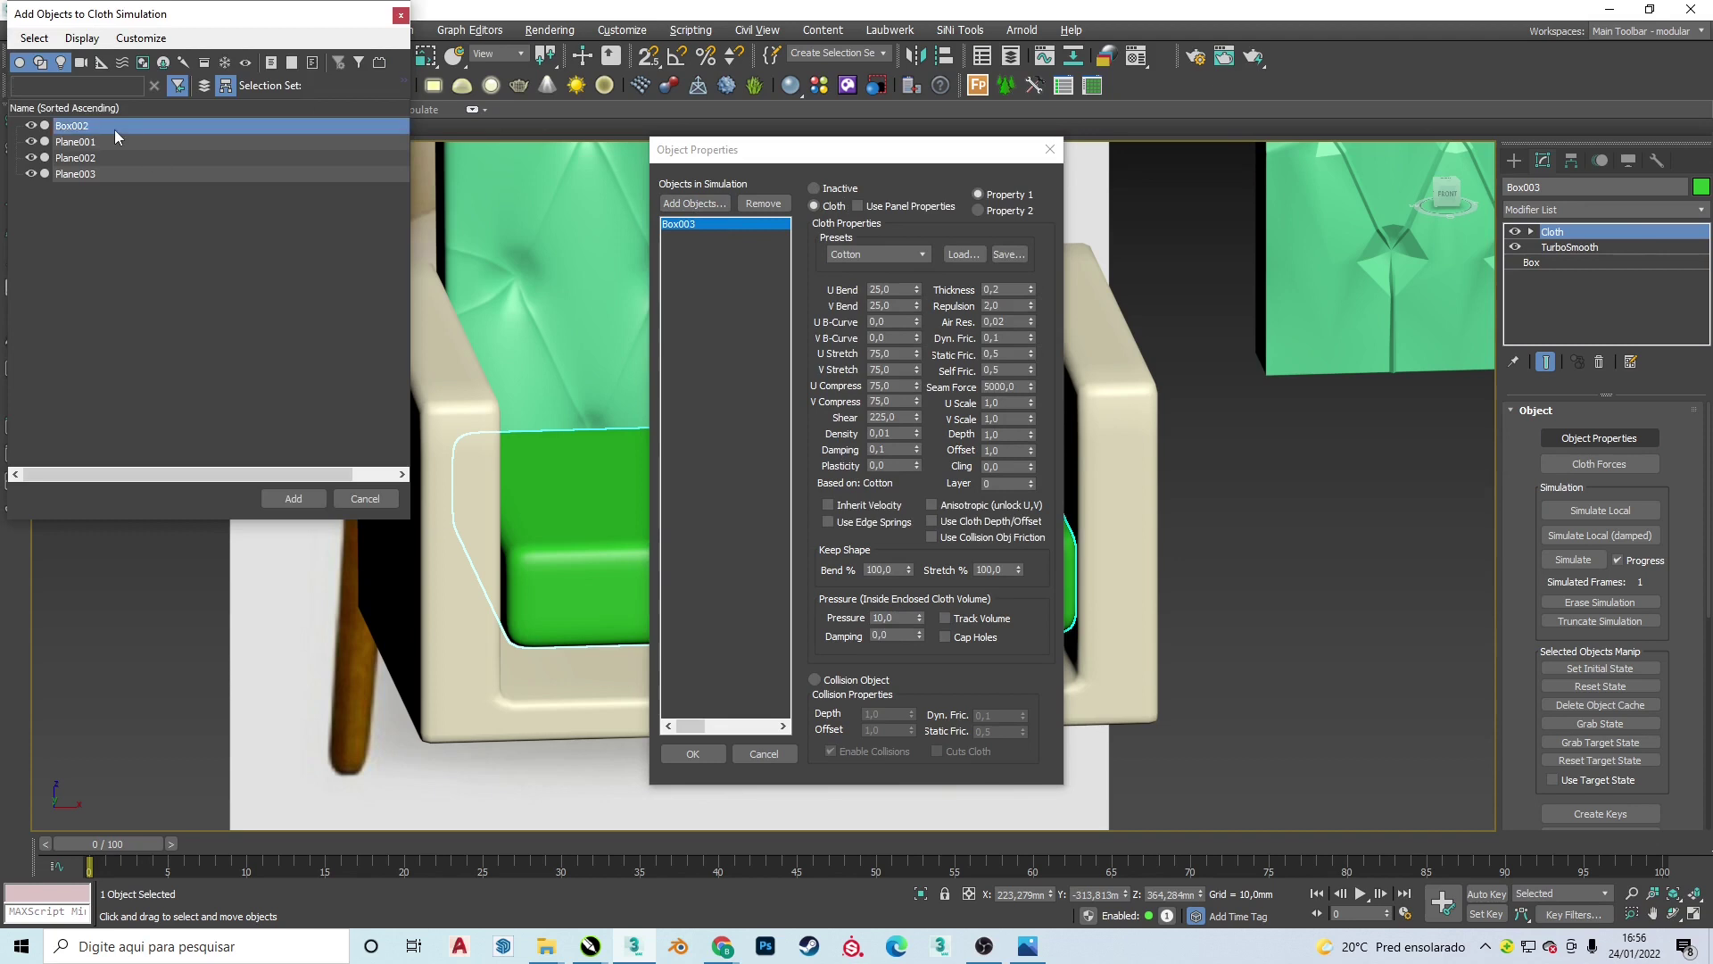
key("Escape")
left_click(692, 754)
- Run the cloth simulation so the cushion settles against the frame, rerunning after rechecking settings
left_click(1594, 560)
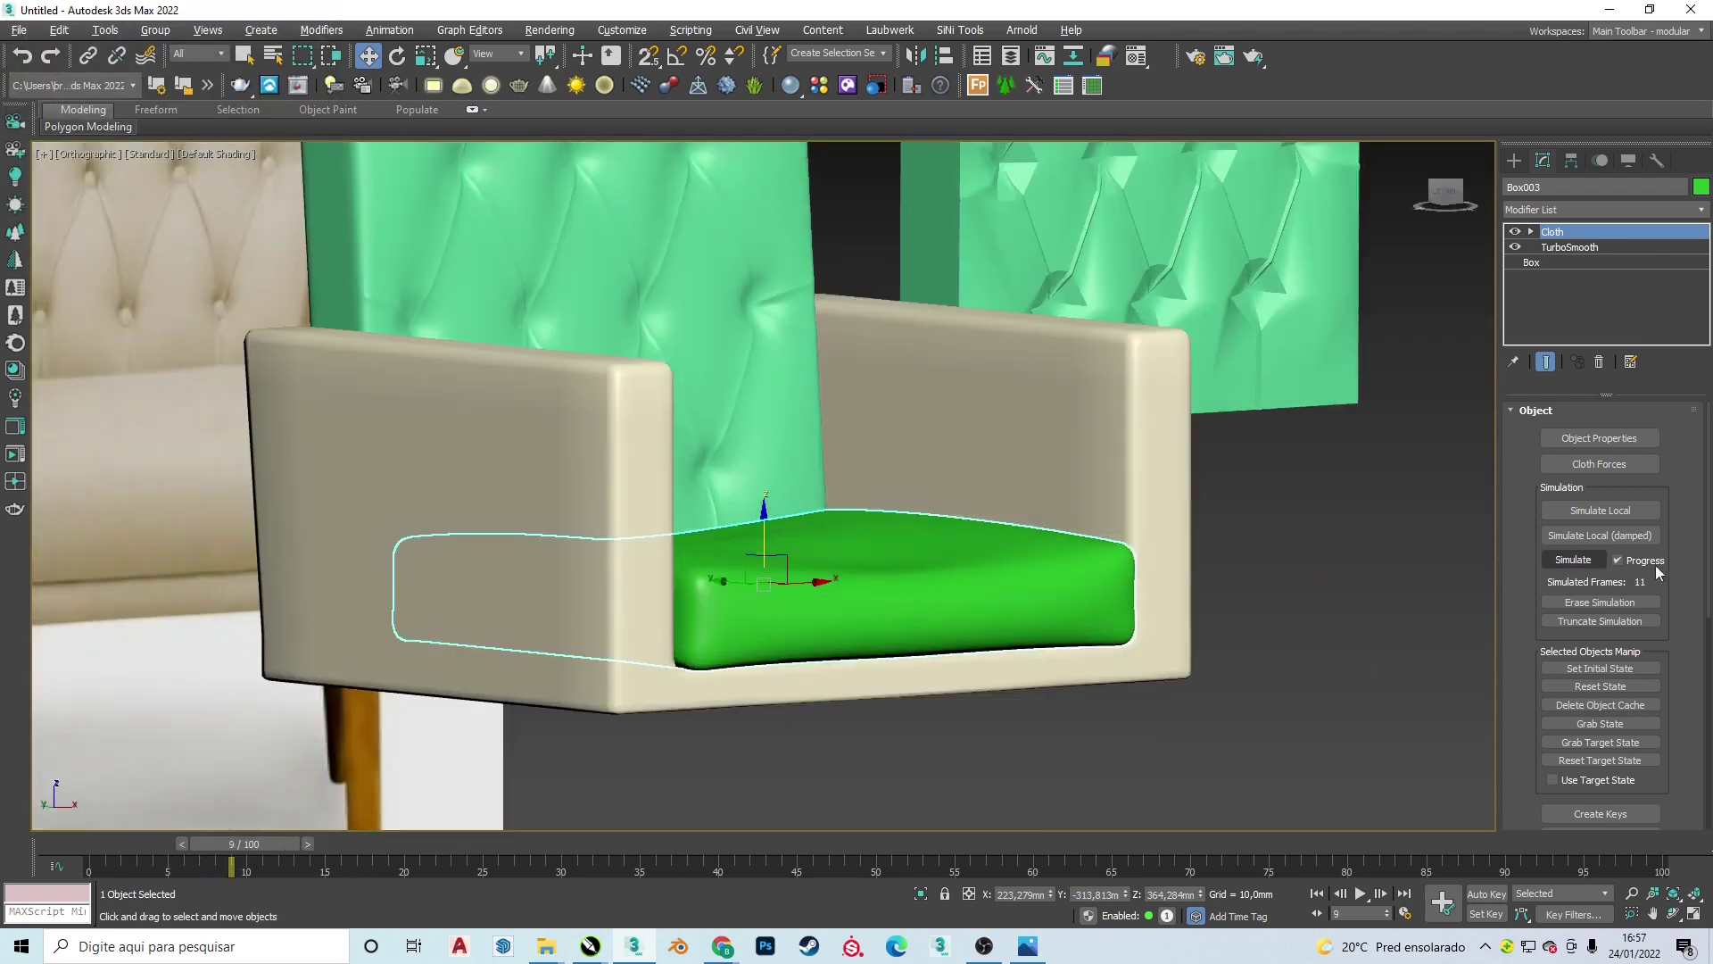
key("Return")
left_click(1573, 560)
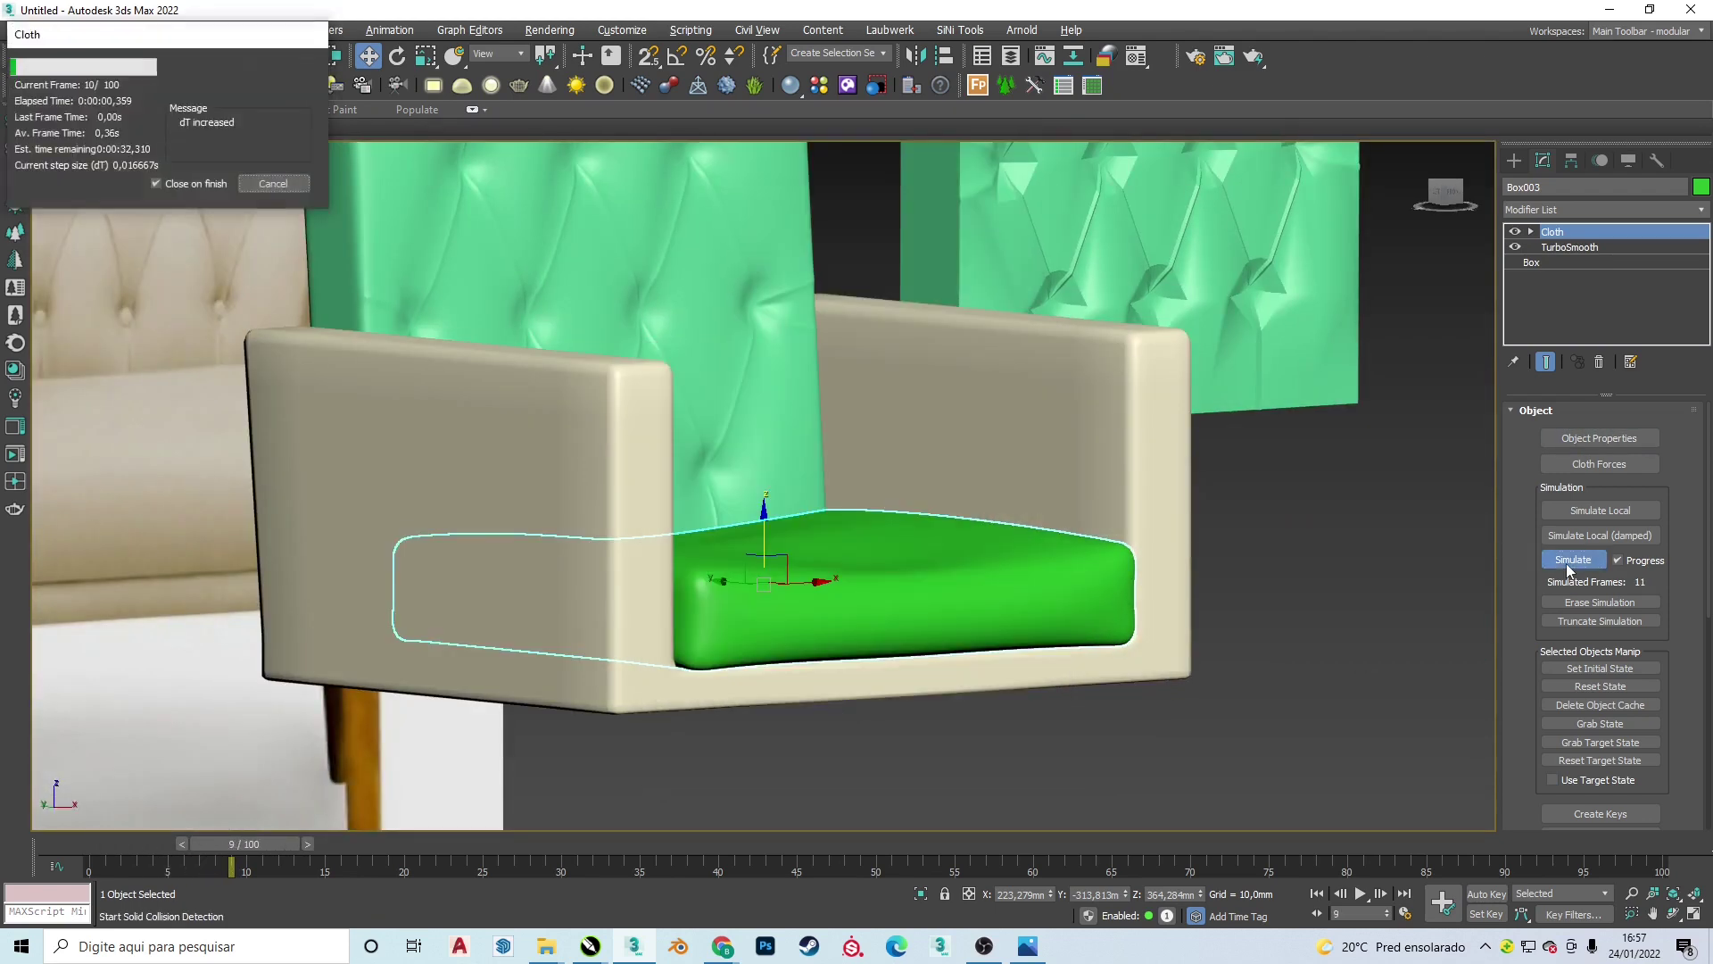
left_click(1599, 438)
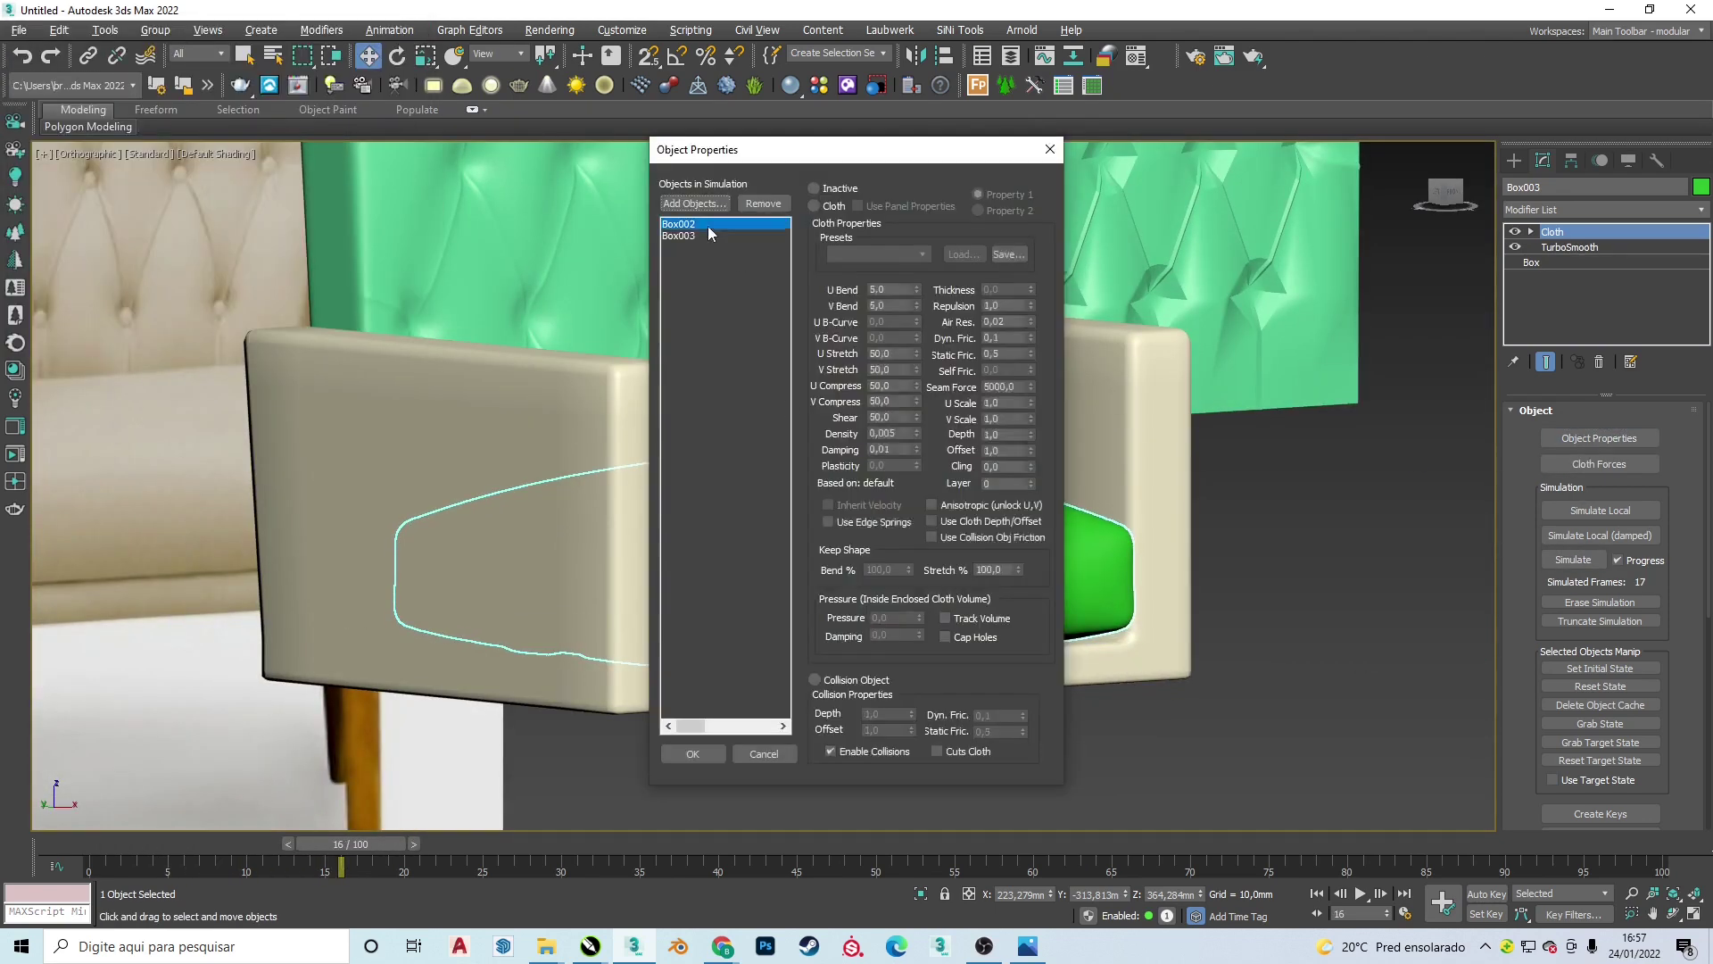
left_click(693, 754)
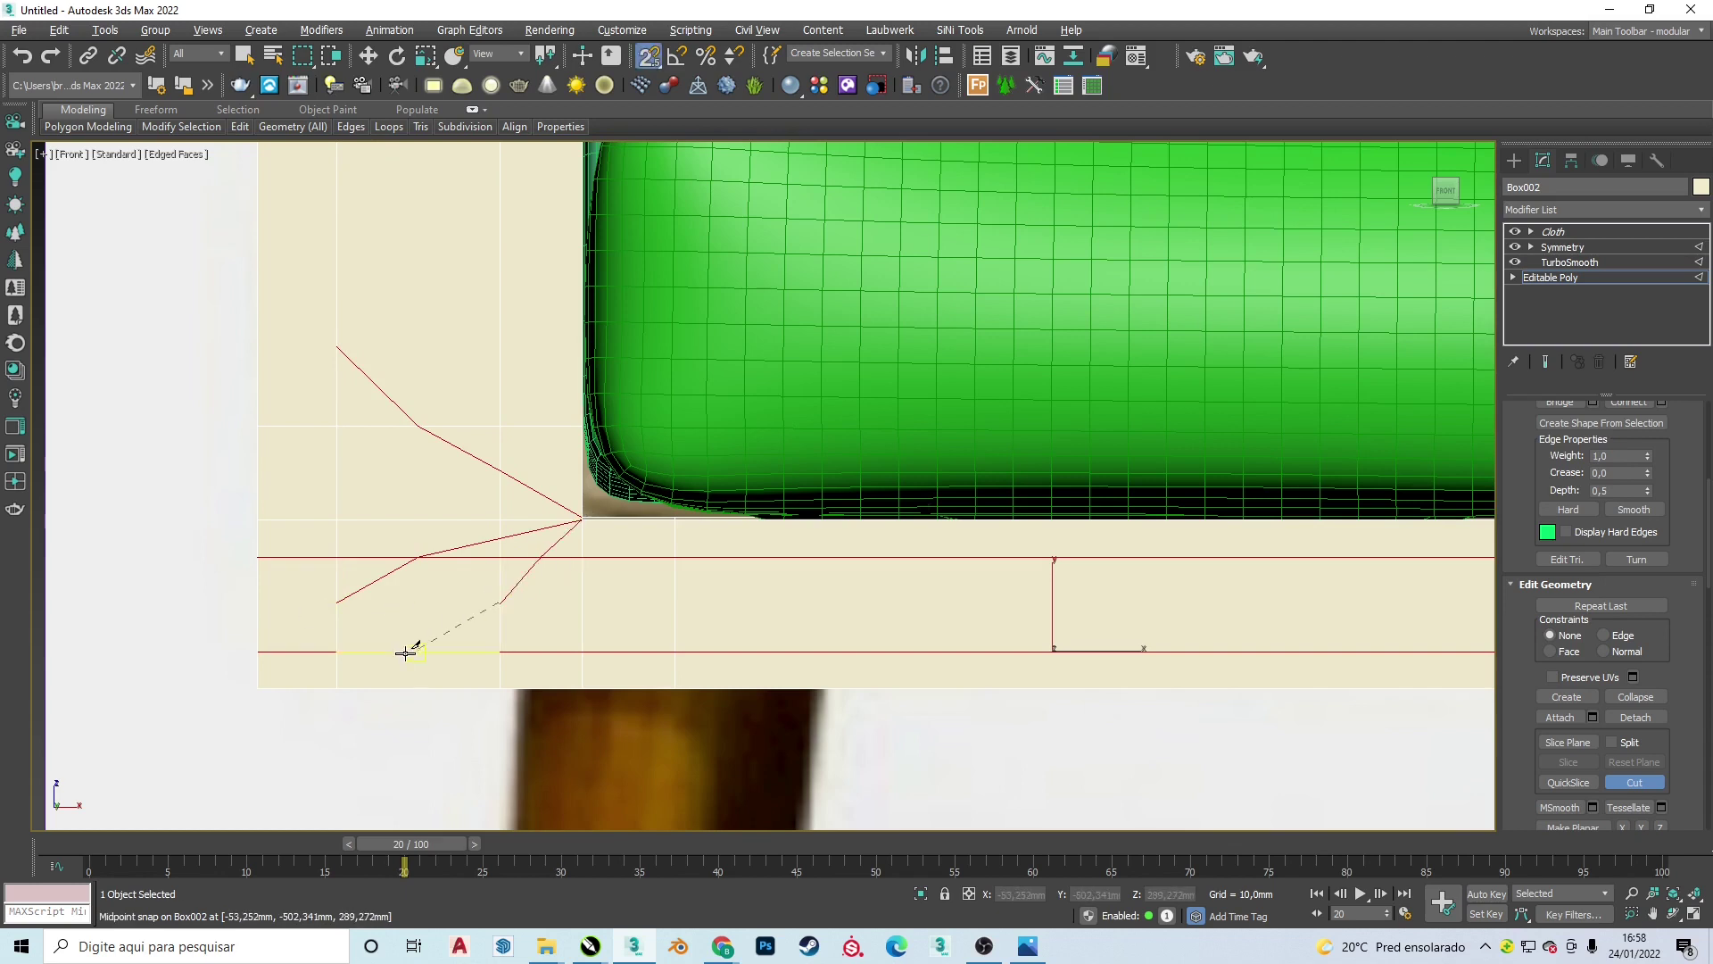
- Check the frame's inner corner through Symmetry, then enter Box002's Editable Poly at vertex level
right_click(451, 420)
left_click(497, 444)
middle_click_drag(517, 500, 432, 419, "alt")
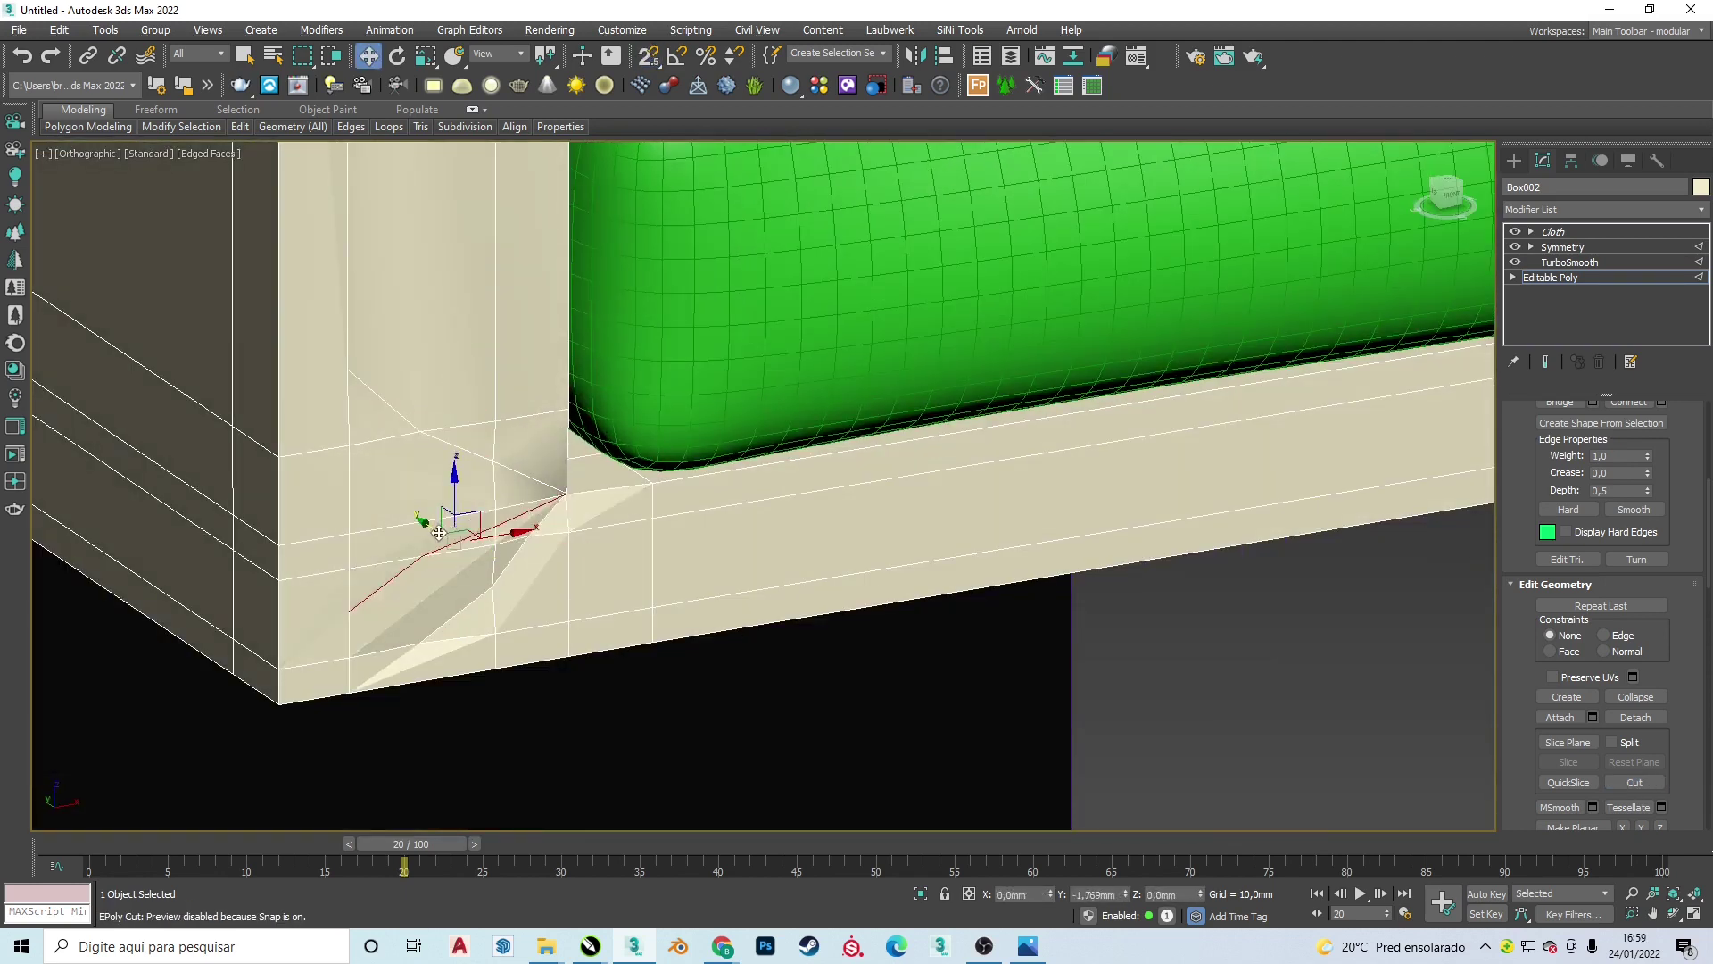
left_click(1562, 247)
left_click(933, 517)
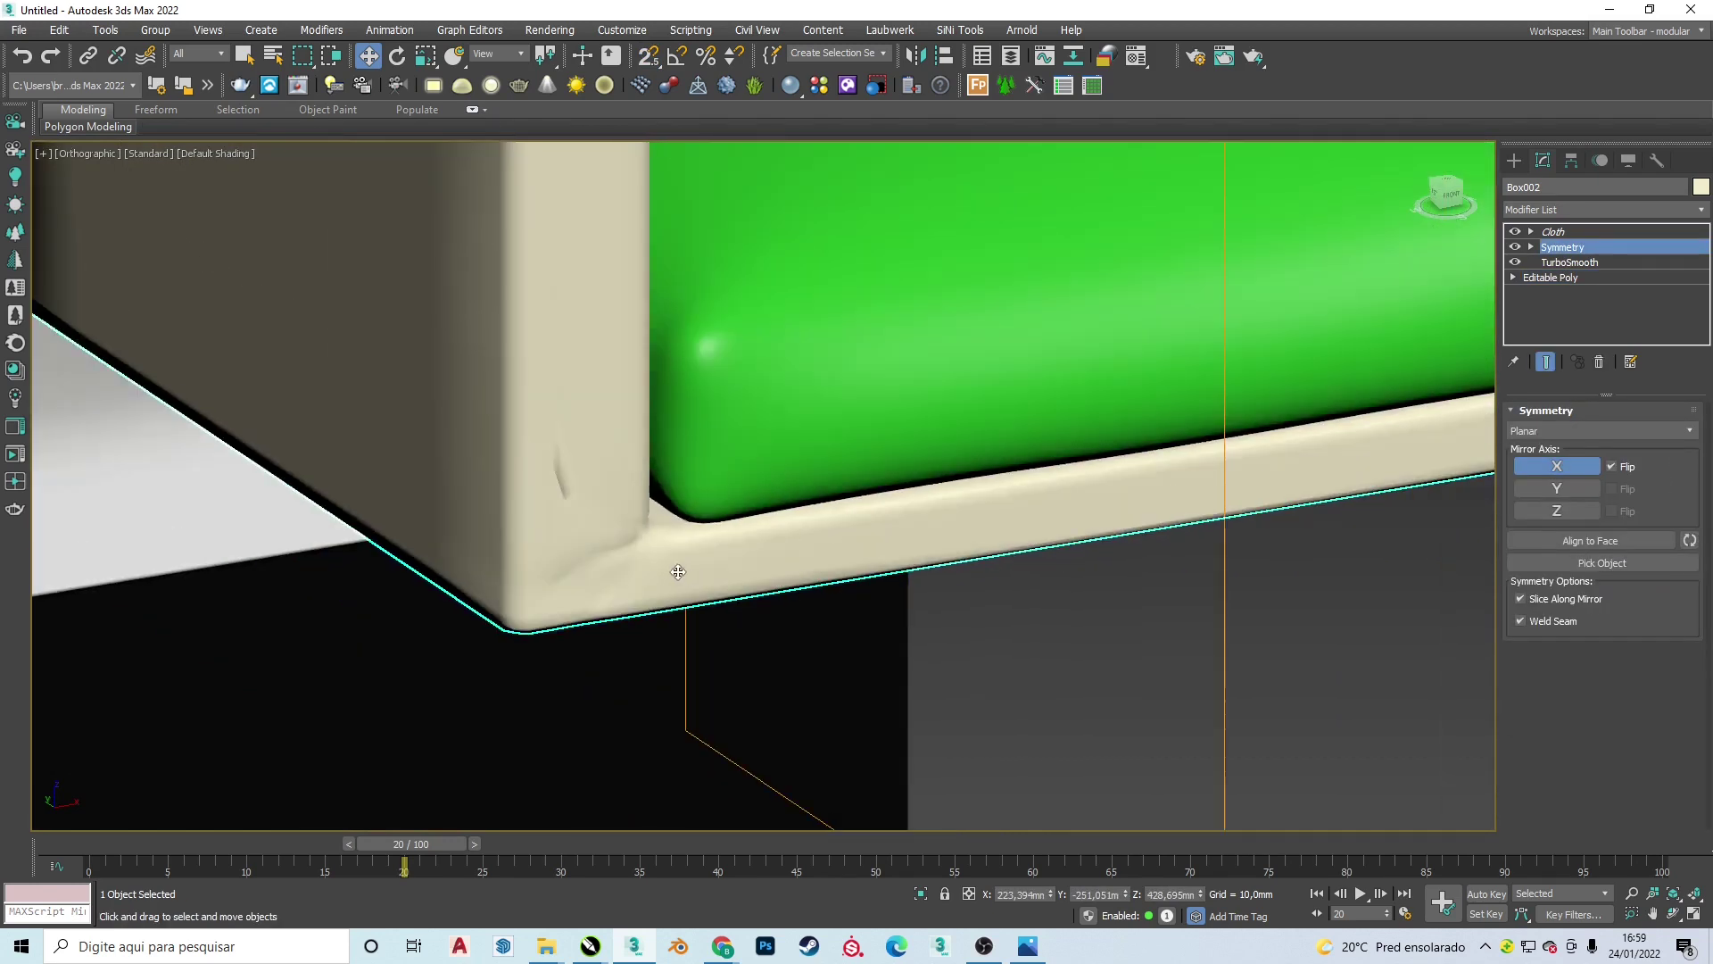
left_click(1551, 277)
left_click(928, 519)
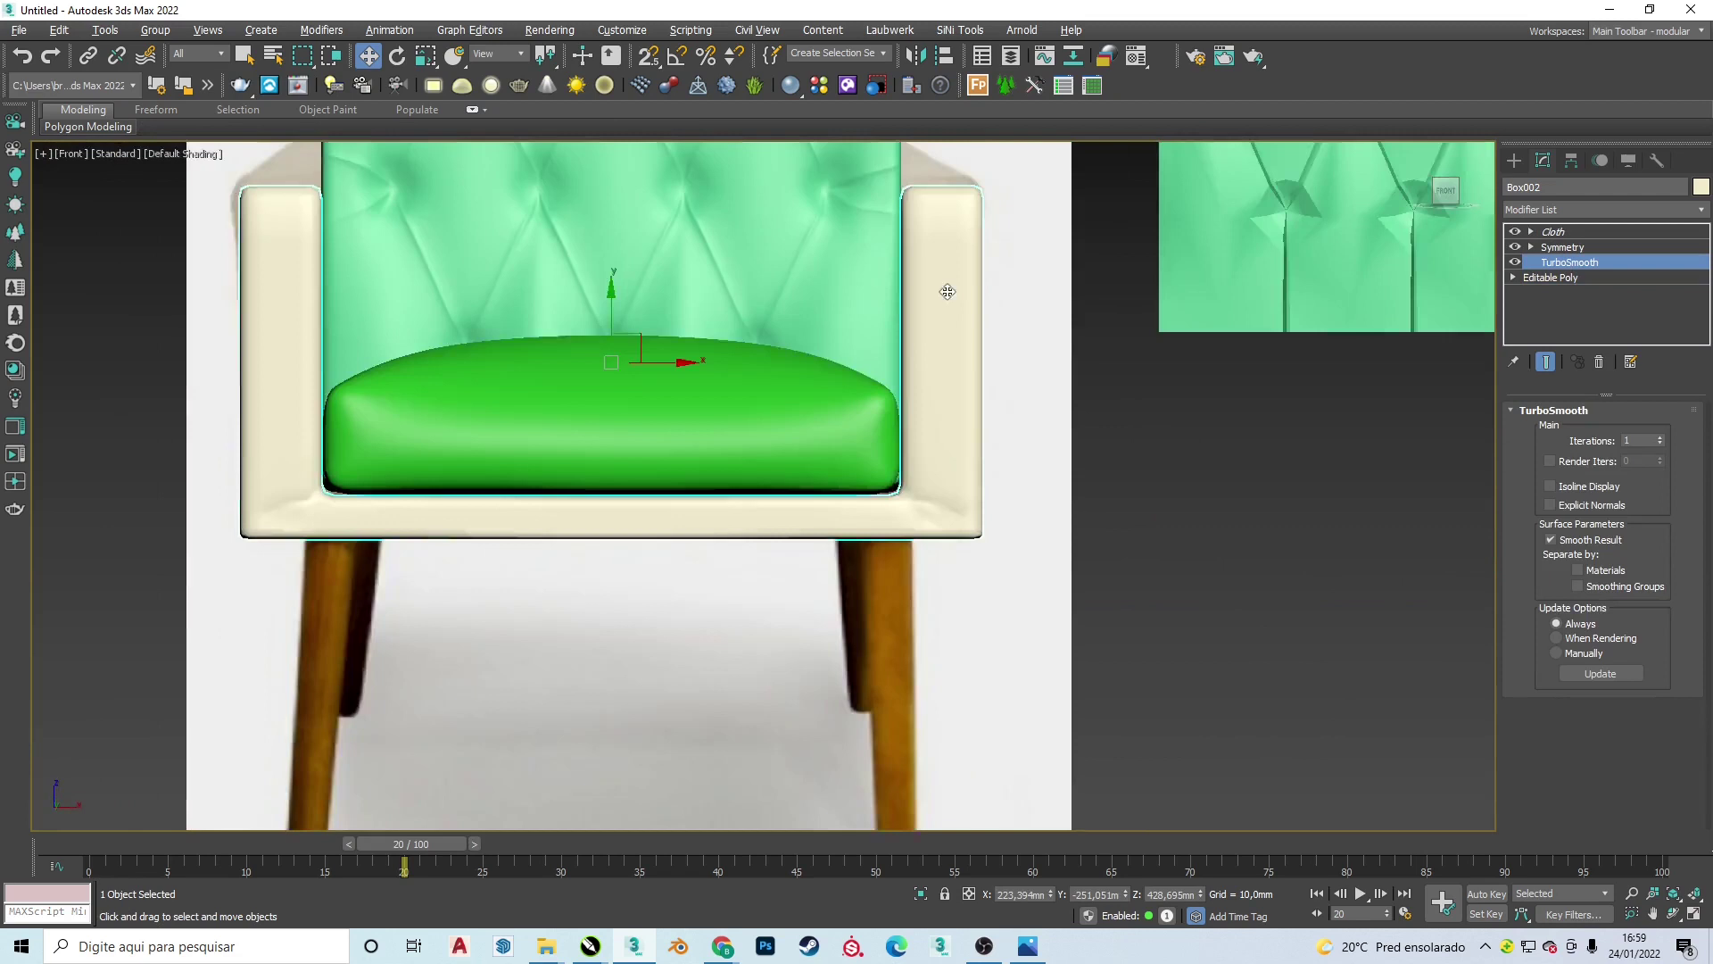
left_click(1574, 278)
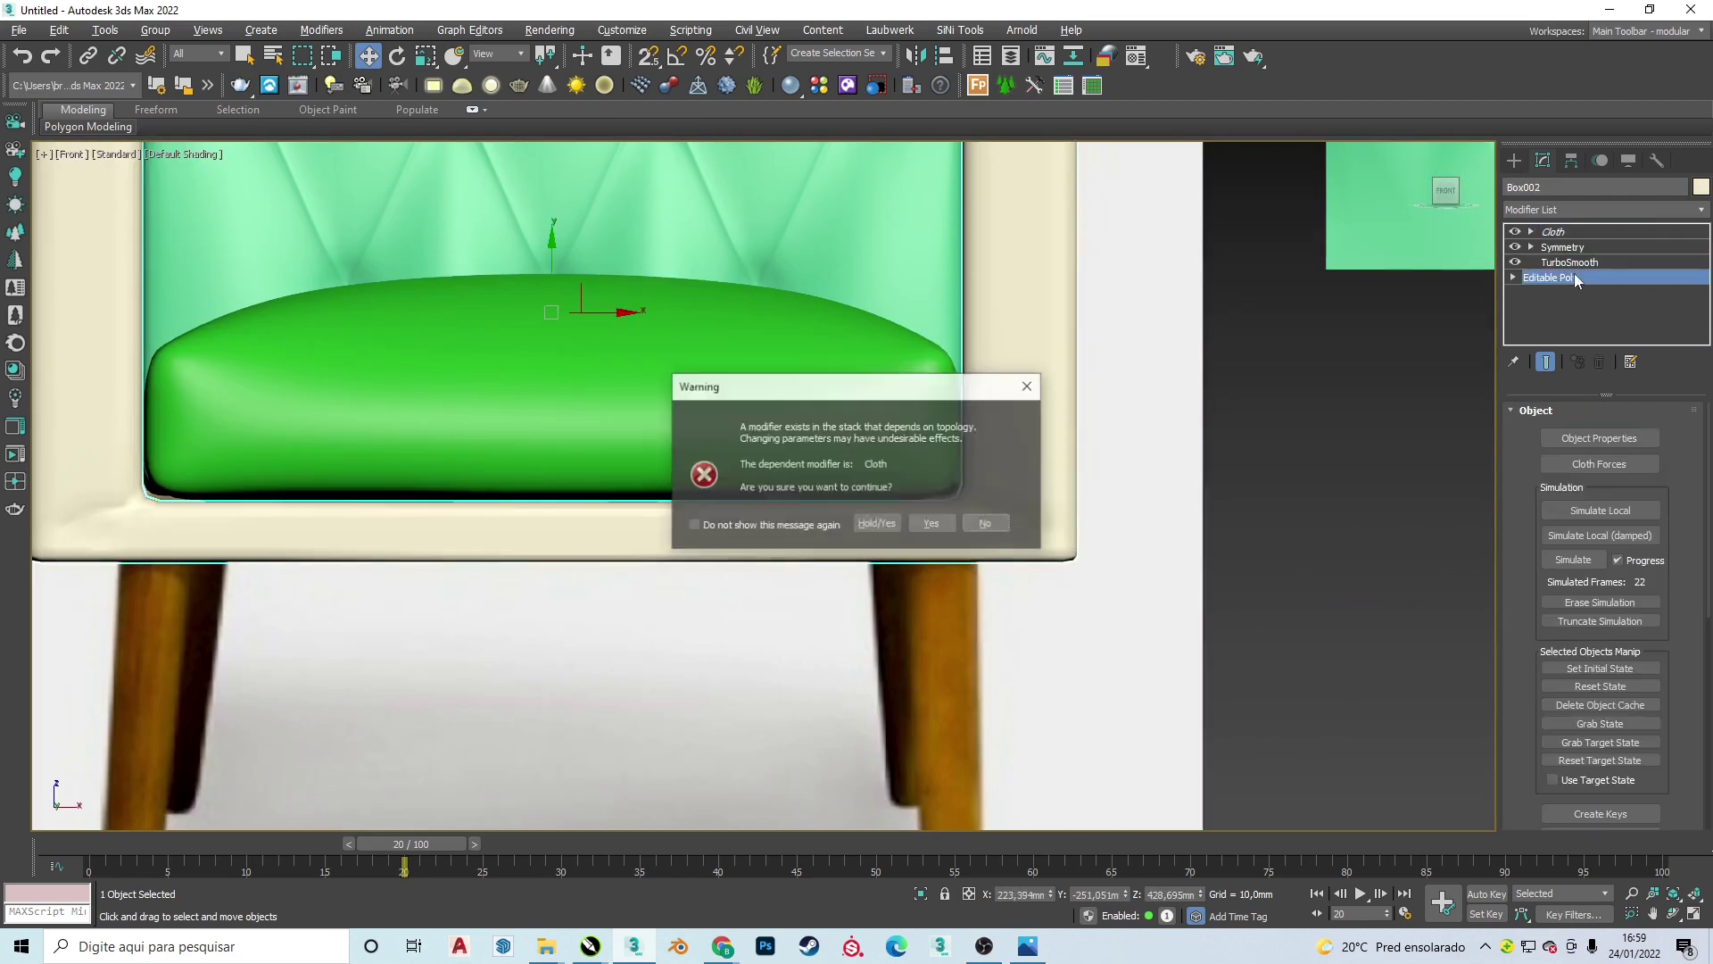
key("Return")
left_click(1556, 431)
scroll(953, 520, "up", 3)
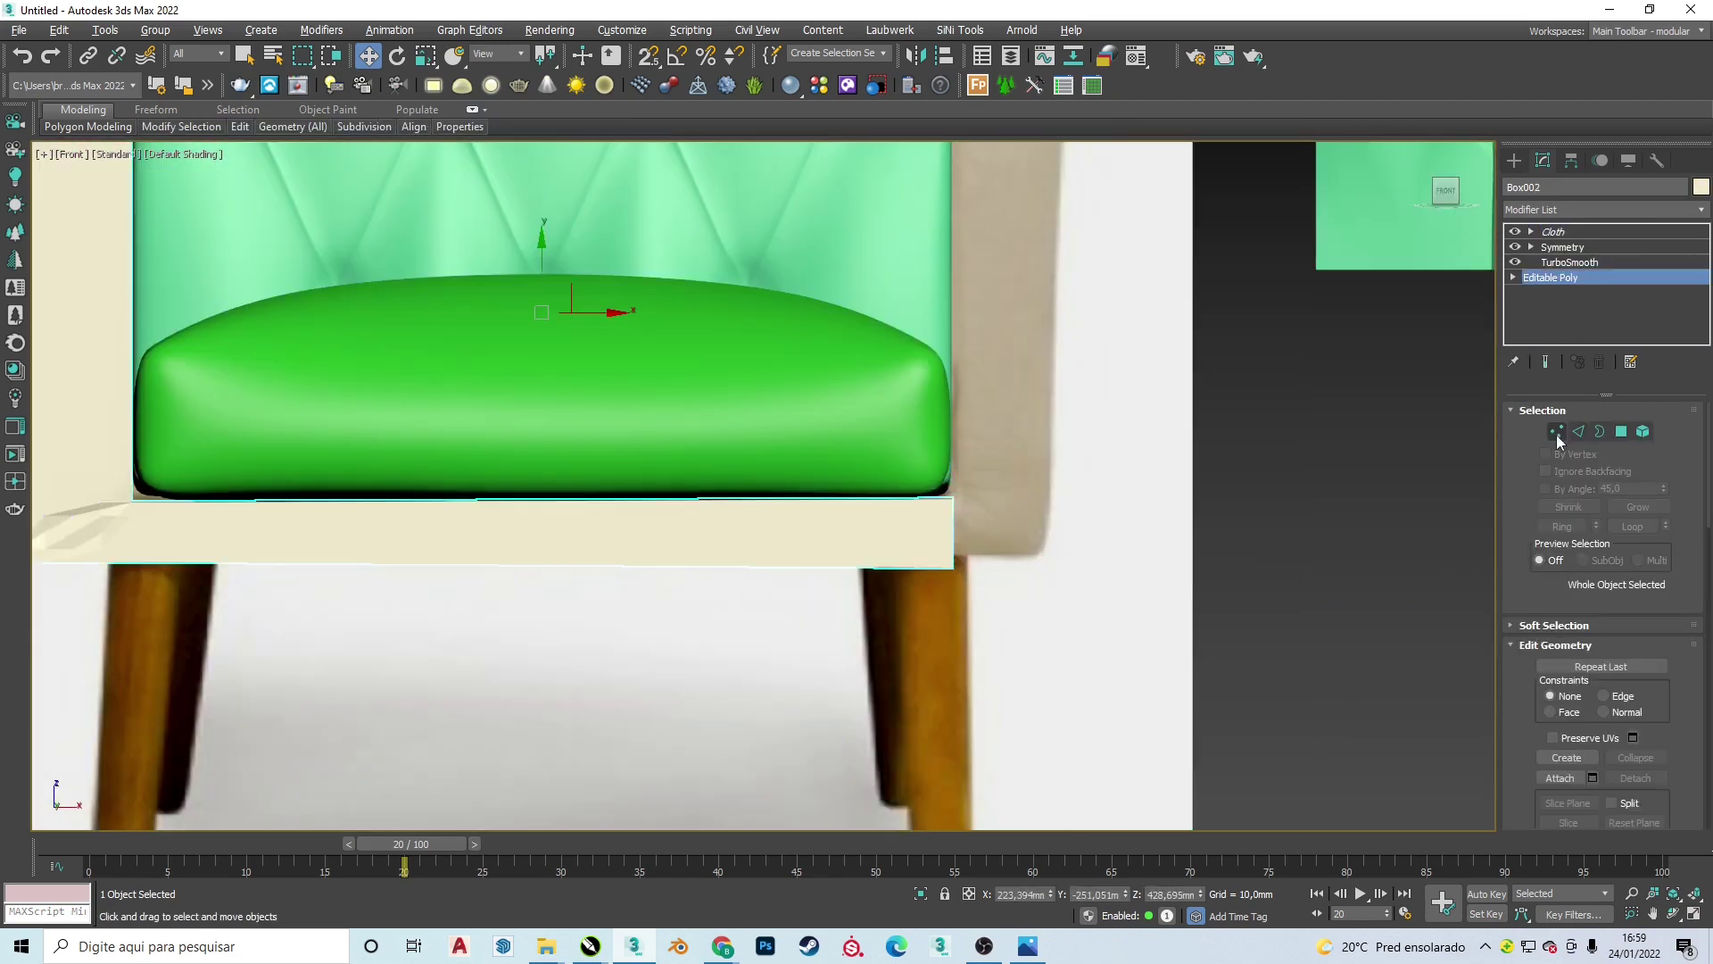
- Select the seat cushion Box003 and bring up its stack and quad menu options for collapsing
right_click(1570, 247)
left_click(1517, 251)
right_click(1553, 231)
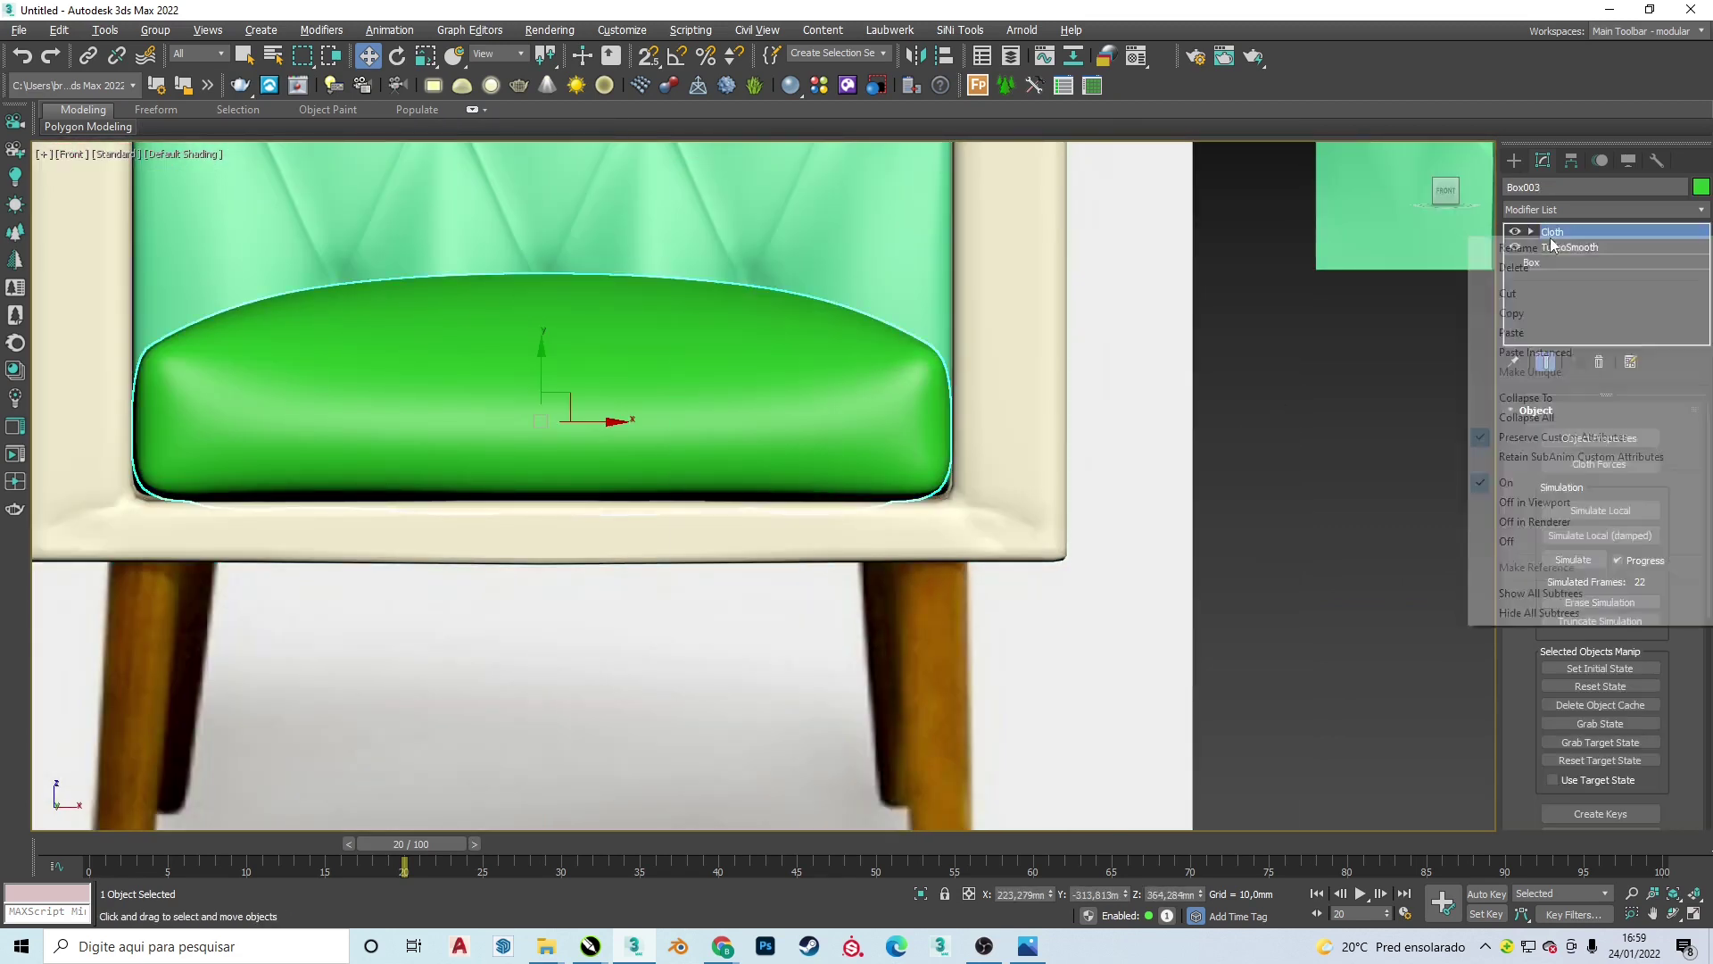
left_click(1522, 413)
middle_click_drag(803, 446, 990, 474, "alt")
left_click(990, 474)
right_click(643, 417)
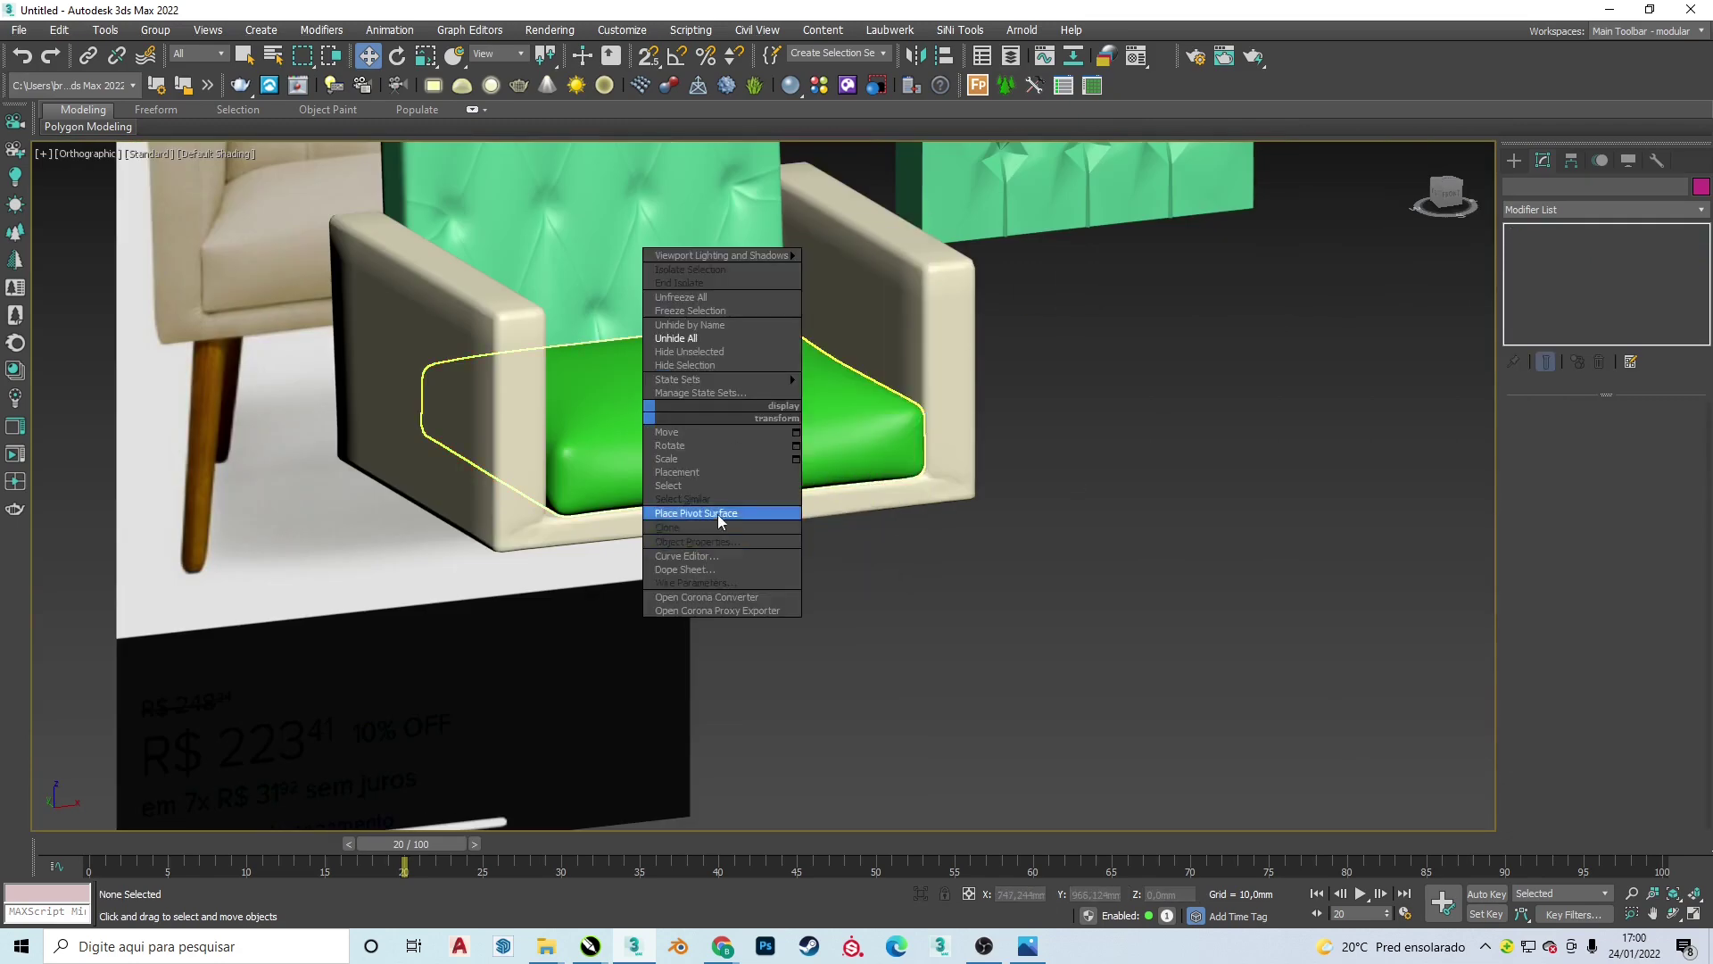
left_click(803, 527)
right_click(631, 428)
- Create a Shape001 spline from a selection of edges around the cushion
left_click(714, 607)
scroll(529, 430, "up", 5)
scroll(528, 430, "down", 5)
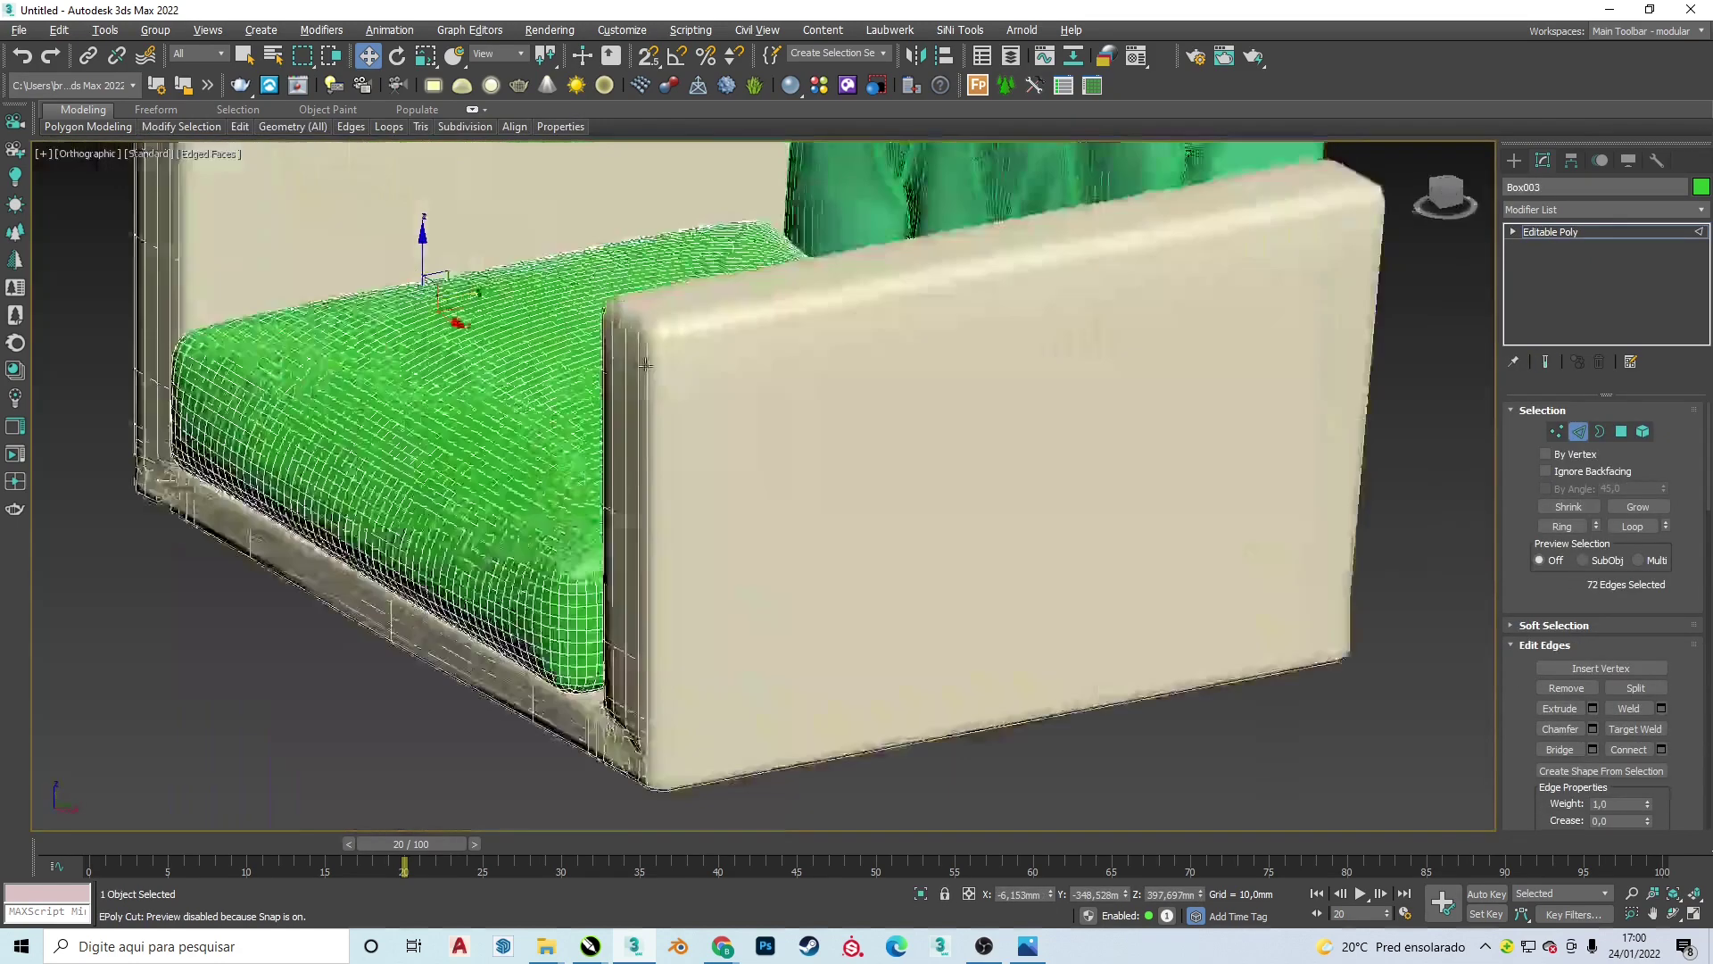
middle_click_drag(624, 446, 803, 401, "alt")
left_click(1601, 636)
left_click(820, 499)
scroll(569, 366, "up", 10)
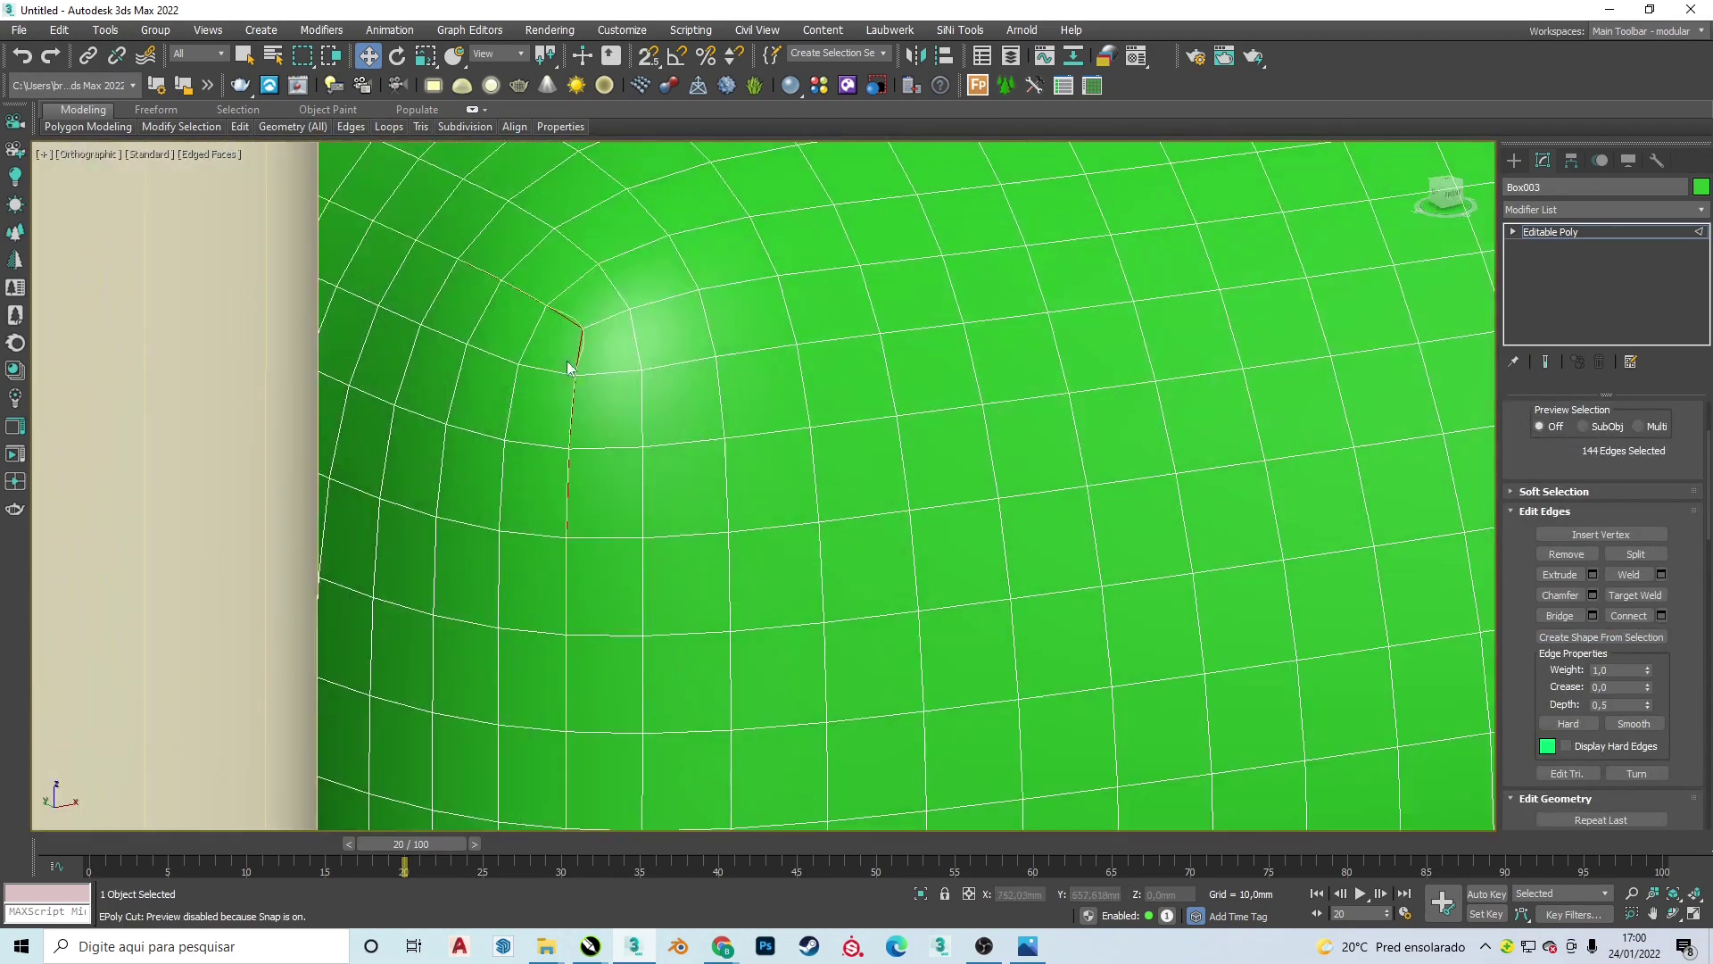
left_click(576, 321)
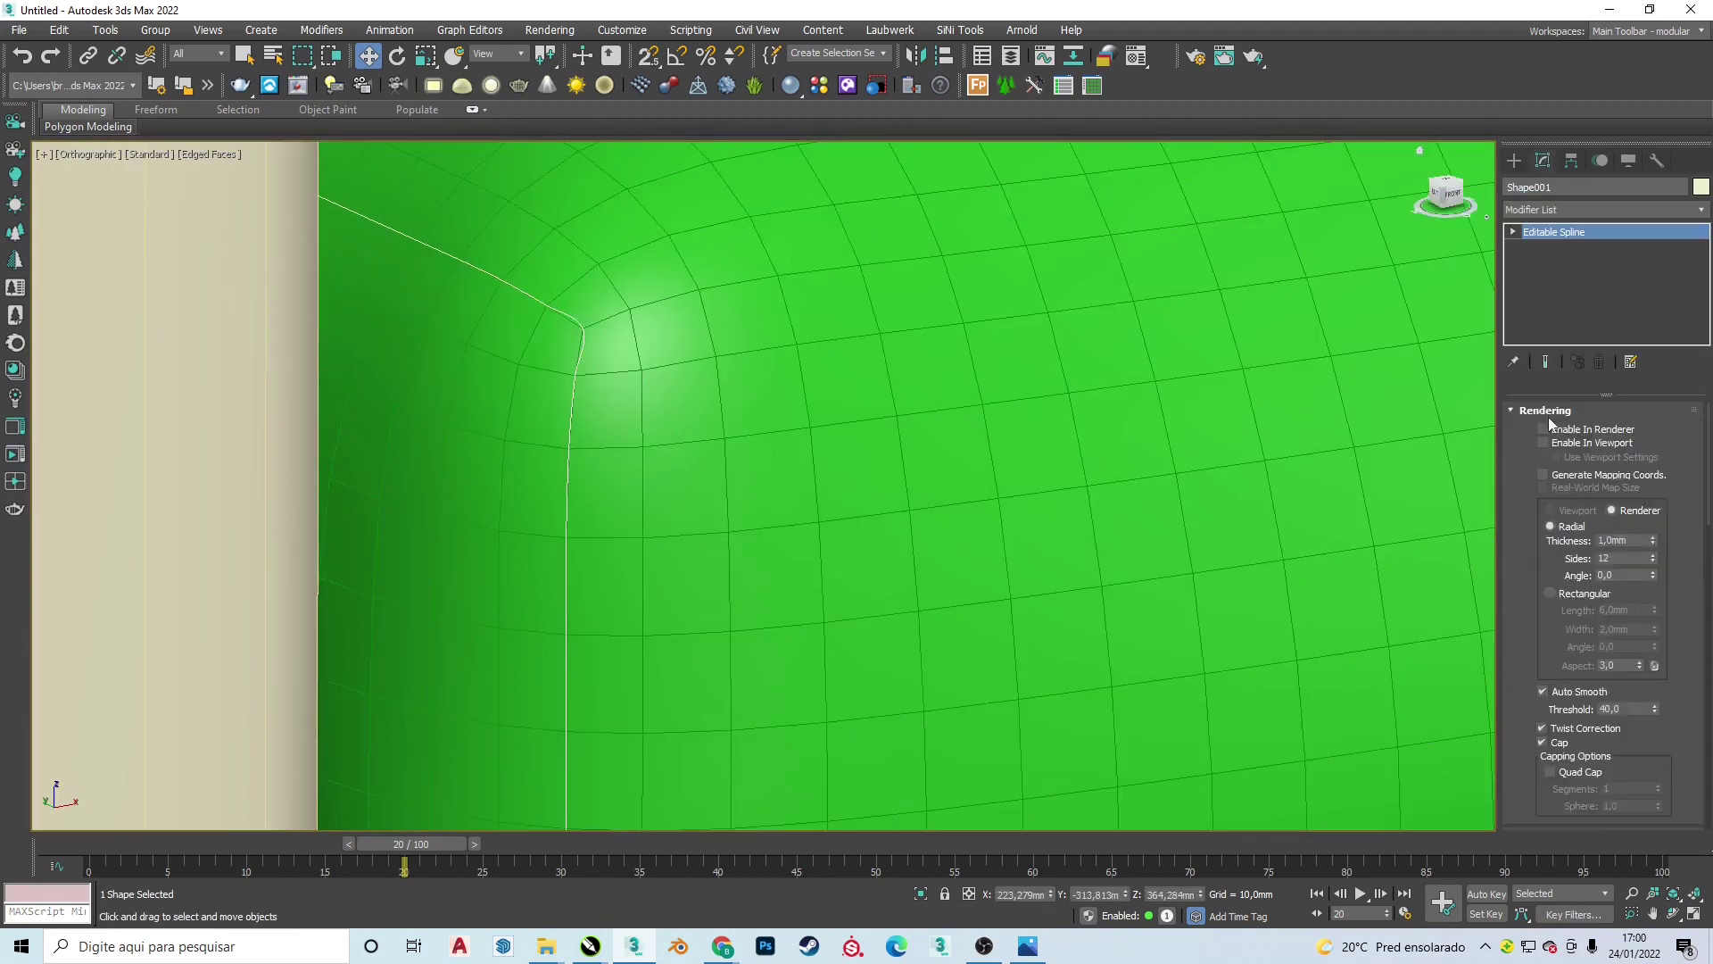
scroll(1433, 518, "down", 5)
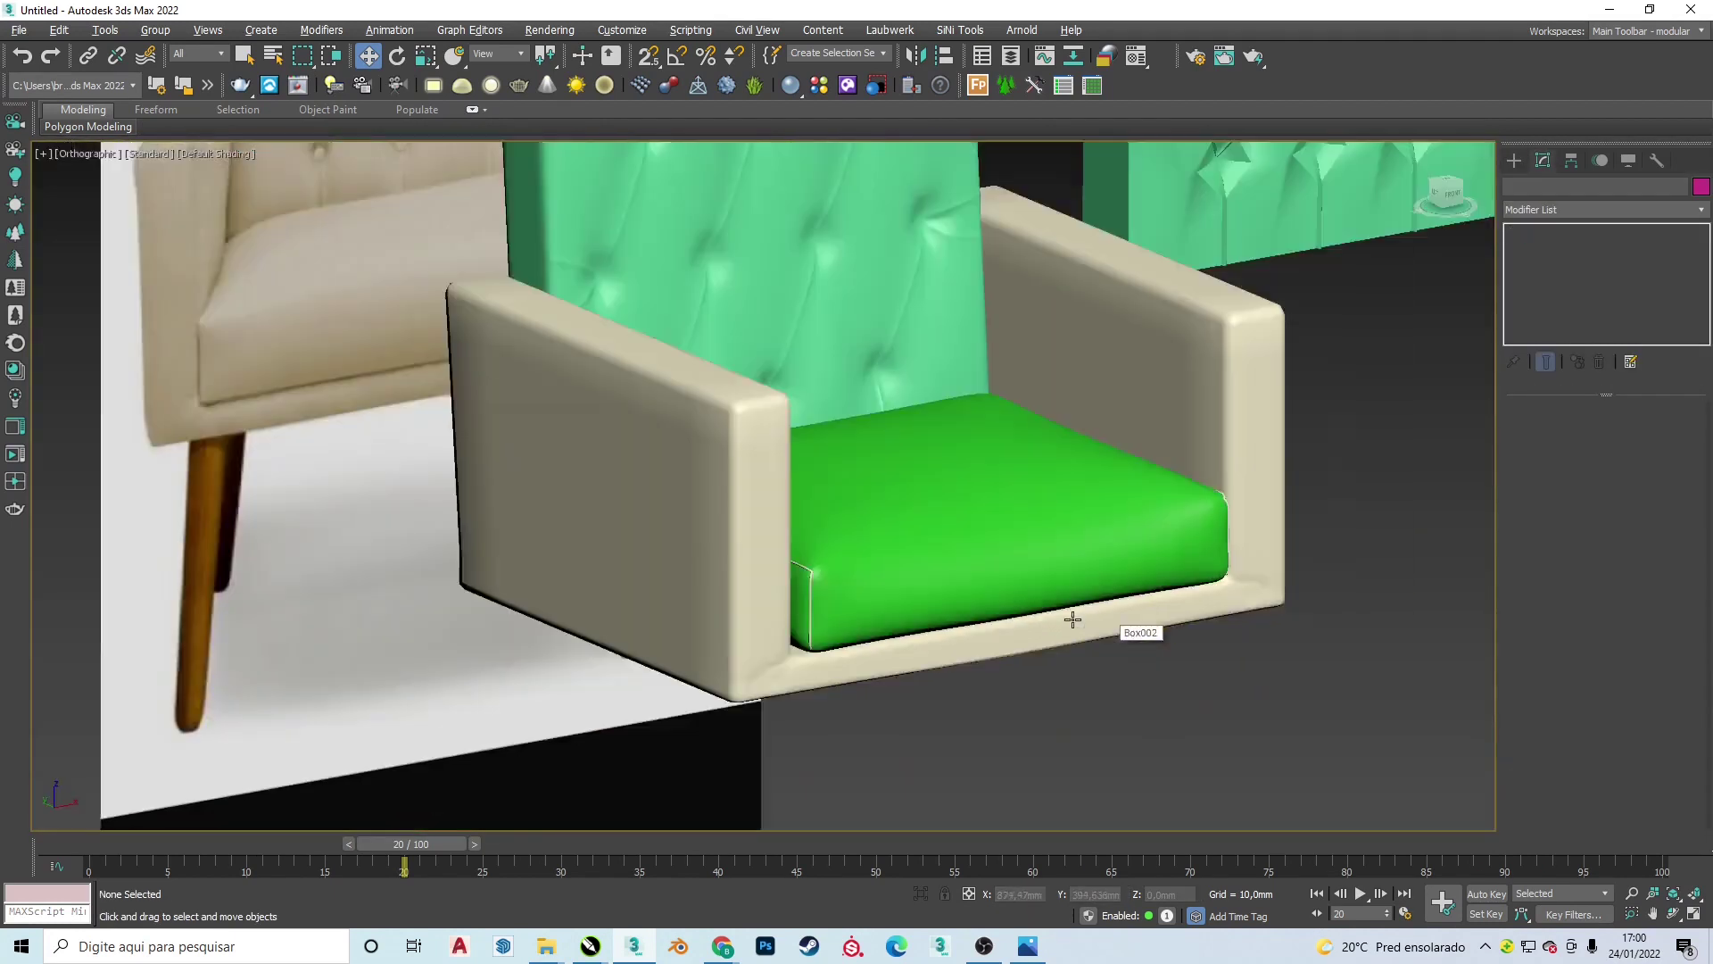
- Select the chair arm and enter vertex level of its Editable Poly base
middle_click_drag(1071, 612, 730, 306, "alt")
scroll(605, 466, "up", 5)
left_click(605, 466)
scroll(605, 466, "up", 2)
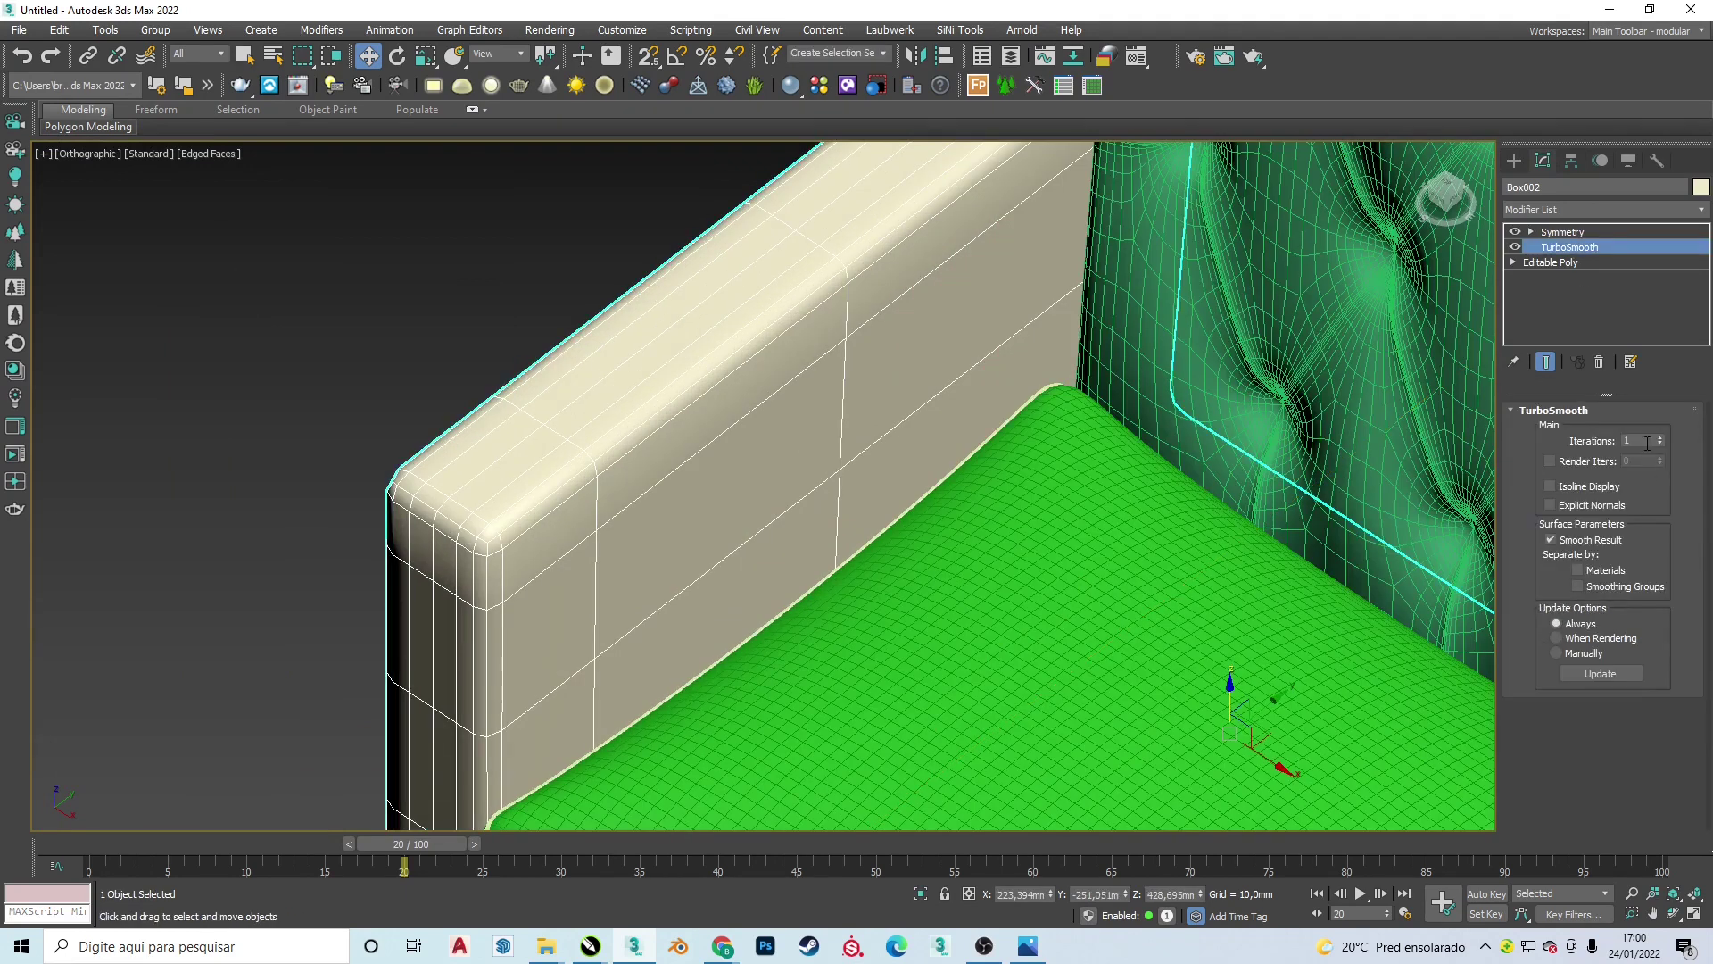
left_click(1550, 261)
key("1")
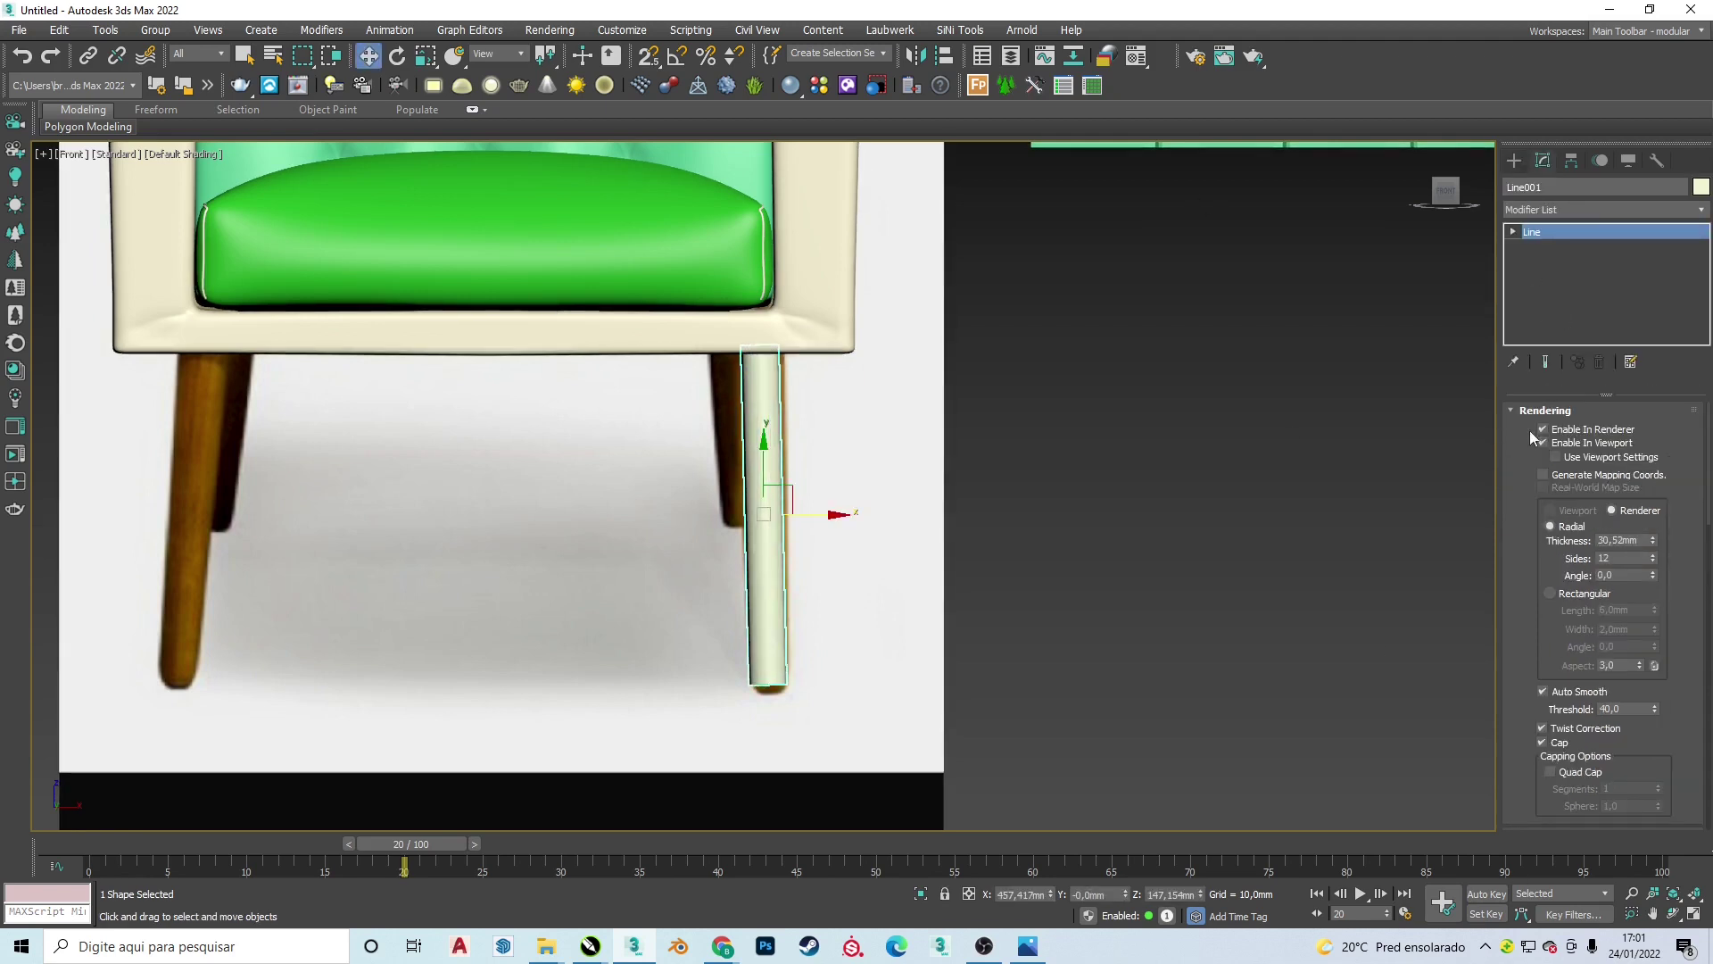
- Add an Edit Poly modifier to the leg line and select the leg geometry
key("1")
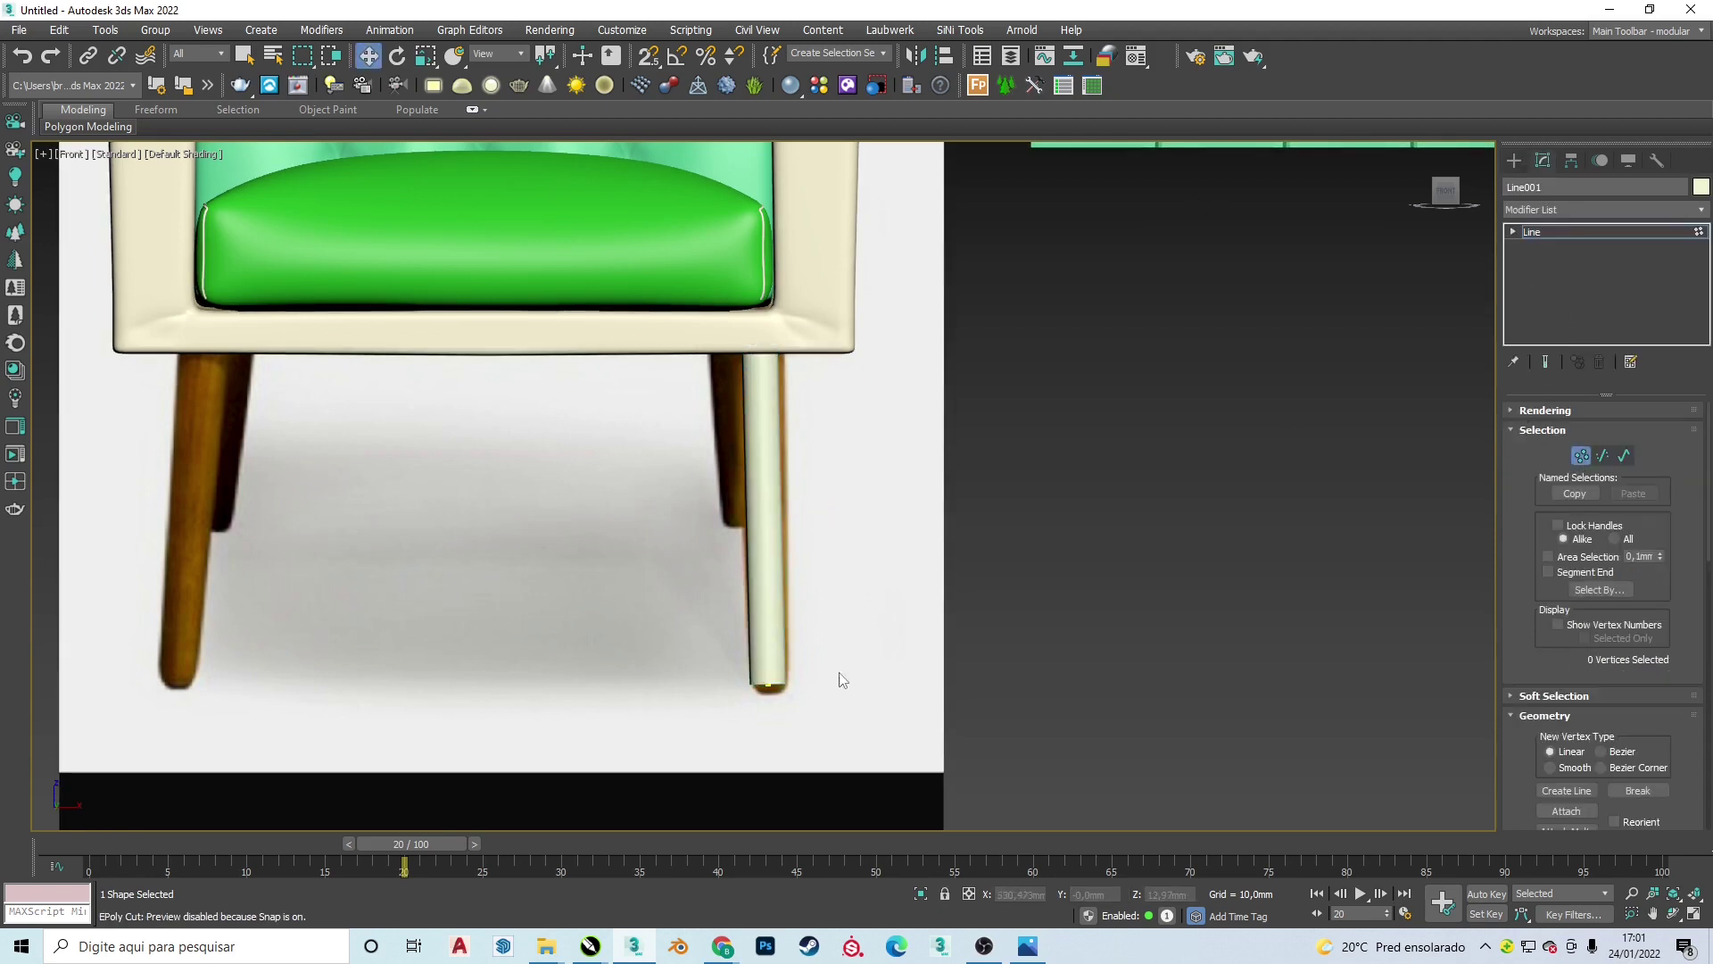
scroll(794, 695, "up", 3)
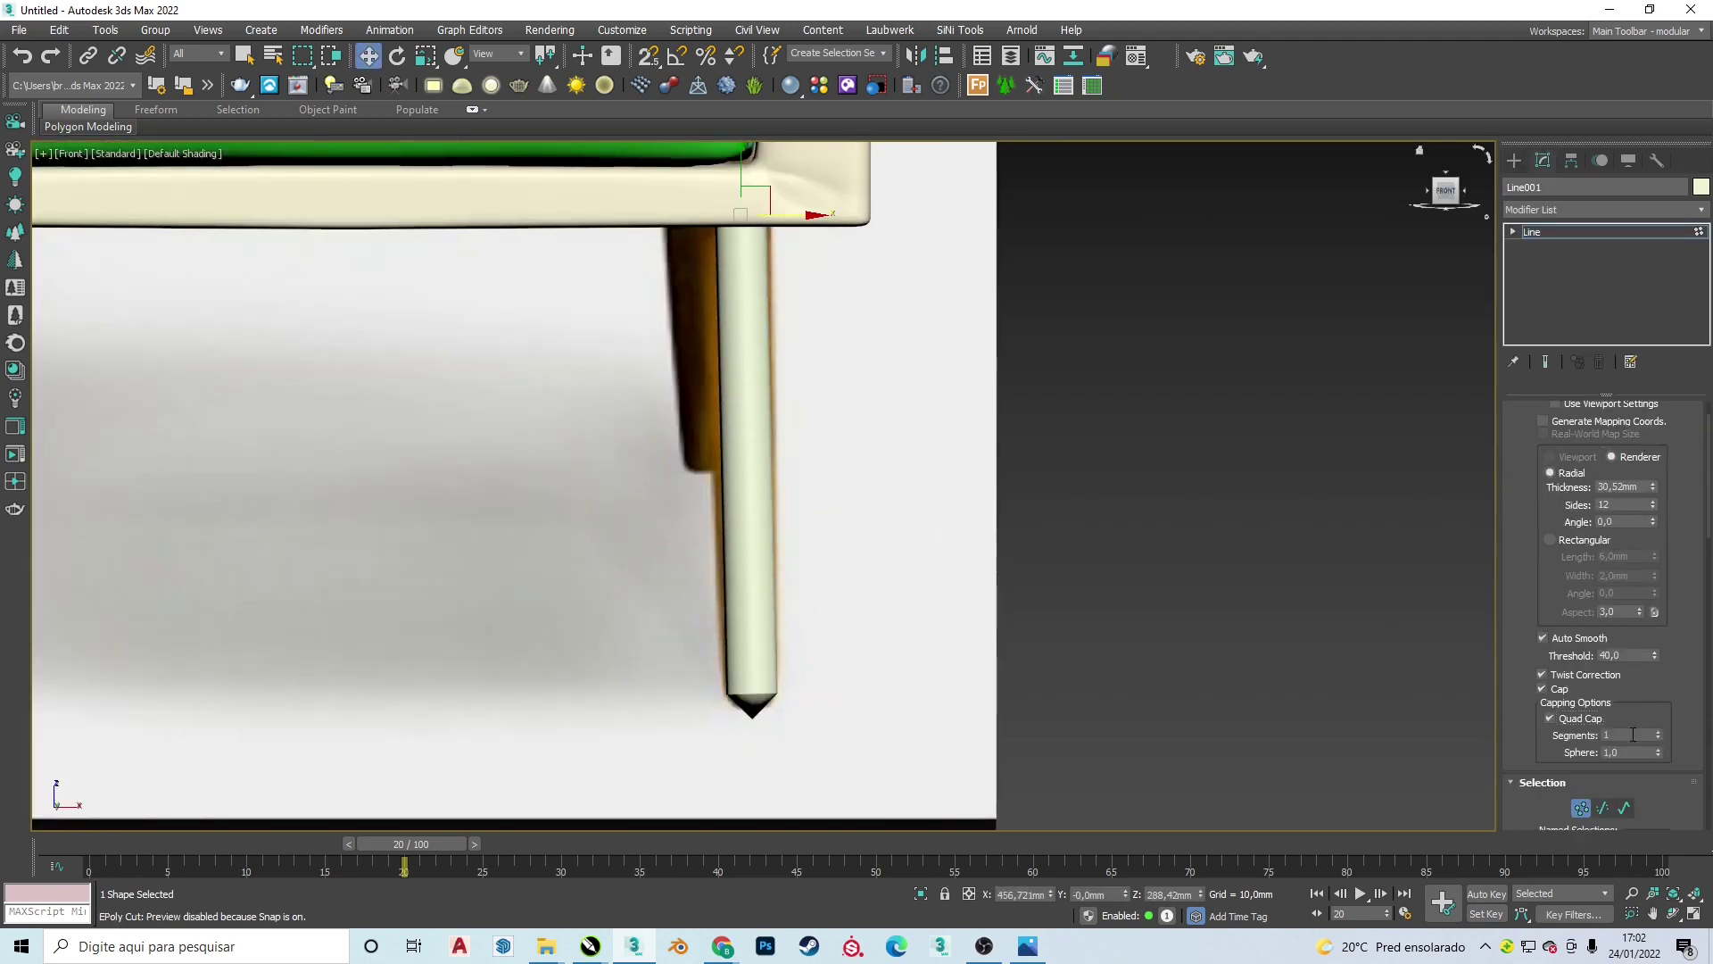
left_click(1604, 209)
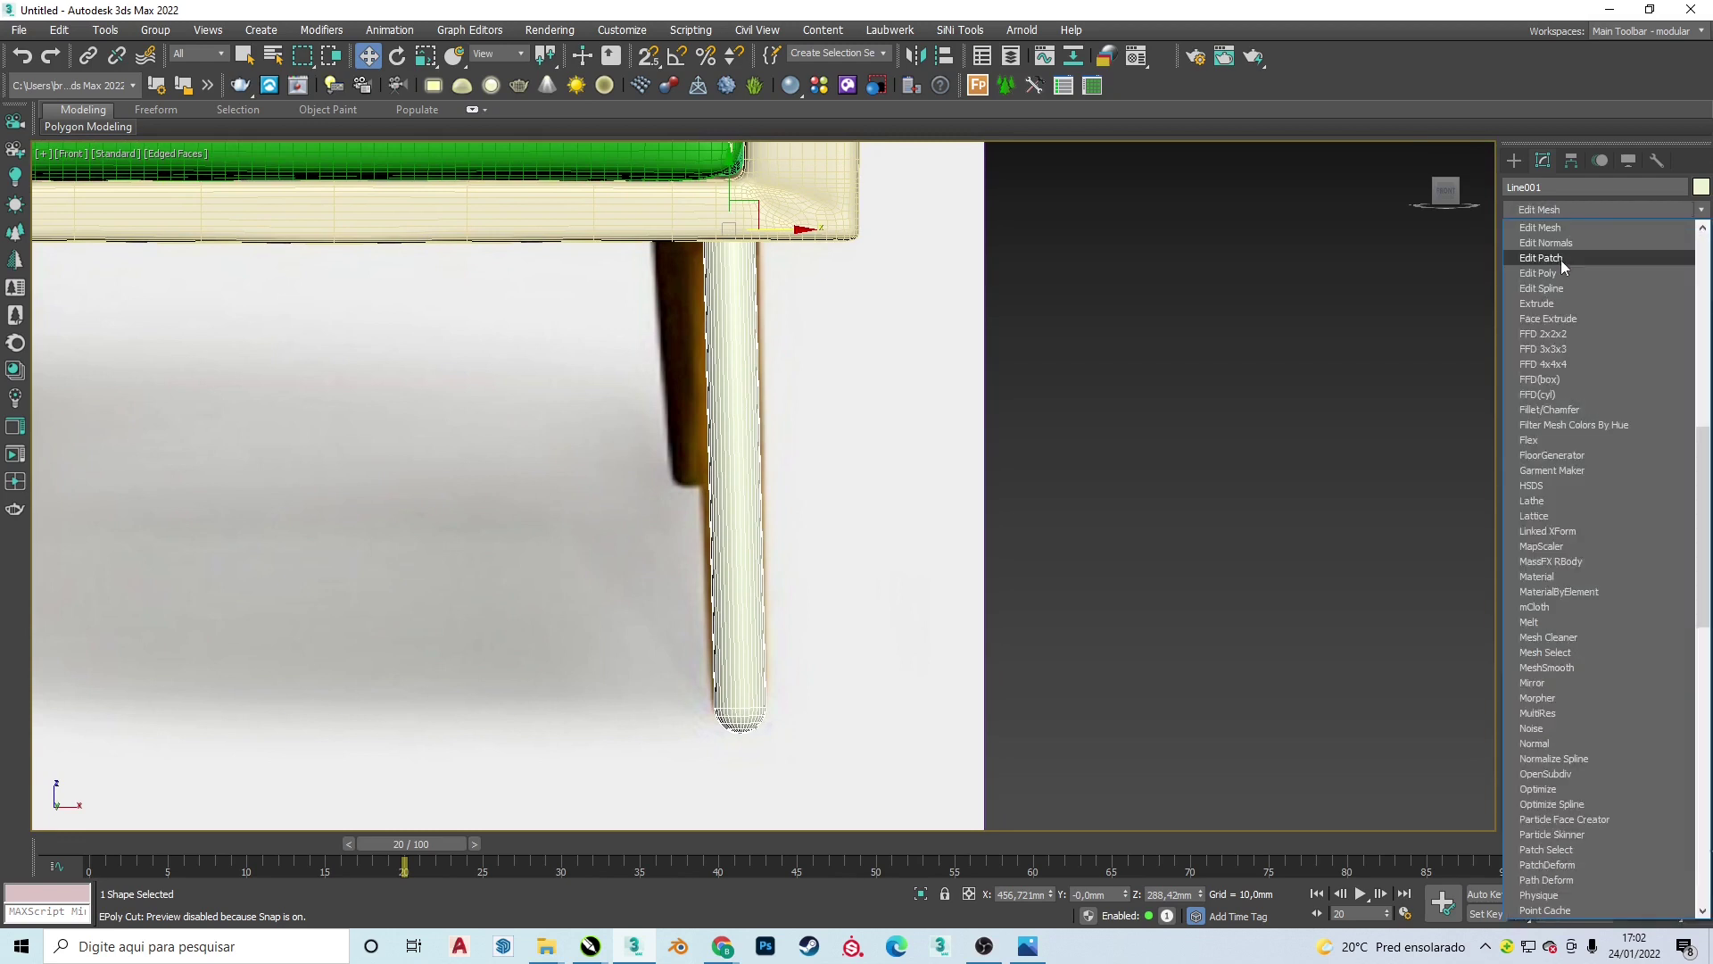
left_click(1560, 260)
left_click_drag(832, 163, 714, 217)
key("4")
- Delete the leg's rounded top, cap the open border and scale the cap inward
middle_click_drag(708, 348, 625, 442, "alt")
left_click(624, 442)
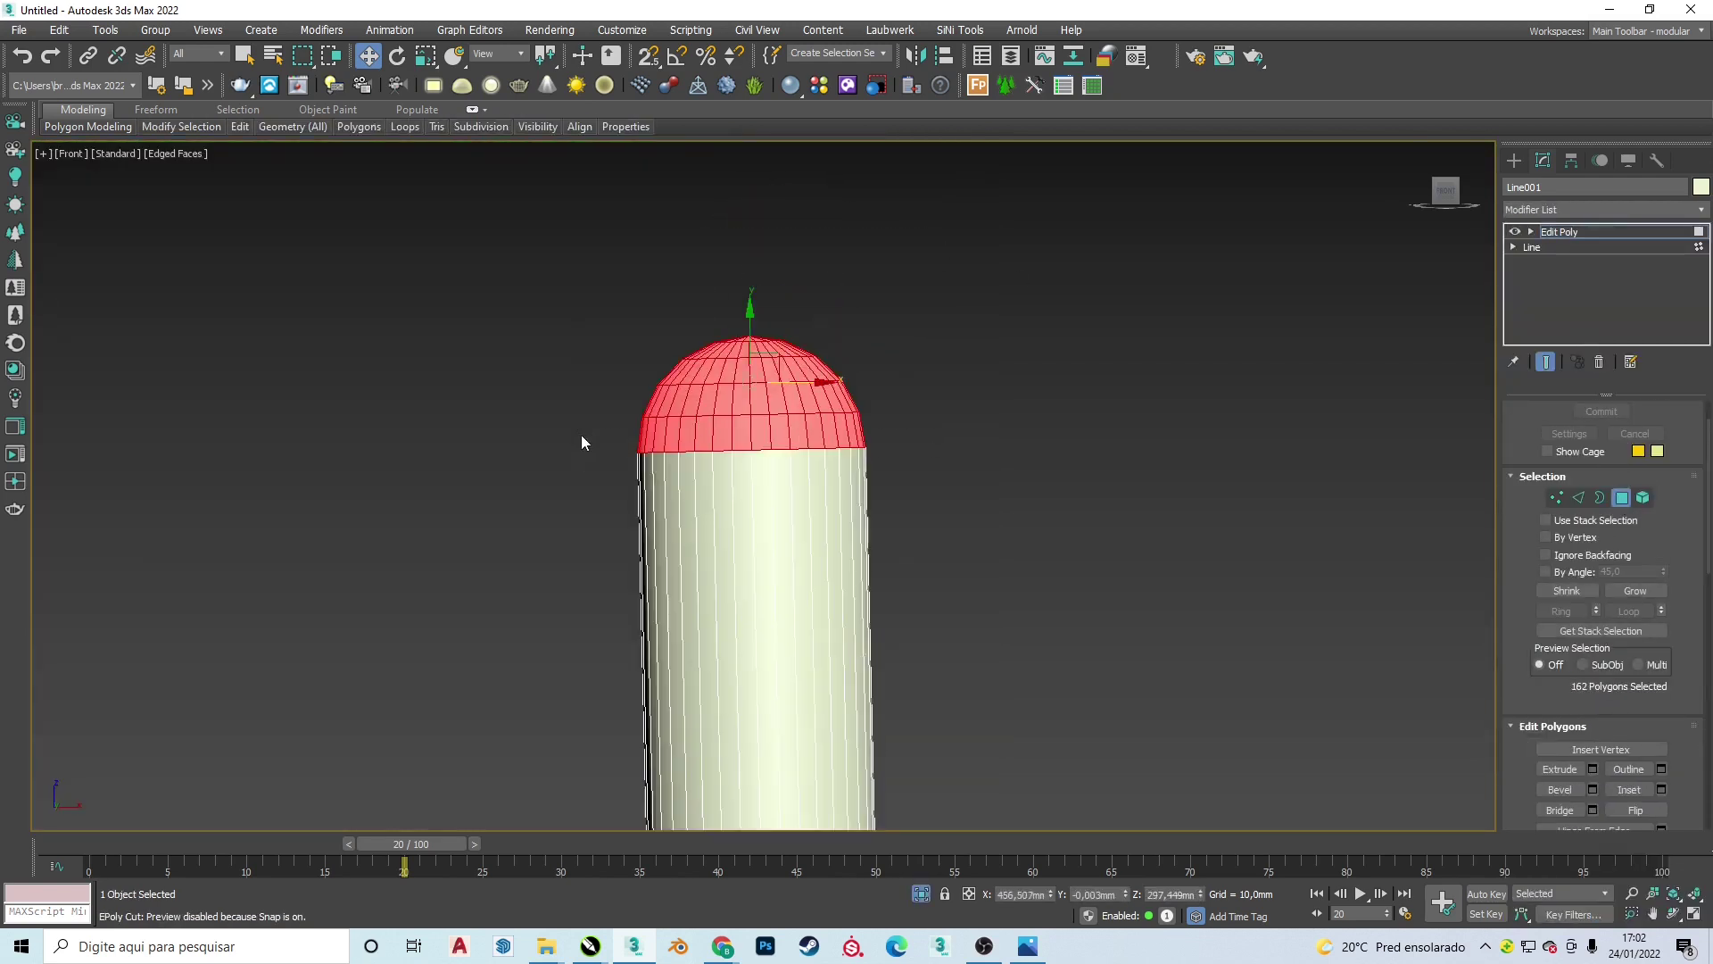
key("Delete")
scroll(754, 705, "up", 5)
left_click(1634, 770)
key("4")
key("r")
left_click_drag(759, 705, 759, 727)
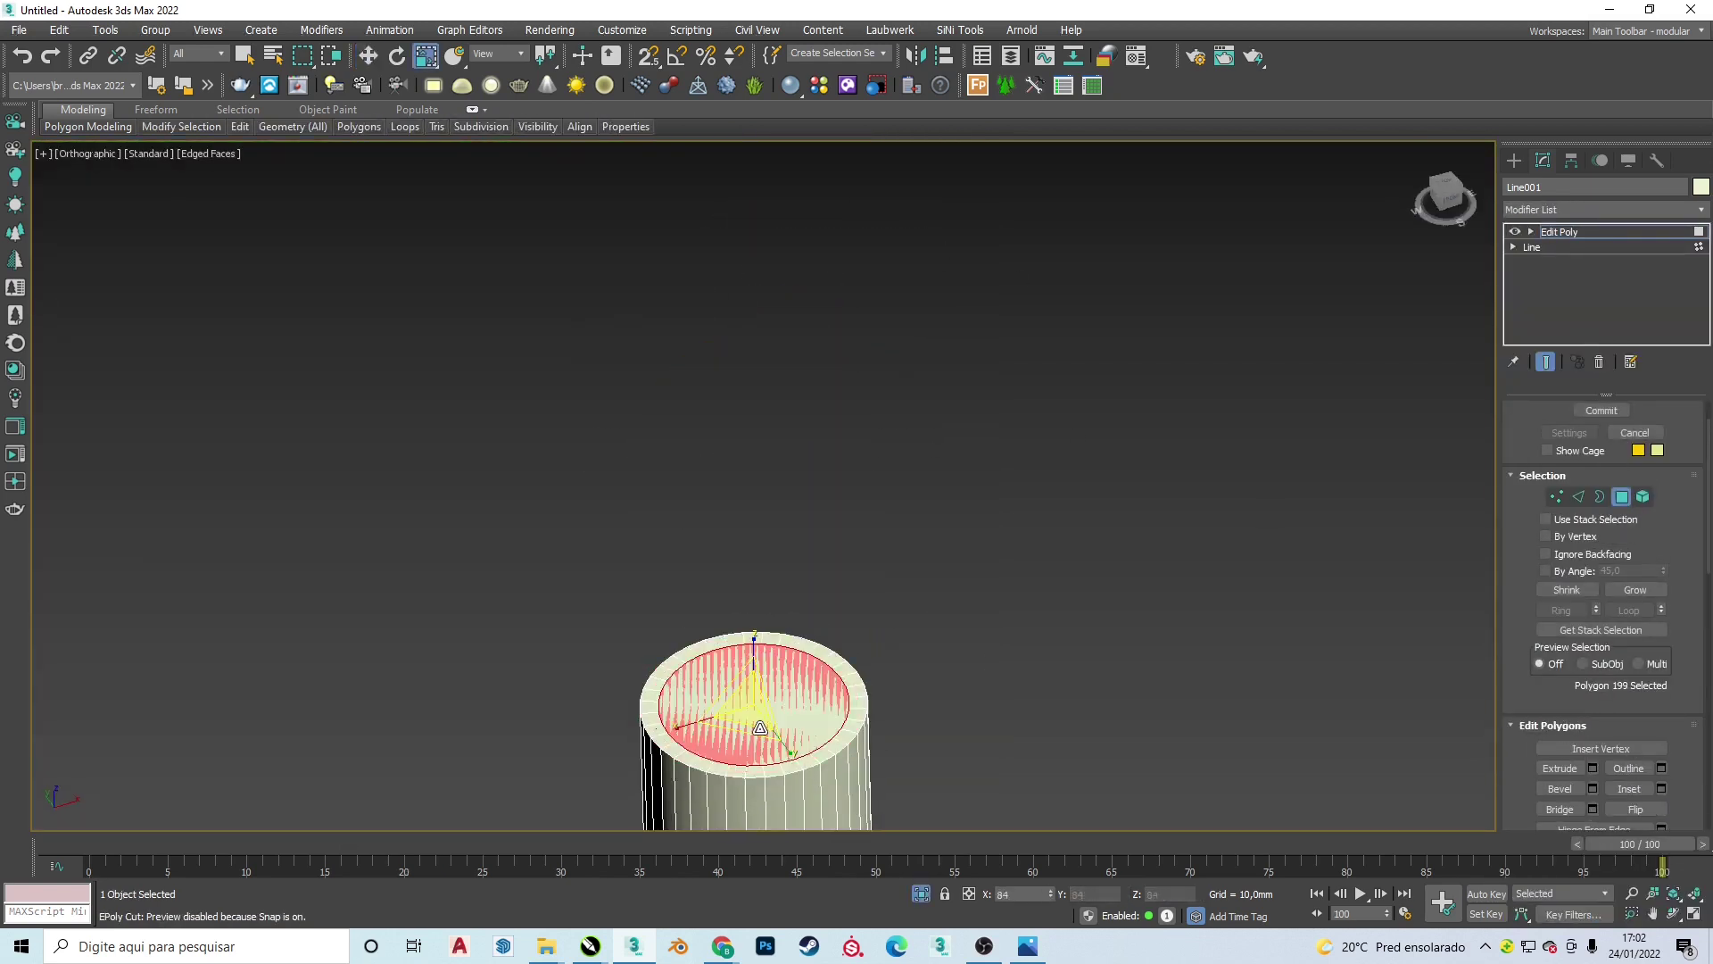
scroll(1655, 737, "down", 3)
key("f")
- Select a ring of the leg's vertices with the hidden chair parts shown again
left_click(1514, 160)
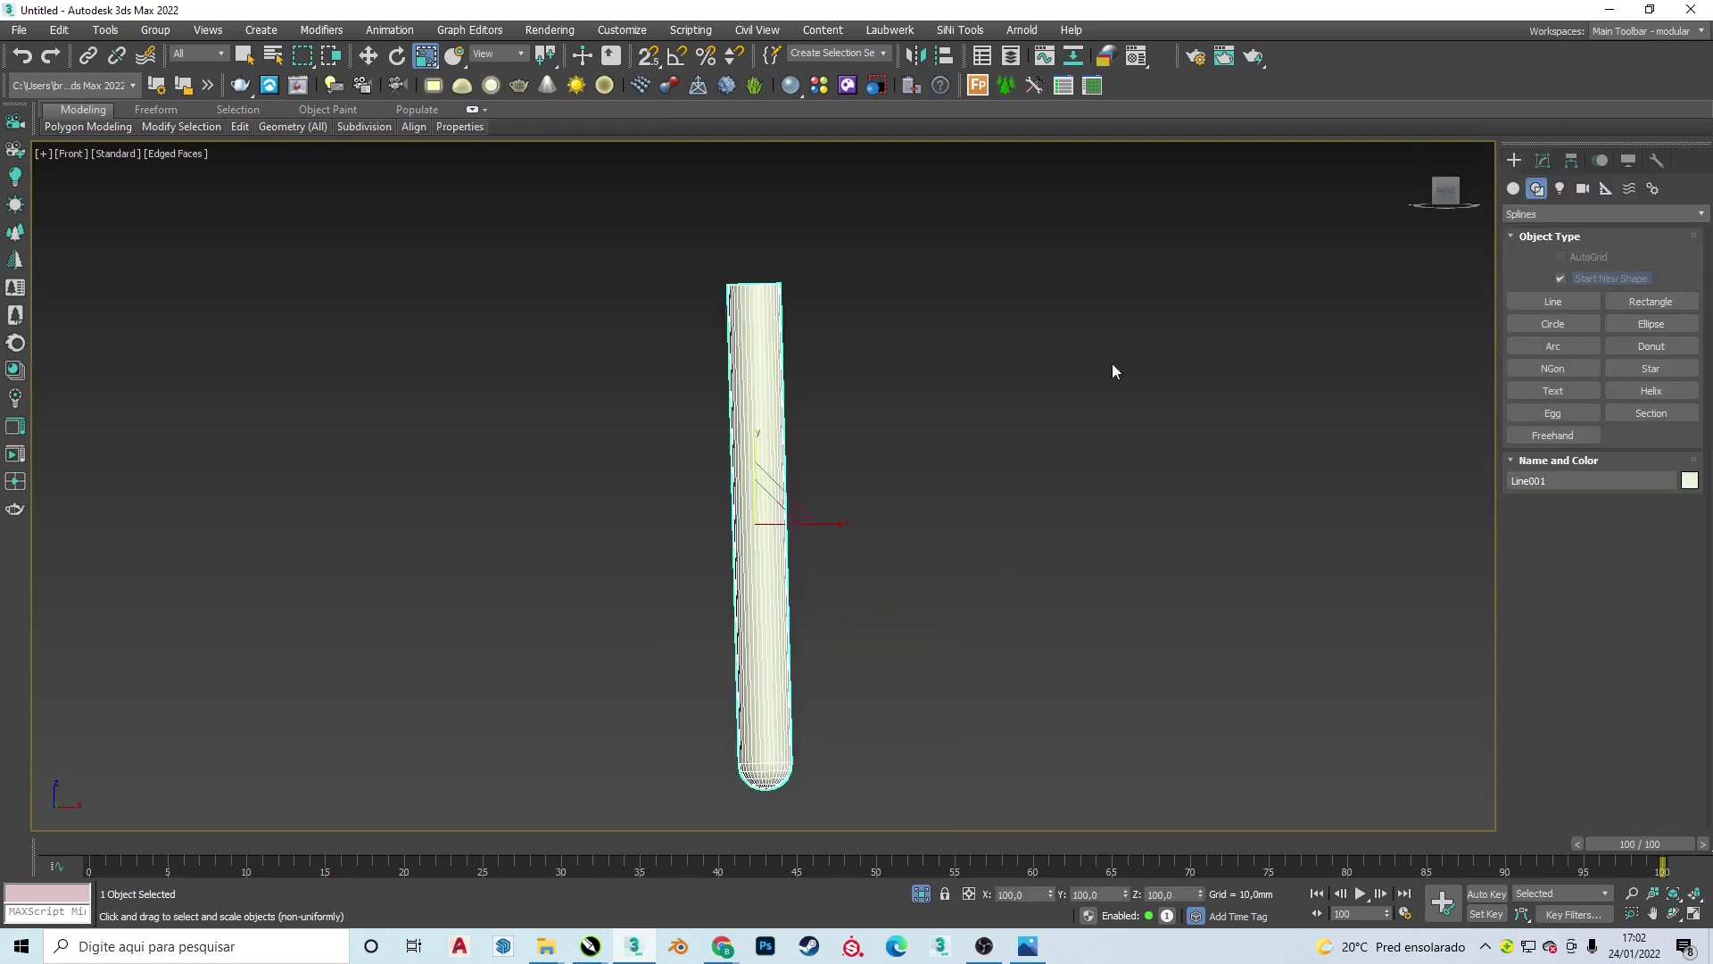
left_click(1543, 160)
key("1")
left_click_drag(678, 741, 916, 902)
key("alt+q")
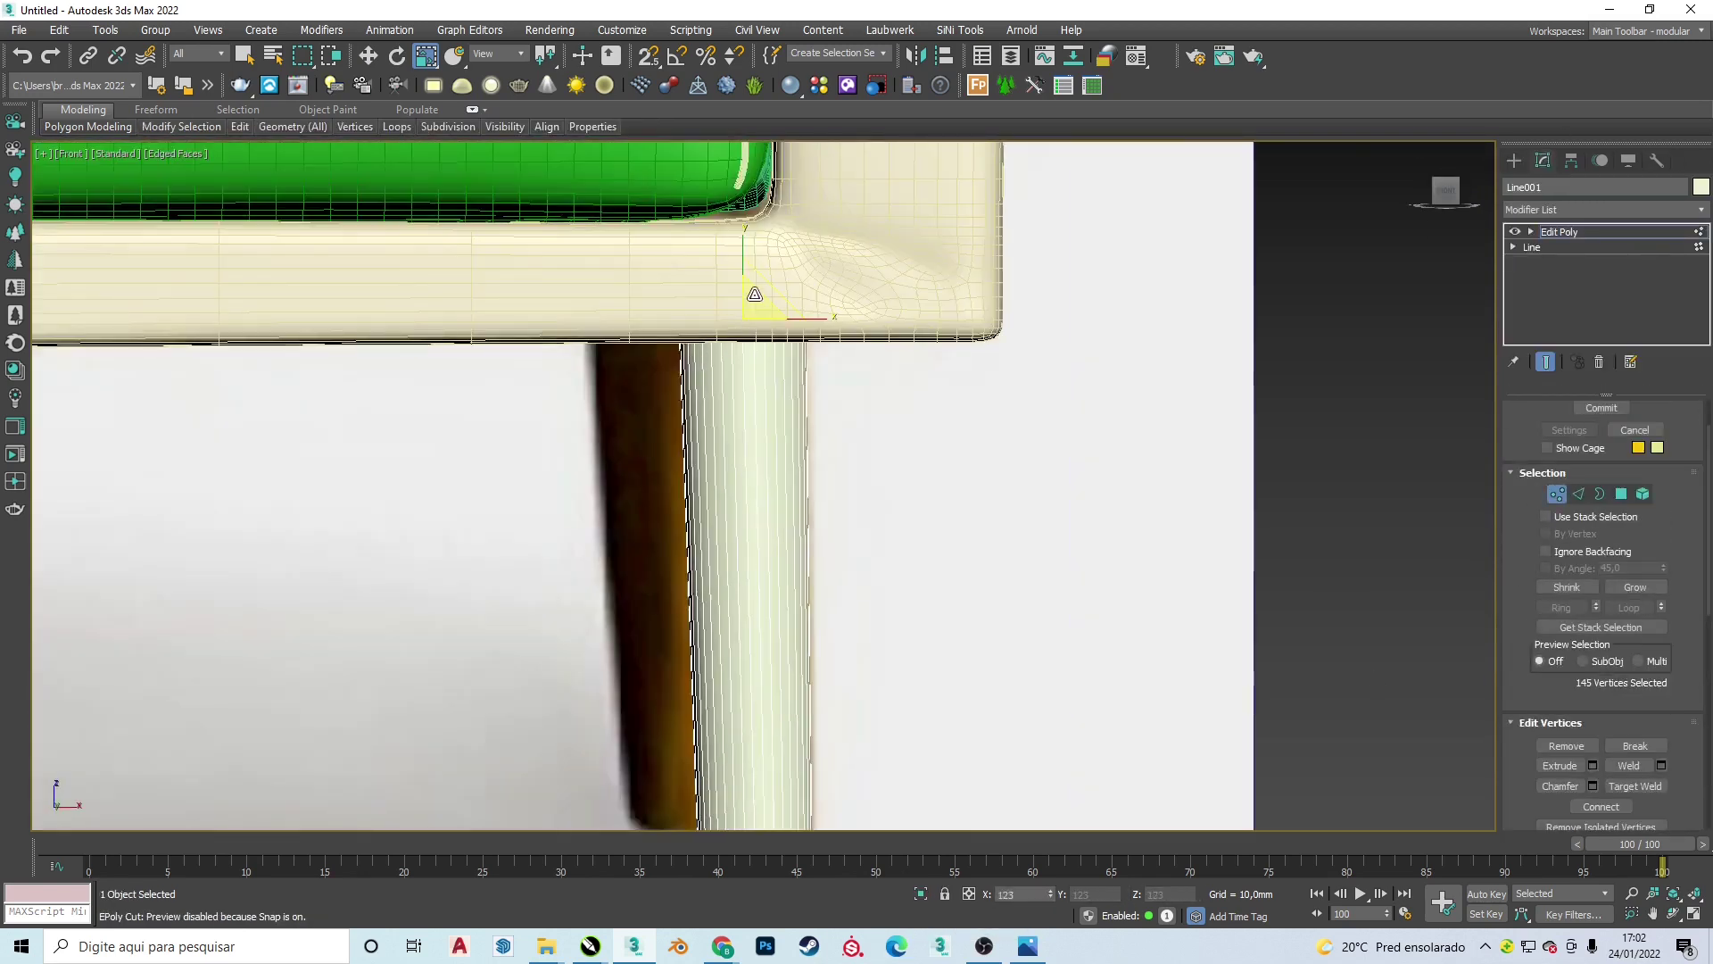
scroll(812, 277, "down", 3)
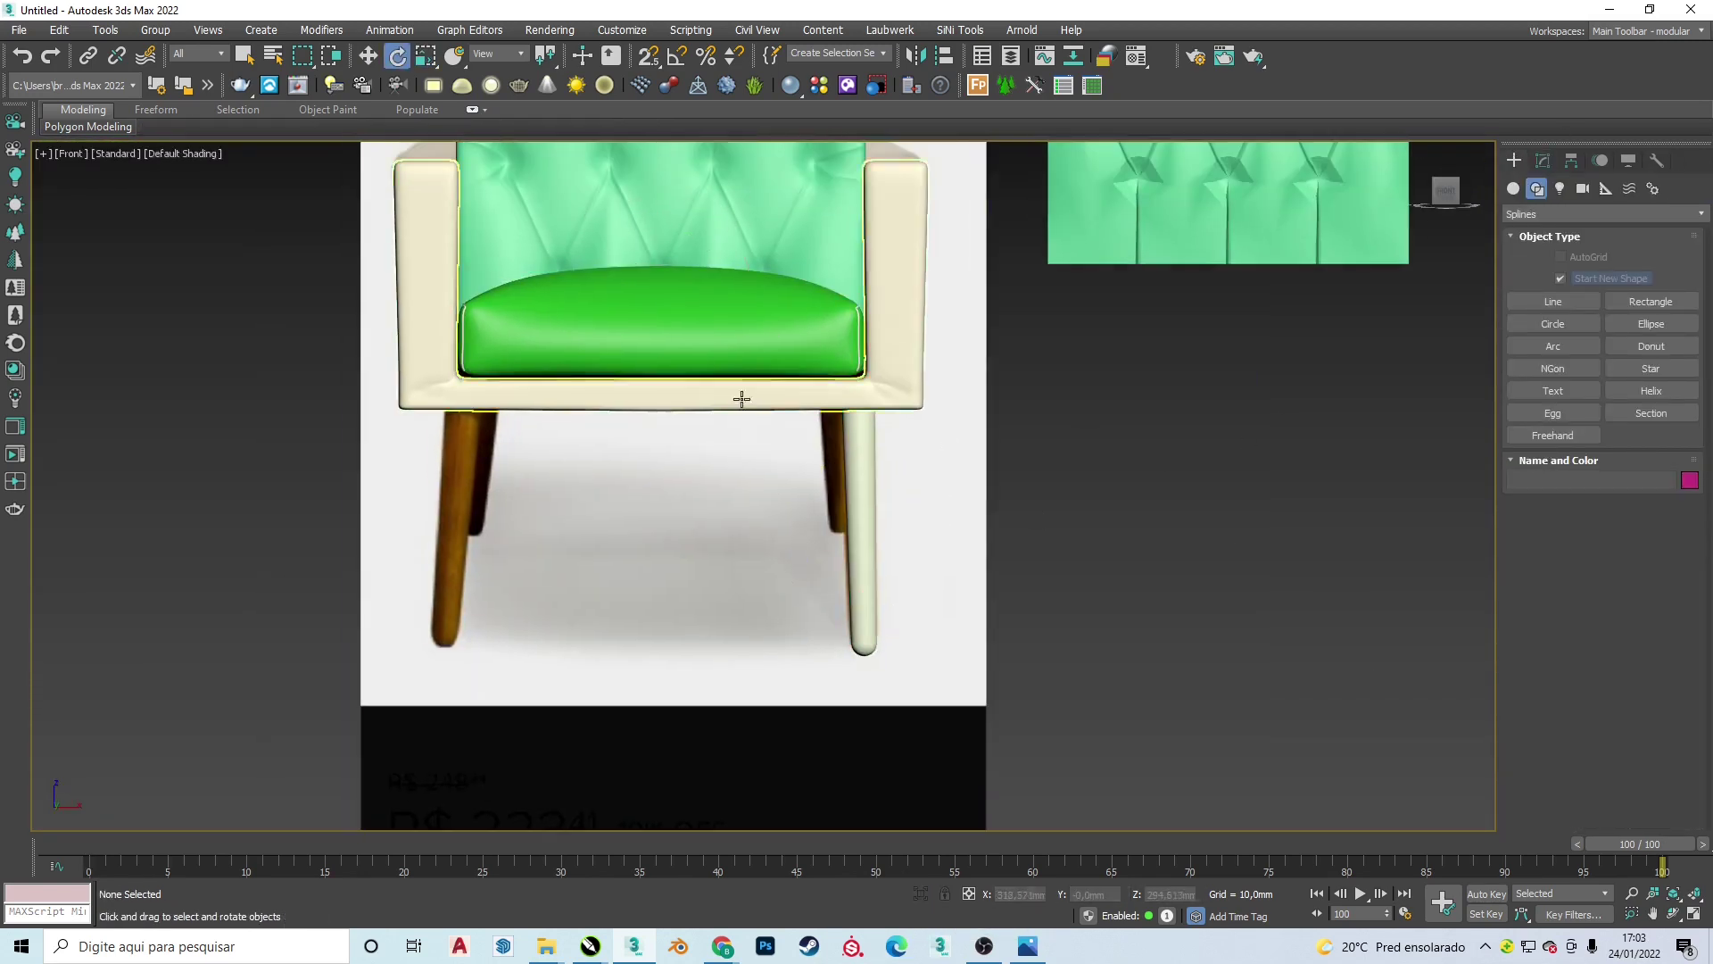
- Add a Symmetry modifier on X to mirror the leg, checking it in Left and Front views
left_click(1543, 160)
left_click(1553, 209)
left_click(1550, 260)
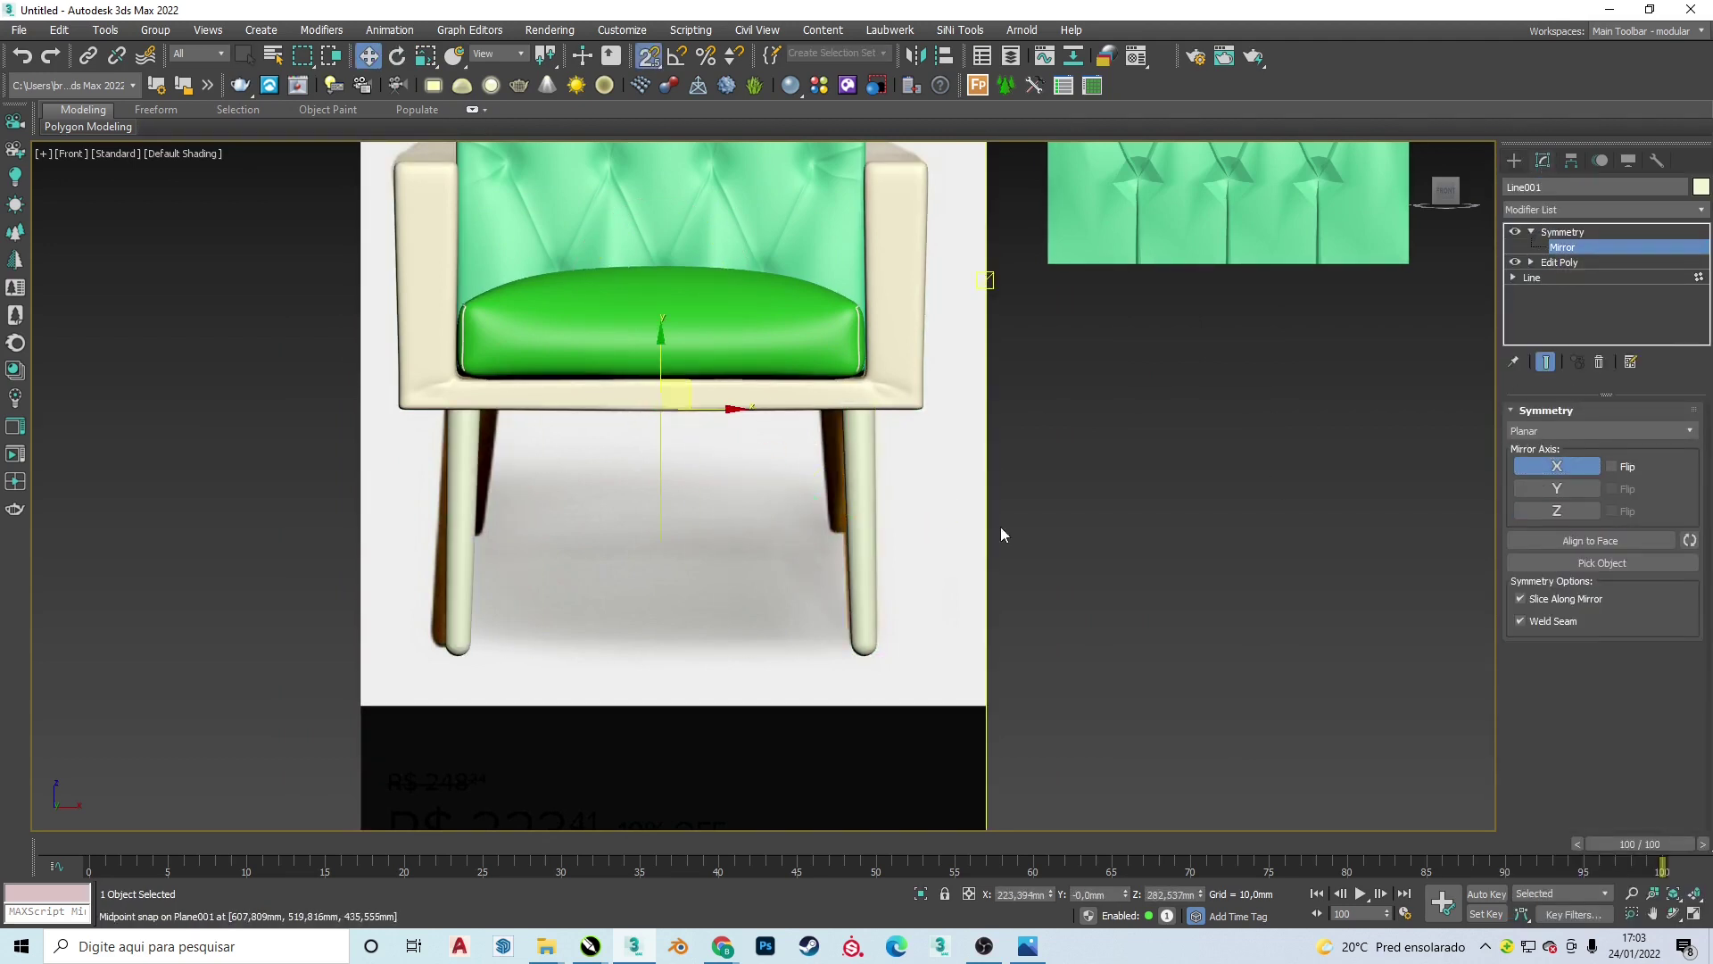
key("l")
left_click(1531, 277)
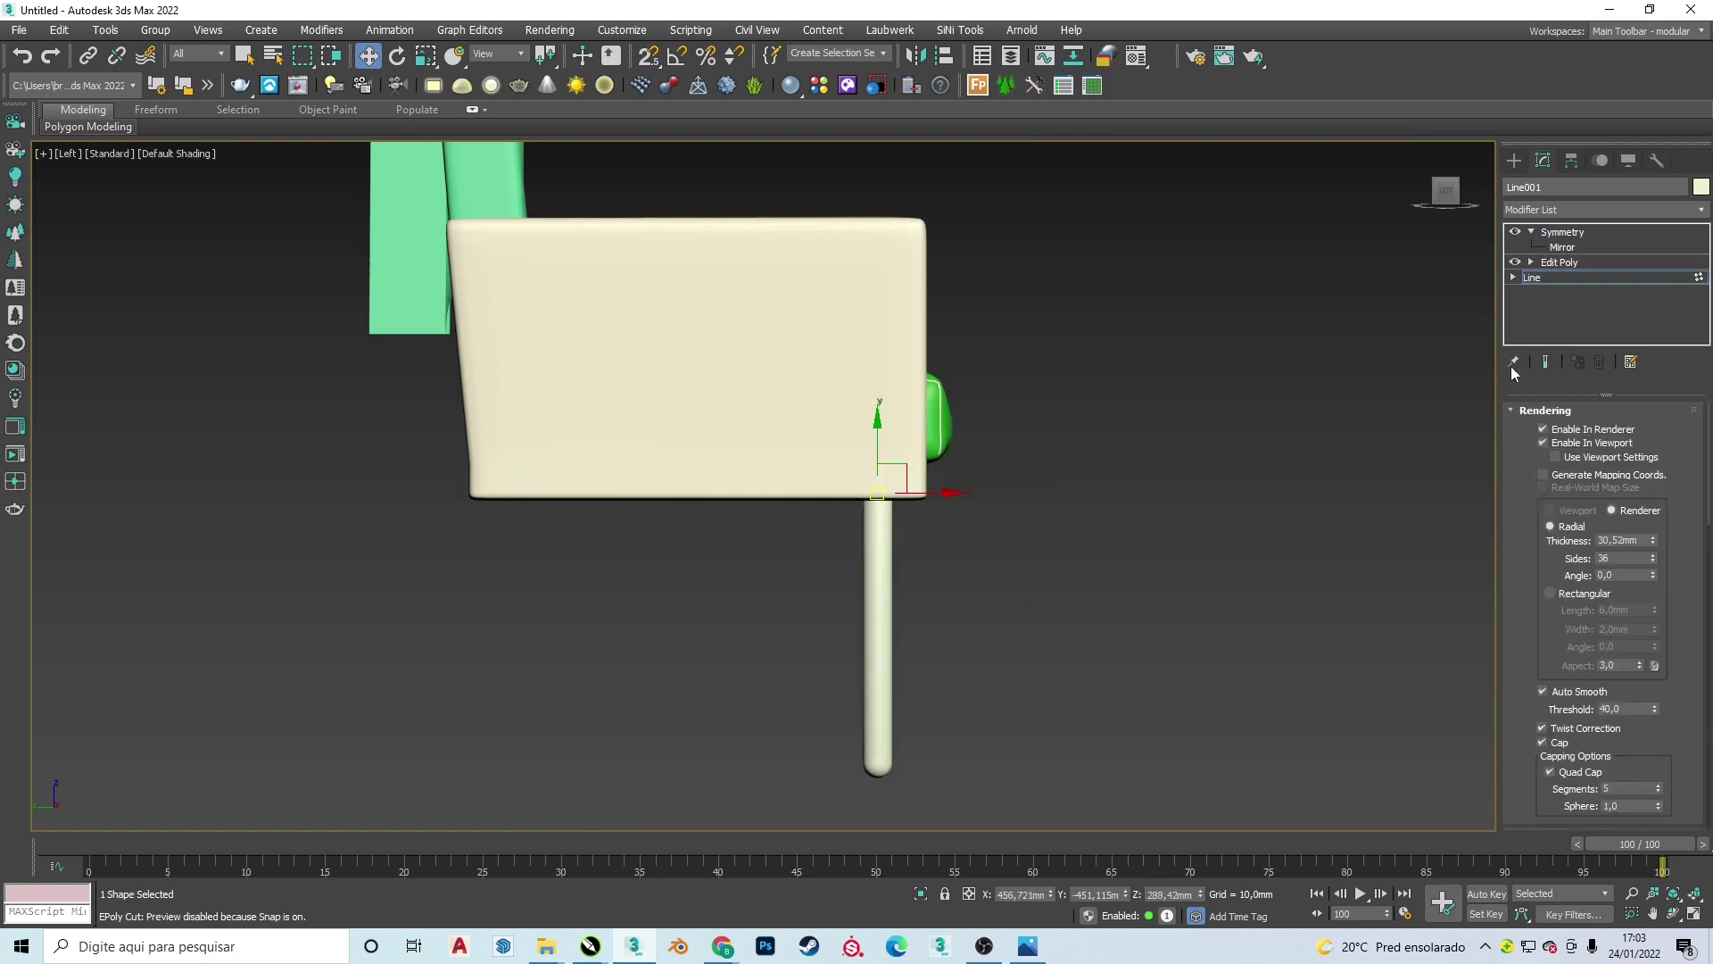
key("1")
key("f")
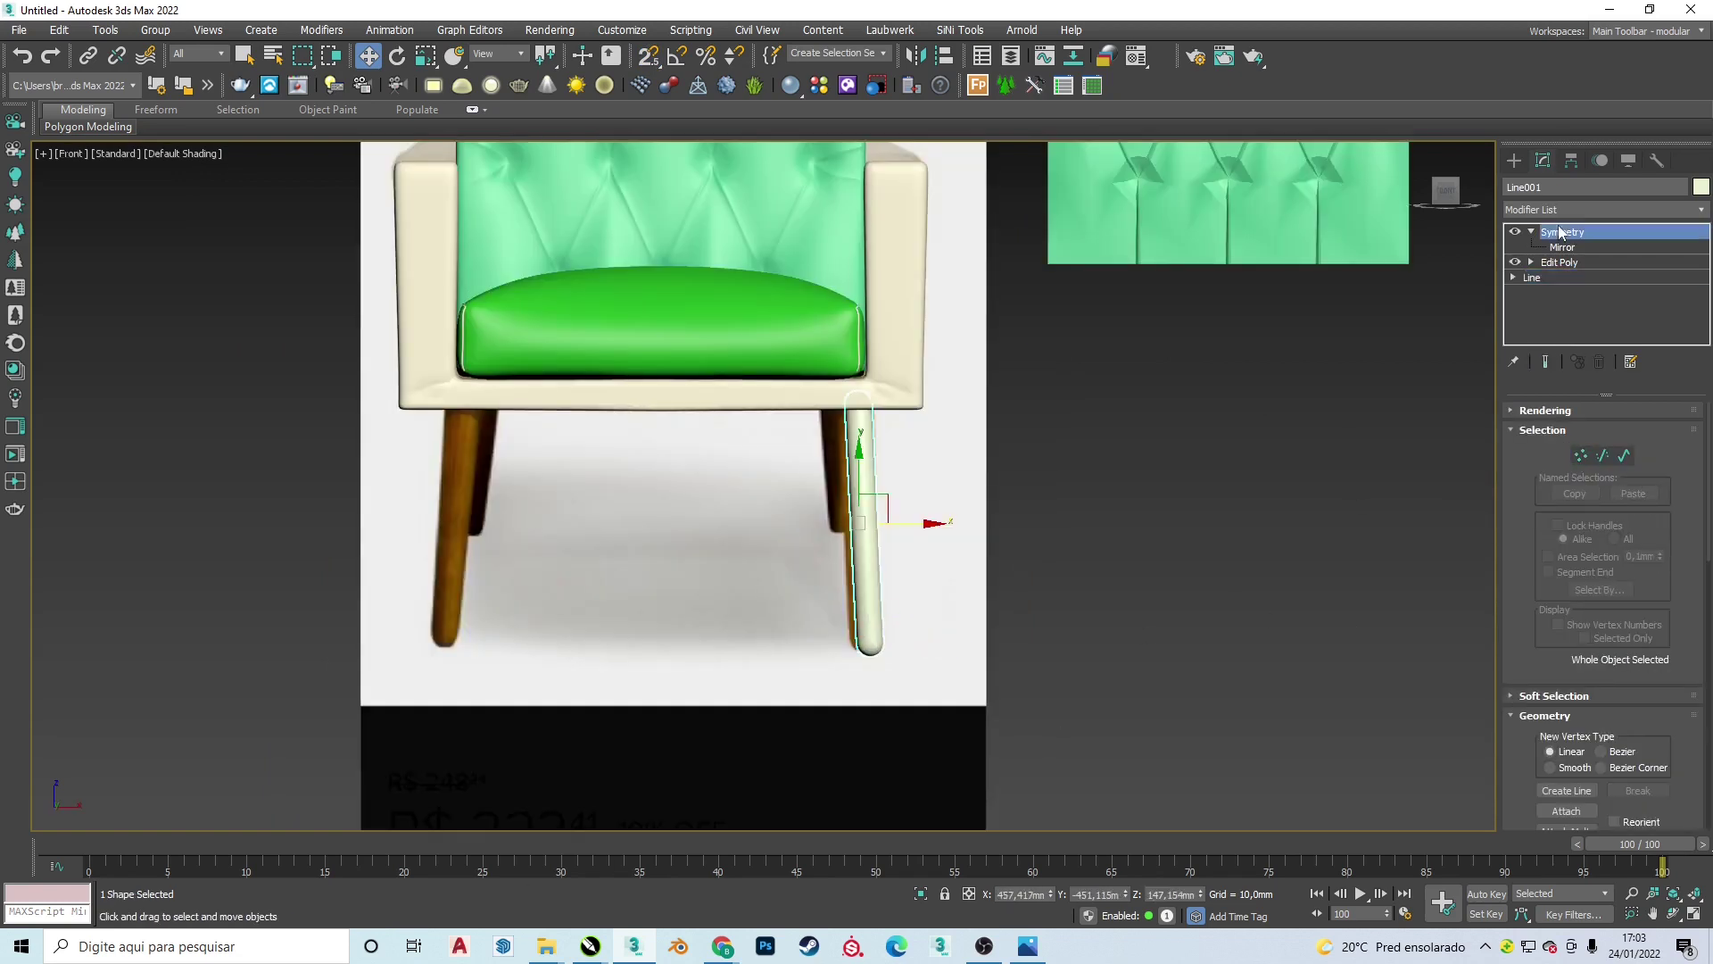
key("l")
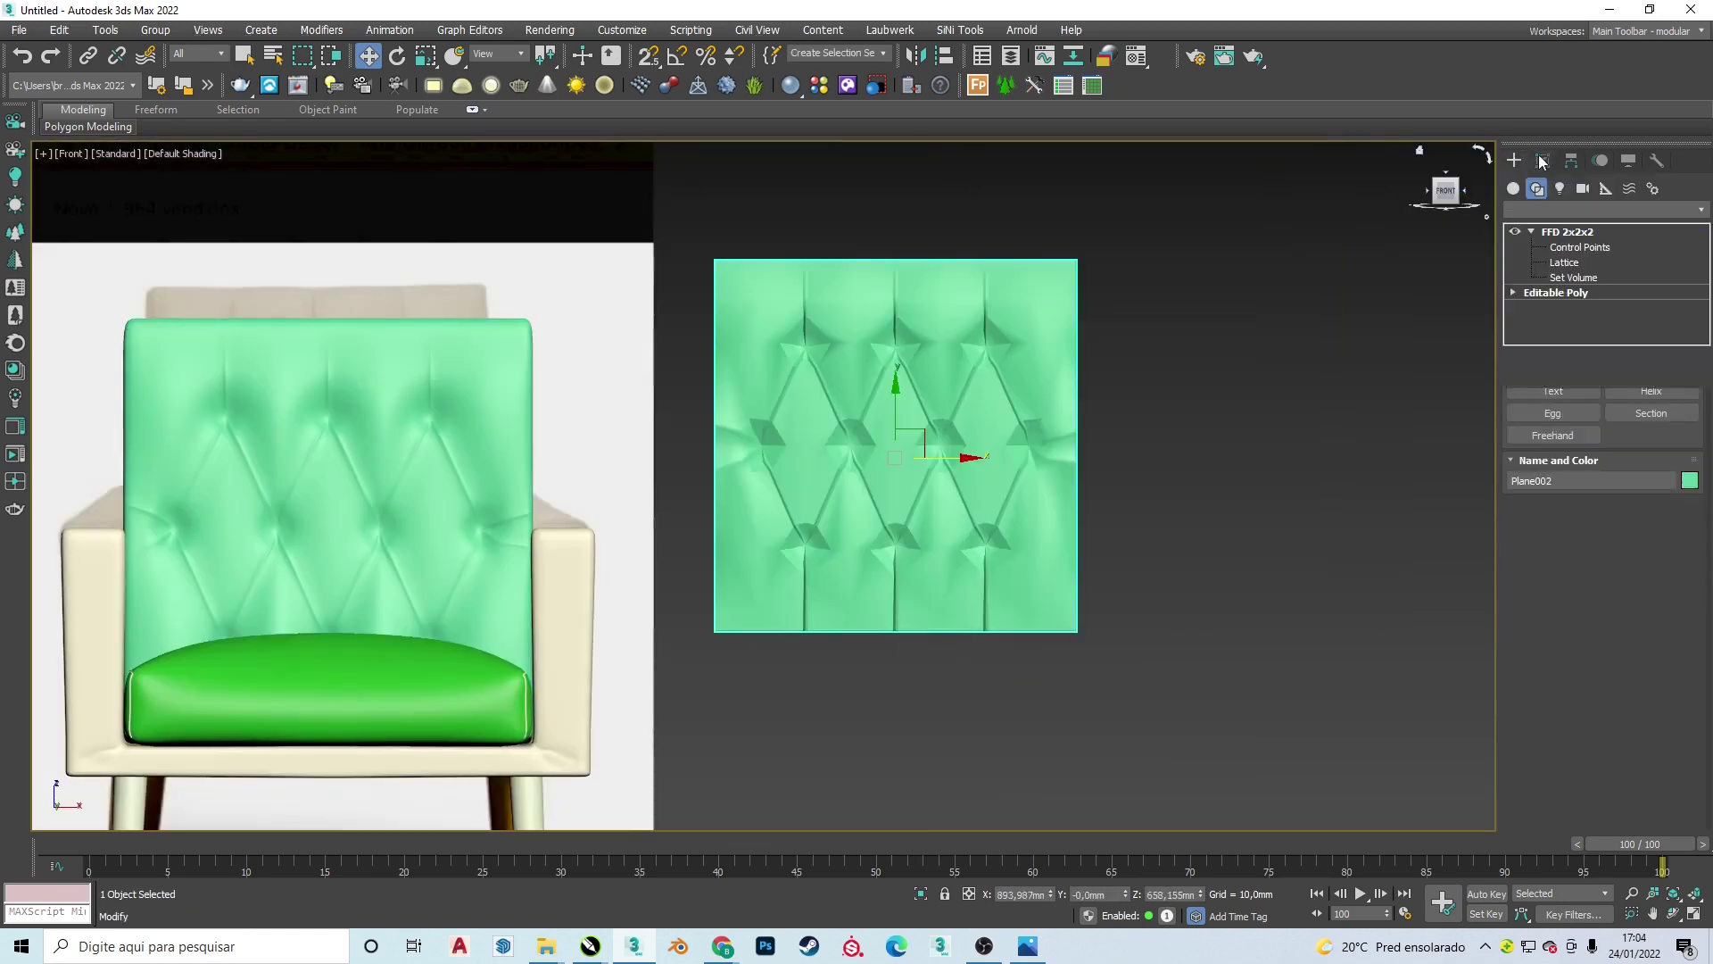
- Select all chair parts and move them to the right of the reference image
left_click(1543, 162)
key("F4")
scroll(941, 353, "up", 5)
scroll(942, 352, "down", 5)
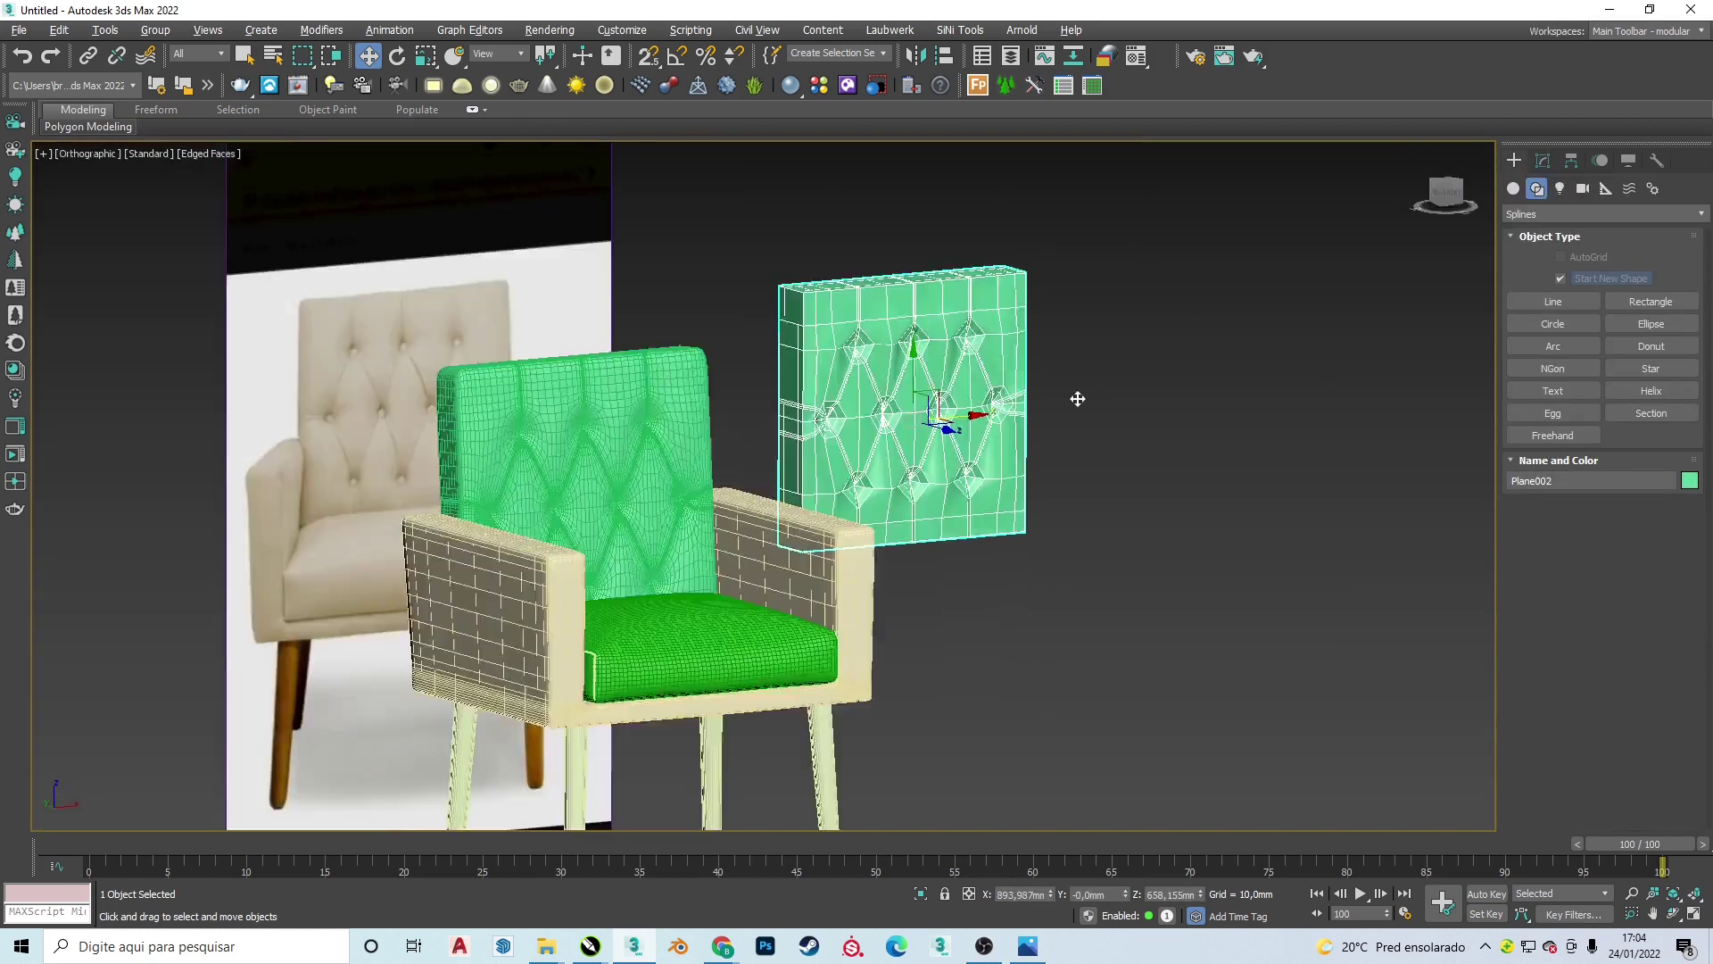
middle_click_drag(1124, 410, 679, 627, "alt")
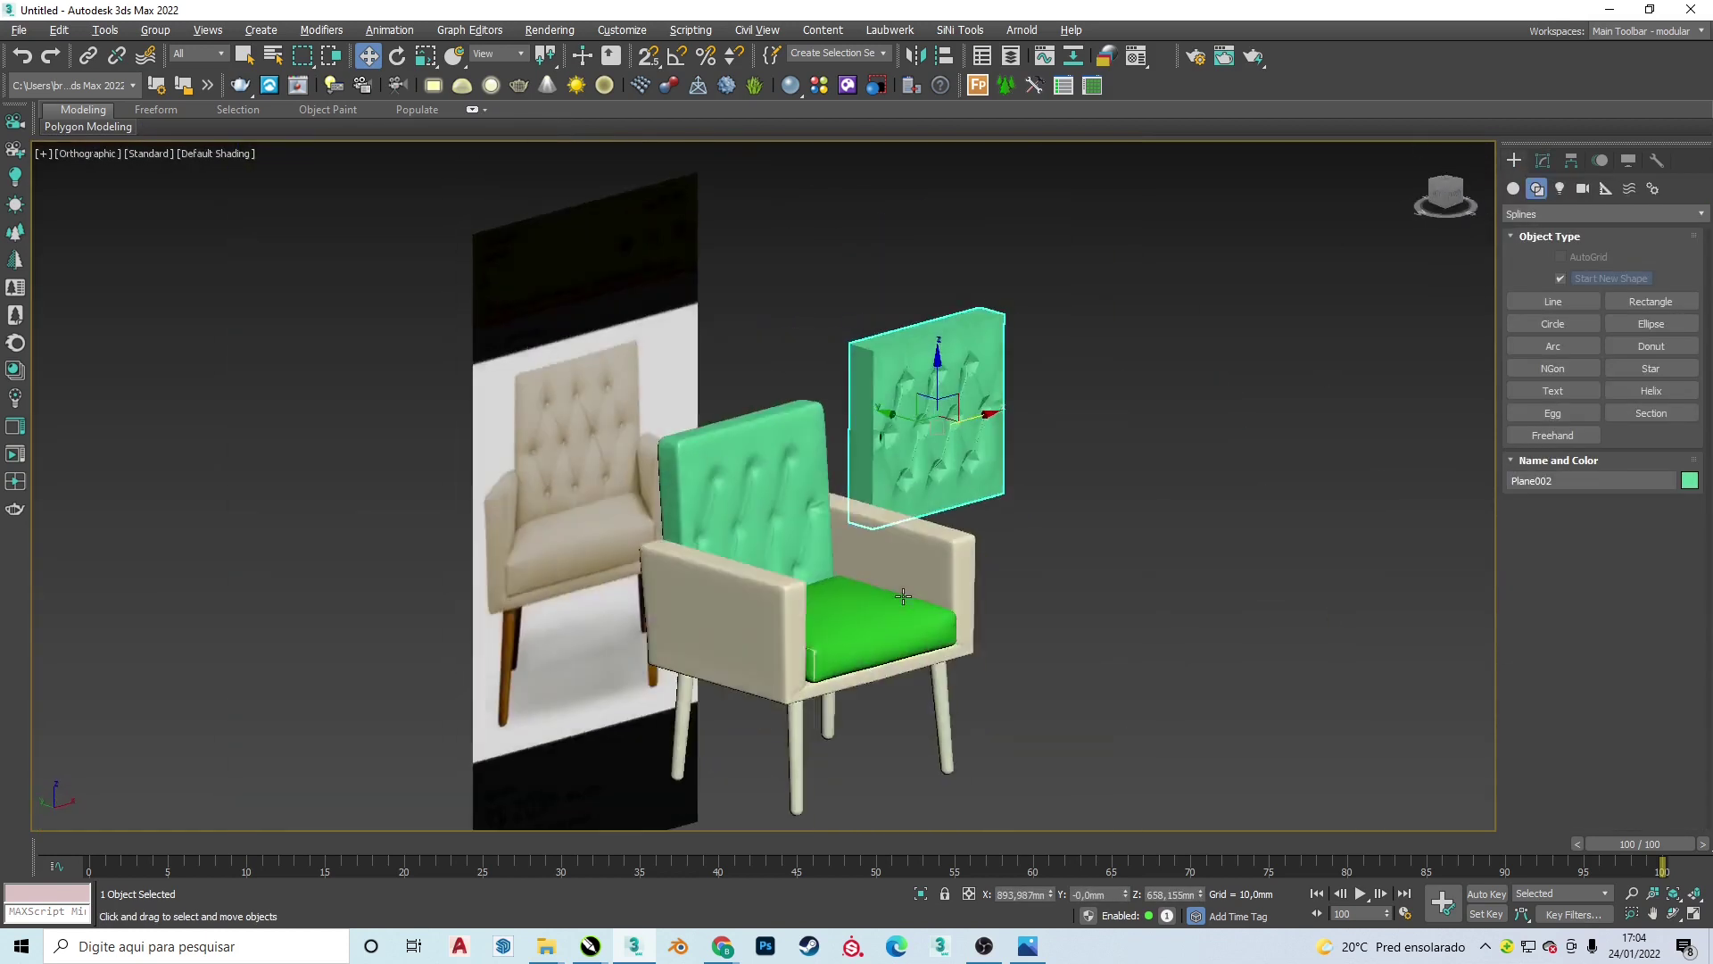
key("ctrl+a")
key("f")
scroll(983, 425, "down", 5)
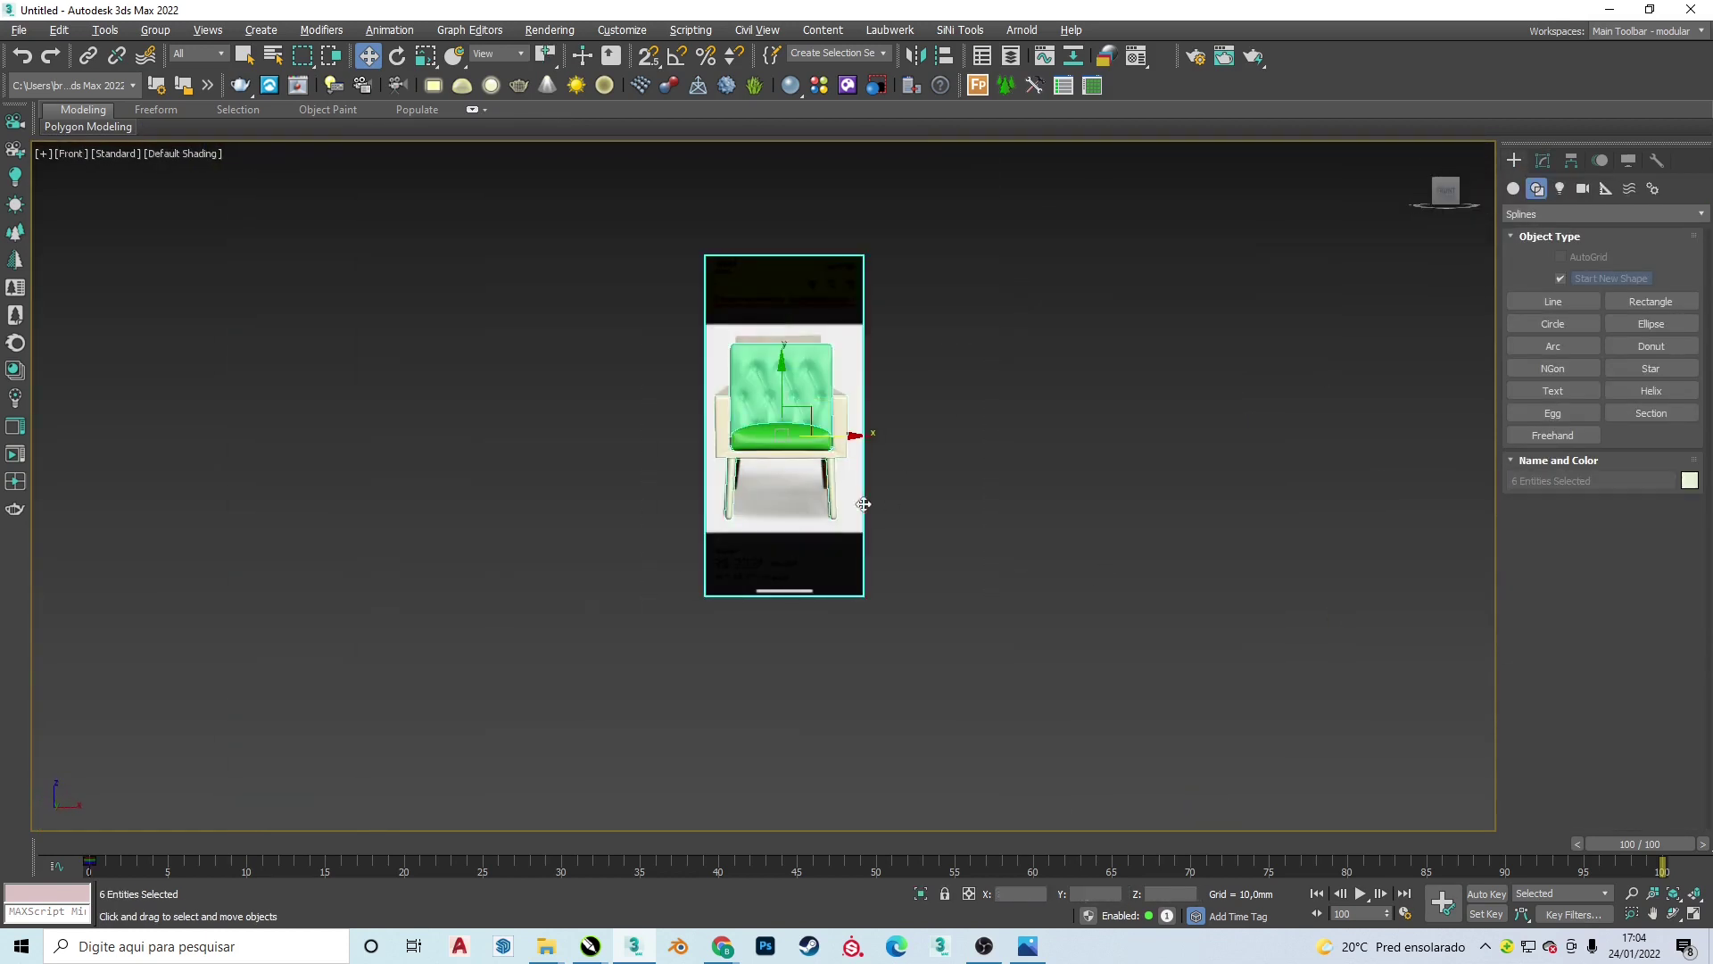
left_click_drag(806, 408, 982, 408)
- Add an FFD 3x3x3 modifier to the tufted backrest Plane003 and start editing its vertices
left_click(983, 408)
scroll(983, 407, "up", 5)
left_click(1543, 162)
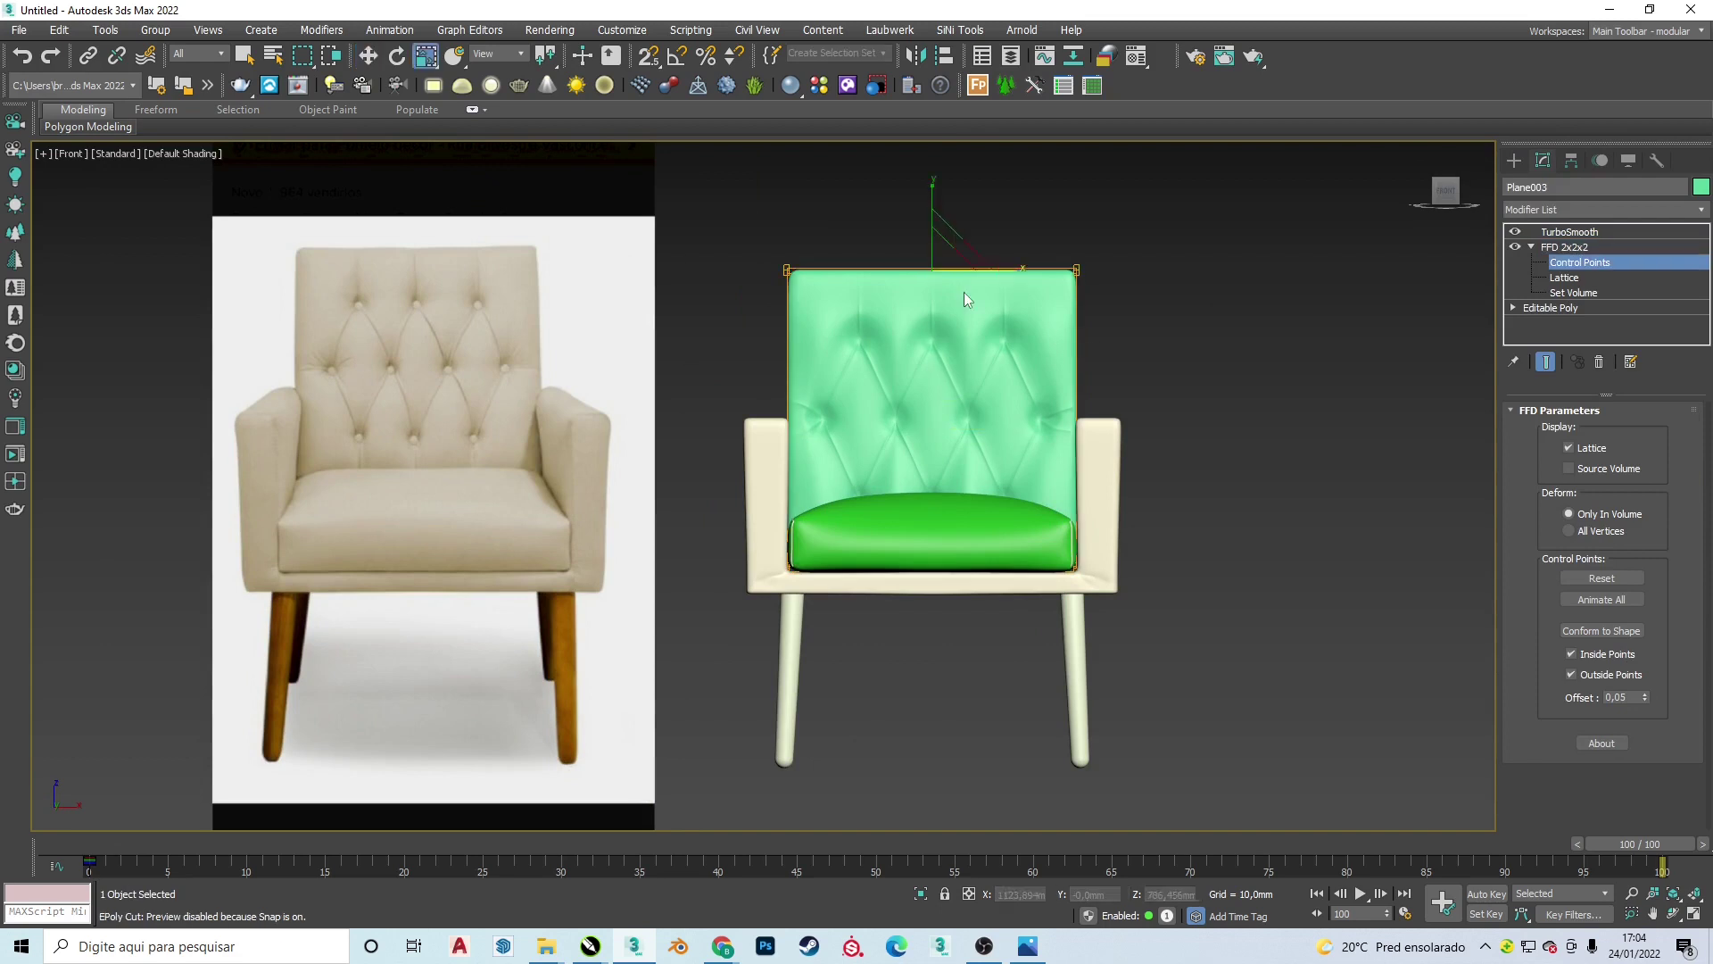
left_click(1602, 209)
left_click(1565, 253)
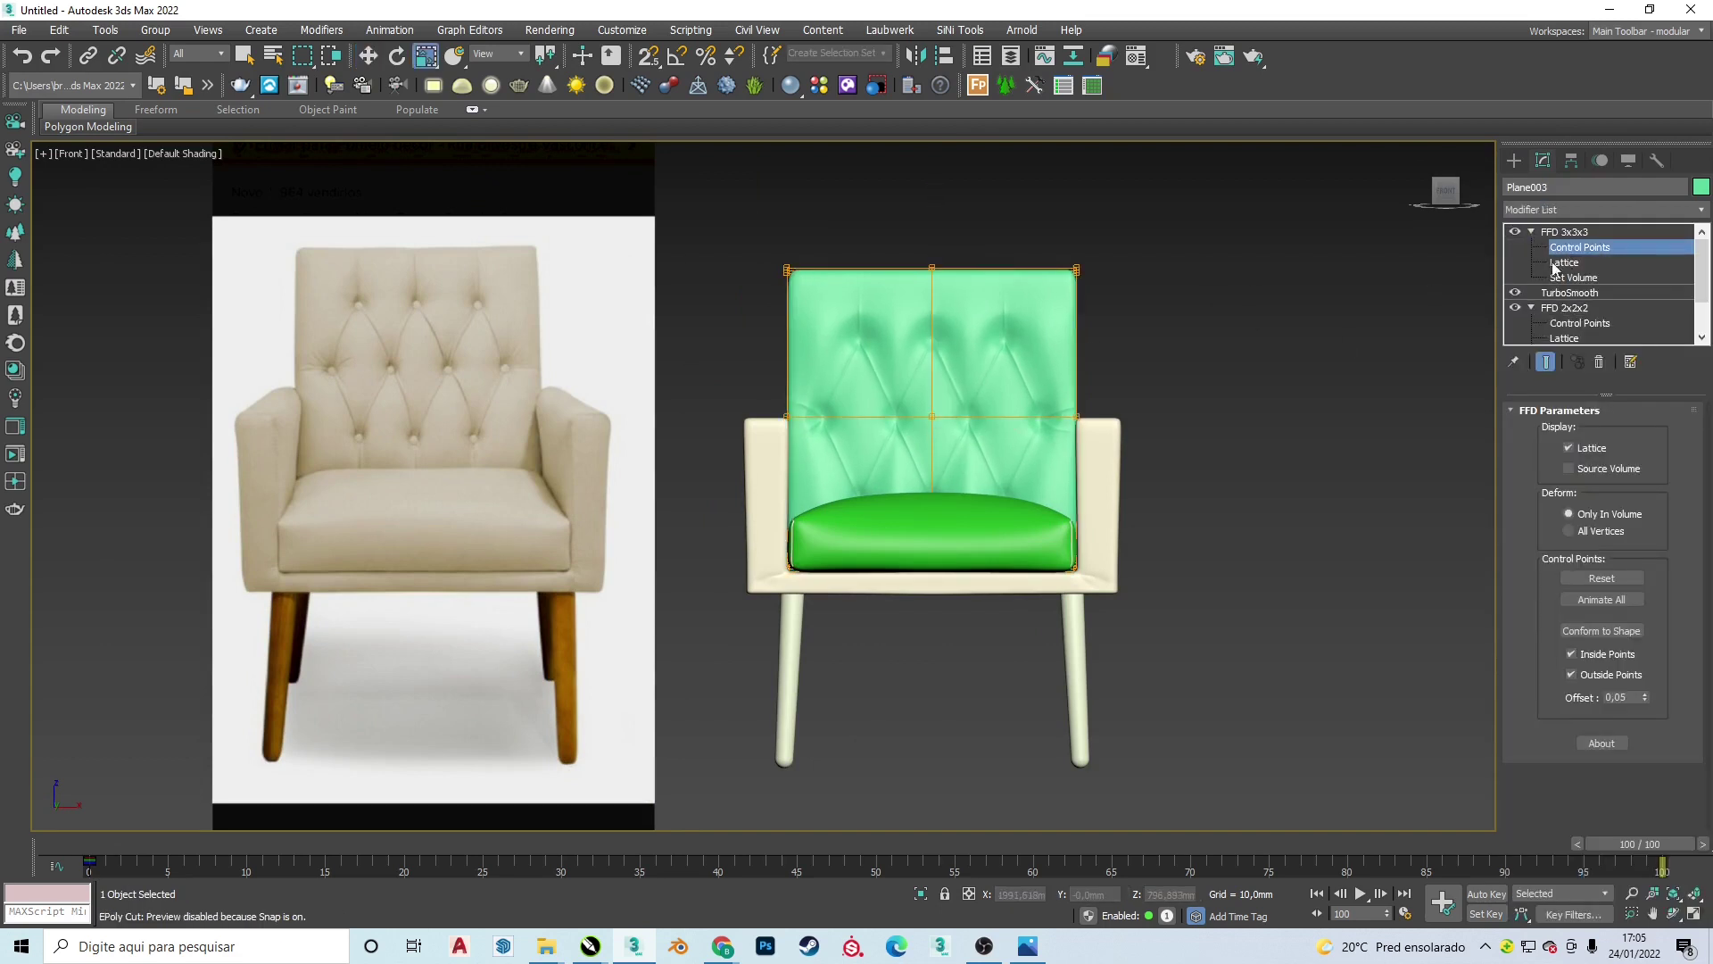
middle_click_drag(1008, 268, 1013, 275, "alt")
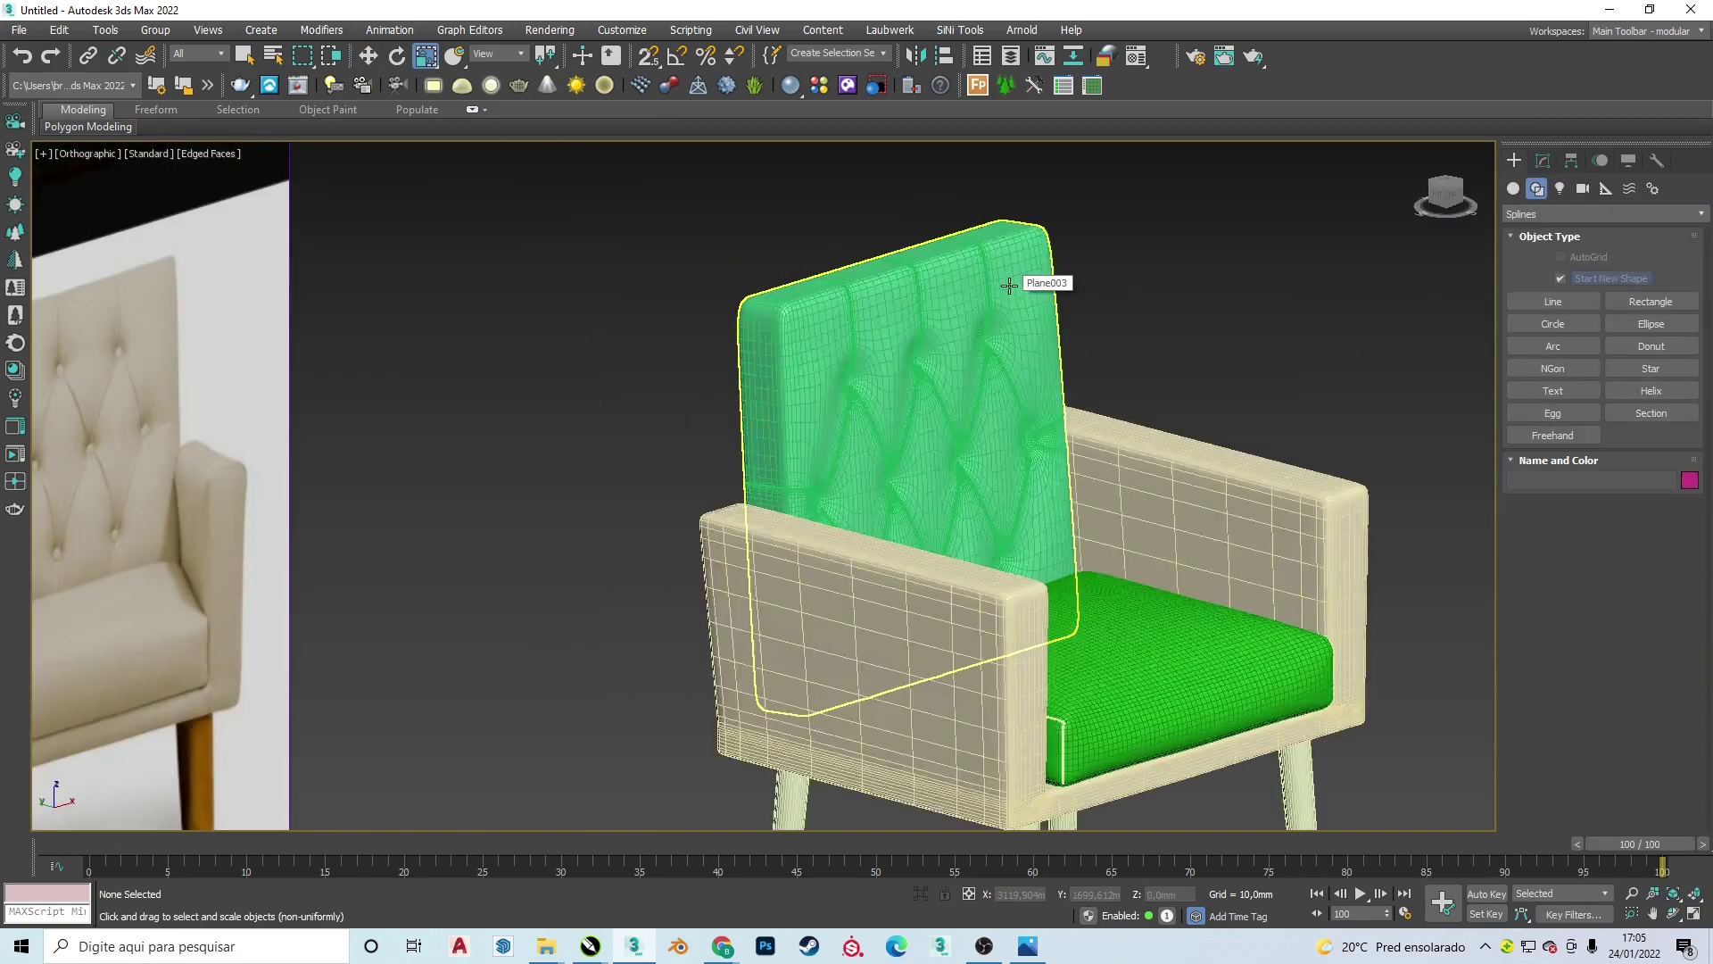
left_click(1576, 325)
key("z")
key("1")
key("F4")
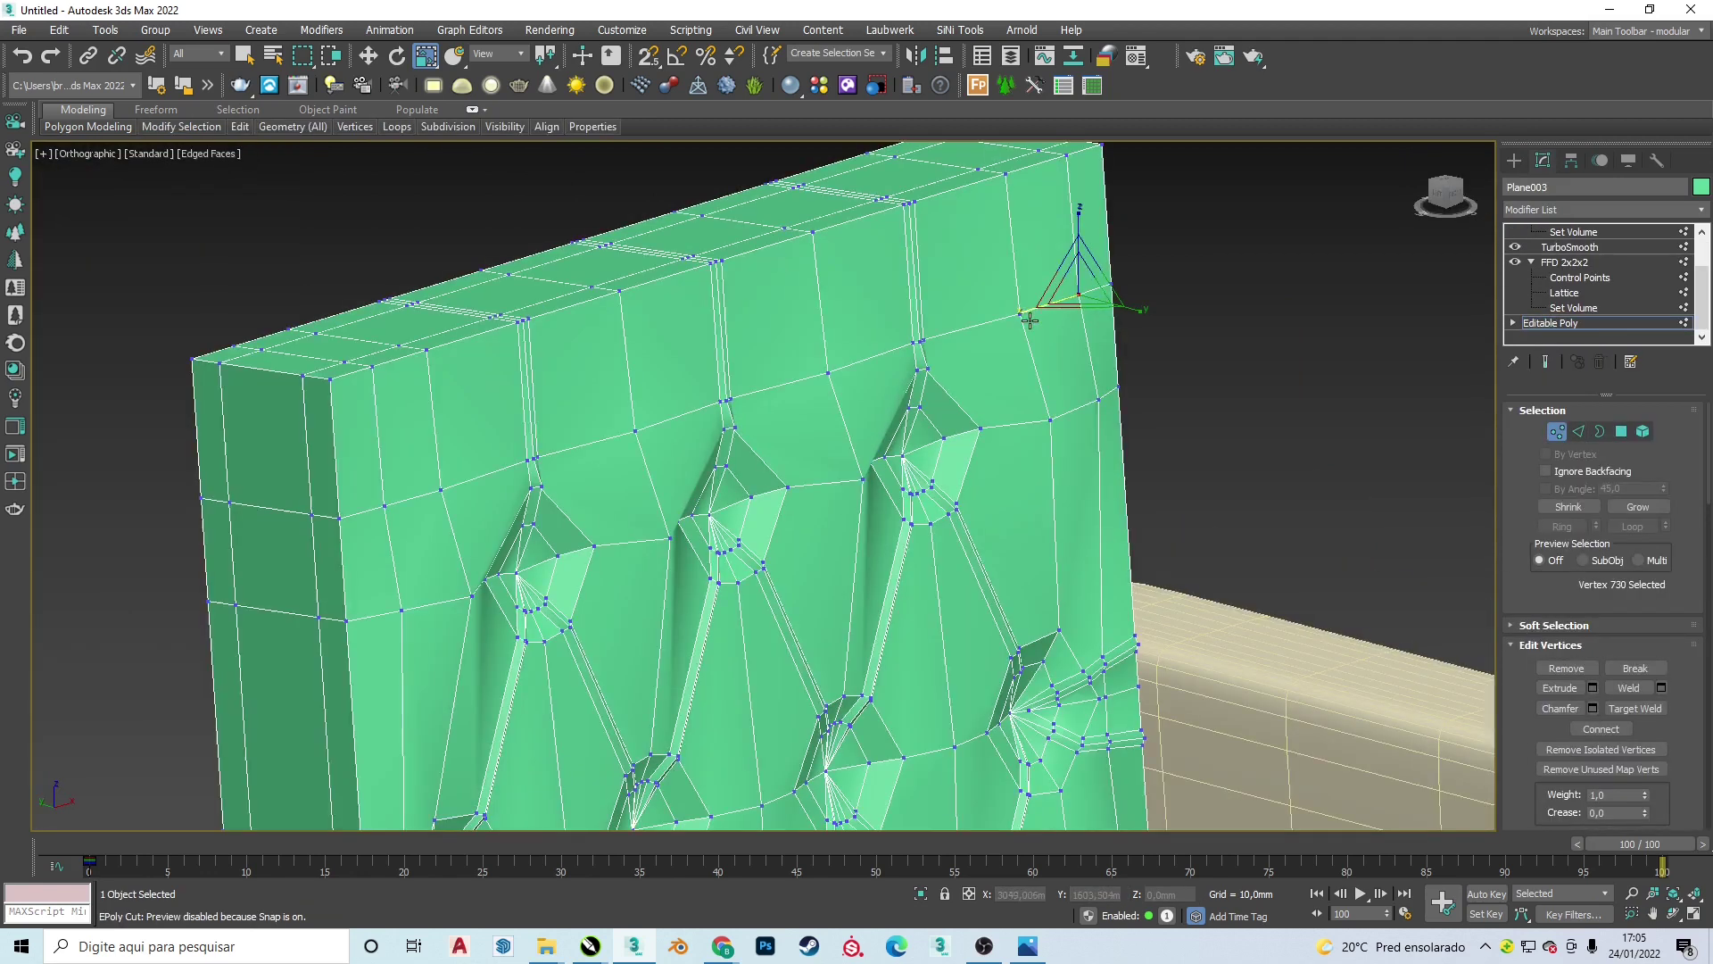
key("w")
scroll(789, 356, "up", 2)
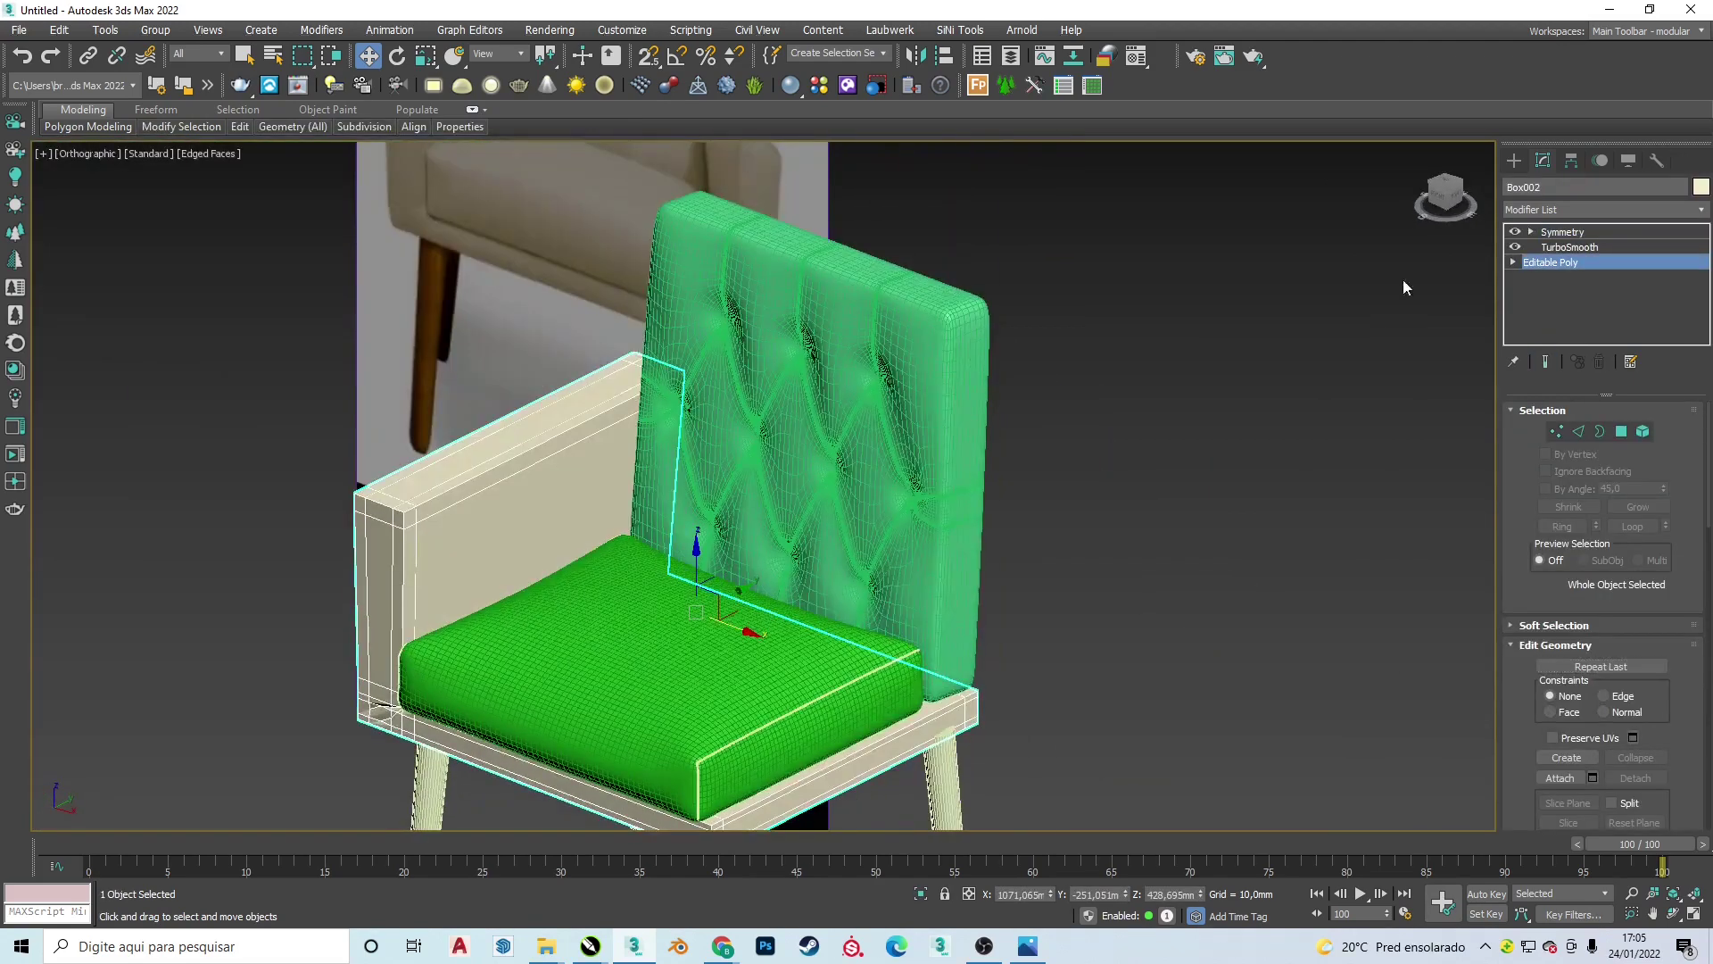
- Bring up the context menu on the armrest Box002
right_click(814, 585)
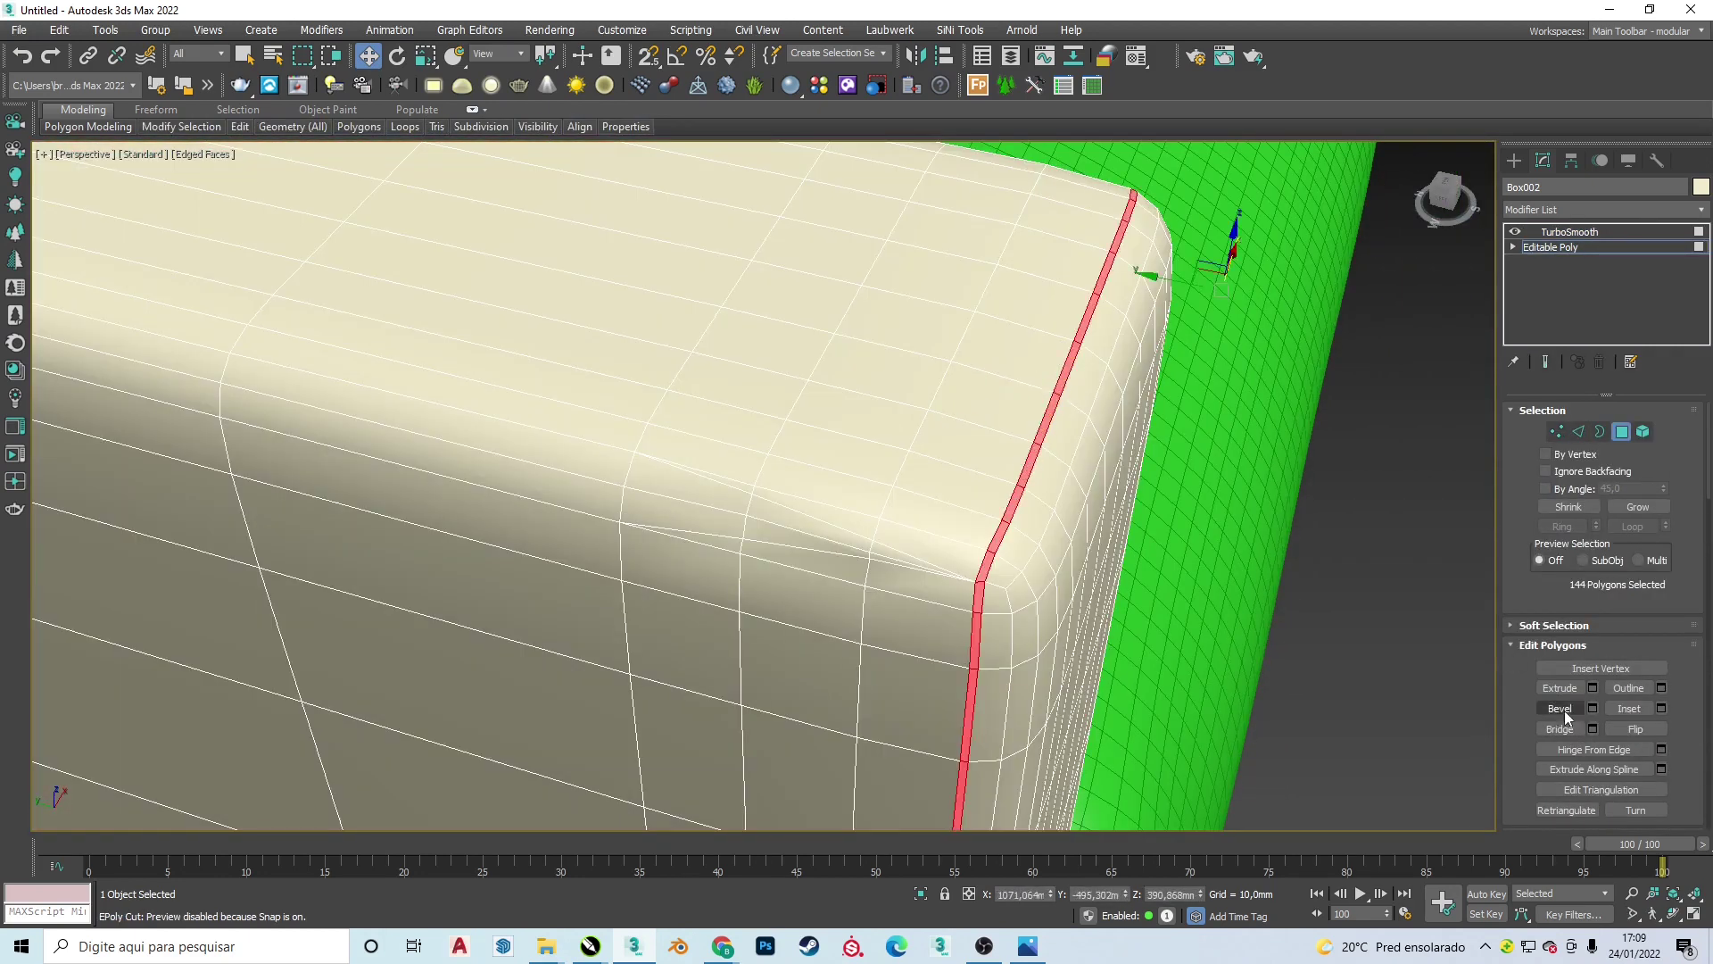
- Extrude the arm polygon strip, select the corner edge loop and preview the smoothed arm
left_click(1593, 688)
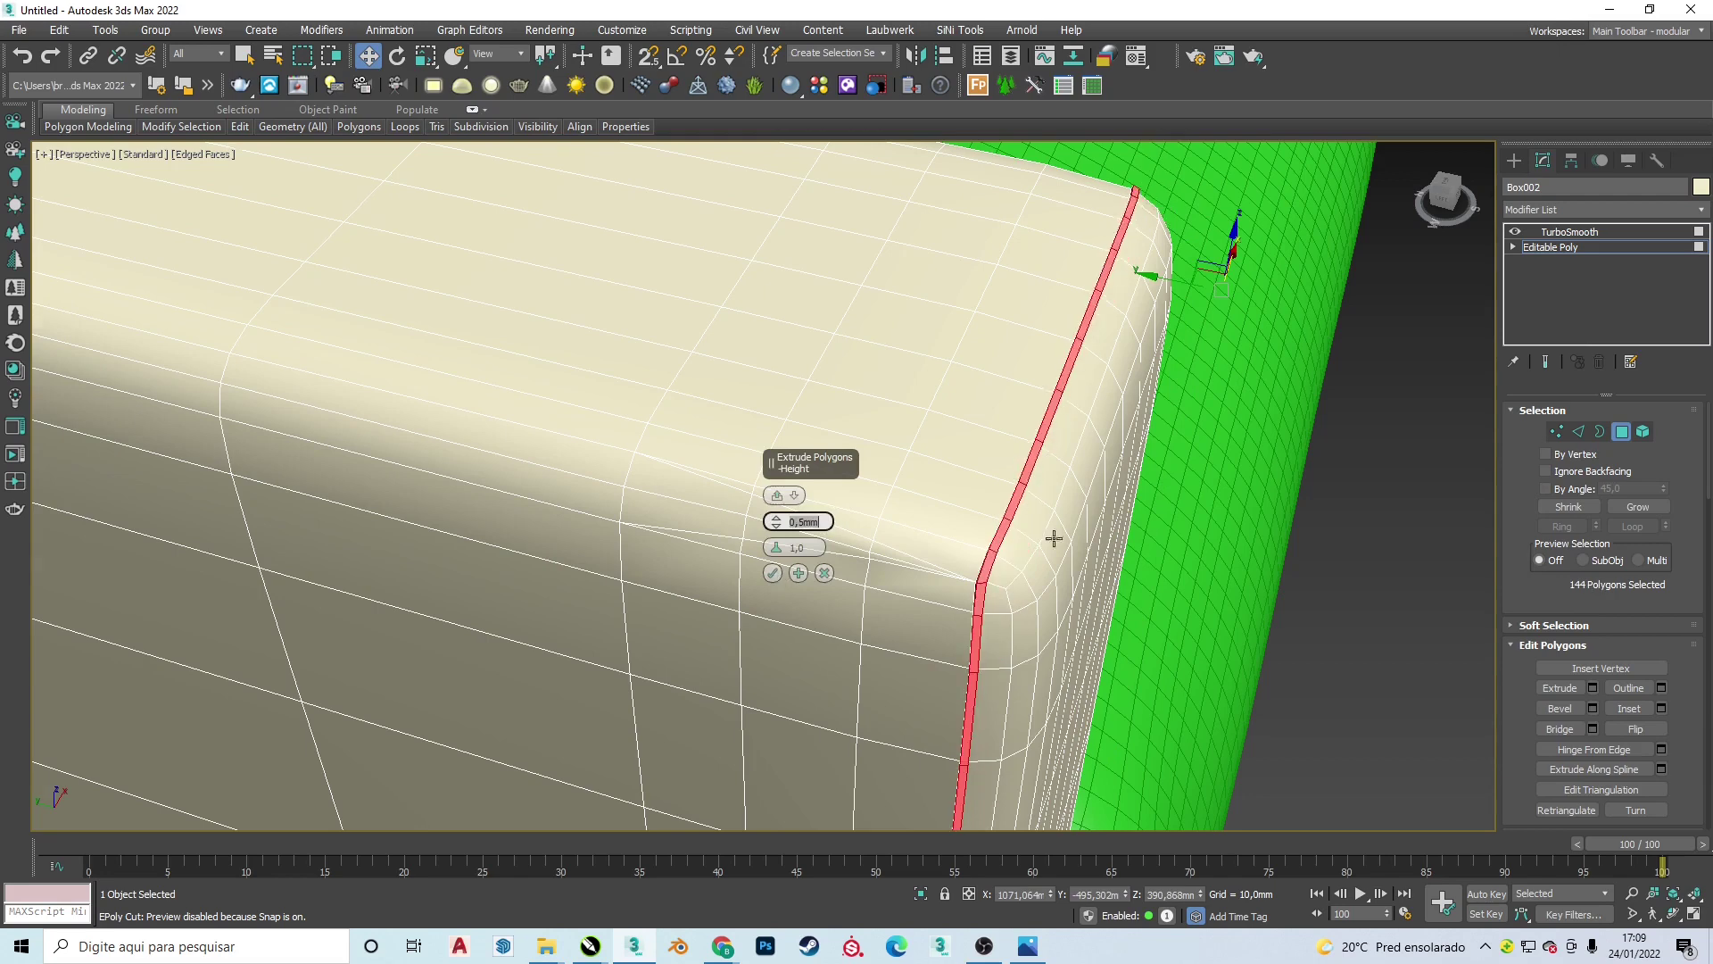
middle_click_drag(1054, 538, 1052, 474, "alt")
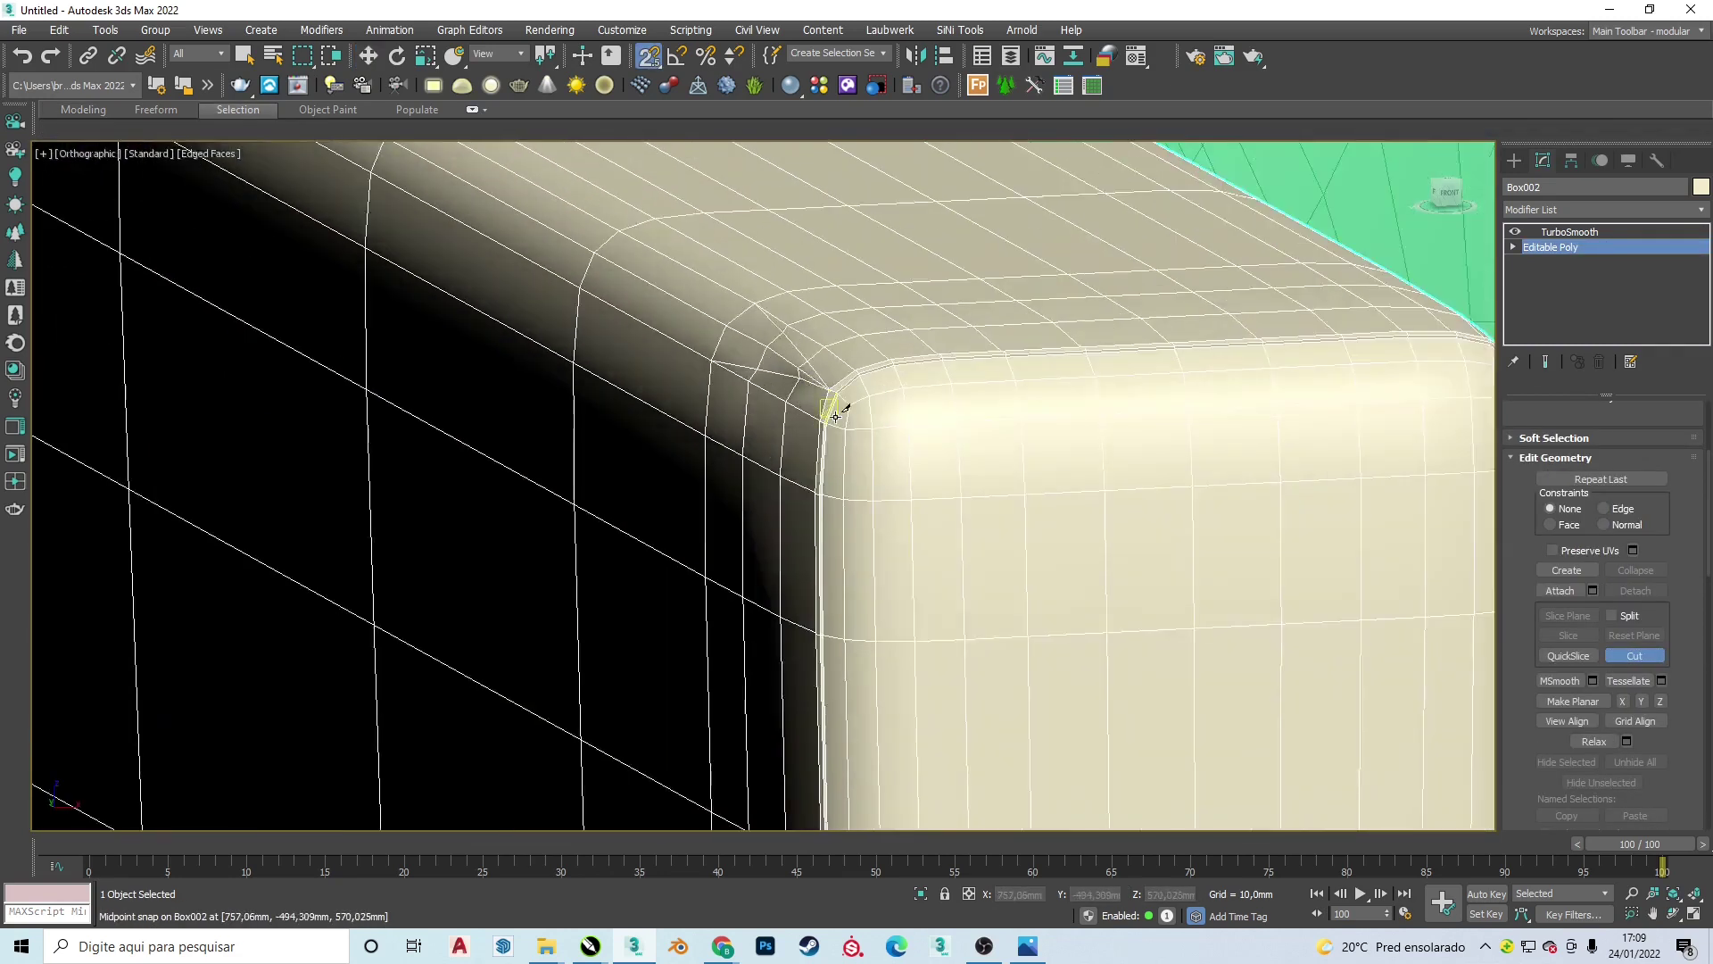
scroll(870, 450, "up", 2)
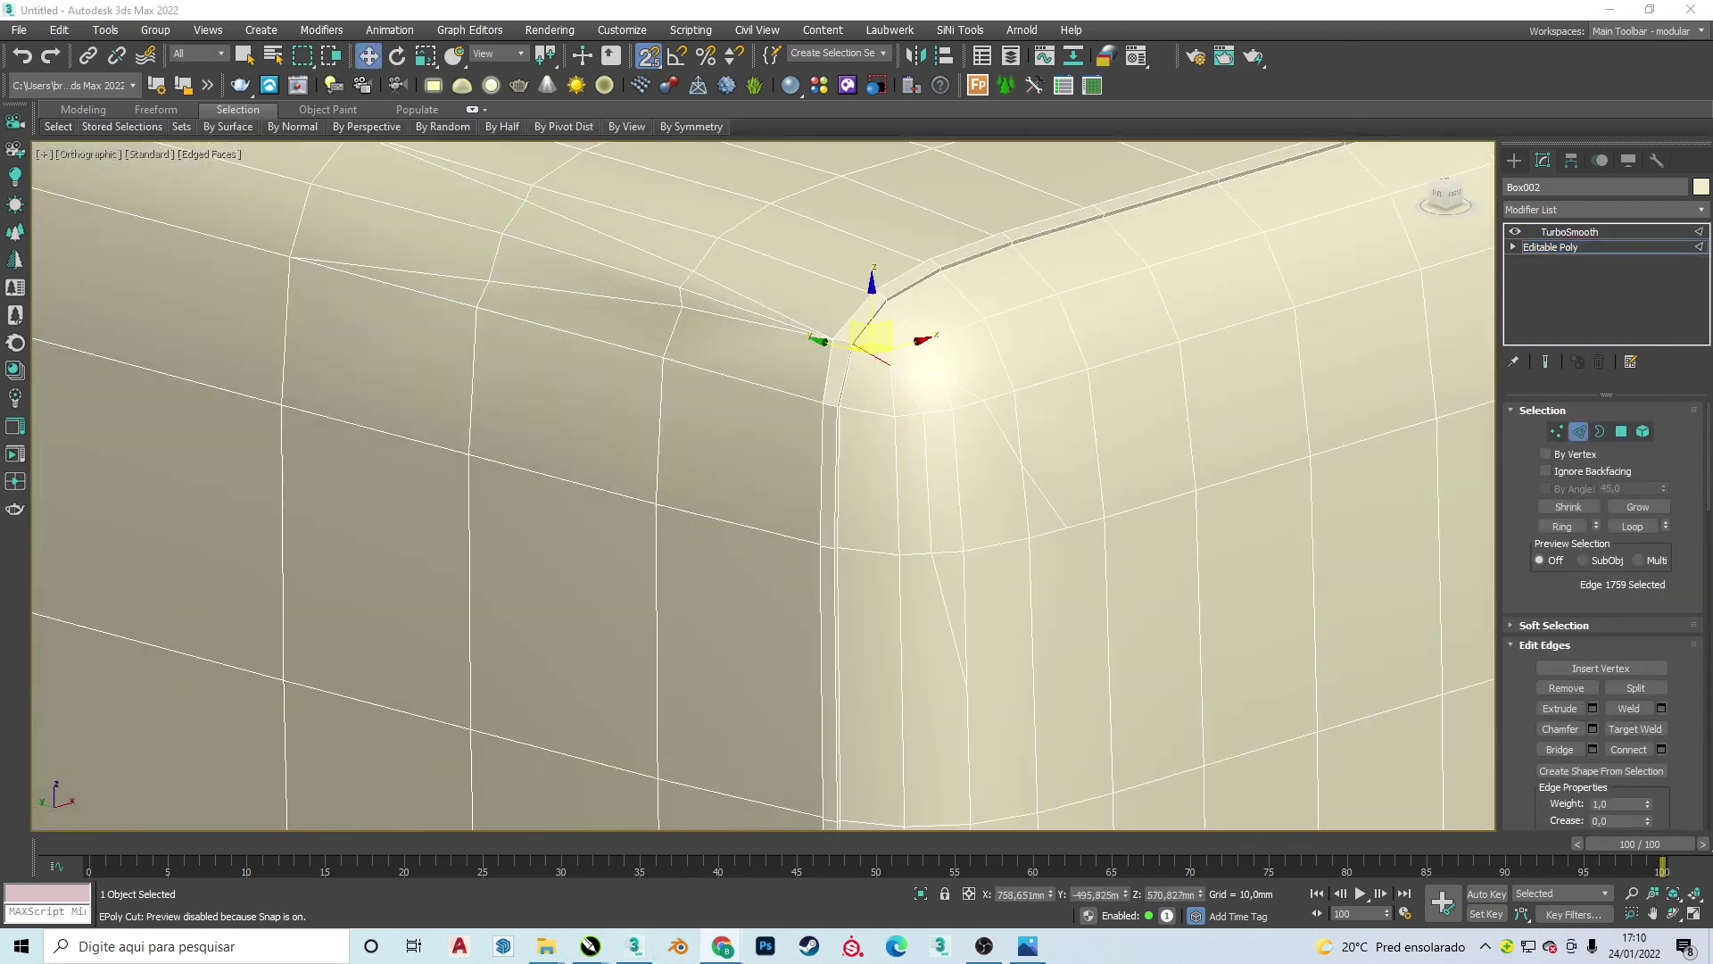
double_click(946, 664)
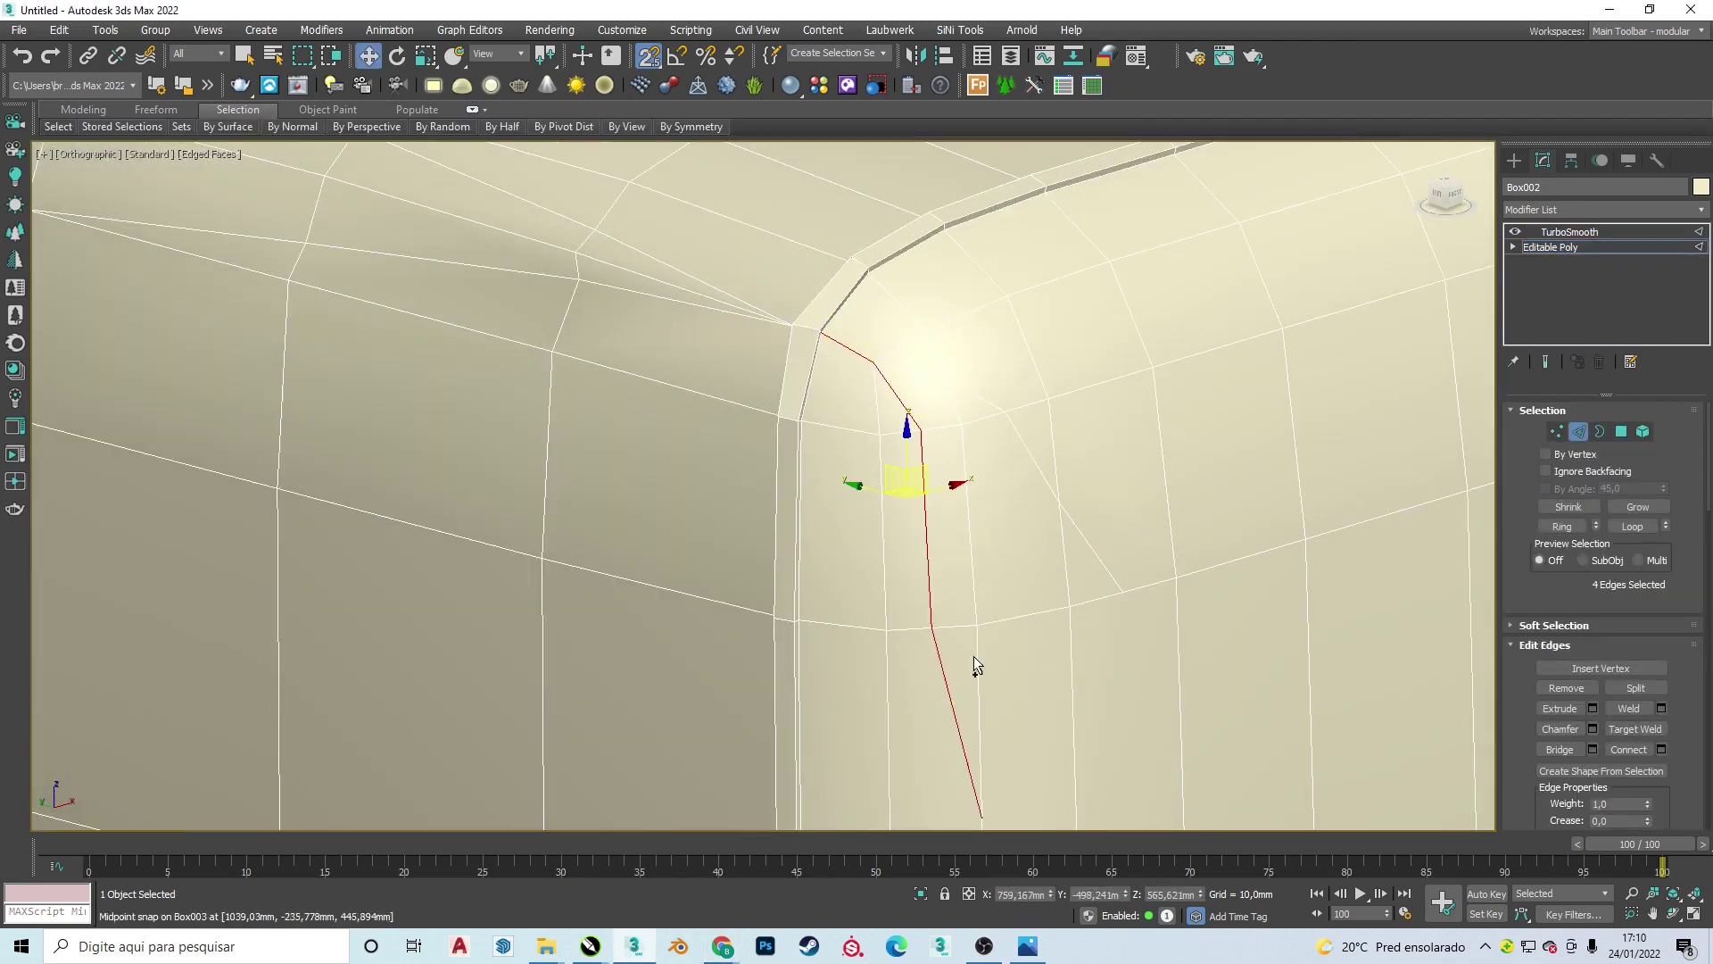
middle_click_drag(578, 560, 337, 54, "alt")
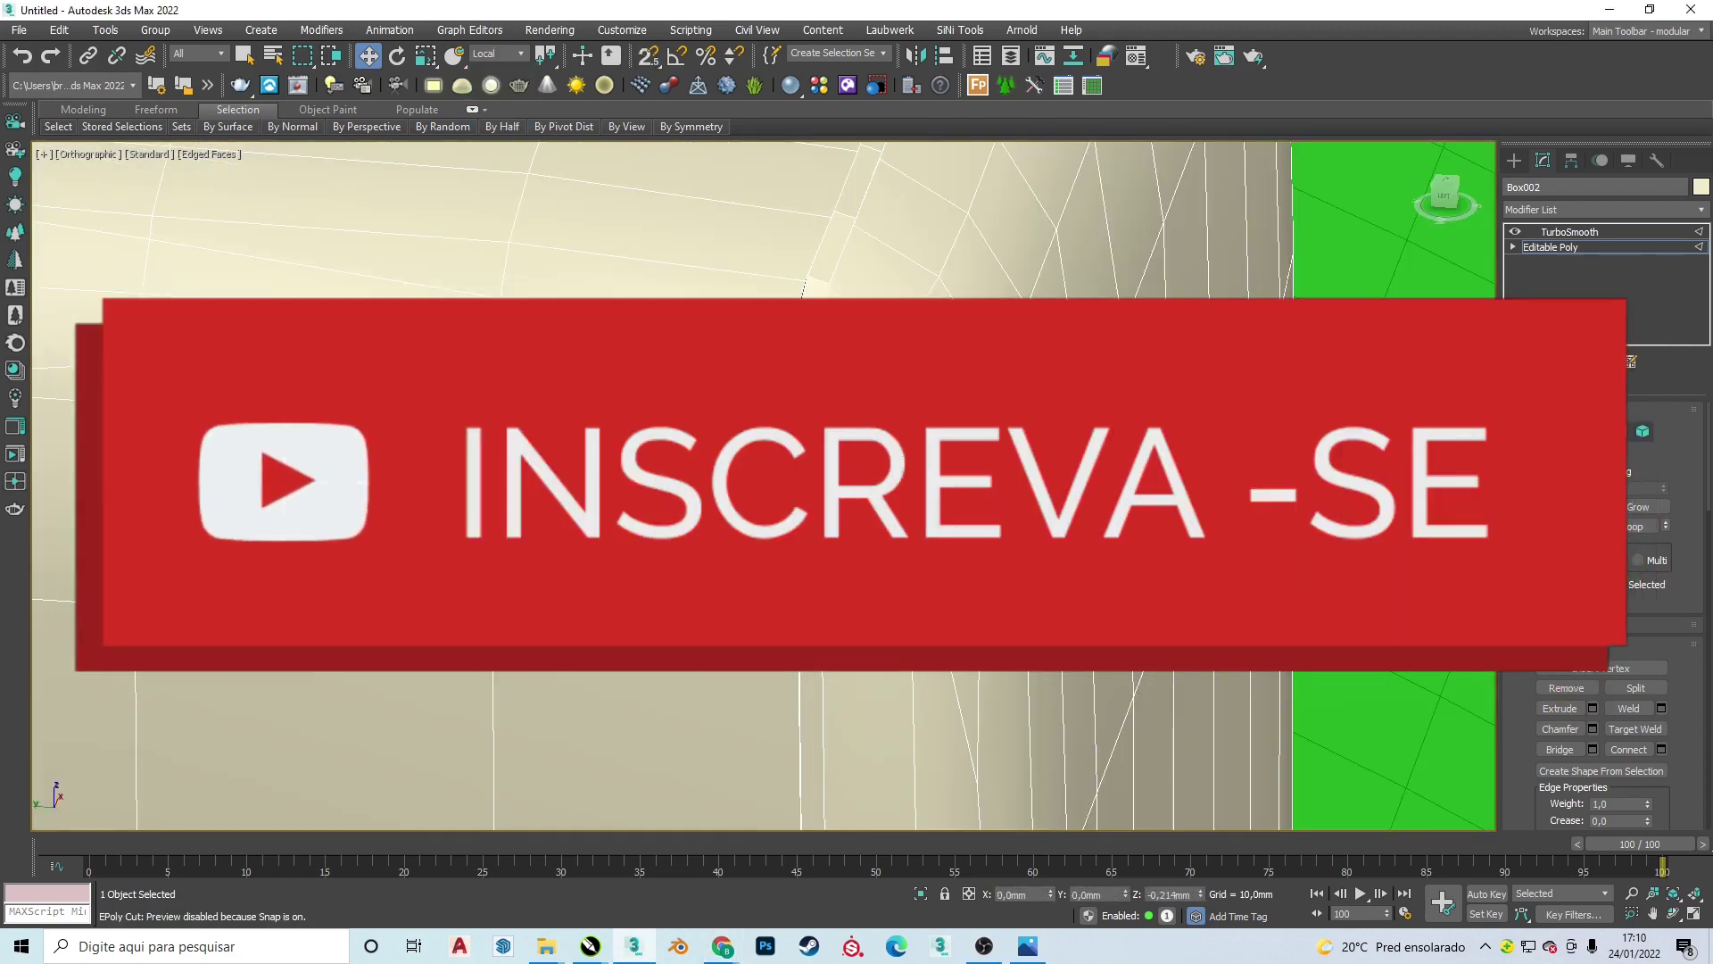
left_click(1569, 231)
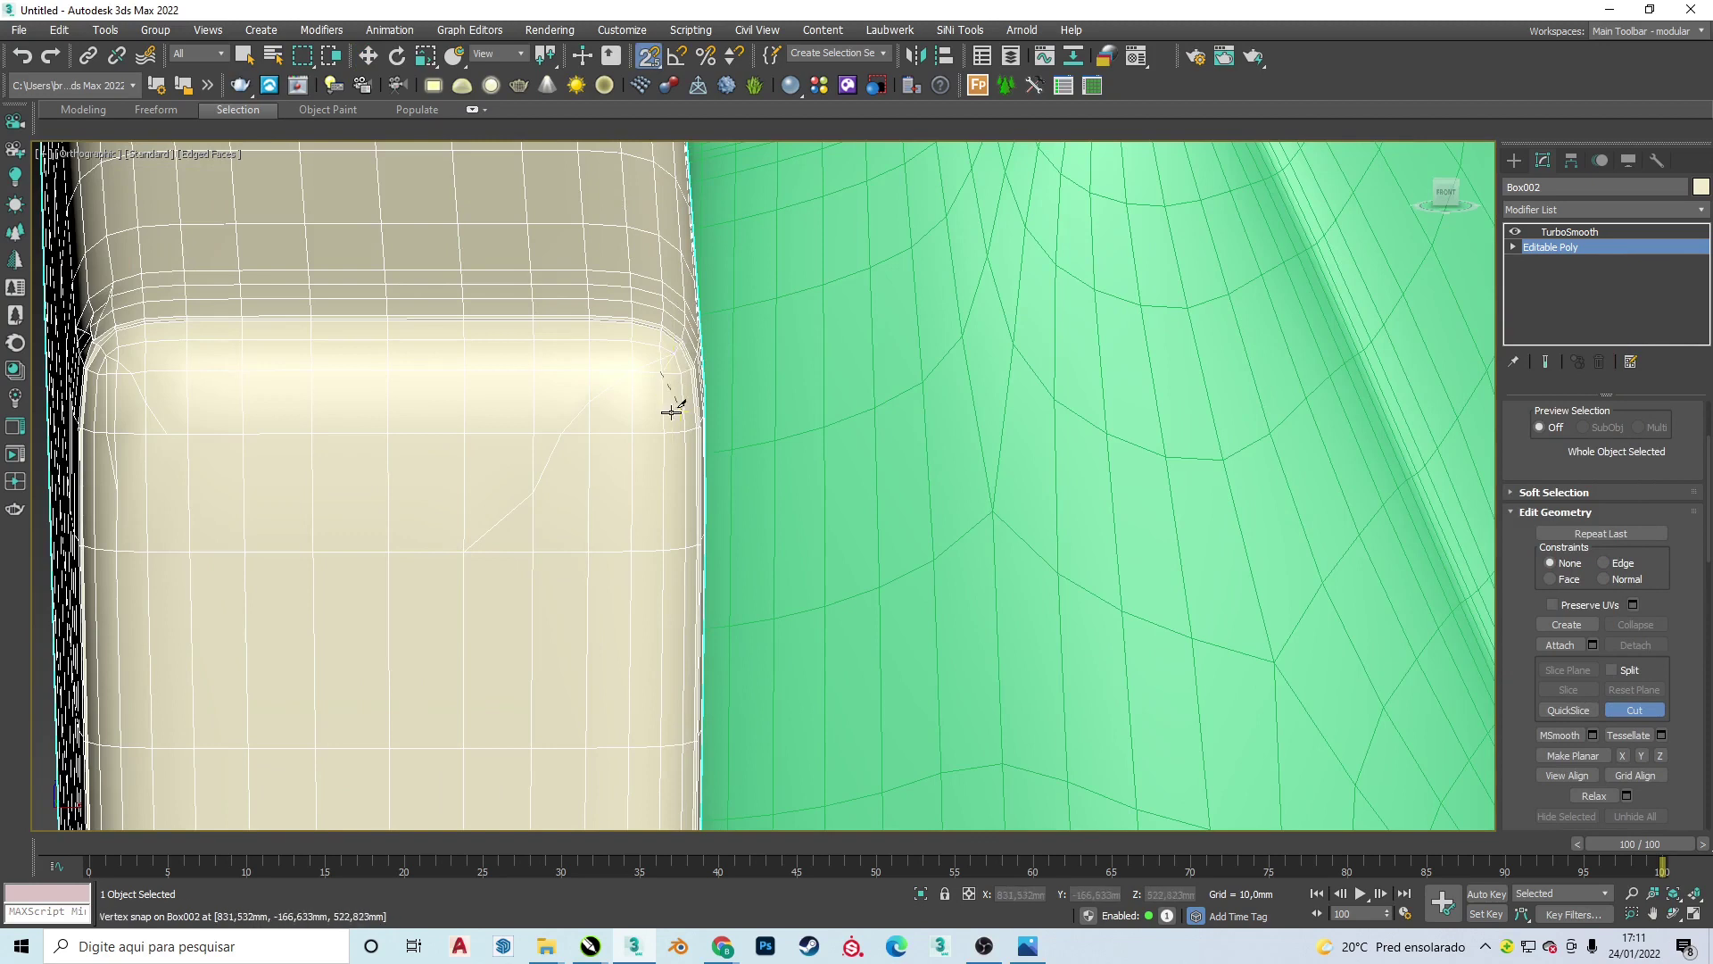
scroll(624, 500, "up", 1)
scroll(567, 595, "up", 2)
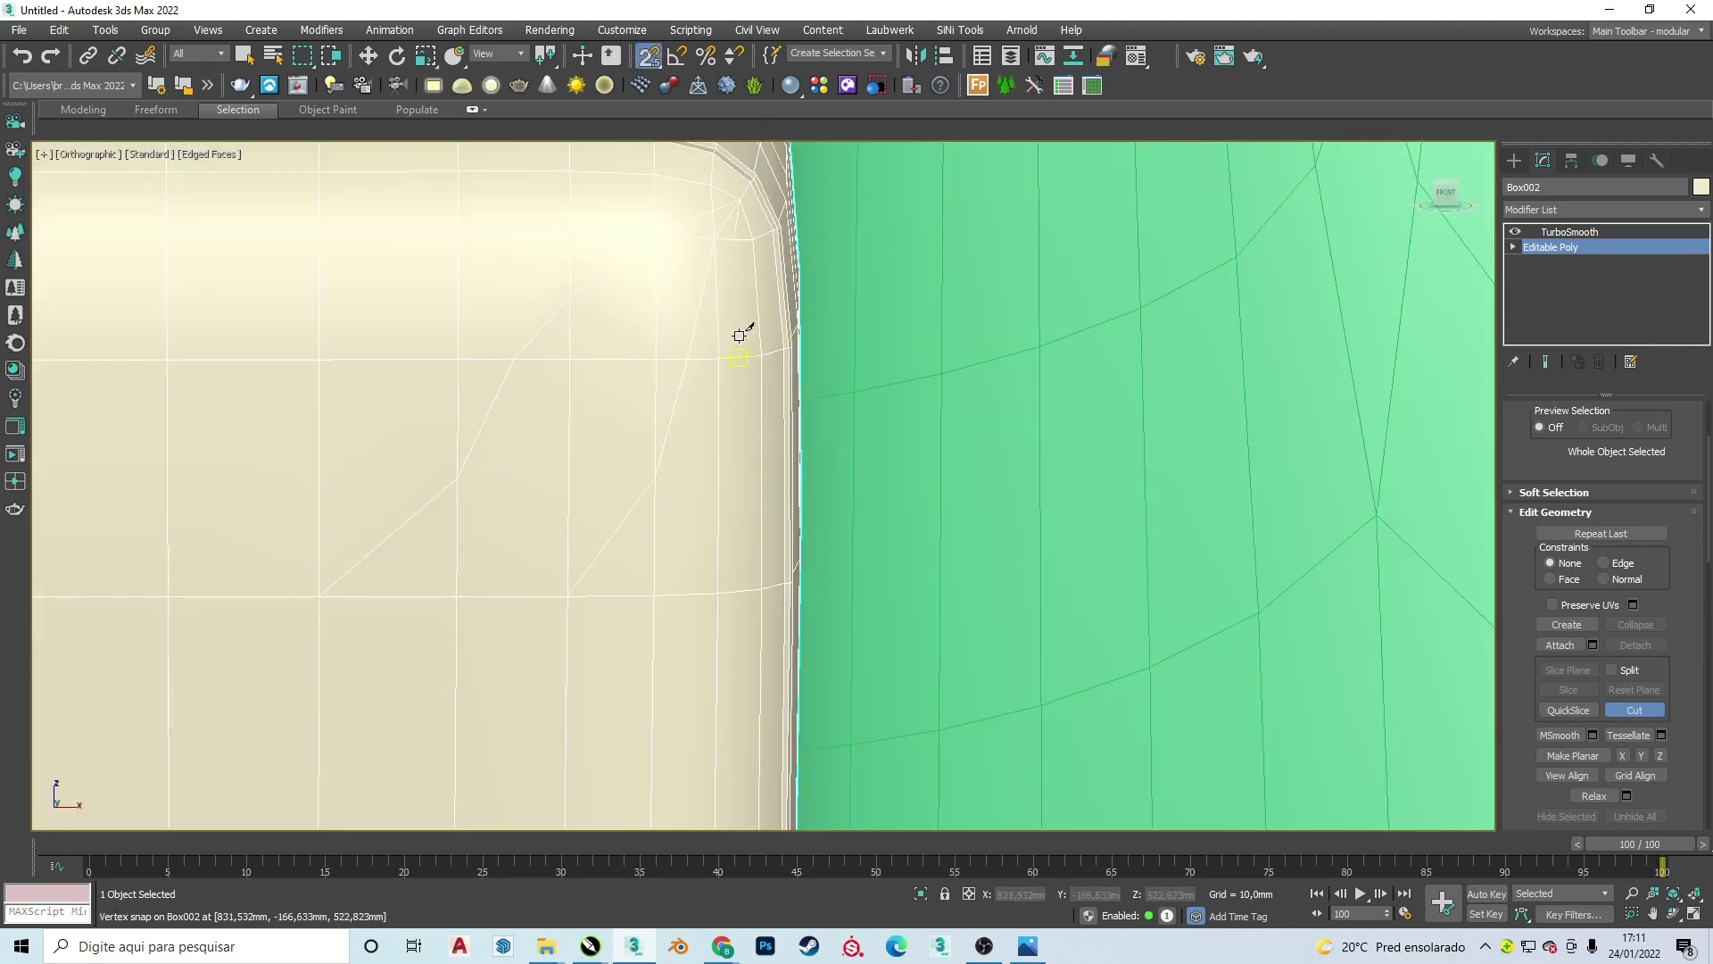
scroll(738, 460, "down", 3)
- Exit Cut and switch to Edge level to pick the new corner edges
right_click(727, 395)
left_click(803, 413)
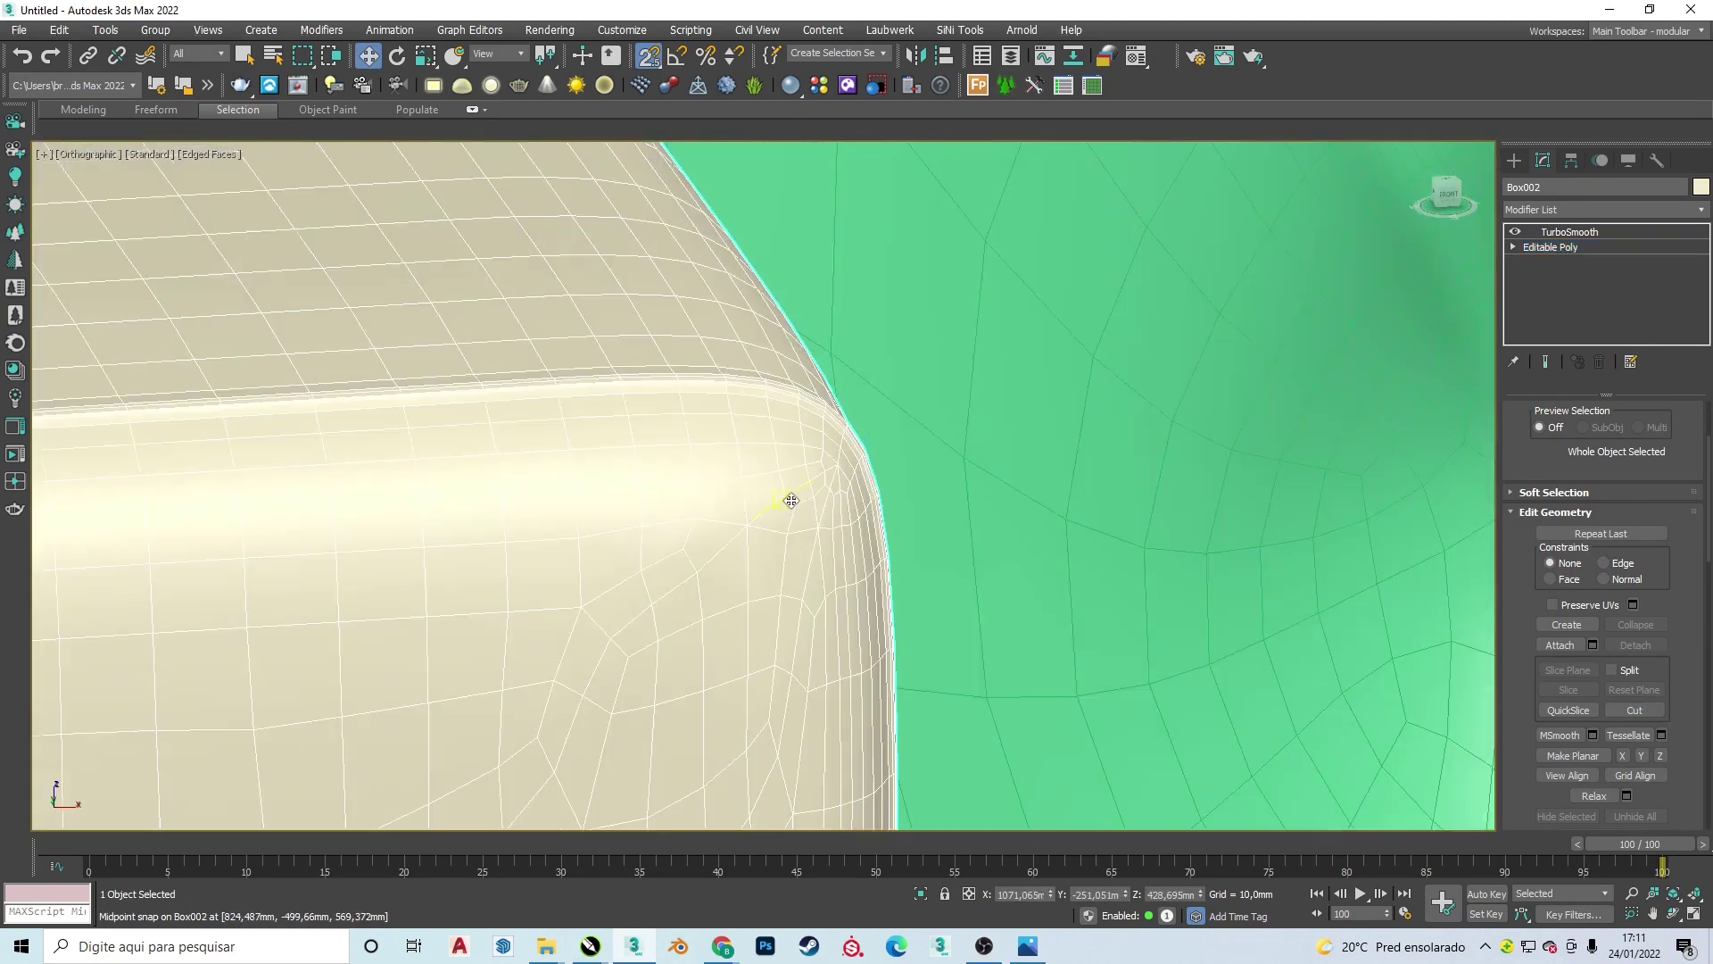
key("2")
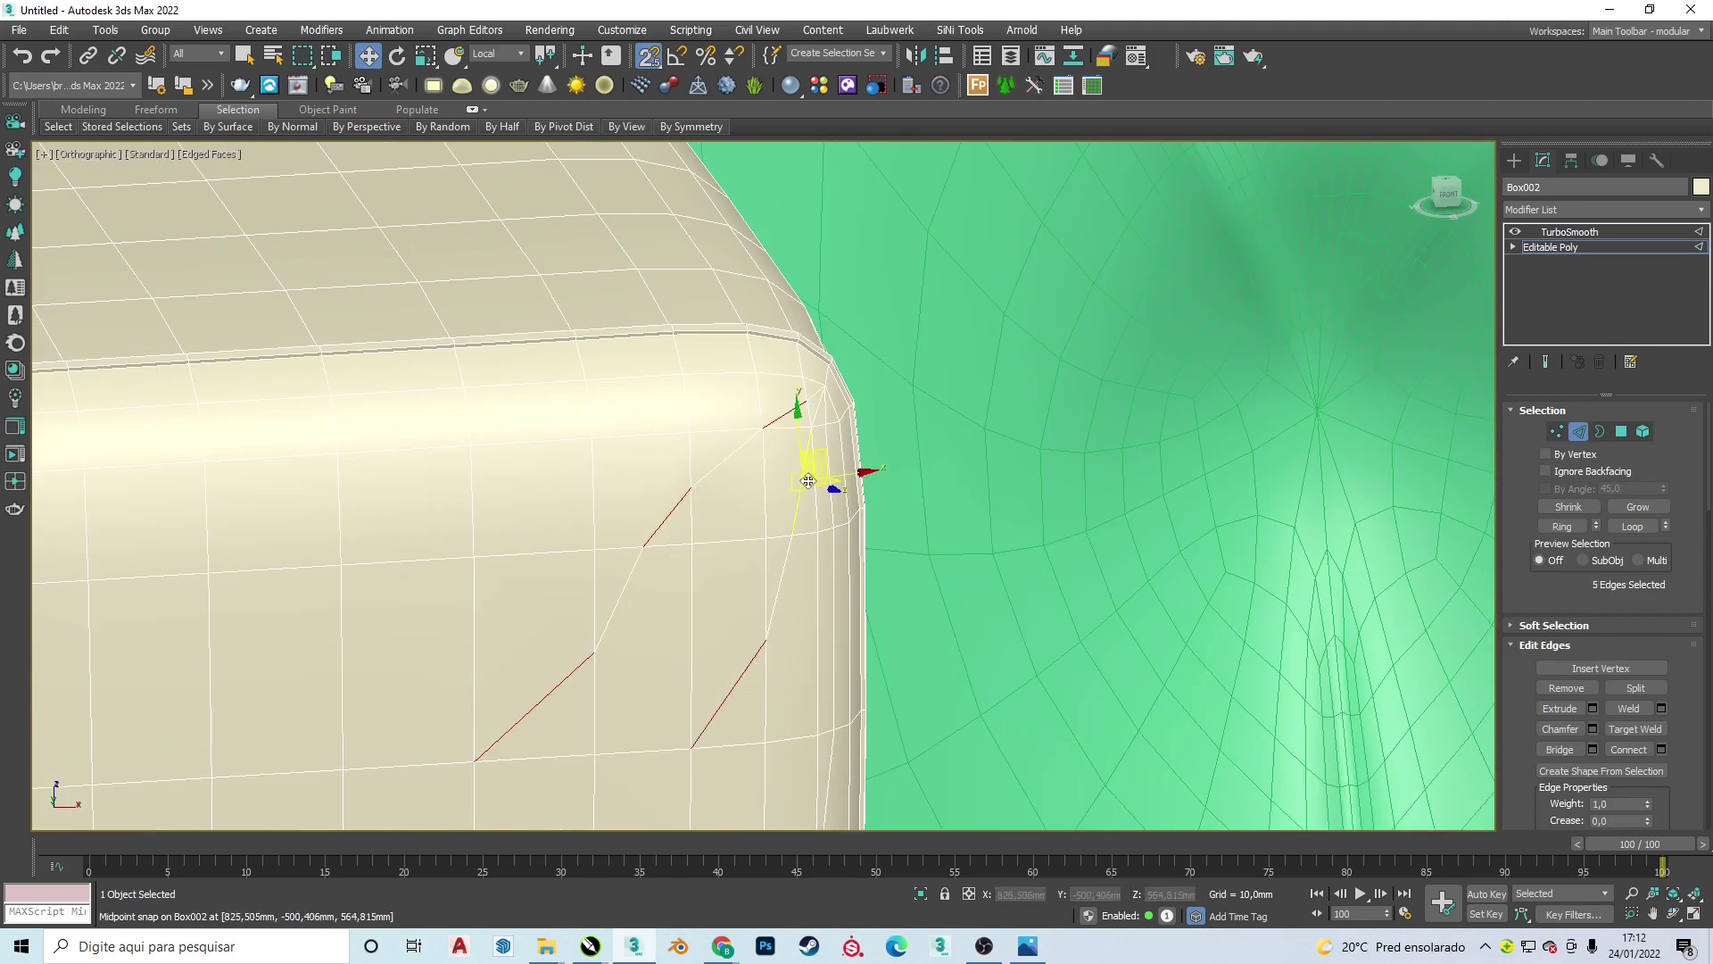
middle_click_drag(808, 482, 855, 581, "alt")
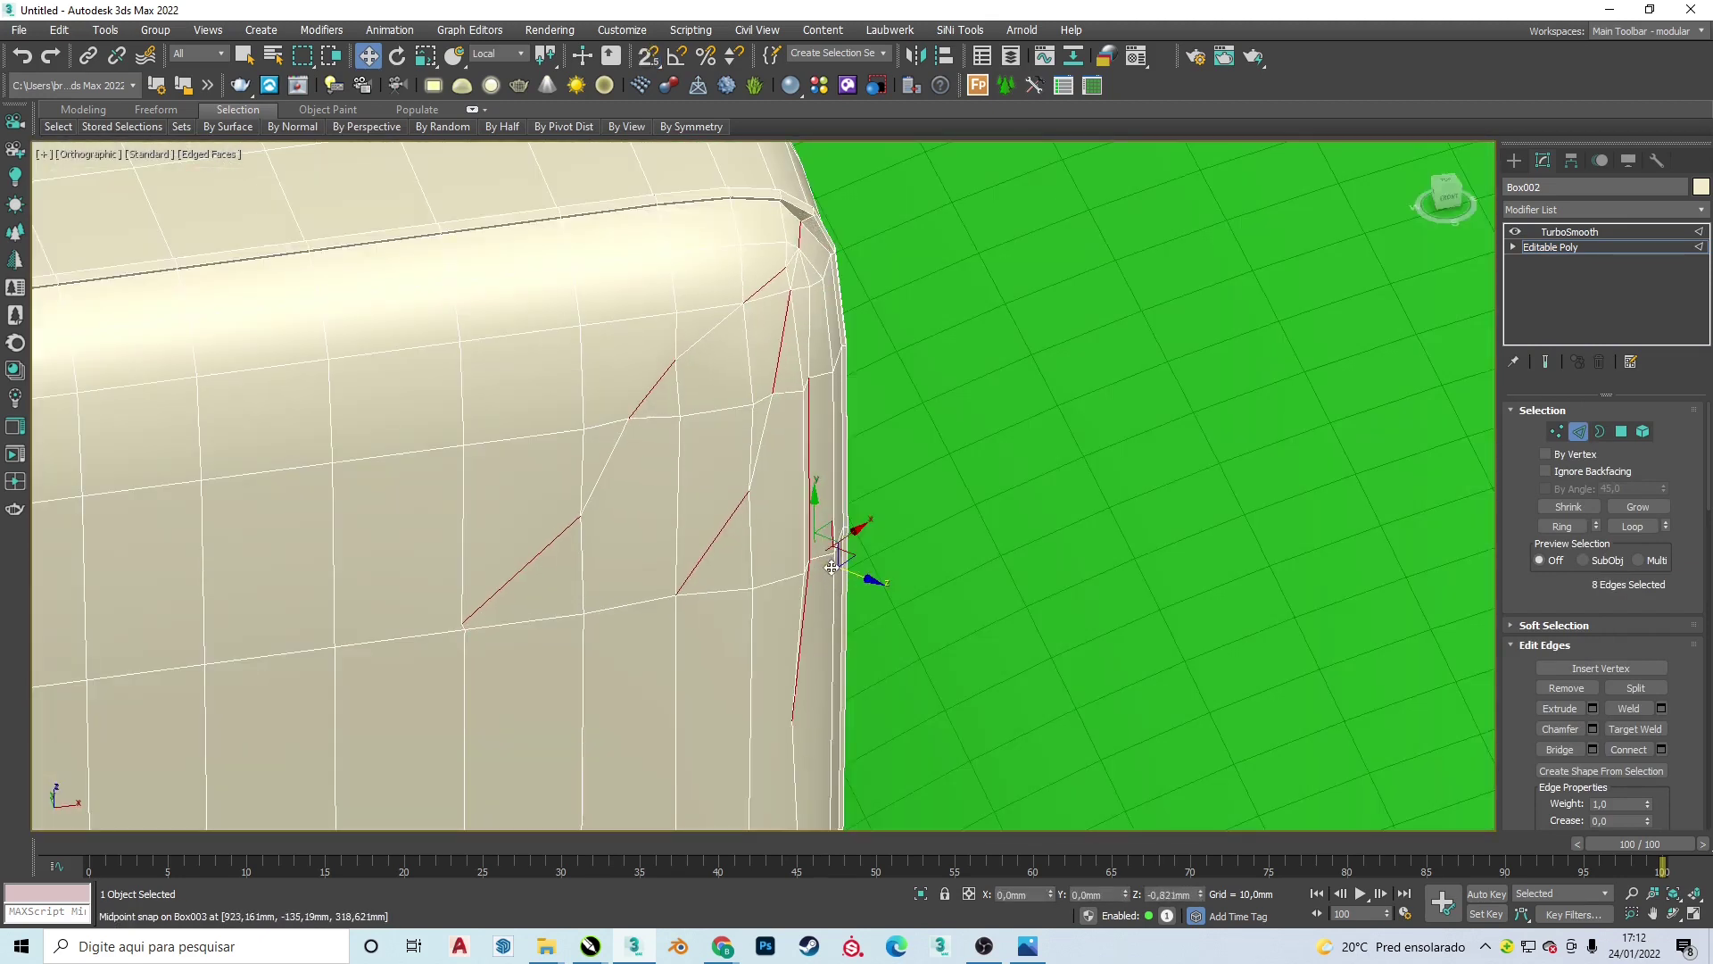
scroll(836, 562, "down", 3)
- Frame the chair front and add a Noise modifier to the seat cushion Box003
key("f")
scroll(749, 241, "down", 3)
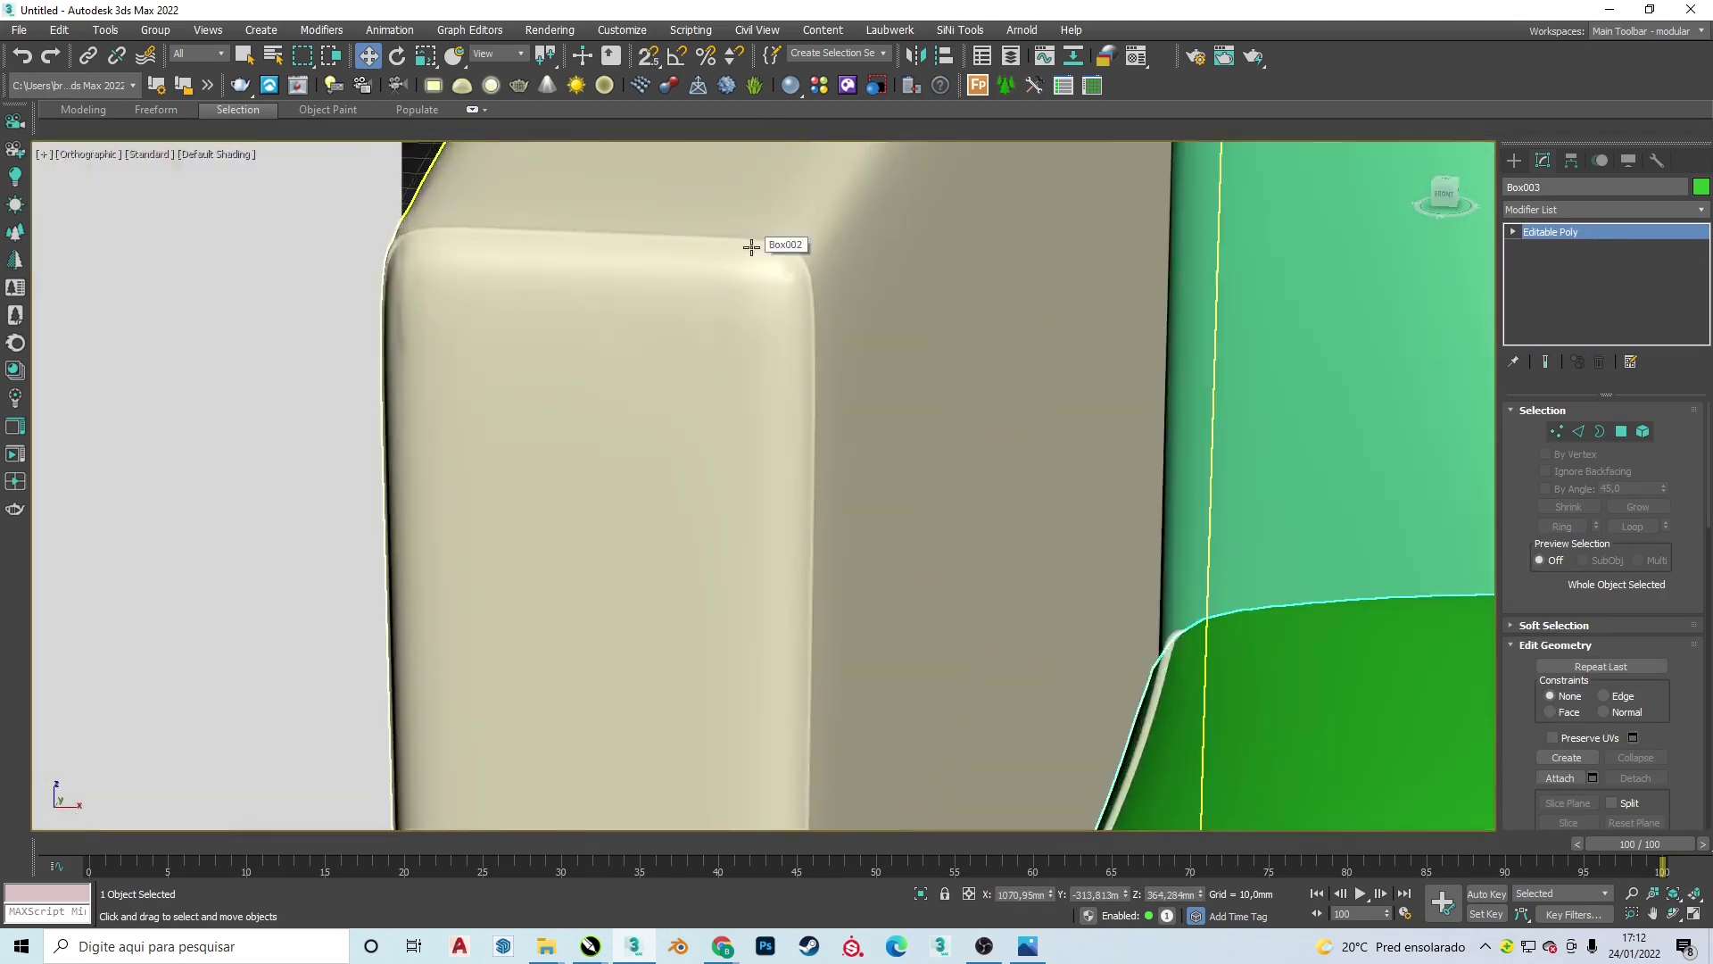
scroll(1167, 452, "down", 2)
scroll(1167, 452, "up", 3)
middle_click_drag(623, 351, 707, 501)
scroll(708, 501, "down", 4)
left_click(1555, 209)
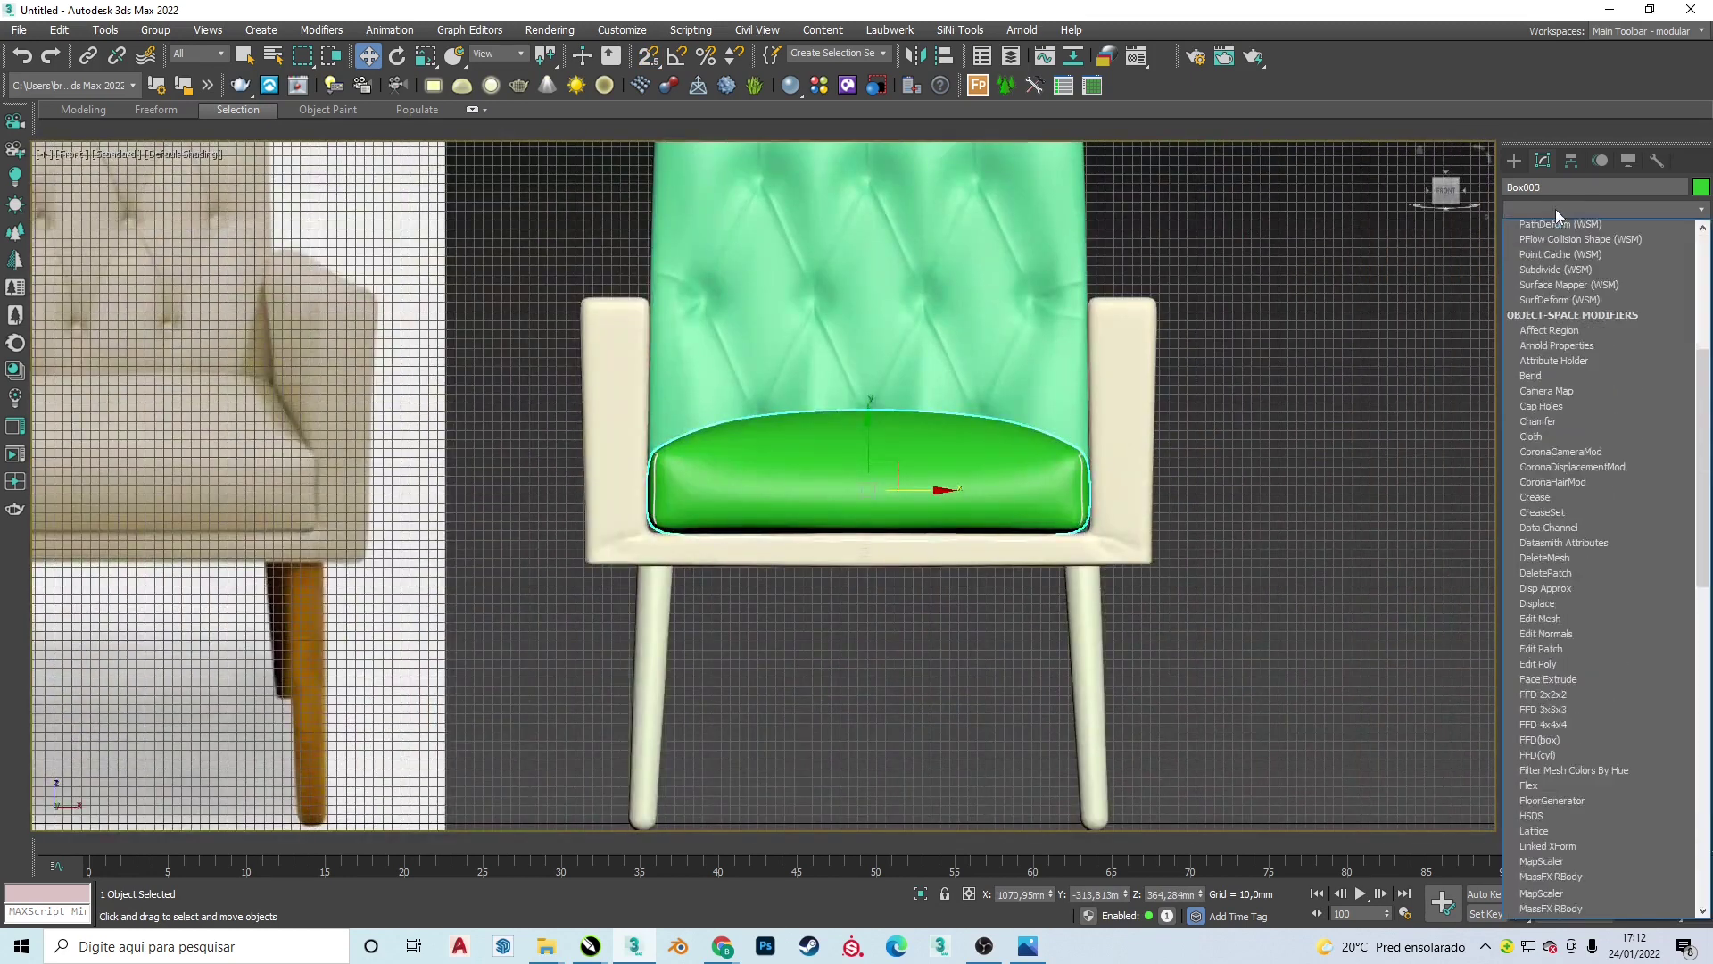
left_click(1572, 285)
left_click(1531, 231)
left_click(1563, 249)
scroll(1128, 408, "up", 2)
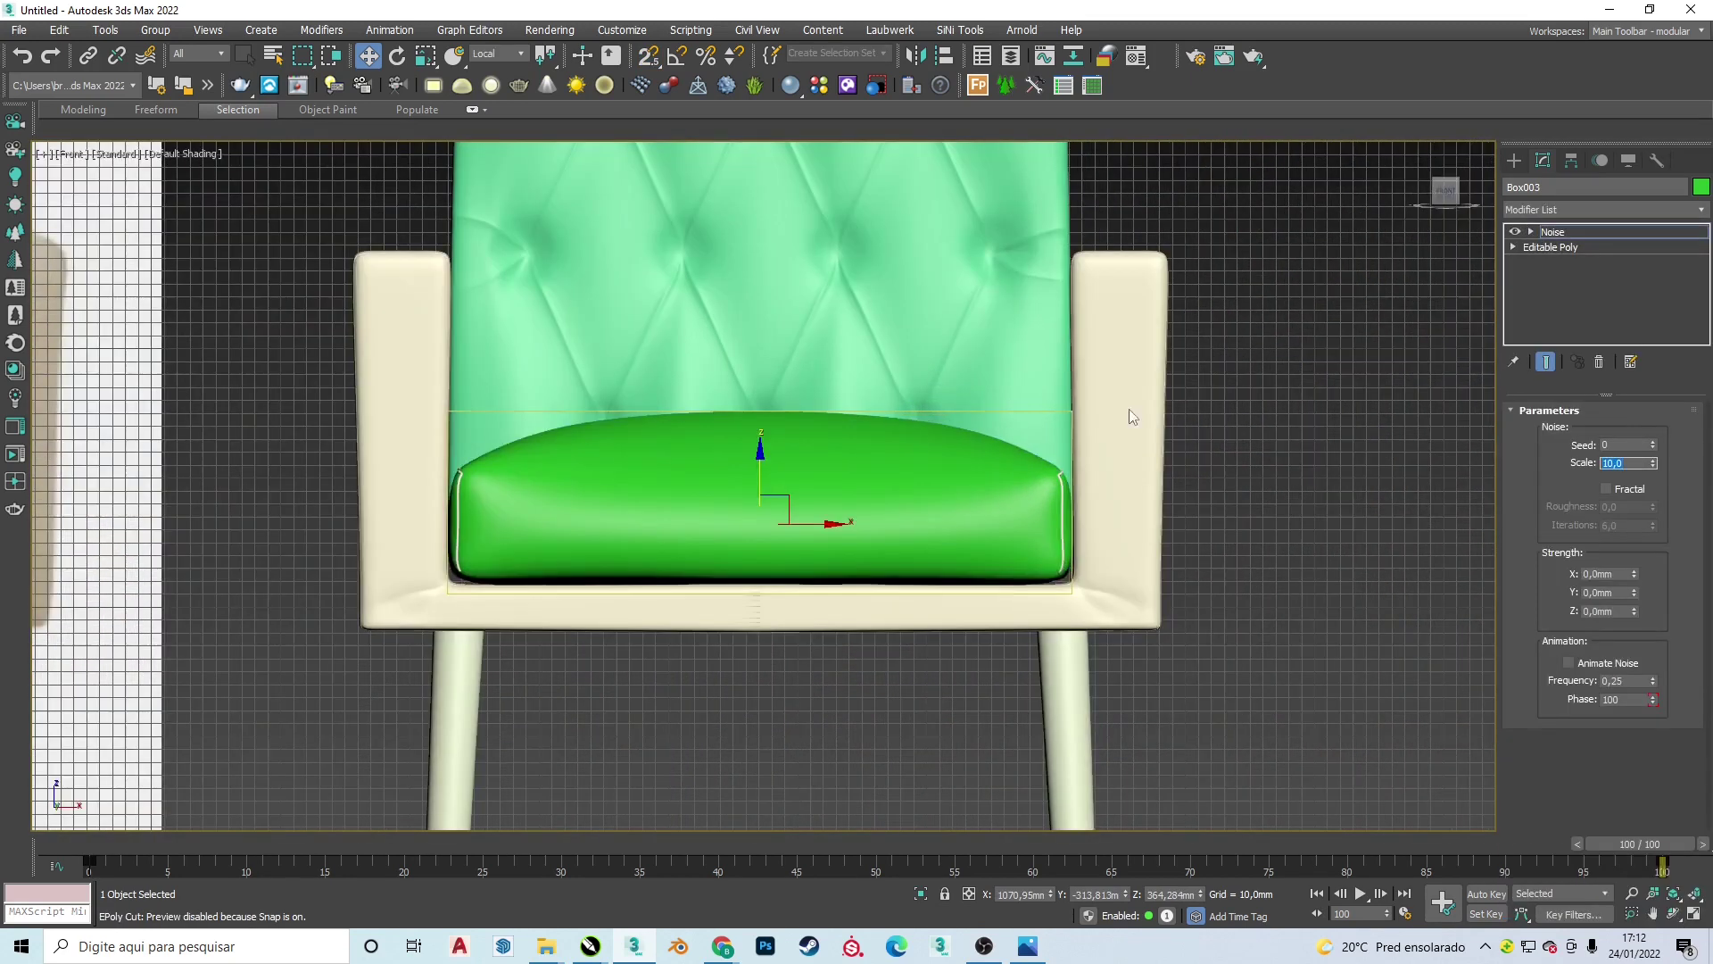
- Give frame Box002 Noise with Scale 1 and Strength 10mm, placed below TurboSmooth
left_click(1128, 408)
type("1")
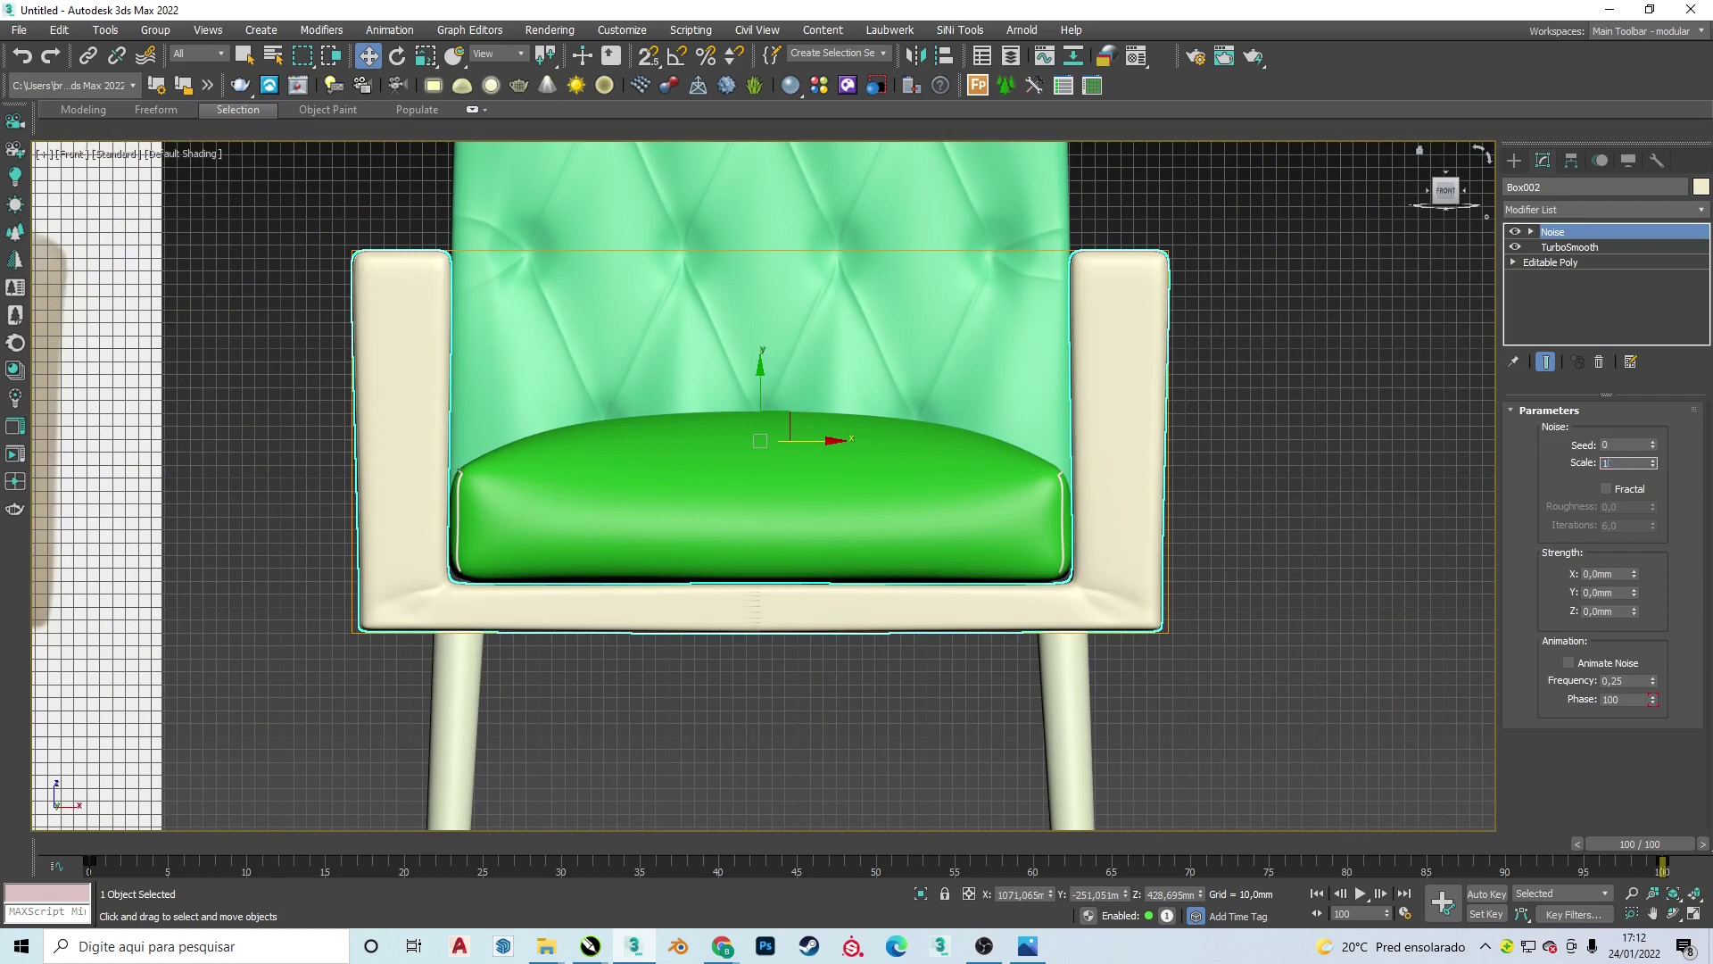
key("Tab")
type("1")
key("Tab")
type("1")
key("Tab")
middle_click_drag(767, 499, 821, 507, "alt")
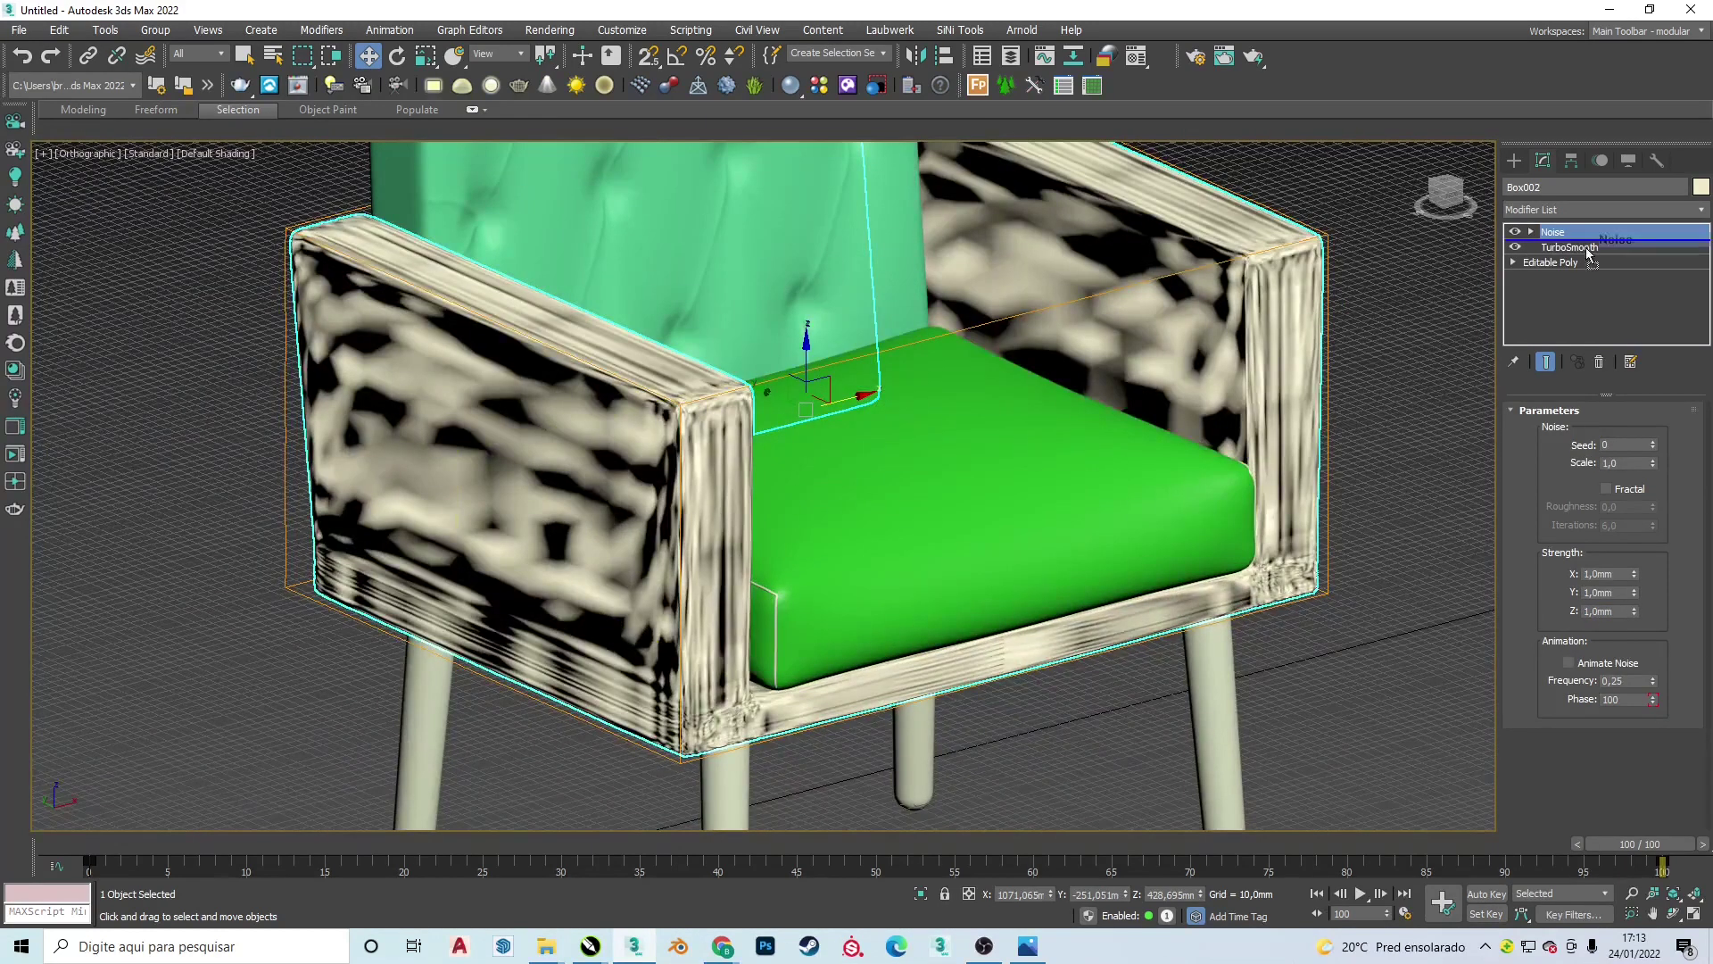
left_click_drag(1588, 254, 1579, 258)
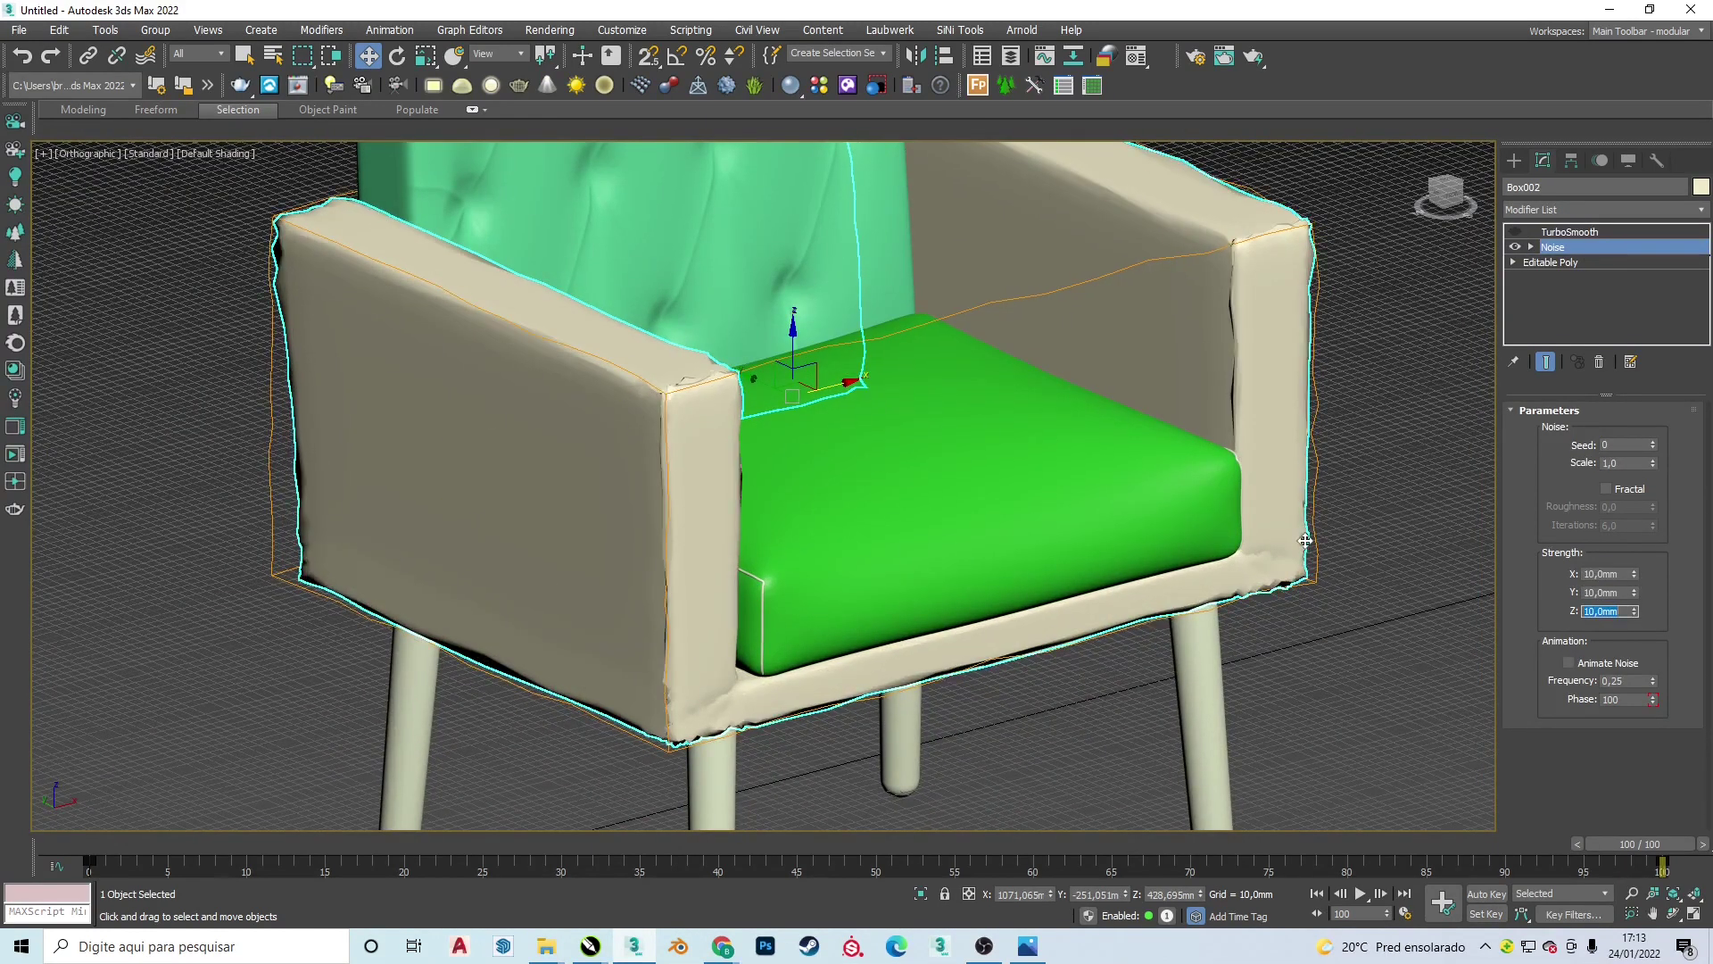
scroll(1305, 540, "up", 2)
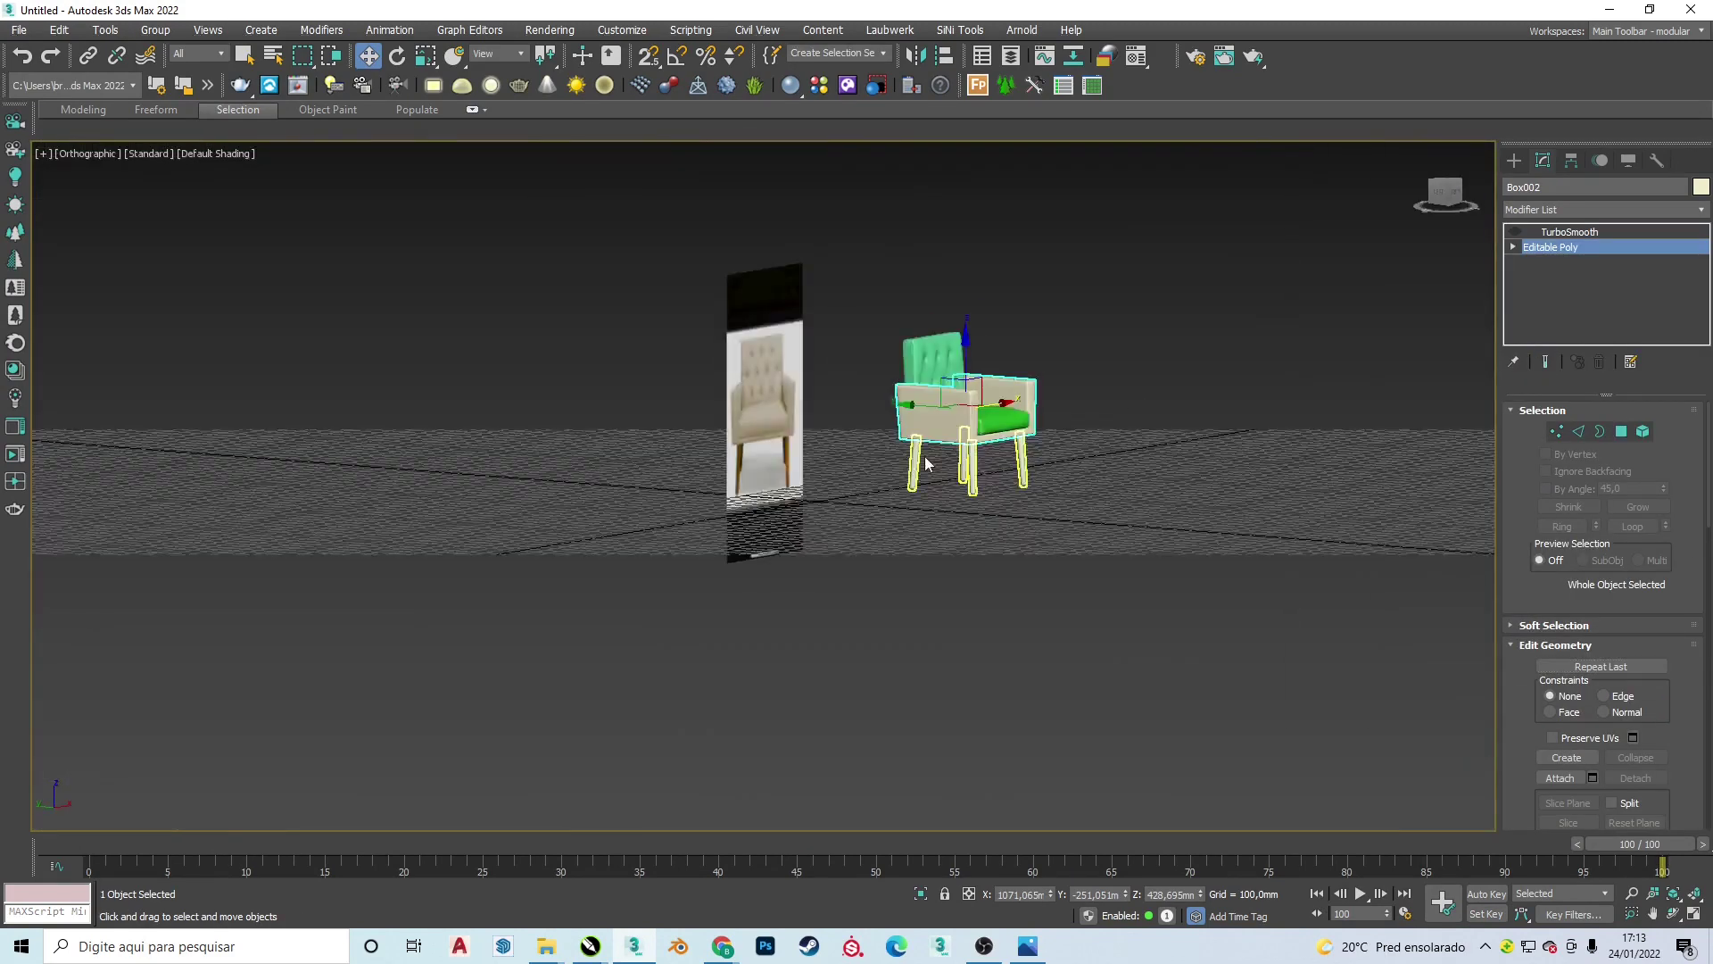
scroll(1017, 473, "down", 5)
- Set the spline frame's thickness to 0,5mm
scroll(929, 447, "up", 2)
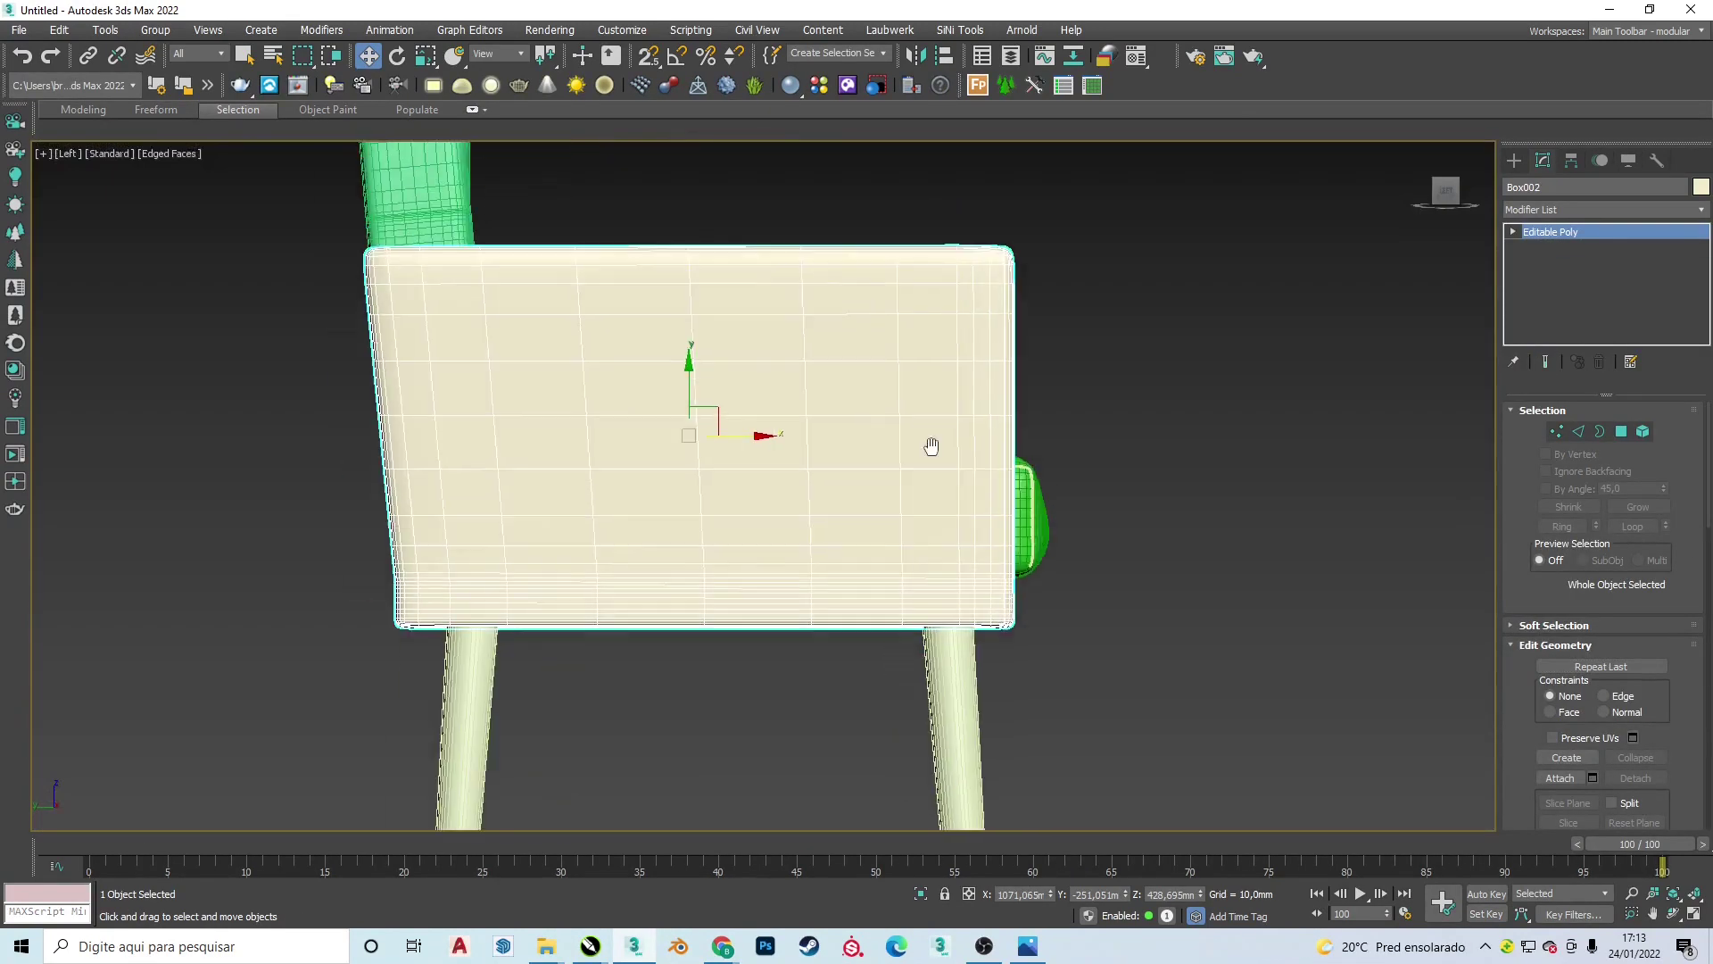
left_click(156, 109)
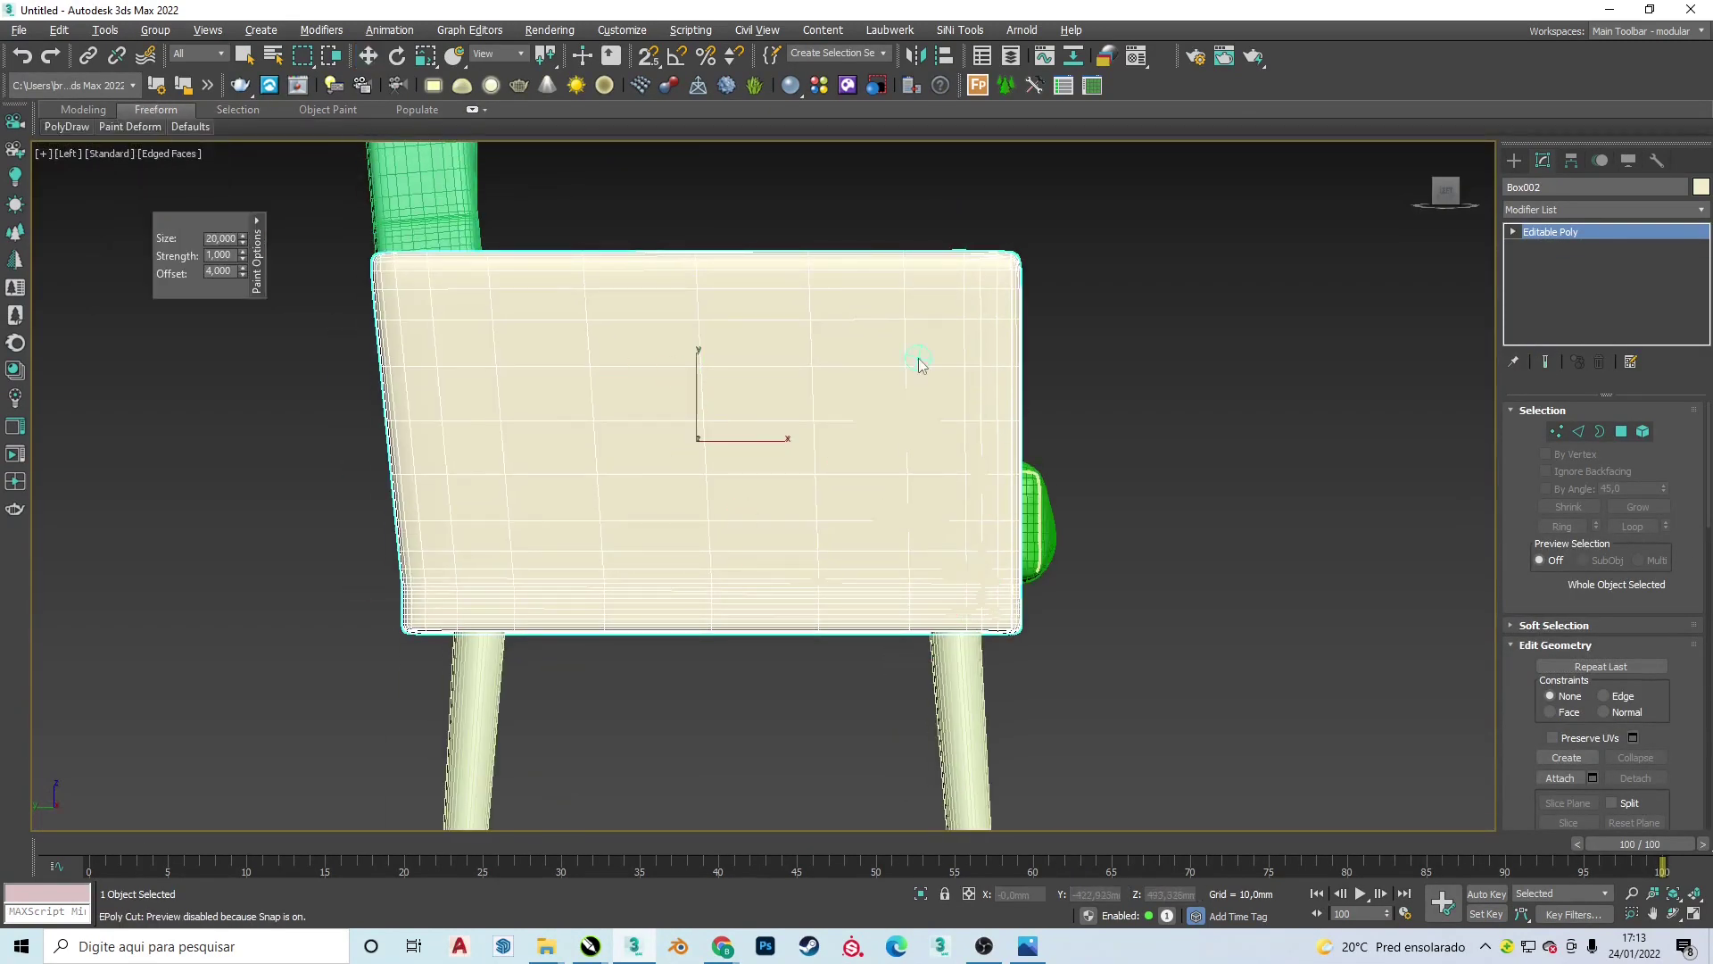
key("f")
scroll(1068, 658, "up", 4)
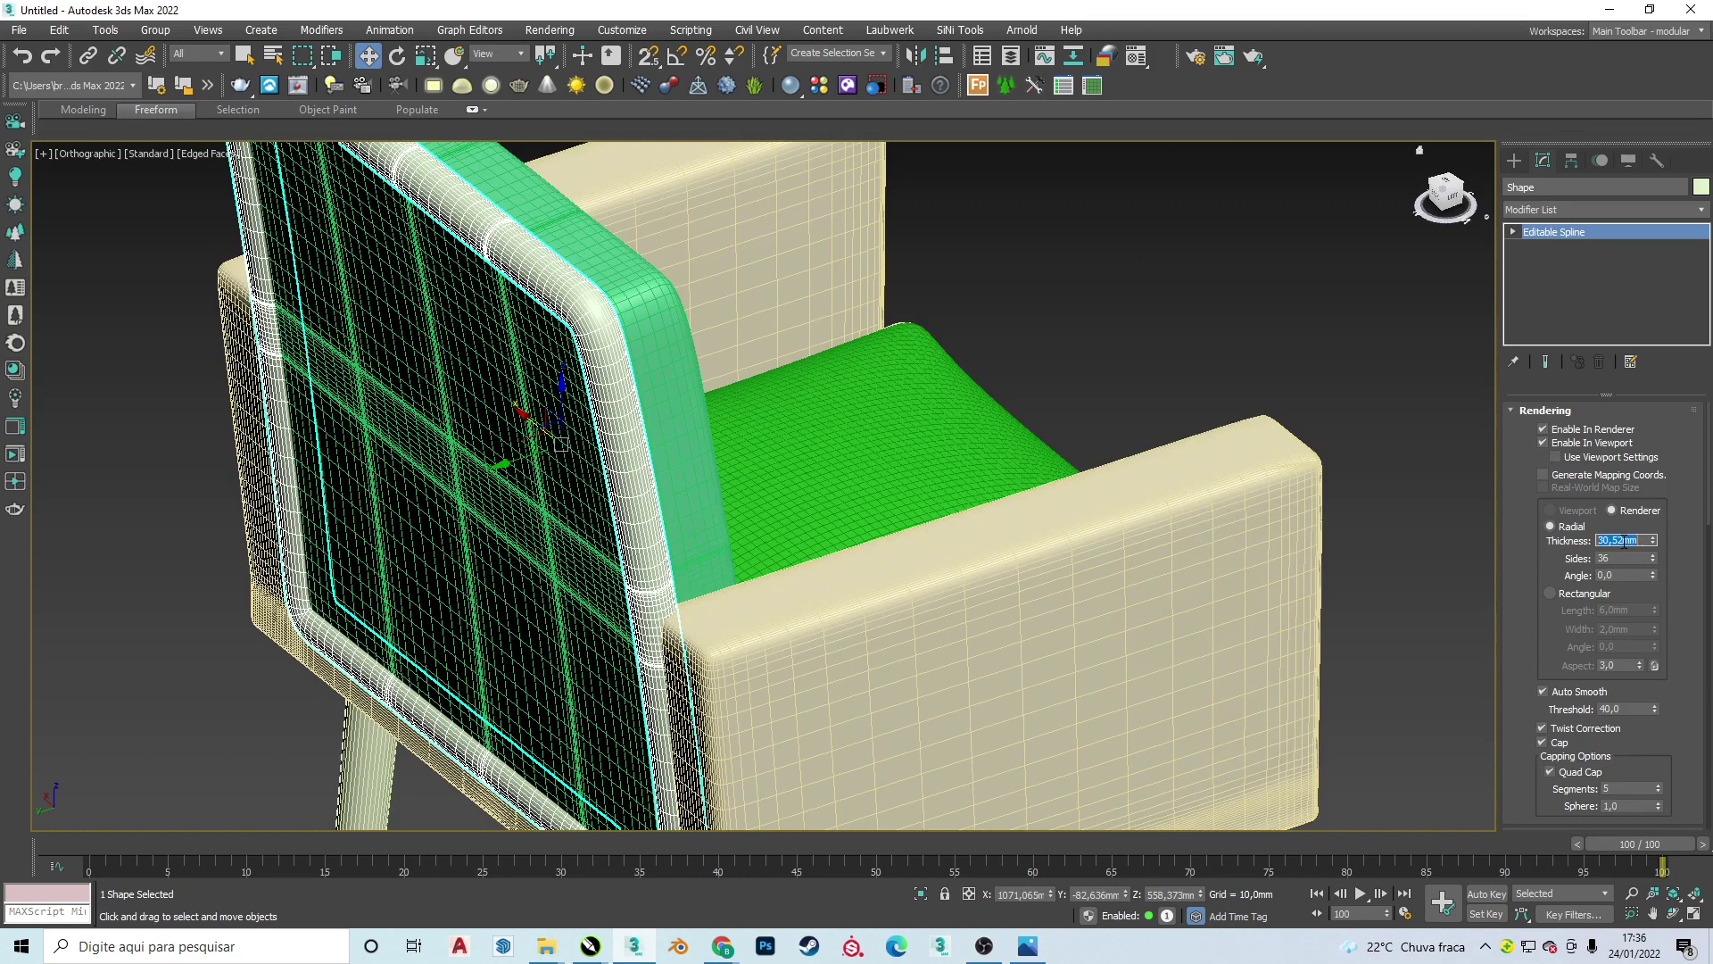
type("0,52mm")
key("Return")
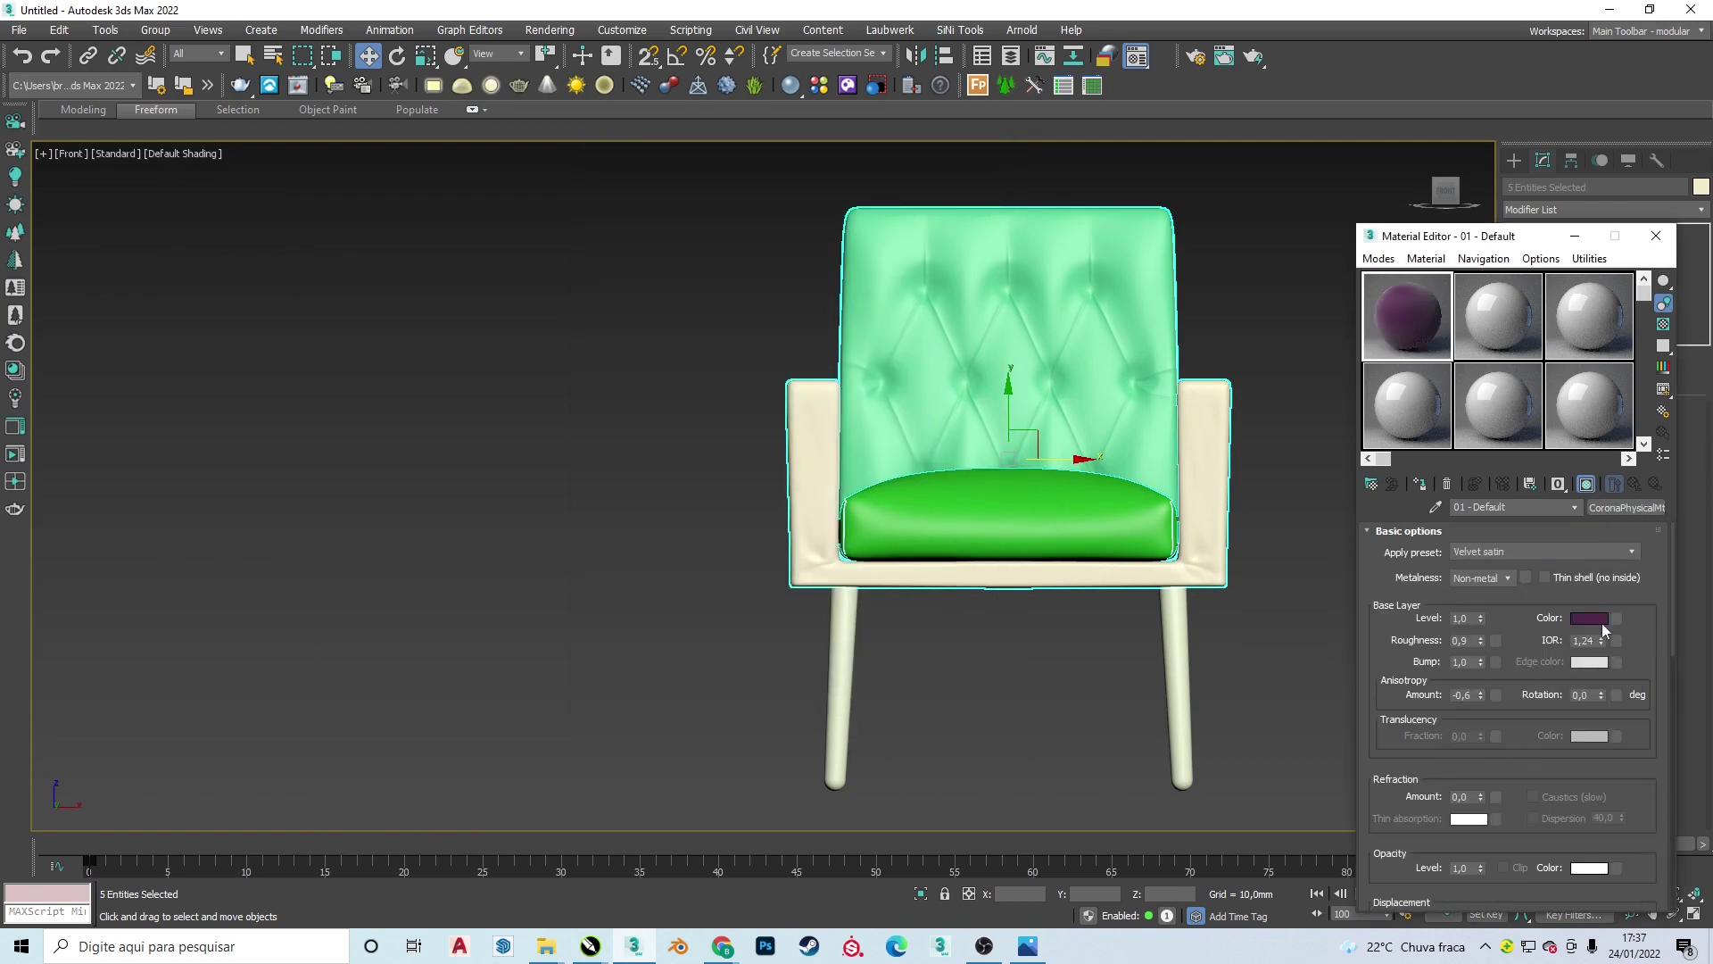
- Give the Corona material a warm beige base colour (236, 215, 191) and assign it to the chair
left_click(1601, 622)
left_click_drag(111, 104, 102, 106)
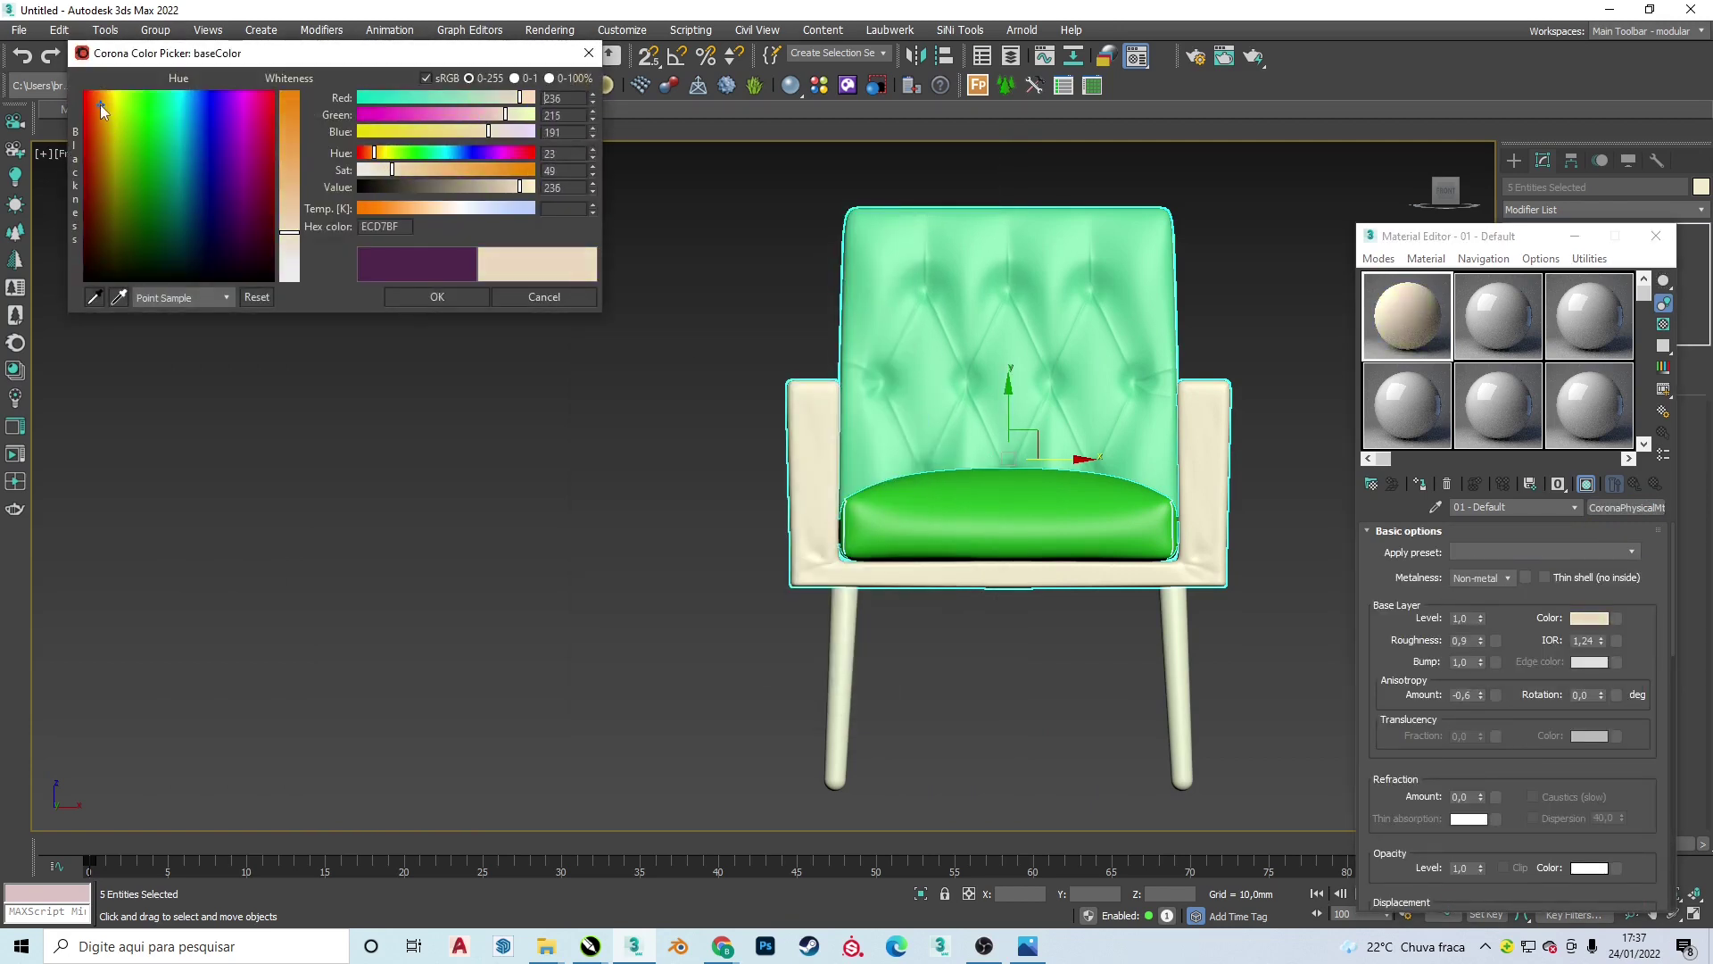
left_click(437, 298)
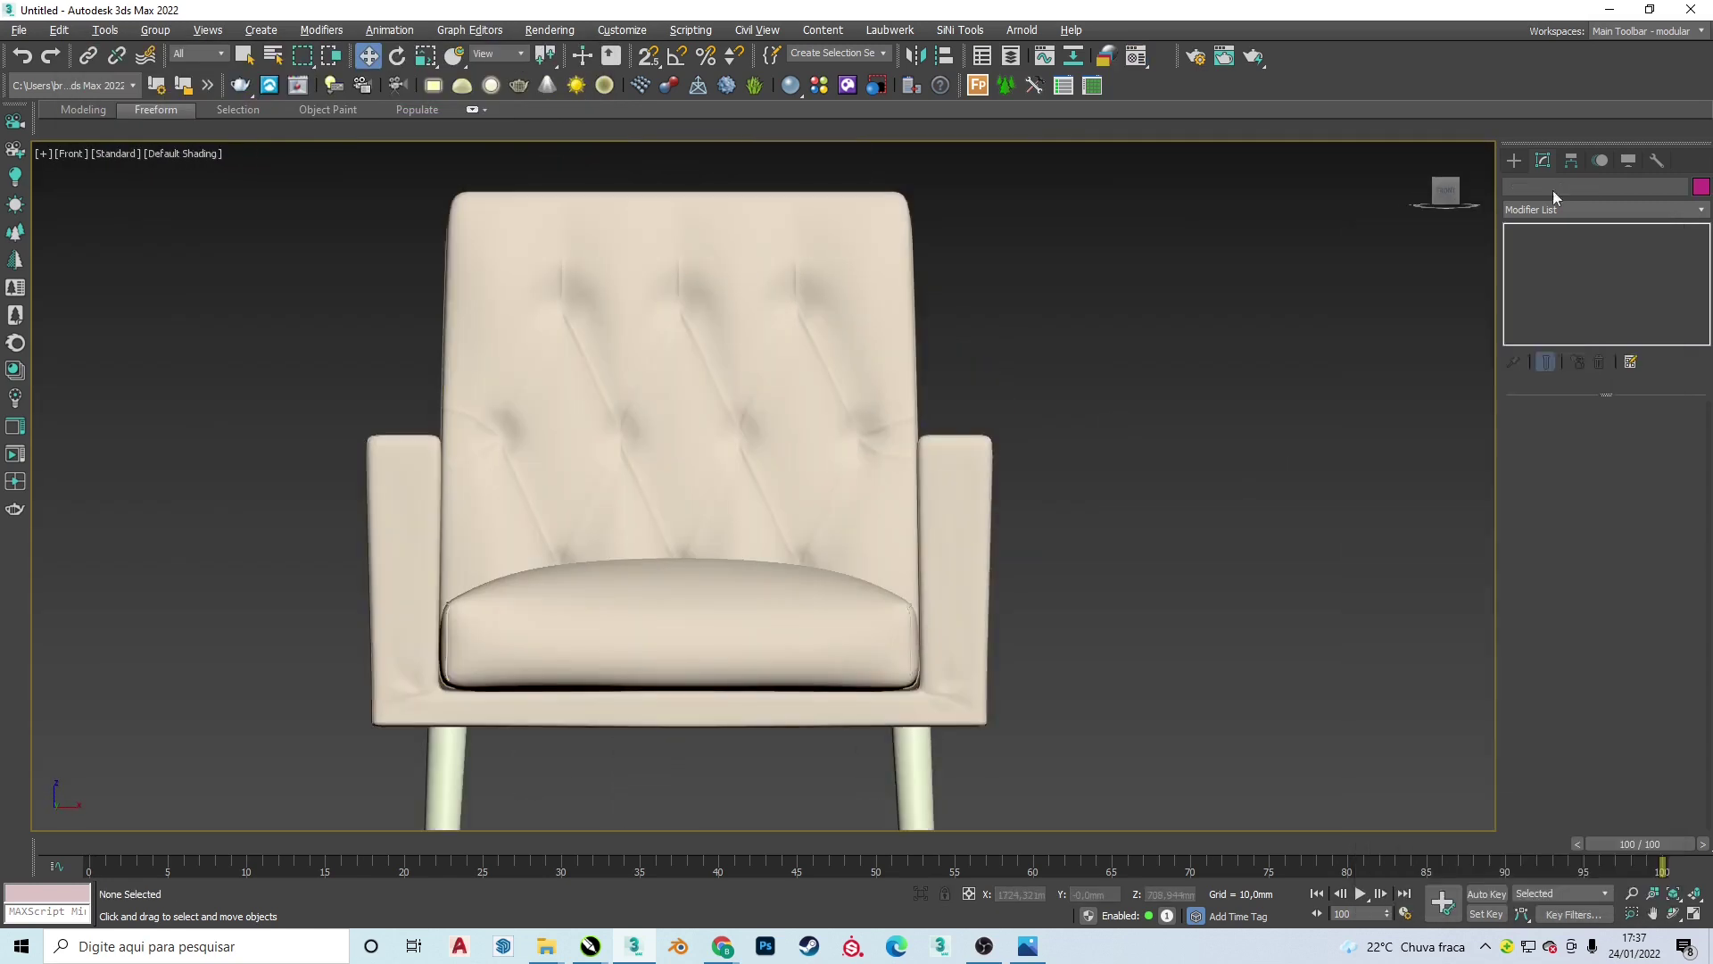
- Create a cylinder button and rotate it to face the backrest
left_click(1514, 160)
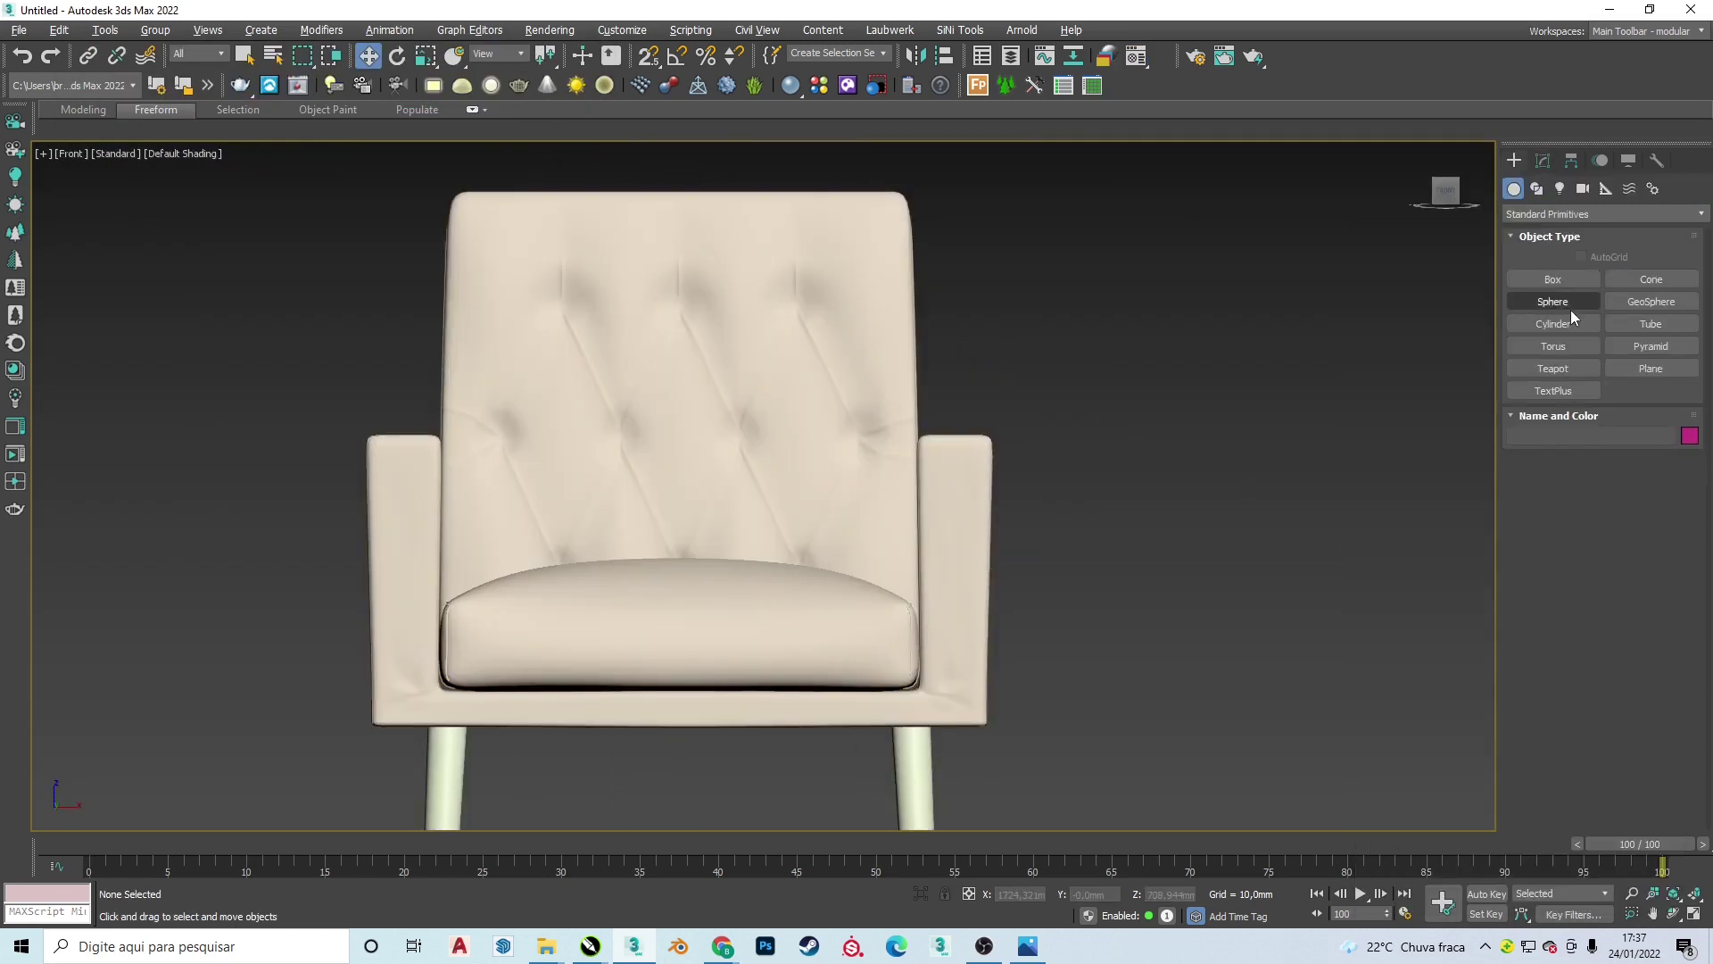
left_click(1552, 323)
scroll(568, 366, "up", 3)
key("l")
key("z")
key("F3")
key("e")
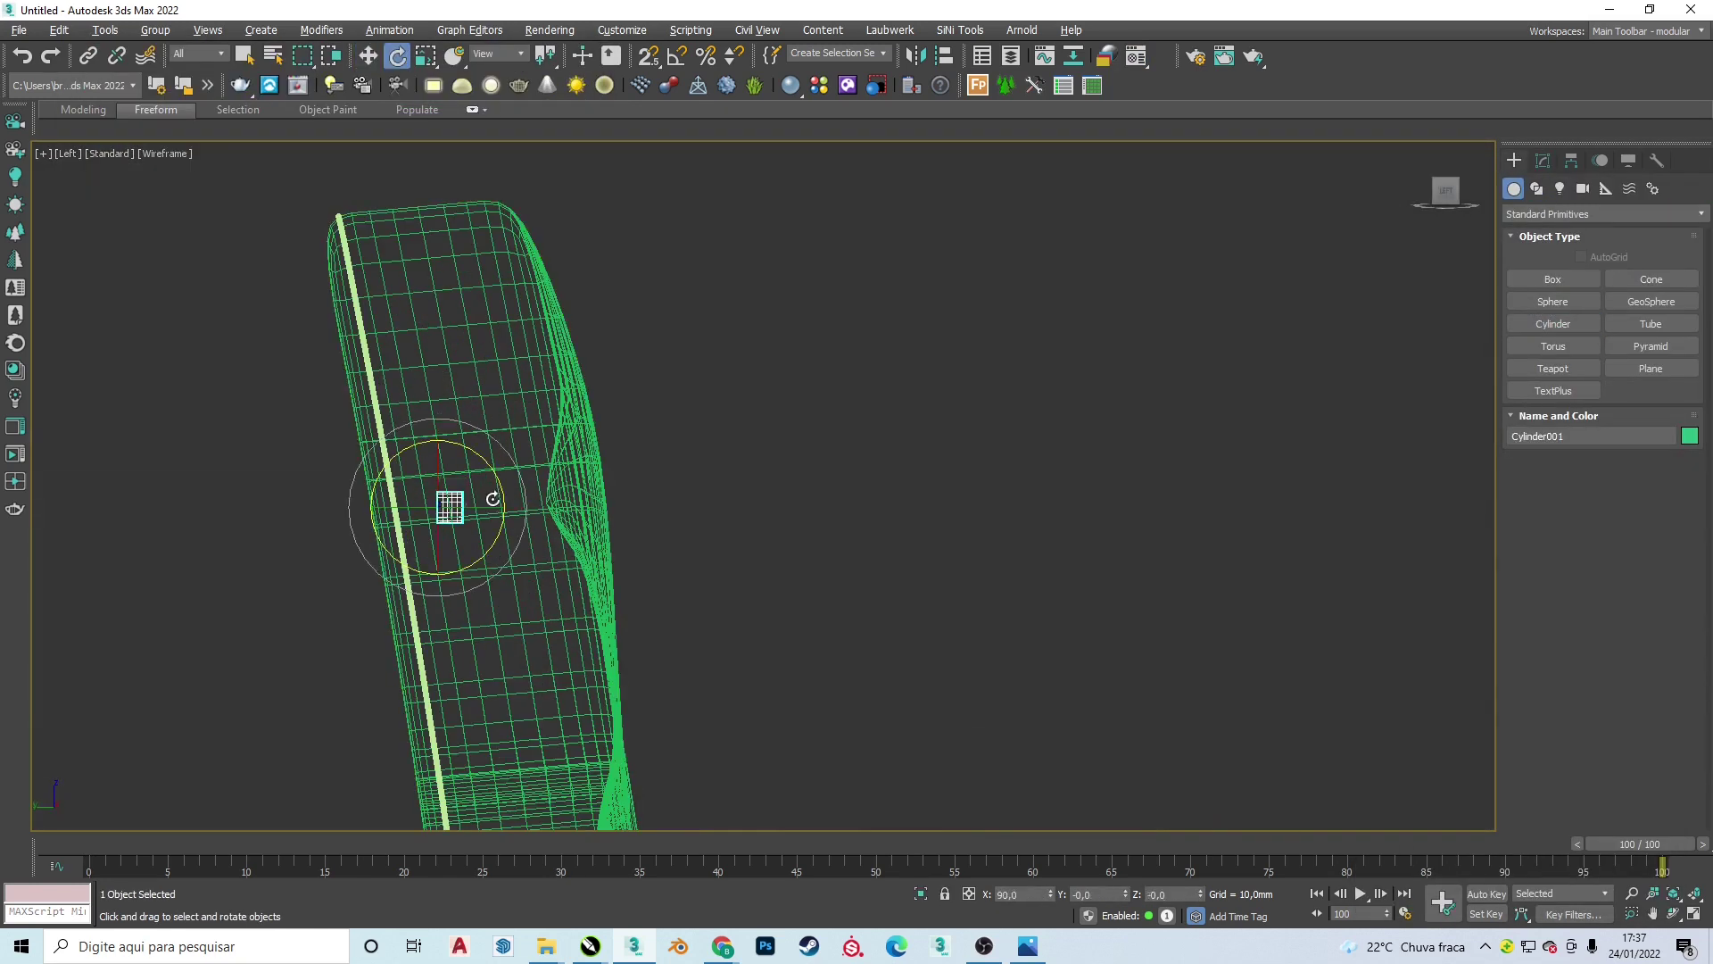
left_click(1543, 160)
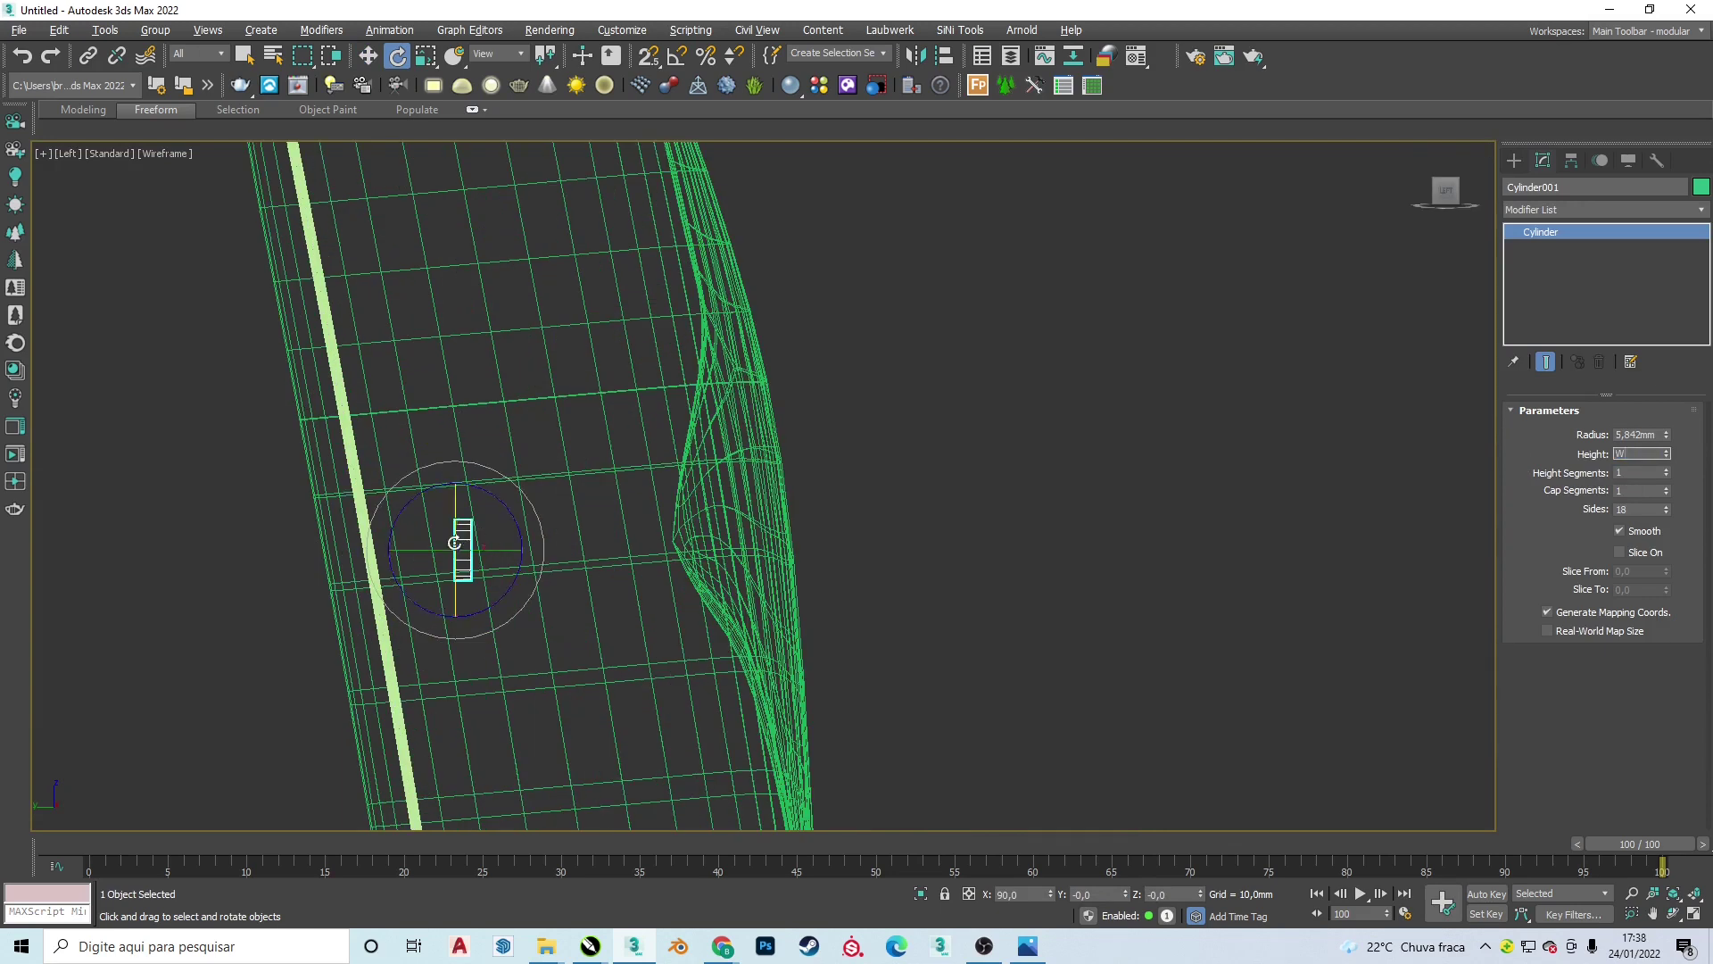
key("w")
key("f")
key("F3")
- Add a Chamfer modifier to the button cylinder, entering 60 for its angle
left_click(525, 342)
key("z")
left_click(1604, 208)
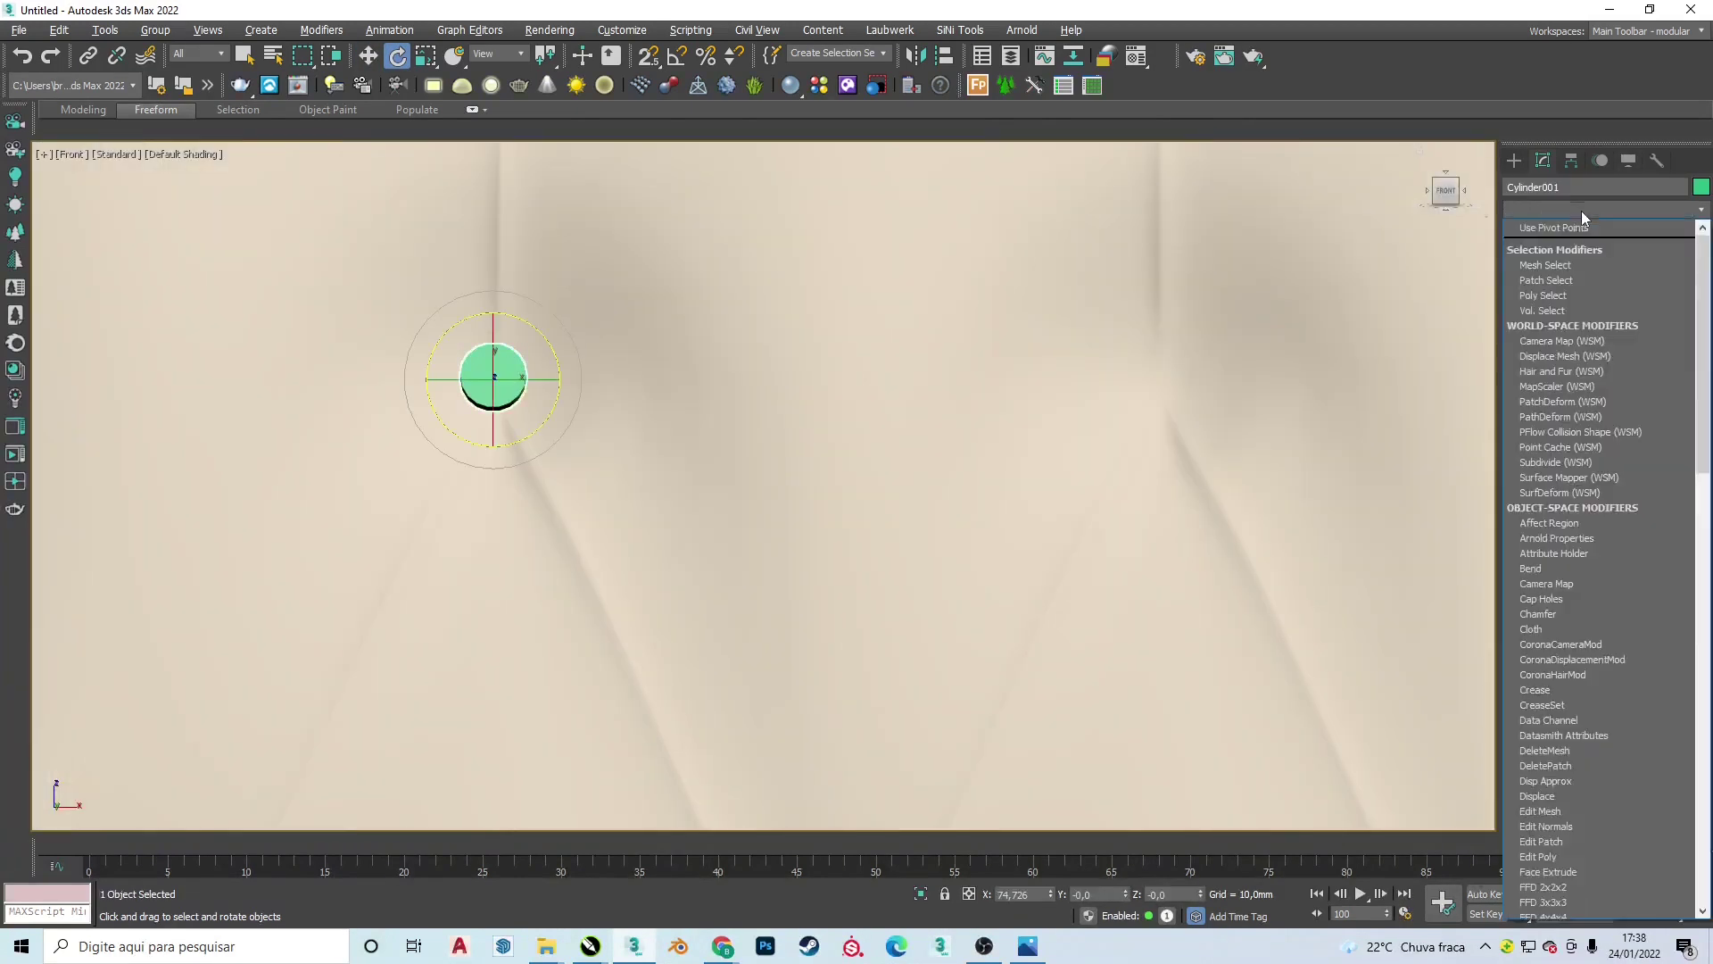
left_click(1604, 562)
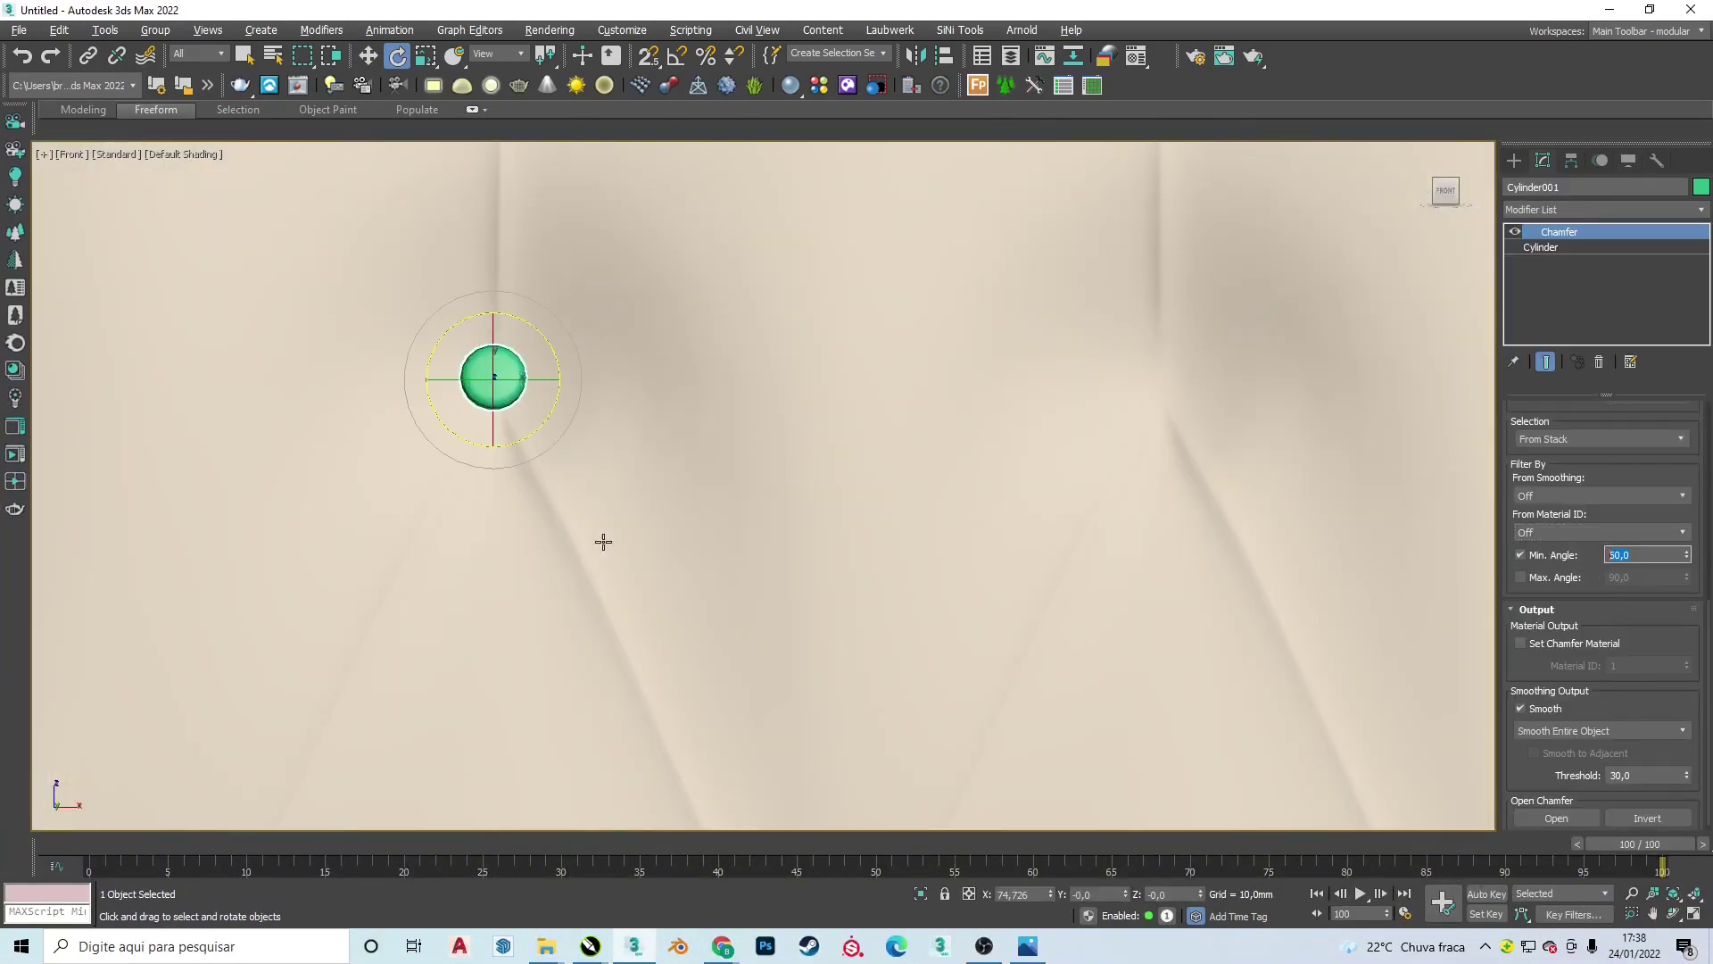
type("60")
key("Return")
key("F4")
- Shift-copy the button to the next tuft point on the backrest
middle_click_drag(603, 542, 422, 389, "alt")
scroll(1089, 417, "down", 5)
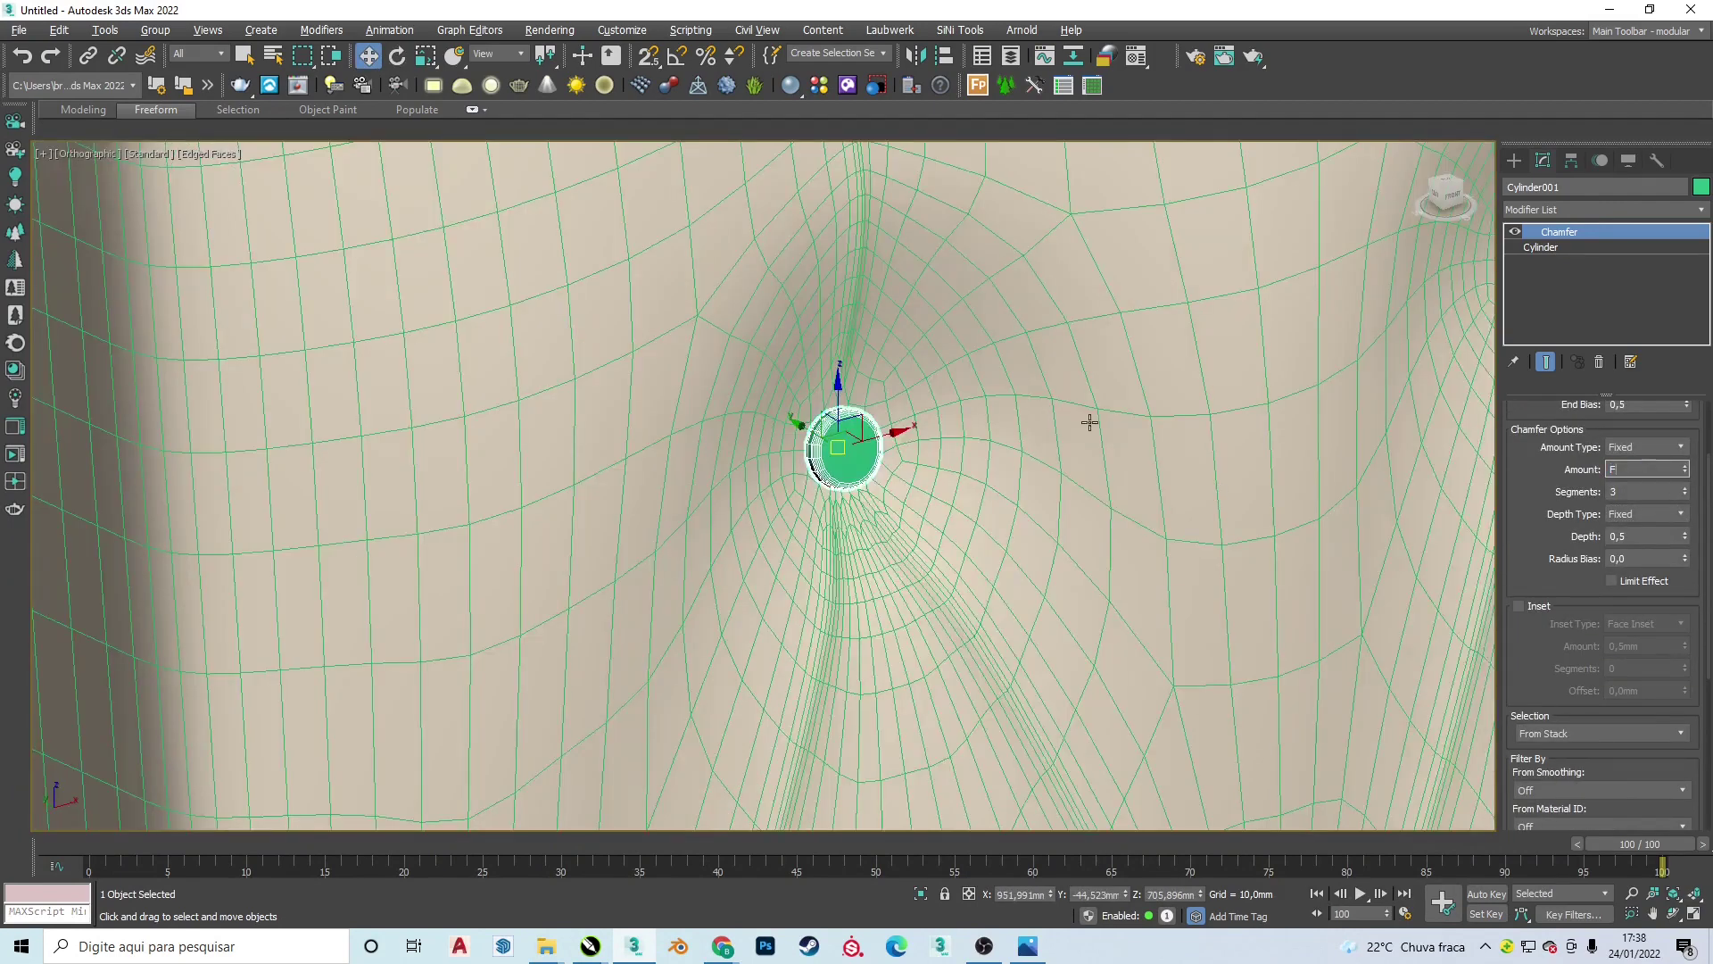
key("f")
left_click_drag(259, 470, 865, 462, "shift")
key("Return")
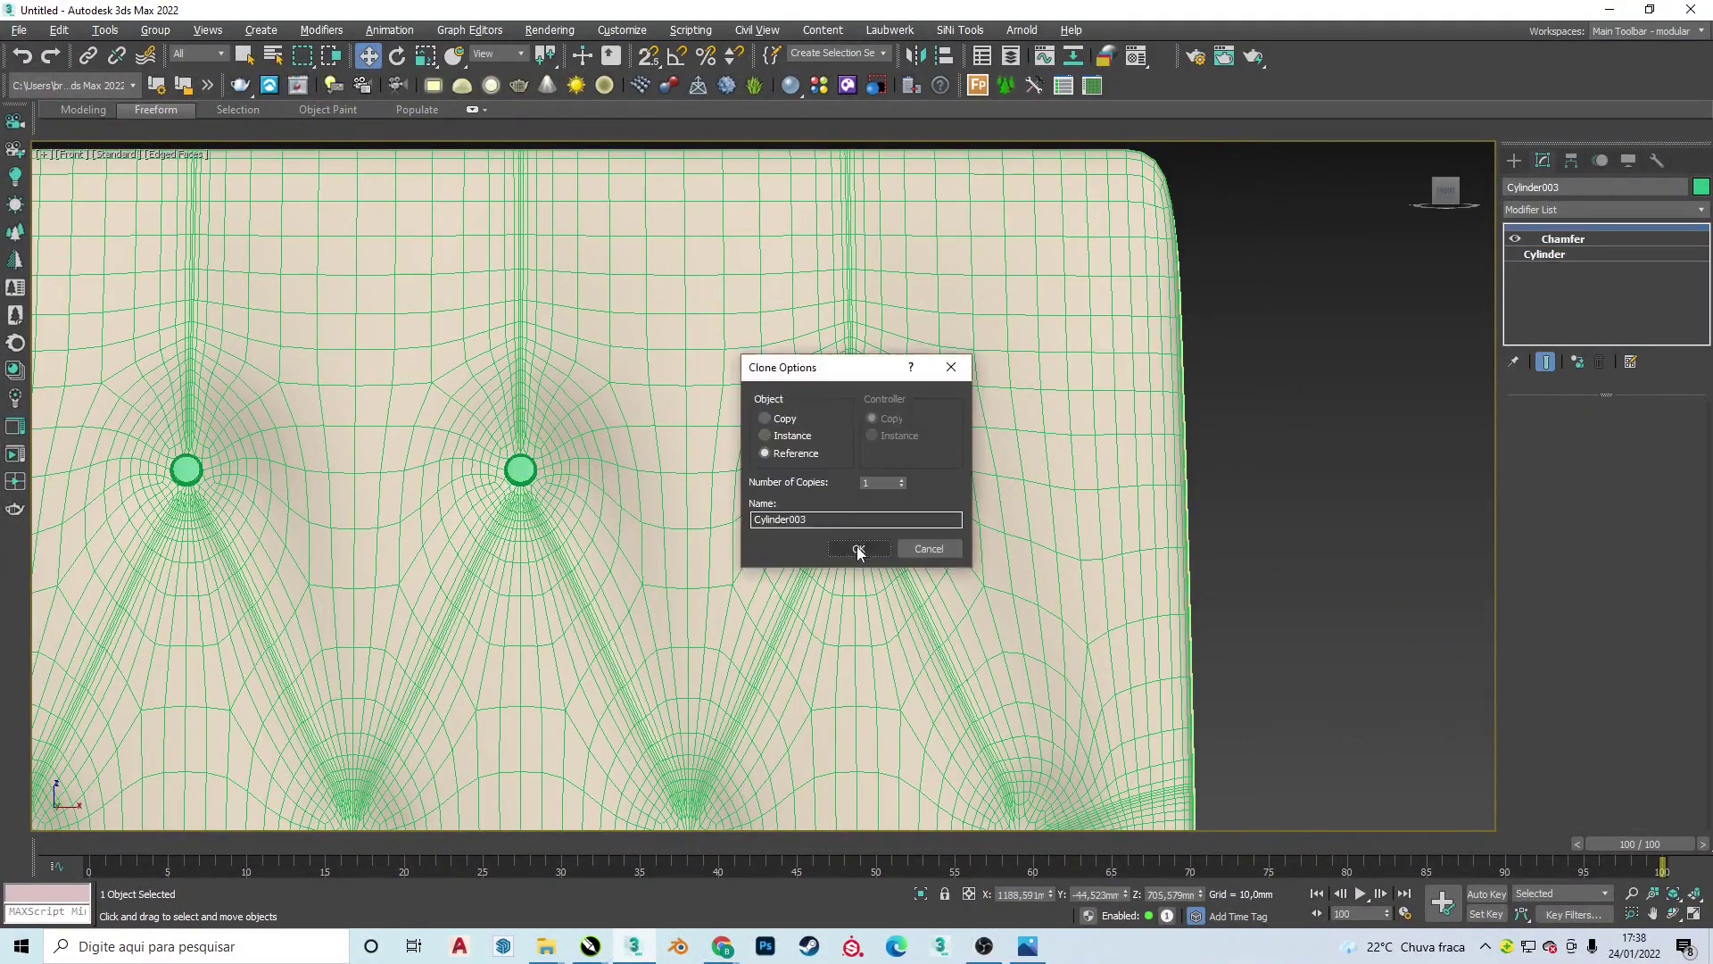
left_click(857, 547)
- Copy buttons down onto the lower row of tuft points
scroll(558, 360, "down", 3)
left_click_drag(356, 496, 335, 582, "shift")
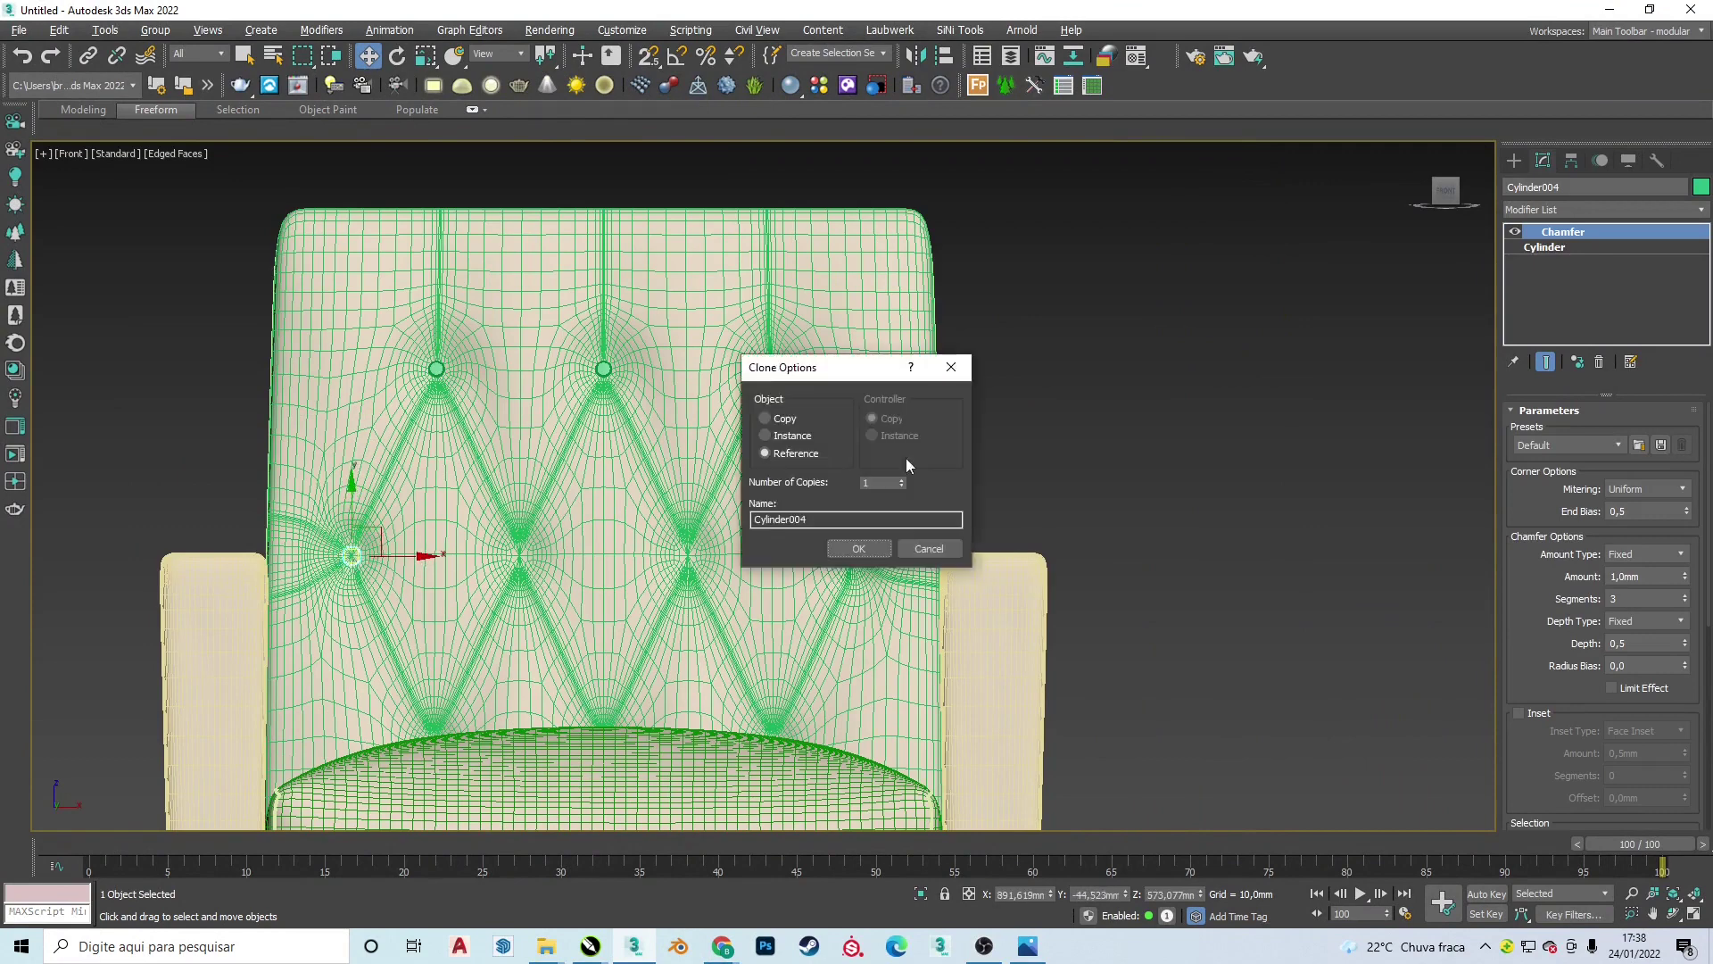
key("Return")
scroll(522, 515, "up", 5)
key("l")
key("f")
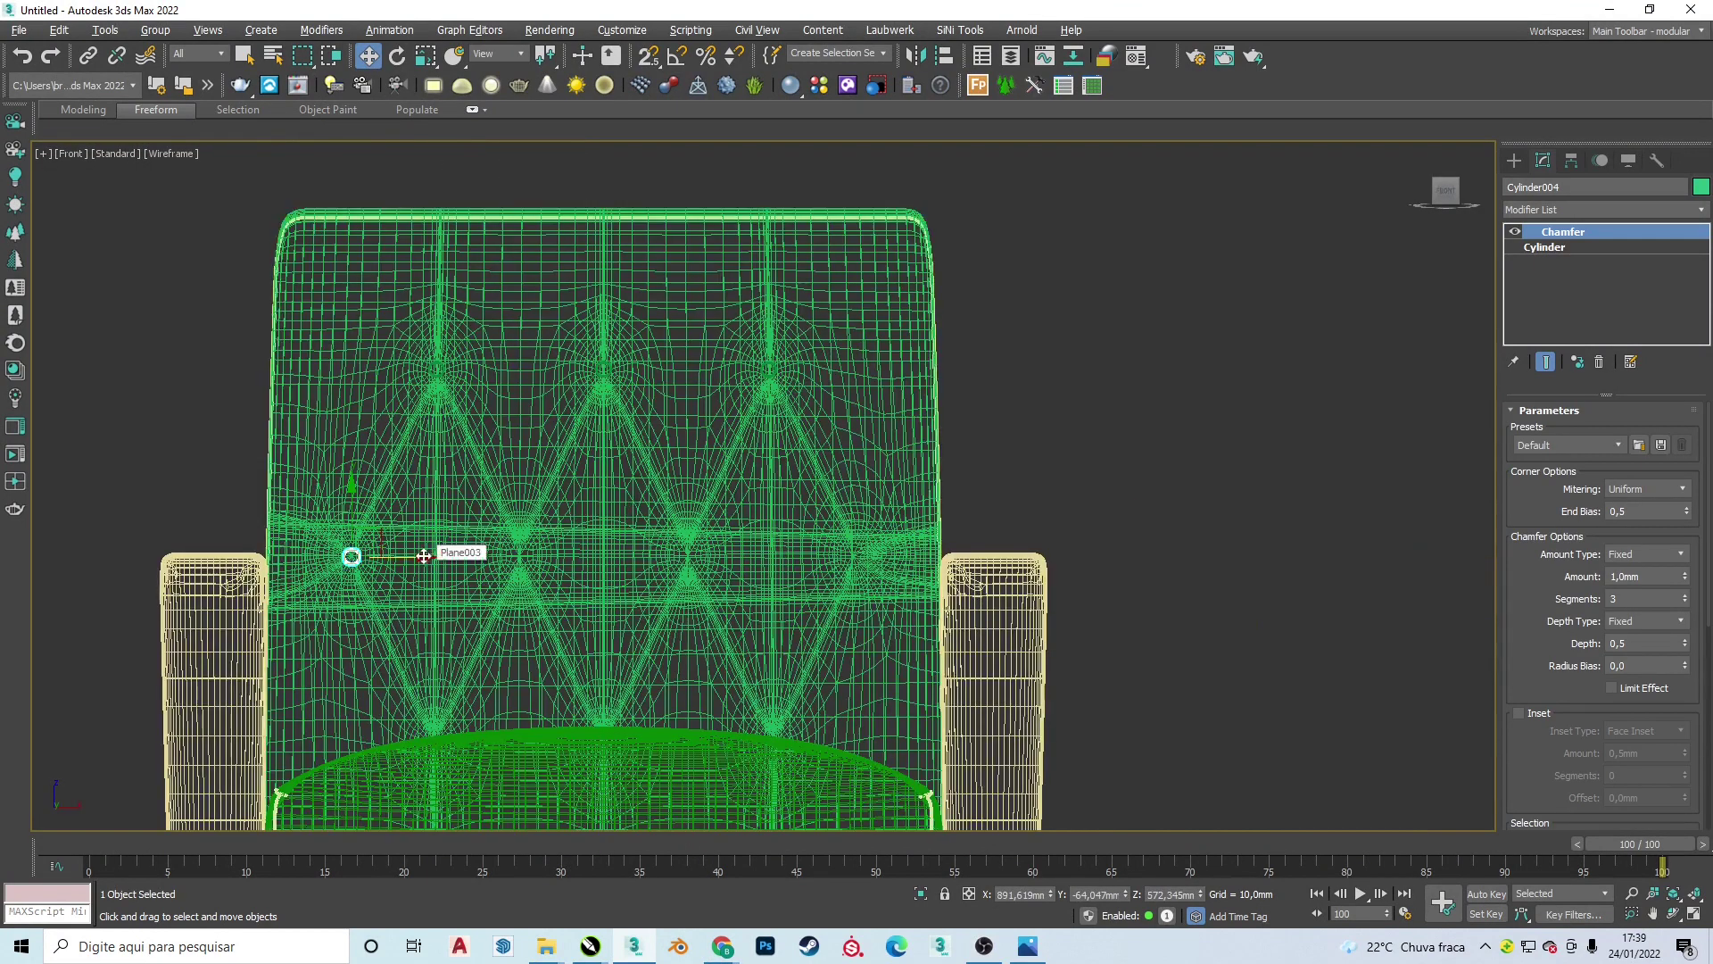
key("F3")
left_click_drag(352, 556, 520, 556, "shift")
key("Return")
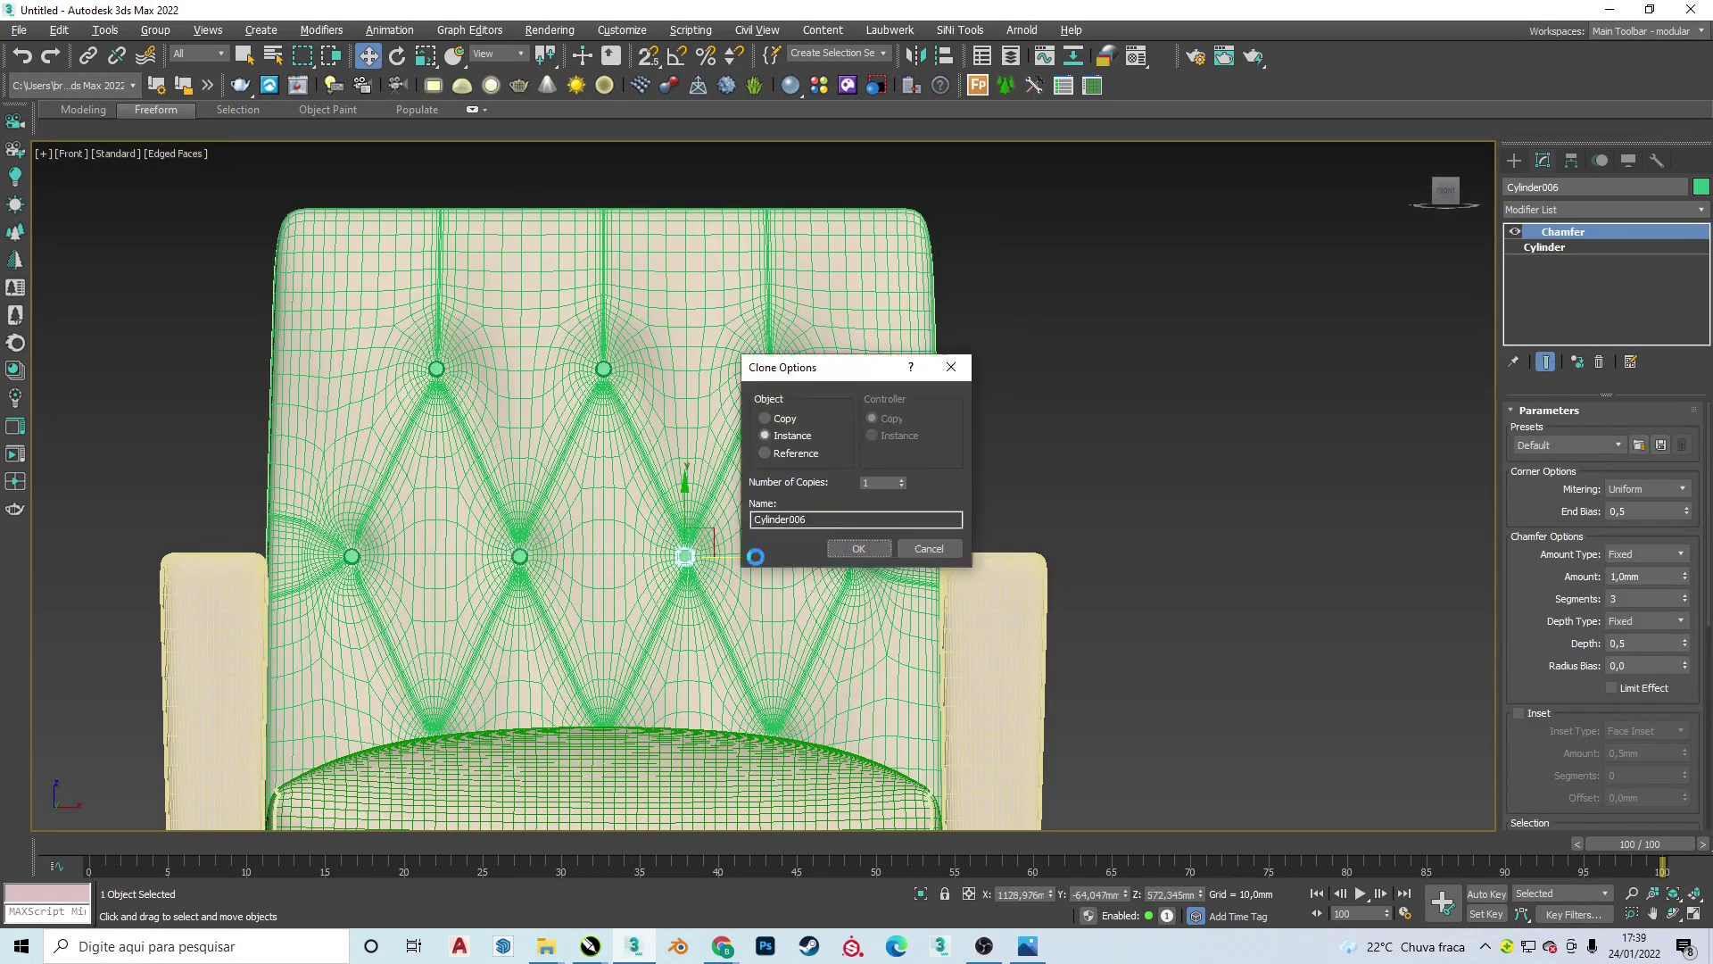
- Hide the seat cushion and select the tufting buttons and chair pieces
middle_click_drag(886, 564, 671, 406, "alt")
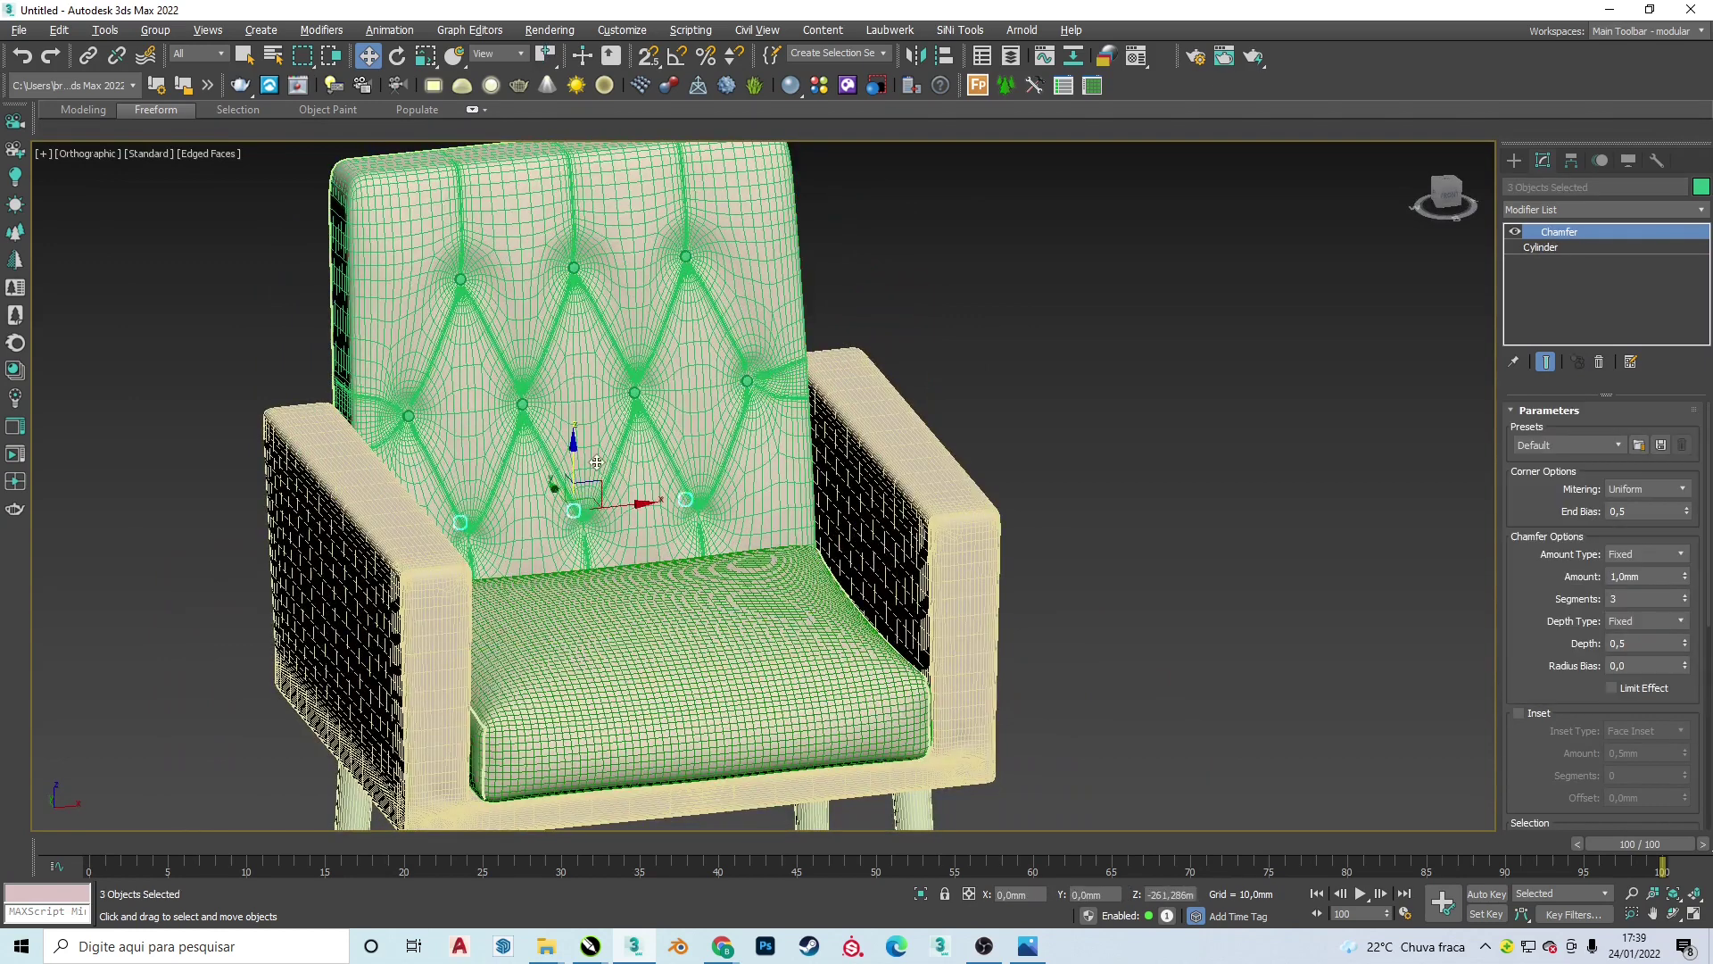
middle_click_drag(596, 463, 625, 500, "alt")
key("f")
left_click(757, 598)
right_click(756, 598)
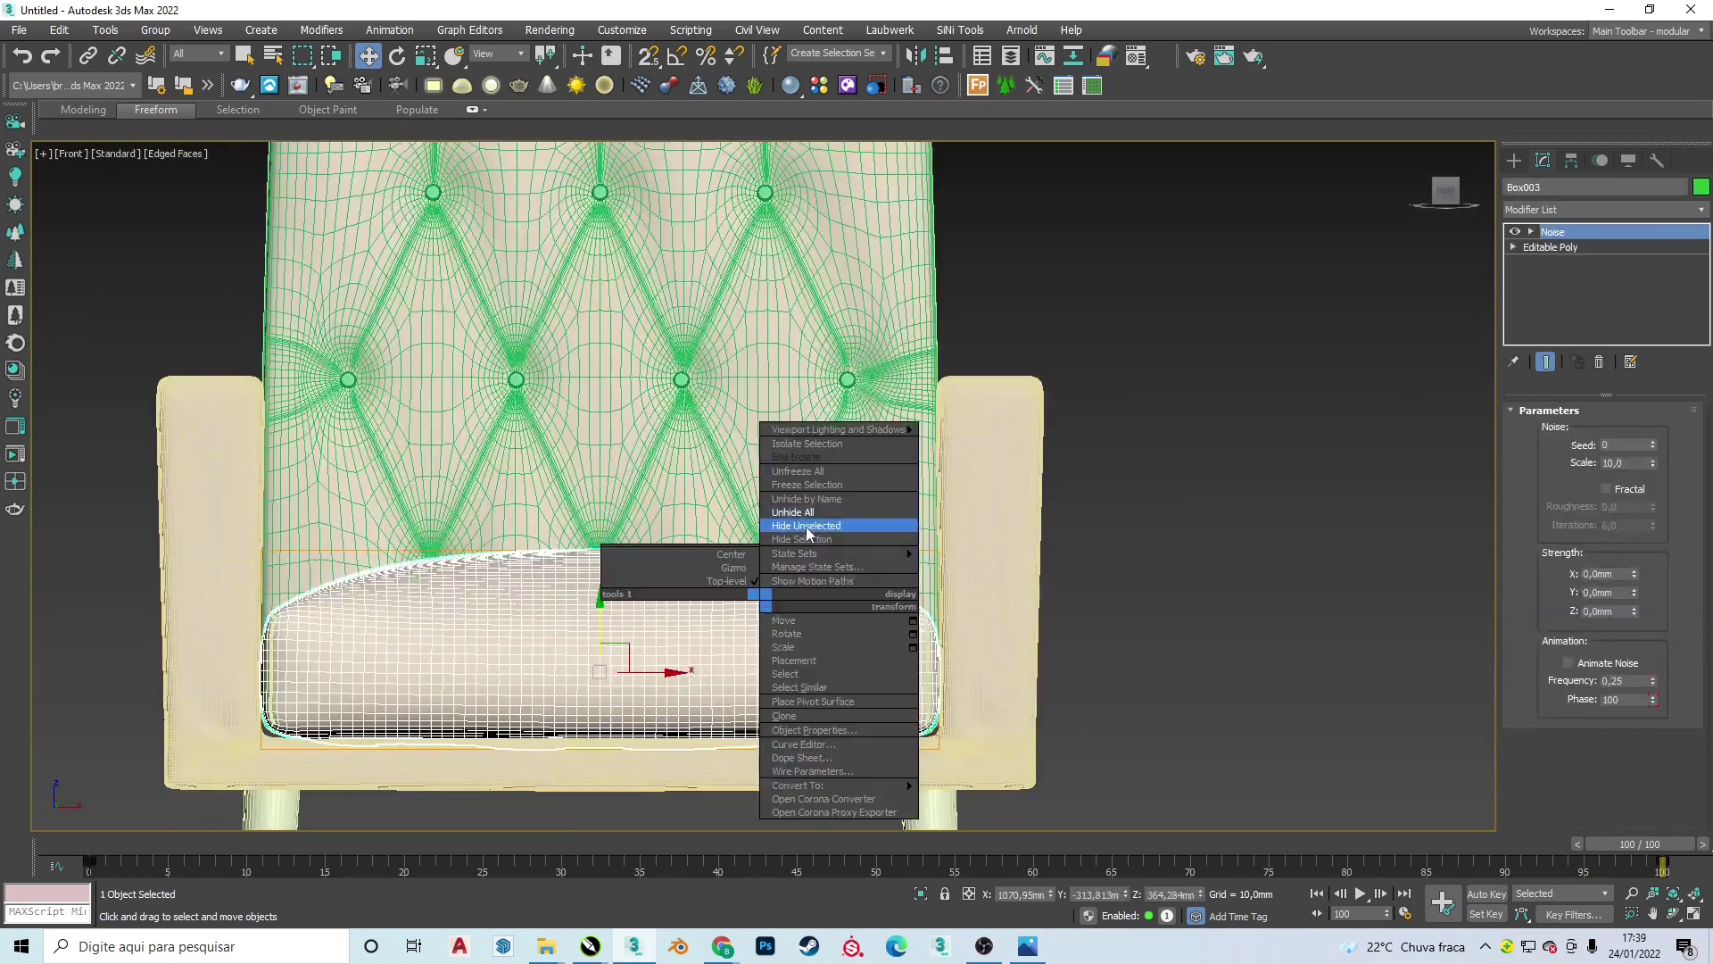
left_click(807, 539)
scroll(878, 497, "up", 5)
middle_click_drag(543, 484, 912, 168, "alt")
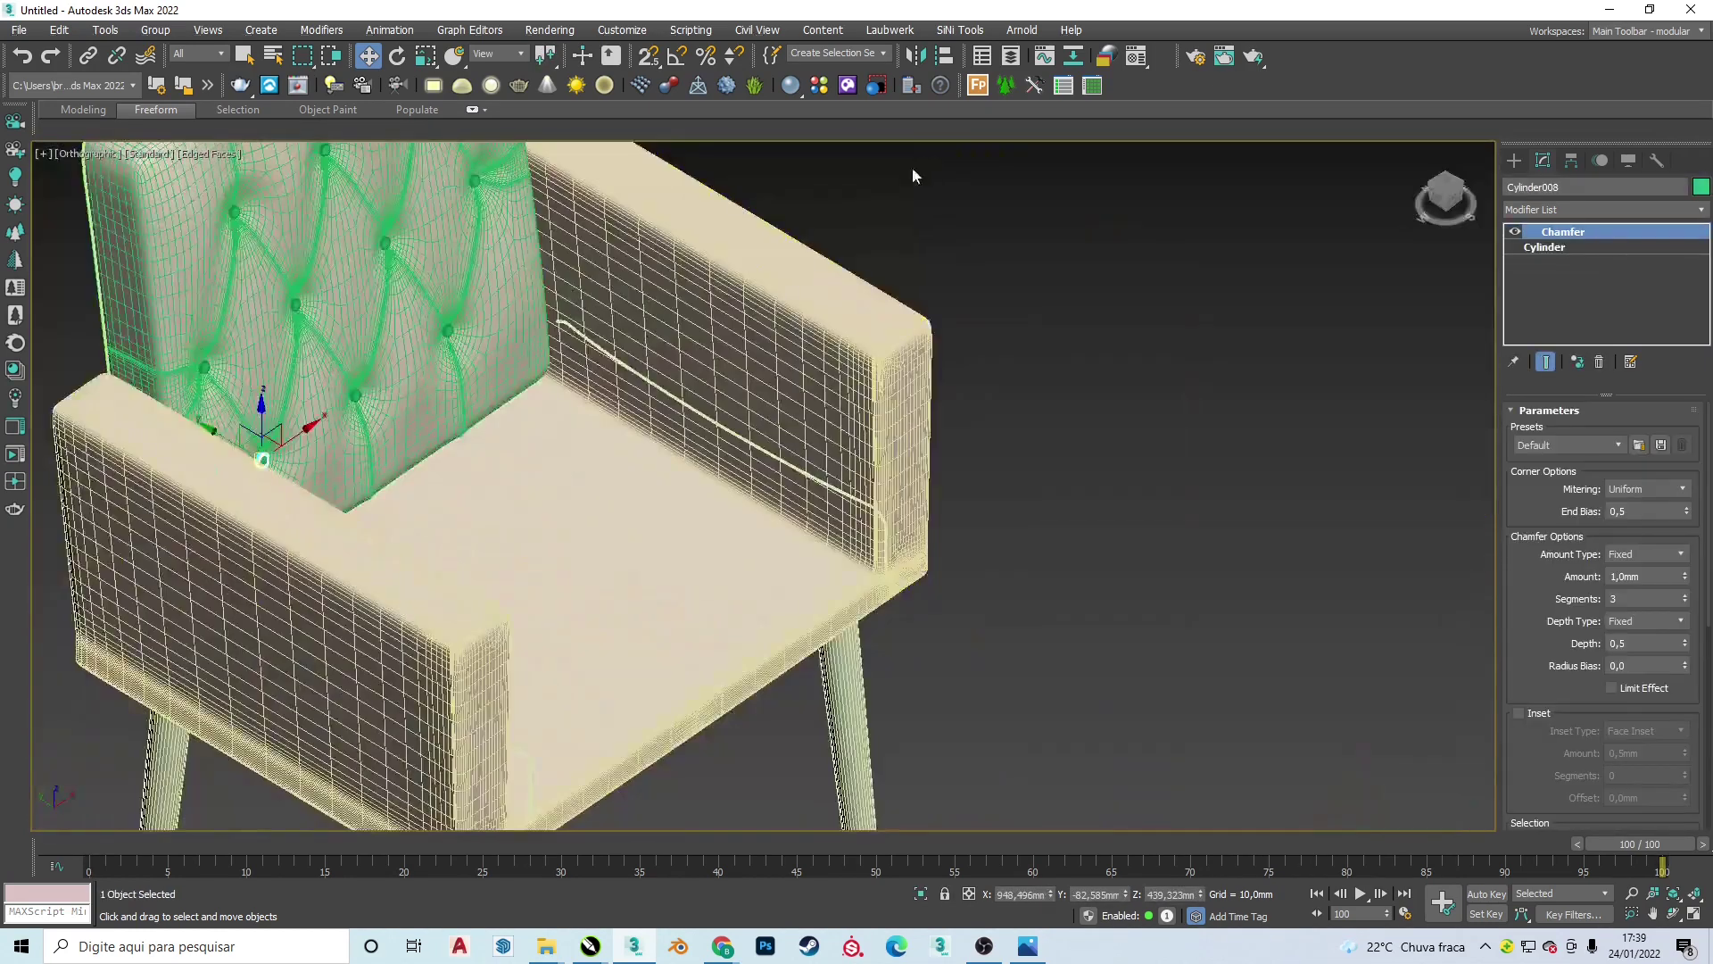
key("f")
left_click_drag(963, 252, 631, 453)
- Adjust the radius of a backrest button cylinder
key("m")
middle_click_drag(630, 402, 799, 323, "alt")
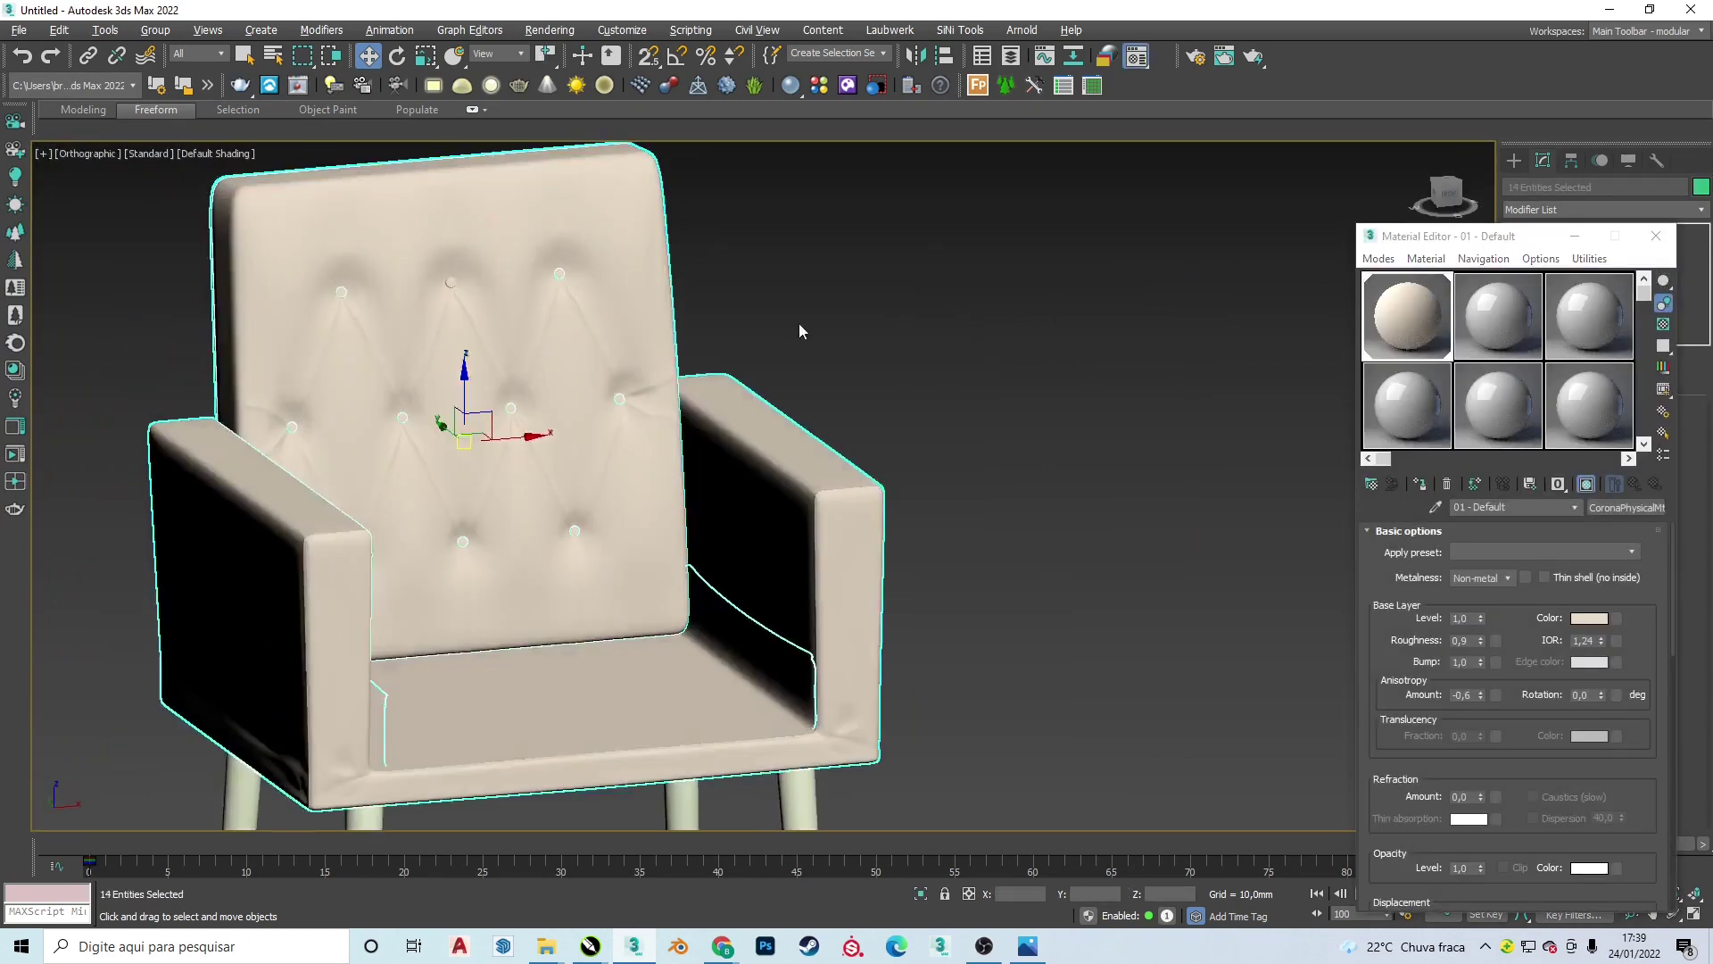
scroll(642, 259, "up", 5)
left_click(649, 270)
left_click(1670, 239)
double_click(1640, 435)
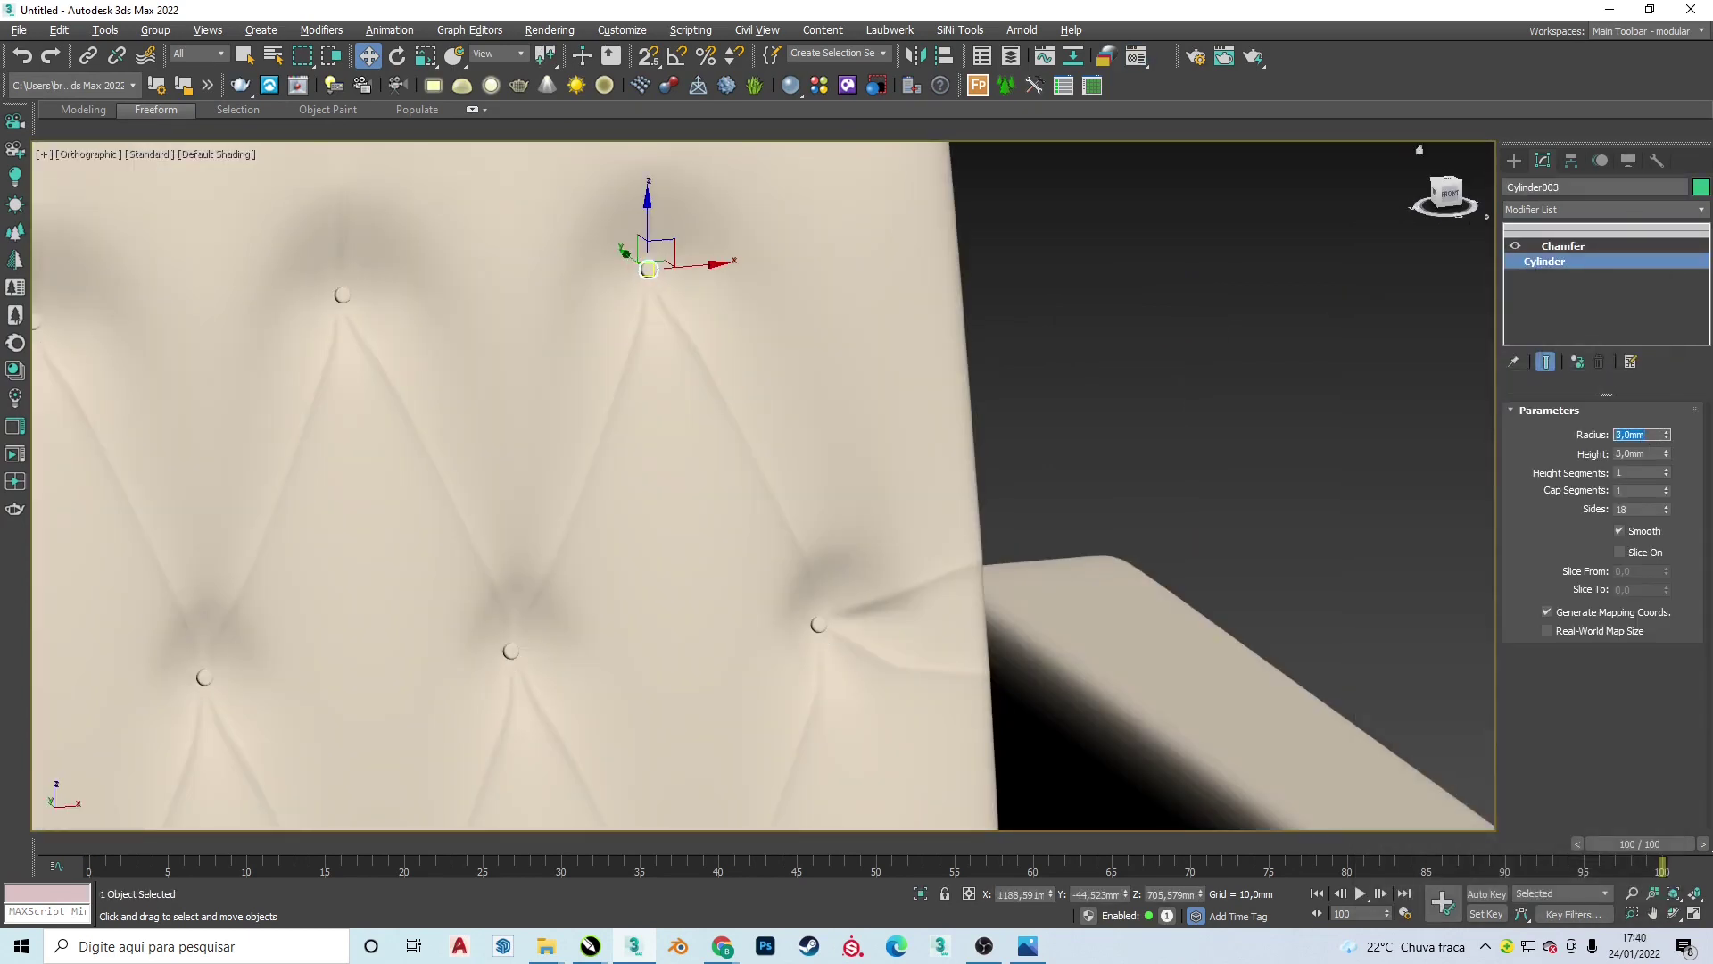
left_click(1079, 423)
key("f")
scroll(754, 333, "down", 5)
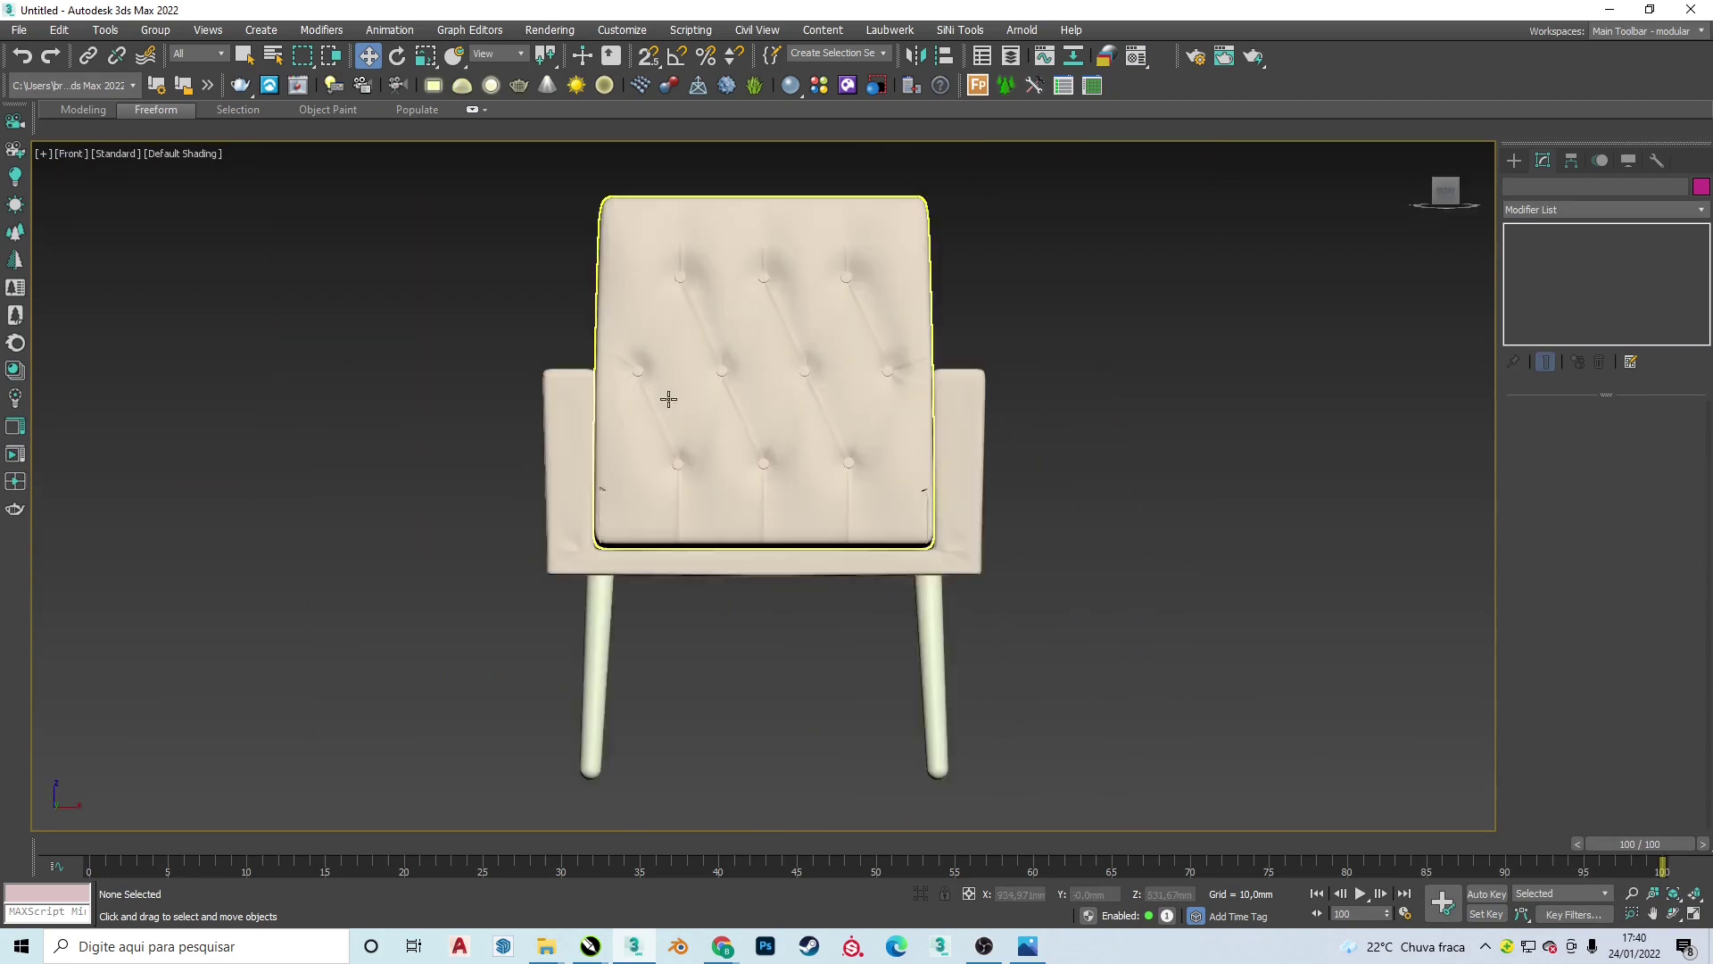
scroll(860, 401, "up", 5)
scroll(892, 446, "down", 5)
- Add a box UVW Map modifier to the chair legs
left_click(555, 589)
left_click(321, 29)
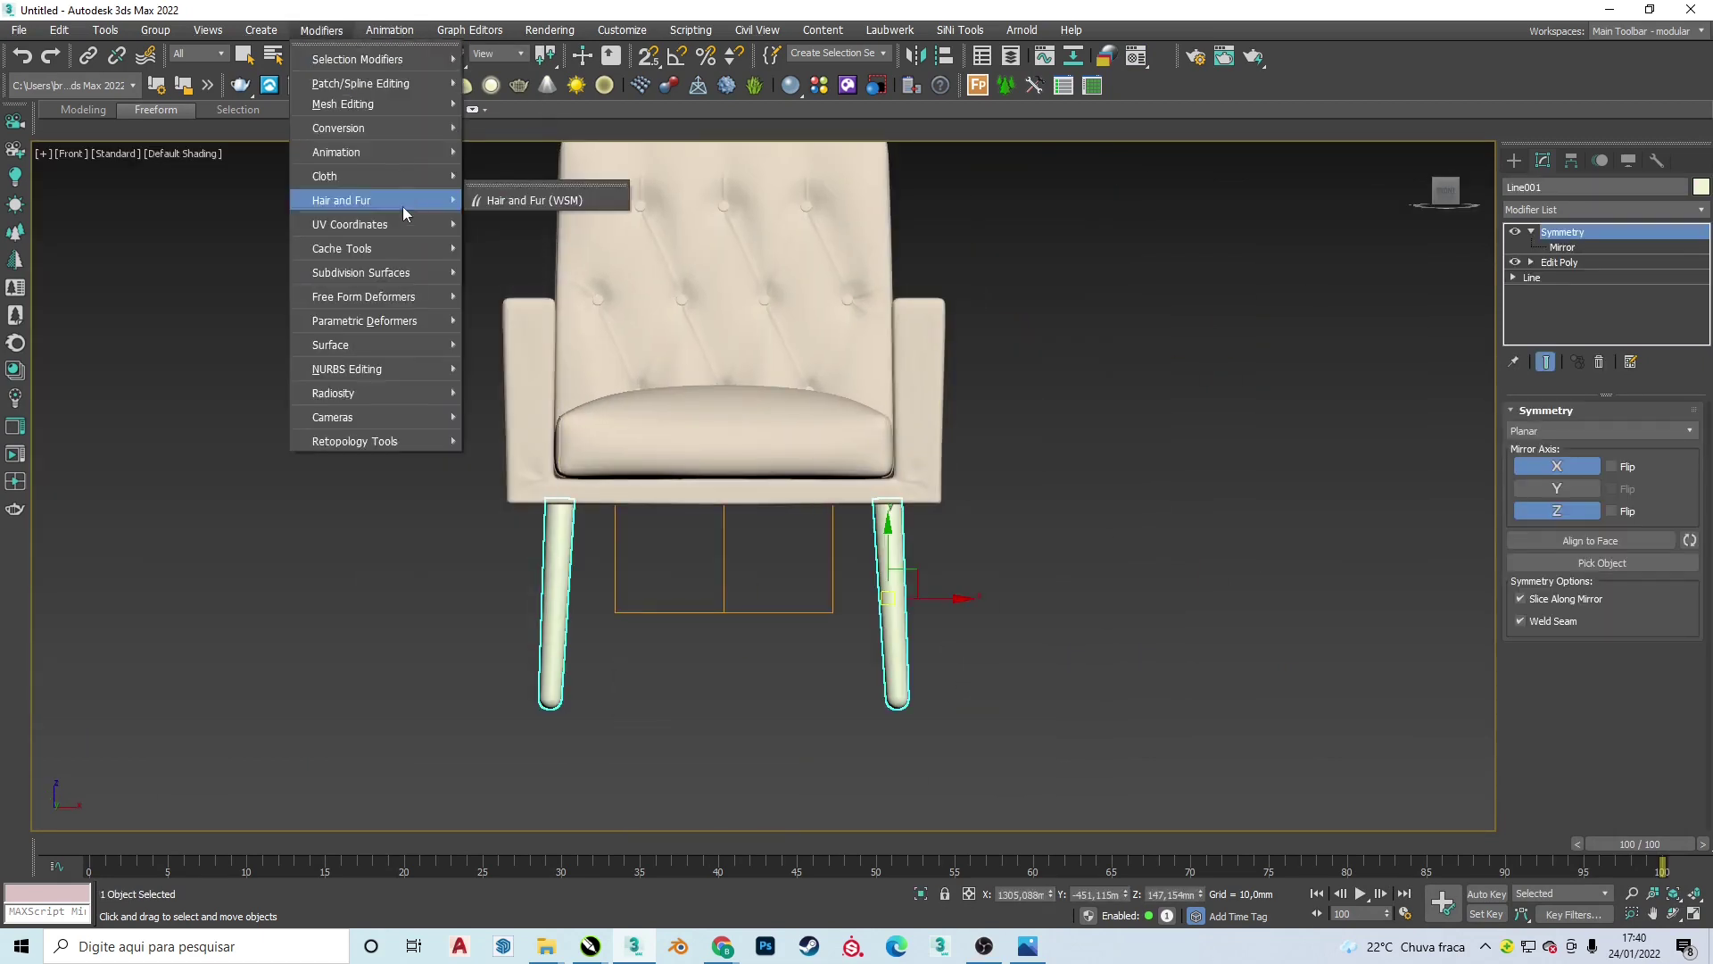
left_click(321, 29)
left_click(526, 320)
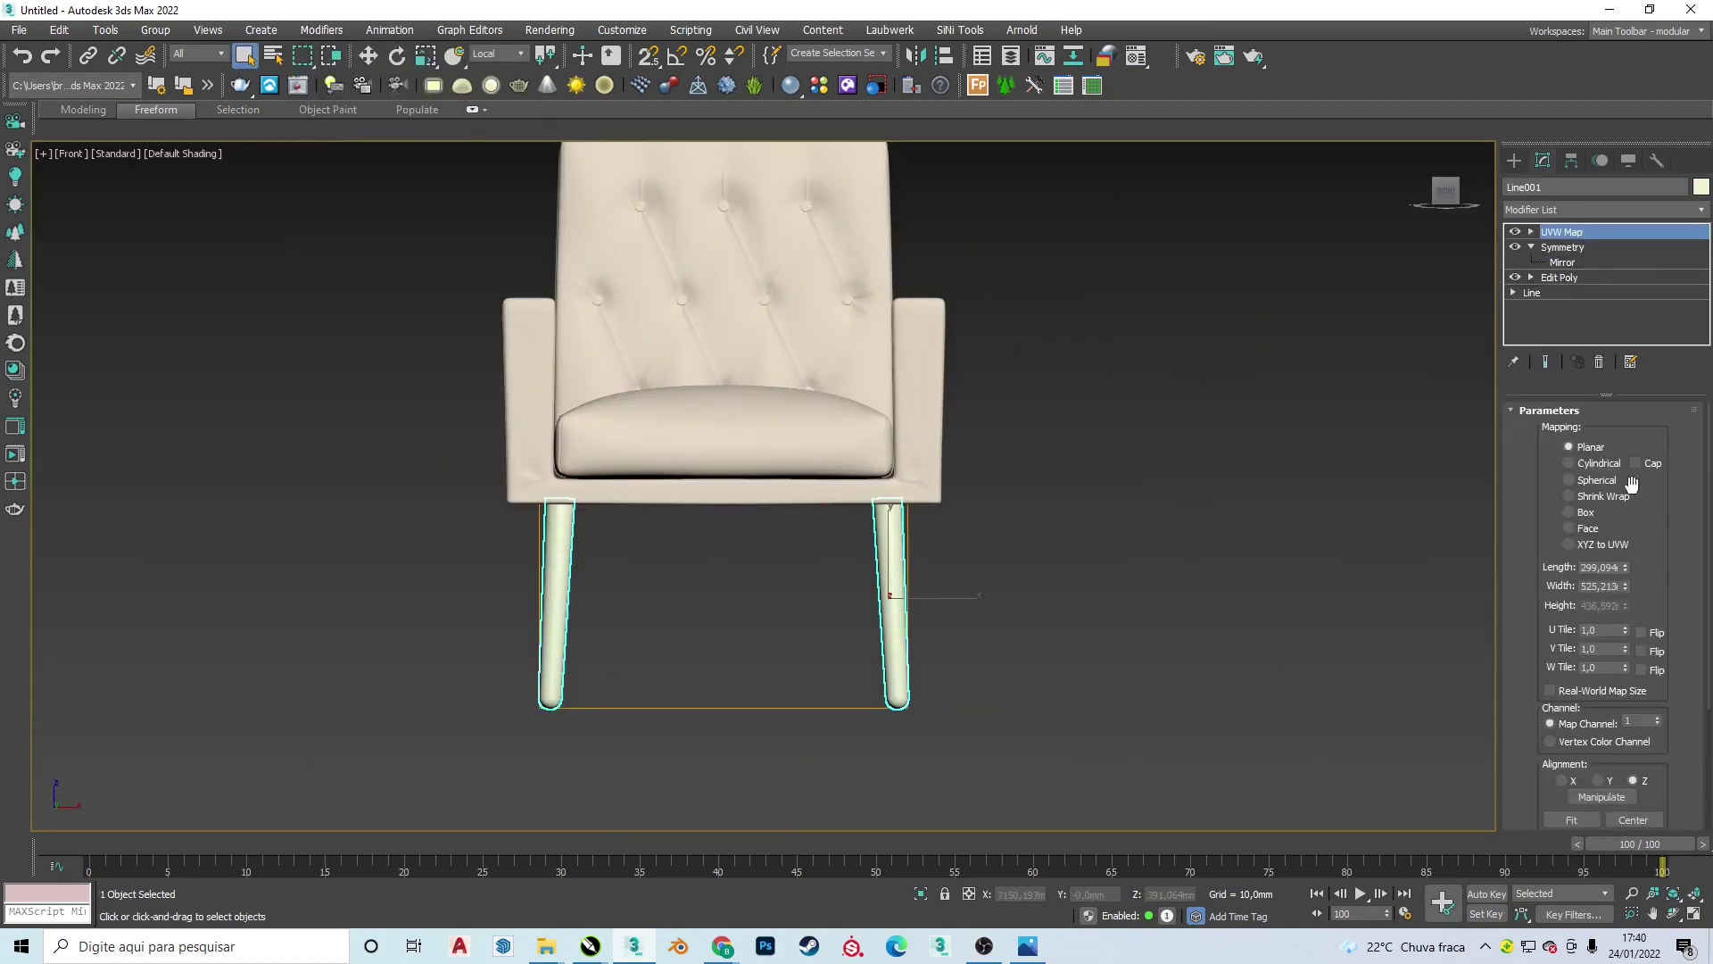
left_click(1052, 598)
- Apply a wood material from the Corona library's Wood category to the legs
left_click(15, 343)
left_click_drag(536, 169, 1169, 167)
left_click(852, 576)
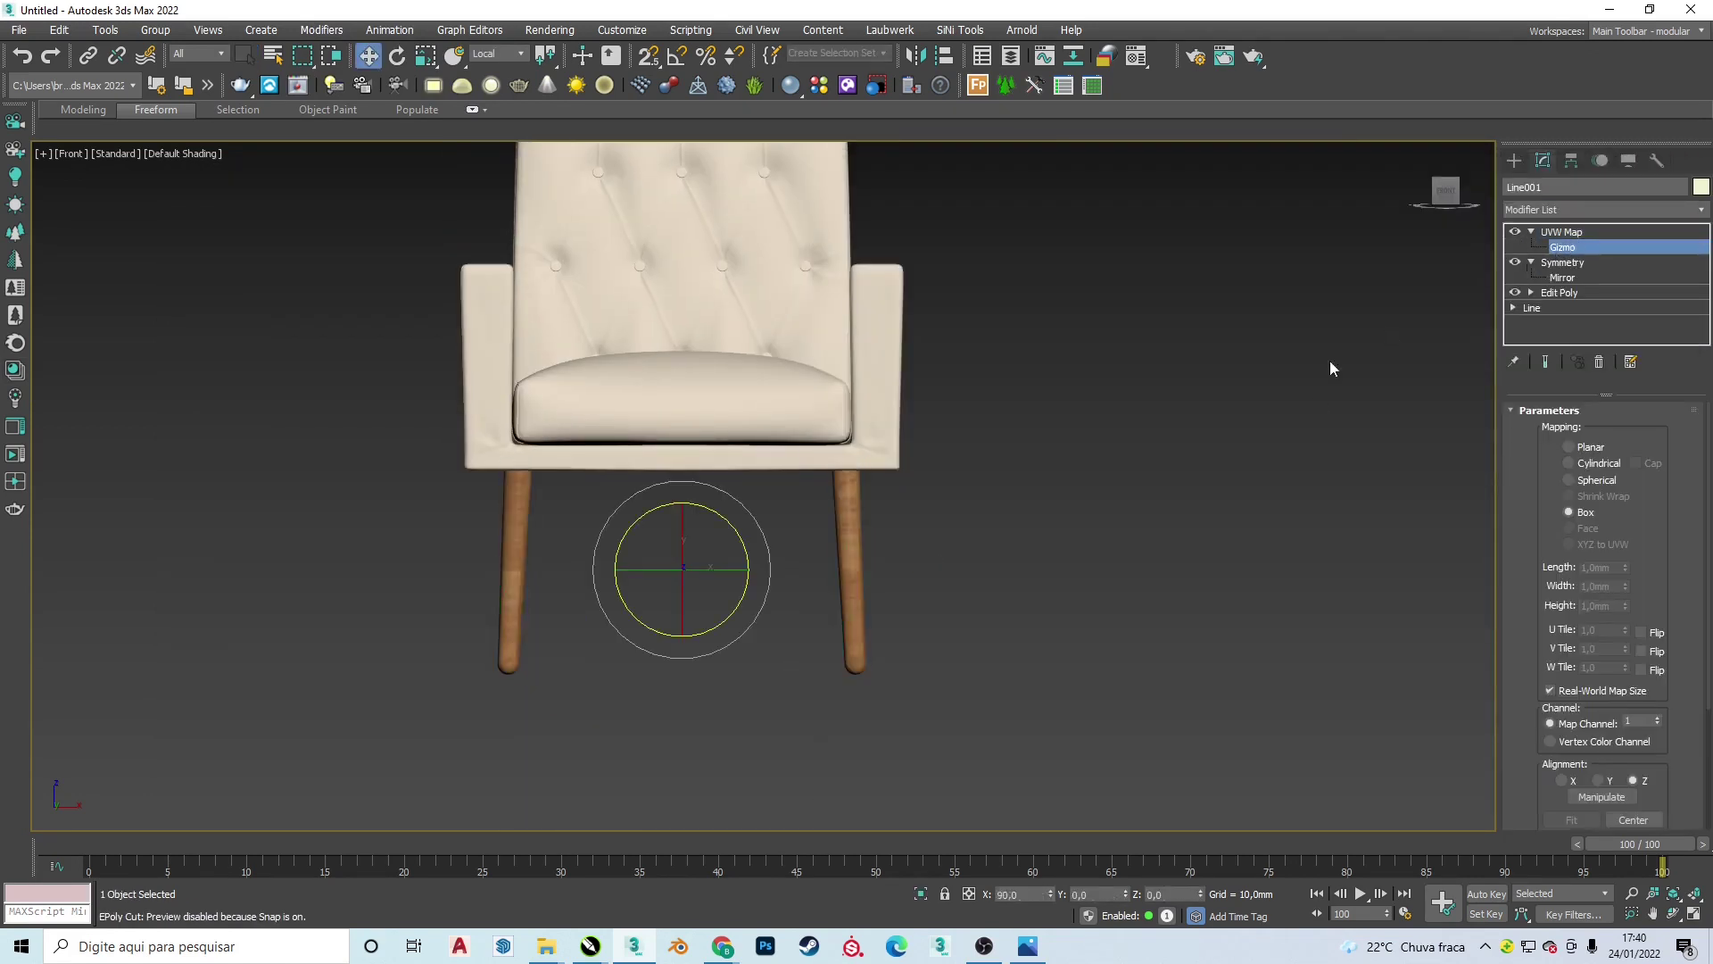
middle_click_drag(1033, 467, 895, 268, "alt")
- Select all chair parts and group them as Group001
key("ctrl+a")
left_click(155, 30)
key("Return")
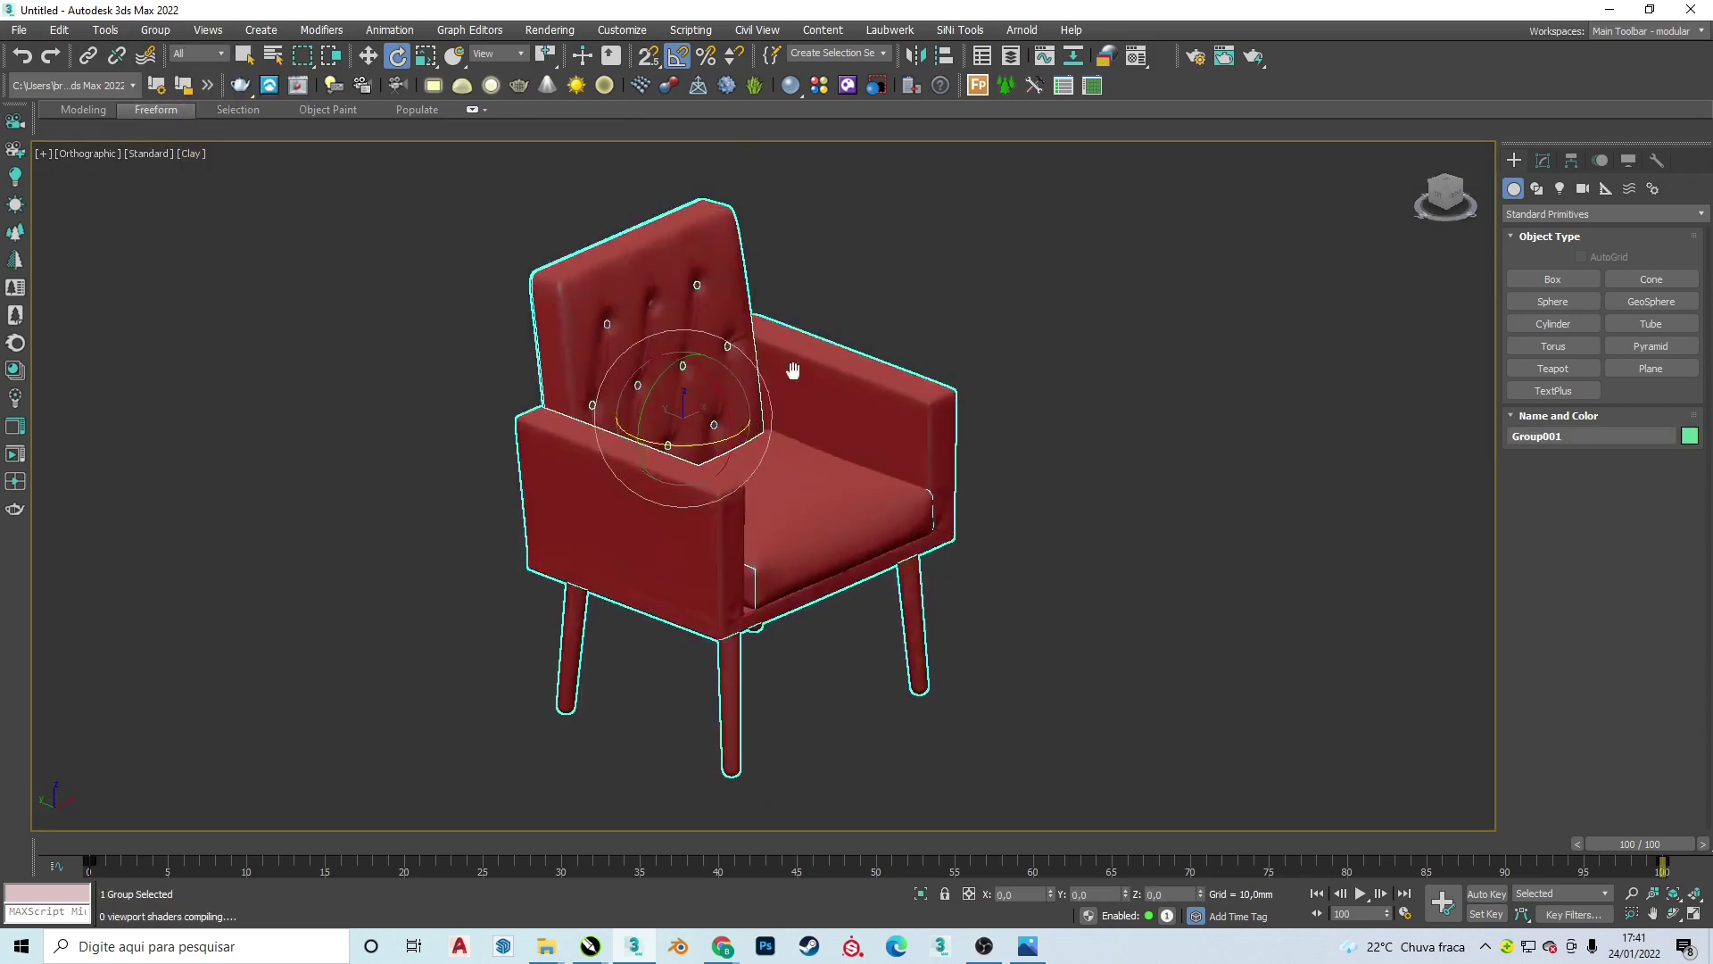
- Save the chair scene as ACAO in the QUARTO - JAN 04 folder
middle_click_drag(784, 370, 669, 386, "alt")
scroll(1013, 283, "up", 5)
scroll(1246, 341, "down", 2)
left_click(18, 29)
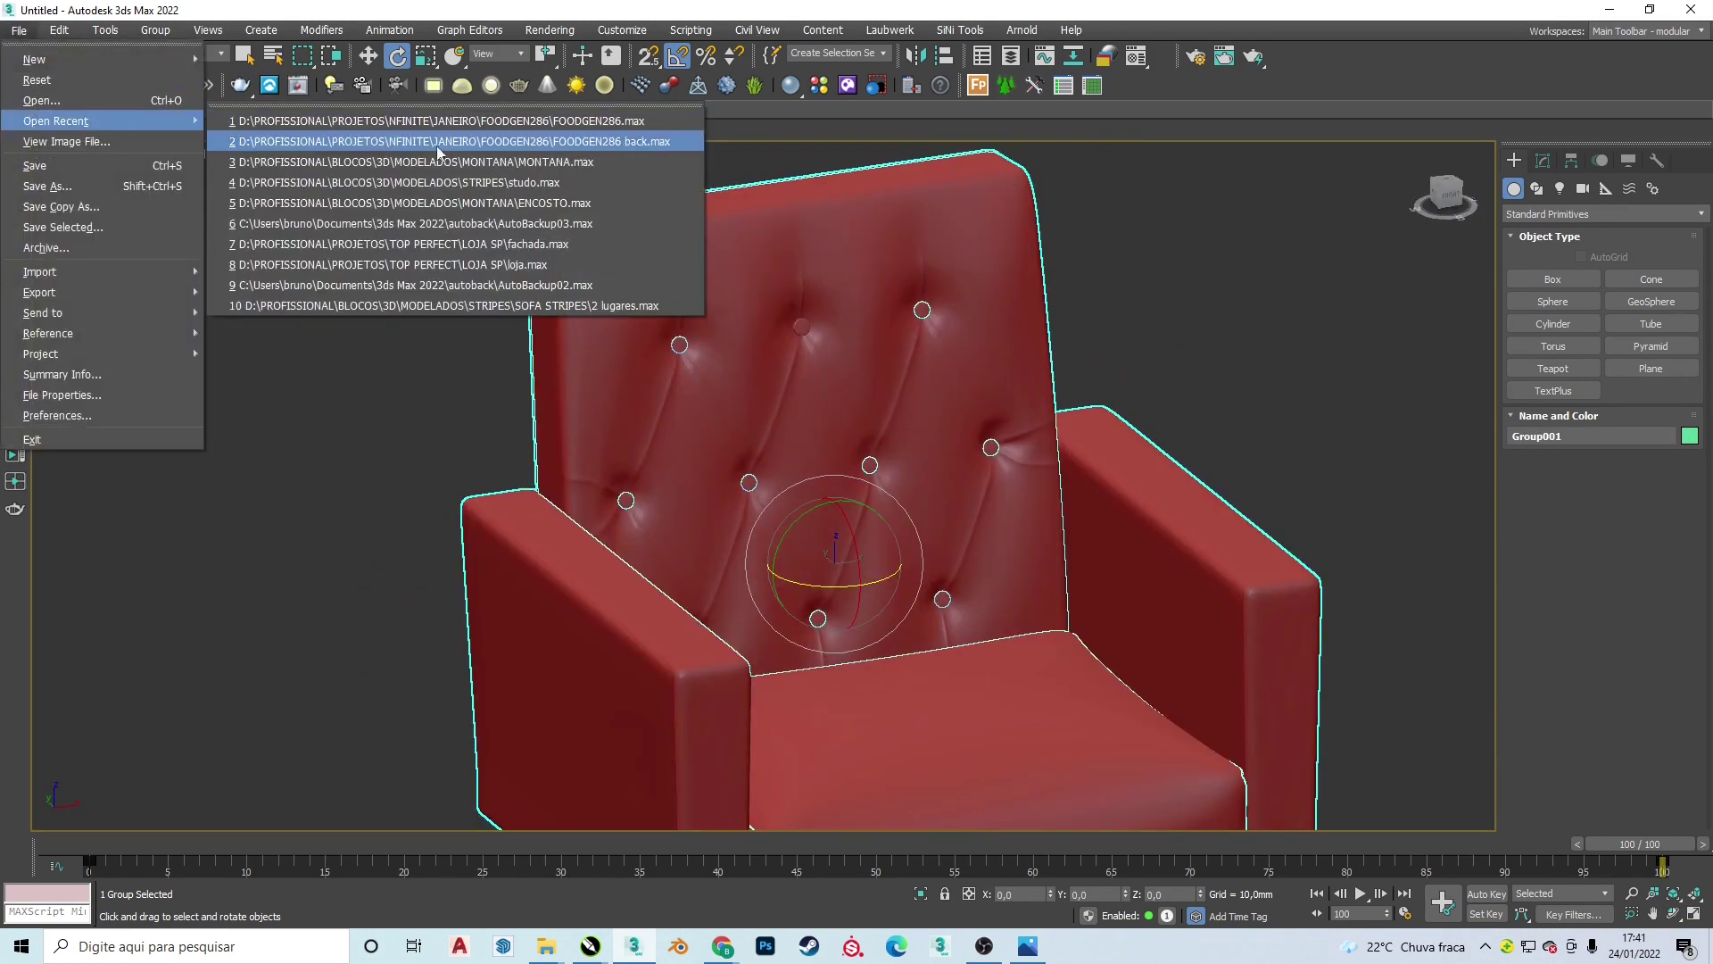
left_click(54, 165)
double_click(267, 419)
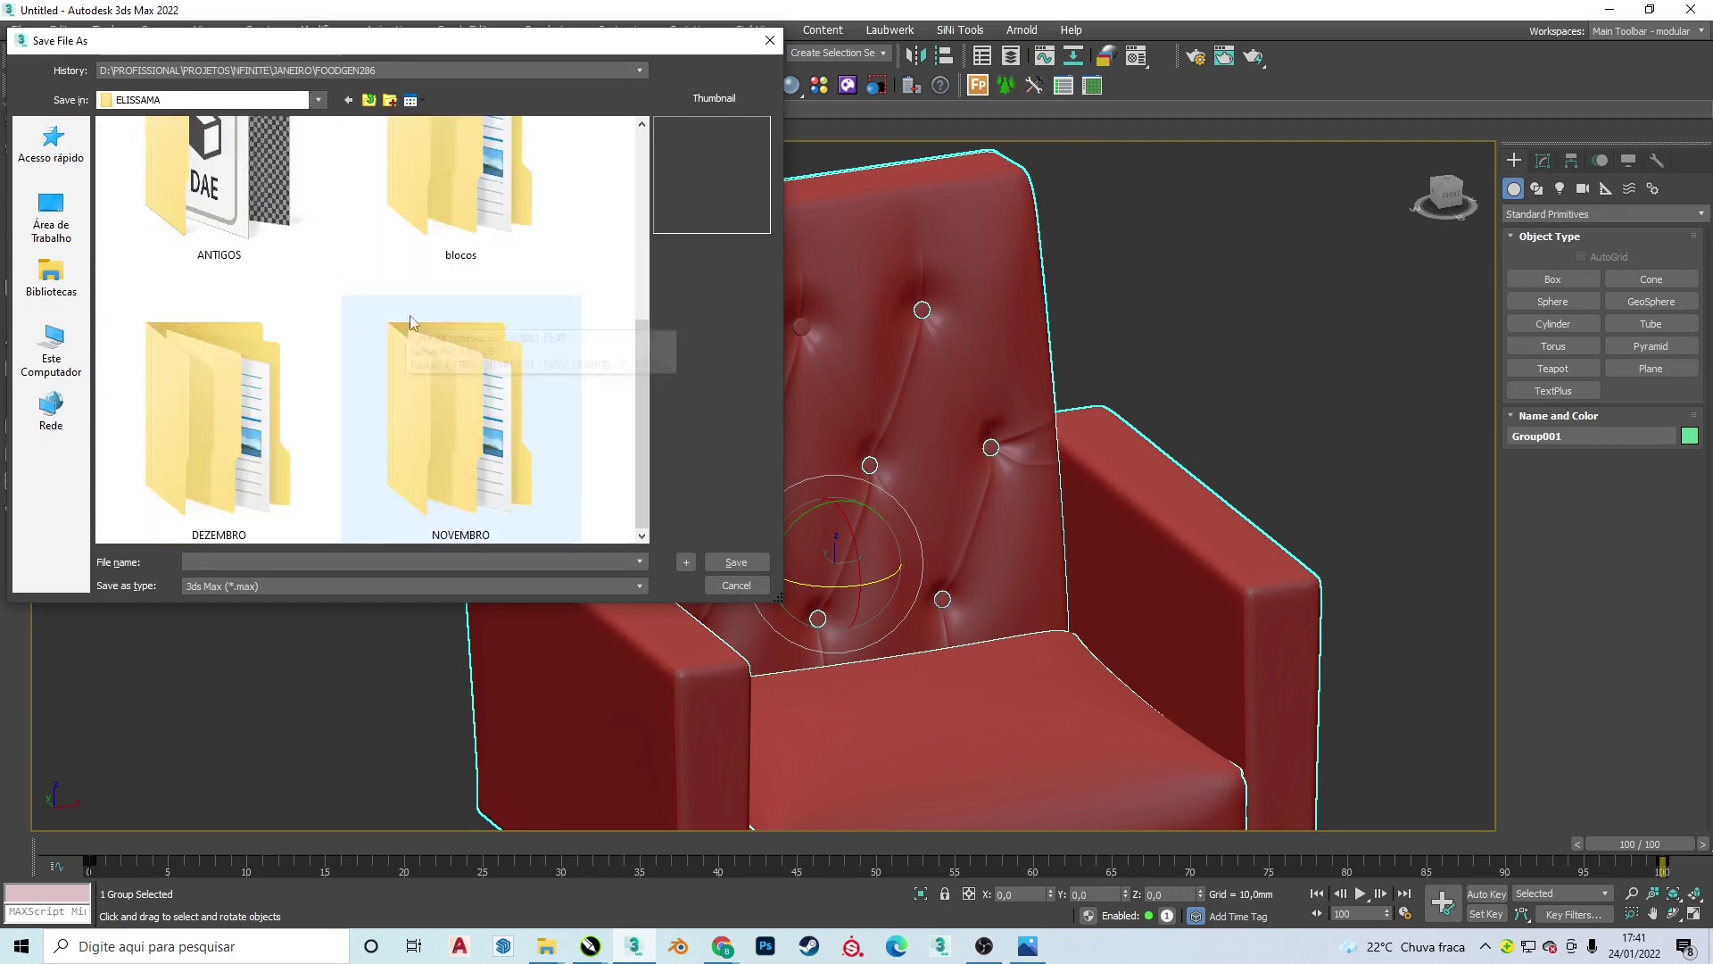
double_click(207, 198)
type("POLTRONA AMAMENT")
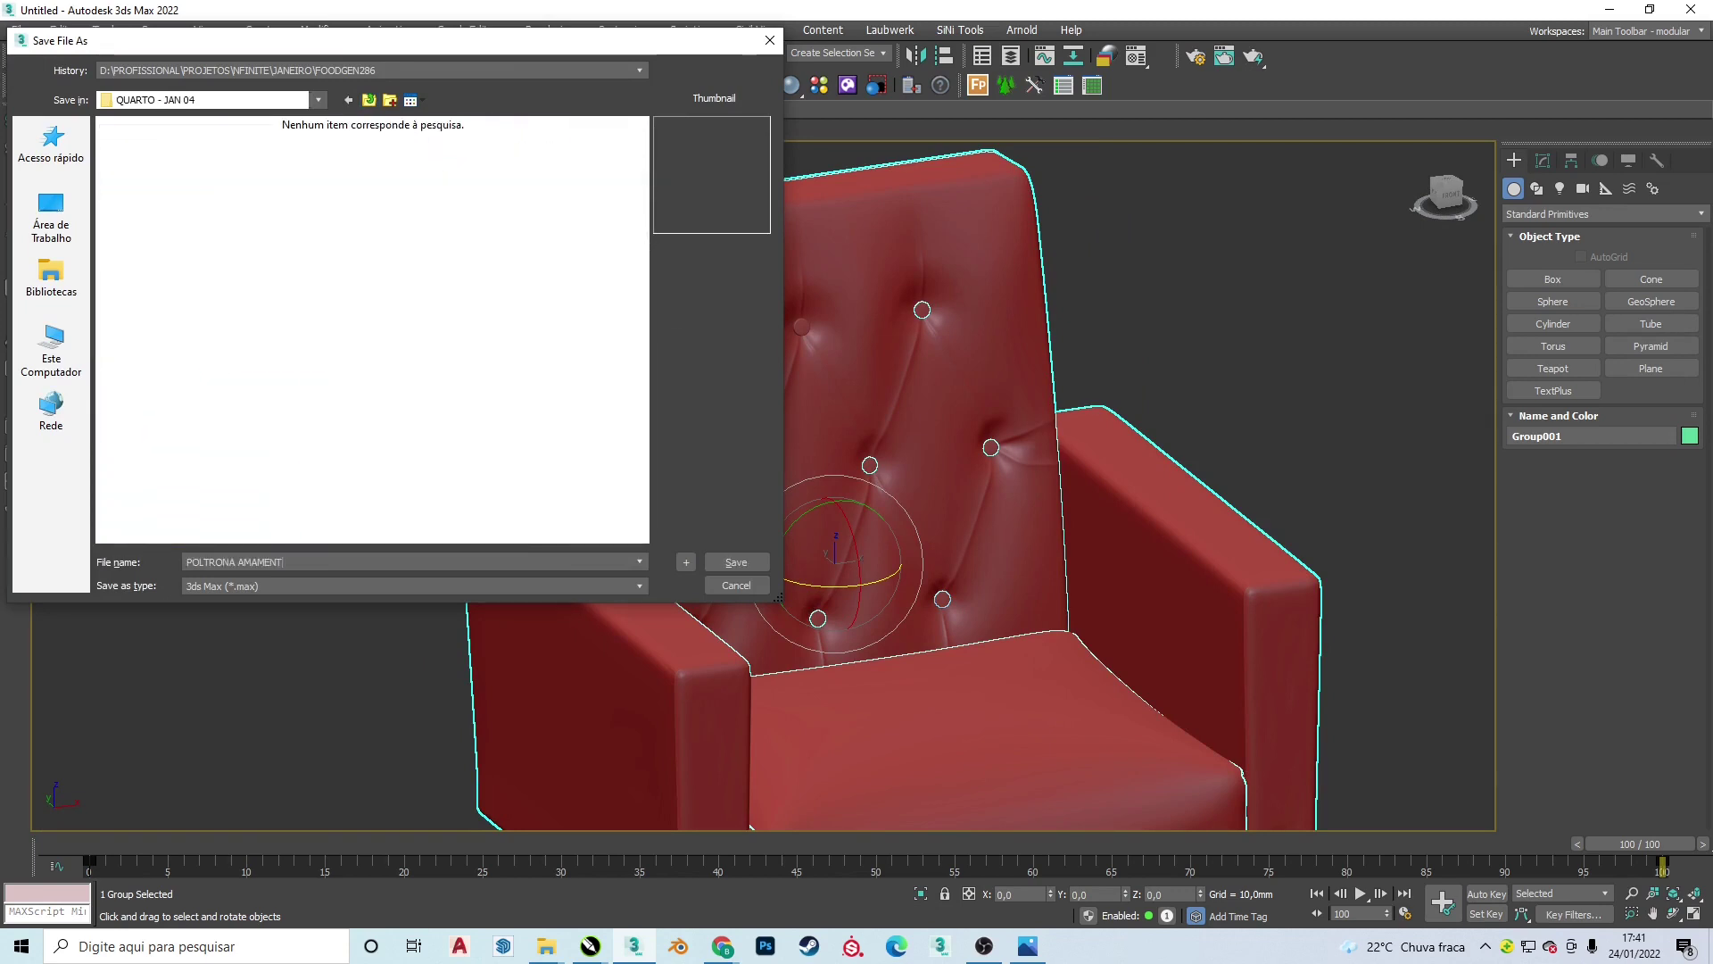
type("ACAO")
key("Return")
left_click(18, 29)
- Open studo.max and merge in the armchair, auto-renaming duplicate materials, centred at the origin
left_click(692, 256)
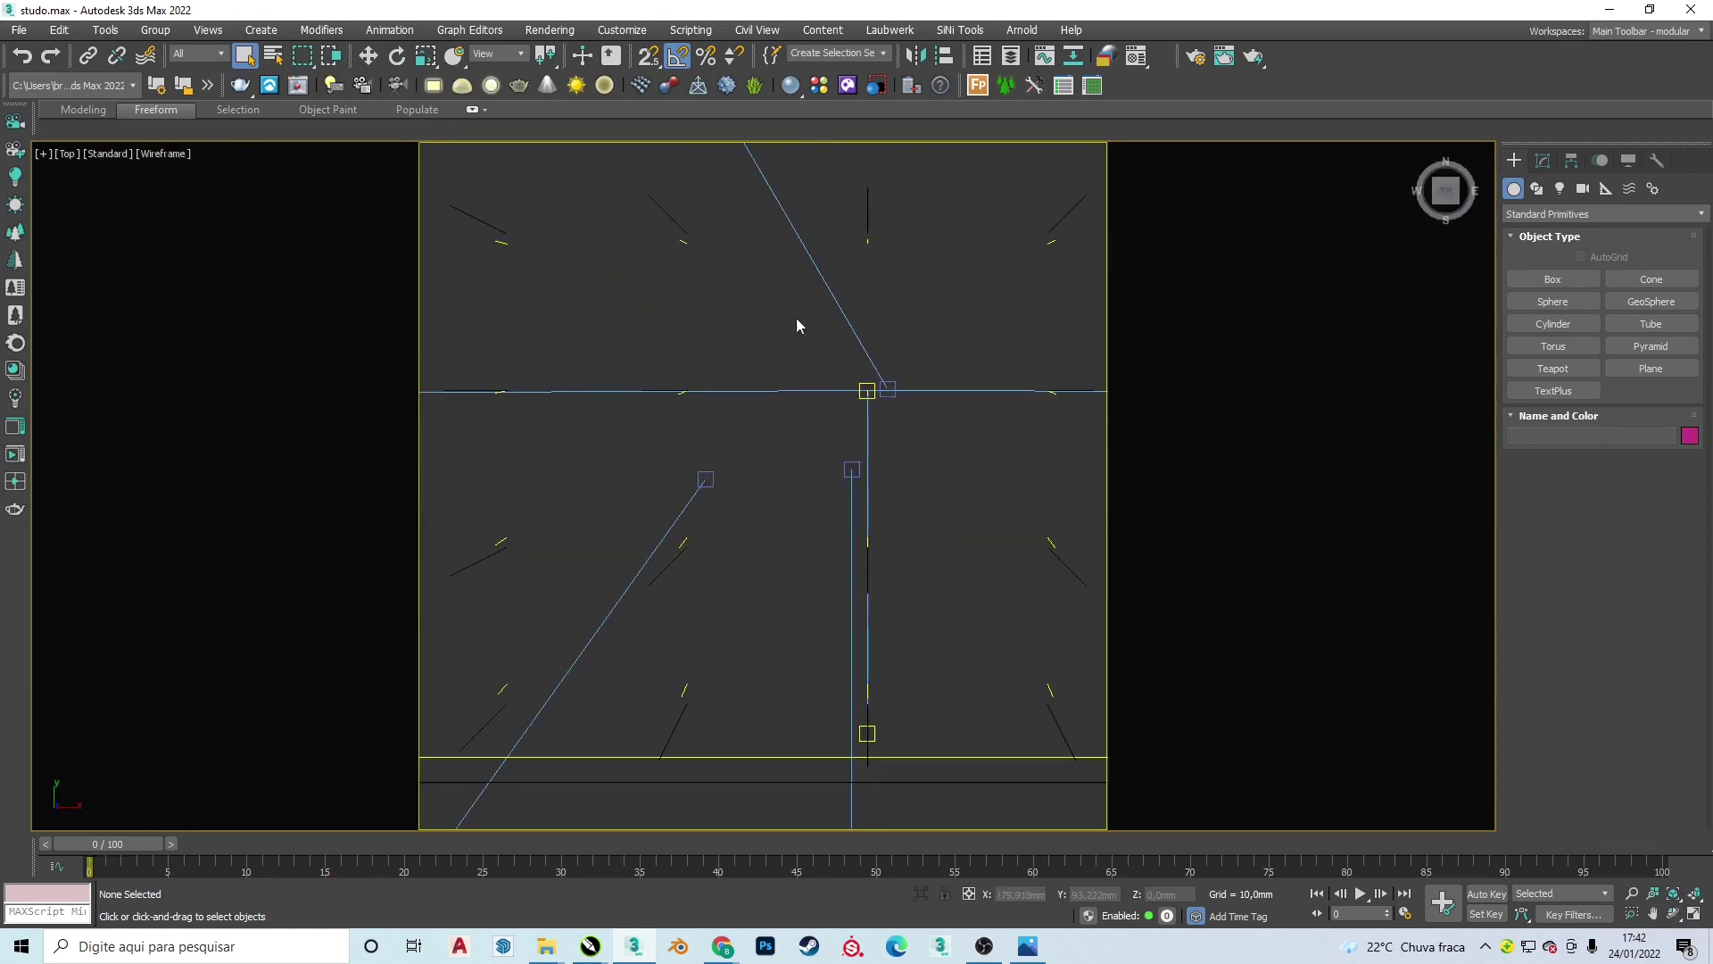
left_click(18, 30)
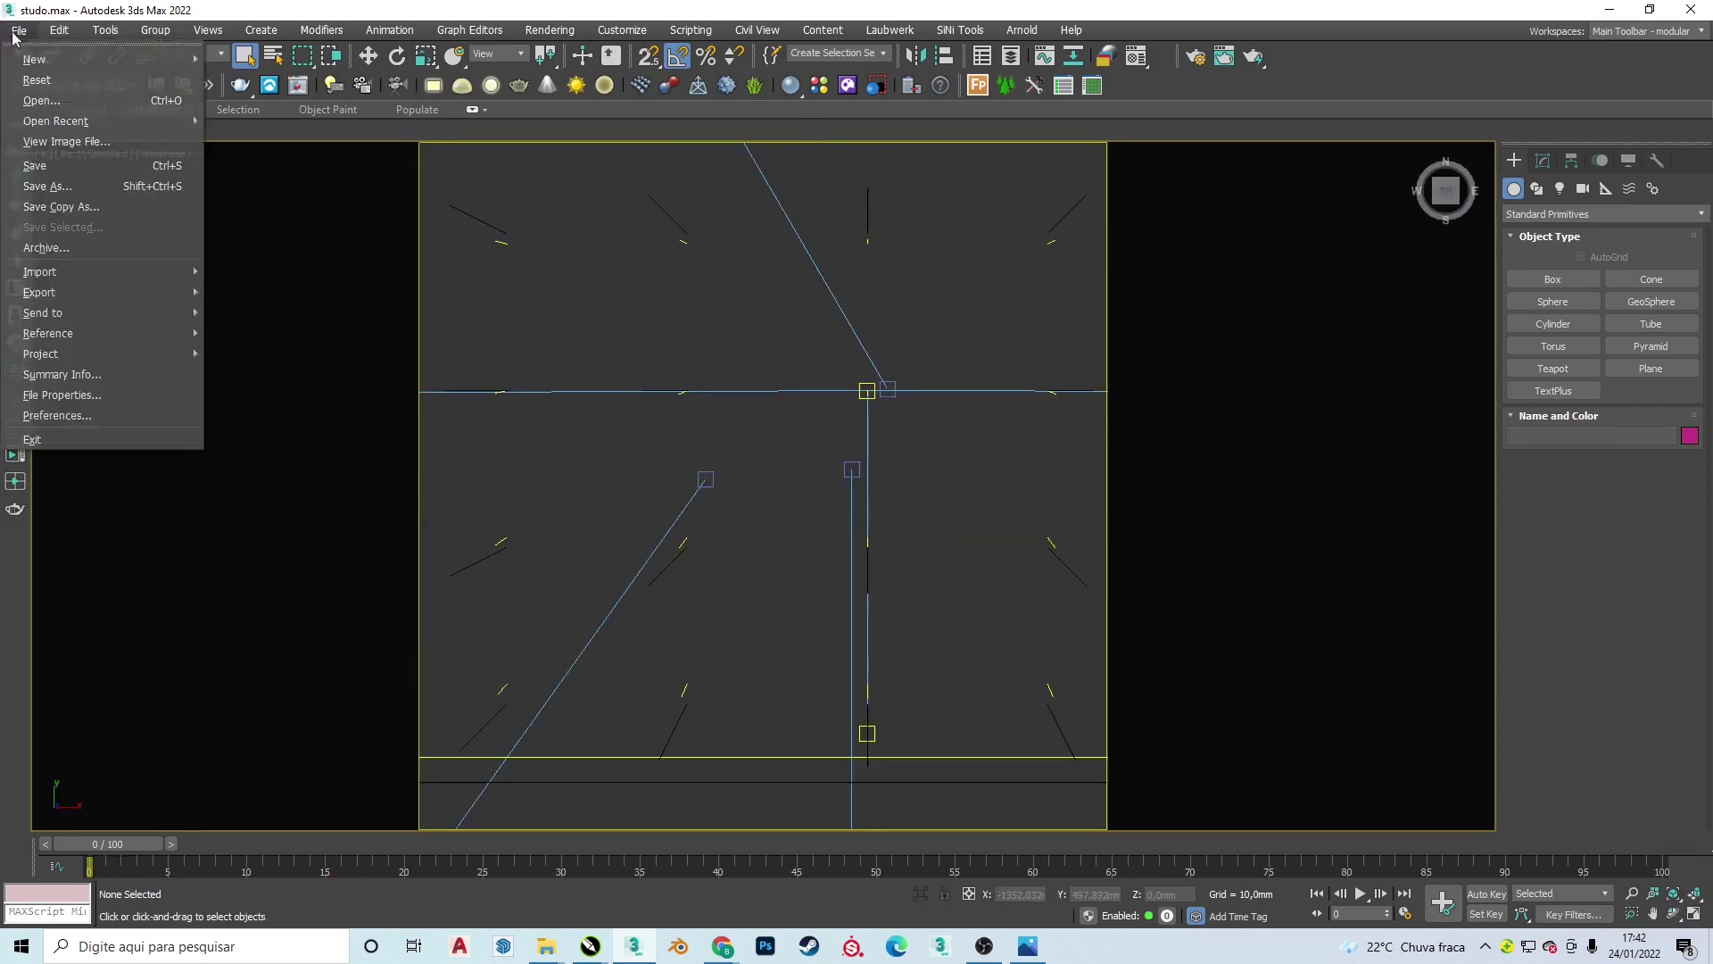
left_click(258, 281)
left_click(356, 71)
double_click(143, 179)
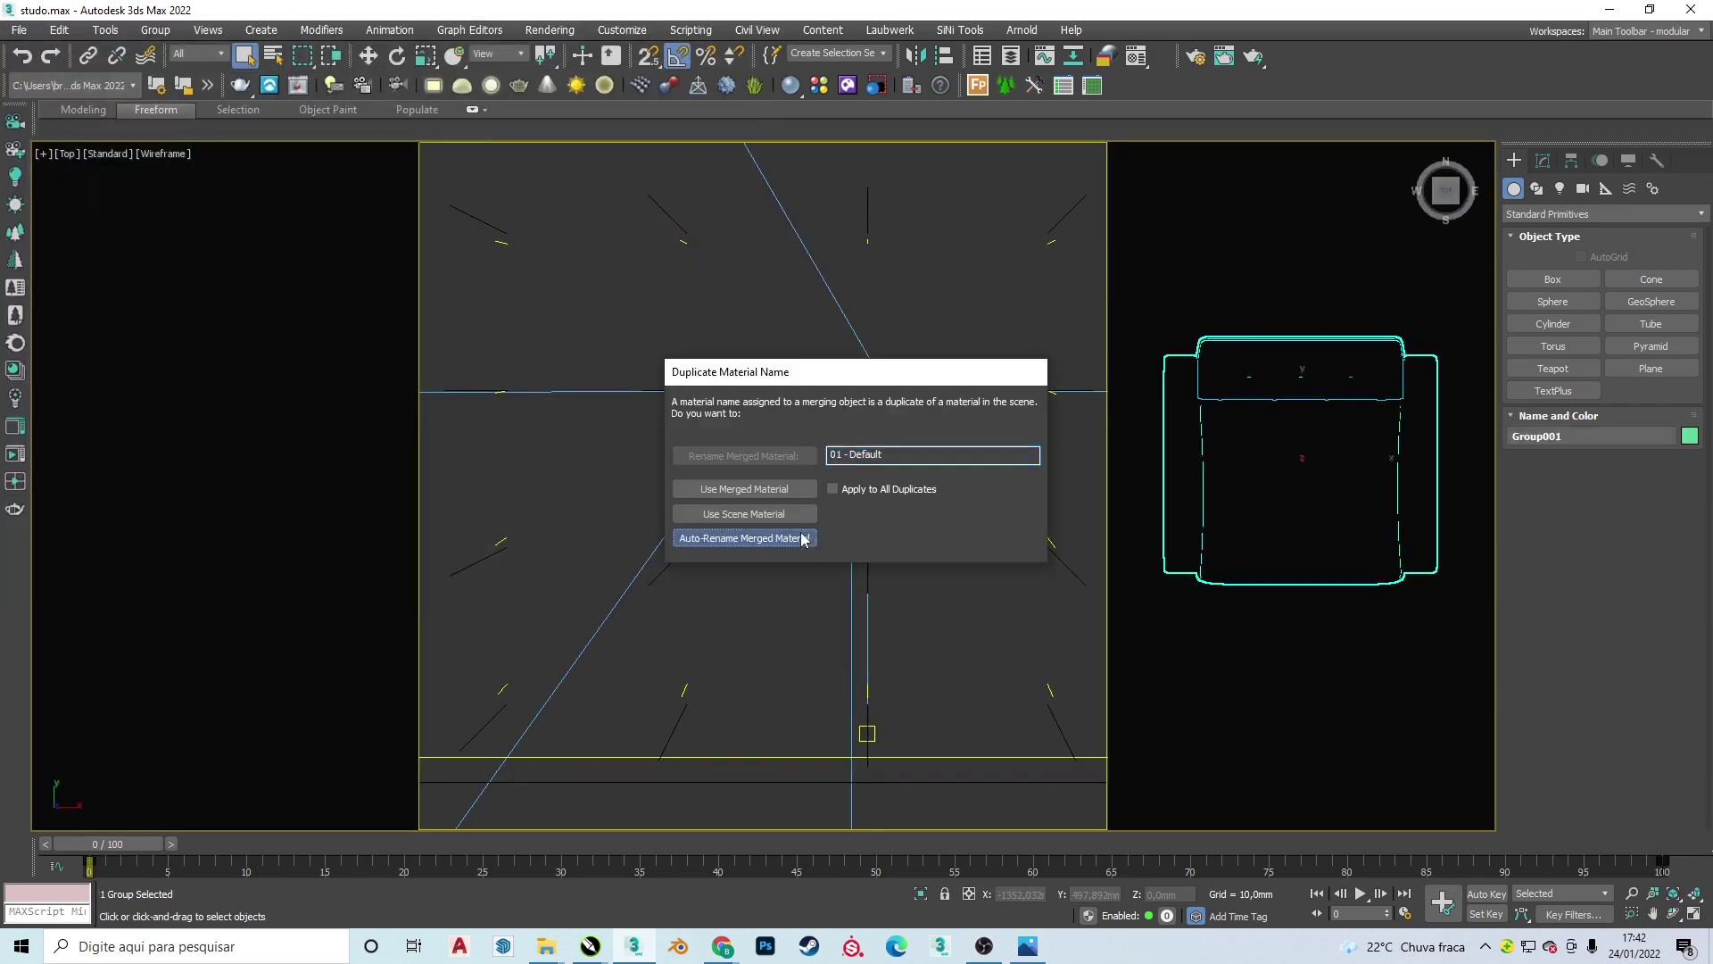
left_click(723, 539)
key("Return")
- Set the chair's move transform and view the scene through CoronaCamera001
right_click(705, 380)
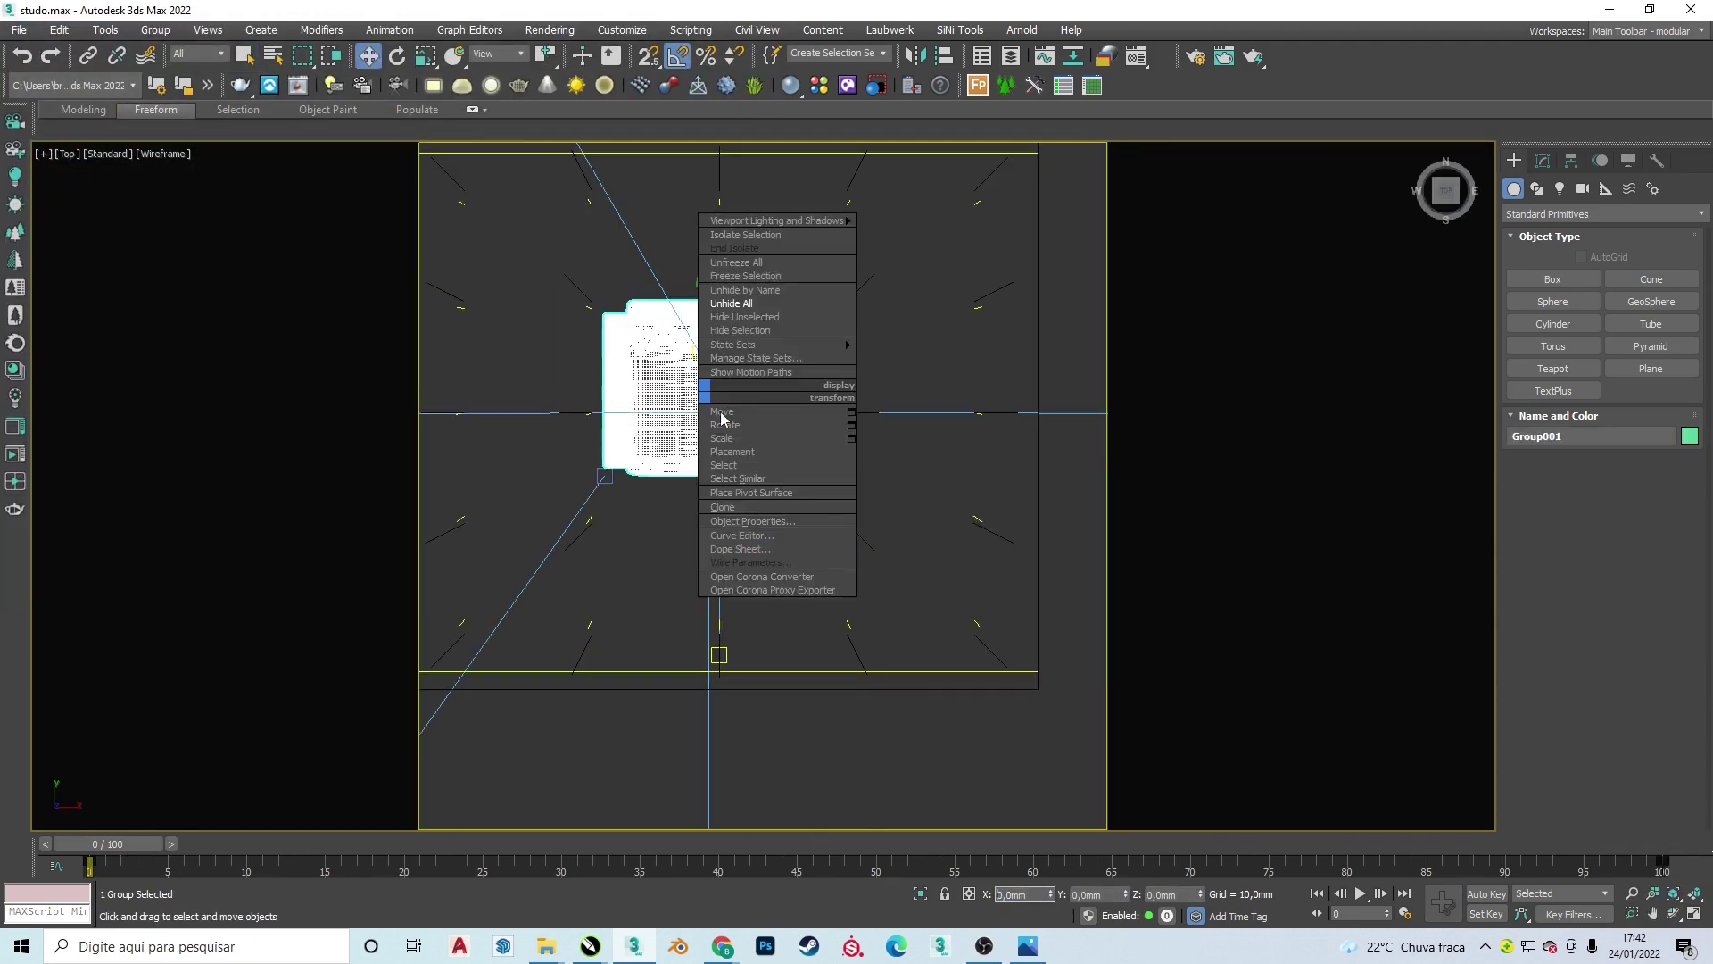
left_click(864, 542)
key("f")
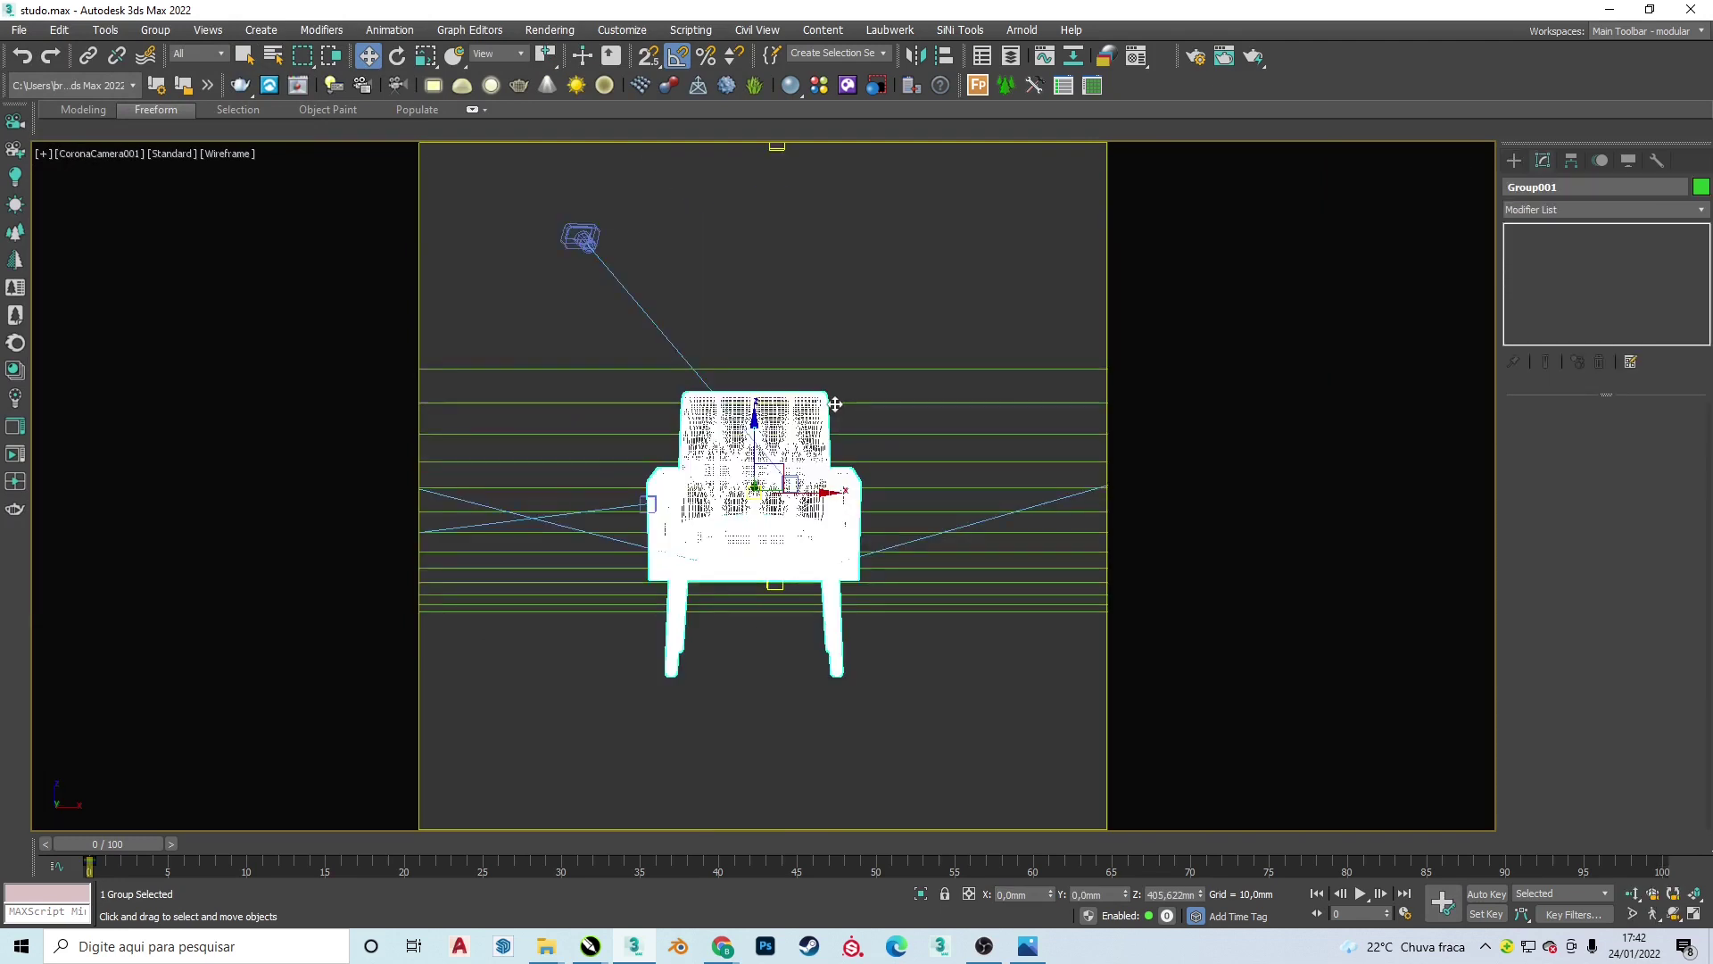
key("t")
left_click(814, 708)
key("c")
- With Auto Key on, rotate the chair group 45° around Z
left_click(800, 511)
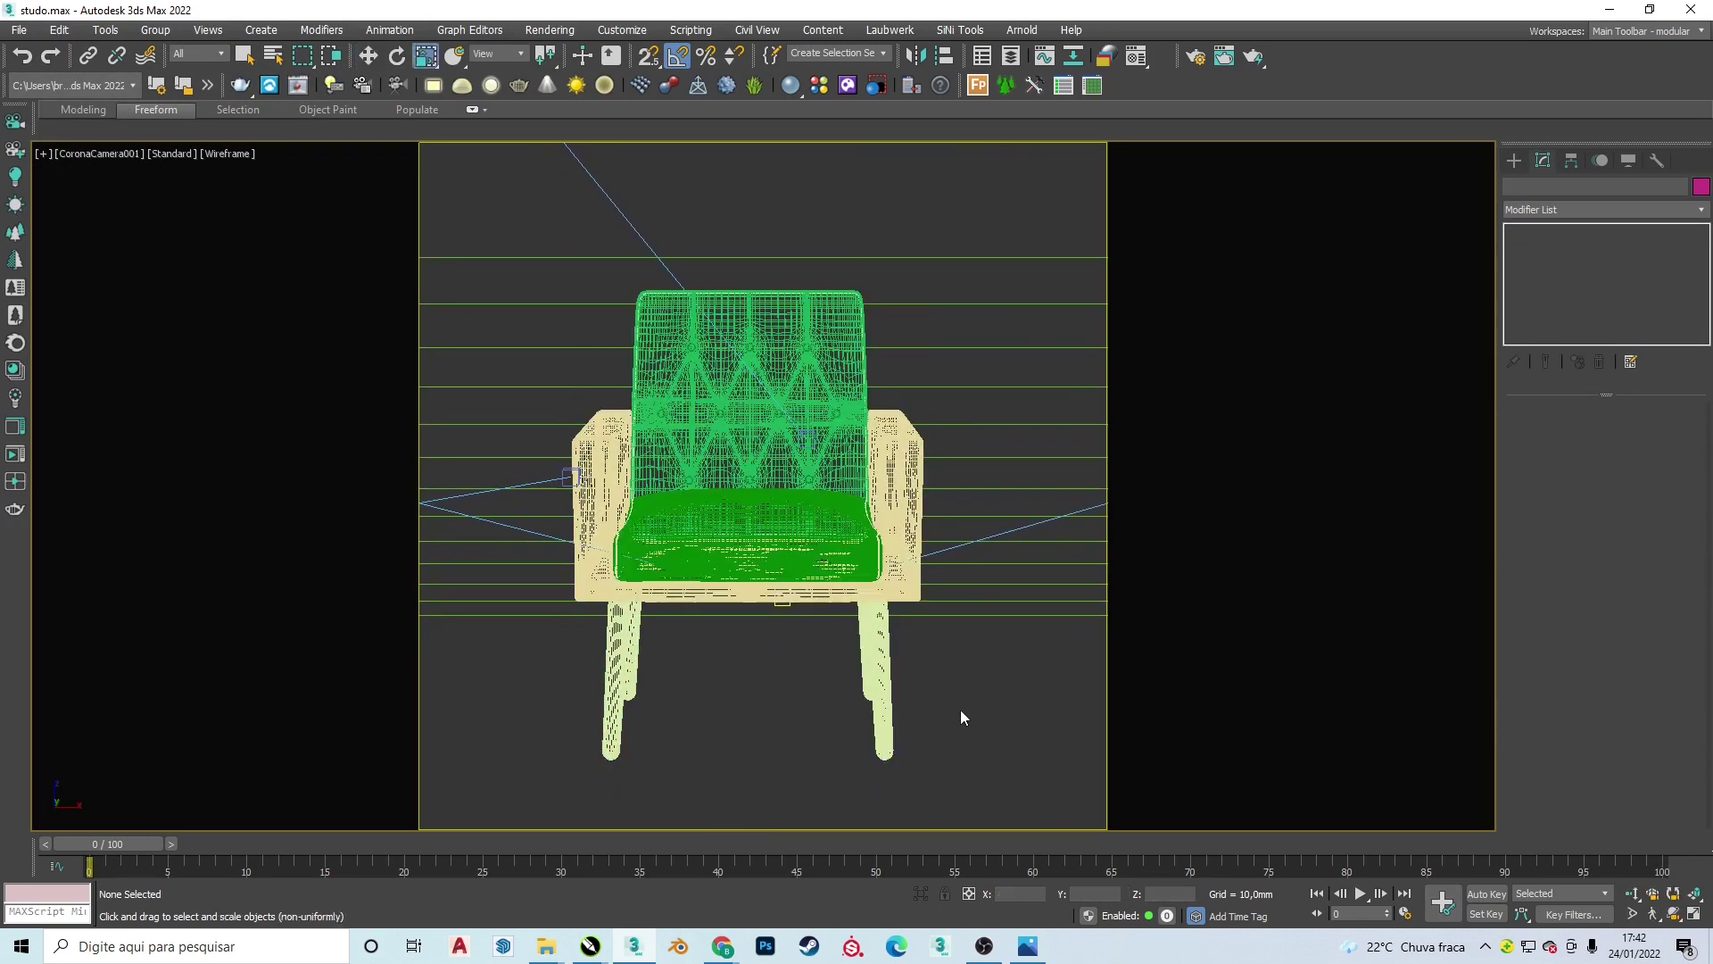
key("e")
key("F3")
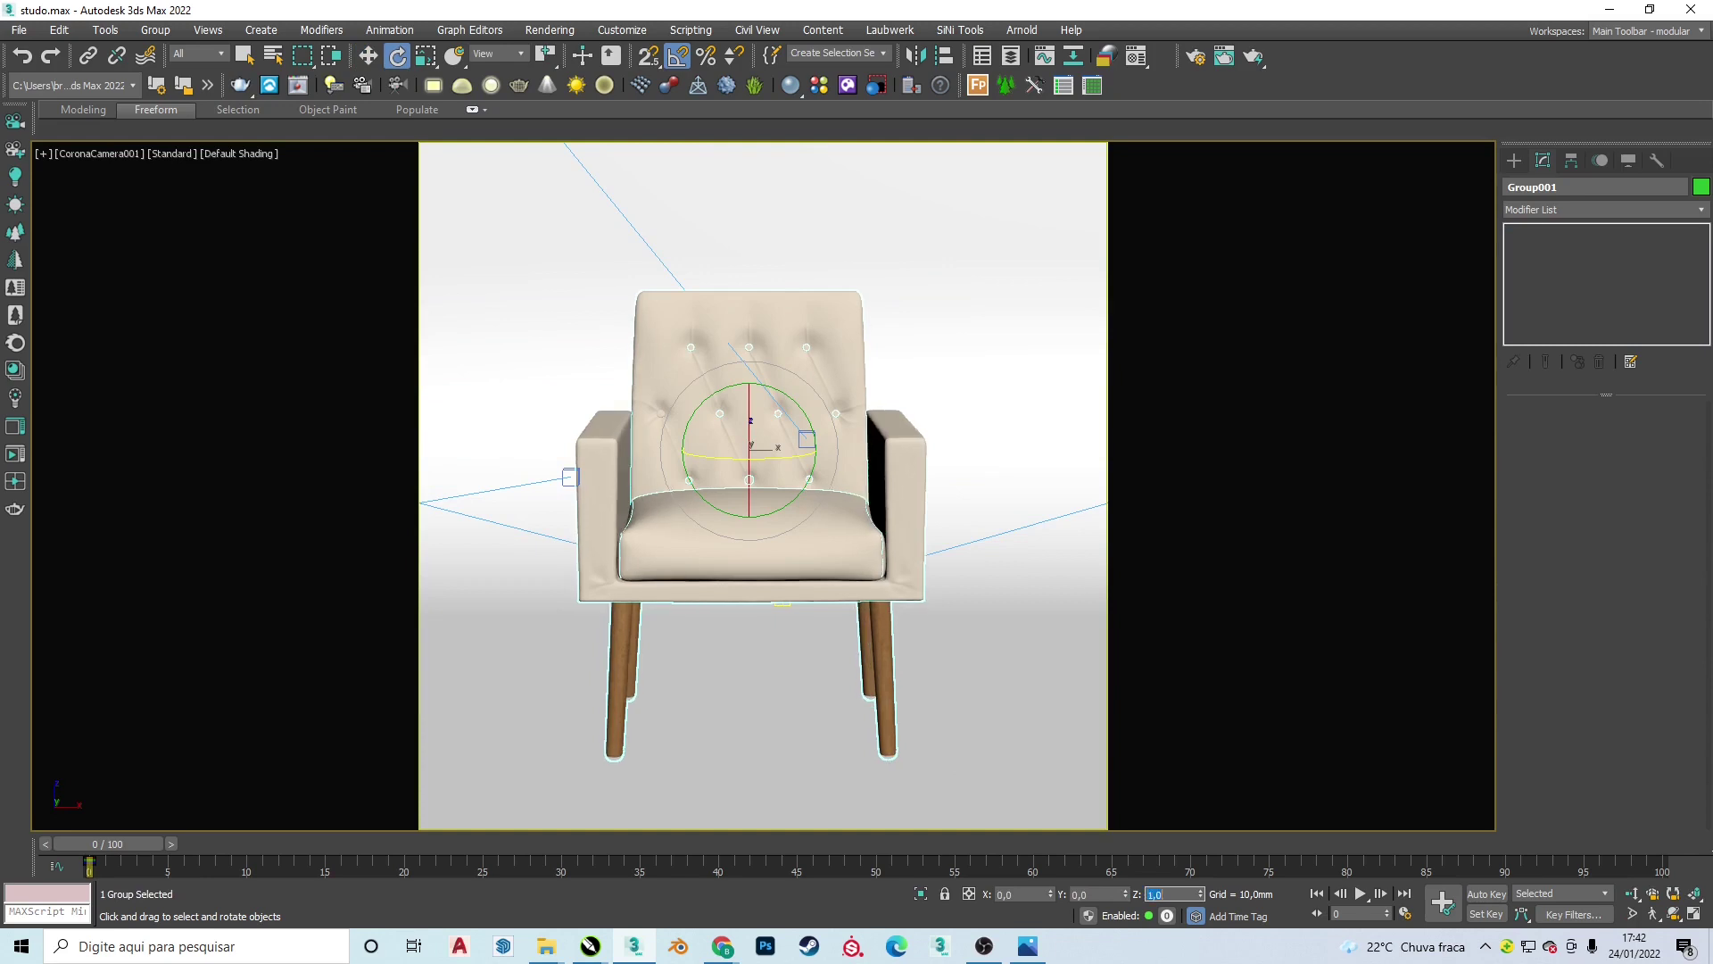
type("n5")
key("Return")
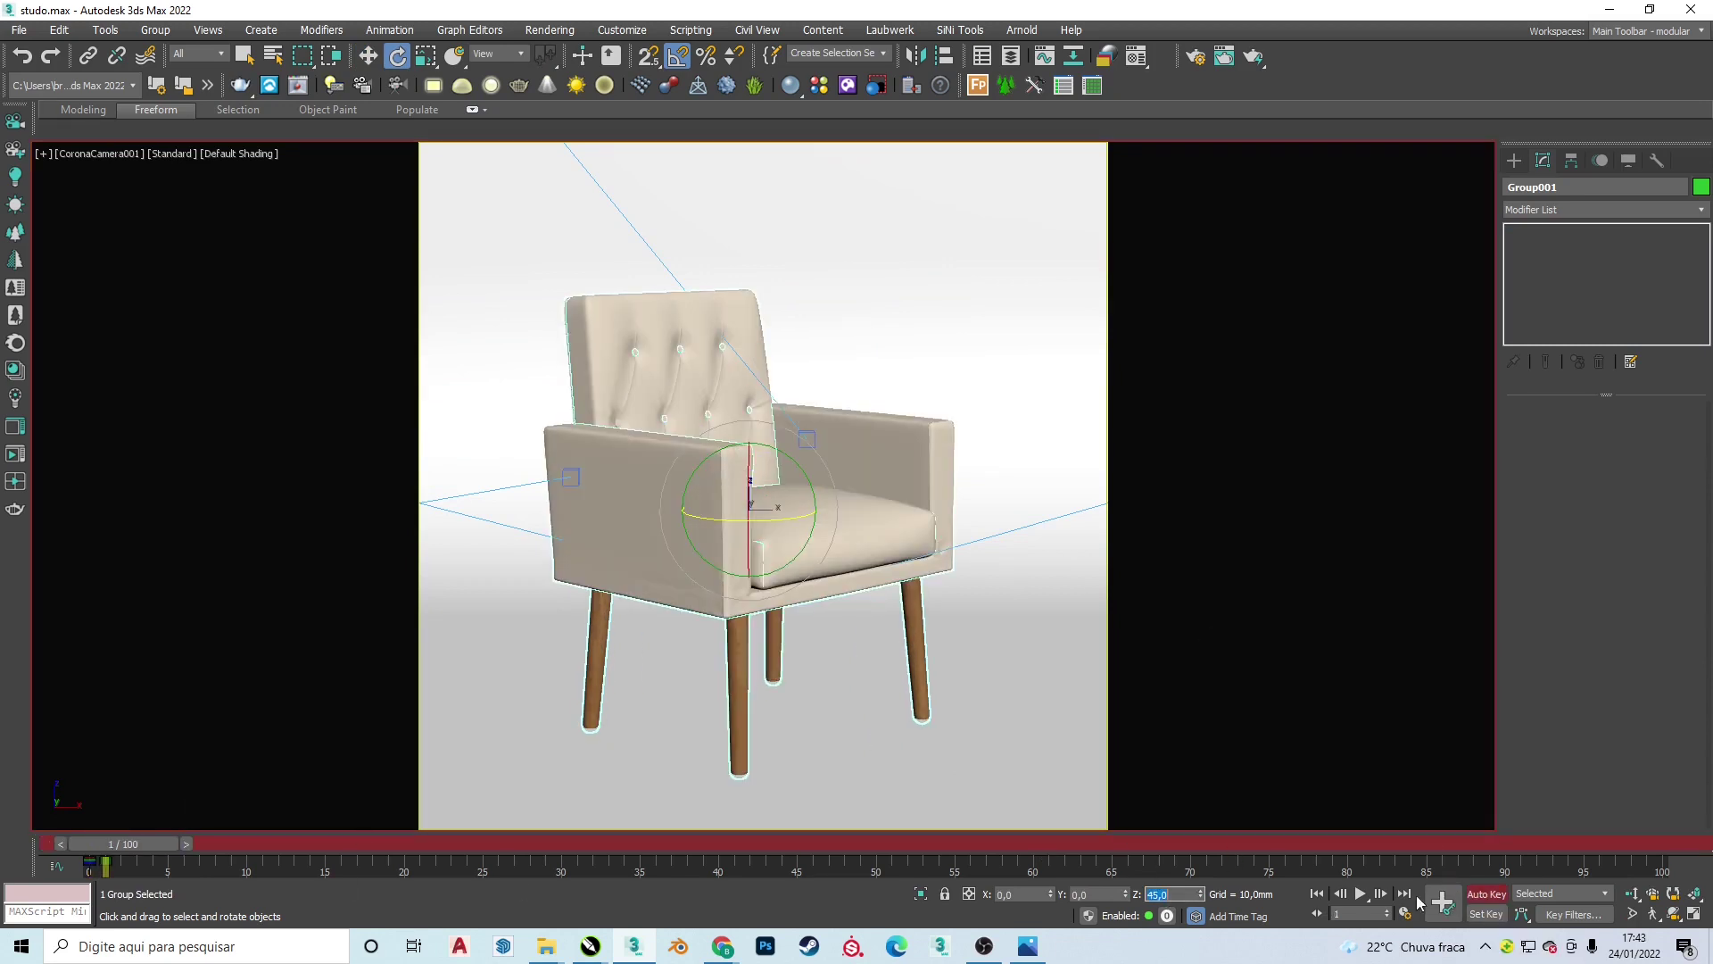
- Turn off Auto Key, return to frame 1, and load Leather Suede Orange into a sample slot
key("n")
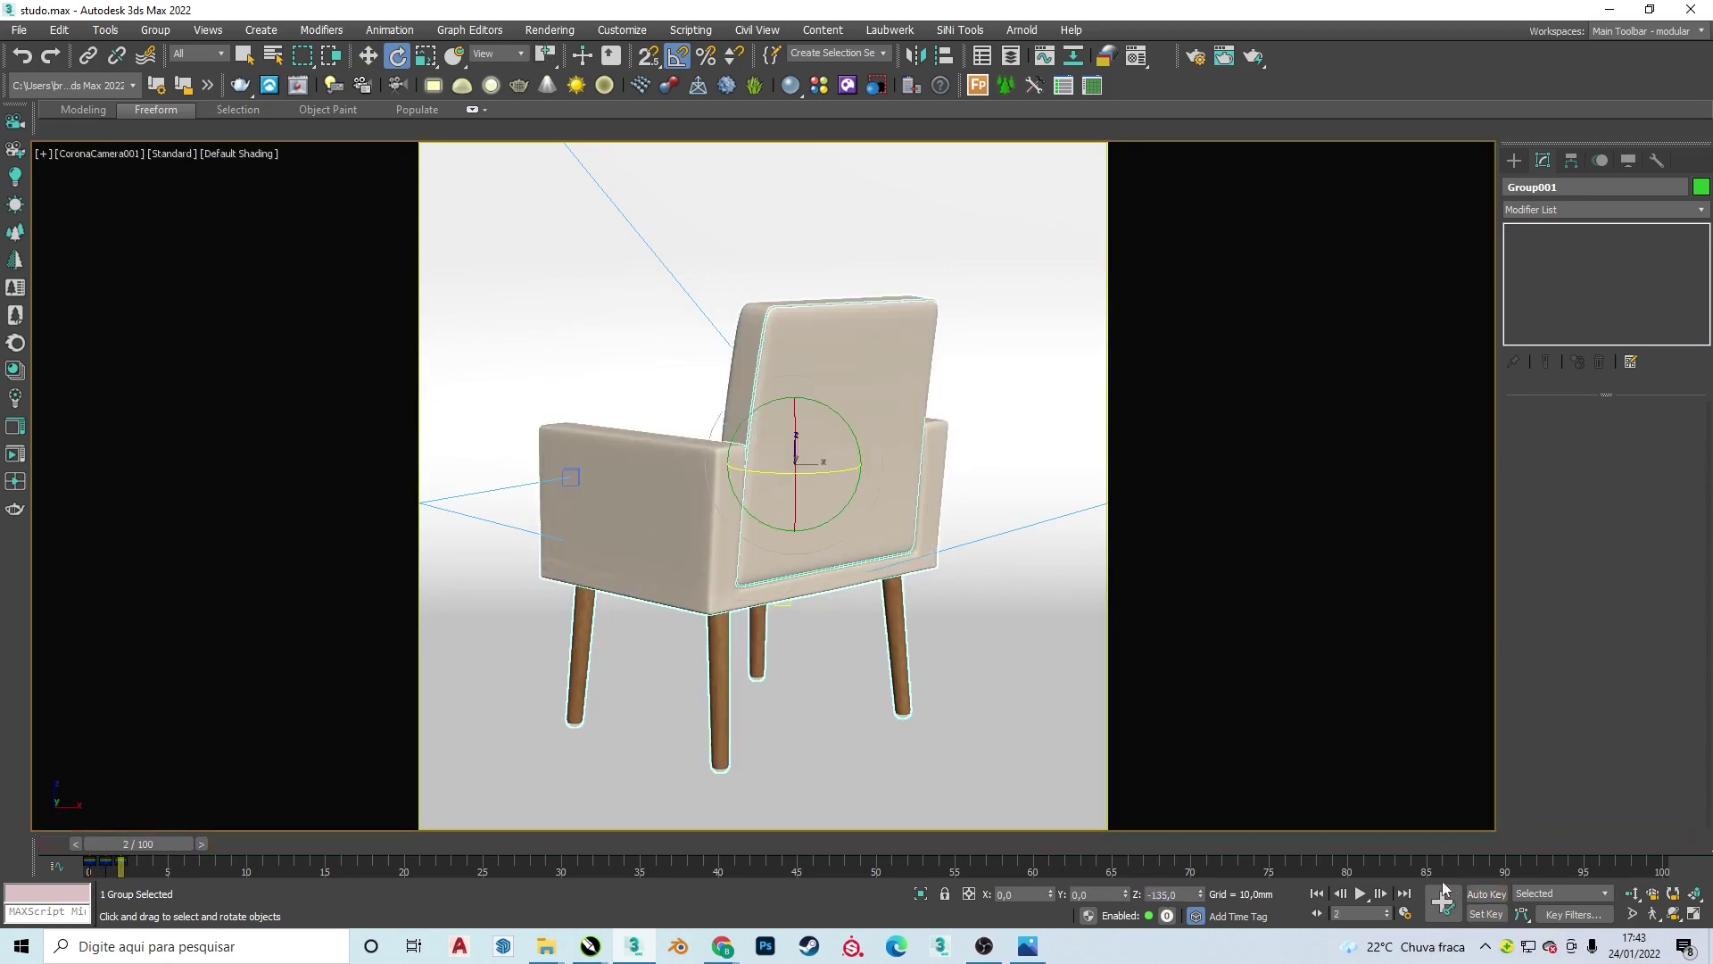
left_click(15, 454)
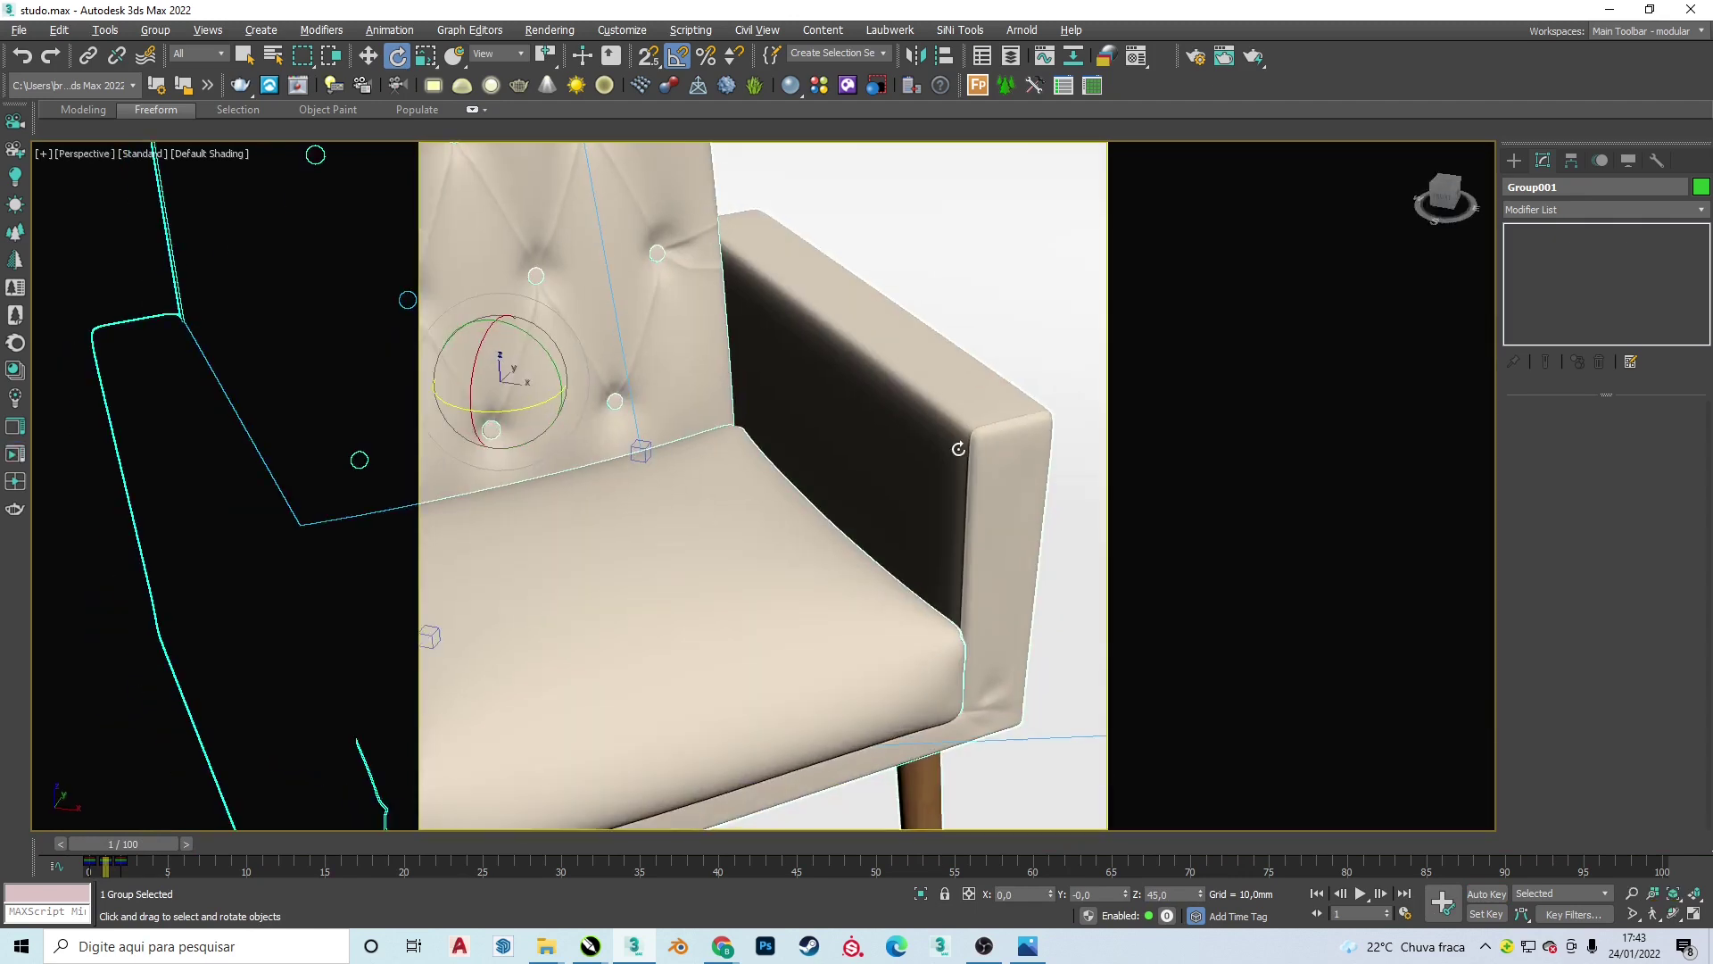
left_click(1589, 404)
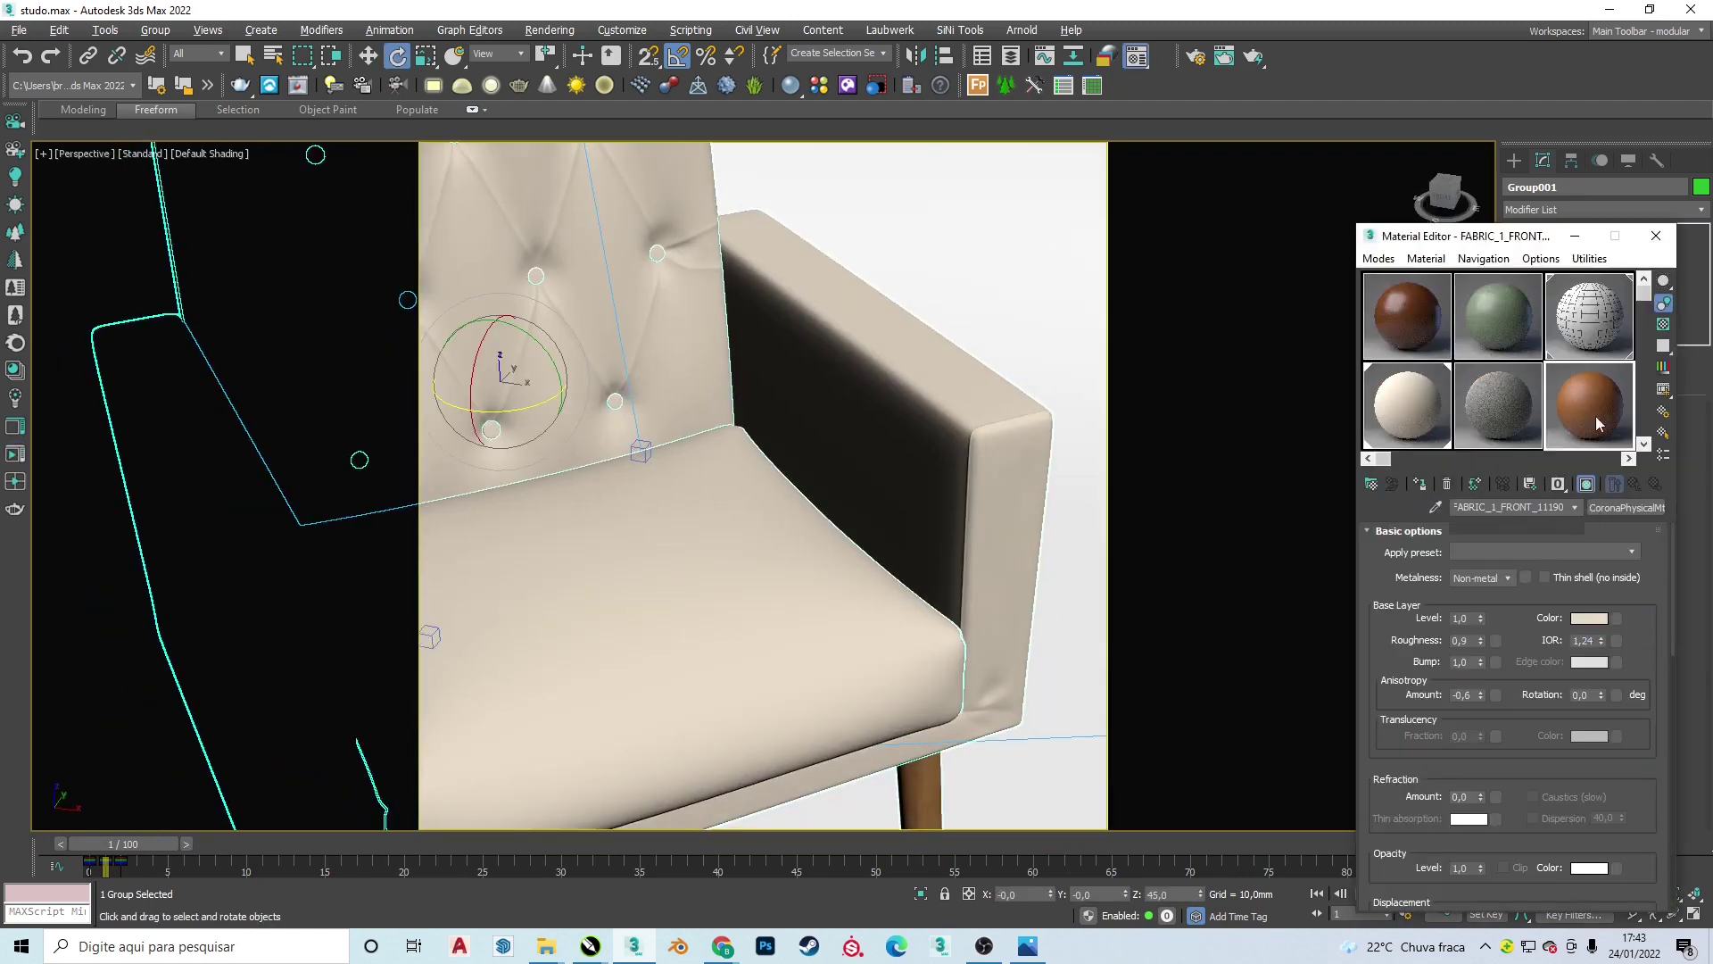
left_click(1575, 507)
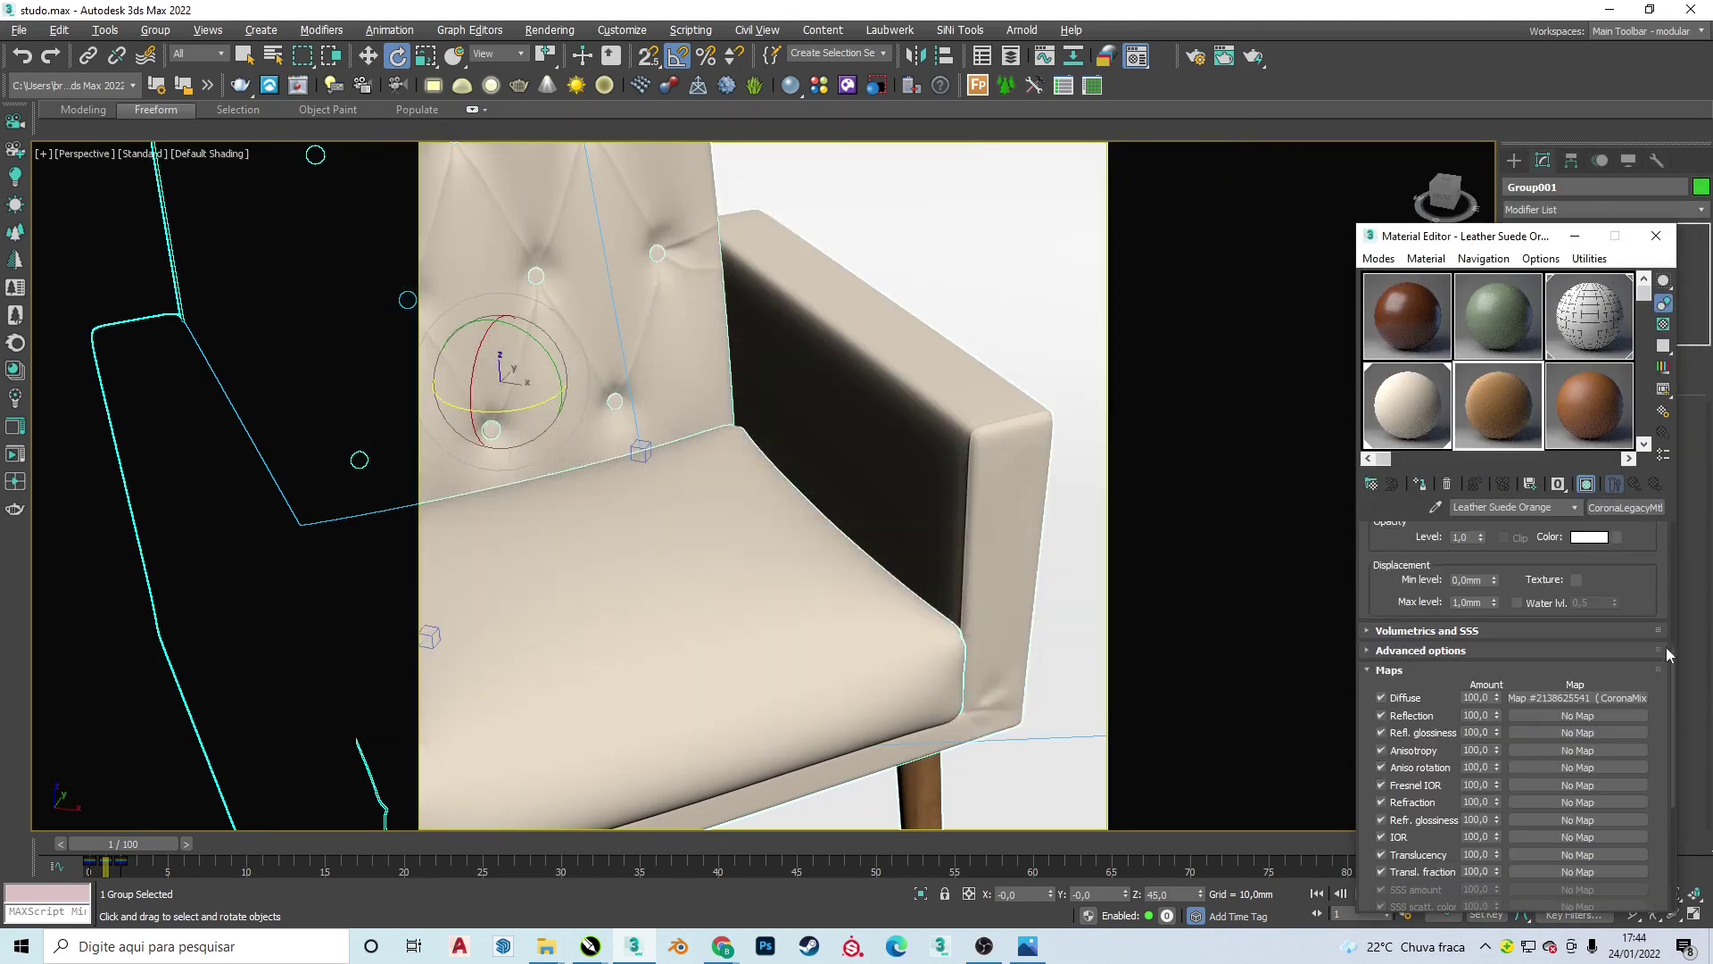
- Replace the leather's diffuse texture with a beige Corona Solid Color (187, 175, 160)
left_click(1613, 564)
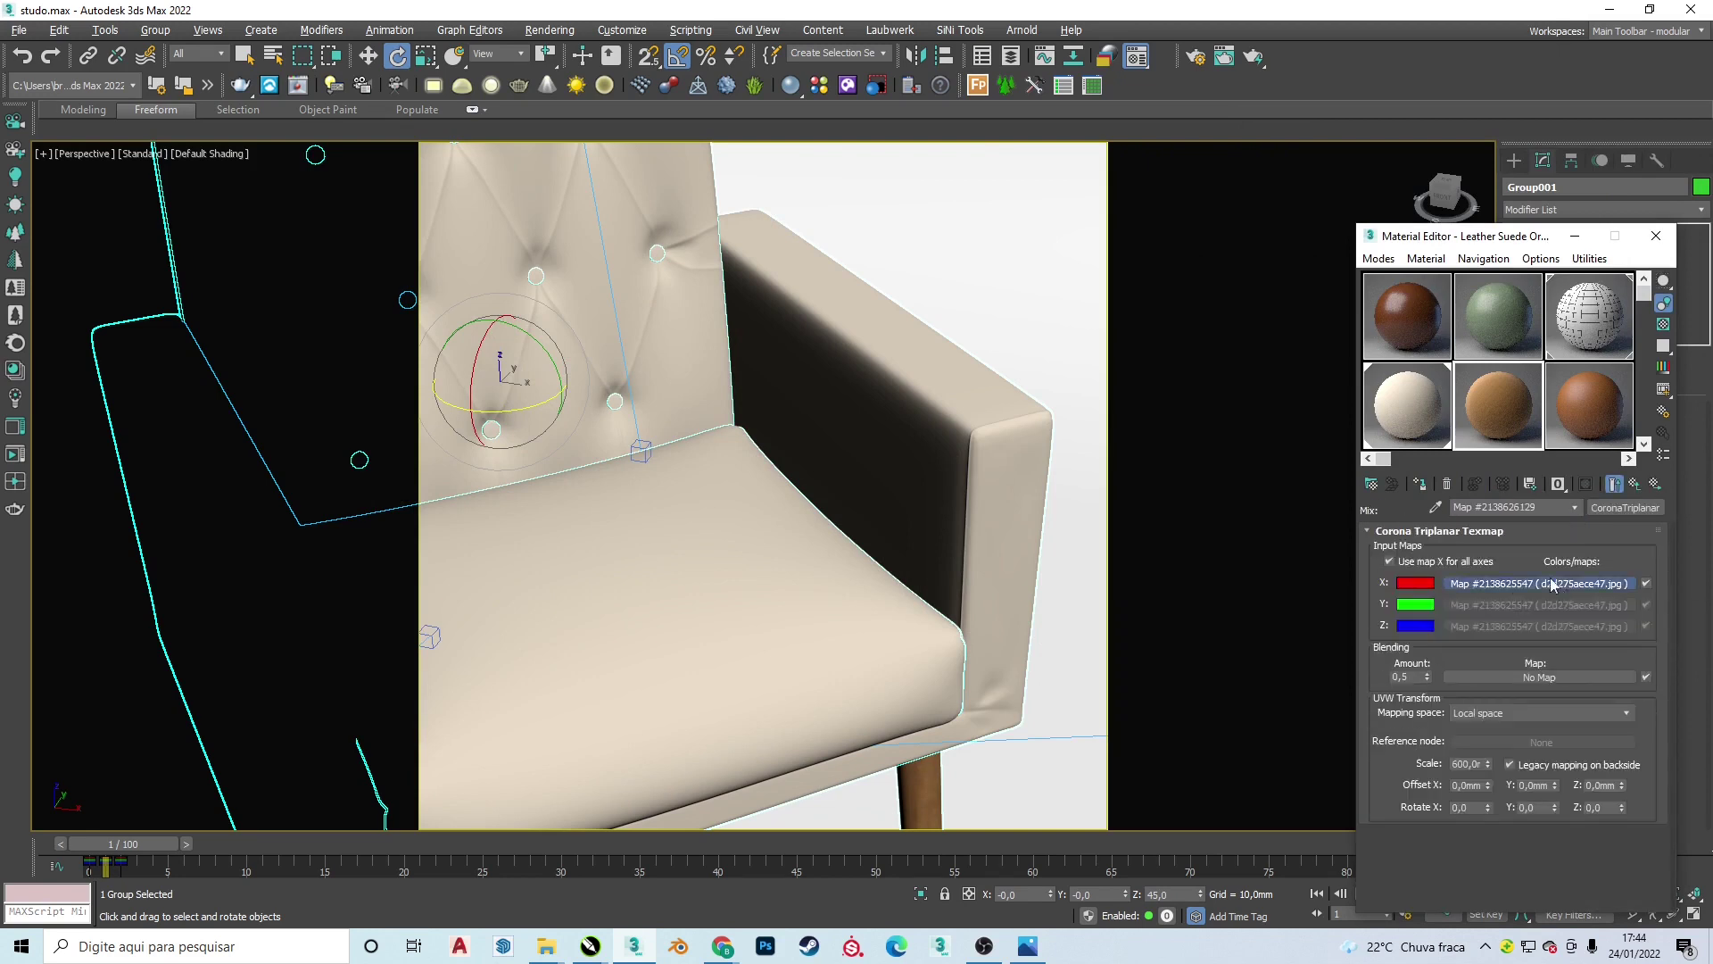
left_click(1502, 560)
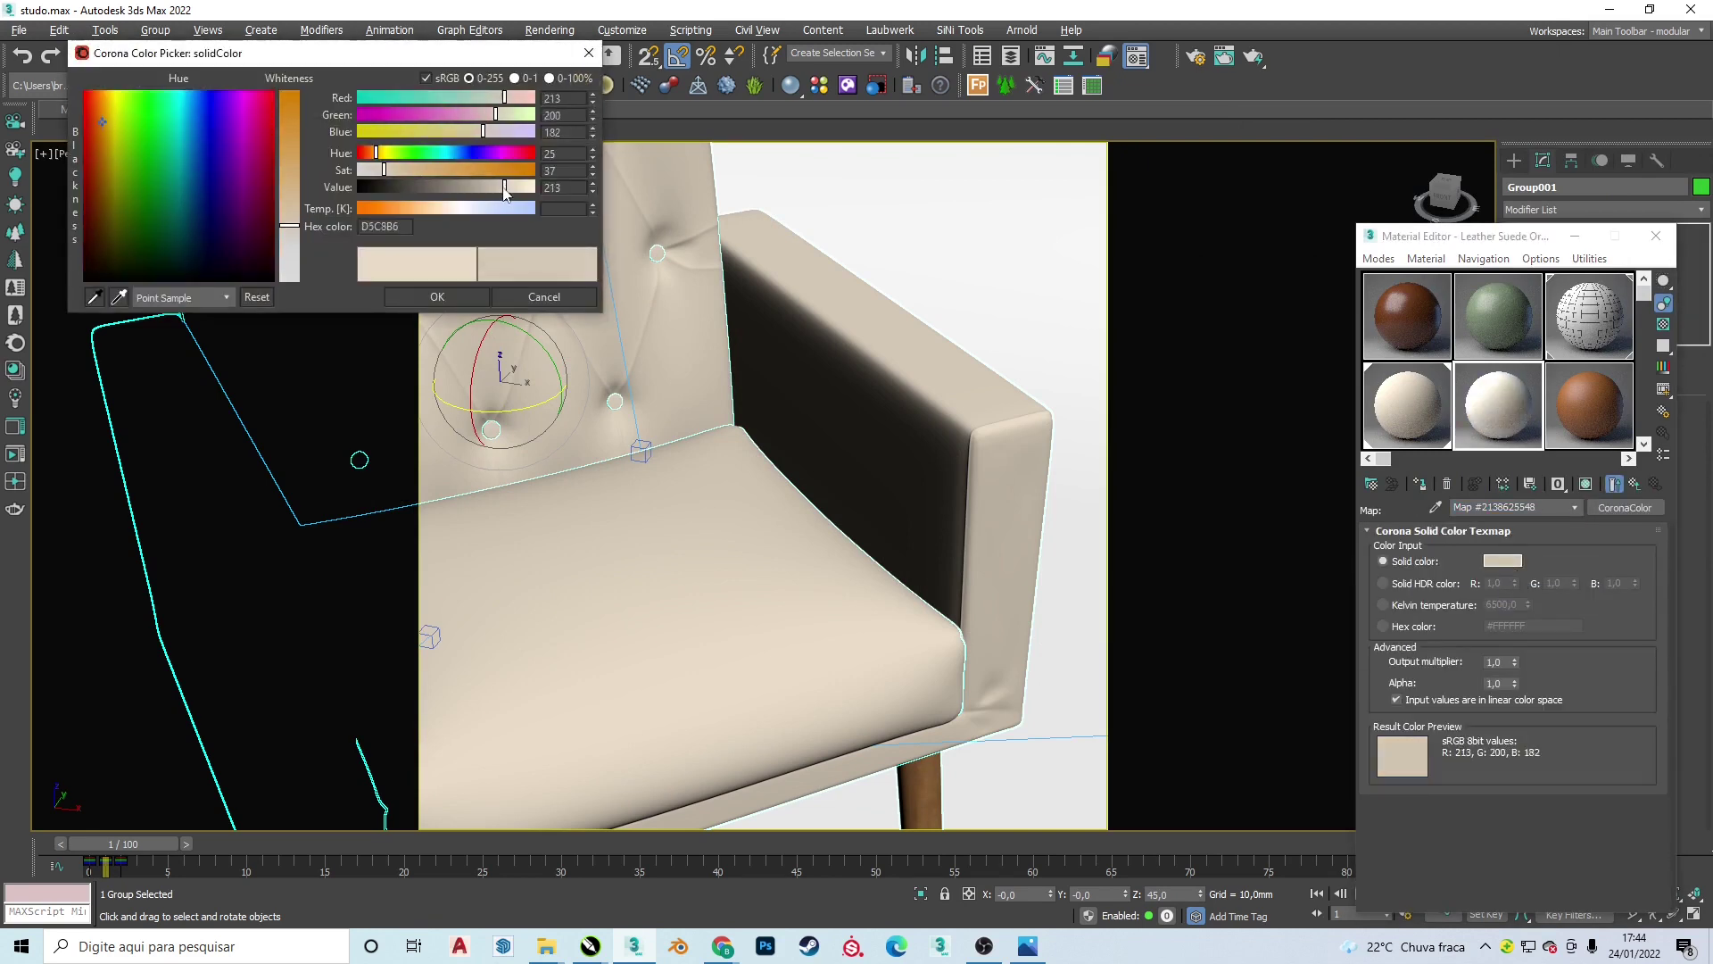
left_click(1517, 560)
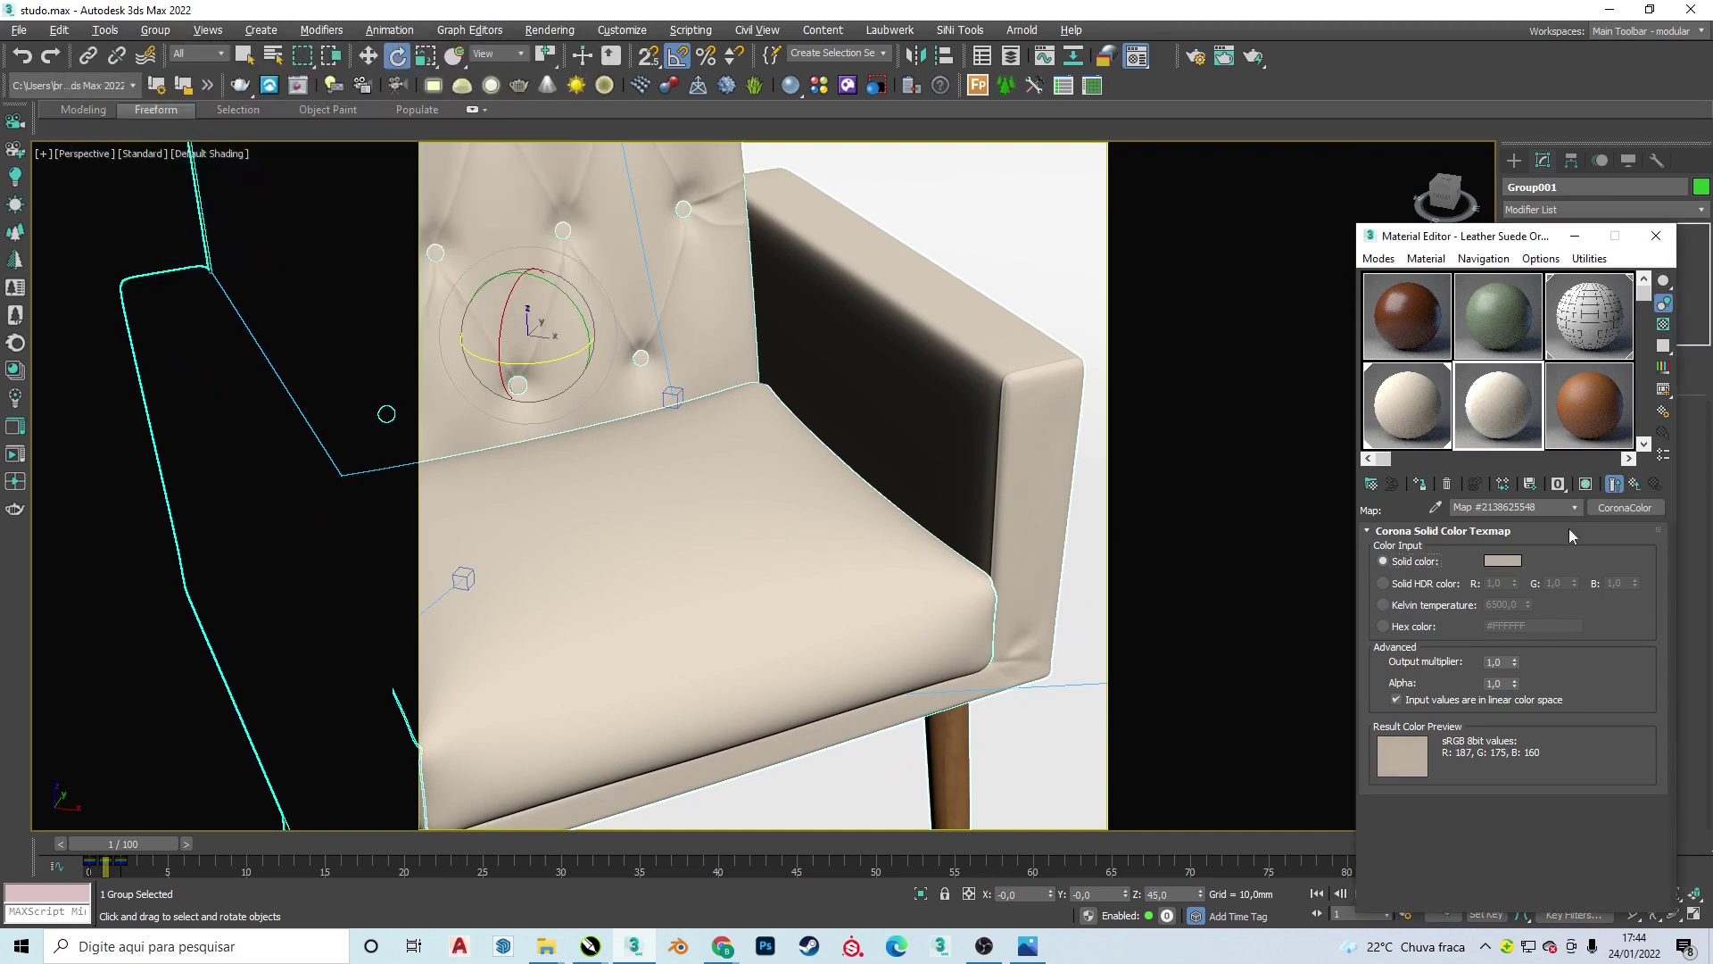
right_click(1599, 535)
left_click(1535, 543)
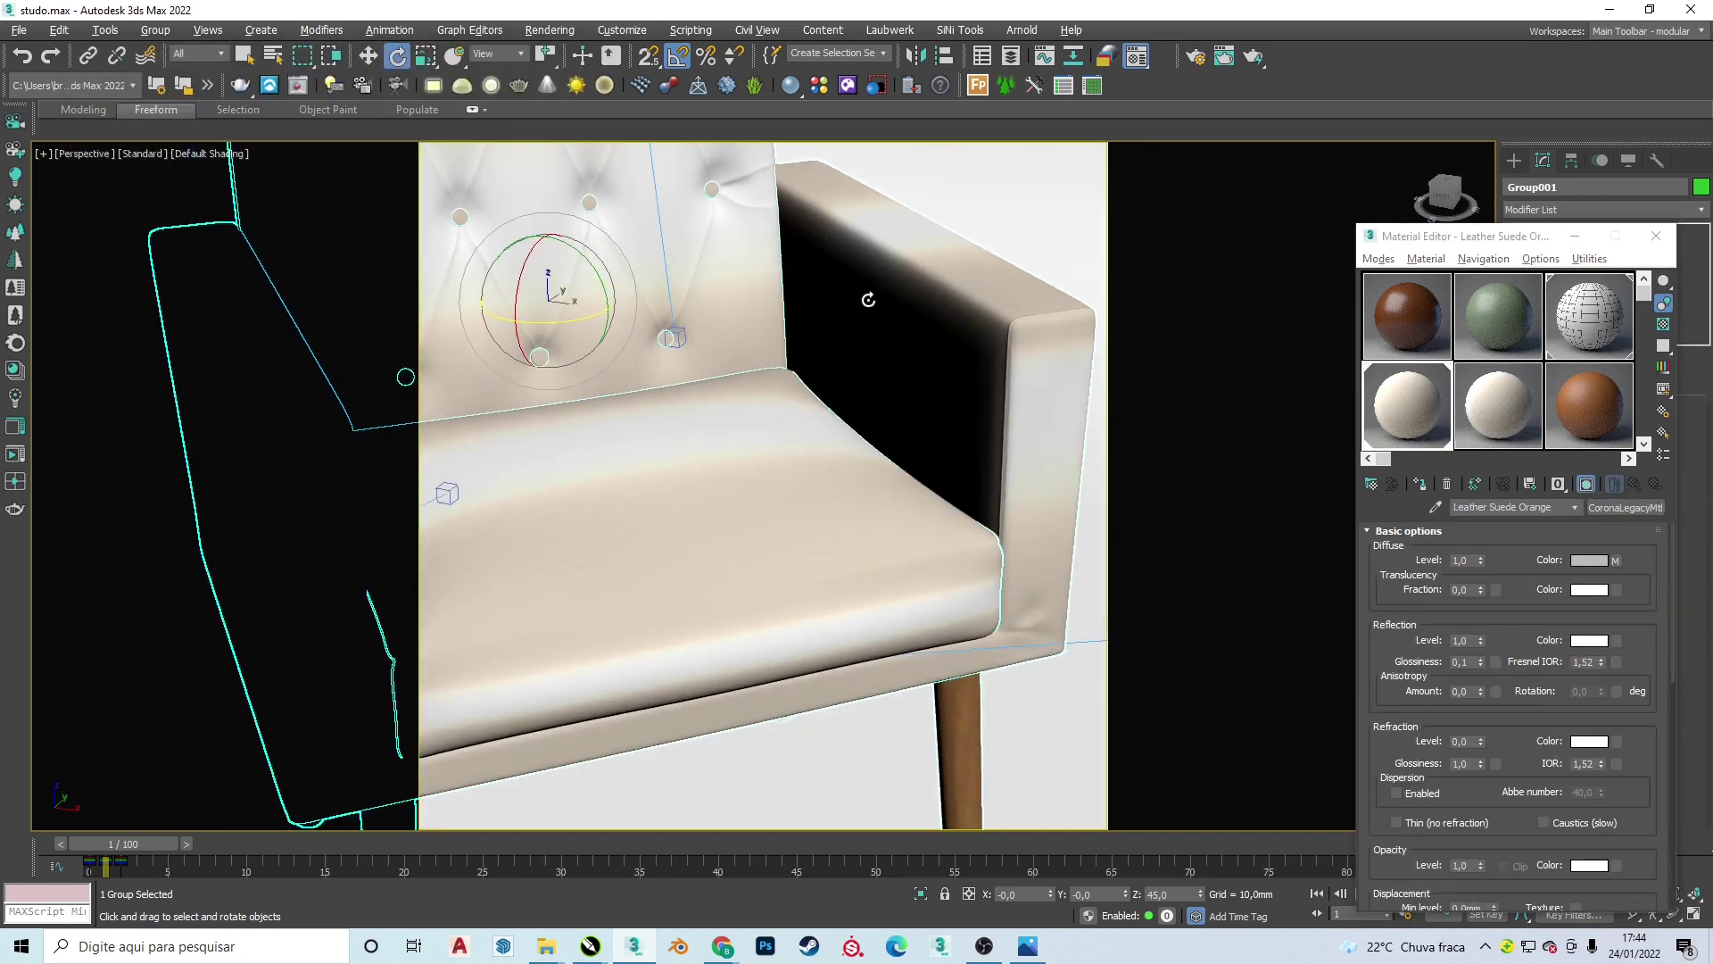
- Reselect the armchair group in the front view
mouse_move(872, 294)
middle_mouse_down("alt")
mouse_move(612, 291)
mouse_move(795, 505)
middle_mouse_up("alt")
left_click(609, 322)
left_click(794, 505)
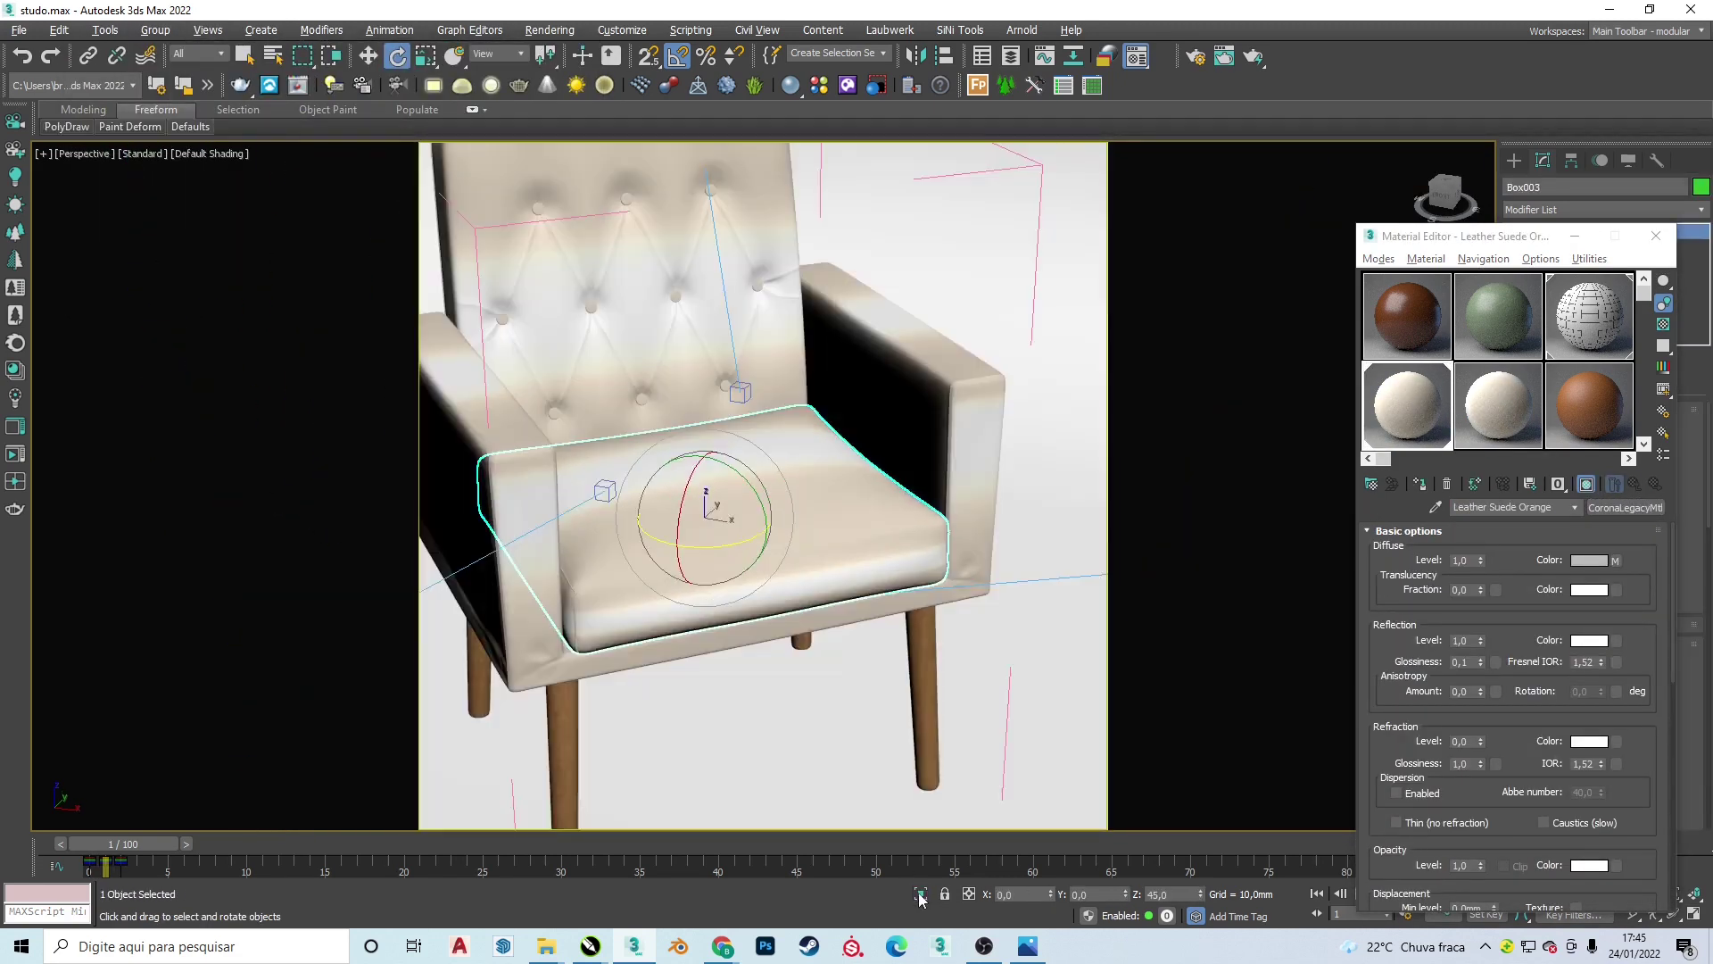
key("f")
left_click(156, 30)
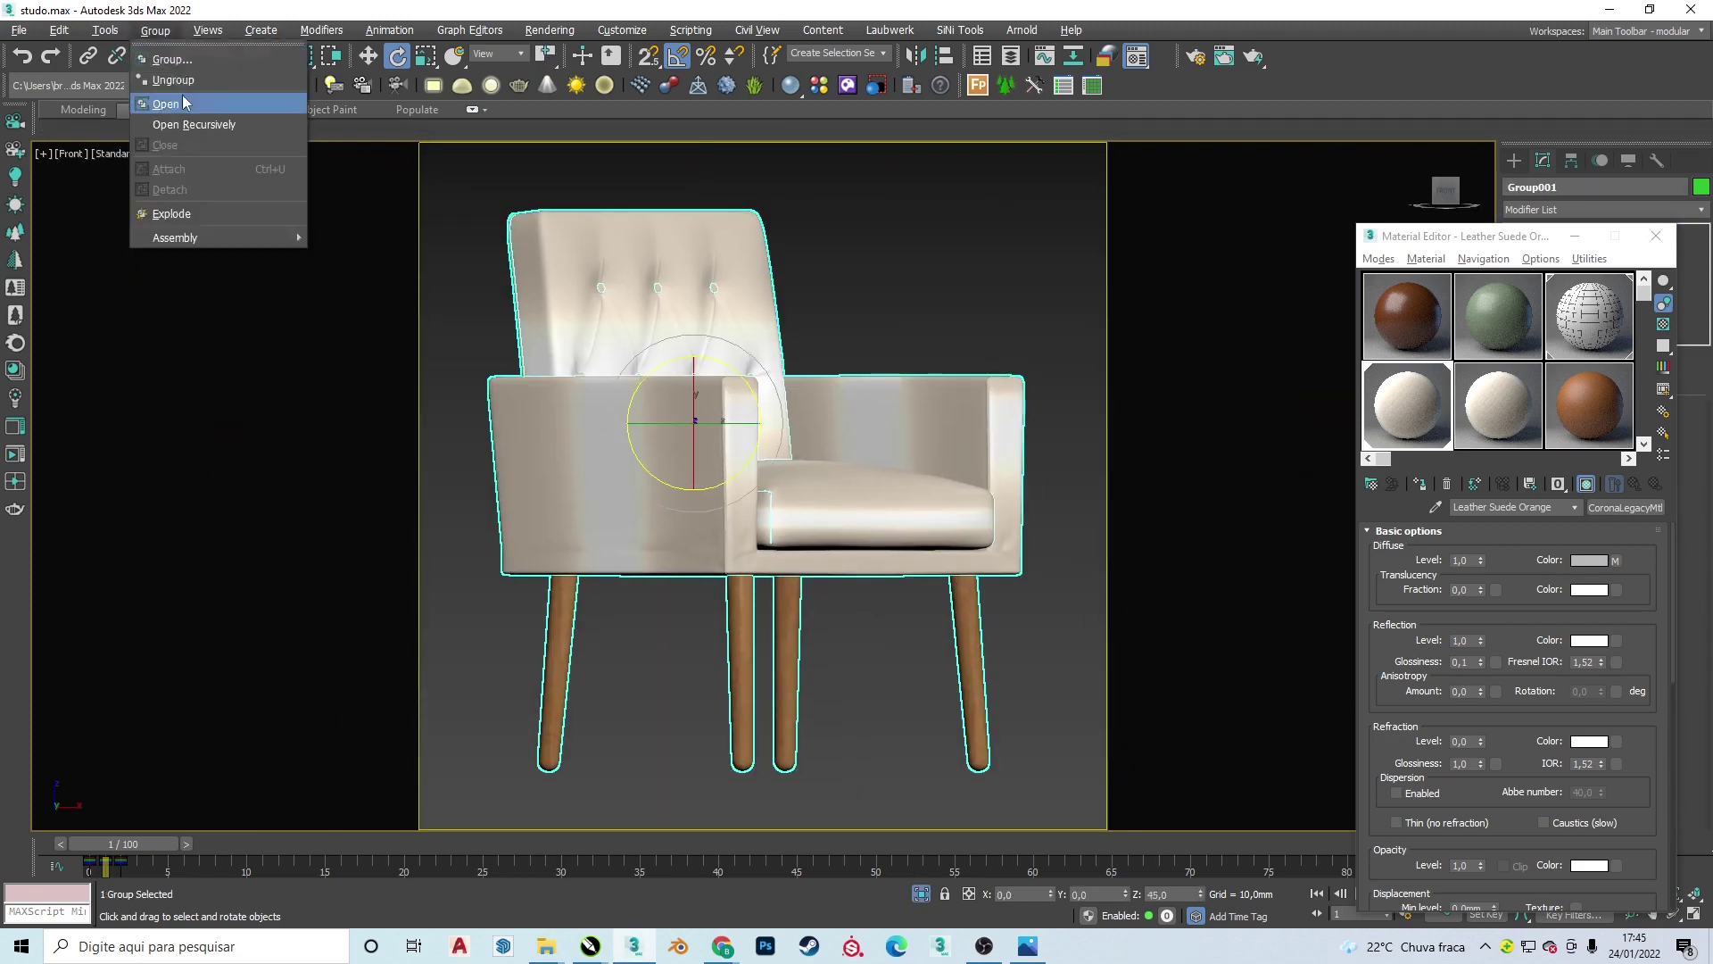
- Close the chair group and view the scene through CoronaCamera001
left_click(174, 102)
left_click(321, 29)
left_click(1656, 235)
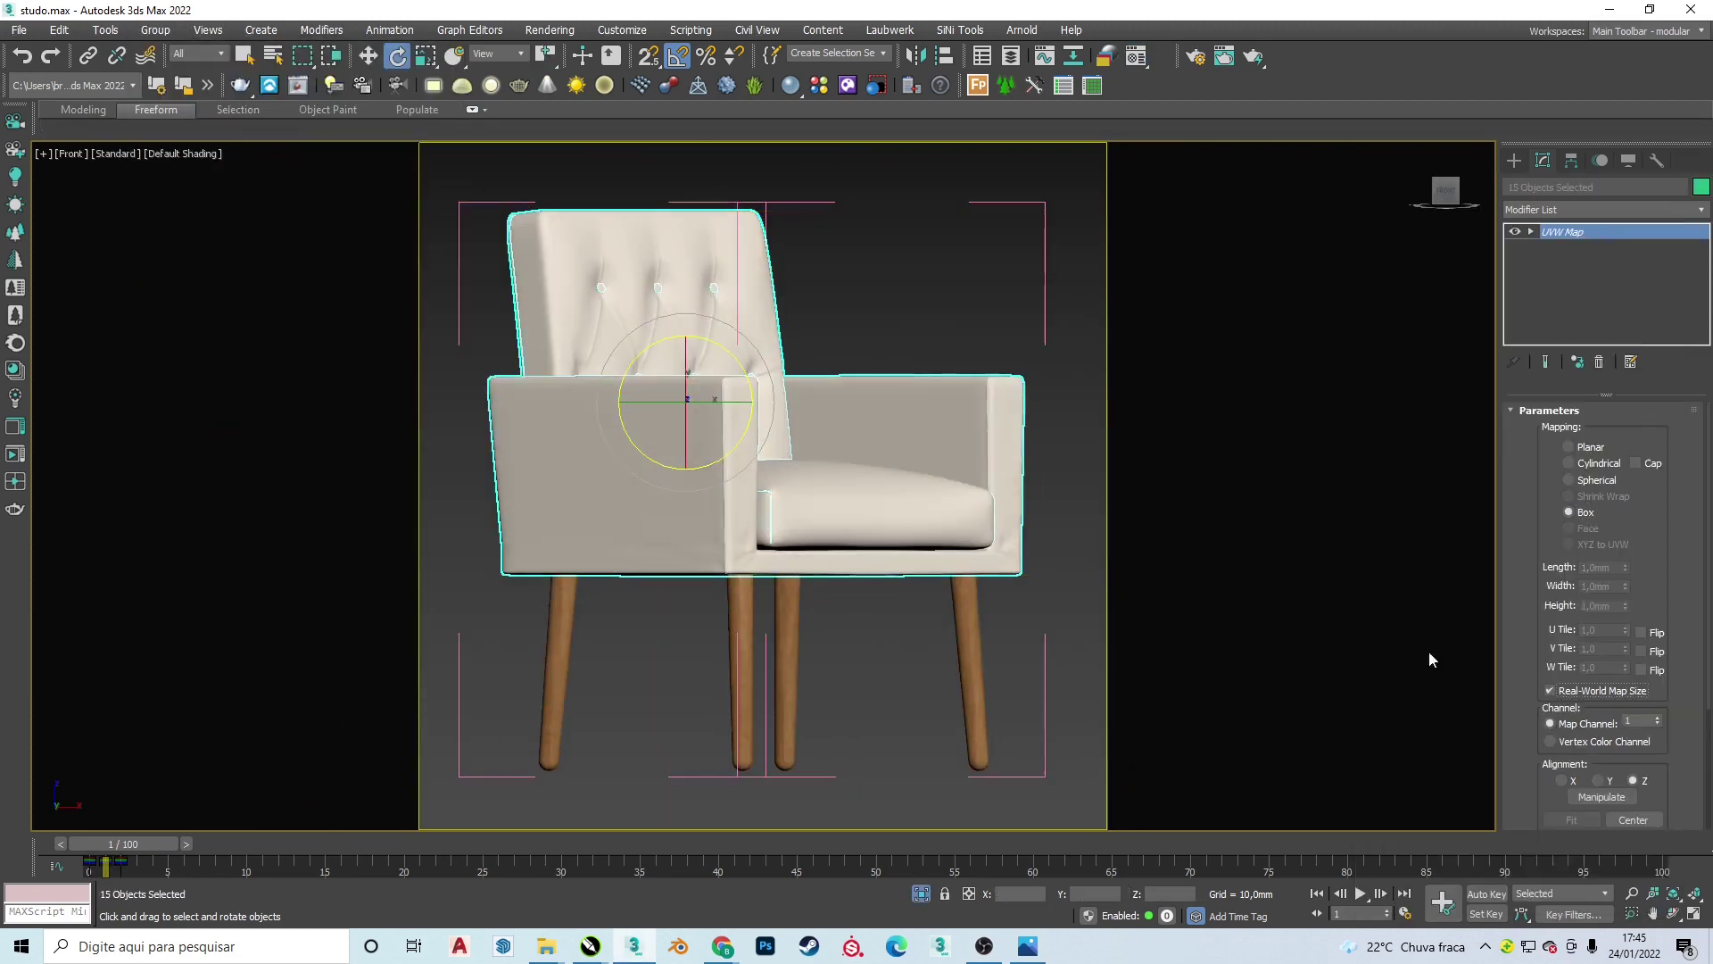
left_click(155, 29)
left_click(174, 143)
key("c")
double_click(844, 345)
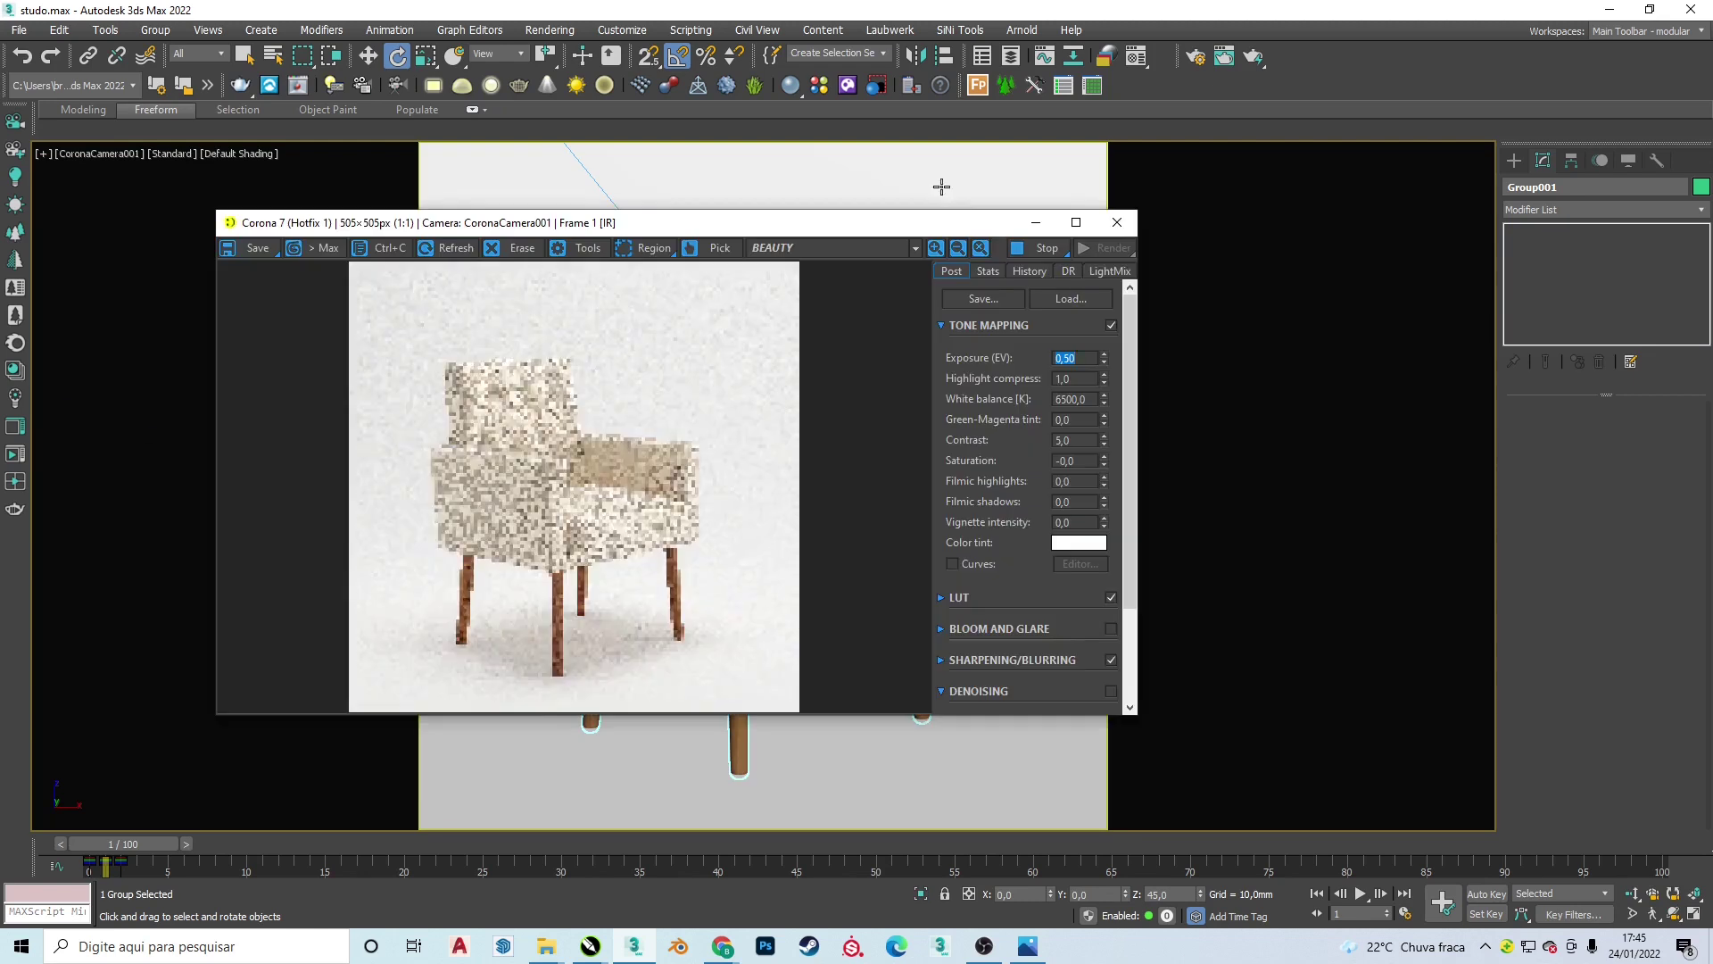
- Set the chair fabric material's Bump amount to 0,1
left_click(1151, 284)
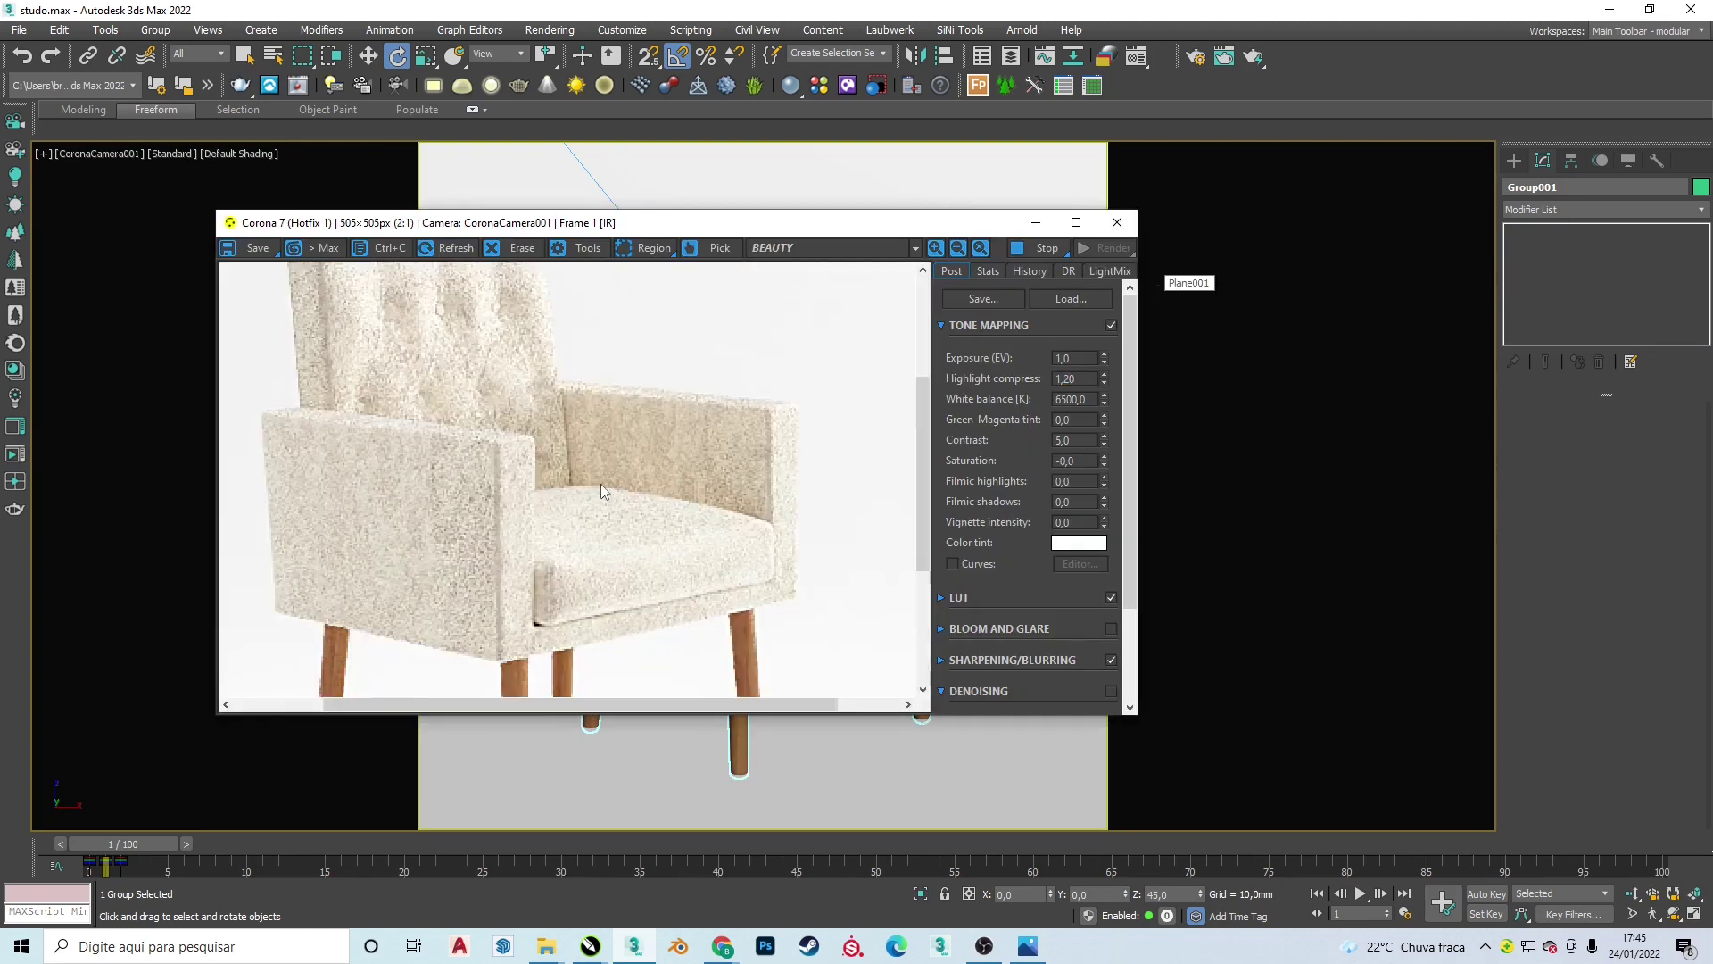
key("m")
scroll(1570, 678, "down", 5)
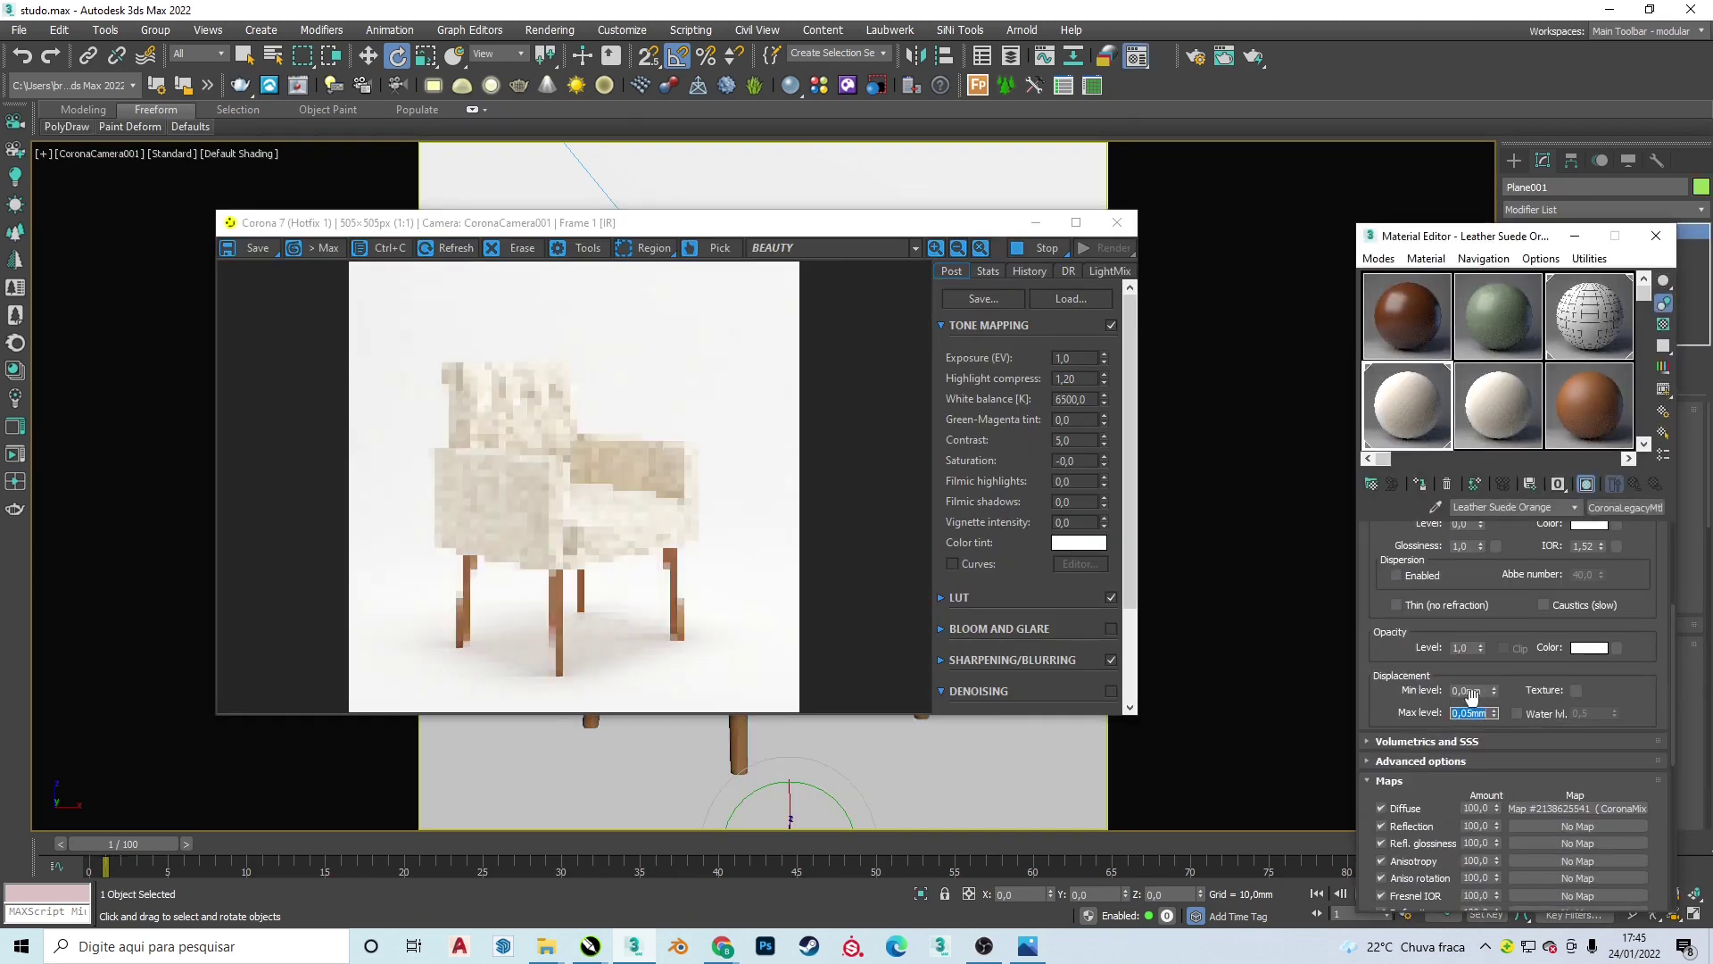
scroll(1464, 746, "down", 10)
double_click(1468, 743)
type("0,1")
key("Return")
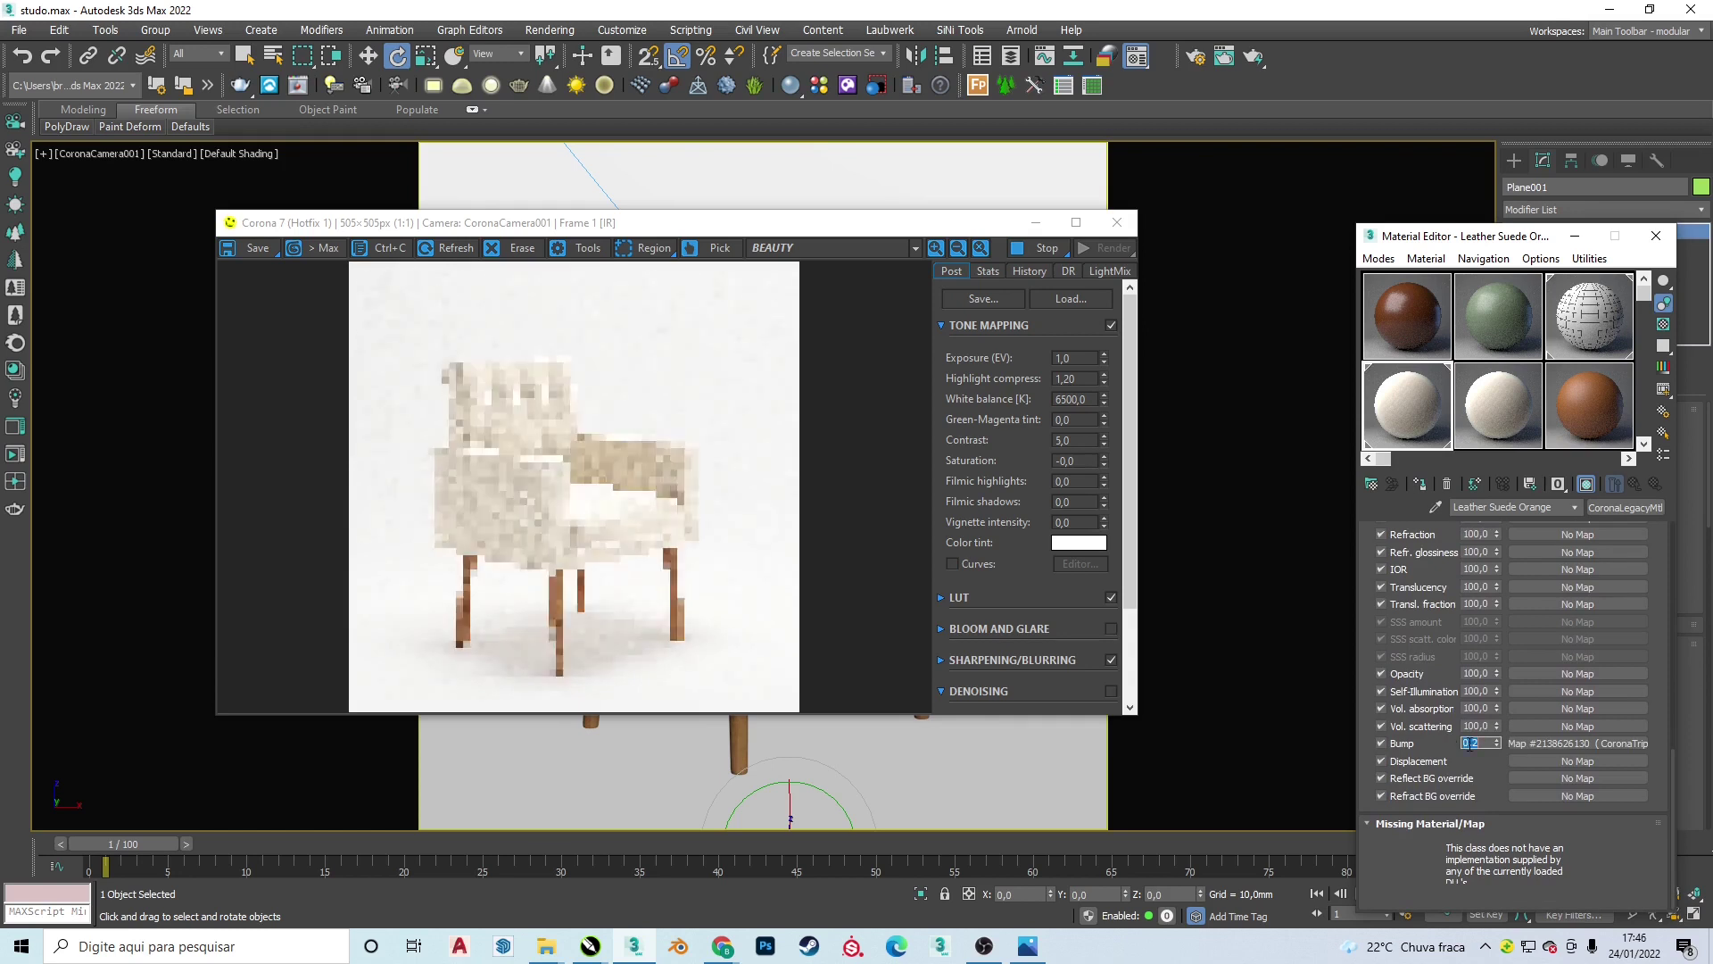
- Copy a Falloff map onto the fabric mixture's Mix amount and close the render window
scroll(538, 441, "up", 2)
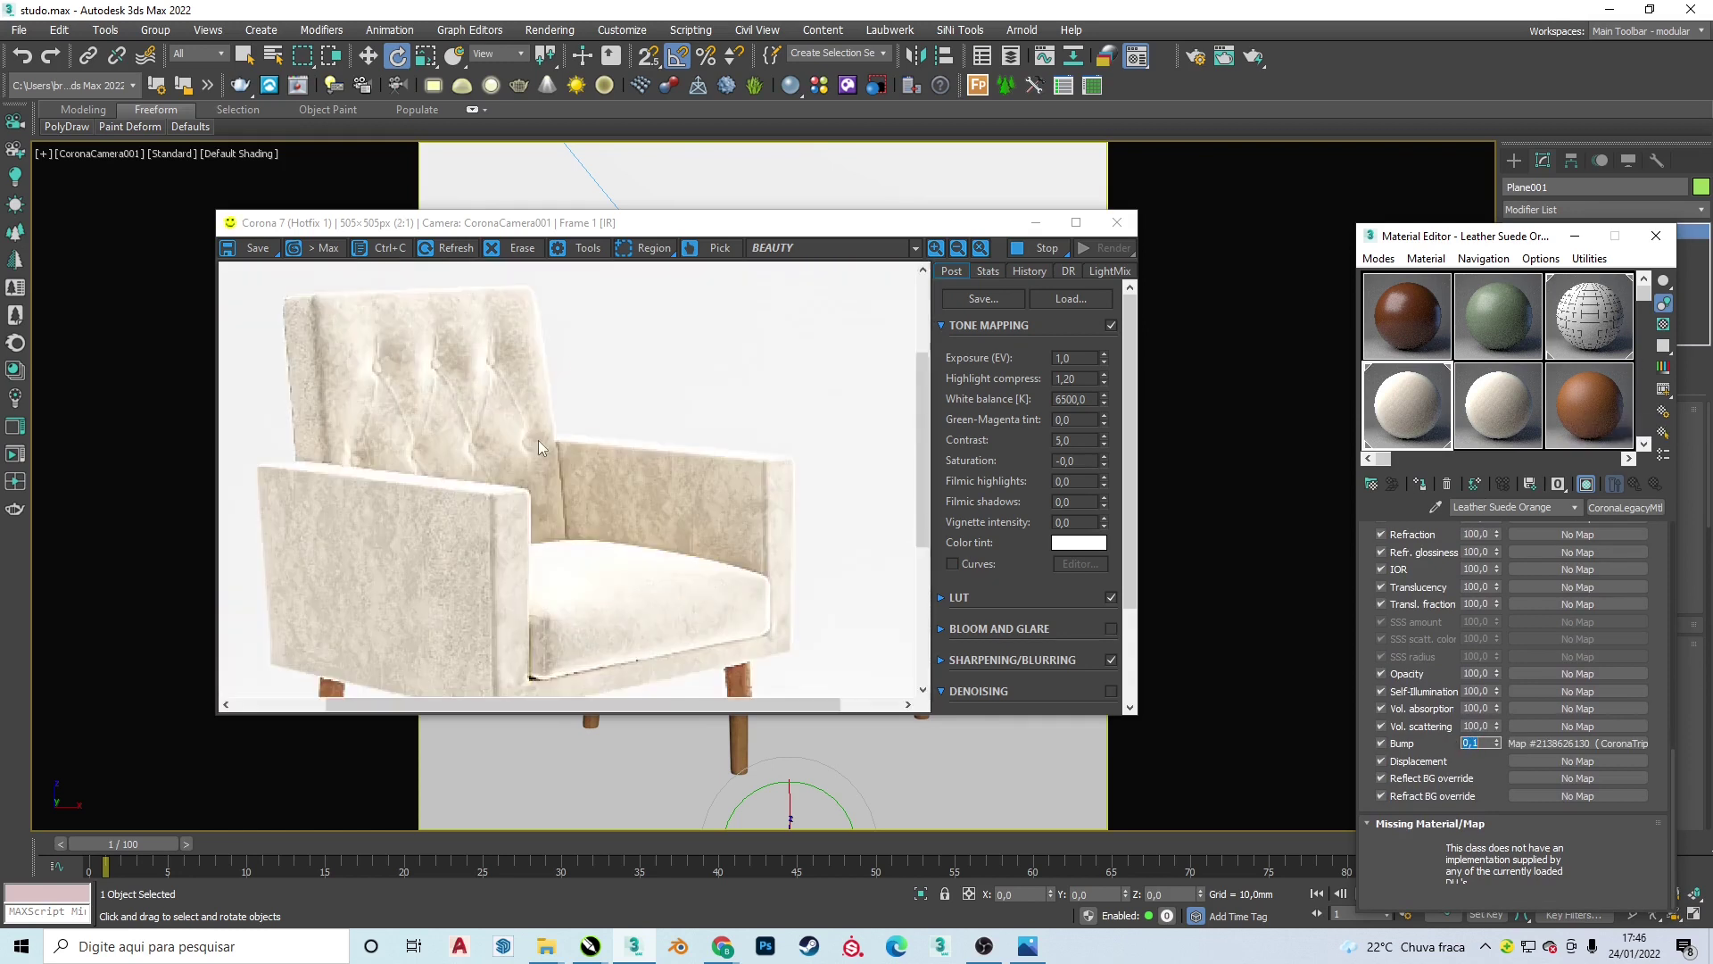
scroll(538, 441, "down", 2)
key("m")
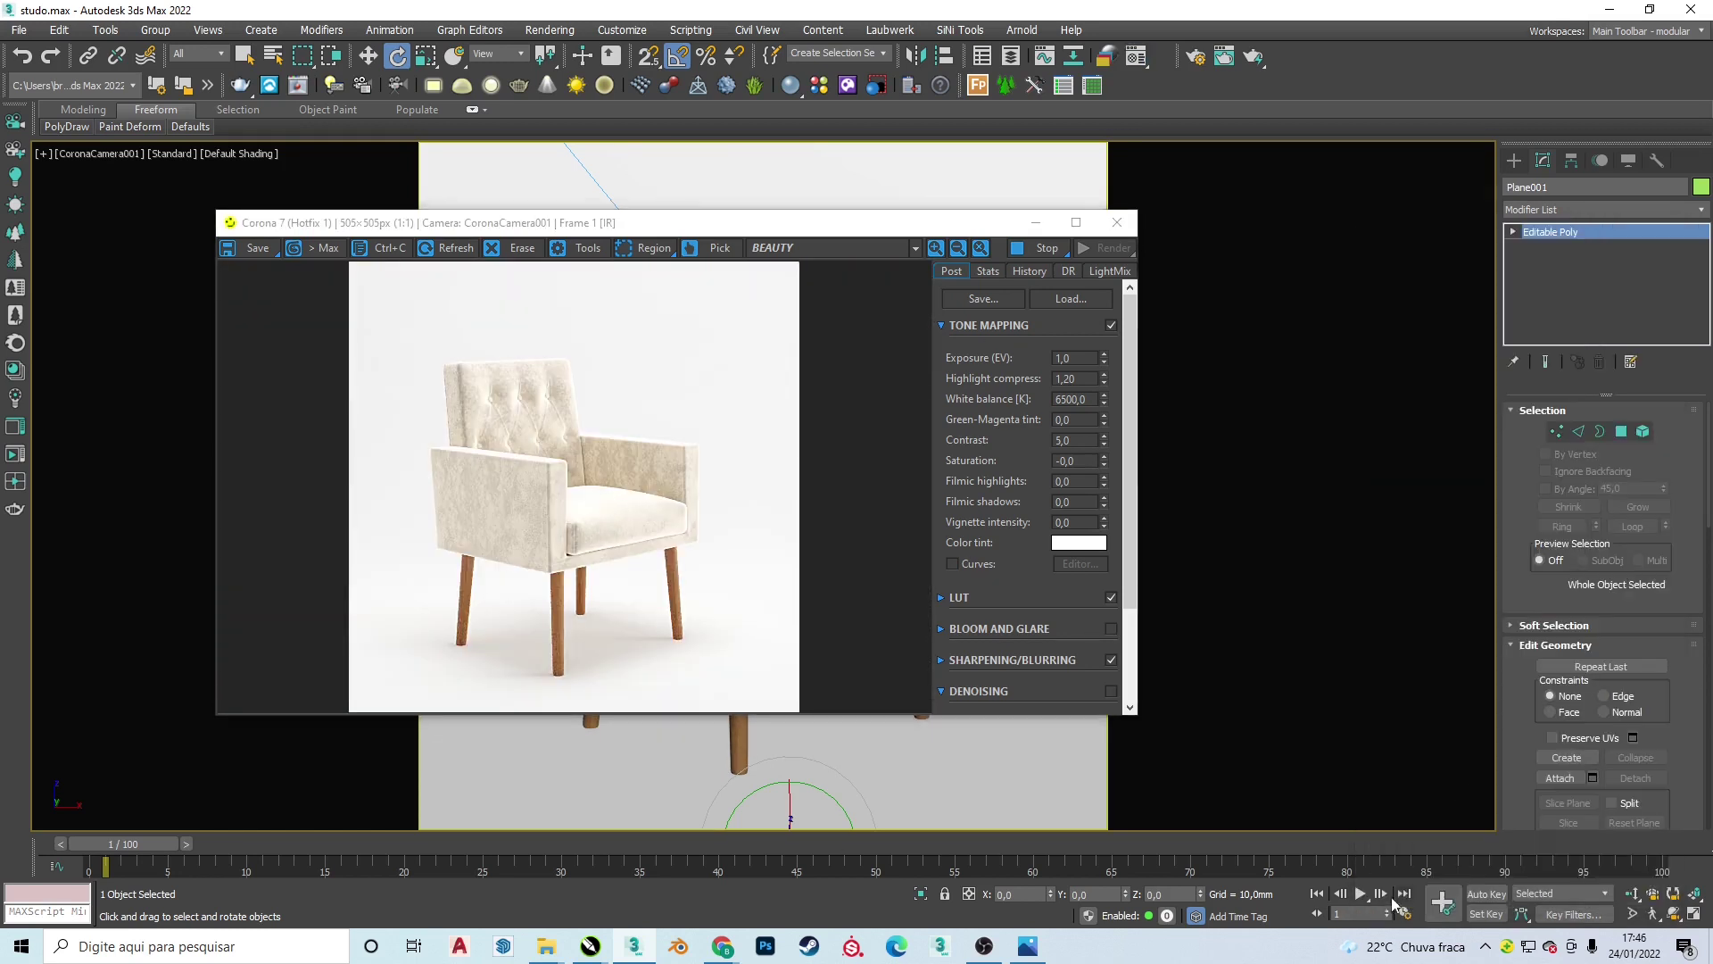
key("Home")
scroll(560, 512, "up", 1)
scroll(560, 512, "down", 1)
key("m")
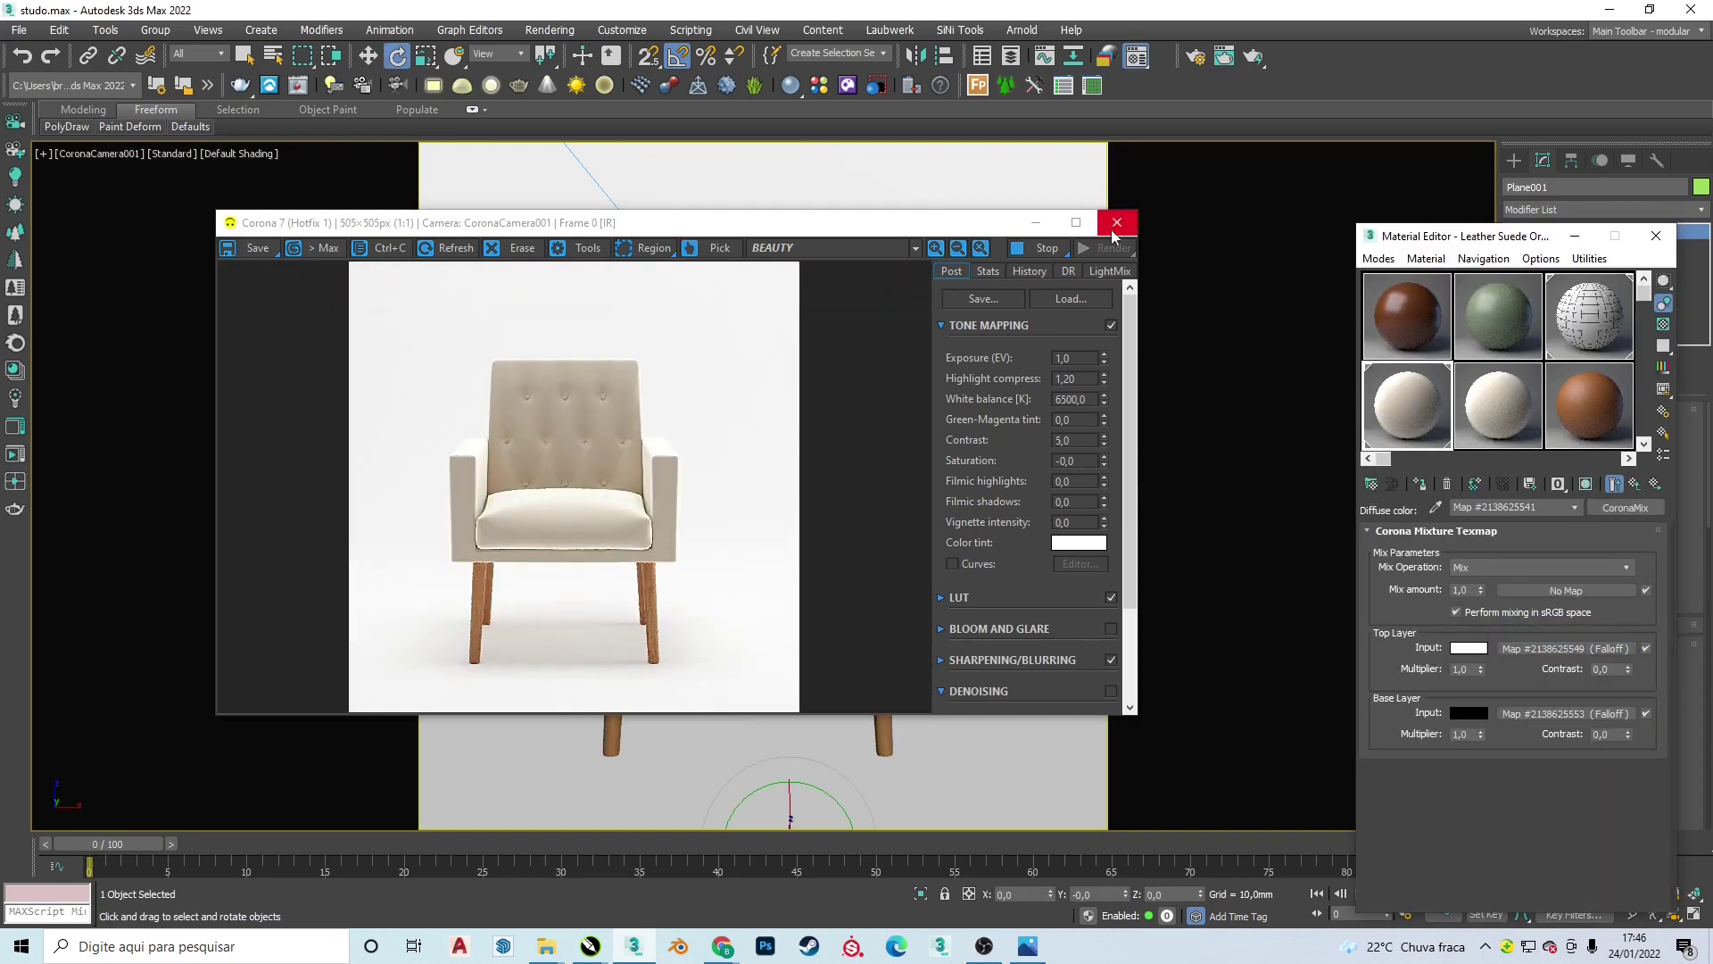
left_click_drag(1566, 648, 1566, 590)
left_click(1437, 575)
left_click(1116, 222)
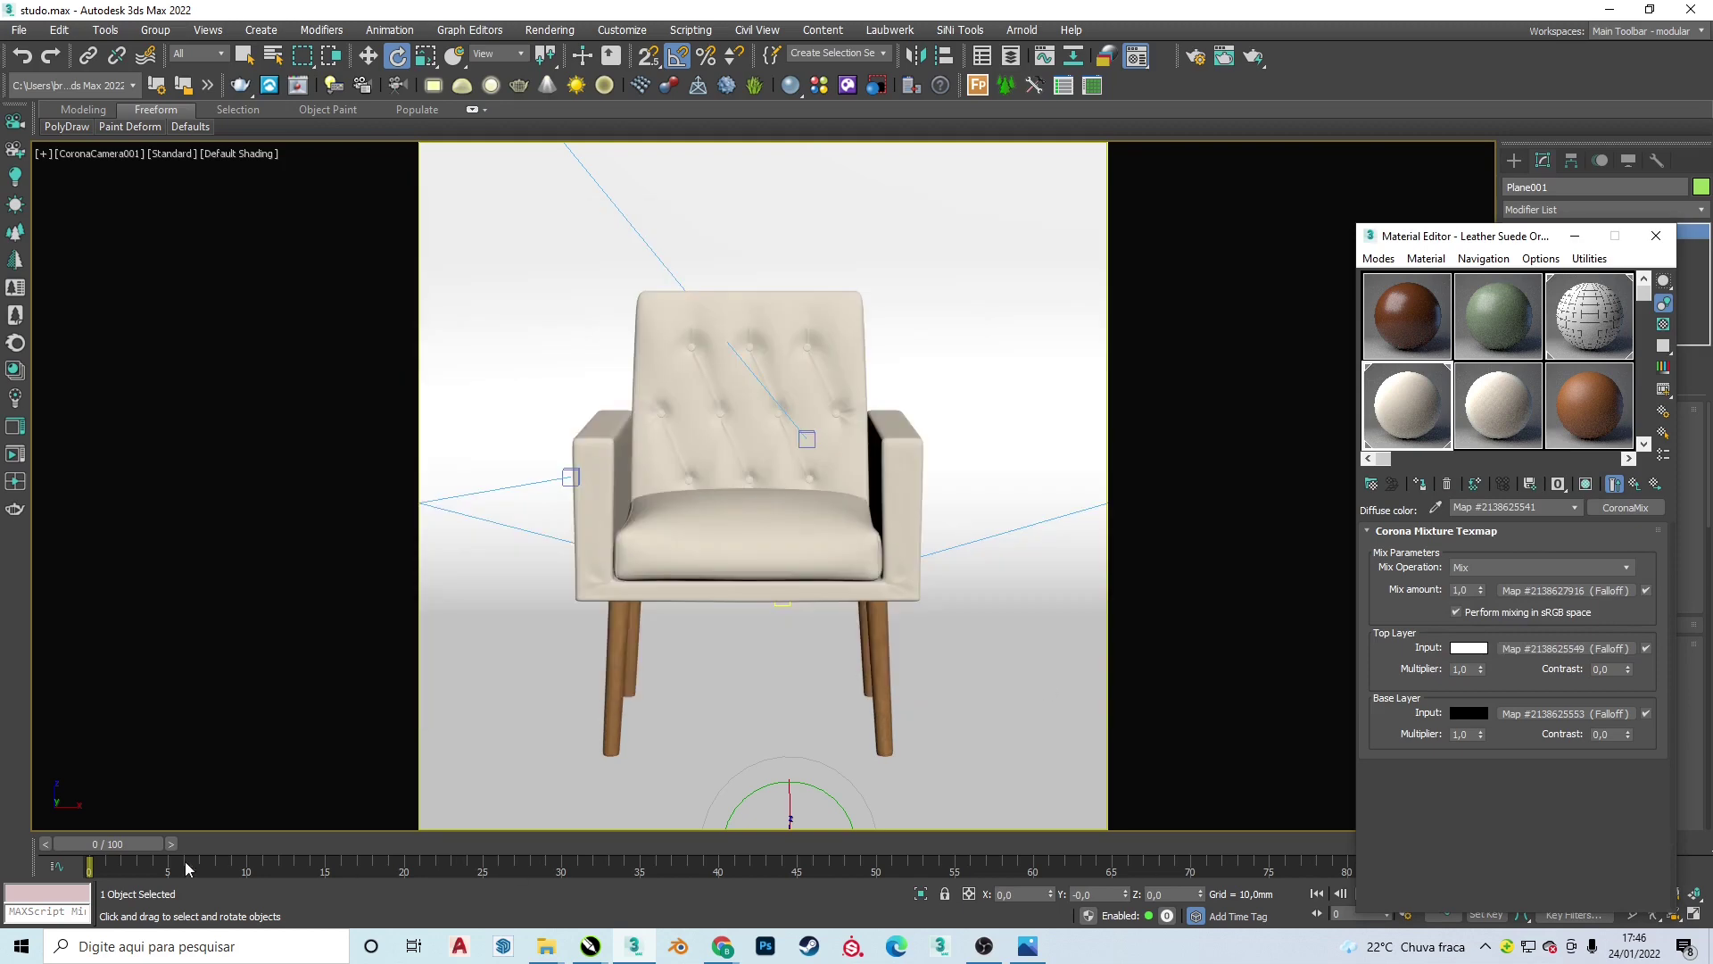
key(".")
- Render the armchair with Corona and set tone-mapping Exposure to 0,80
key("shift+q")
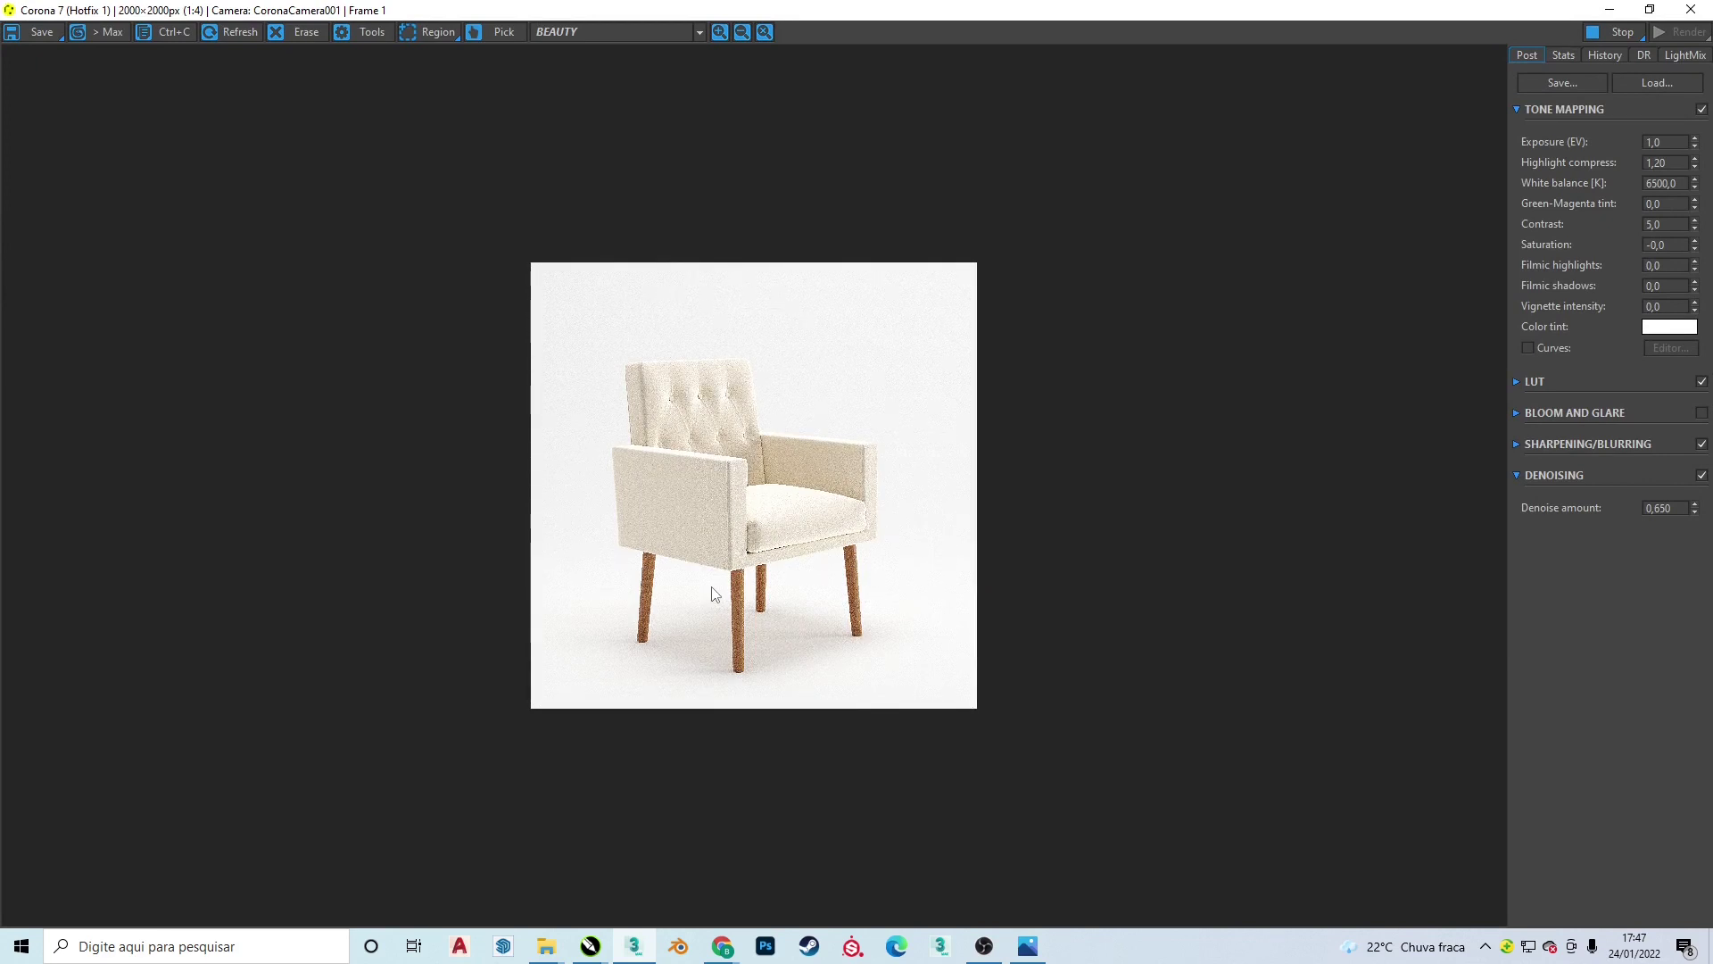
scroll(807, 472, "up", 2)
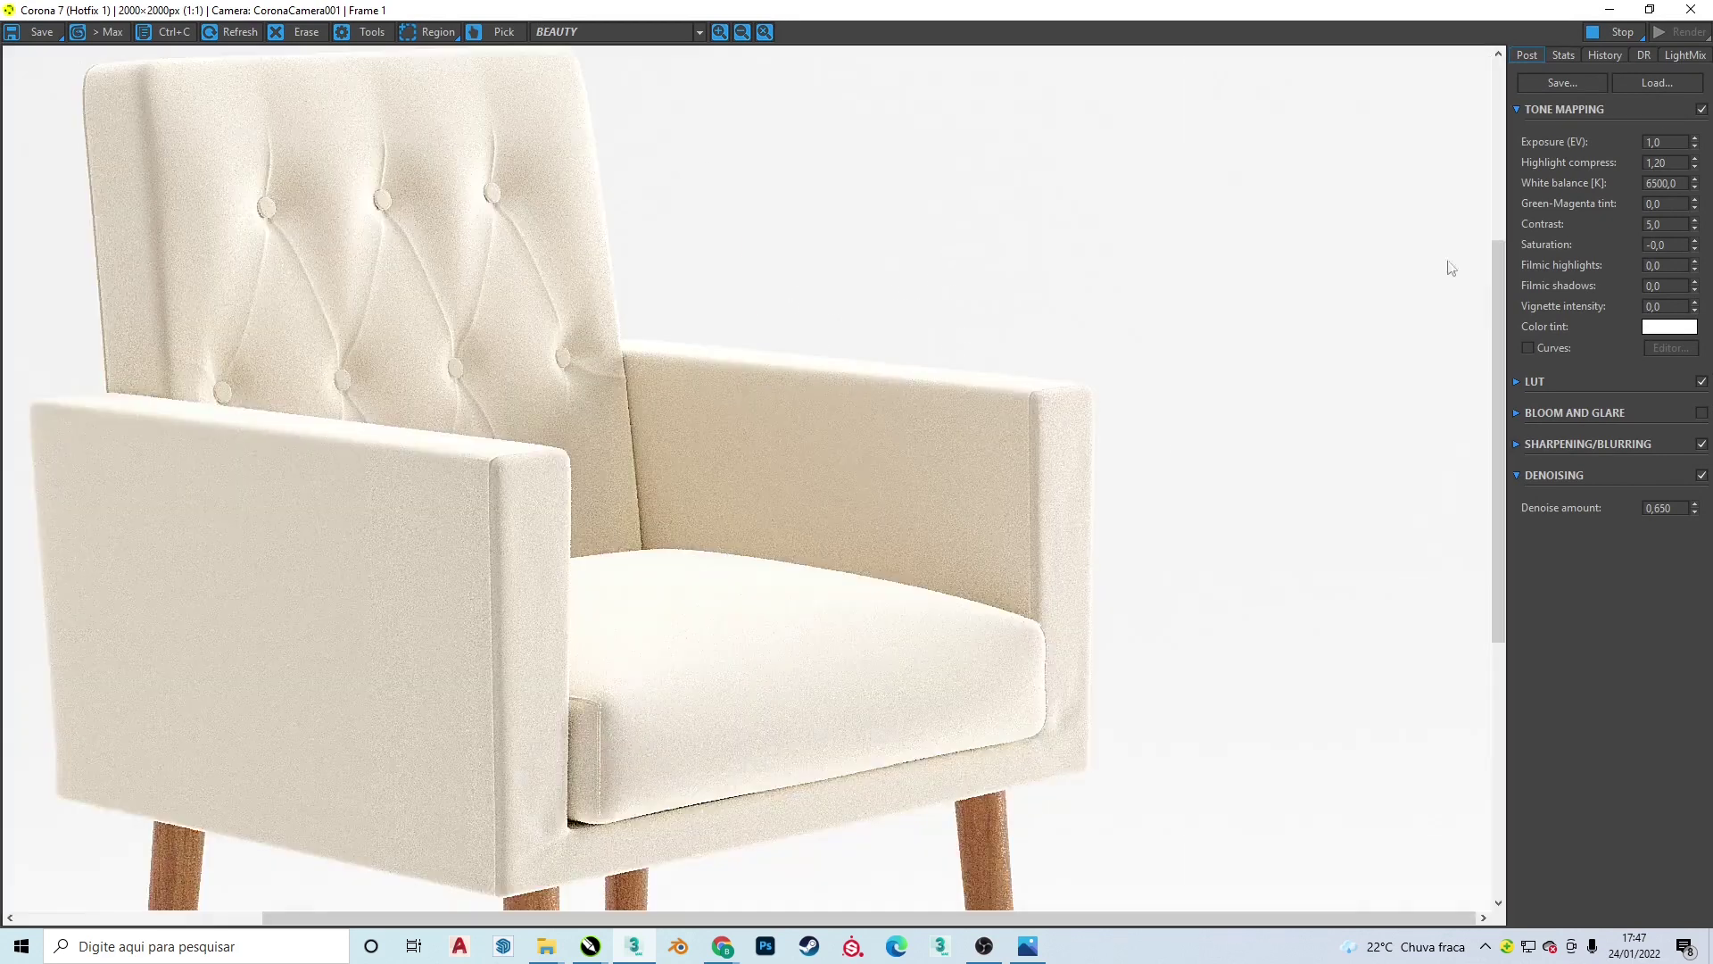
type("0,8")
key("Return")
left_click_drag(580, 443, 720, 339)
scroll(808, 393, "down", 1)
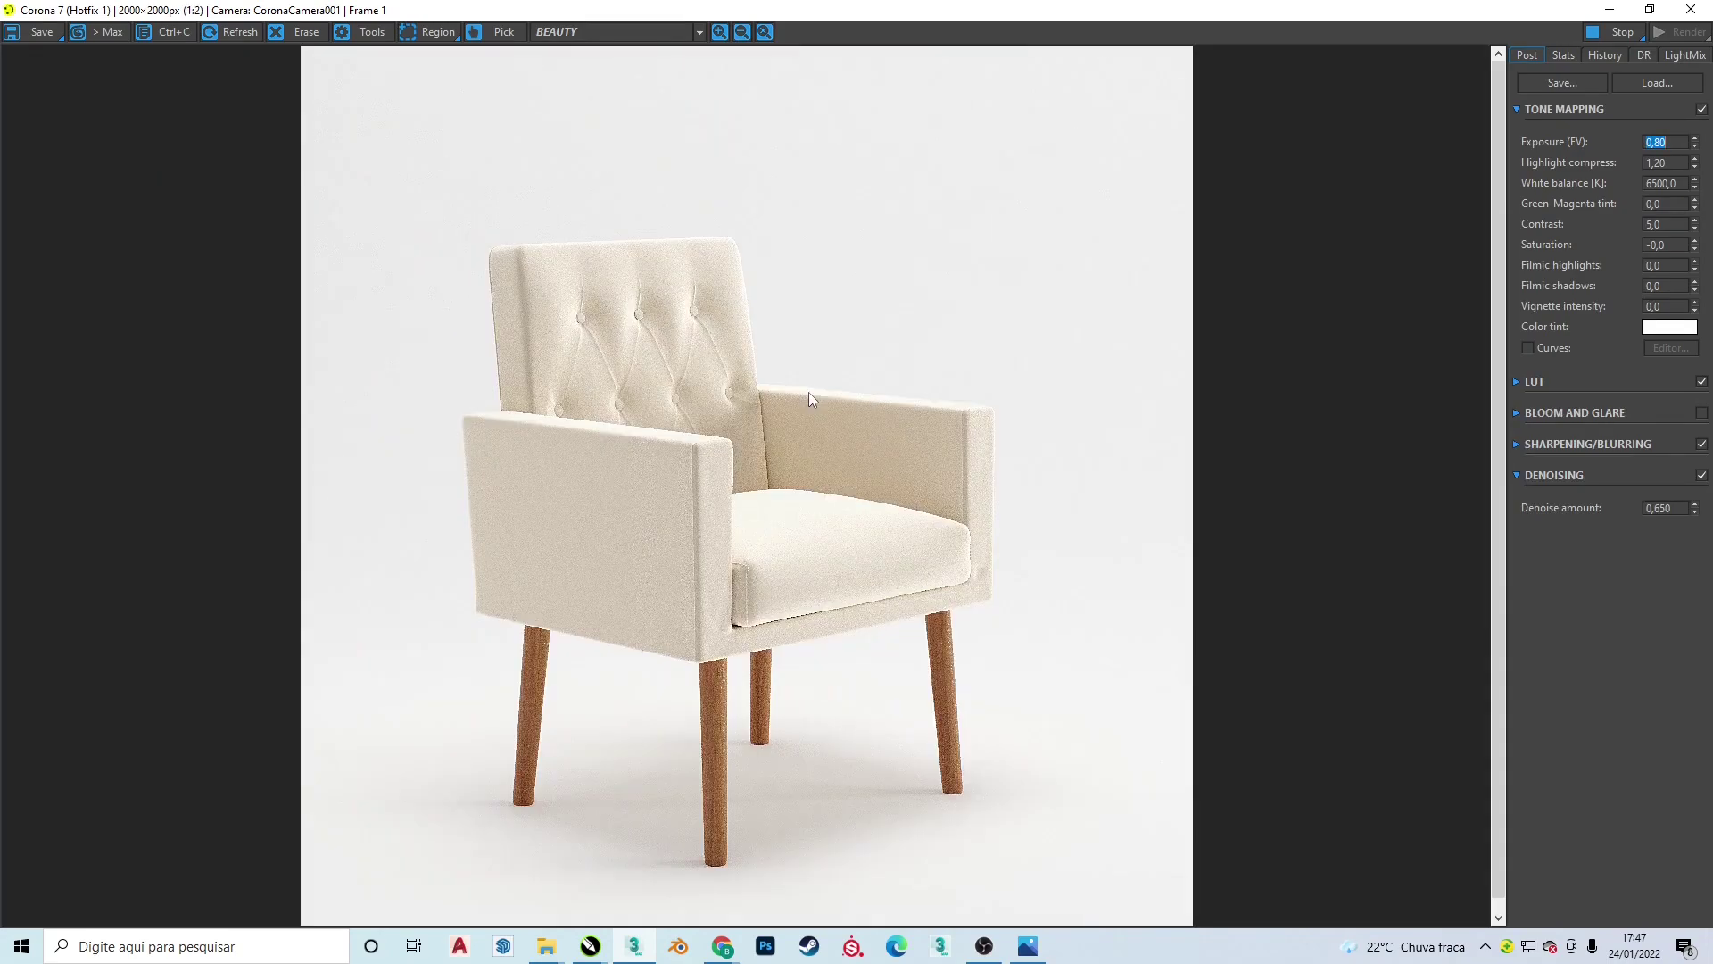
- Compare against the reference photo and set Highlight compress to 1,50
key("alt+Tab")
left_click(1441, 105)
scroll(699, 371, "up", 1)
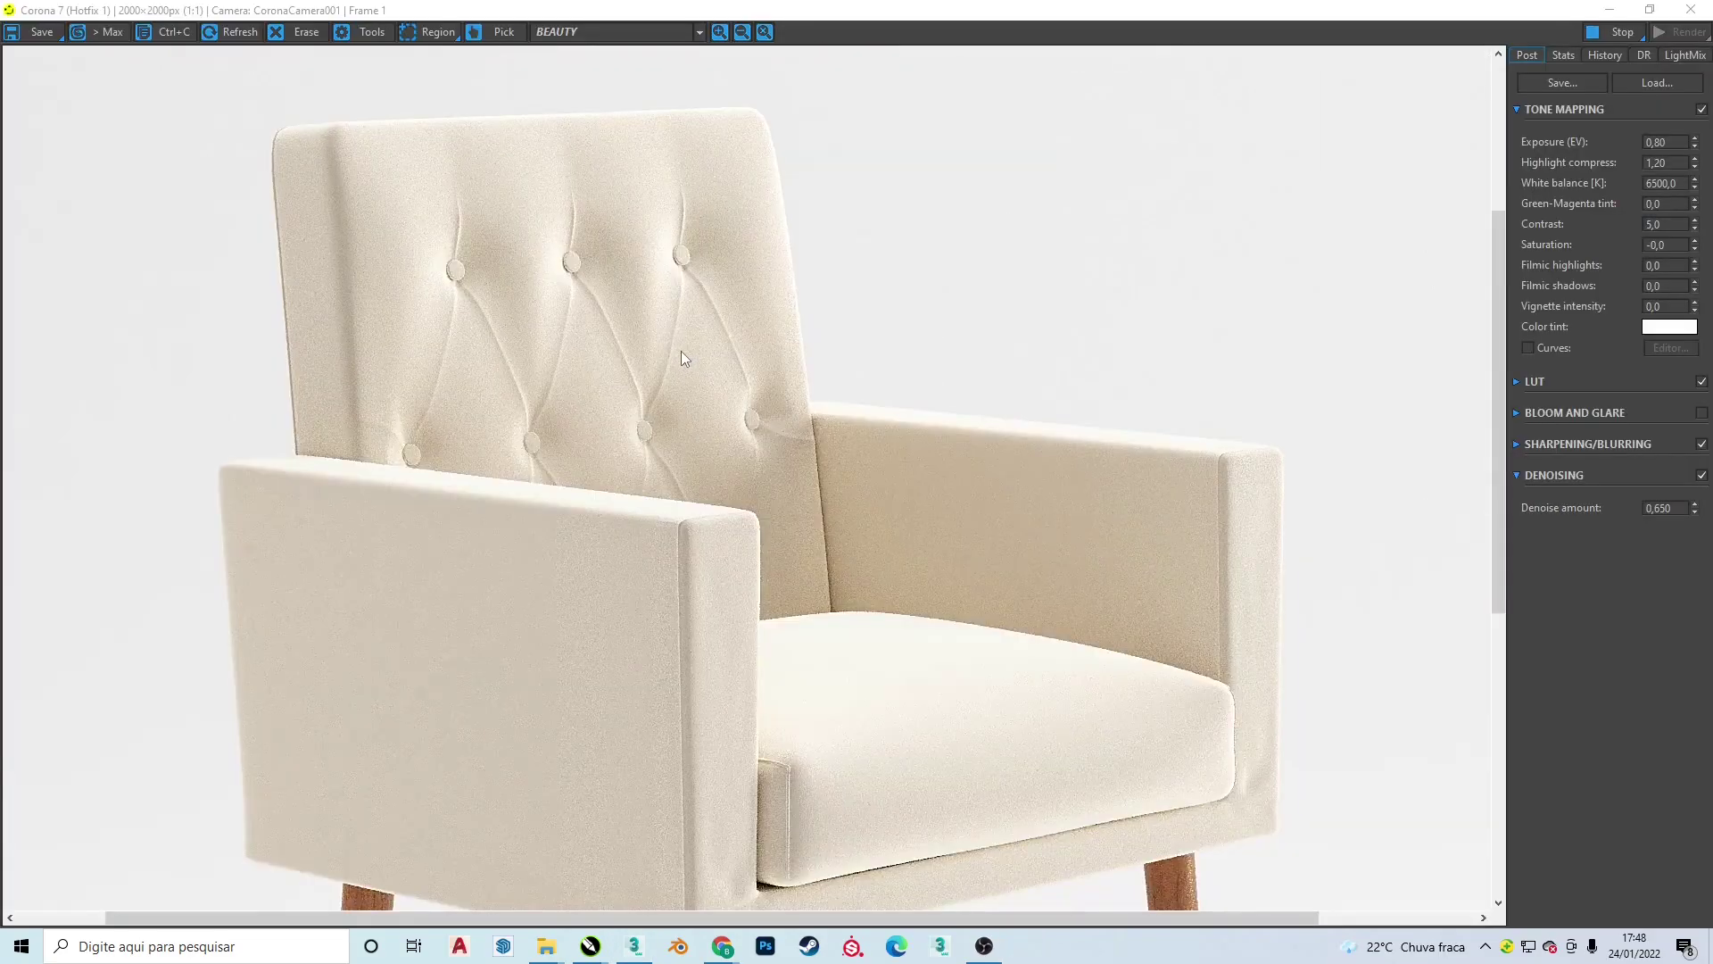
key("Tab")
type("1,5")
key("Return")
scroll(803, 438, "up", 1)
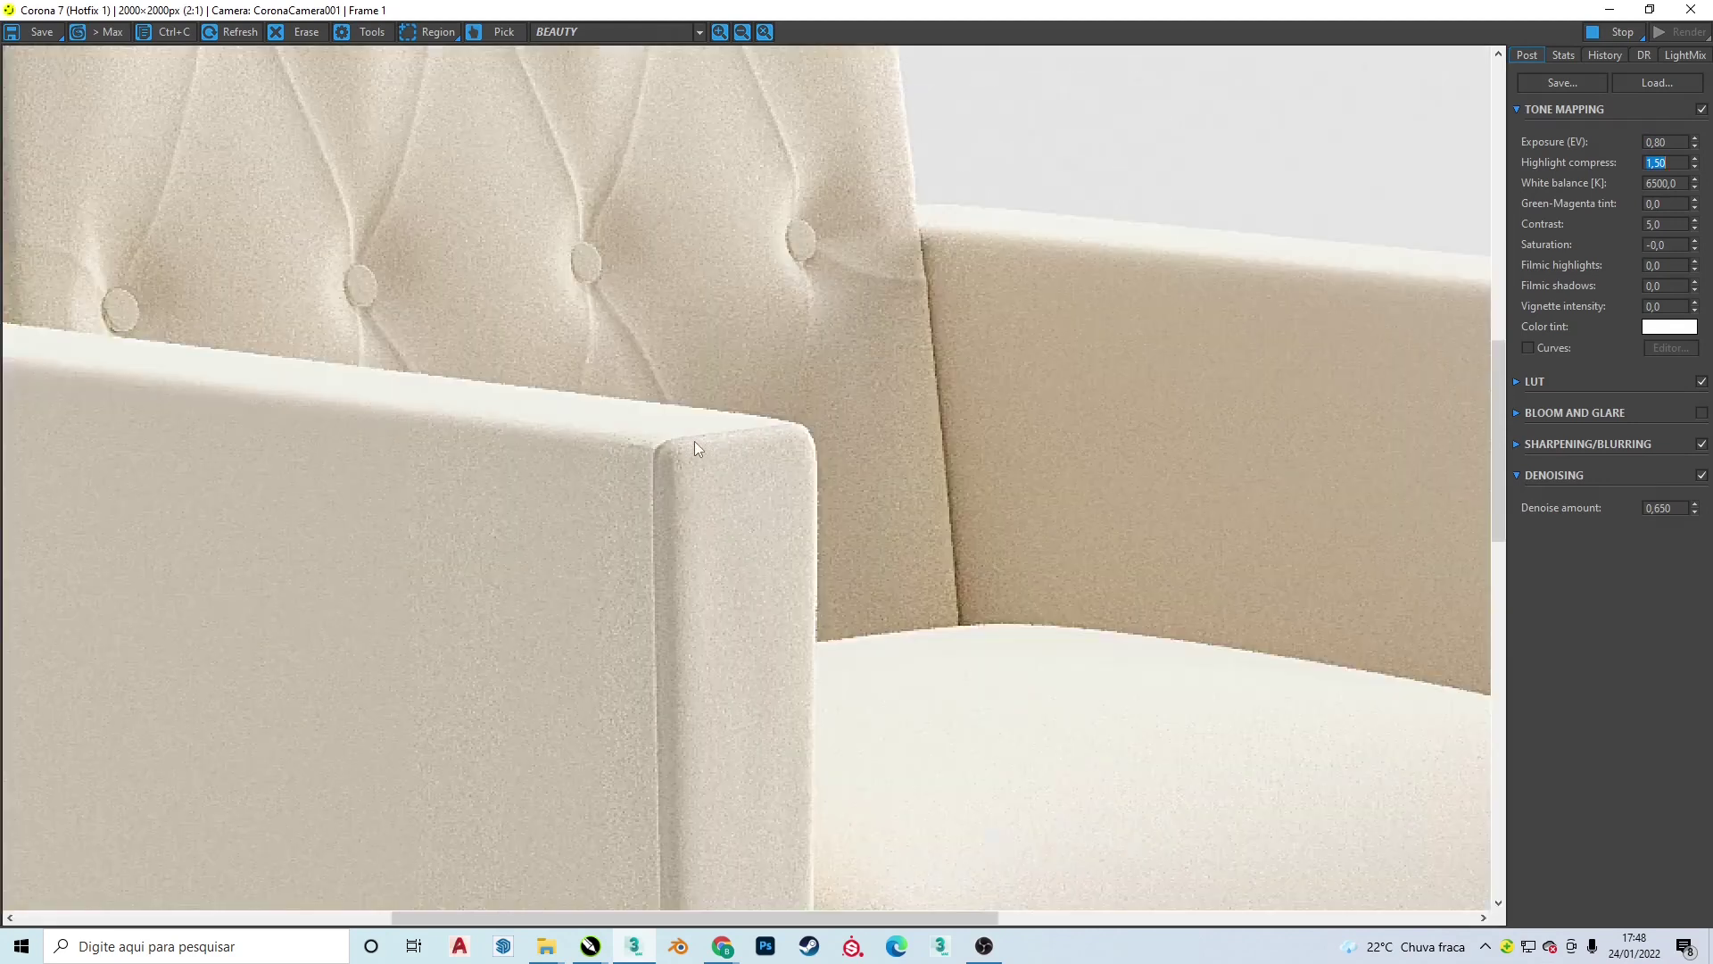
scroll(694, 440, "down", 1)
scroll(694, 441, "down", 1)
scroll(766, 499, "down", 1)
scroll(766, 500, "down", 1)
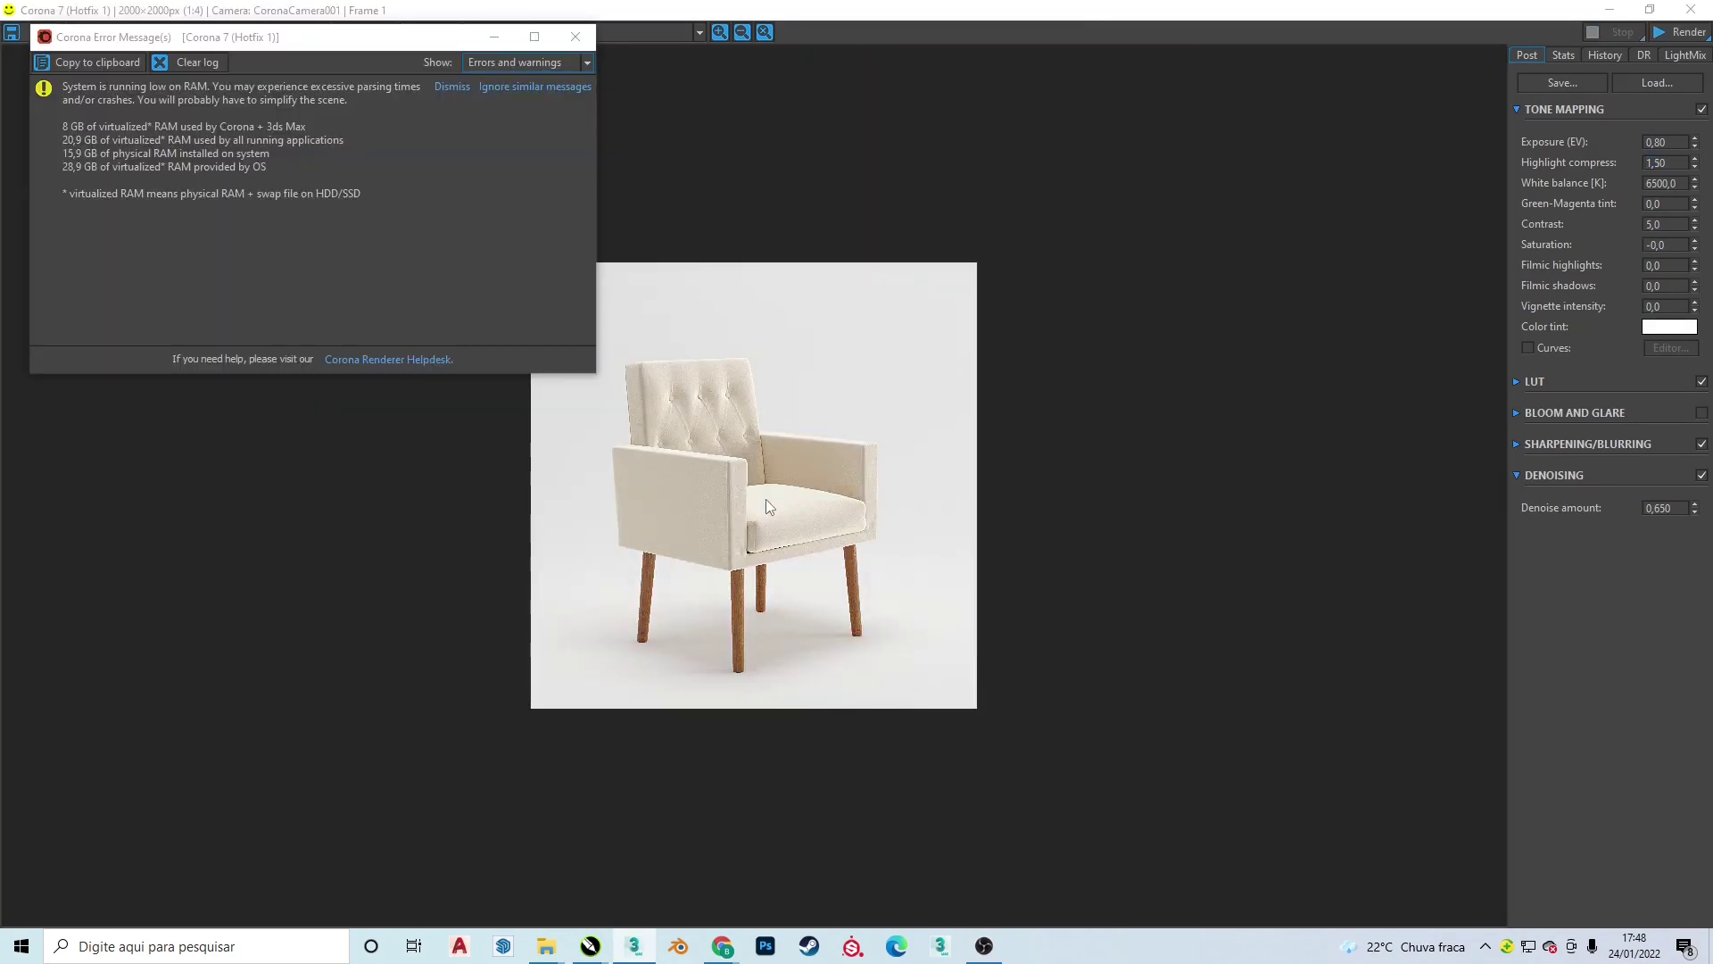
scroll(765, 499, "up", 1)
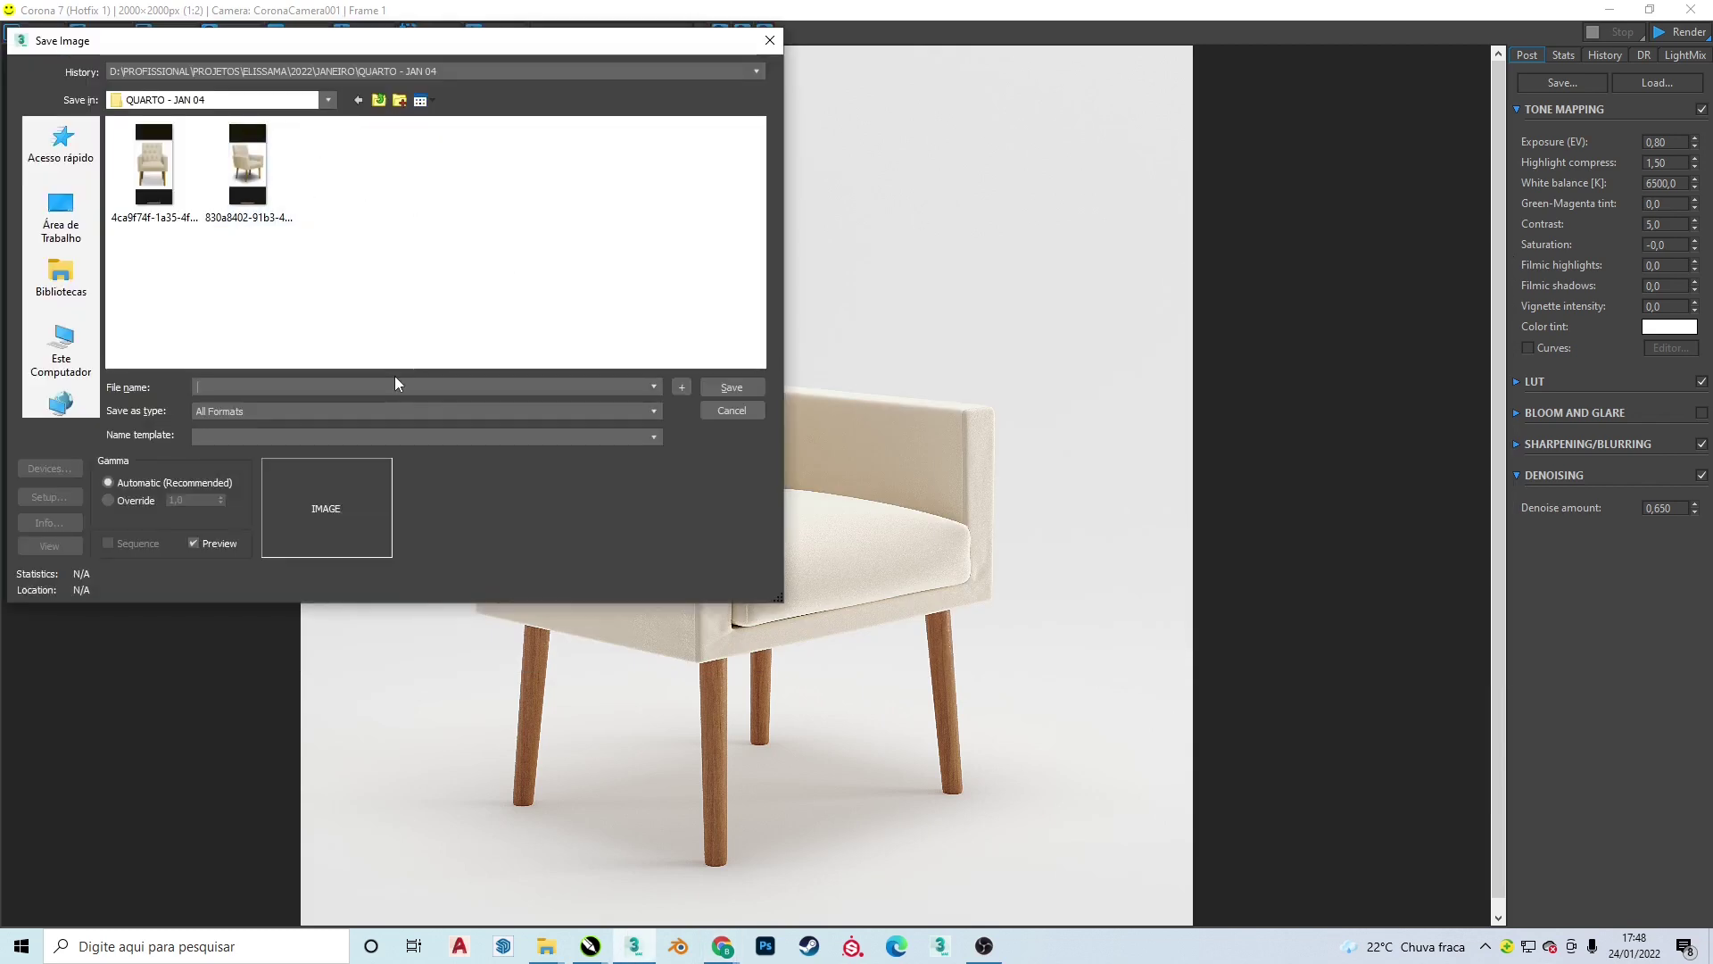
- Create a POLTRONA AMAMENTAÇÃO folder inside MODELADOS in the save dialog
left_click(757, 70)
left_click(267, 115)
double_click(147, 162)
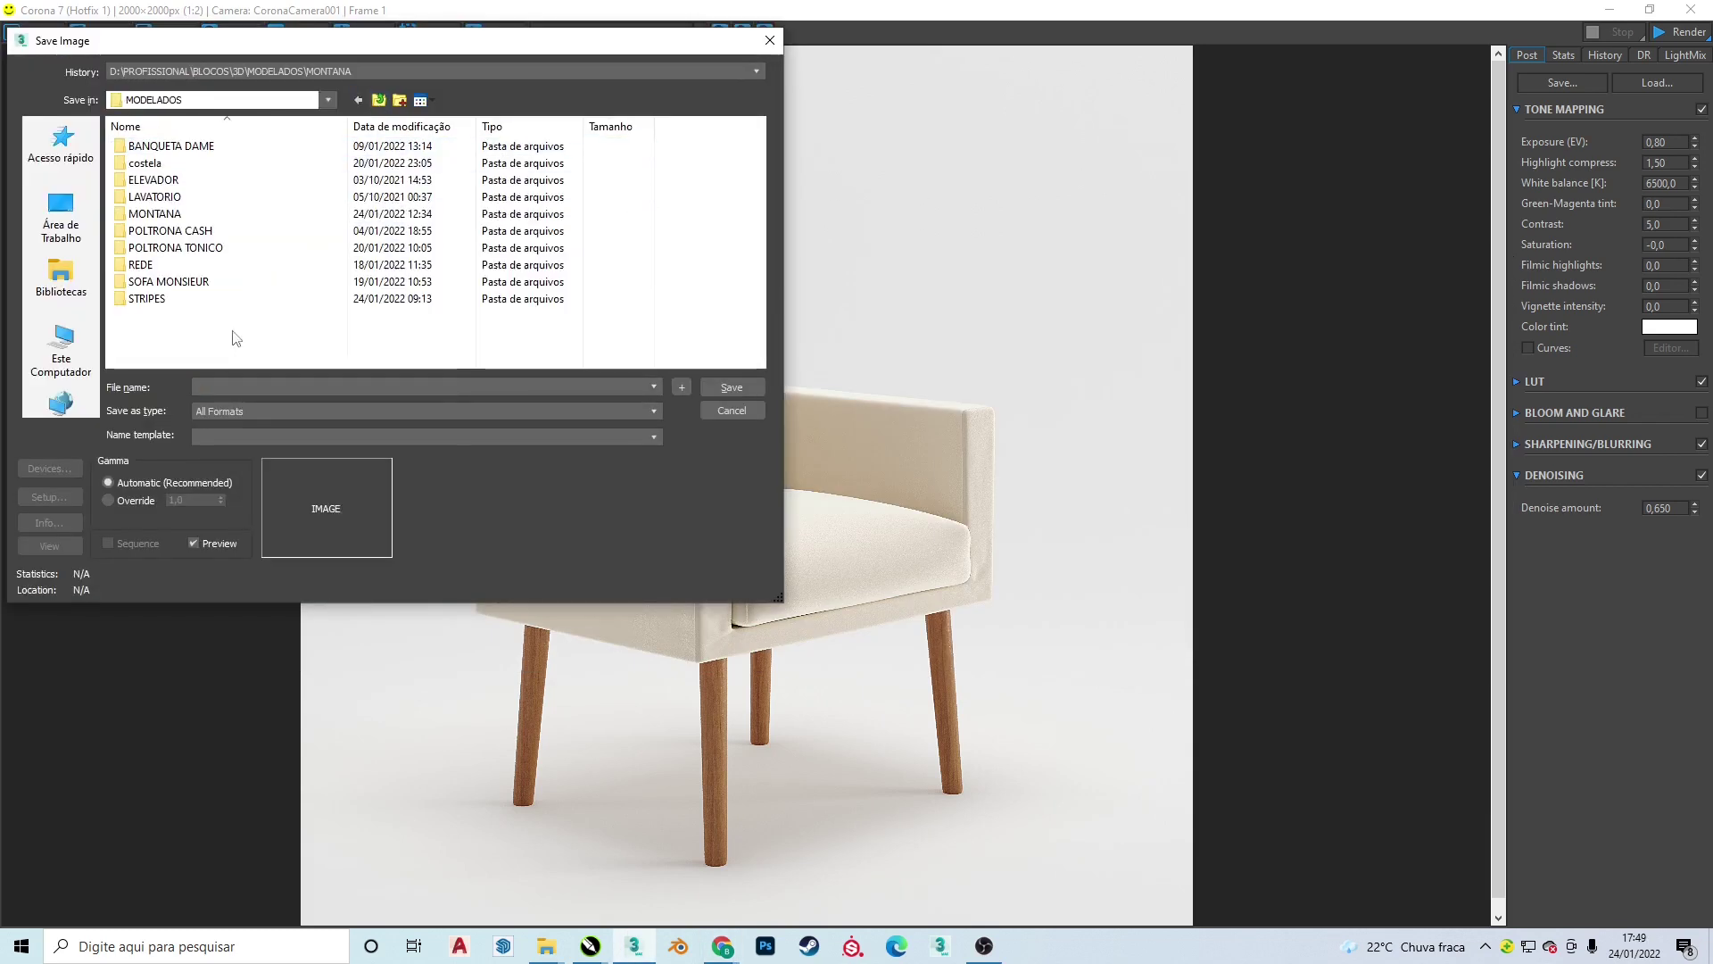
right_click(237, 338)
left_click(495, 527)
type("am")
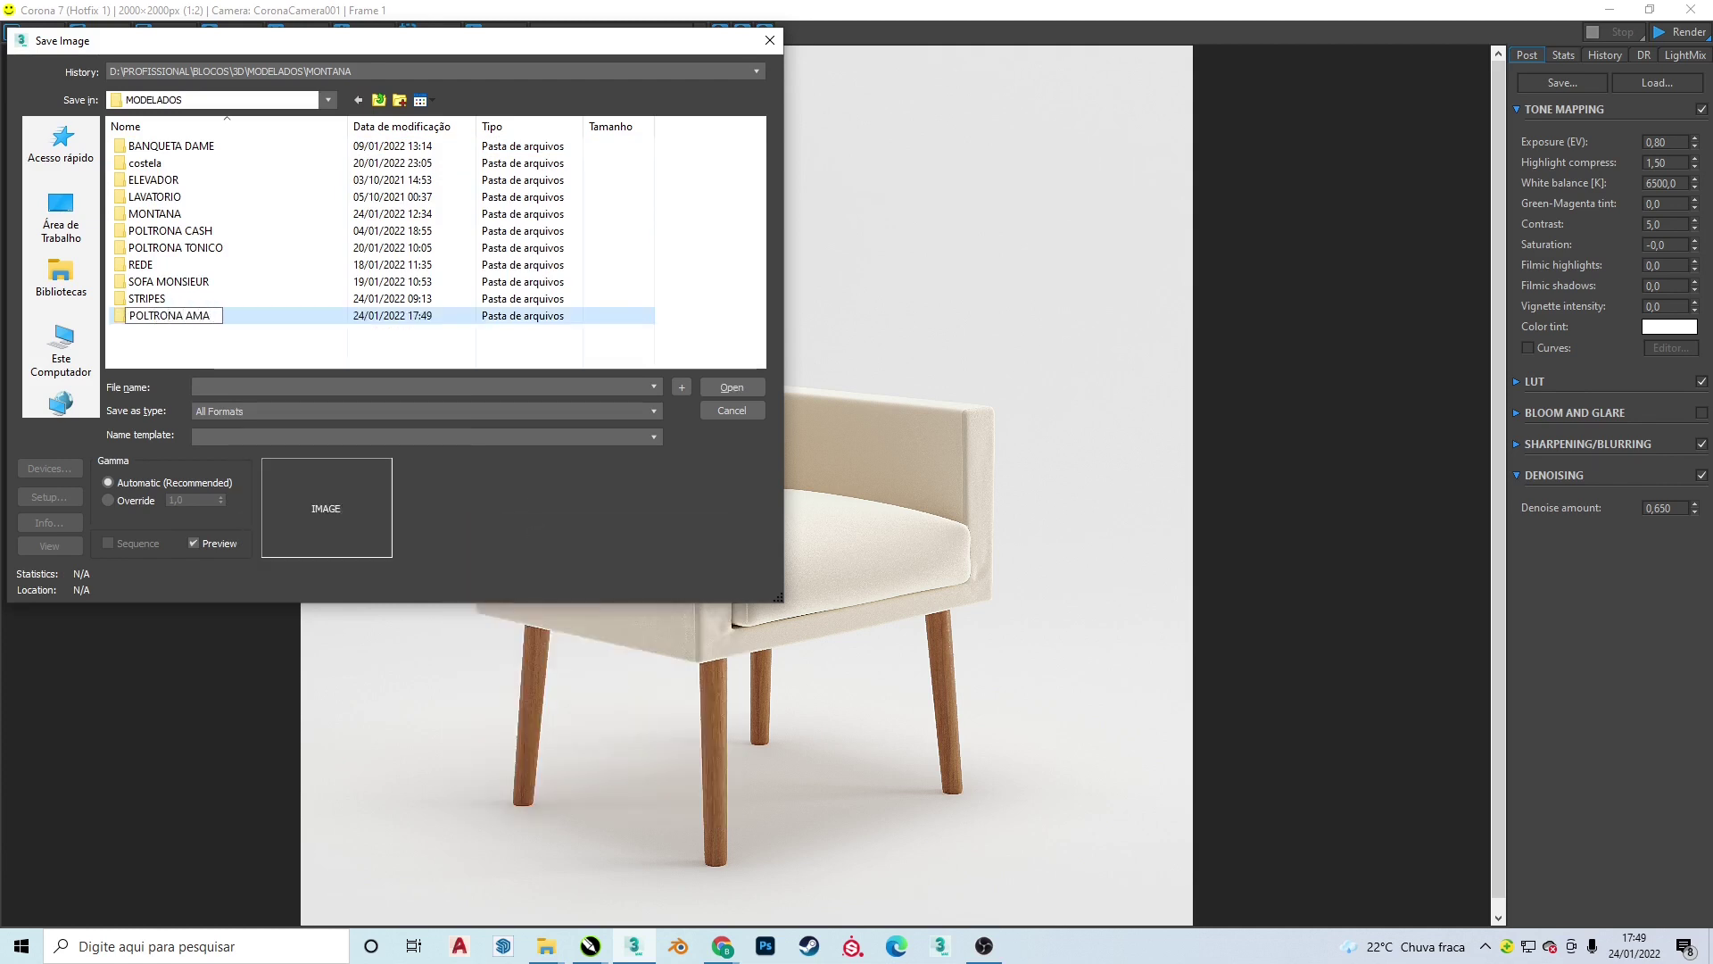
key("Return")
- Save the render as 01 JPEG at quality 95 in a new RENDER subfolder
type("01")
key("ctrl+shift+n")
type("R")
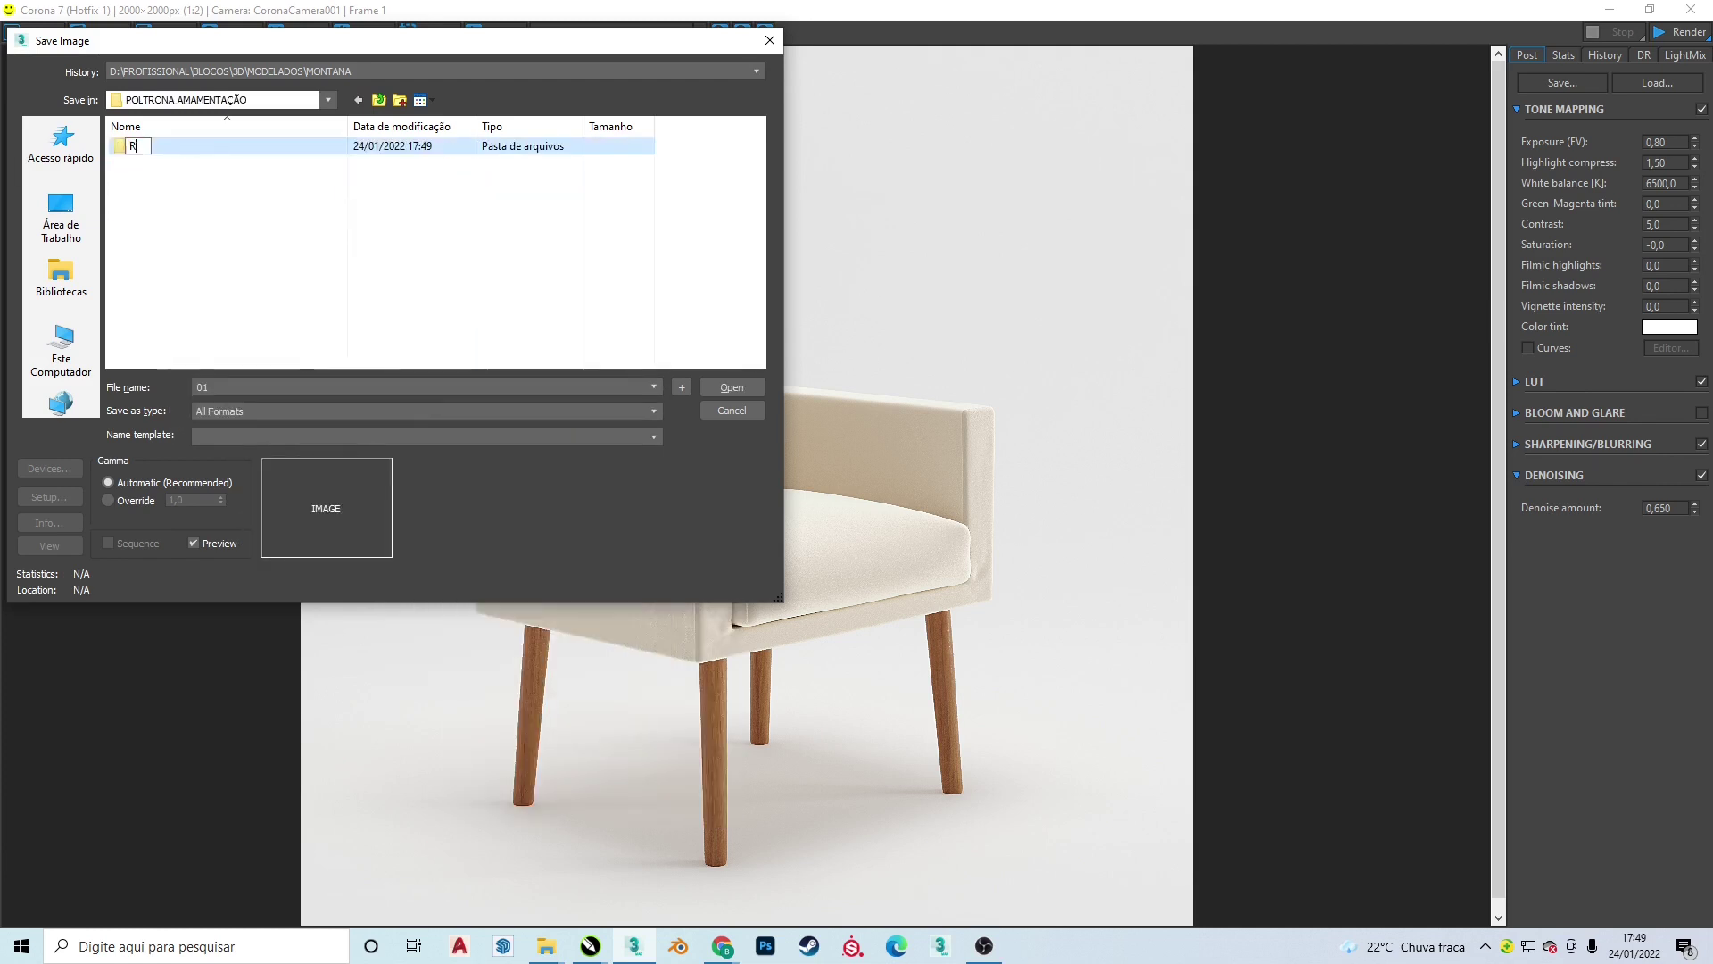
key("Return")
left_click(309, 410)
left_click(287, 522)
key("Return")
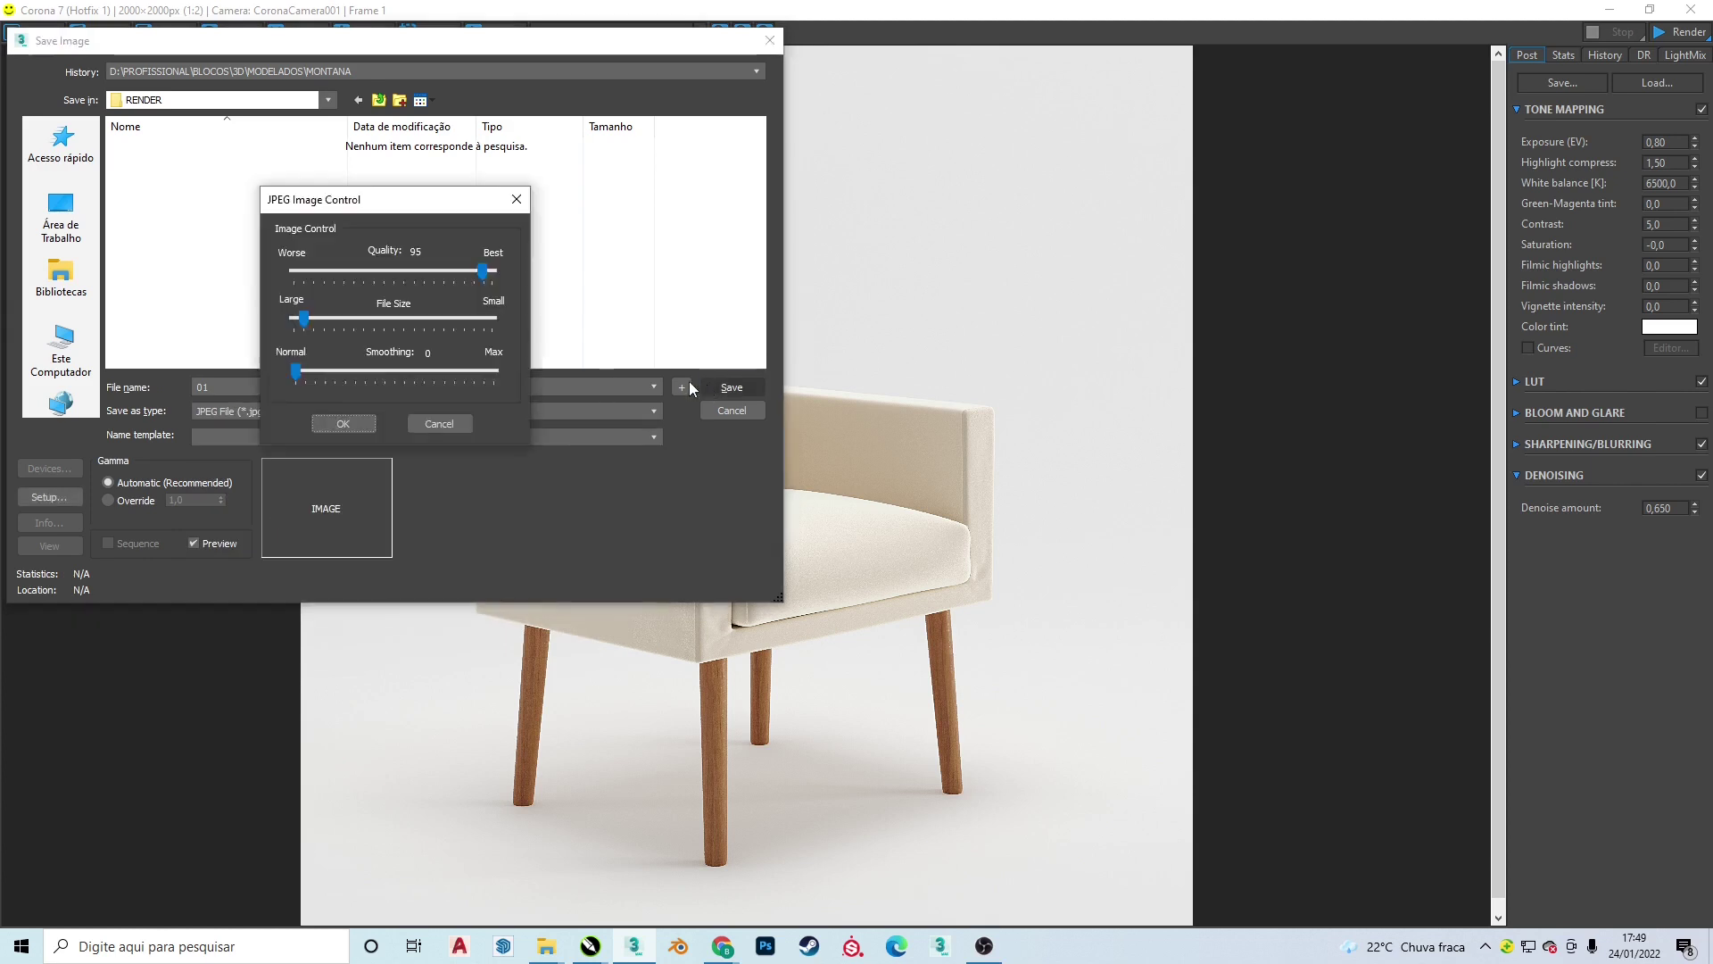
left_click(363, 423)
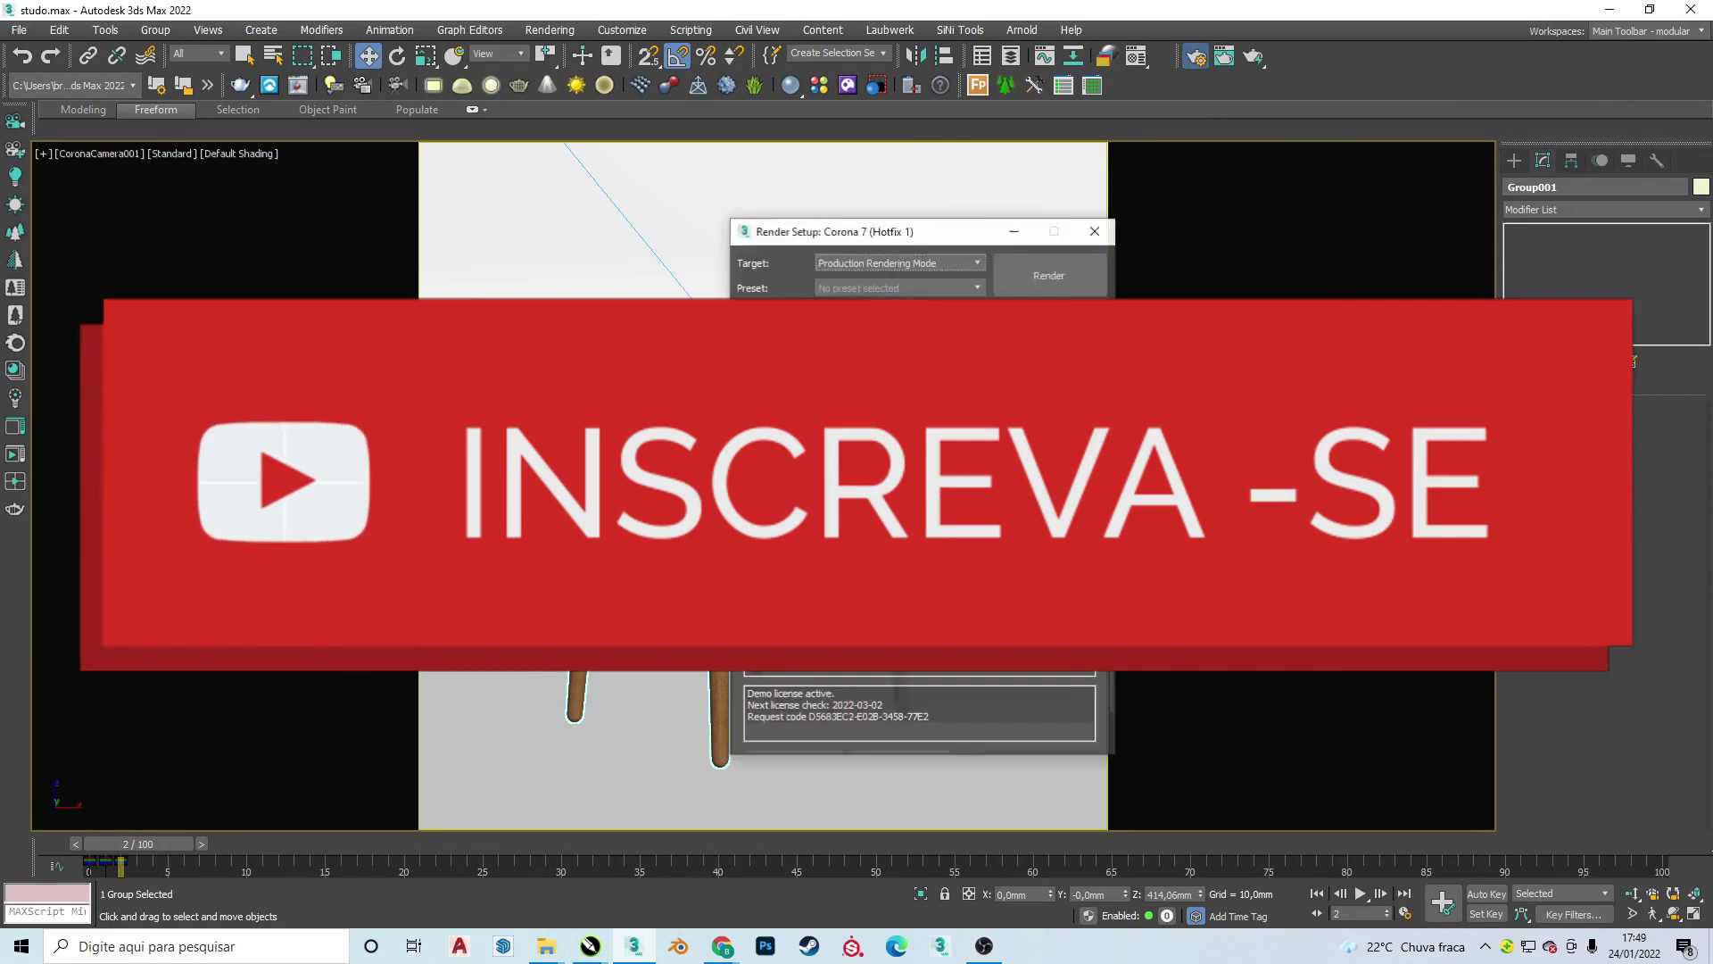
- Render the rear camera view of the armchair and open its save dialog
left_click(1076, 270)
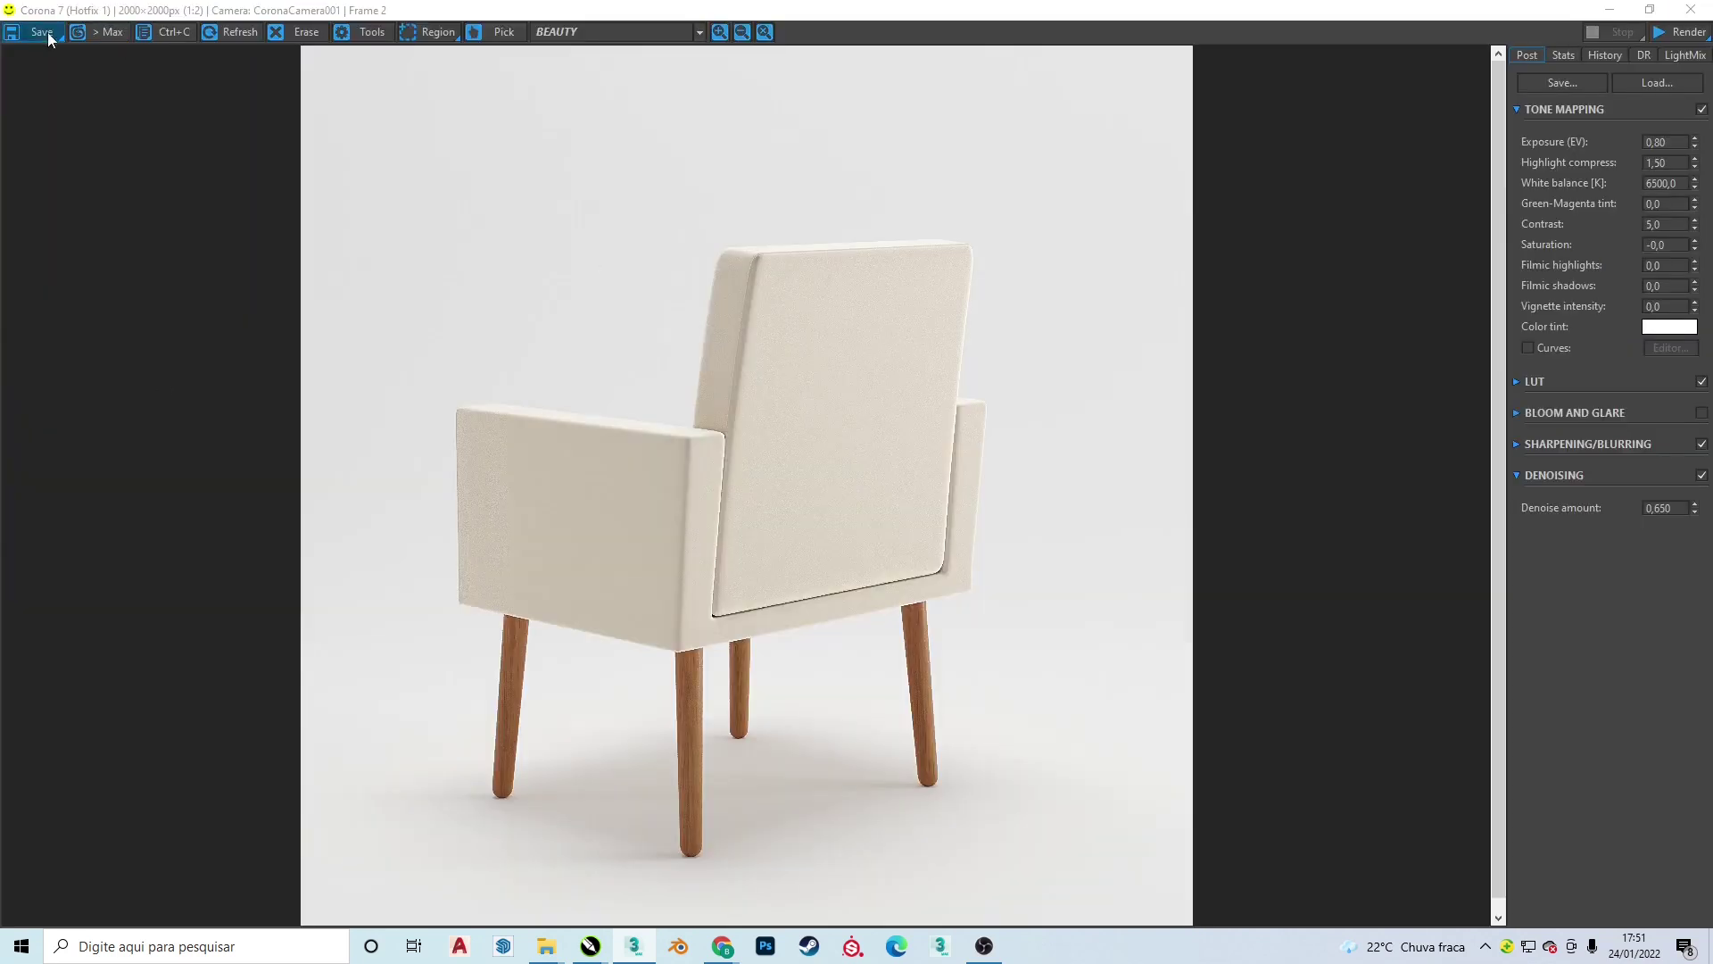
left_click(42, 32)
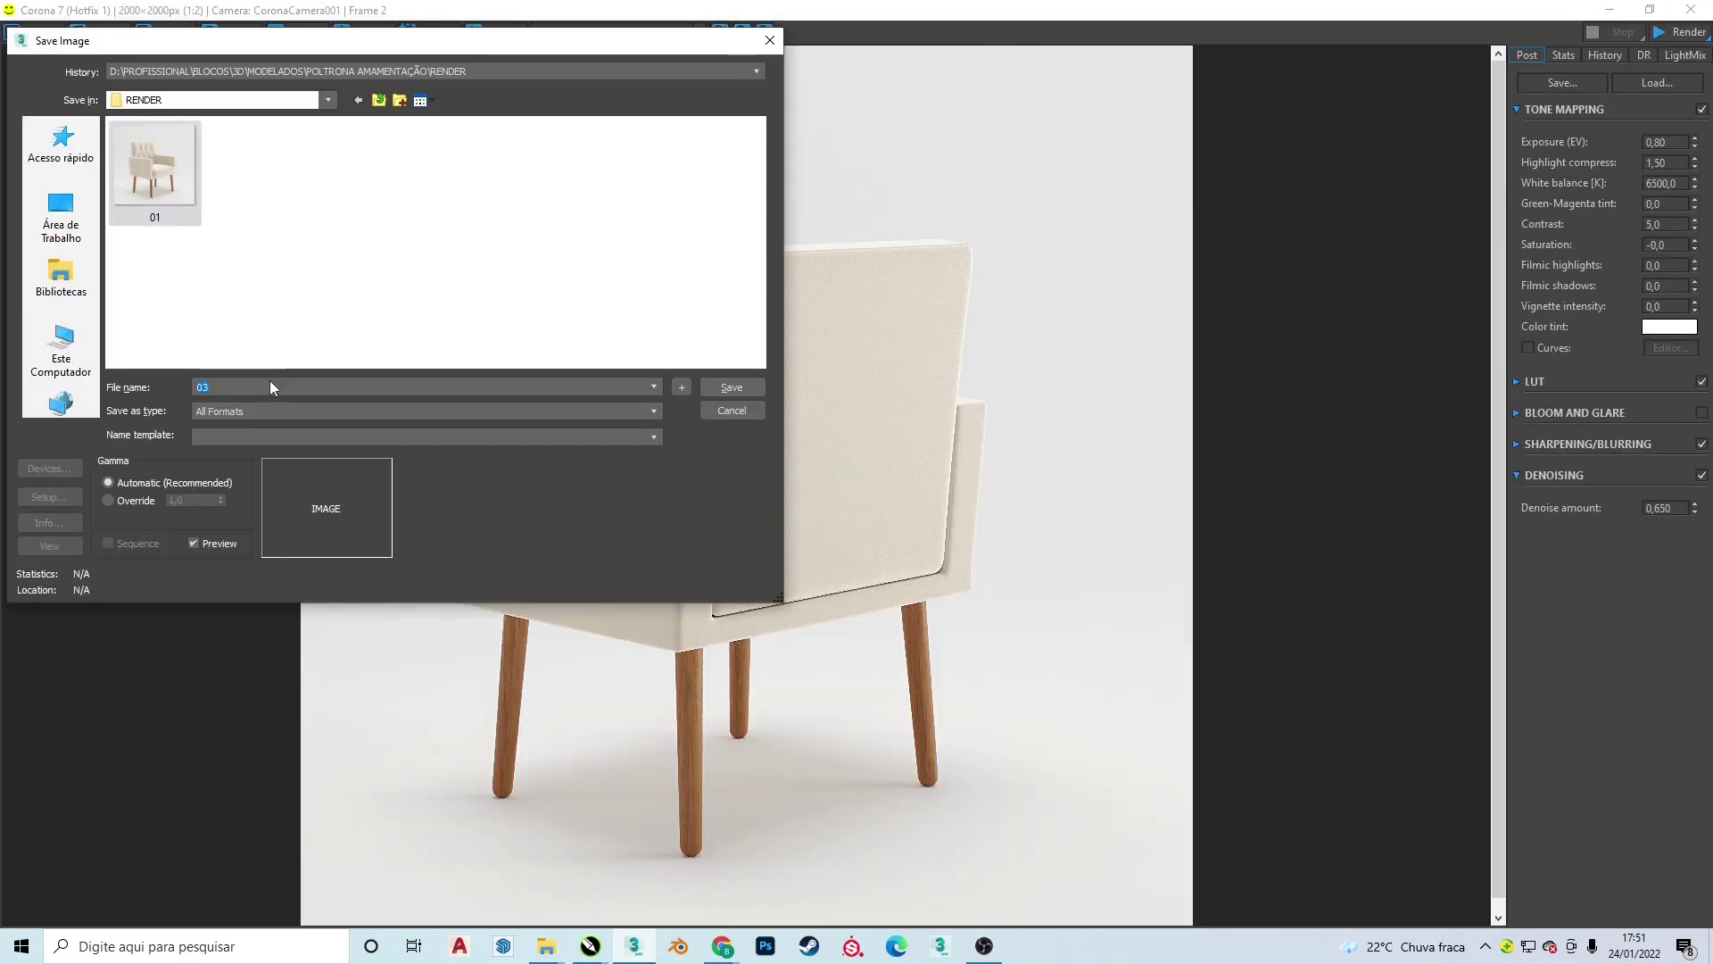
- Save the rear render as 03 in the chosen image format and close the render window
left_click(241, 412)
left_click(268, 554)
left_click(732, 388)
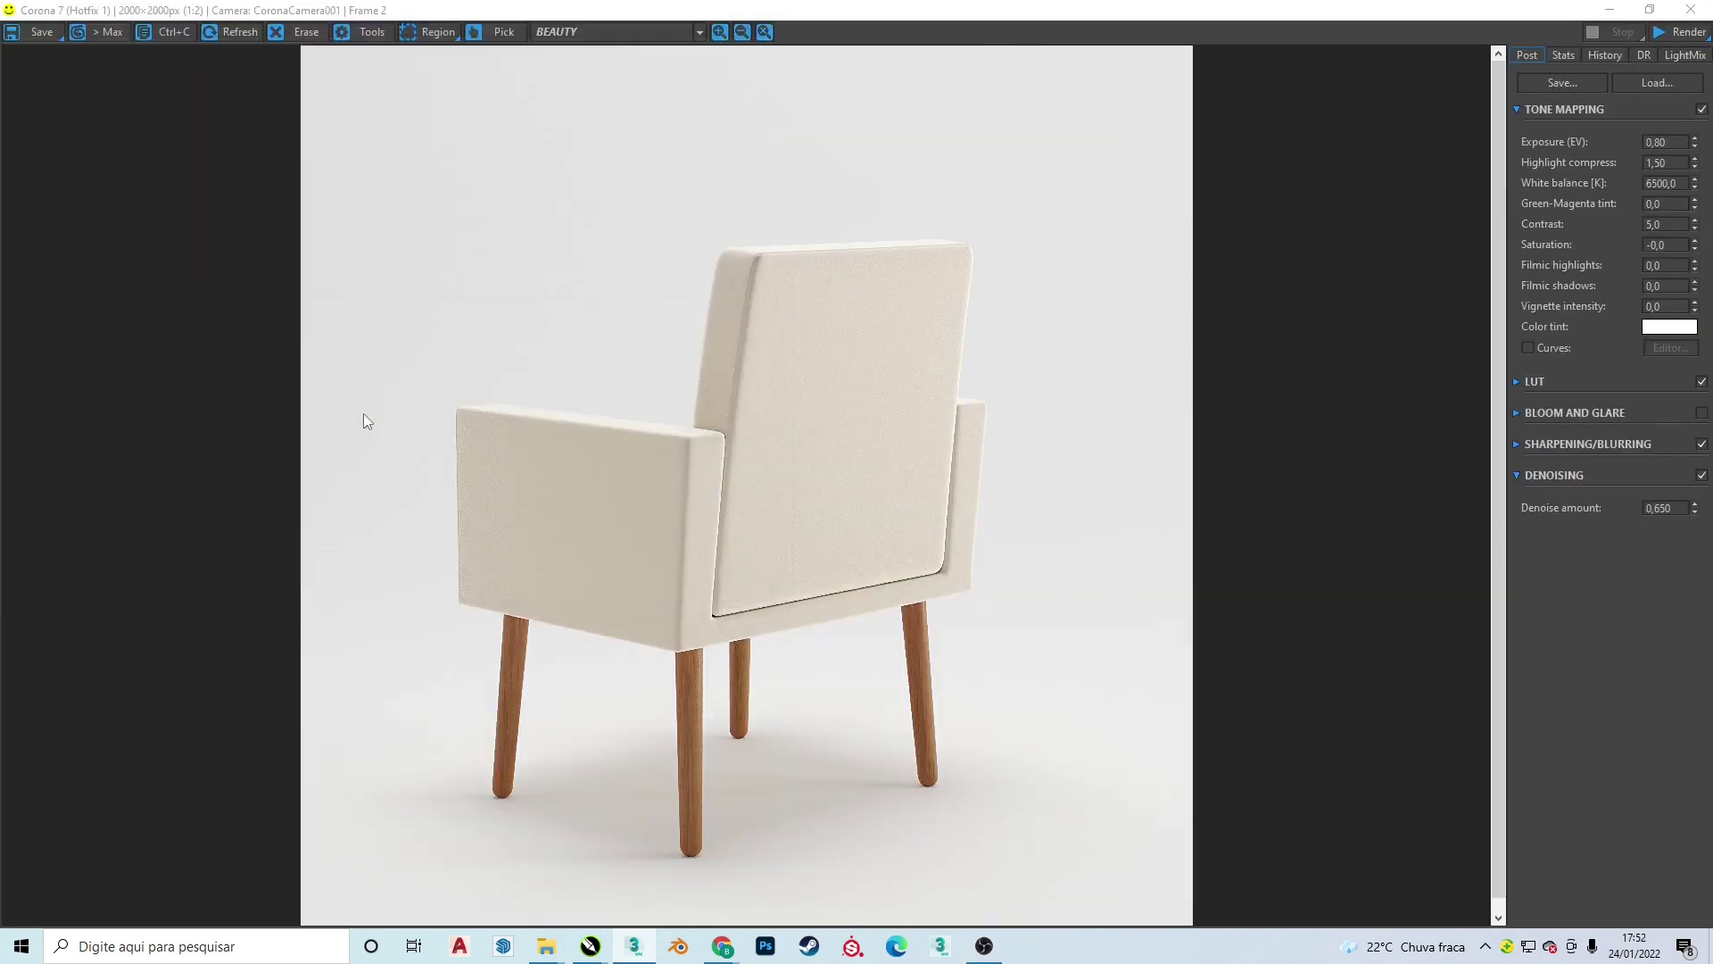
scroll(362, 414, "up", 1)
left_click(1690, 9)
- Open the scene's Save As dialog from the File menu, then cancel it
left_click(20, 30)
left_click(40, 209)
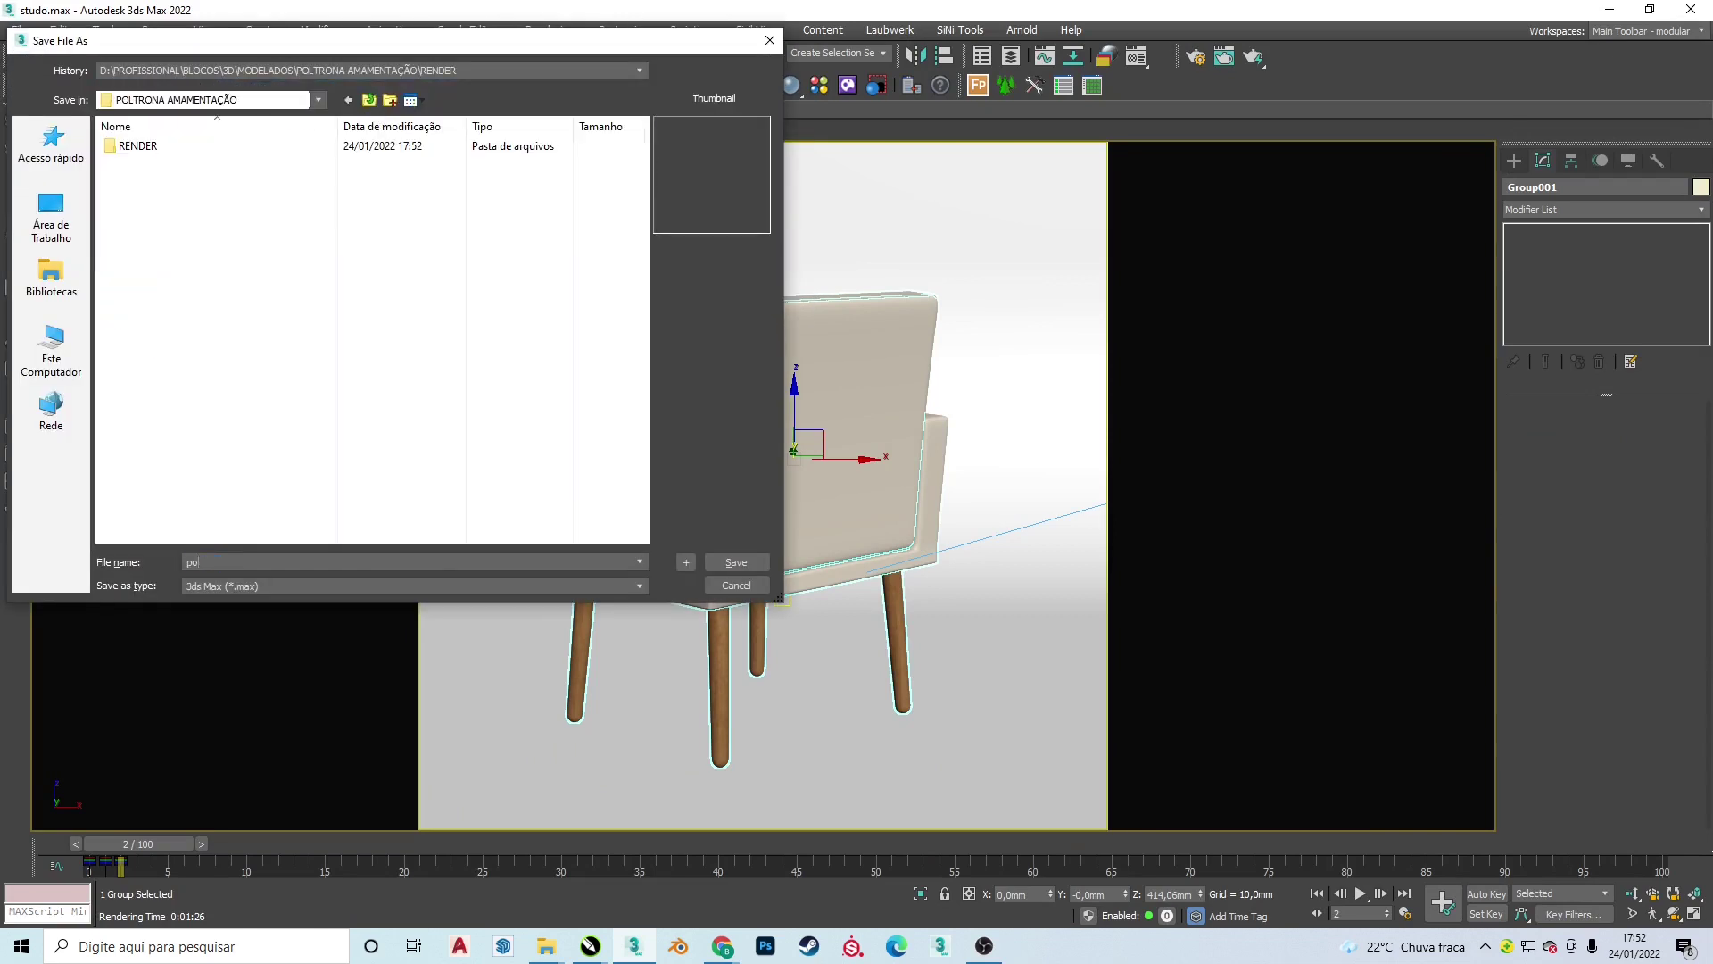
key("Escape")
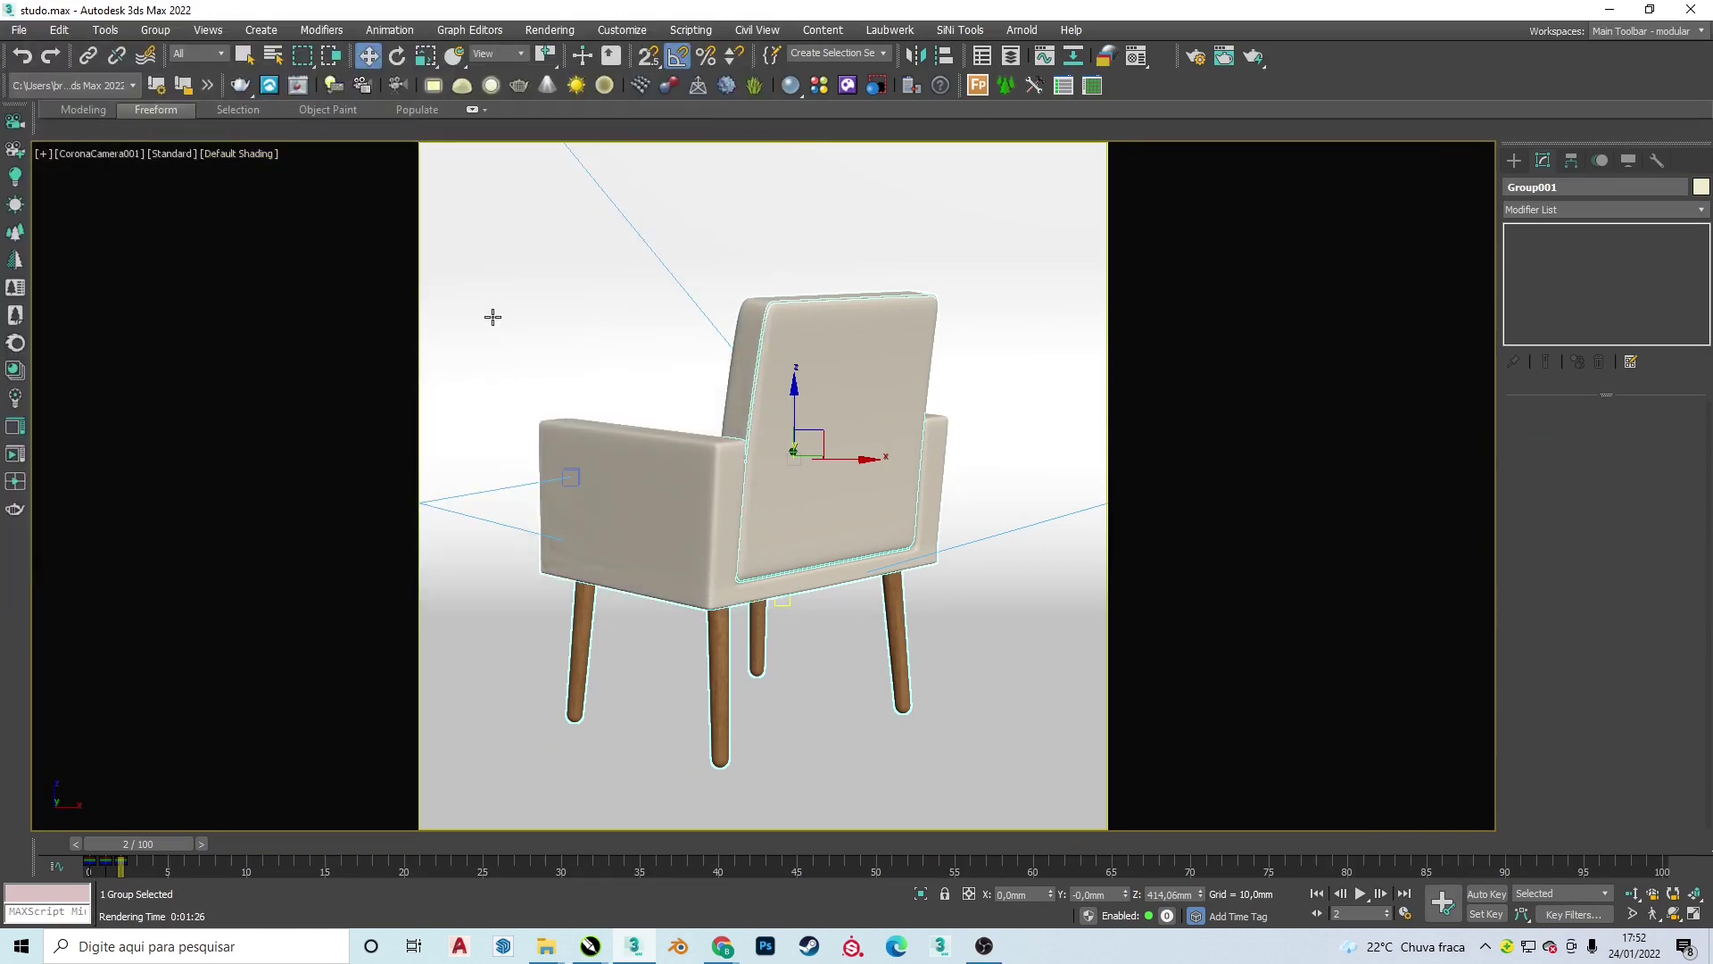